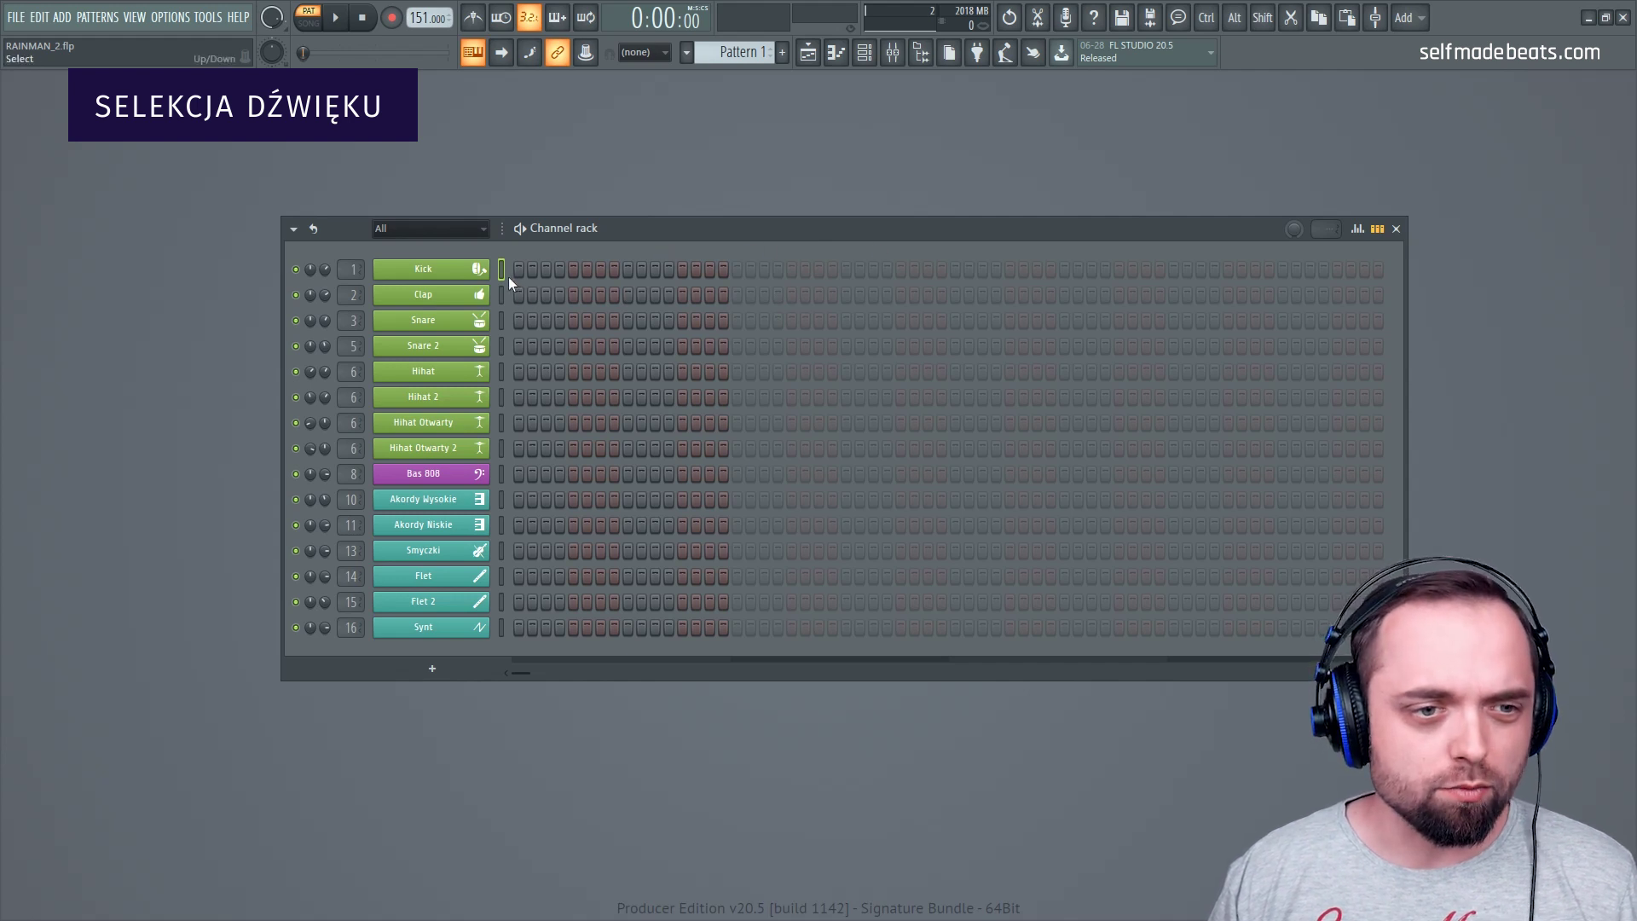
Audition the Clap, Snare and Snare 2 channels at C5 in the channel rack
left_click_drag(733, 232, 762, 236)
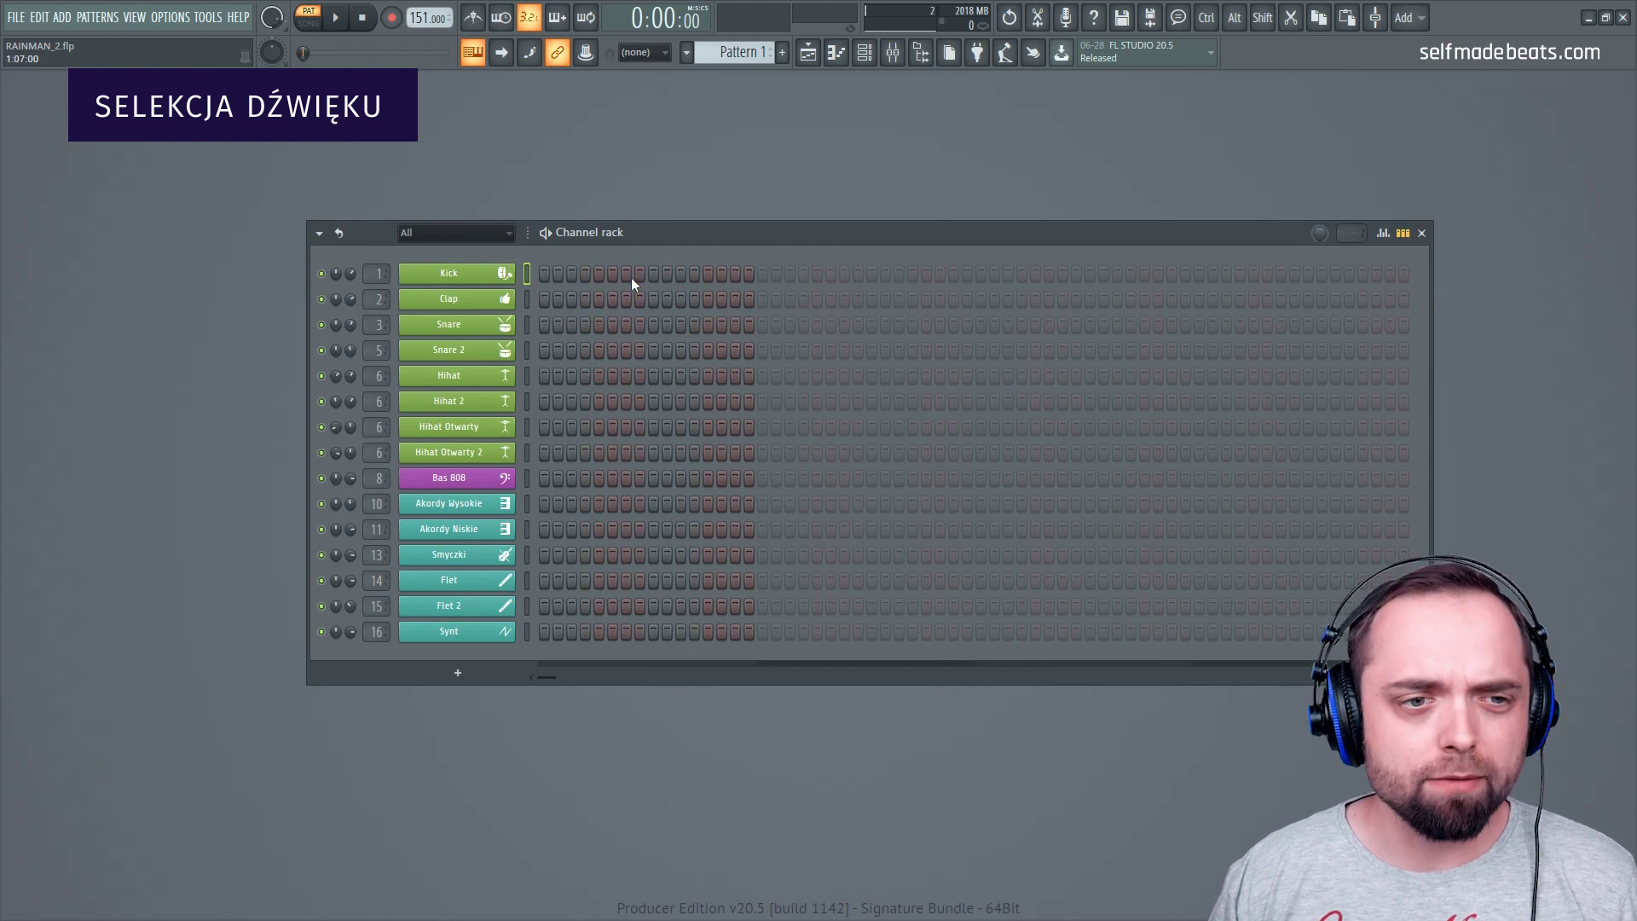
left_click(528, 298)
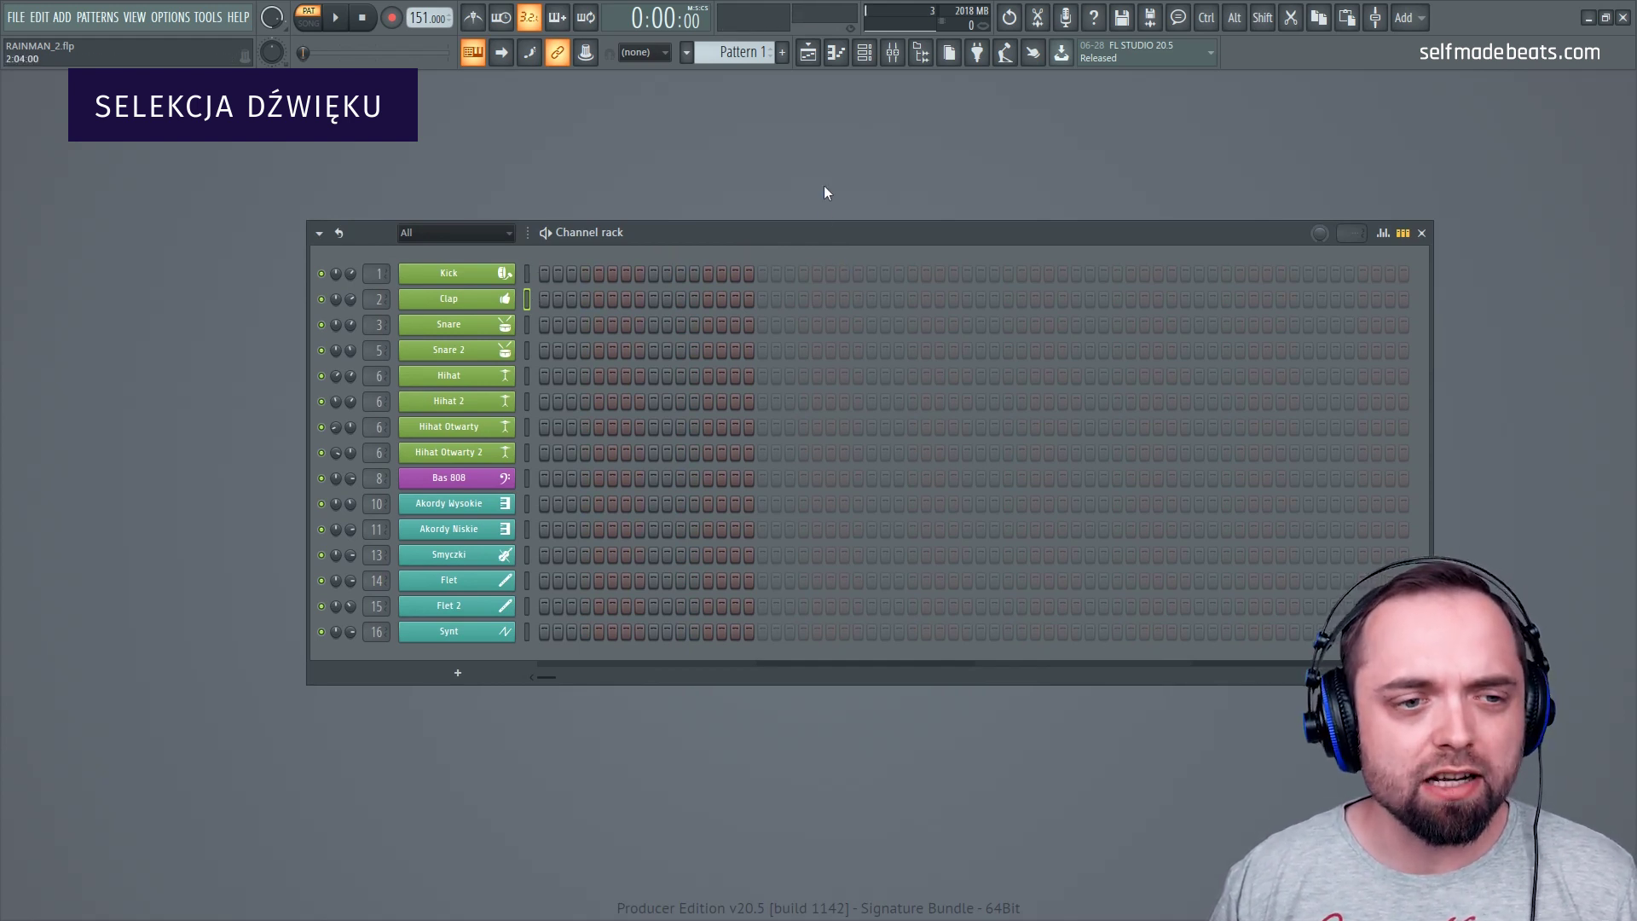
key("q")
key("q")
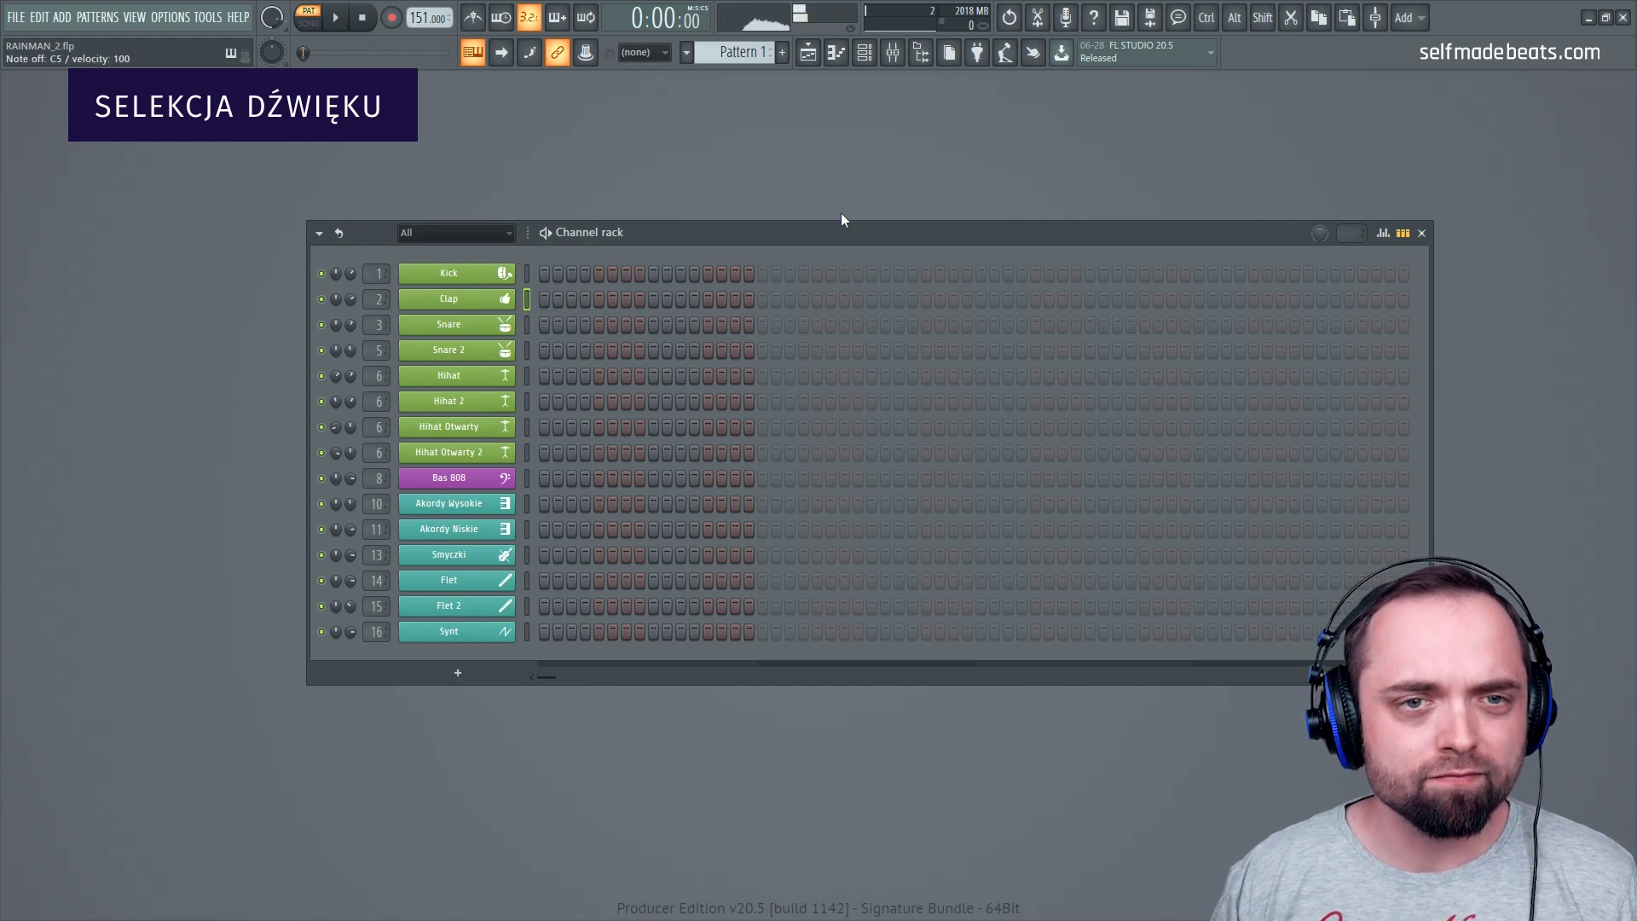
left_click(529, 324)
key("q")
key("q")
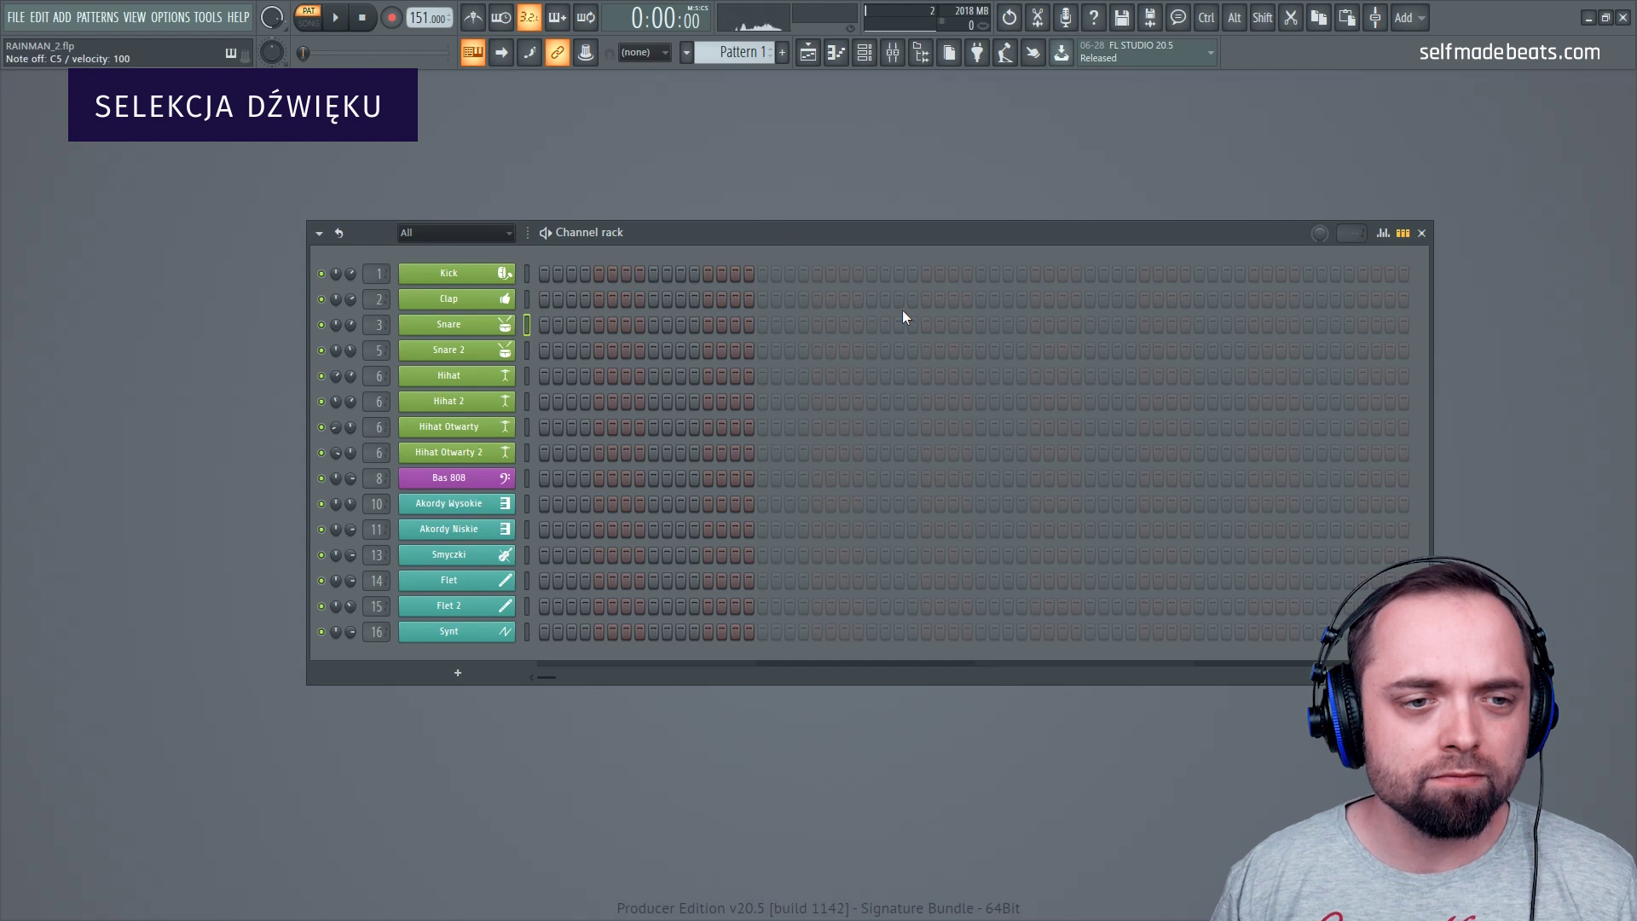
left_click(526, 352)
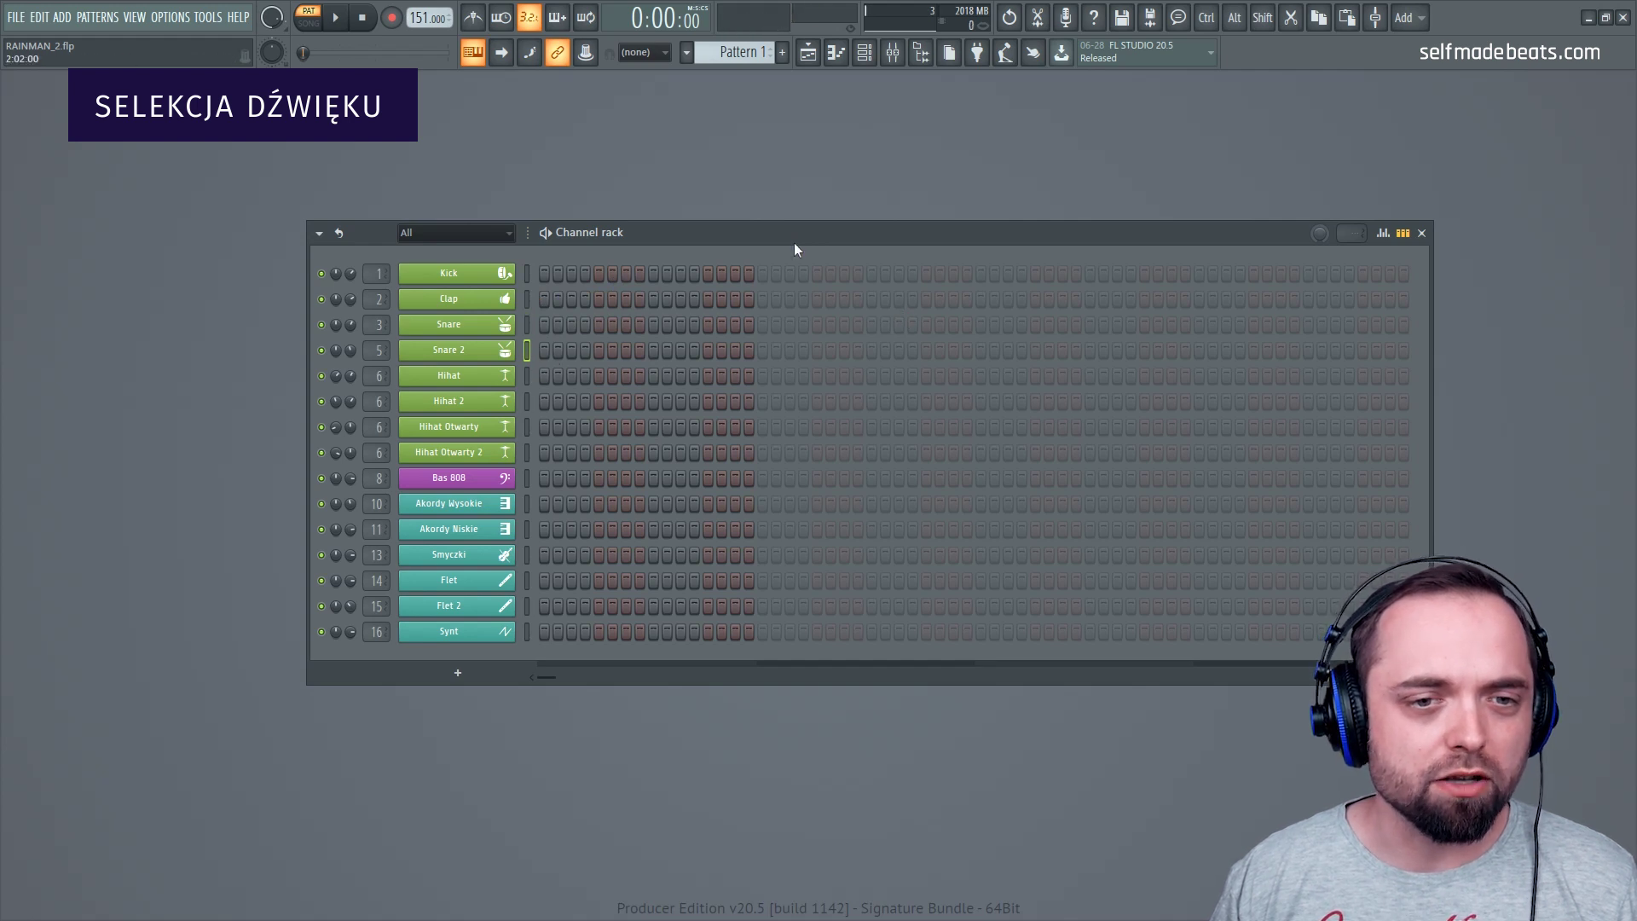
key("q")
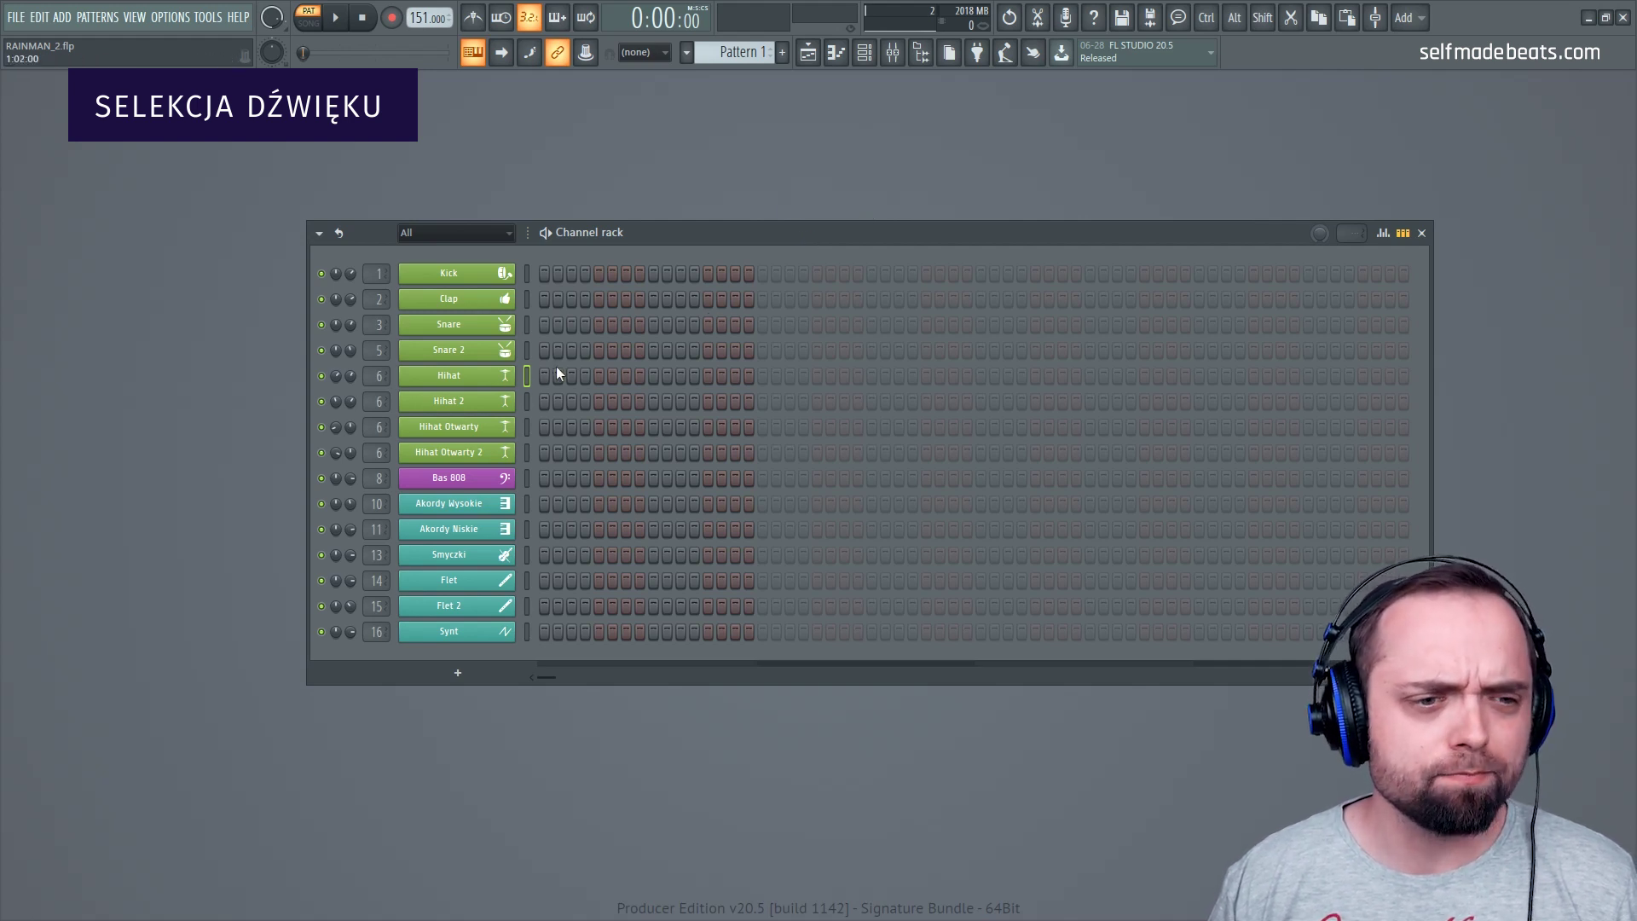
Audition the Hihat 2, Hihat Otwarty and Hihat Otwarty 2 channels
left_click(526, 401)
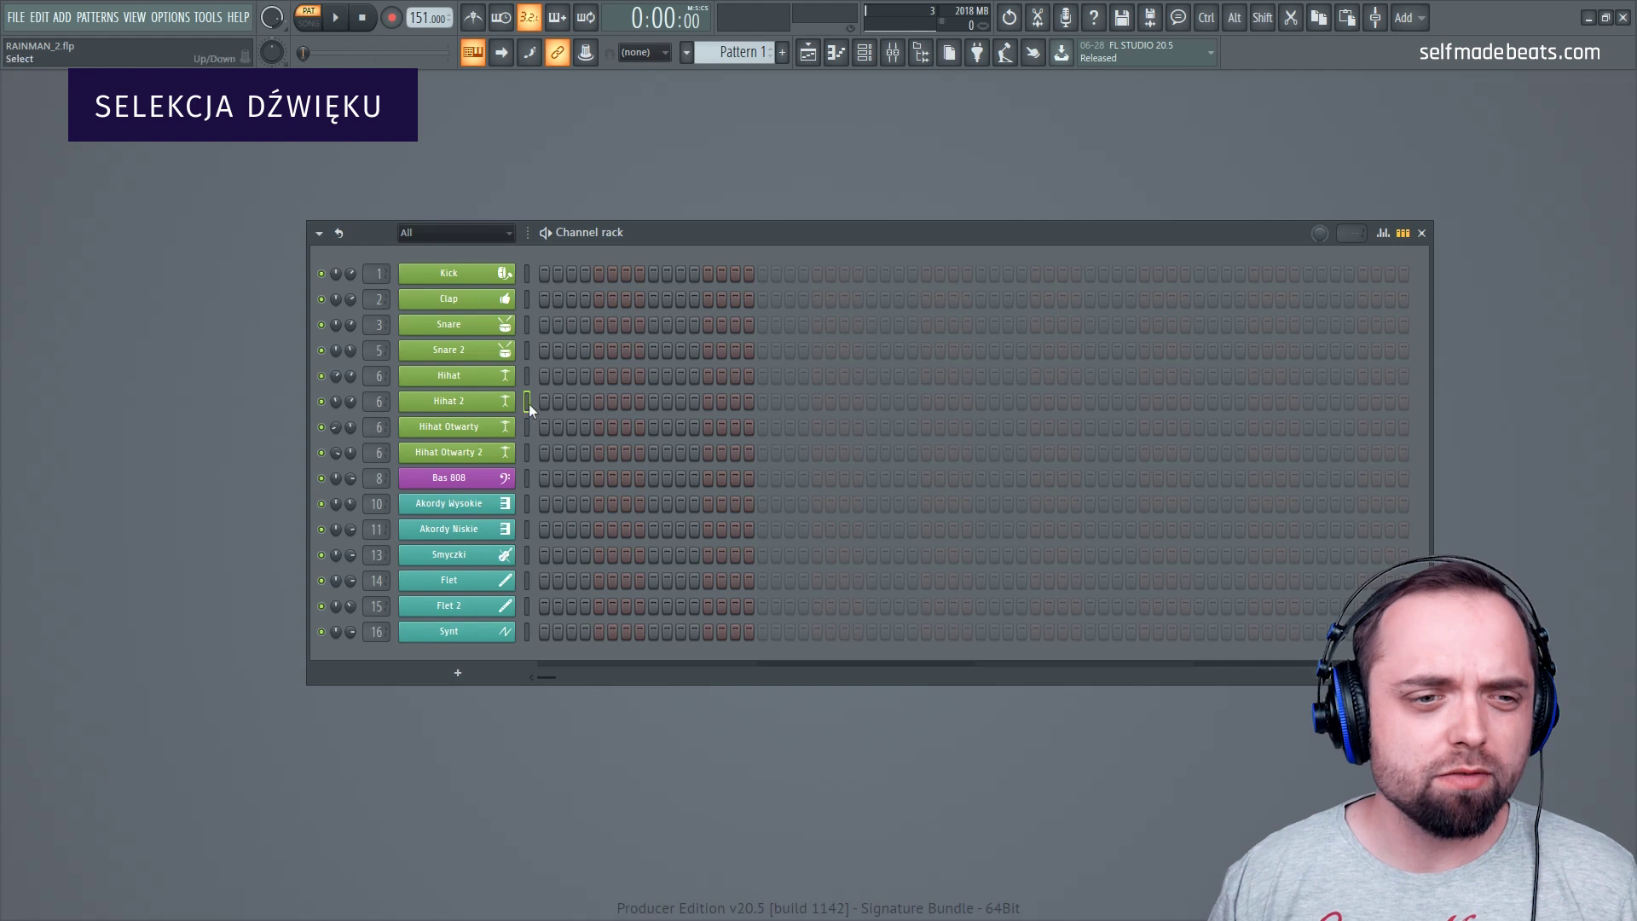
left_click(527, 427)
key("q")
key("q")
left_click(527, 453)
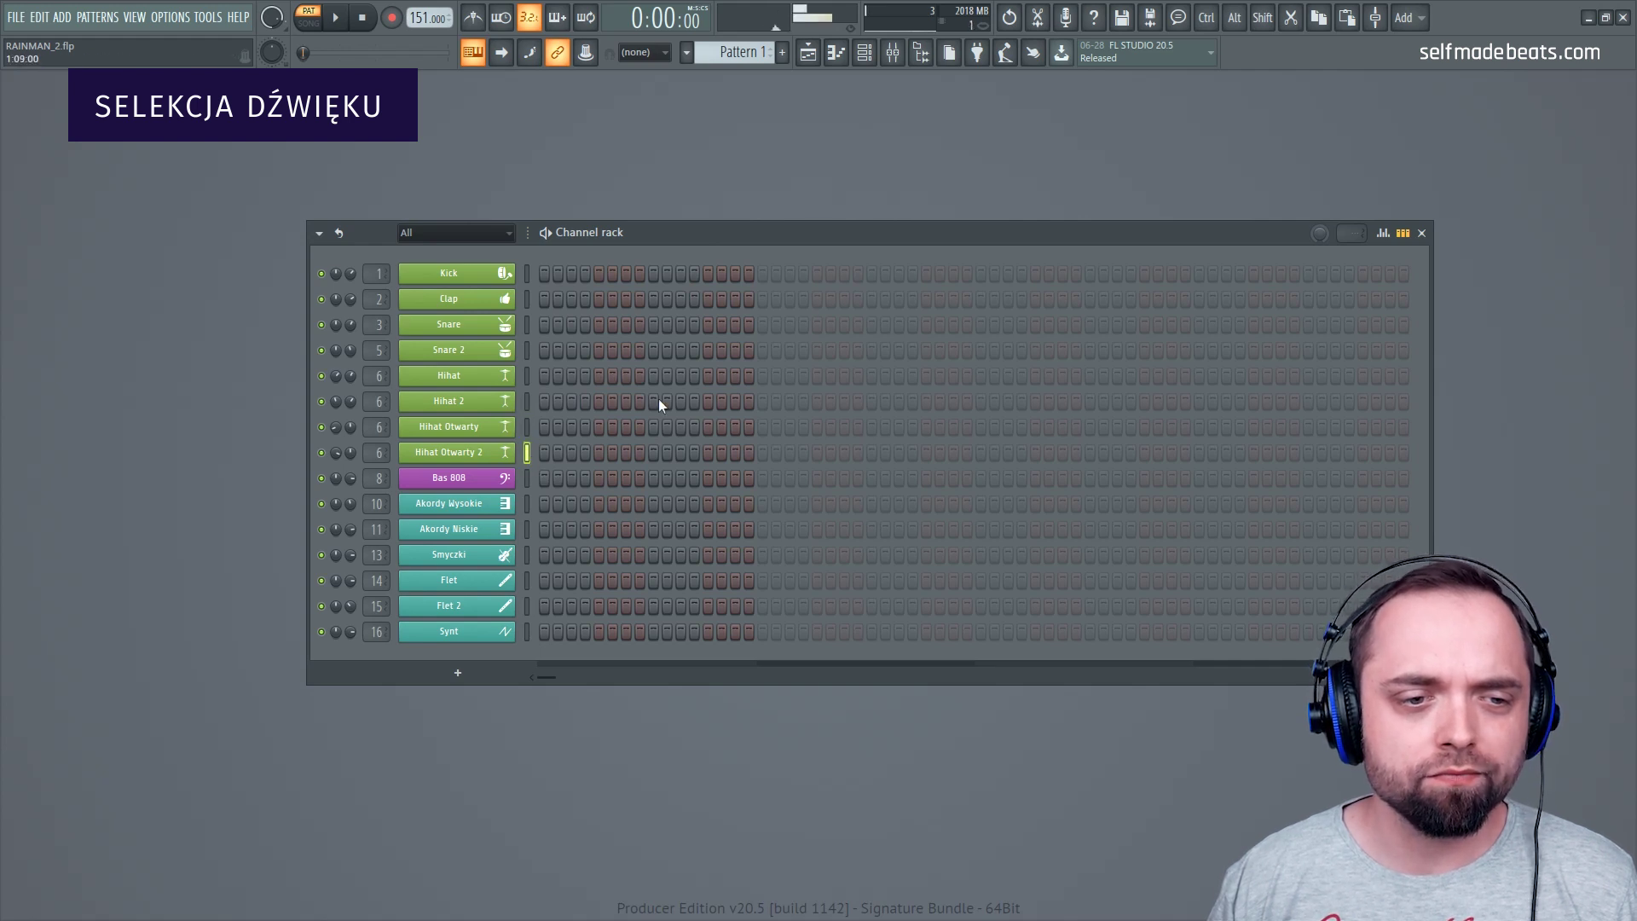
Inspect the Bas 808 sampler settings and play a C5 note to hear the bass, then close its window
left_click(484, 477)
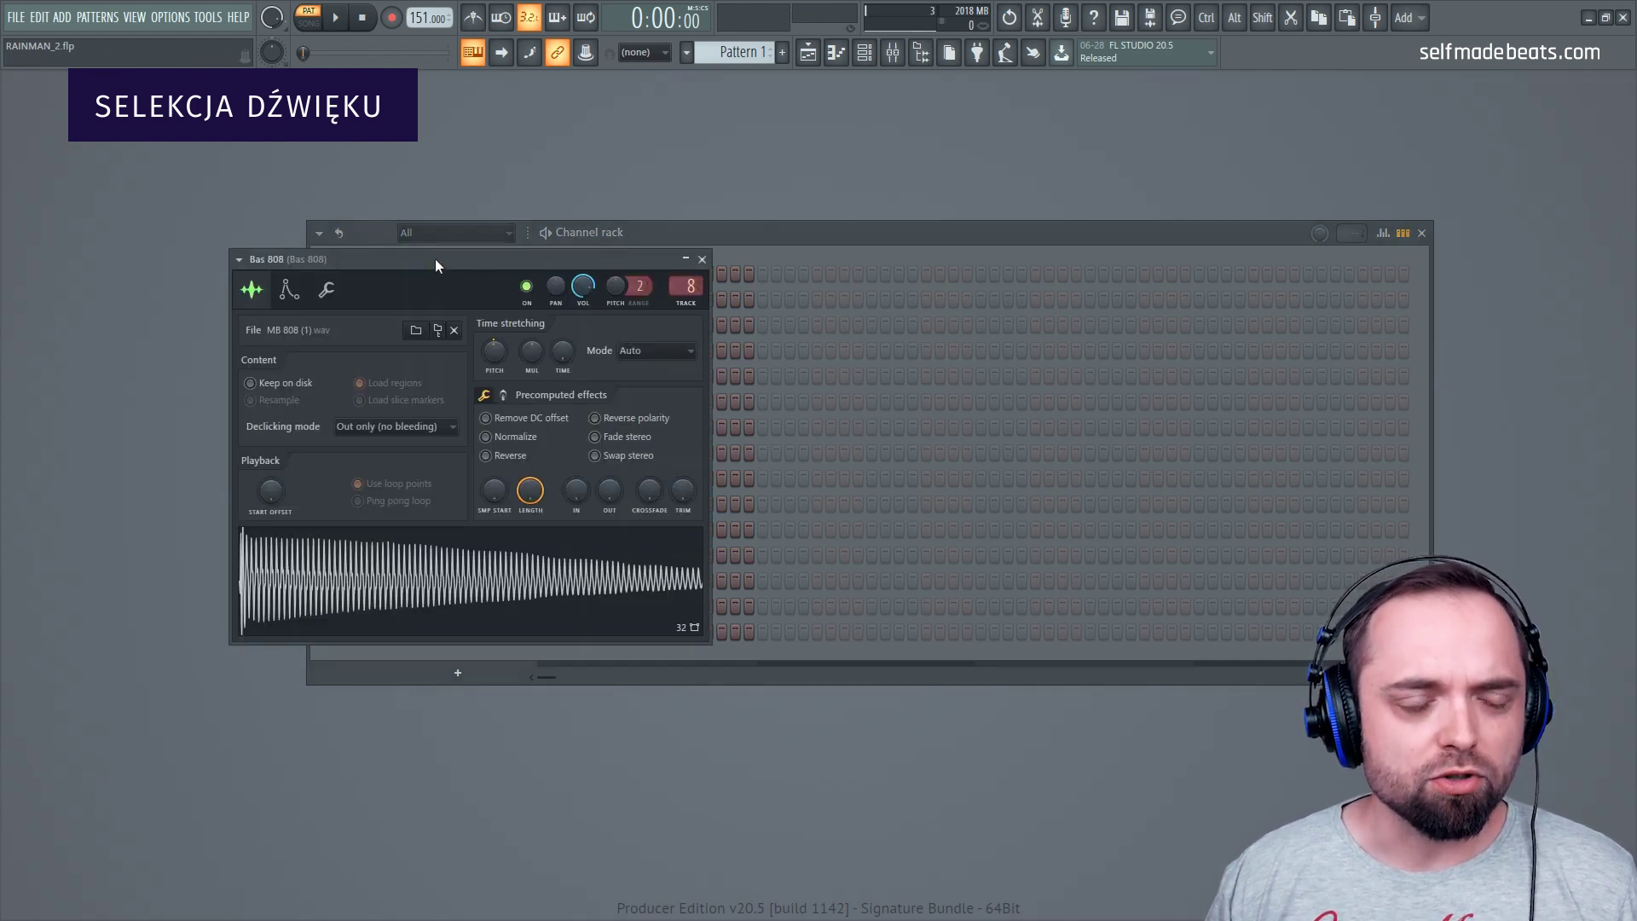
left_click_drag(435, 258, 946, 209)
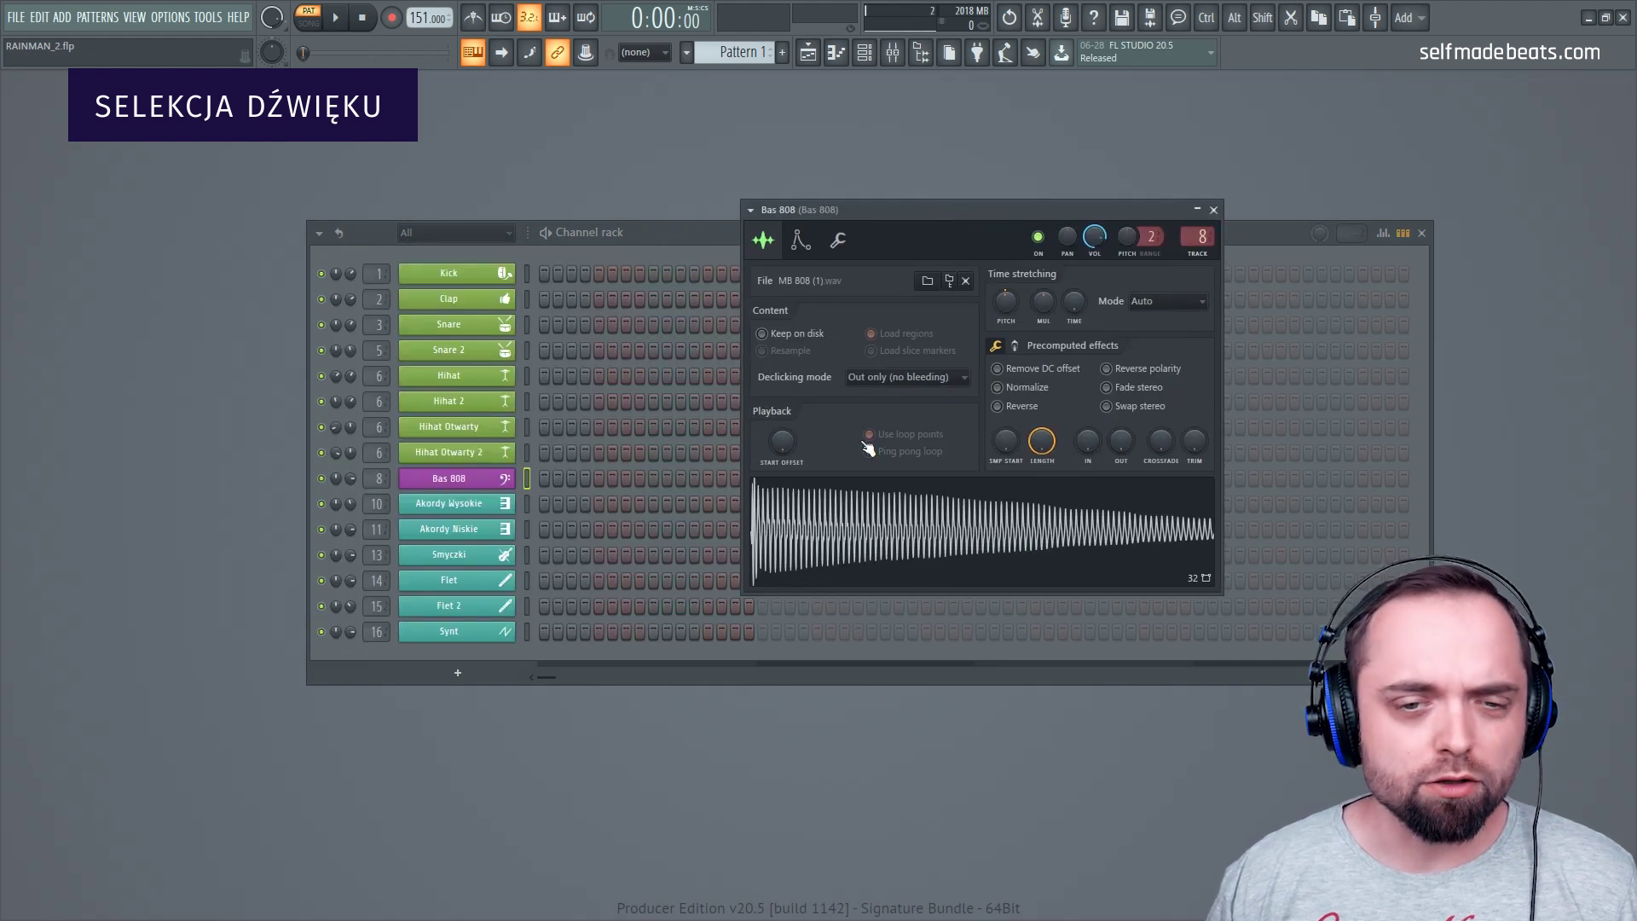
key("z")
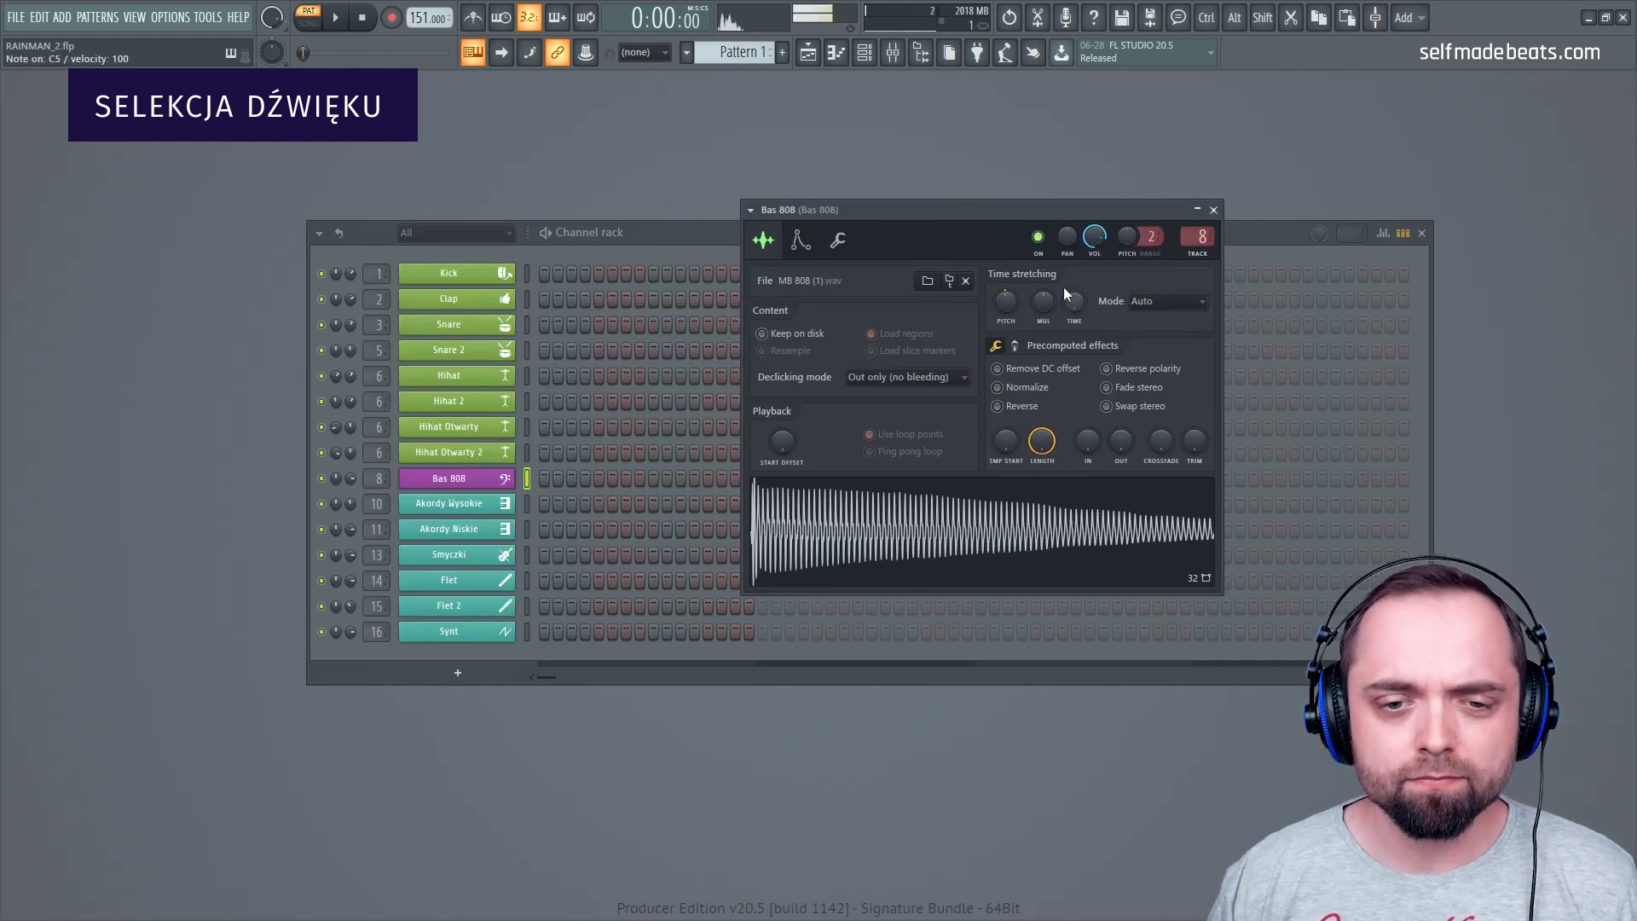
left_click(1213, 210)
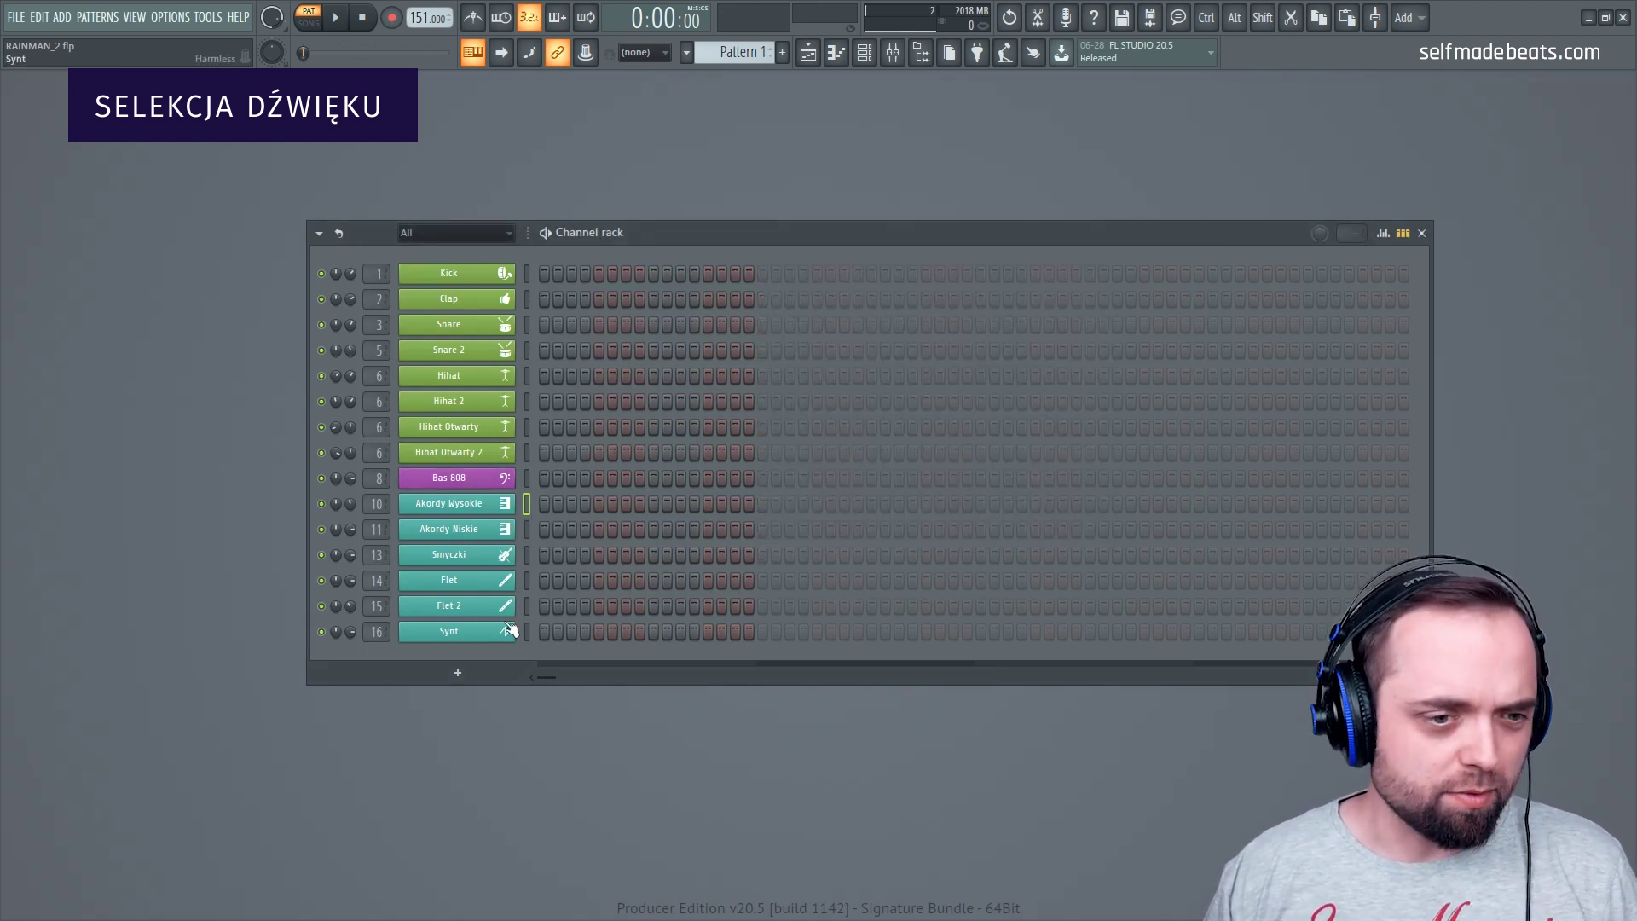
Inspect the Kontakt instrument on the Akordy Wysokie channel and look through its sample libraries before closing it
left_click(490, 510)
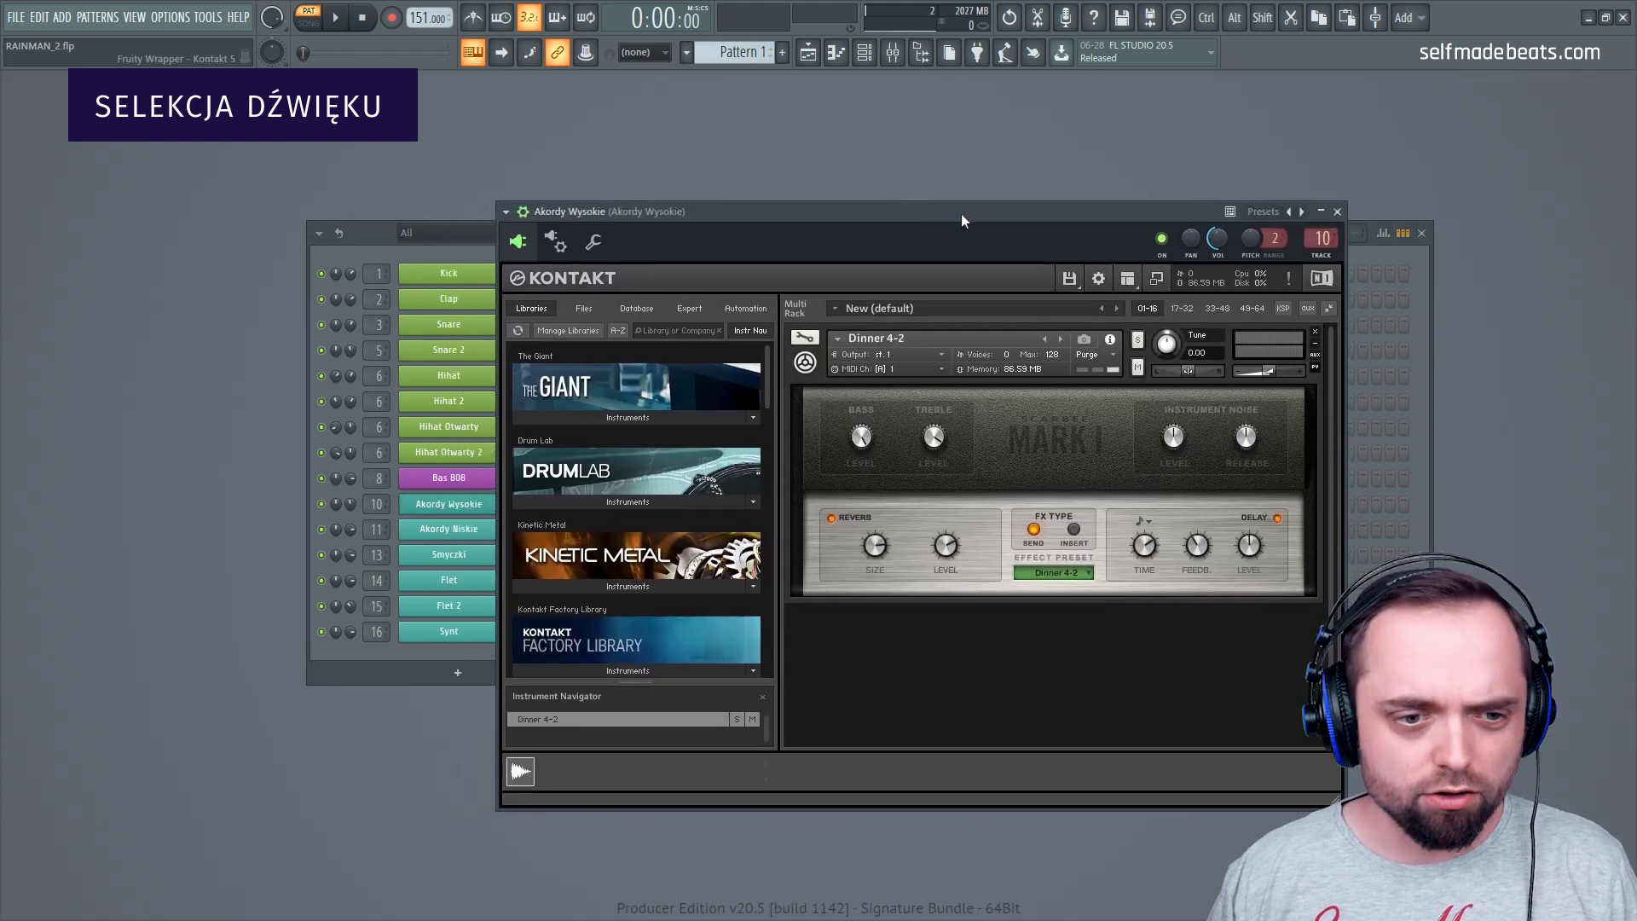
scroll(658, 514, "down", 4)
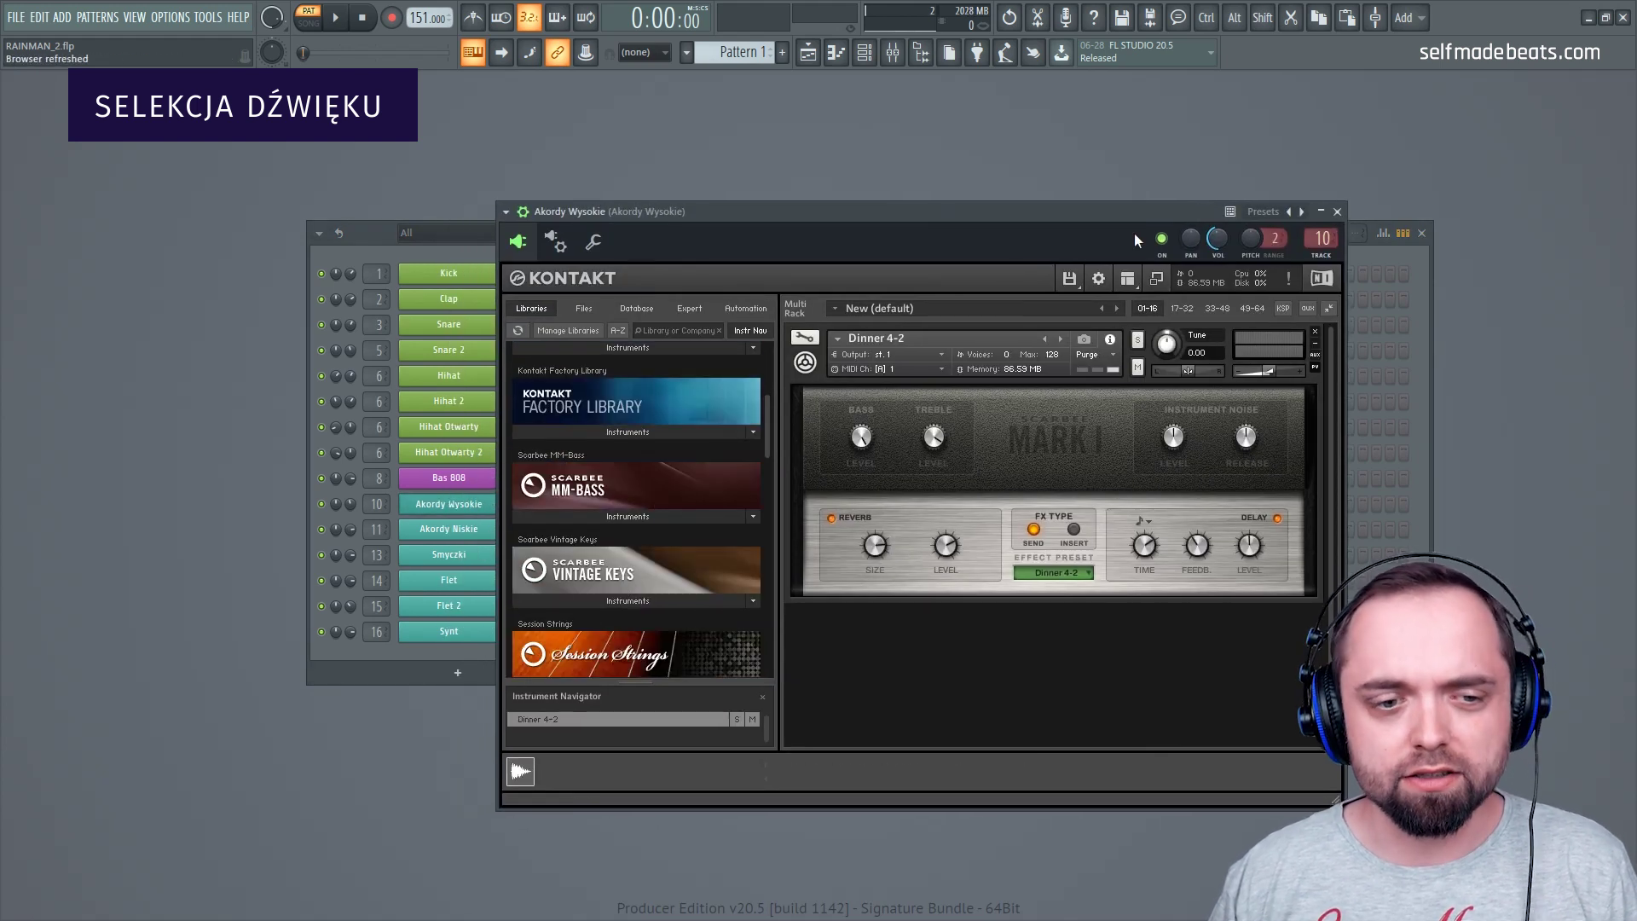
left_click(1337, 212)
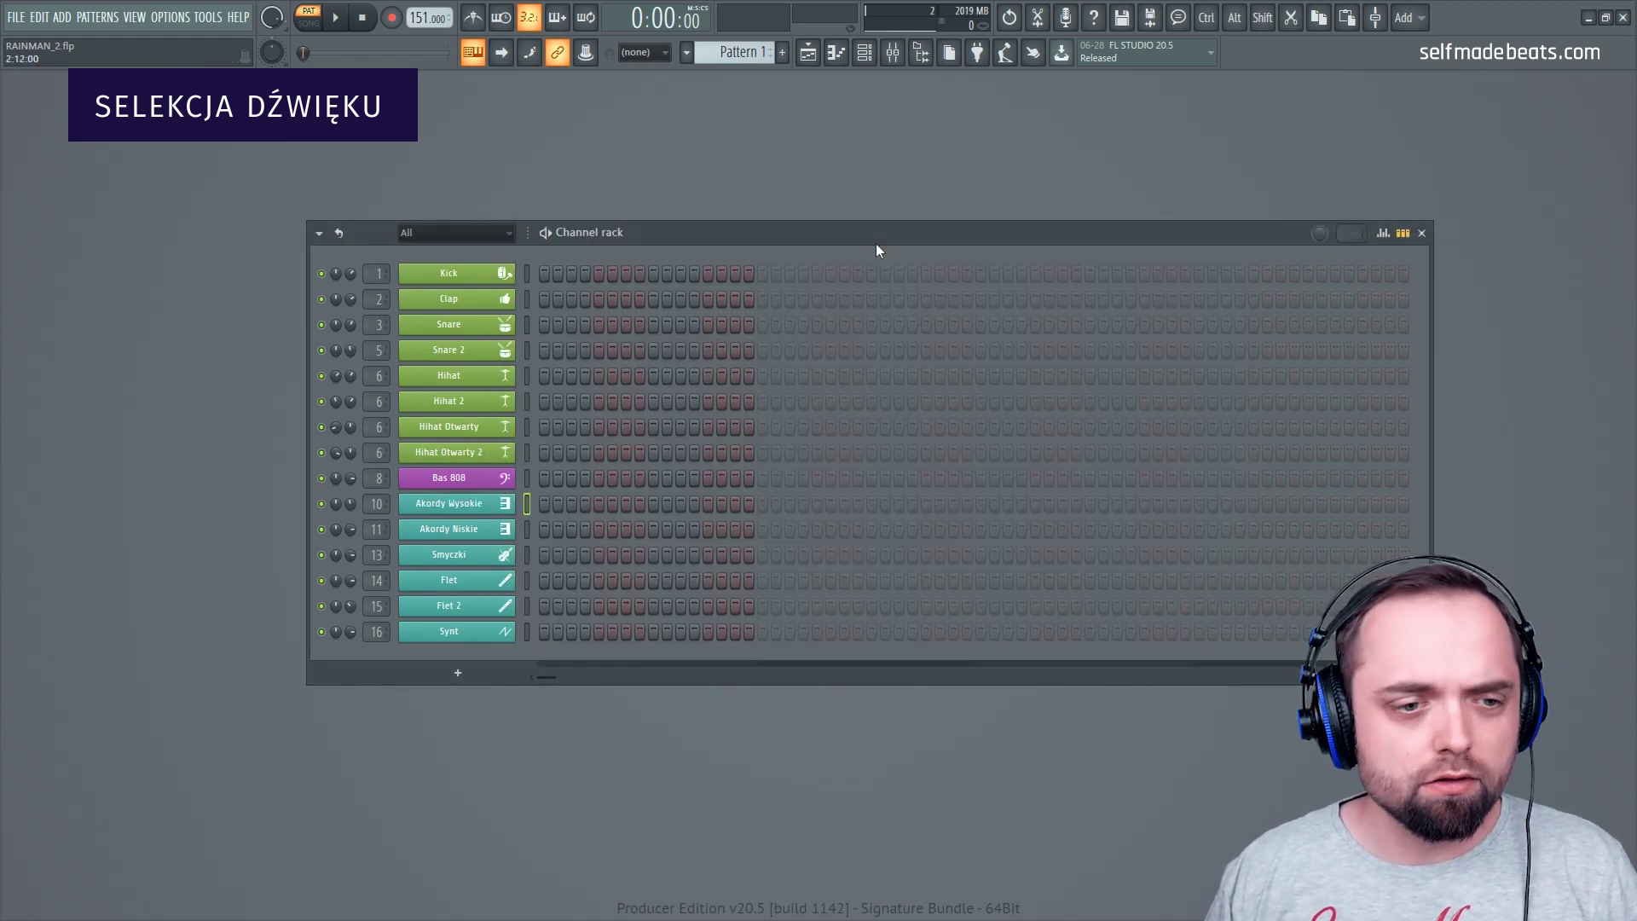
Audition the Akordy Niskie and Smyczki channels and check the FLEX preset used for Smyczki
left_click(526, 528)
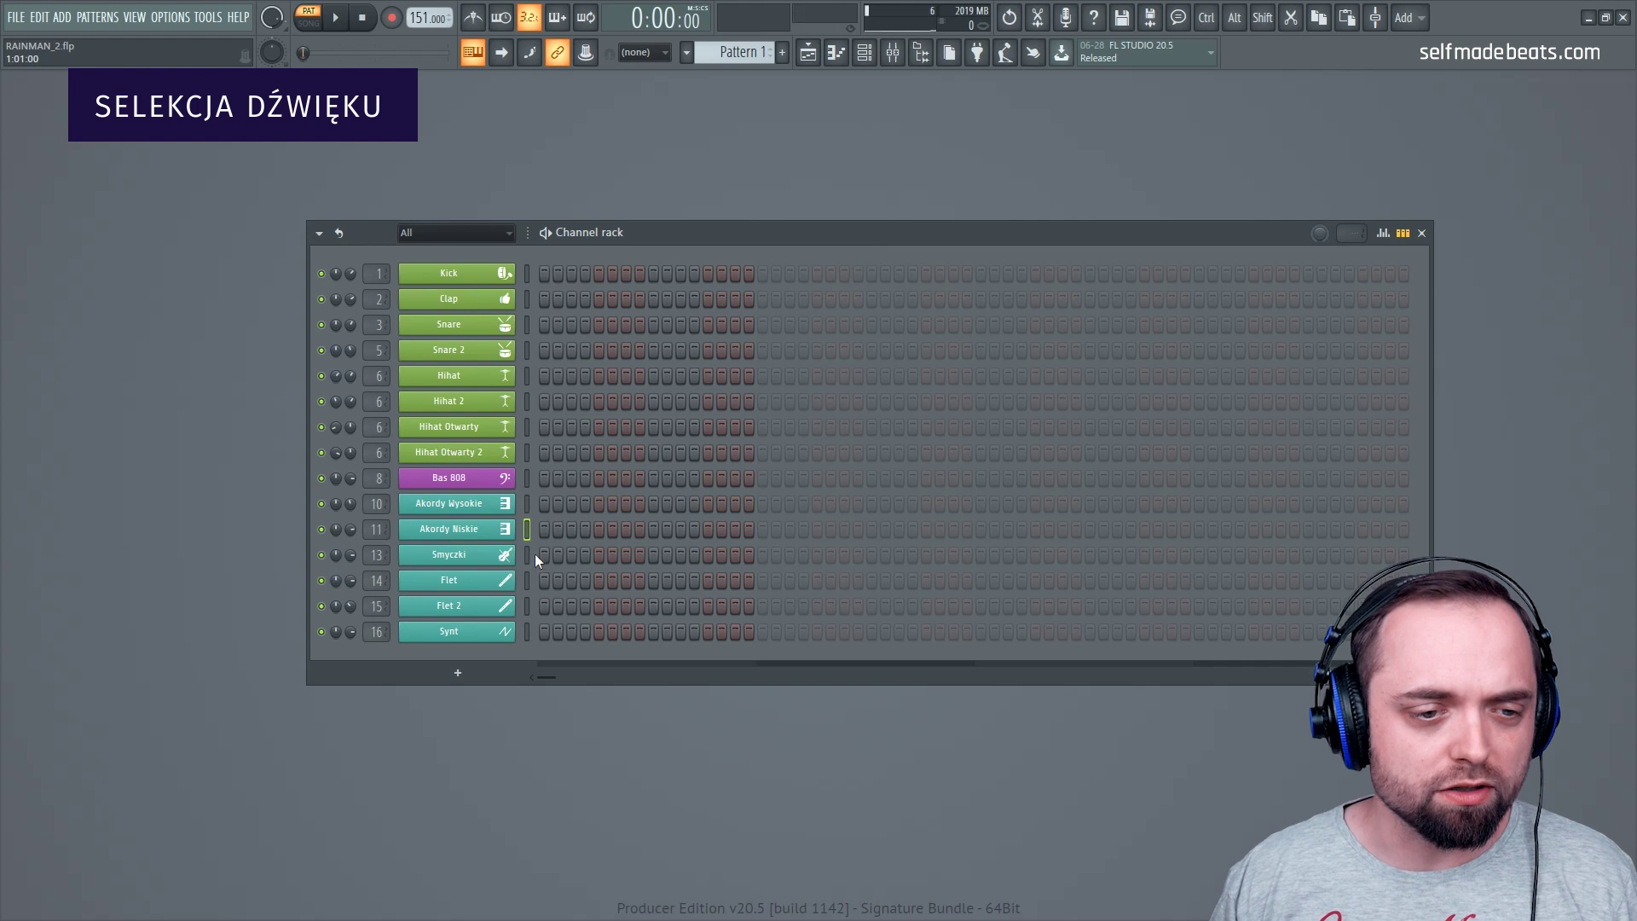
key("n")
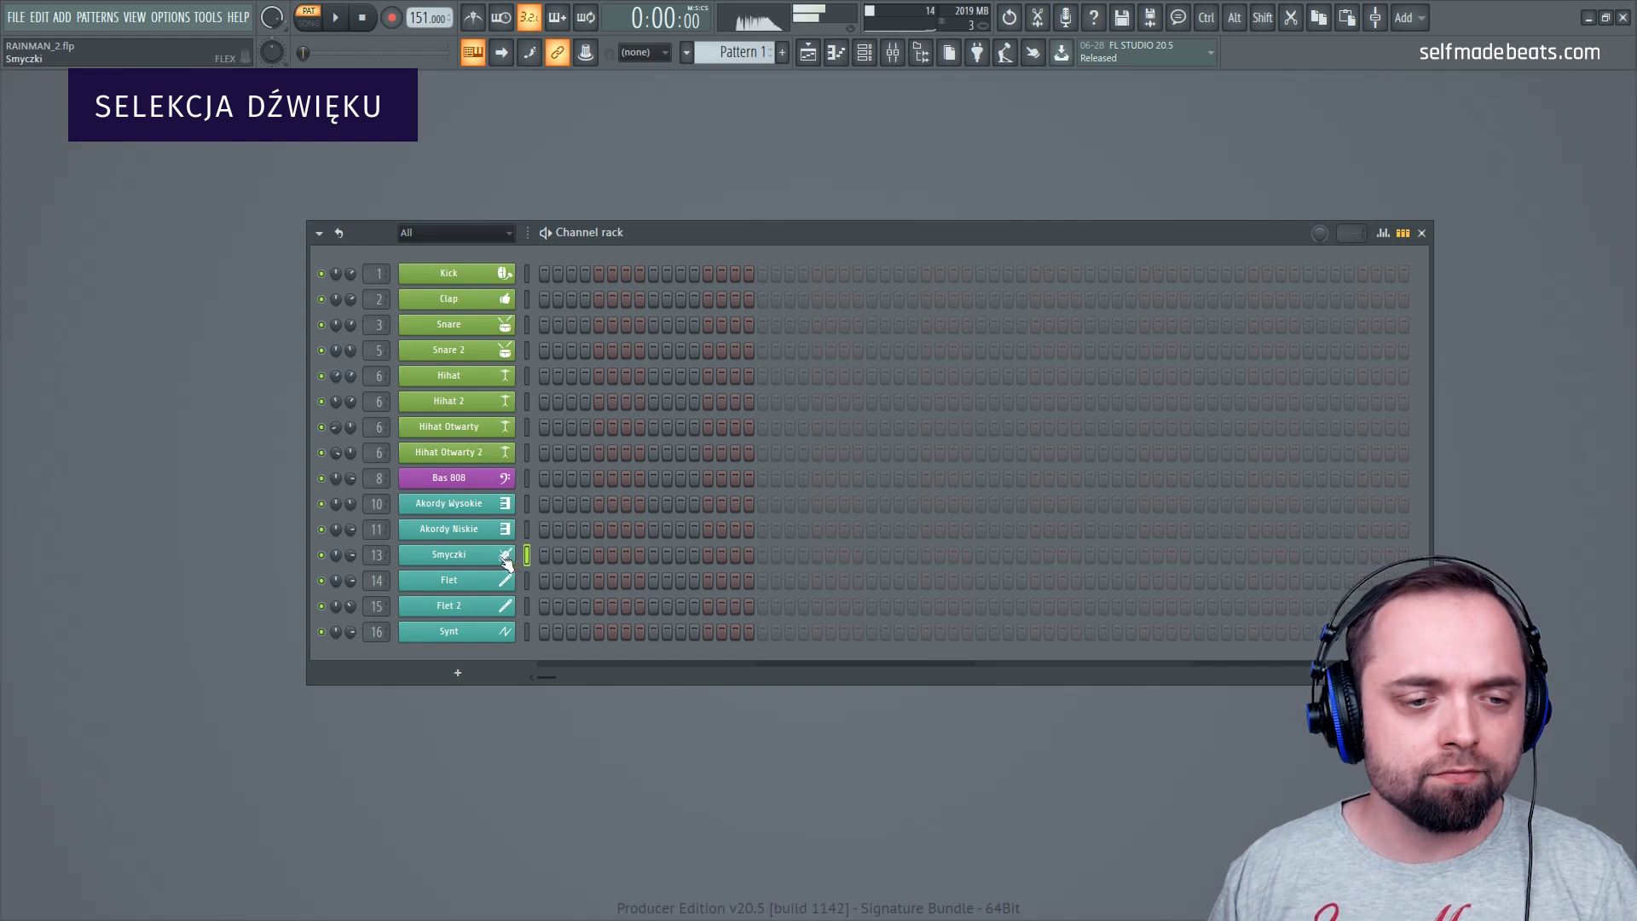
left_click(505, 558)
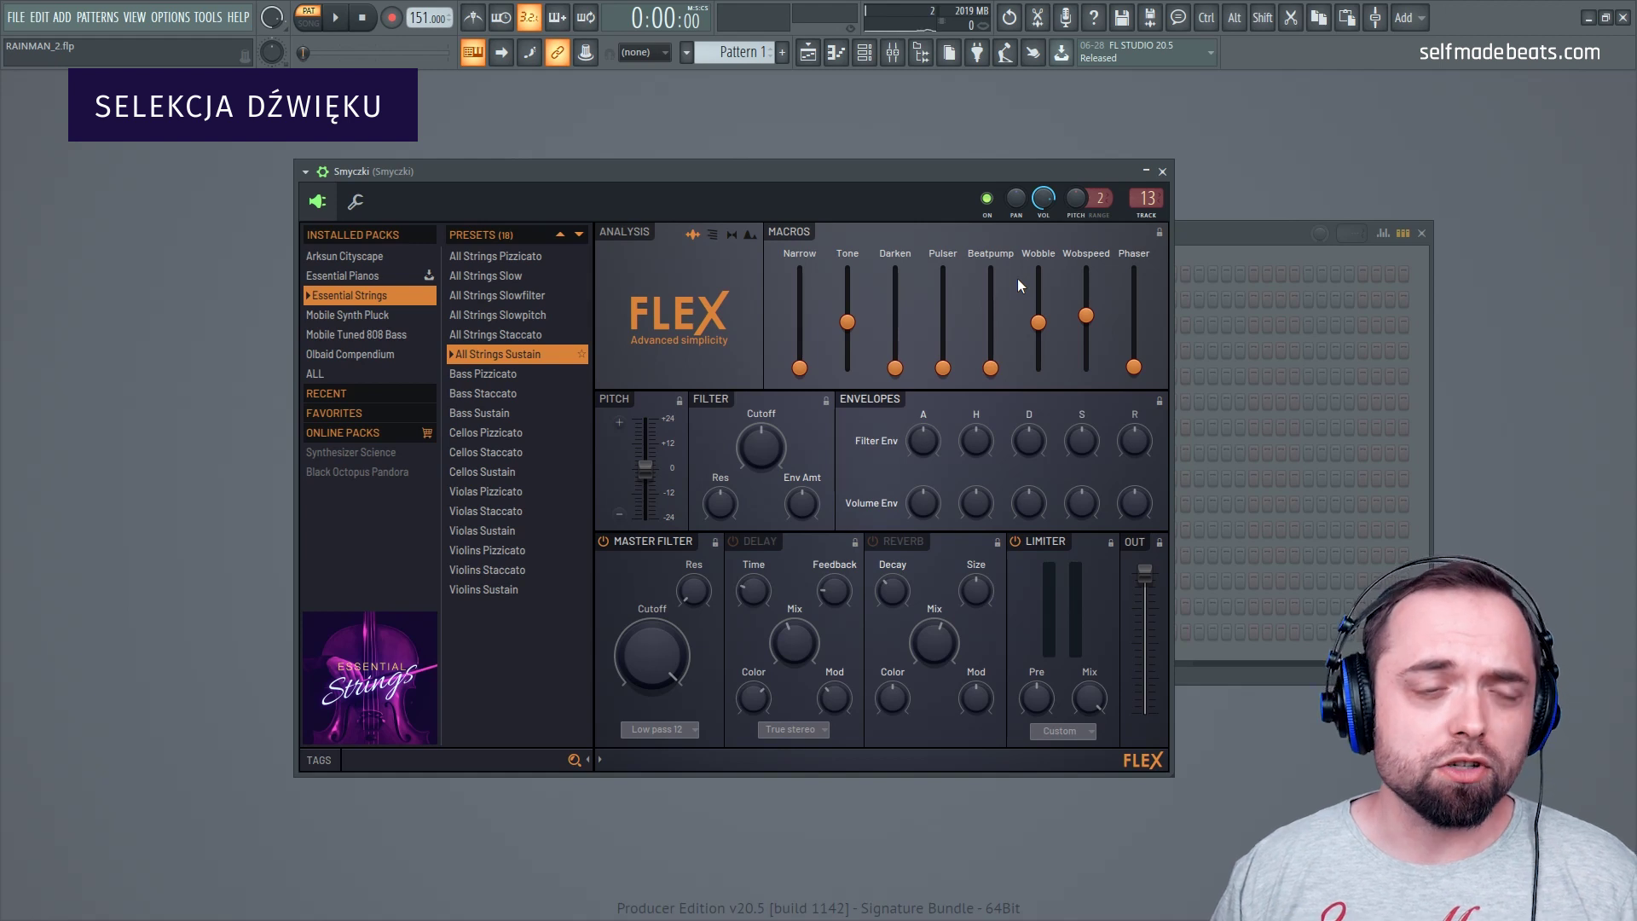
left_click(1162, 171)
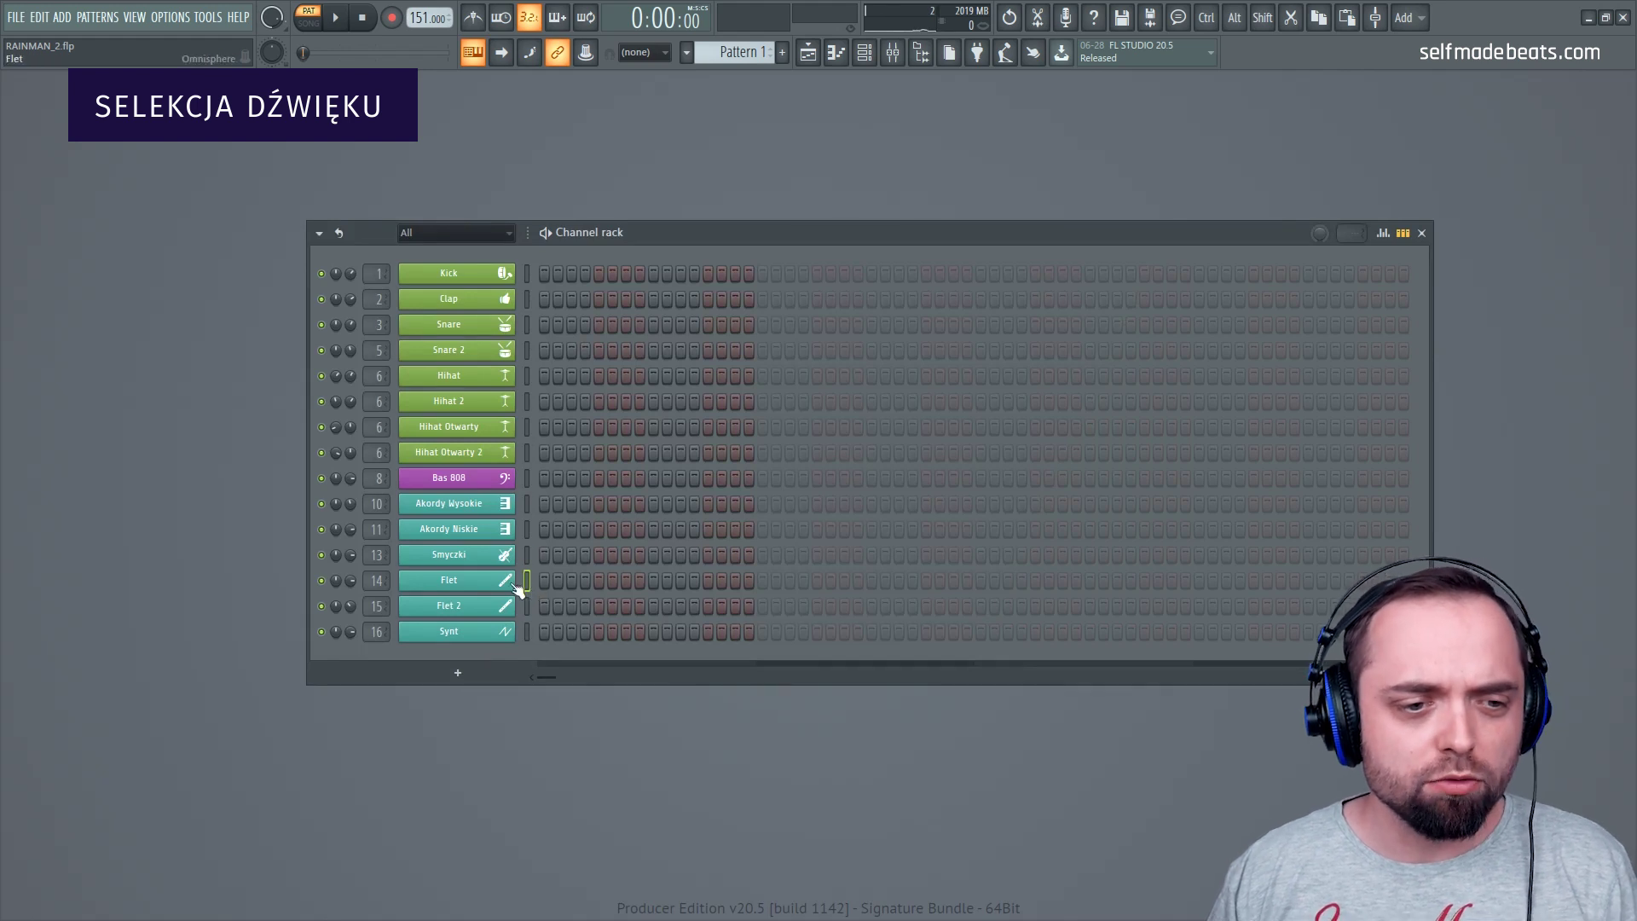
Audition the Flet and Flet 2 channels at E5, and briefly view the Flet instrument
key("c")
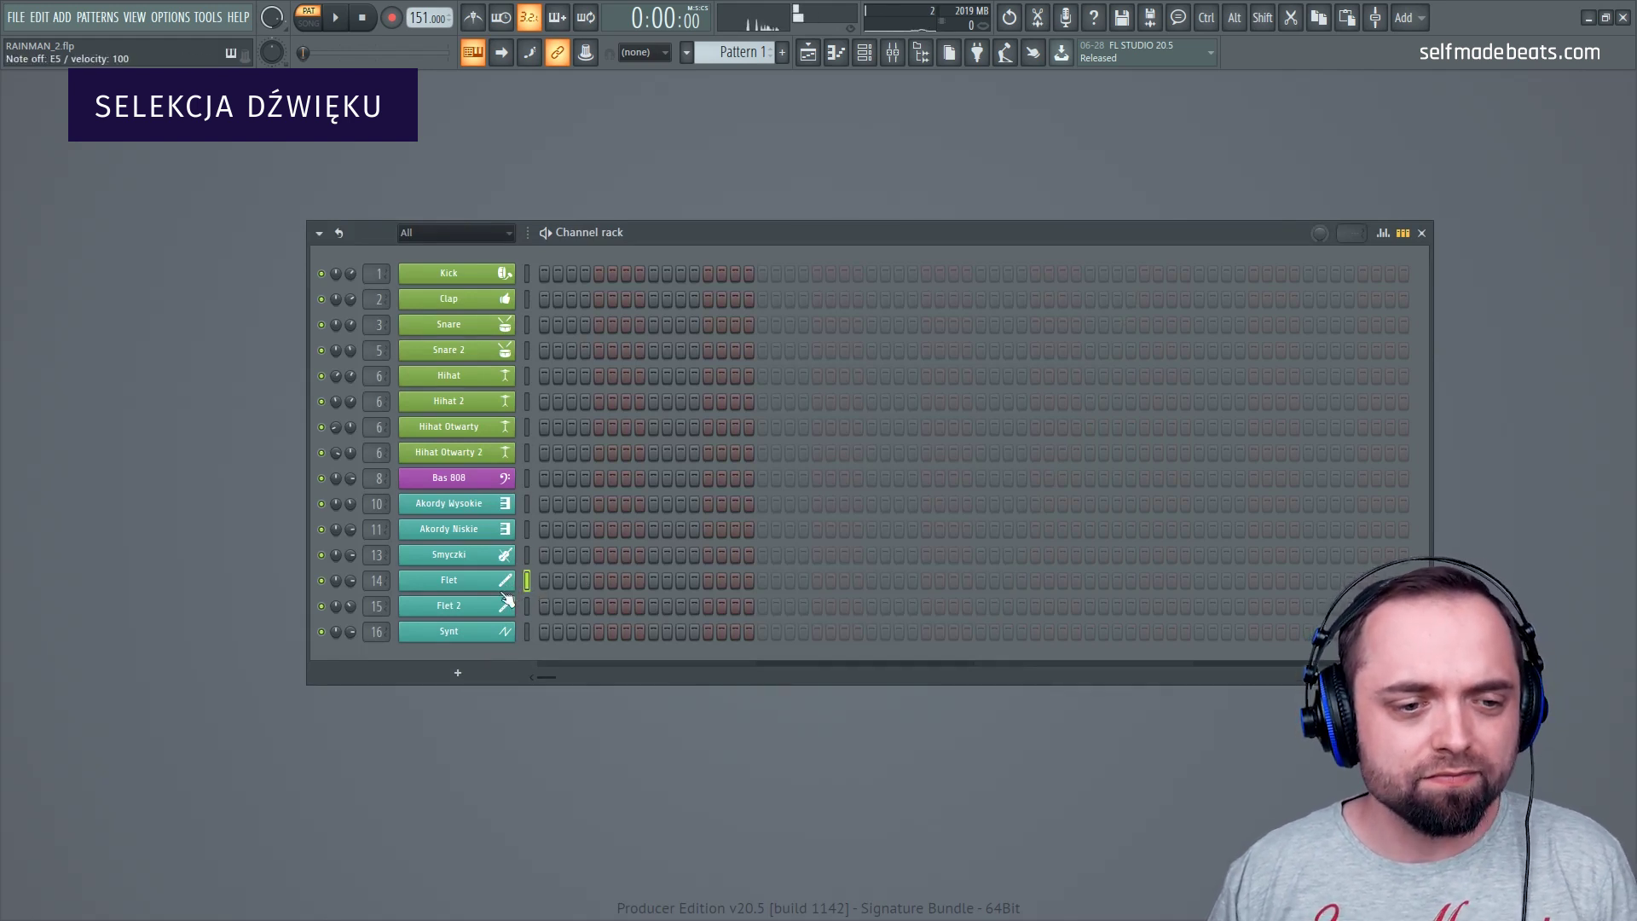
left_click(526, 605)
key("c")
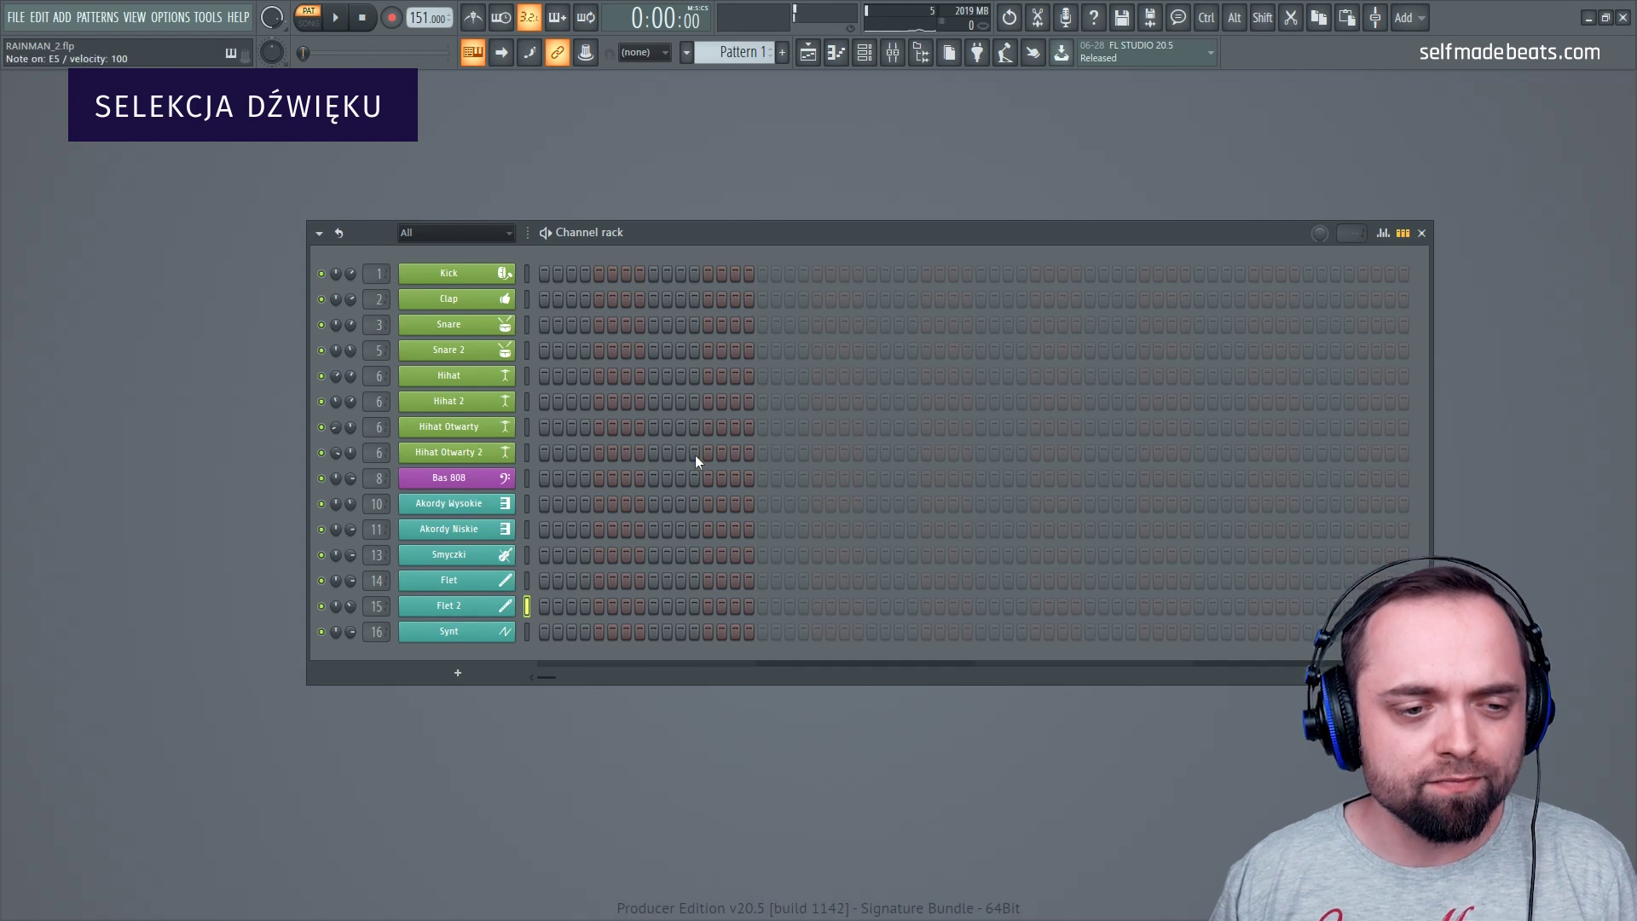
left_click(475, 585)
left_click(1313, 169)
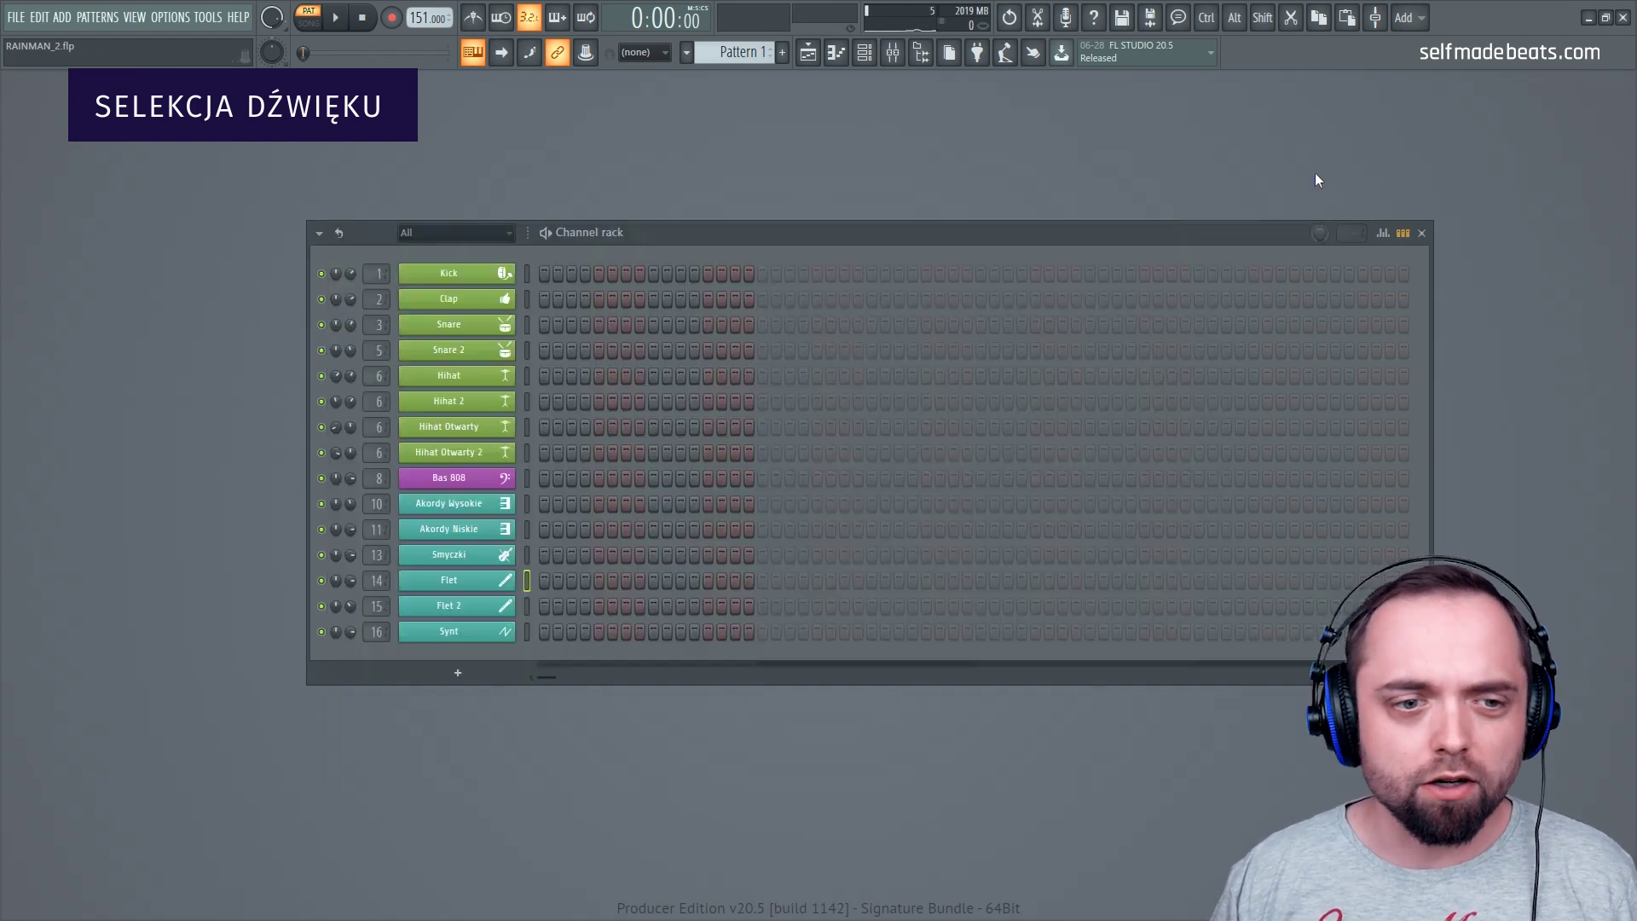
Inspect the Synt channel's Harmless synthesizer and play a few notes from G5 down to E5
left_click(527, 632)
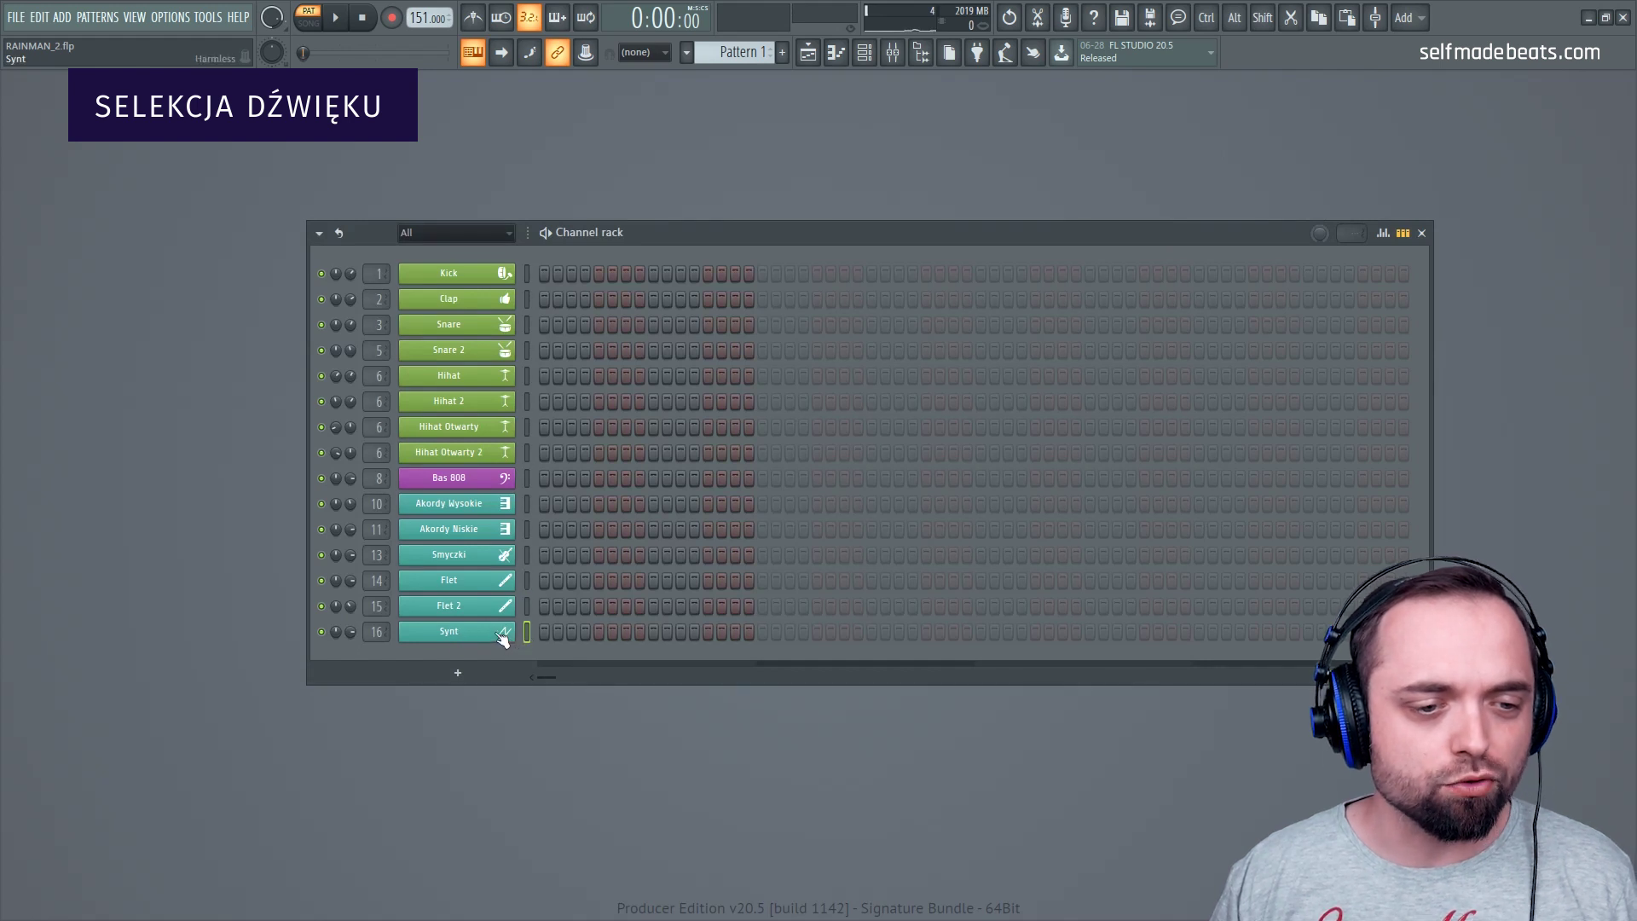
left_click(495, 631)
key("t")
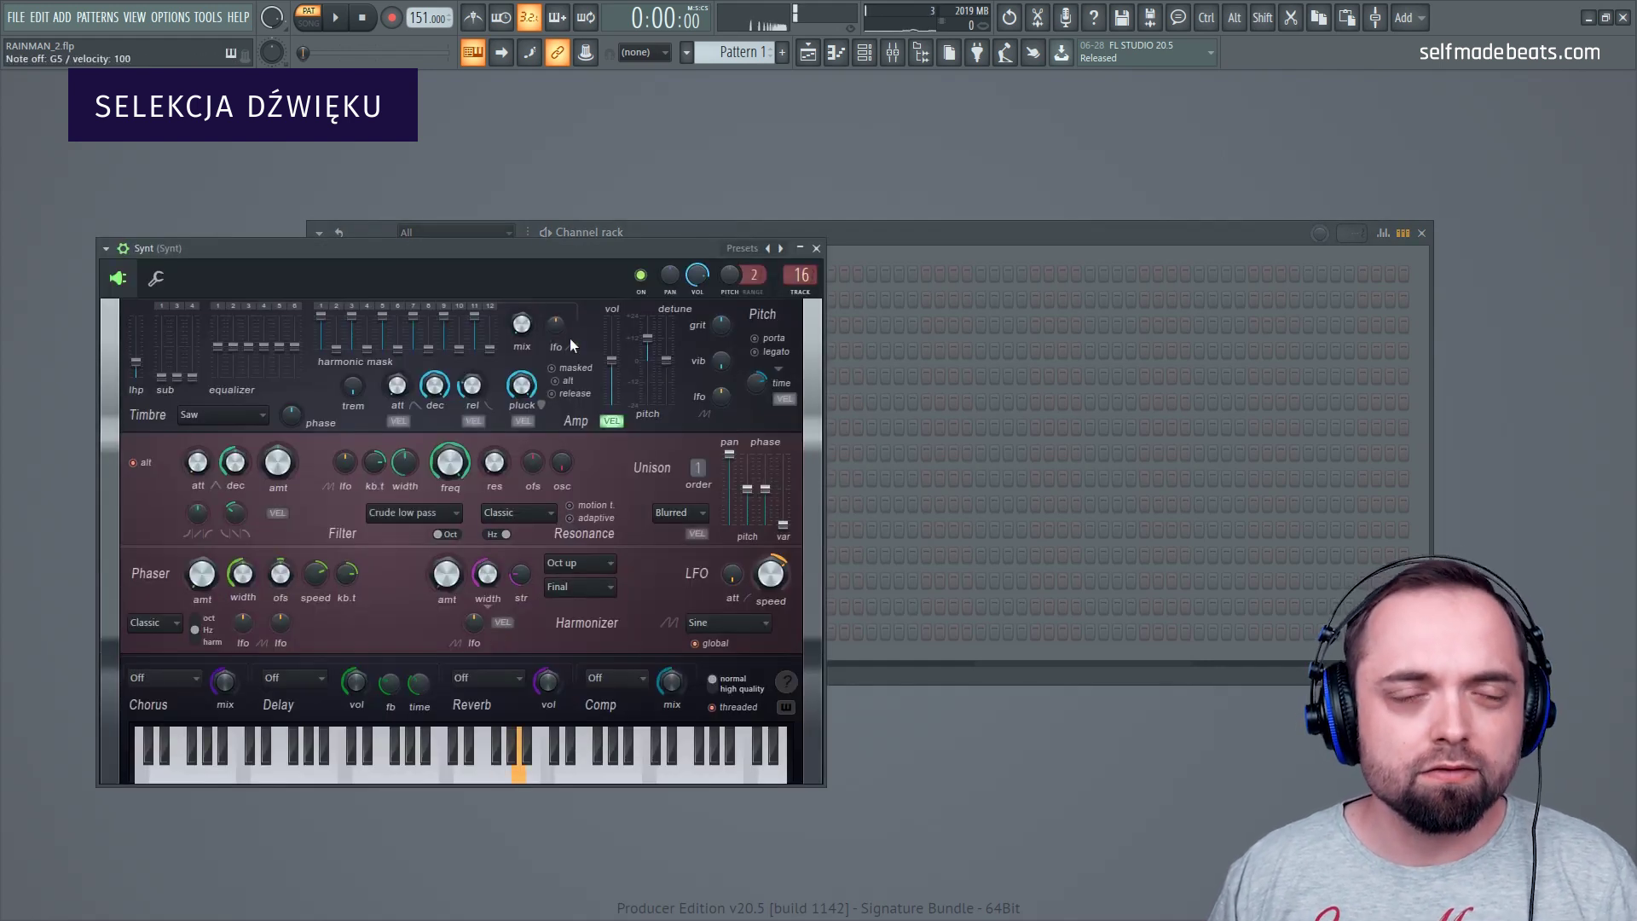
key("t")
key("r")
key("e")
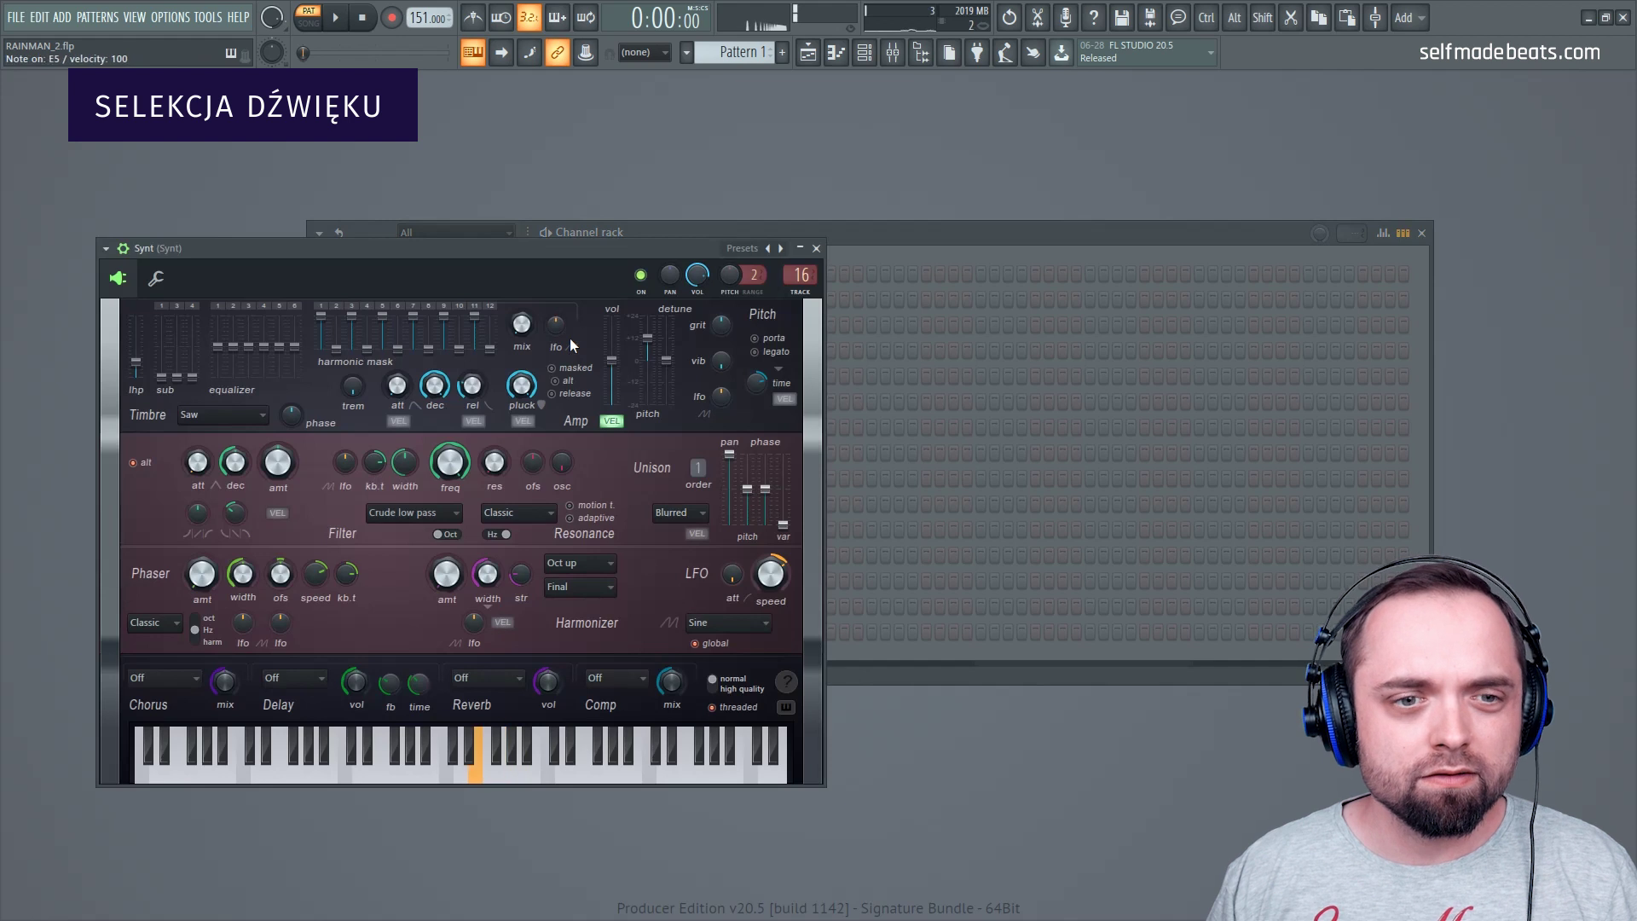
left_click(817, 249)
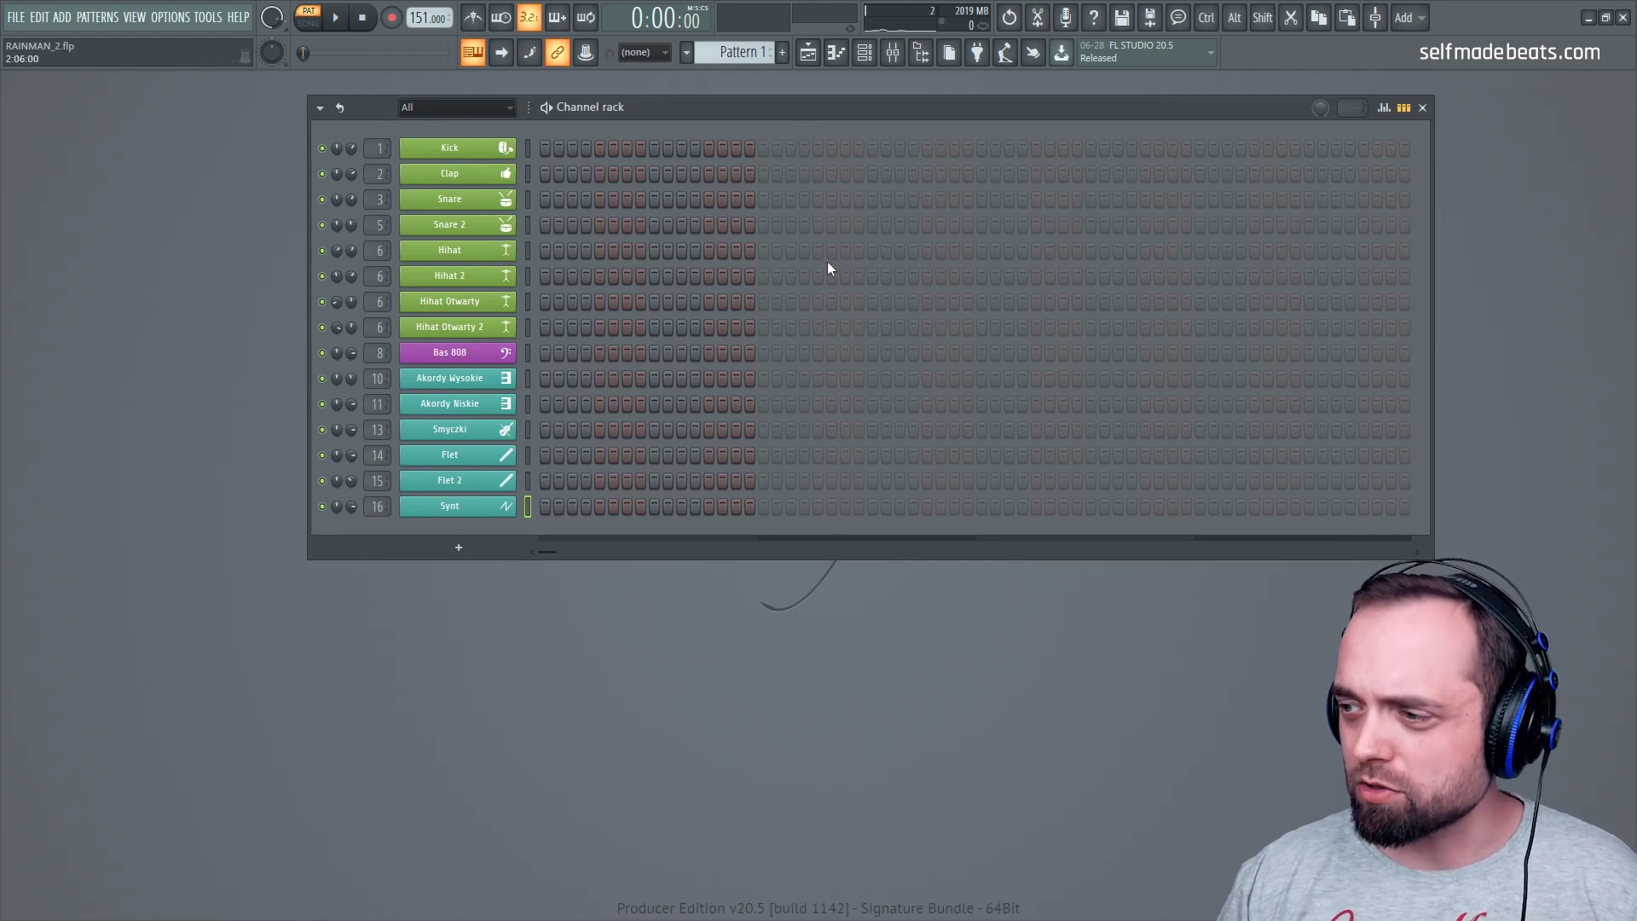
Place Clap and Snare hits together on step 9 of each of the pattern's four bars
left_click(653, 173)
left_click(654, 199)
left_click(872, 173)
left_click(872, 200)
left_click(1090, 173)
left_click(1090, 198)
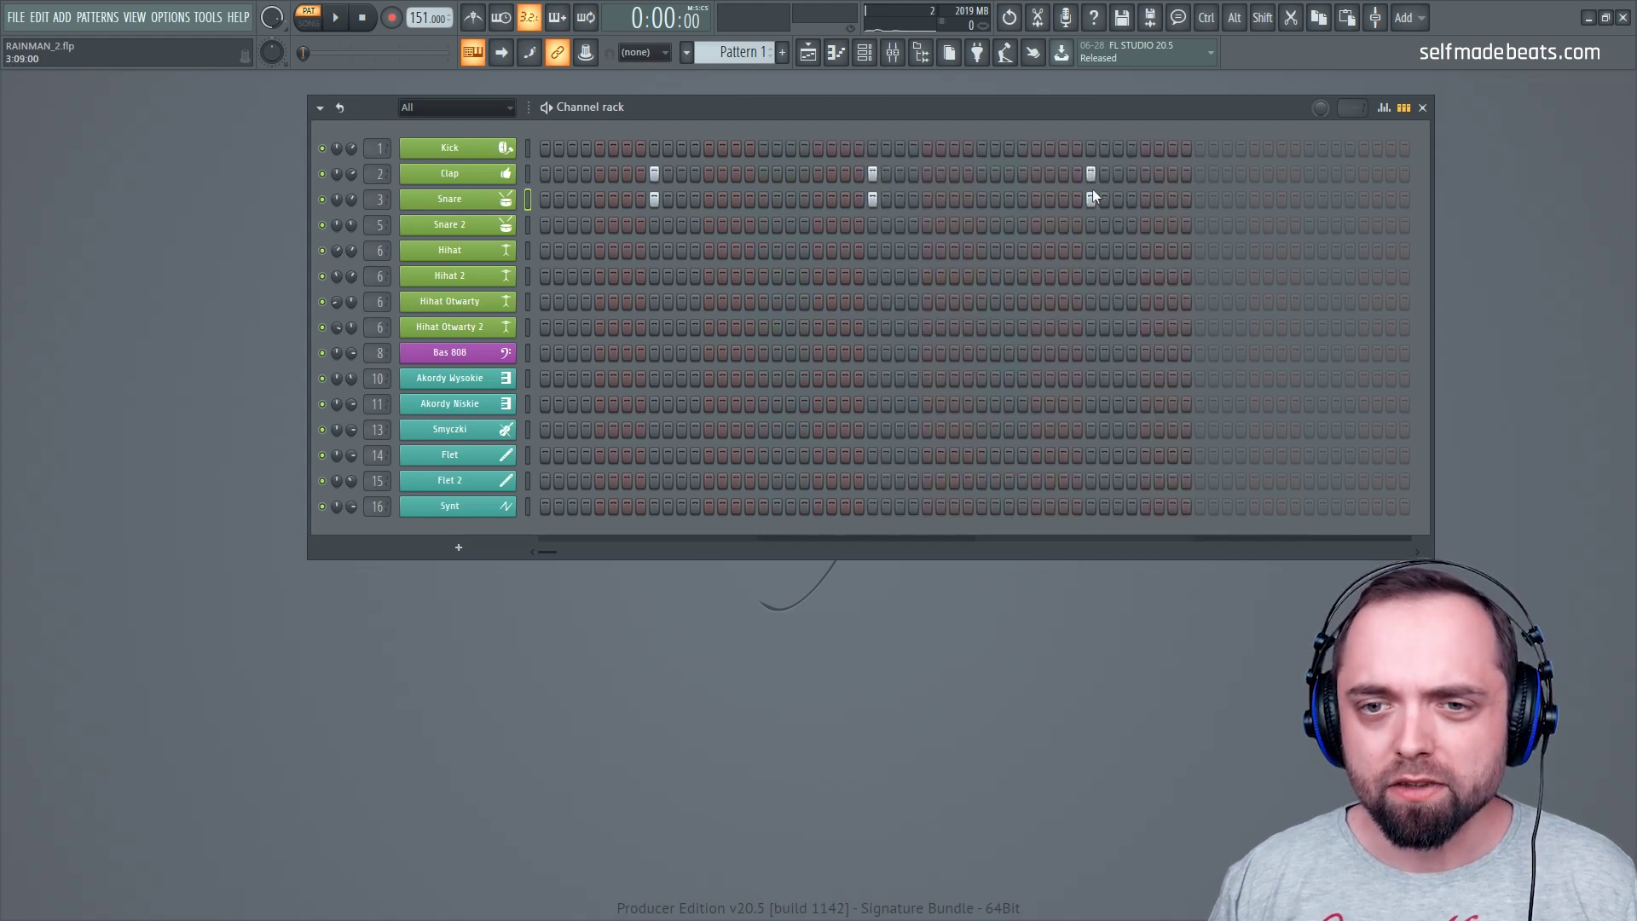
left_click(1308, 173)
left_click(1308, 200)
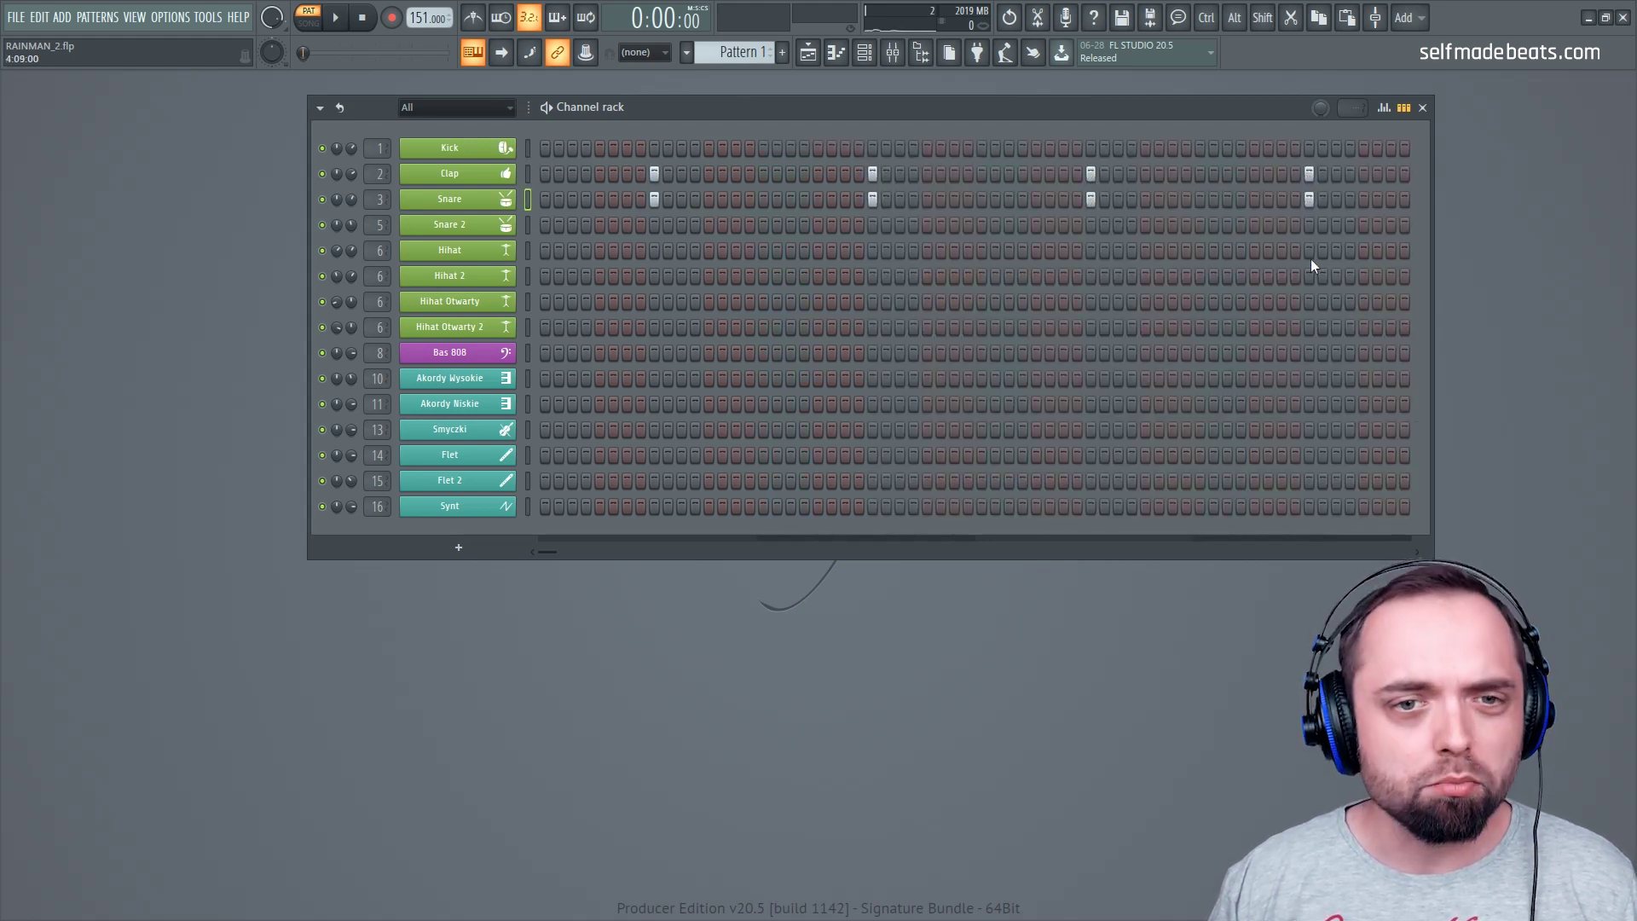
Open the Kick channel's piano roll, add C5 notes at steps 1 and 7 of bar 1, and play the pattern
right_click(474, 149)
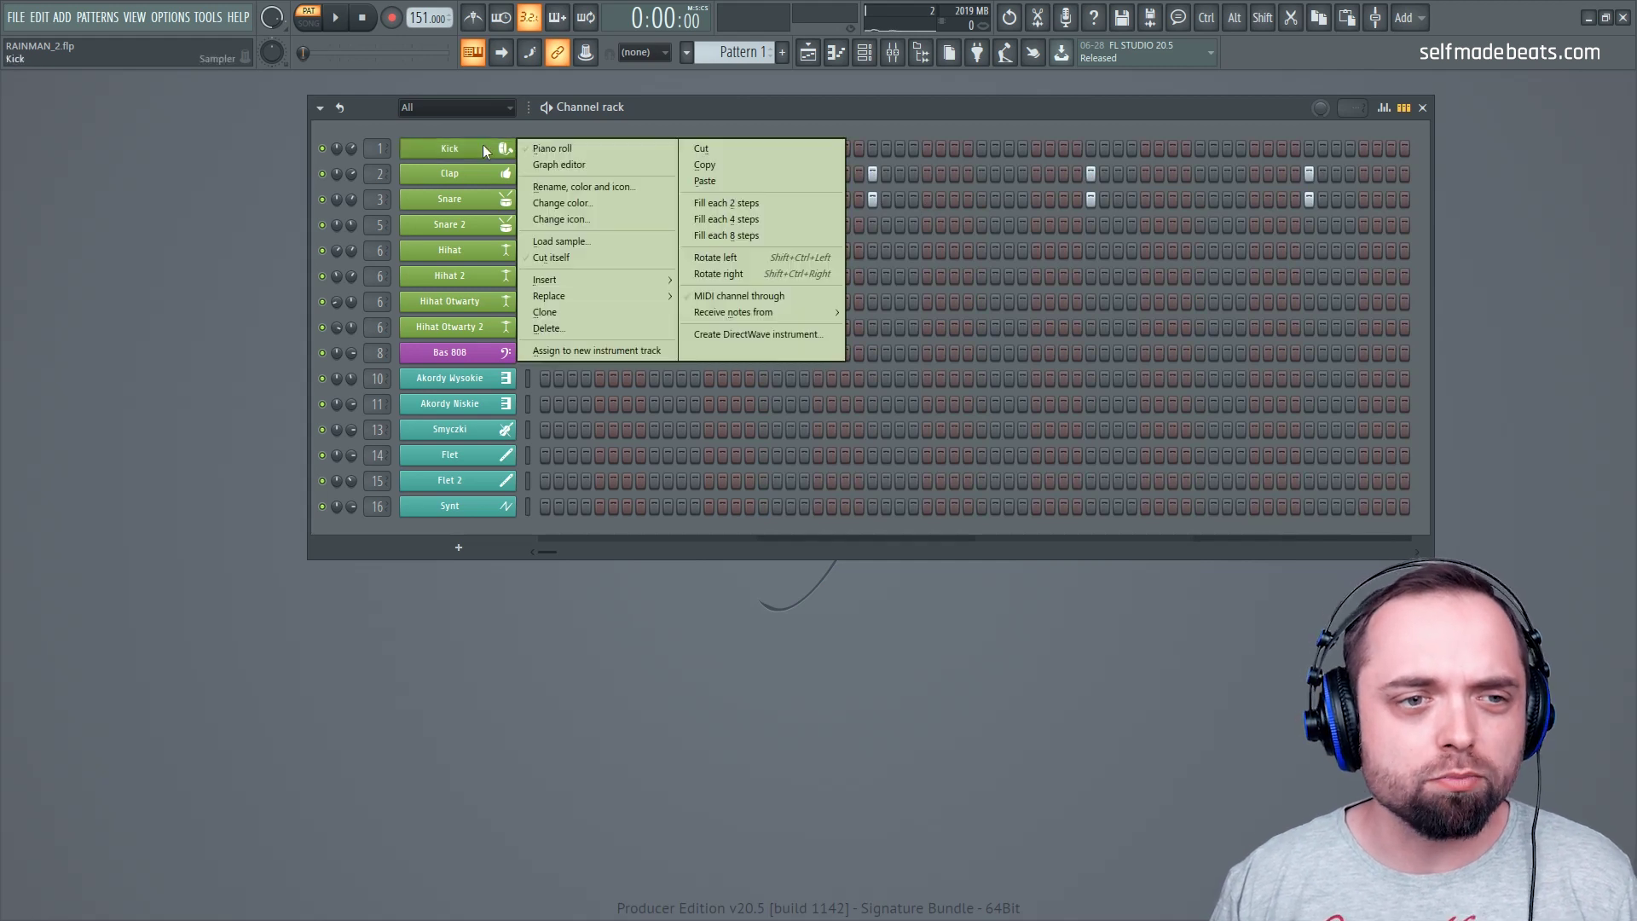
left_click(590, 151)
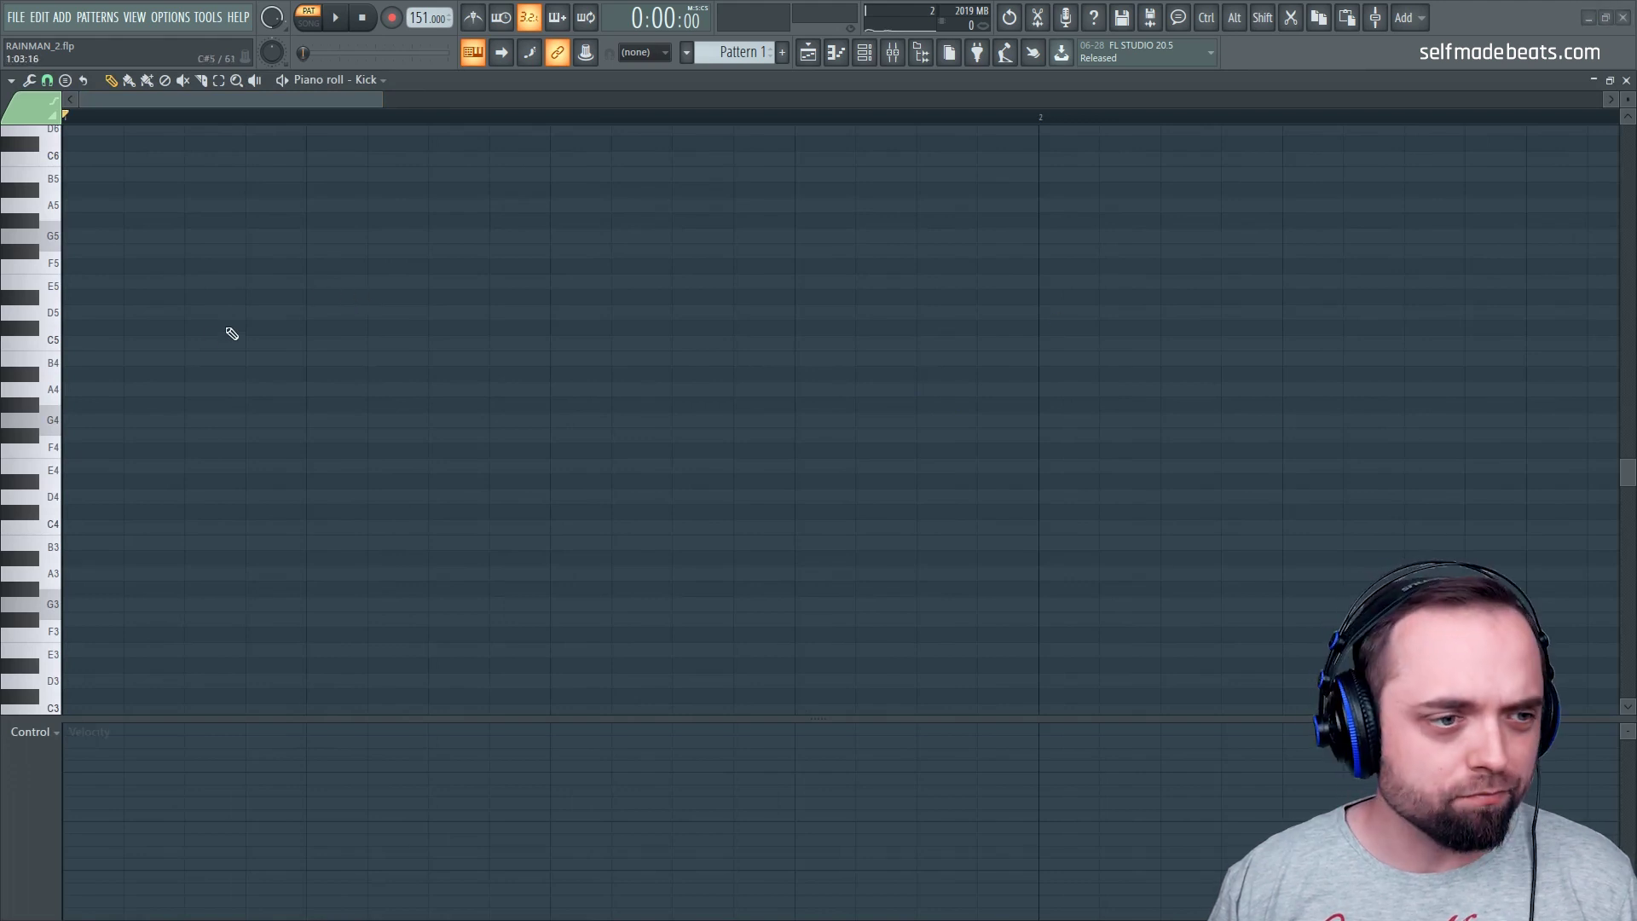
left_click(68, 343)
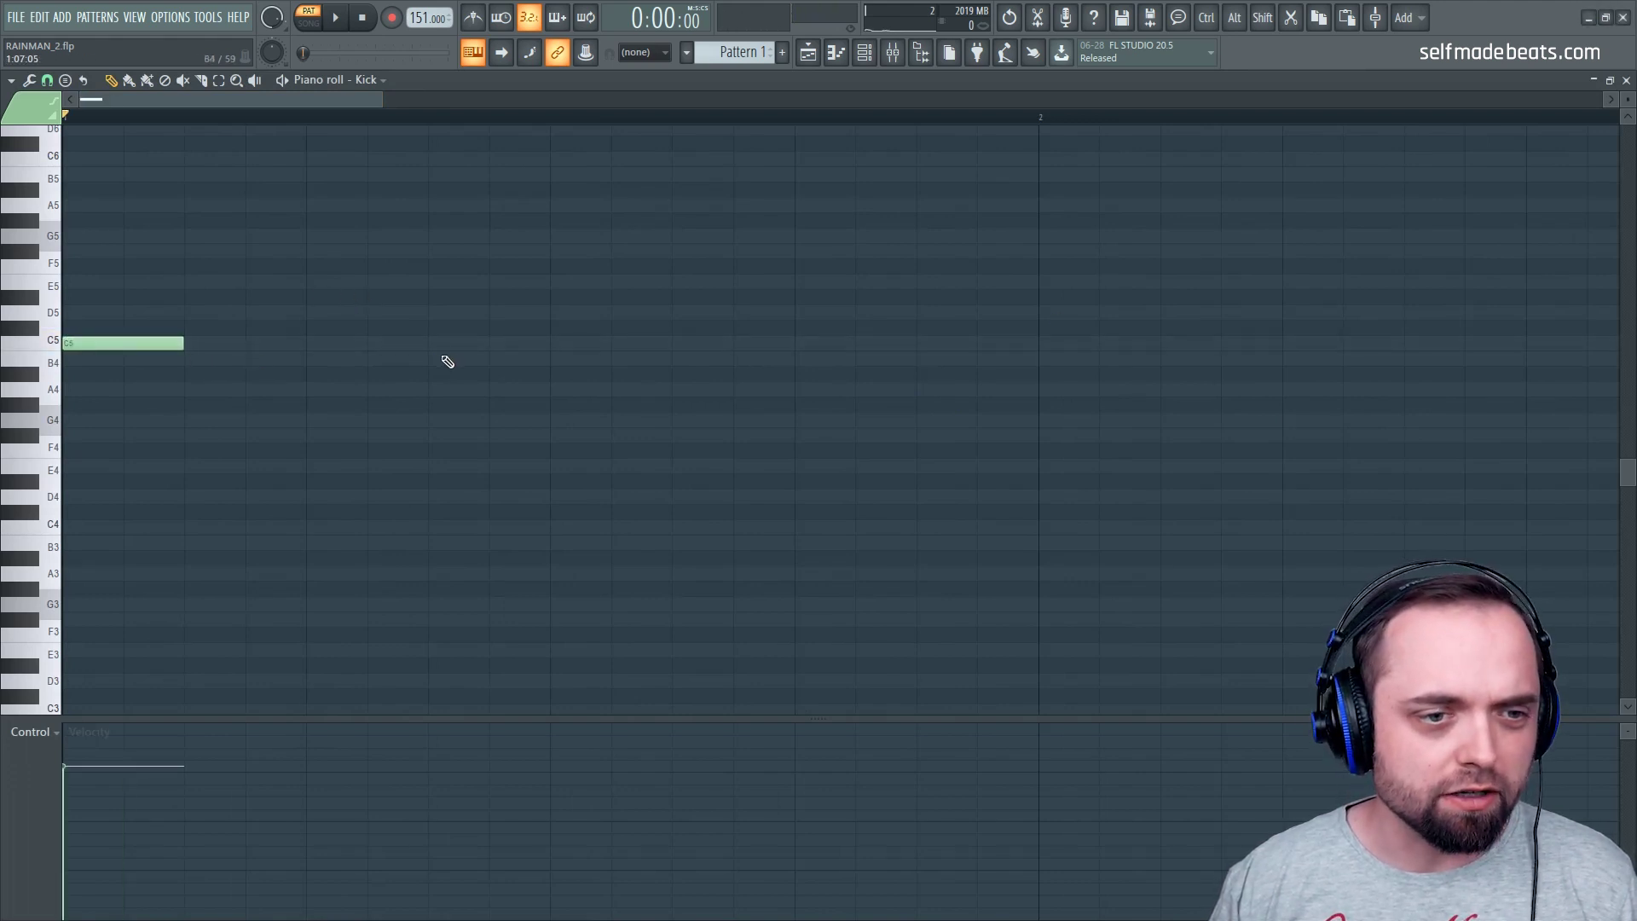
left_click(443, 345)
left_click_drag(552, 103, 555, 135)
key("space")
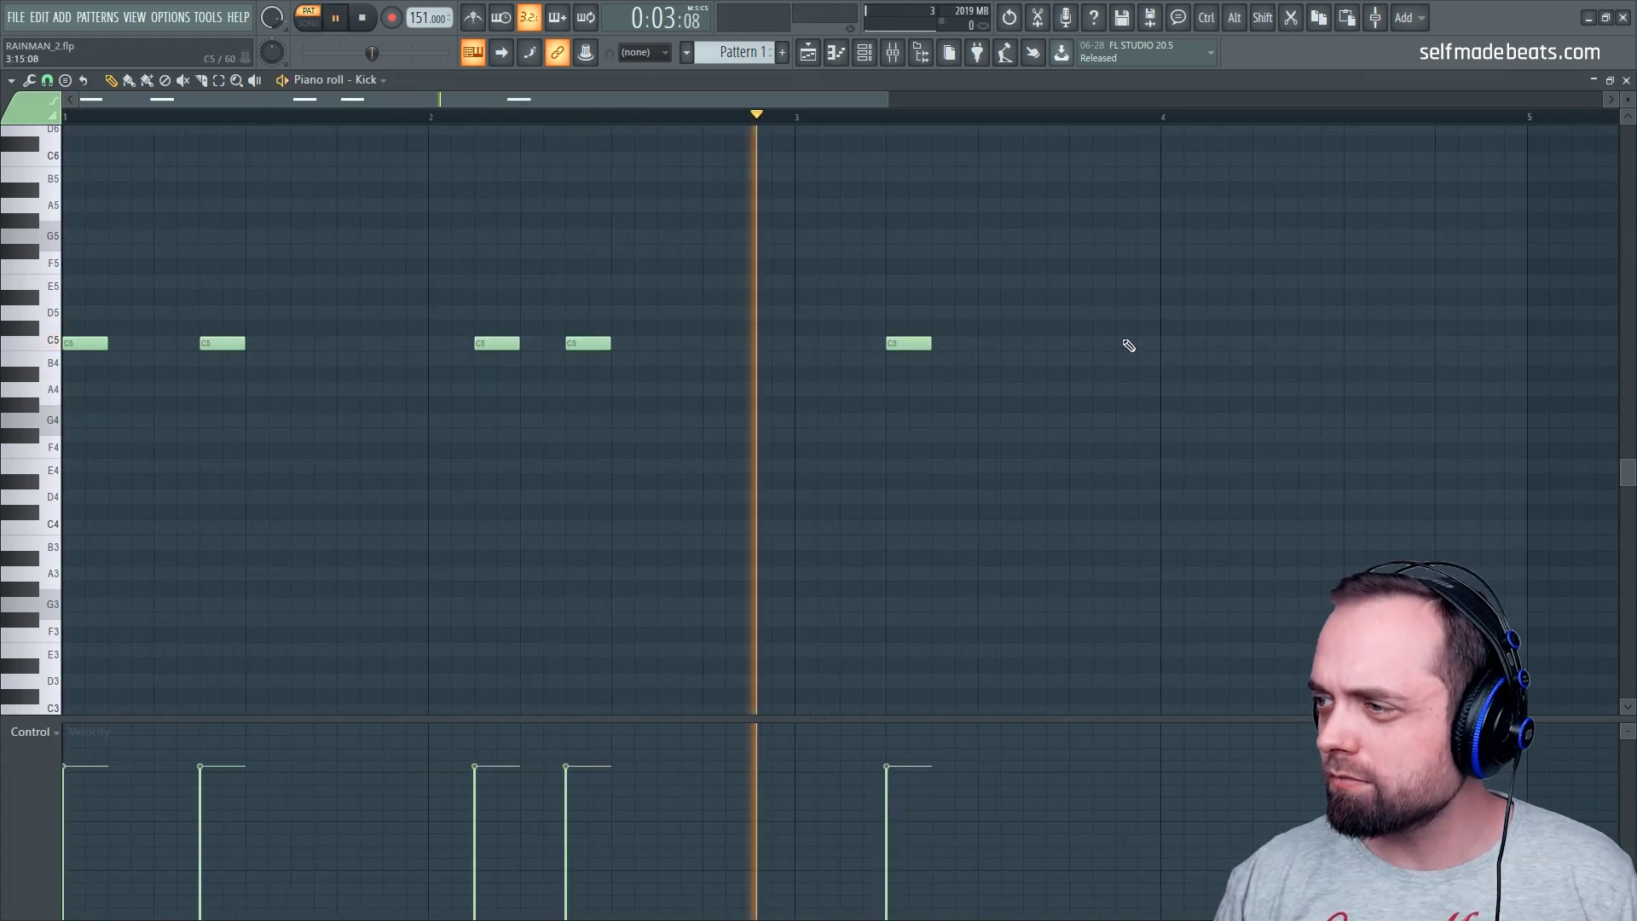
key("space")
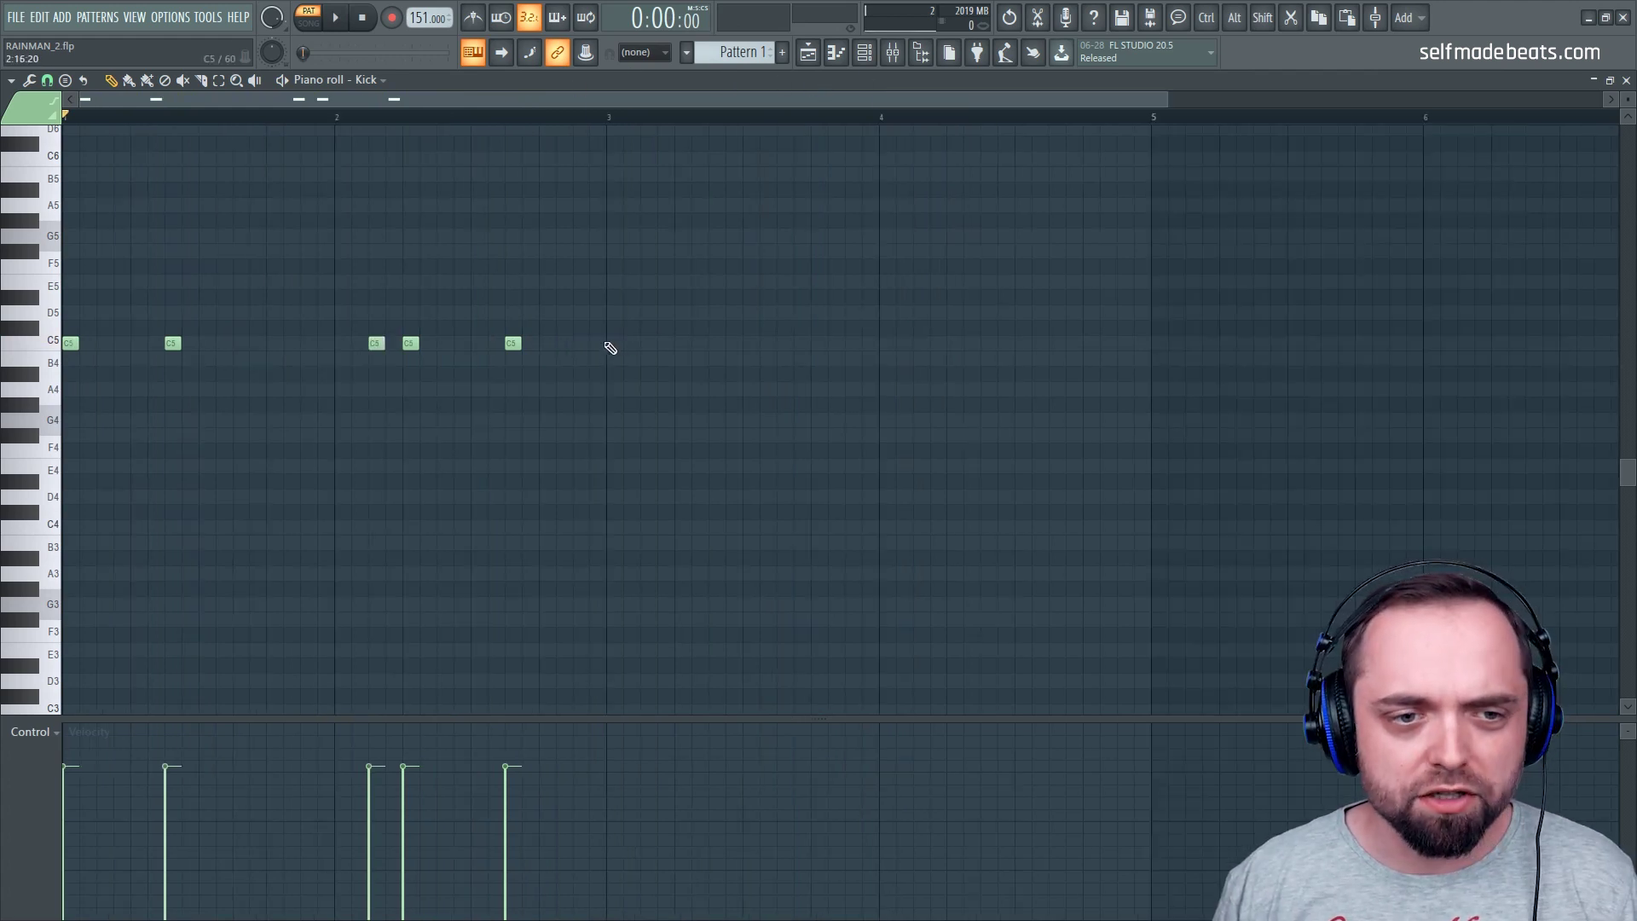
Add Kick notes on C5 at steps 1 and 7 of bar 3 and steps 3, 5, 11, 13 and 15 of bar 4
left_click(610, 343)
left_click(714, 344)
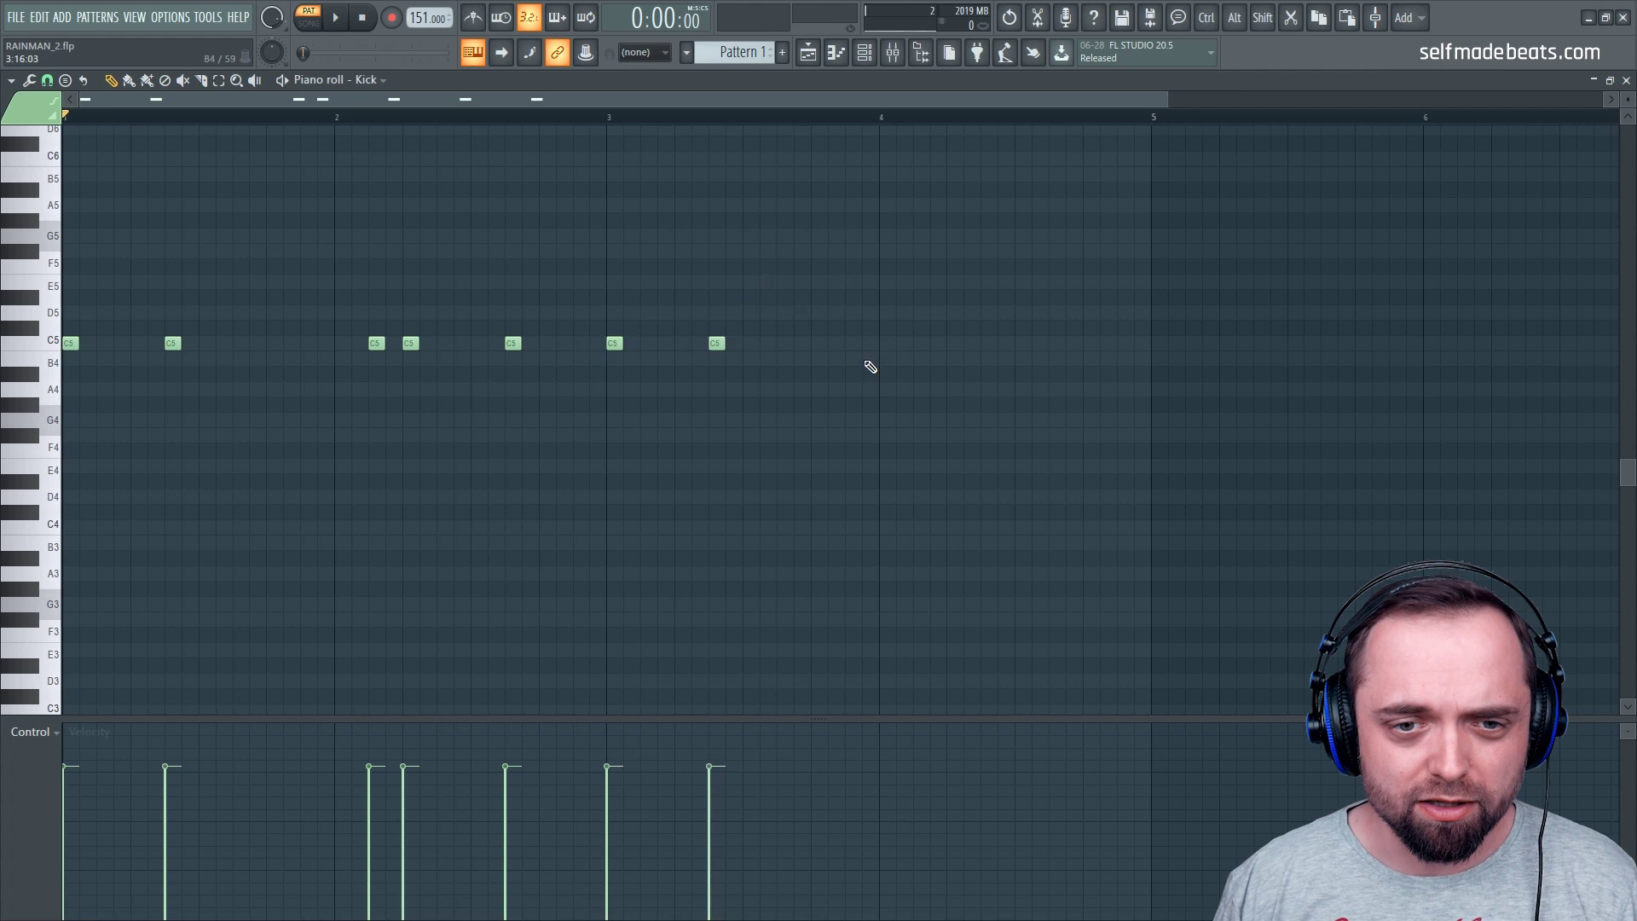
left_click(916, 344)
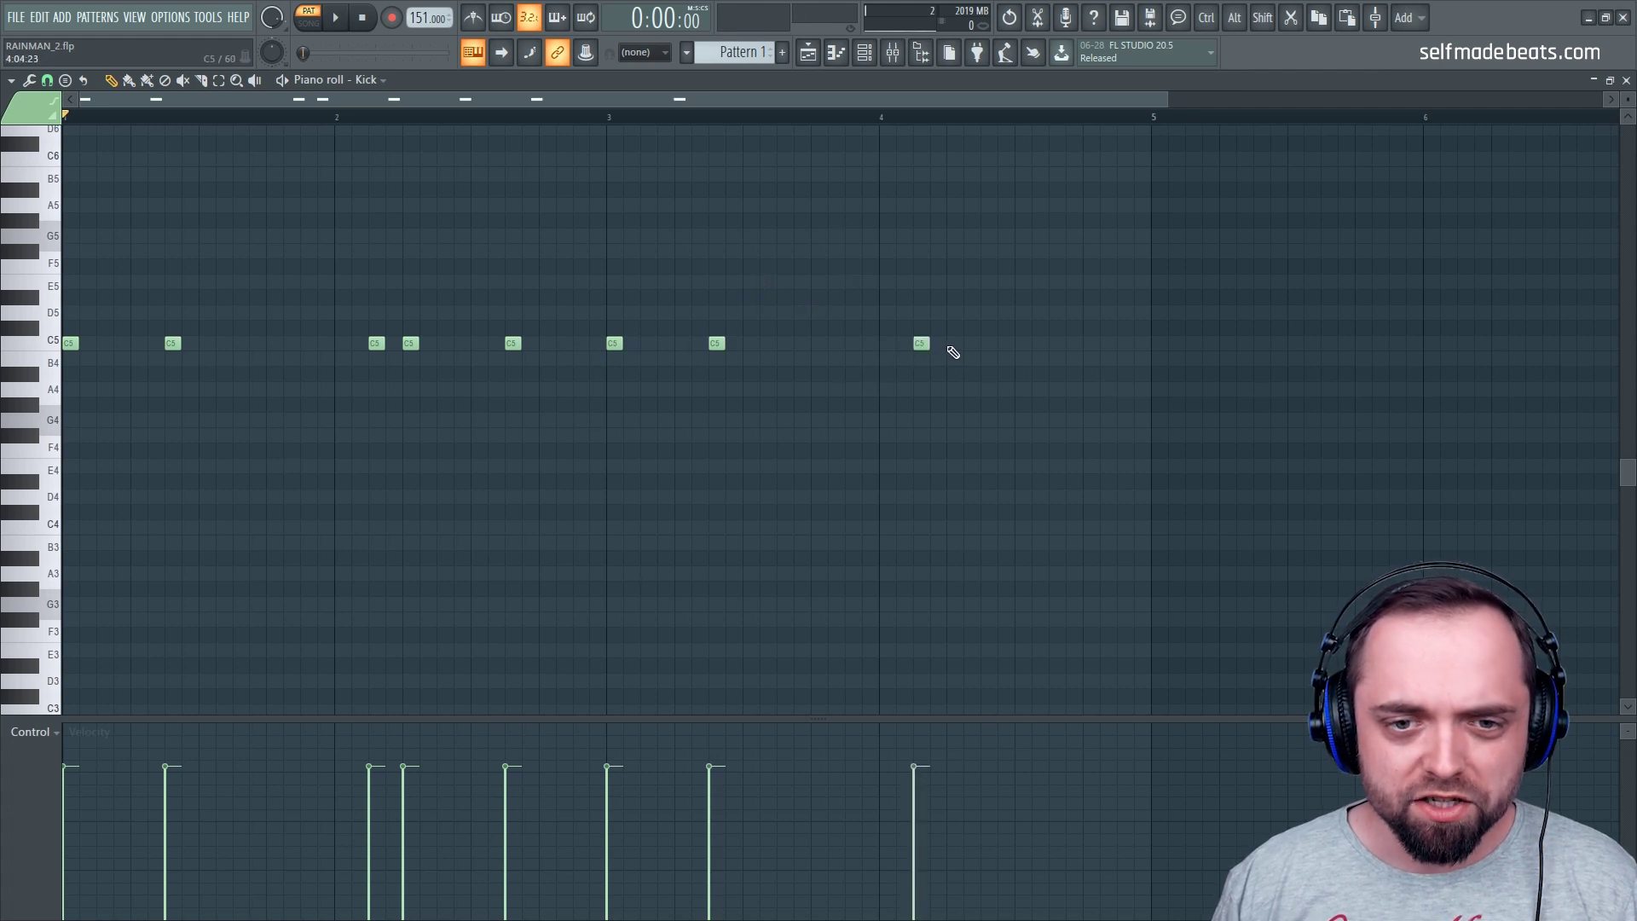
left_click(950, 345)
left_click(1125, 345)
left_click(1089, 345)
left_click(1056, 344)
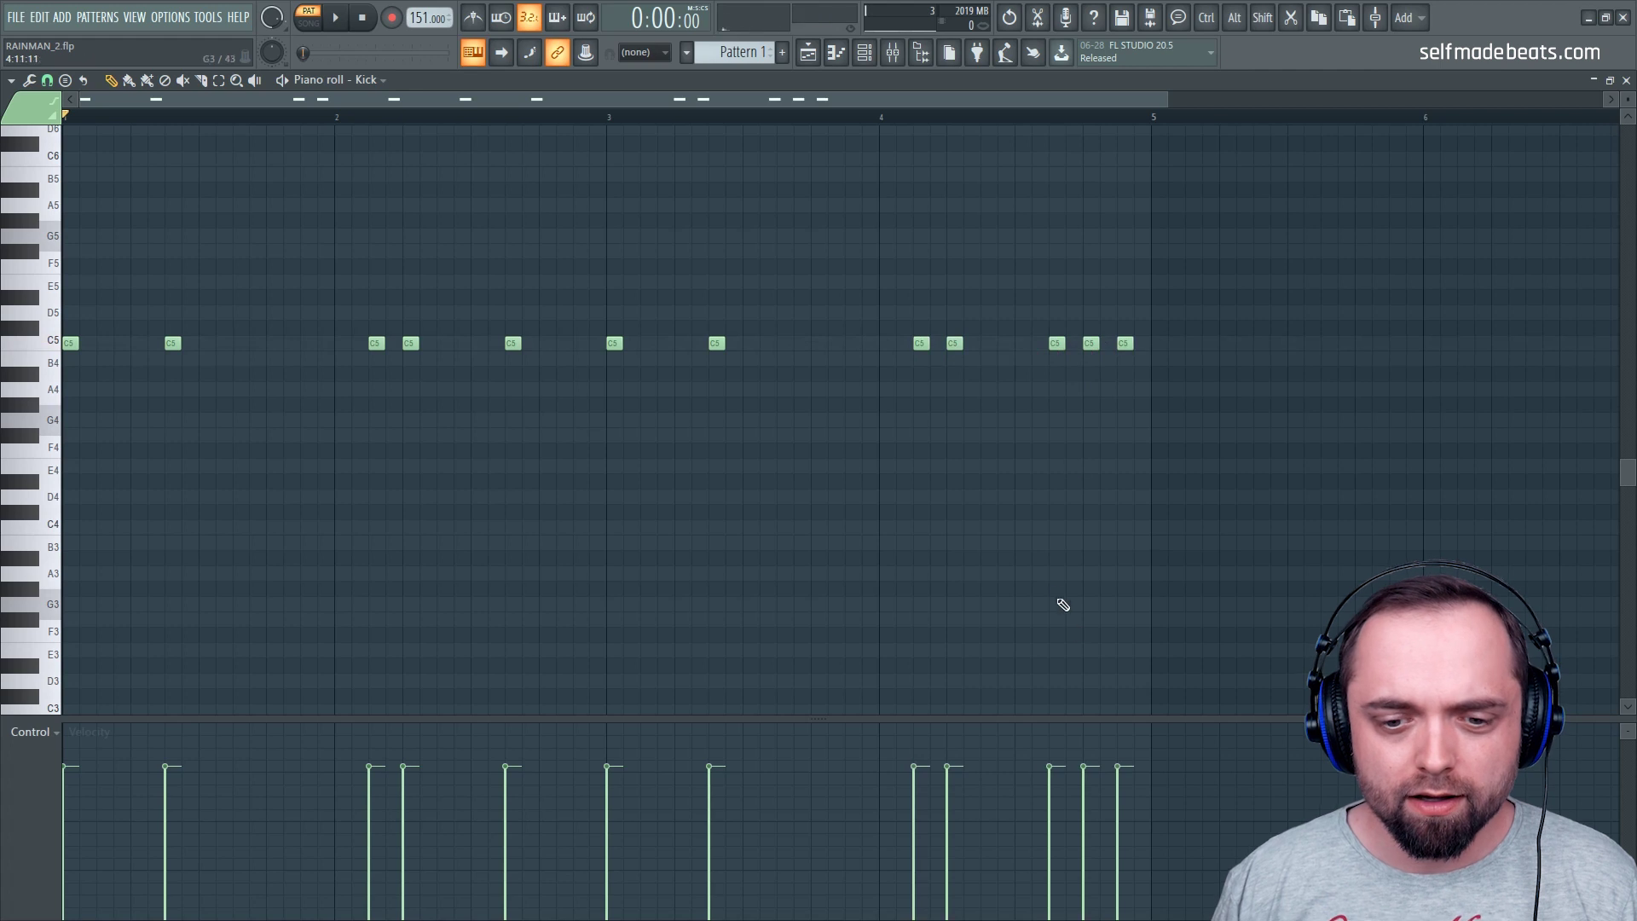
Lower the velocities of the Kick notes at steps 3, 11 and 13 of bar 4 and at step 3 of bar 2
left_click(1075, 855)
left_click(1063, 803)
left_click(1060, 786)
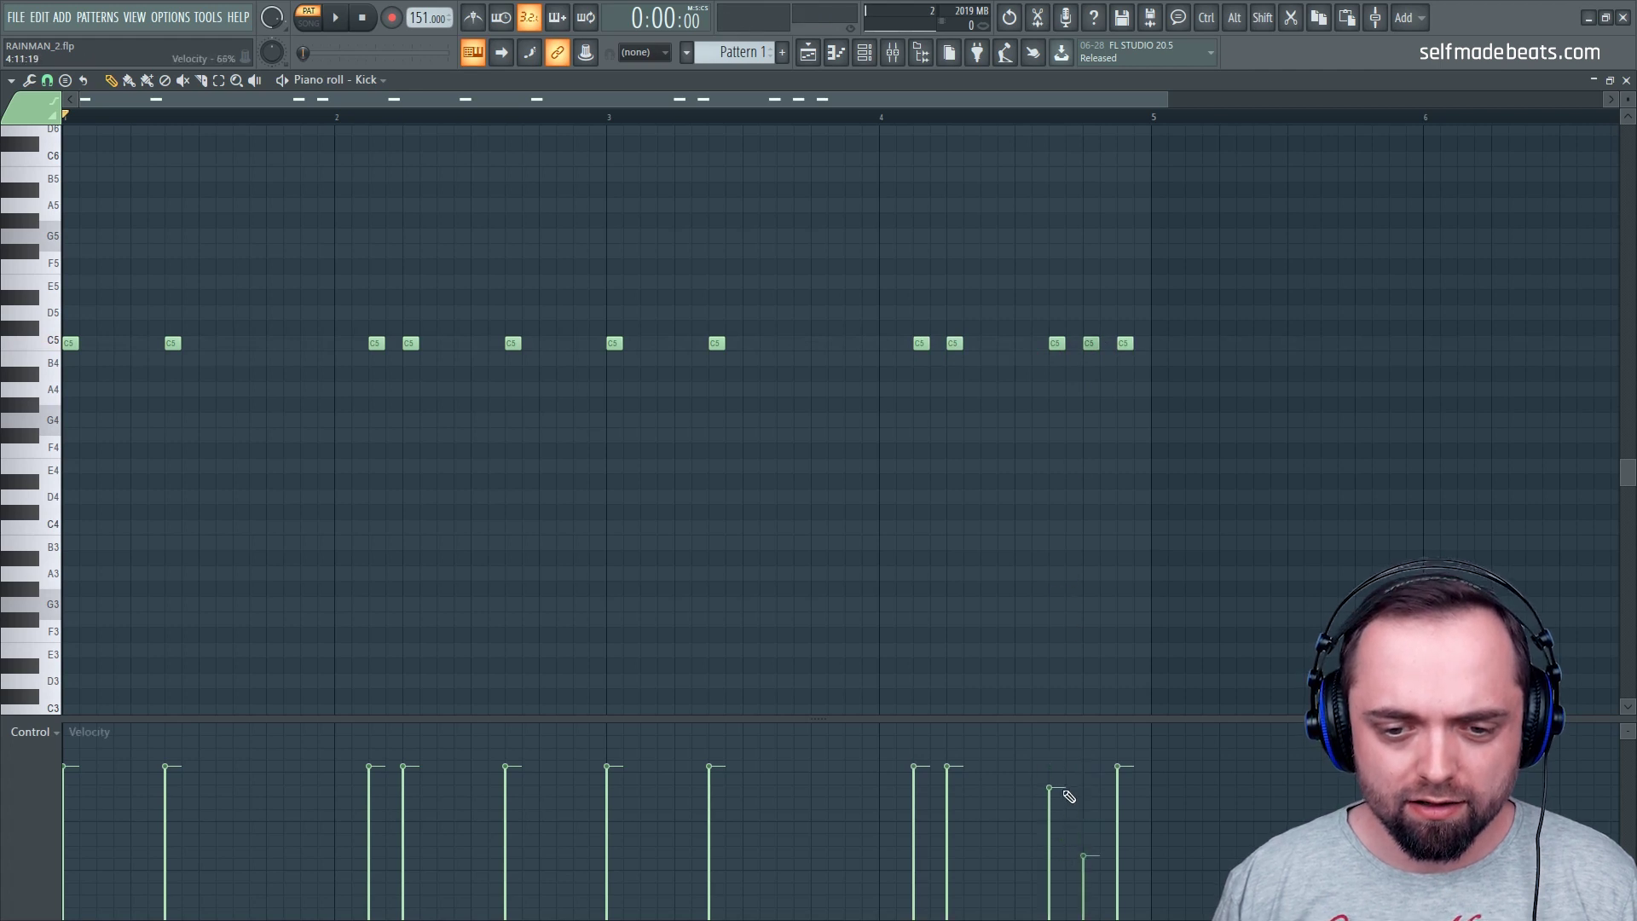
left_click(913, 810)
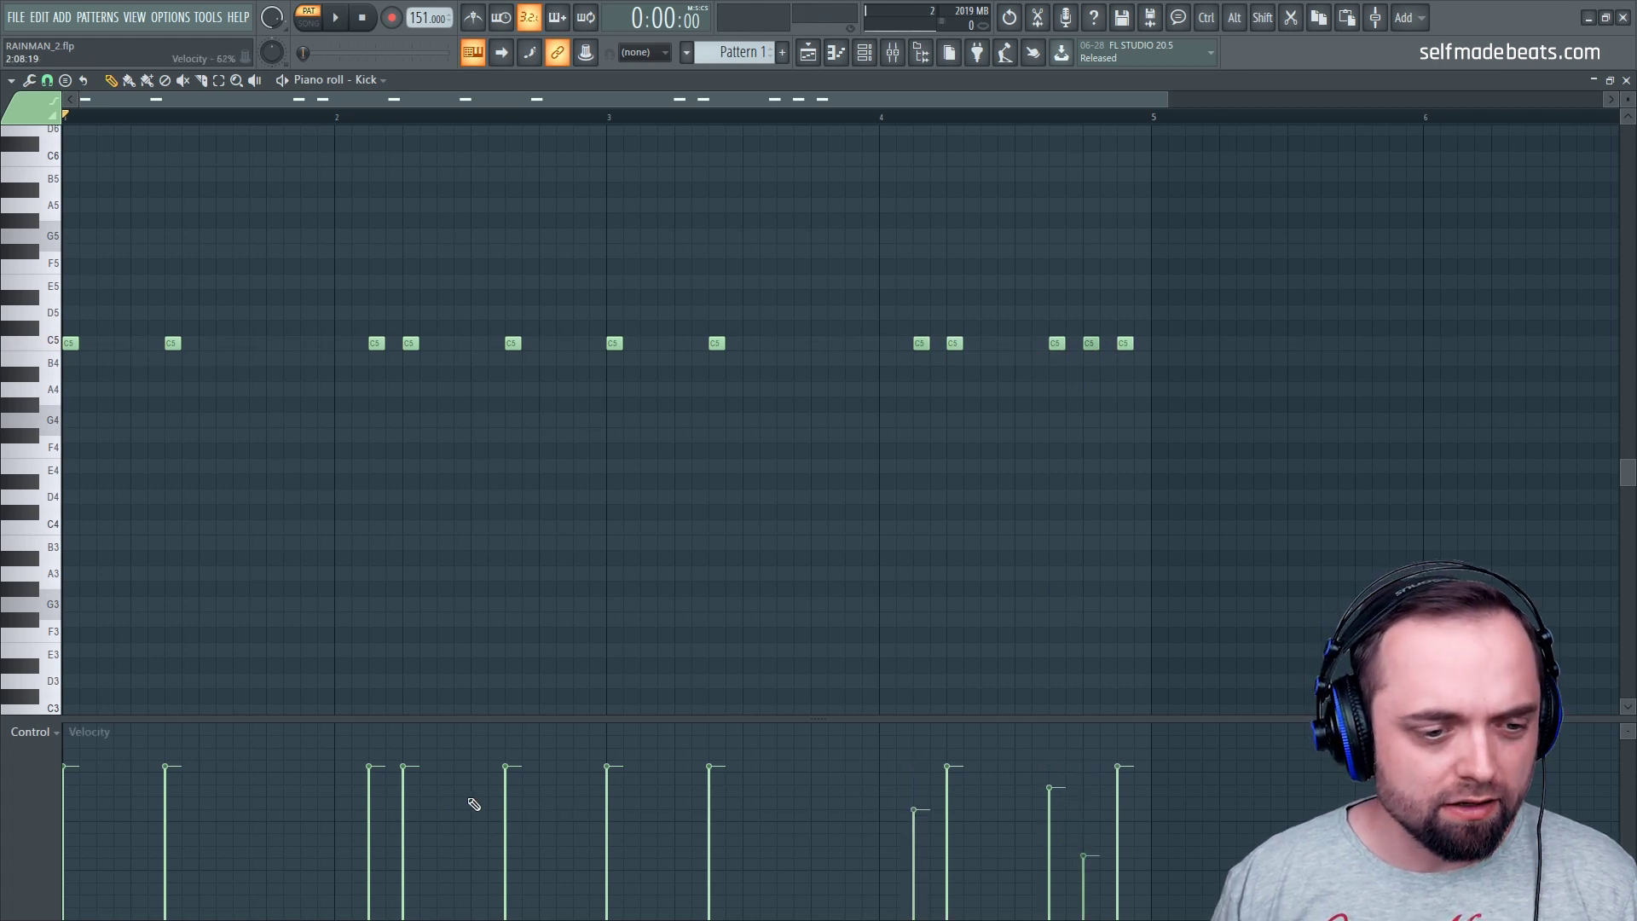
left_click(372, 795)
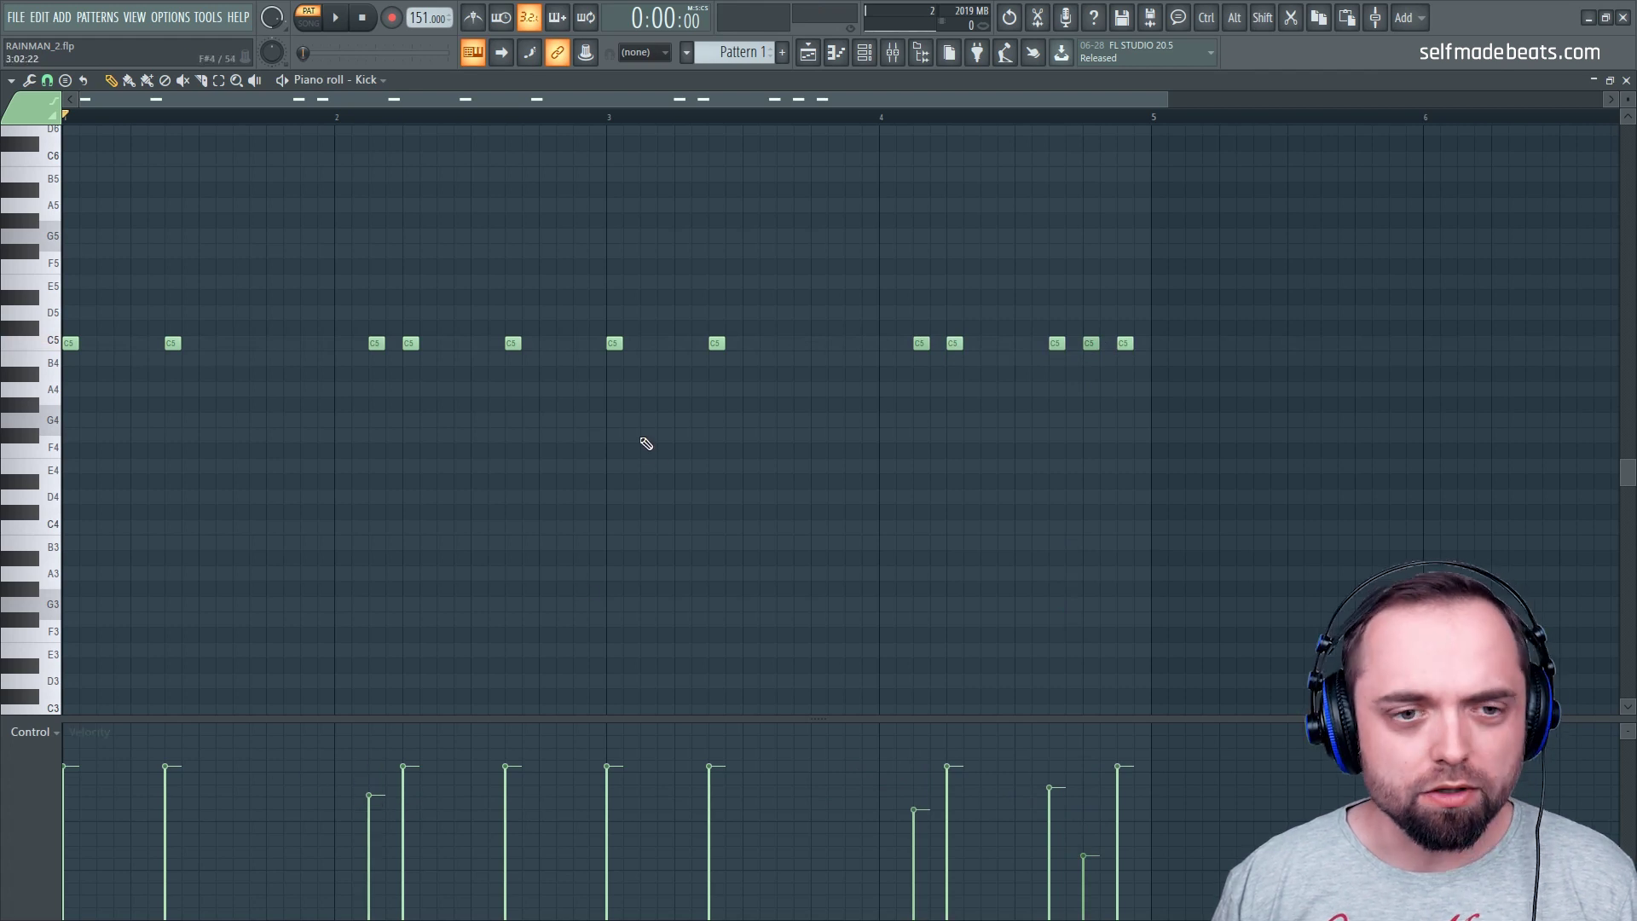
Play back the pattern with the finished kick part and return to the channel rack
scroll(633, 123, "down", 2)
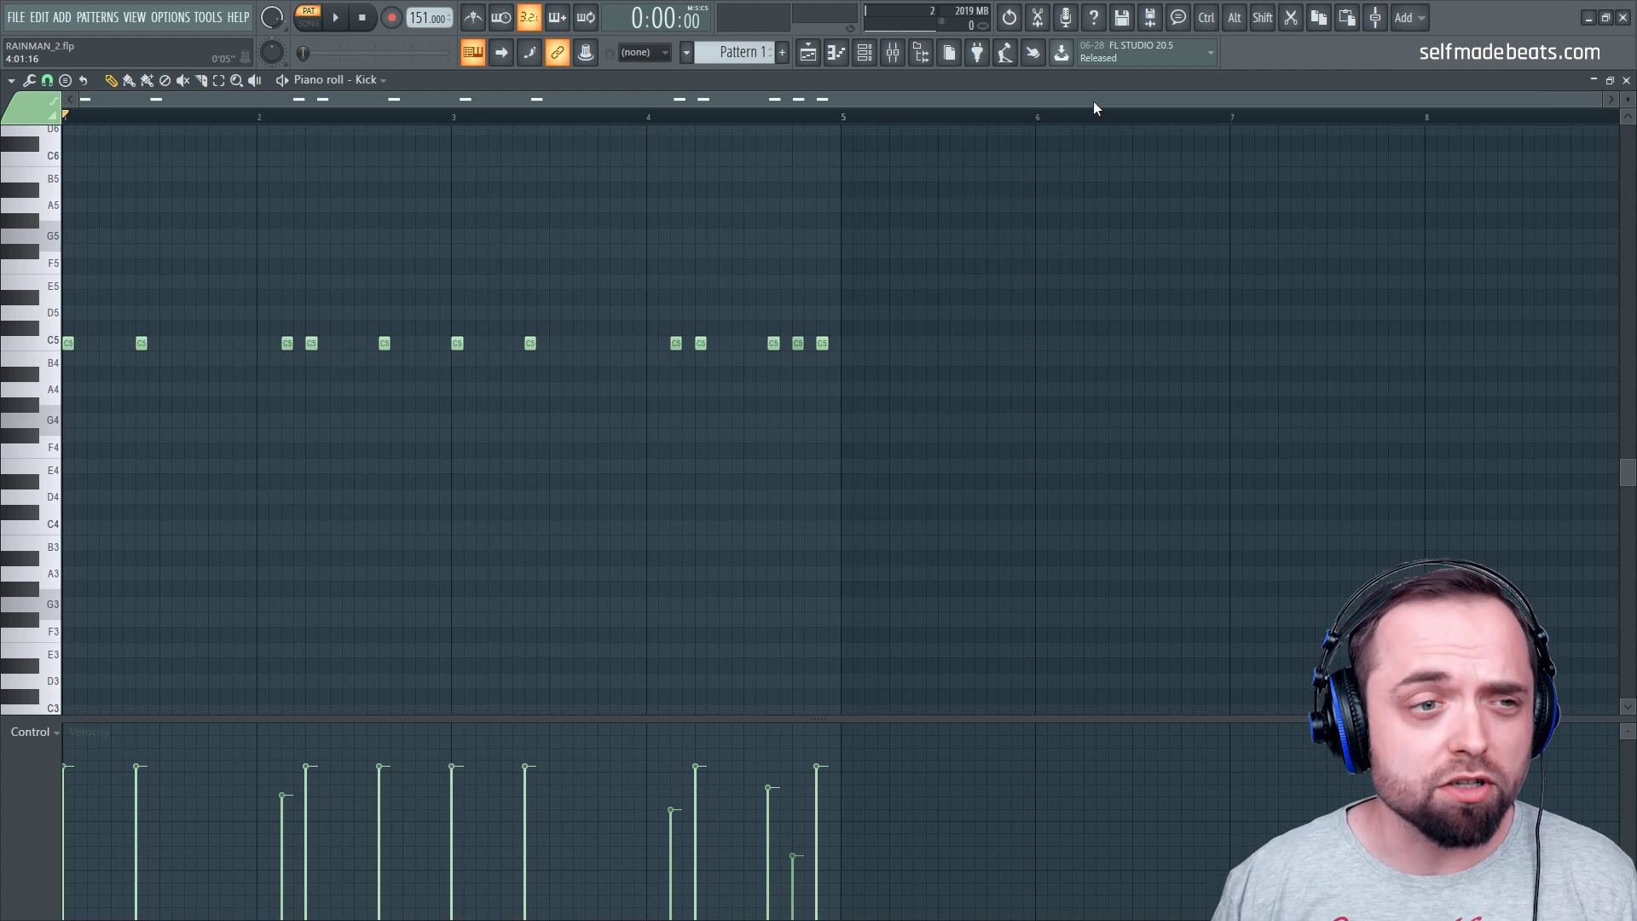
key("space")
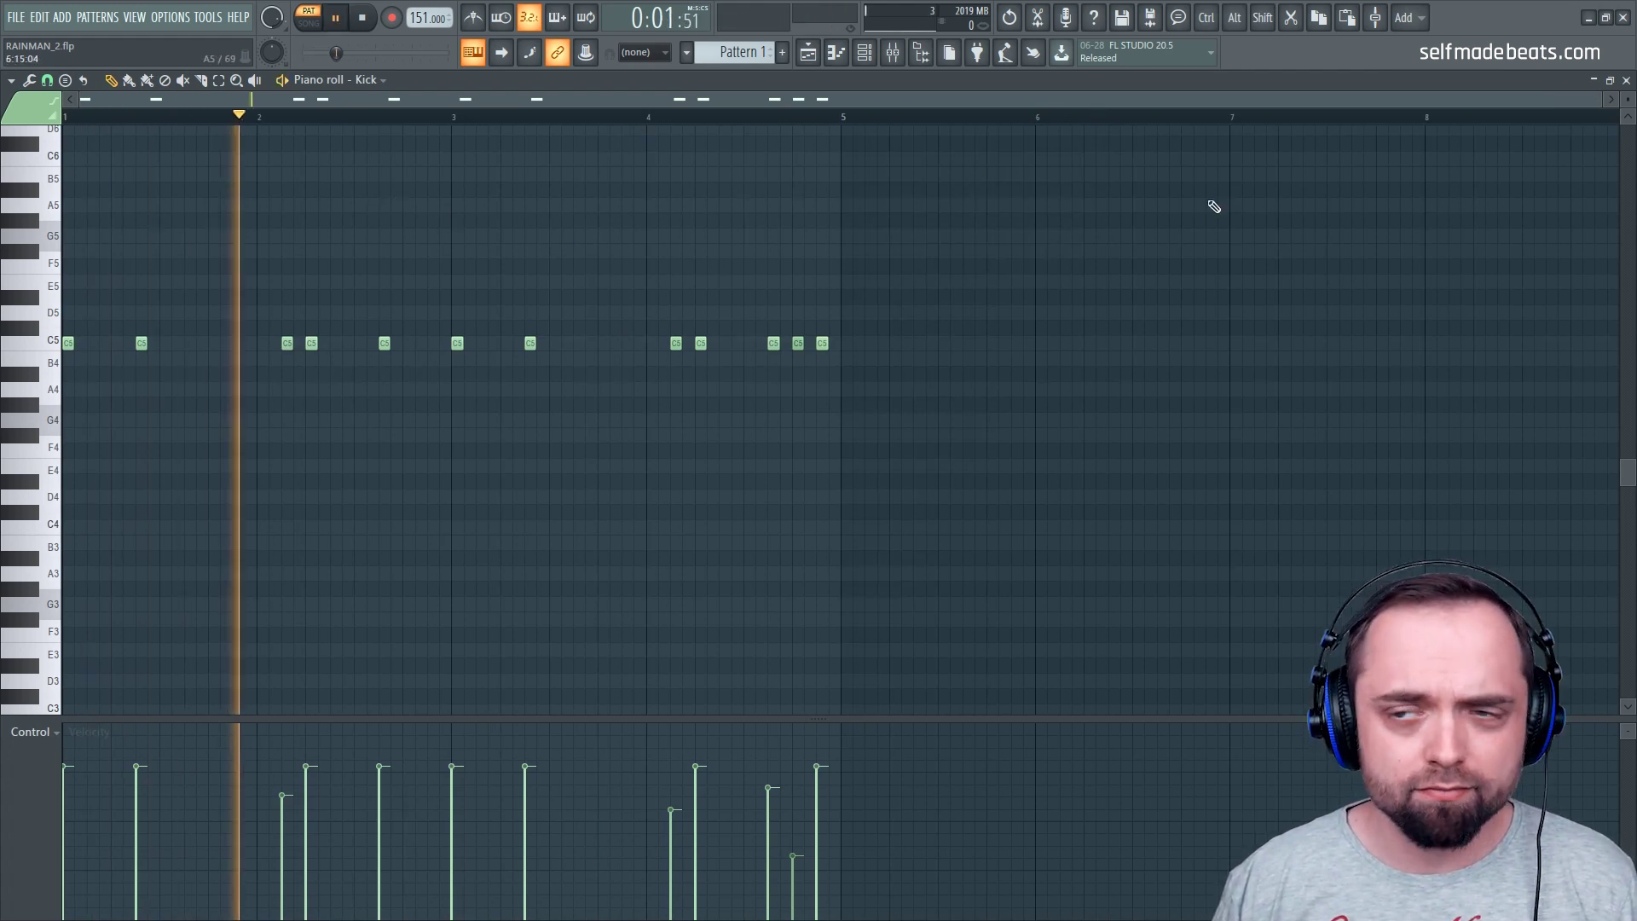
key("F7")
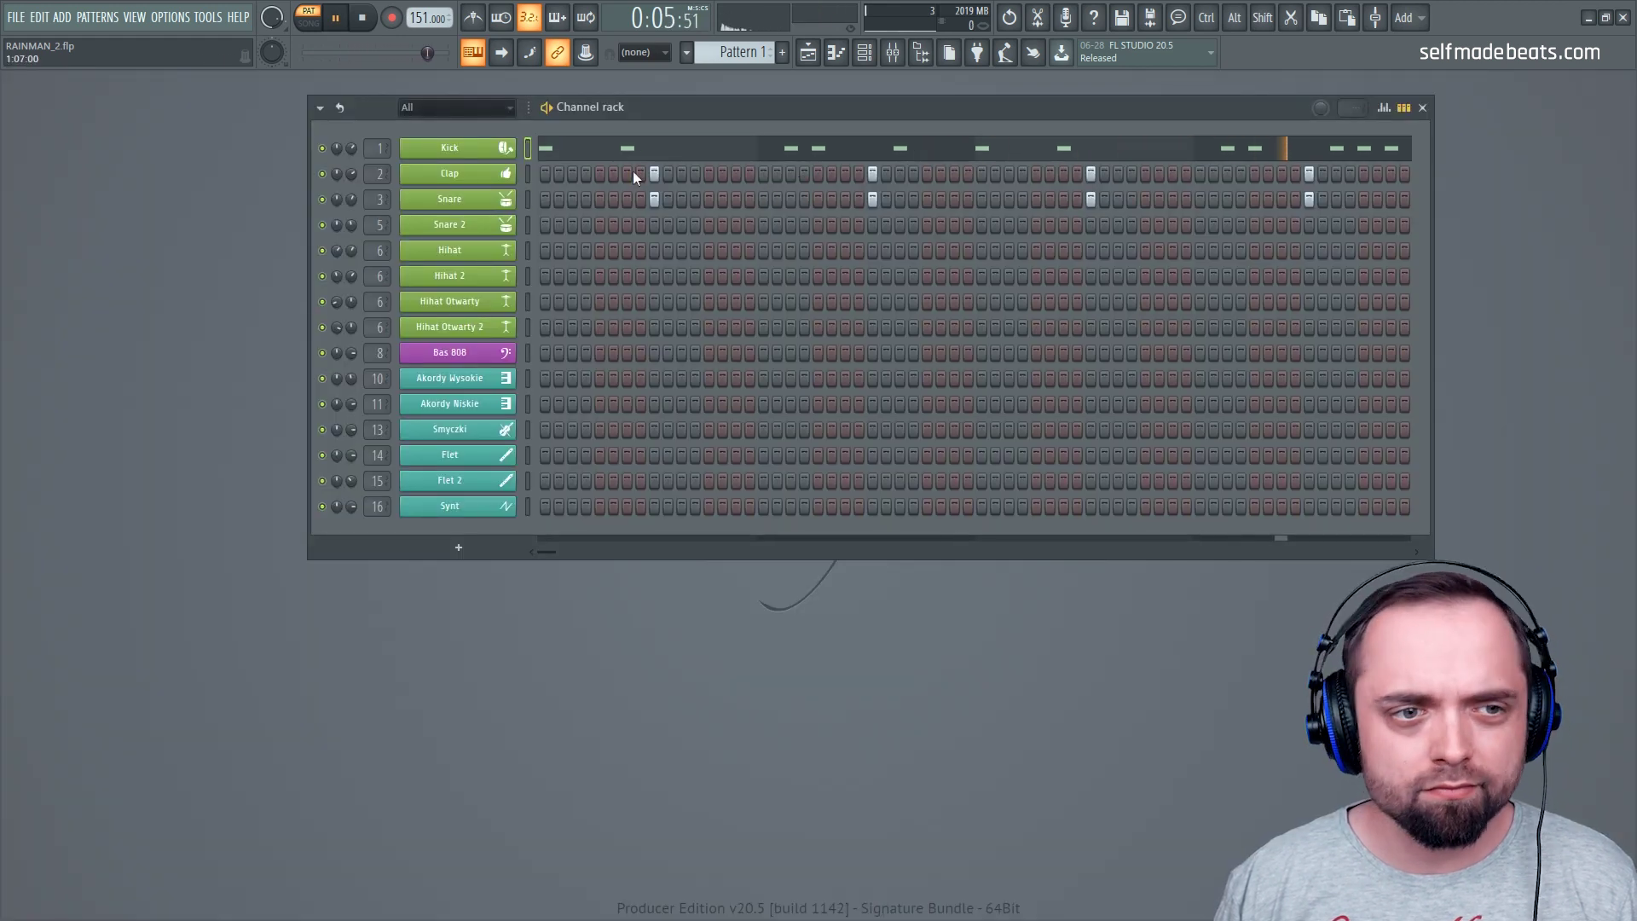
key("space")
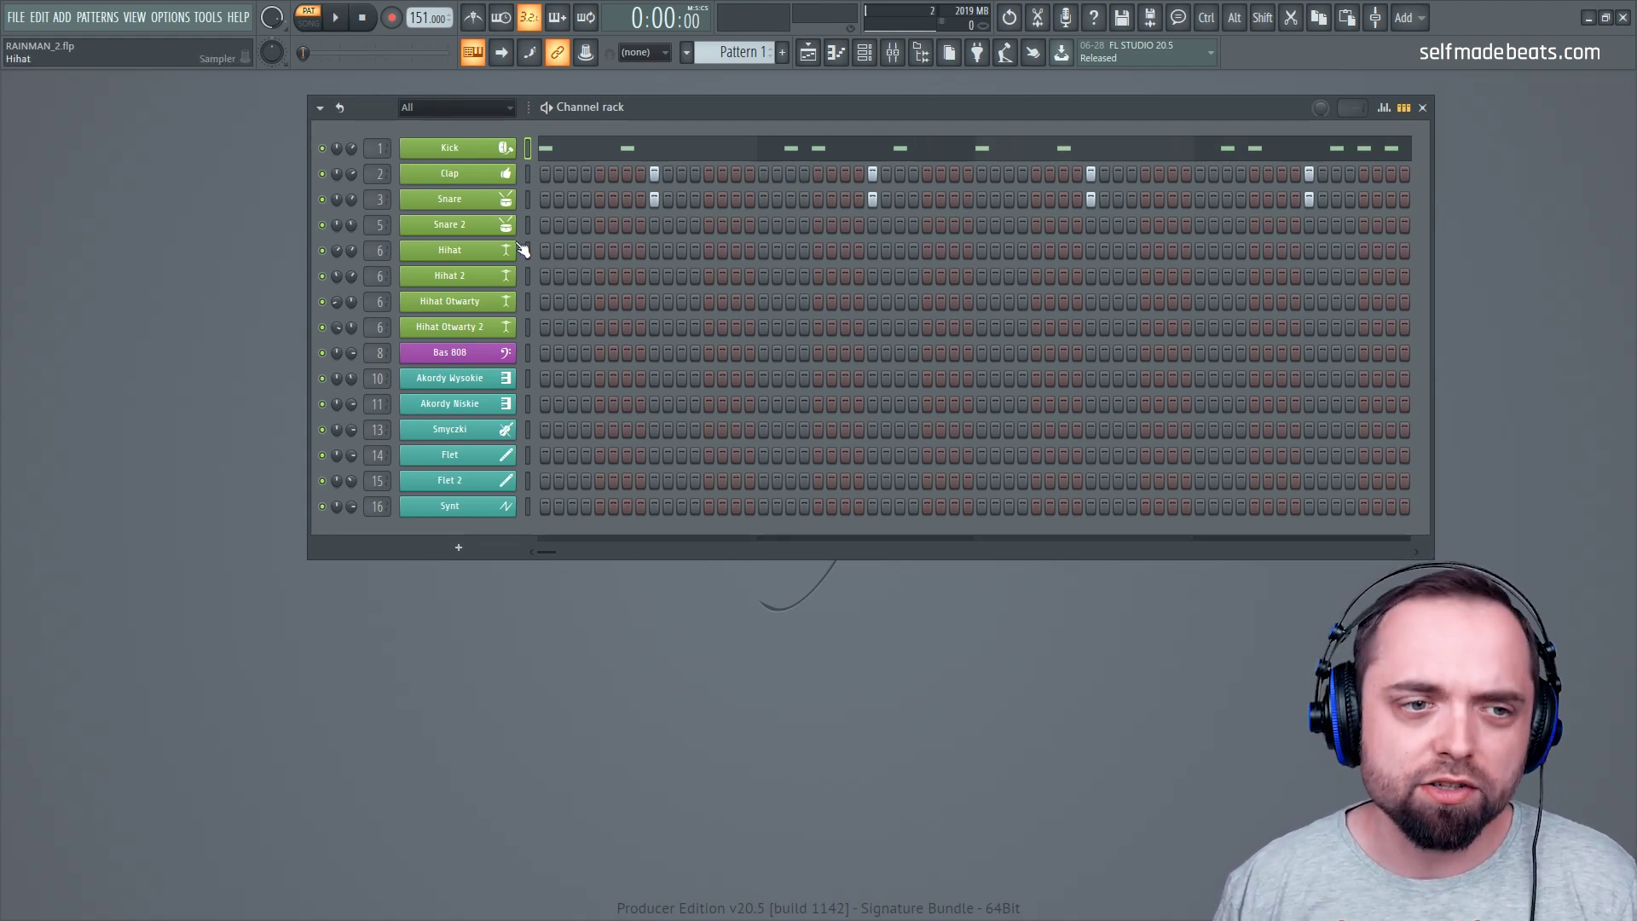
Open the Snare 2 channel's piano roll and add C5 notes at step 15 of bar 1 and step 3 of bar 2
right_click(474, 224)
left_click(550, 217)
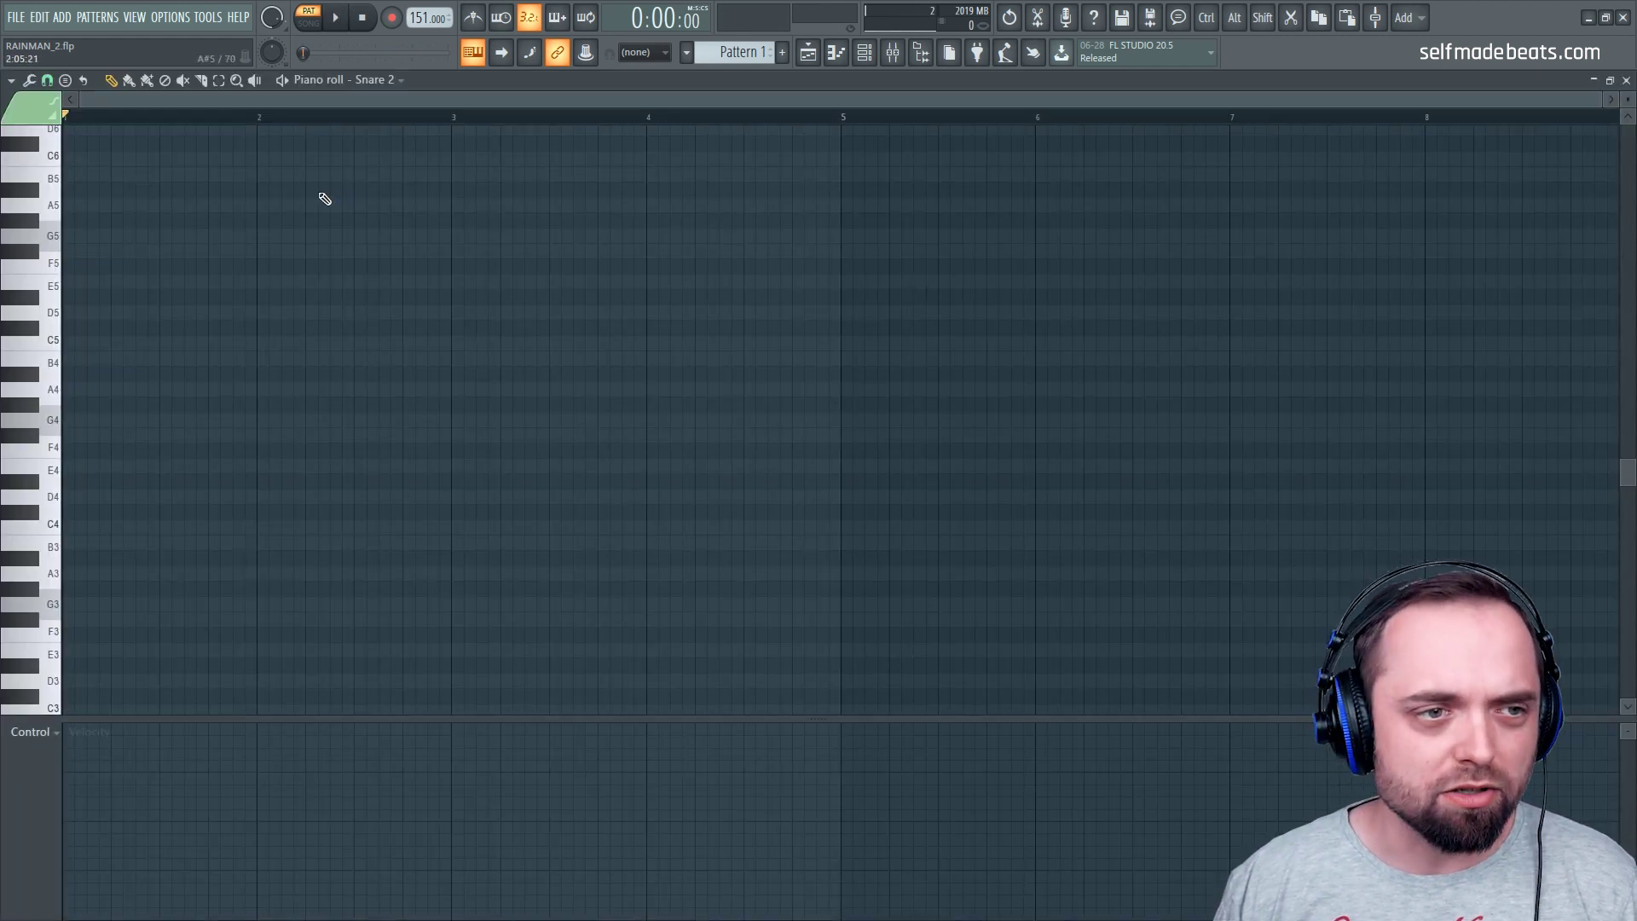
scroll(259, 119, "up", 2)
left_click_drag(280, 95, 211, 104)
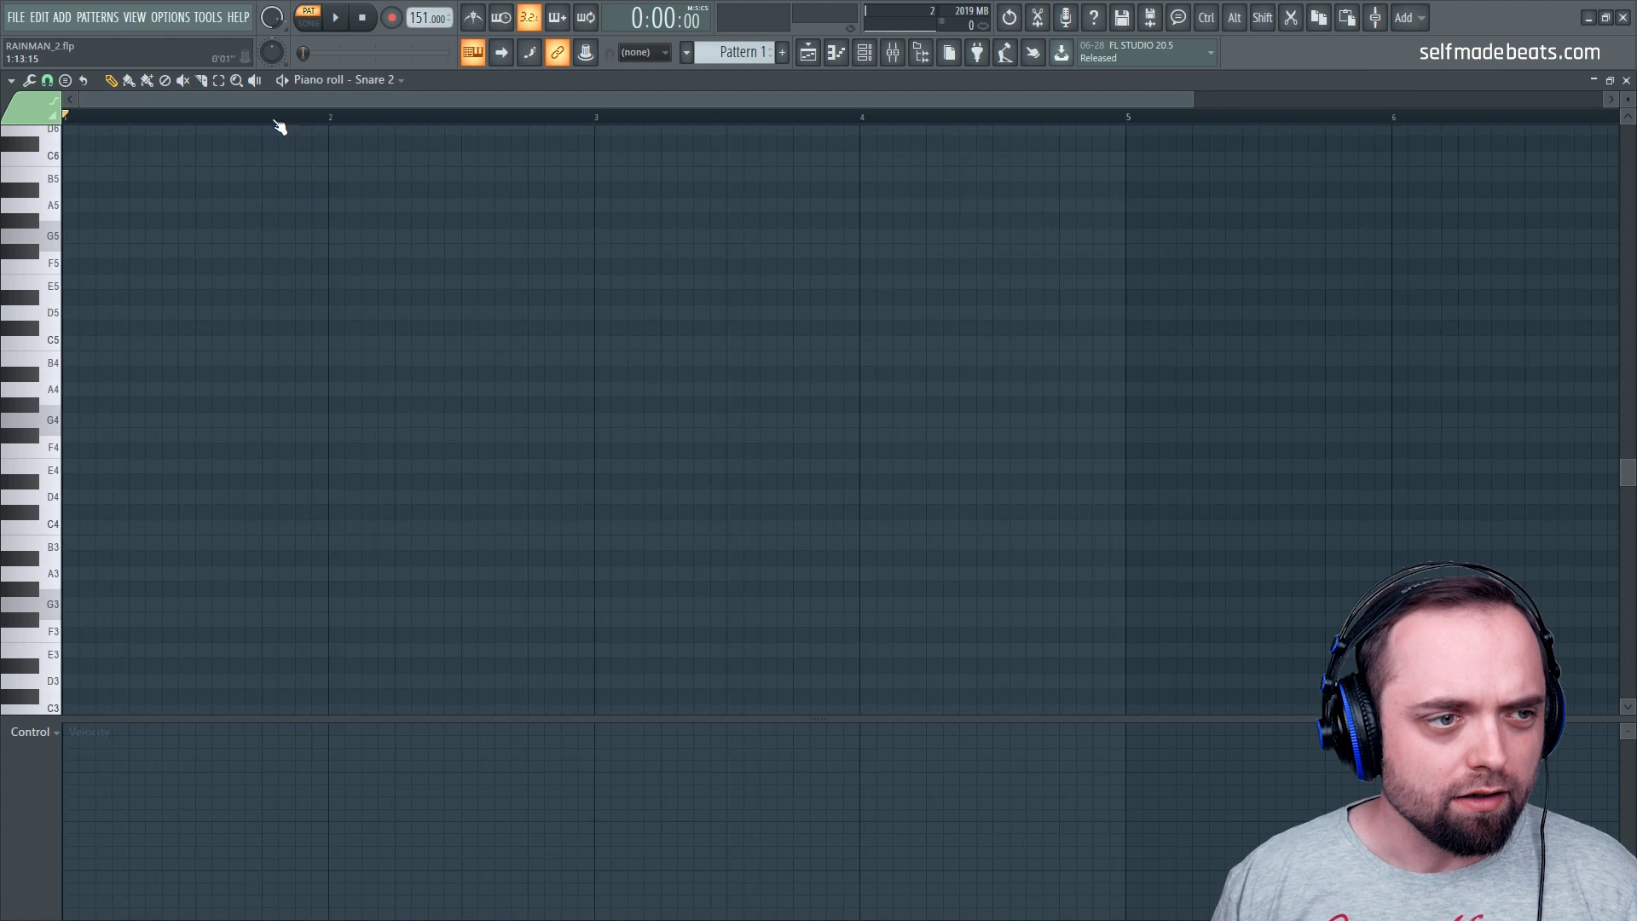
scroll(279, 358, "up", 1)
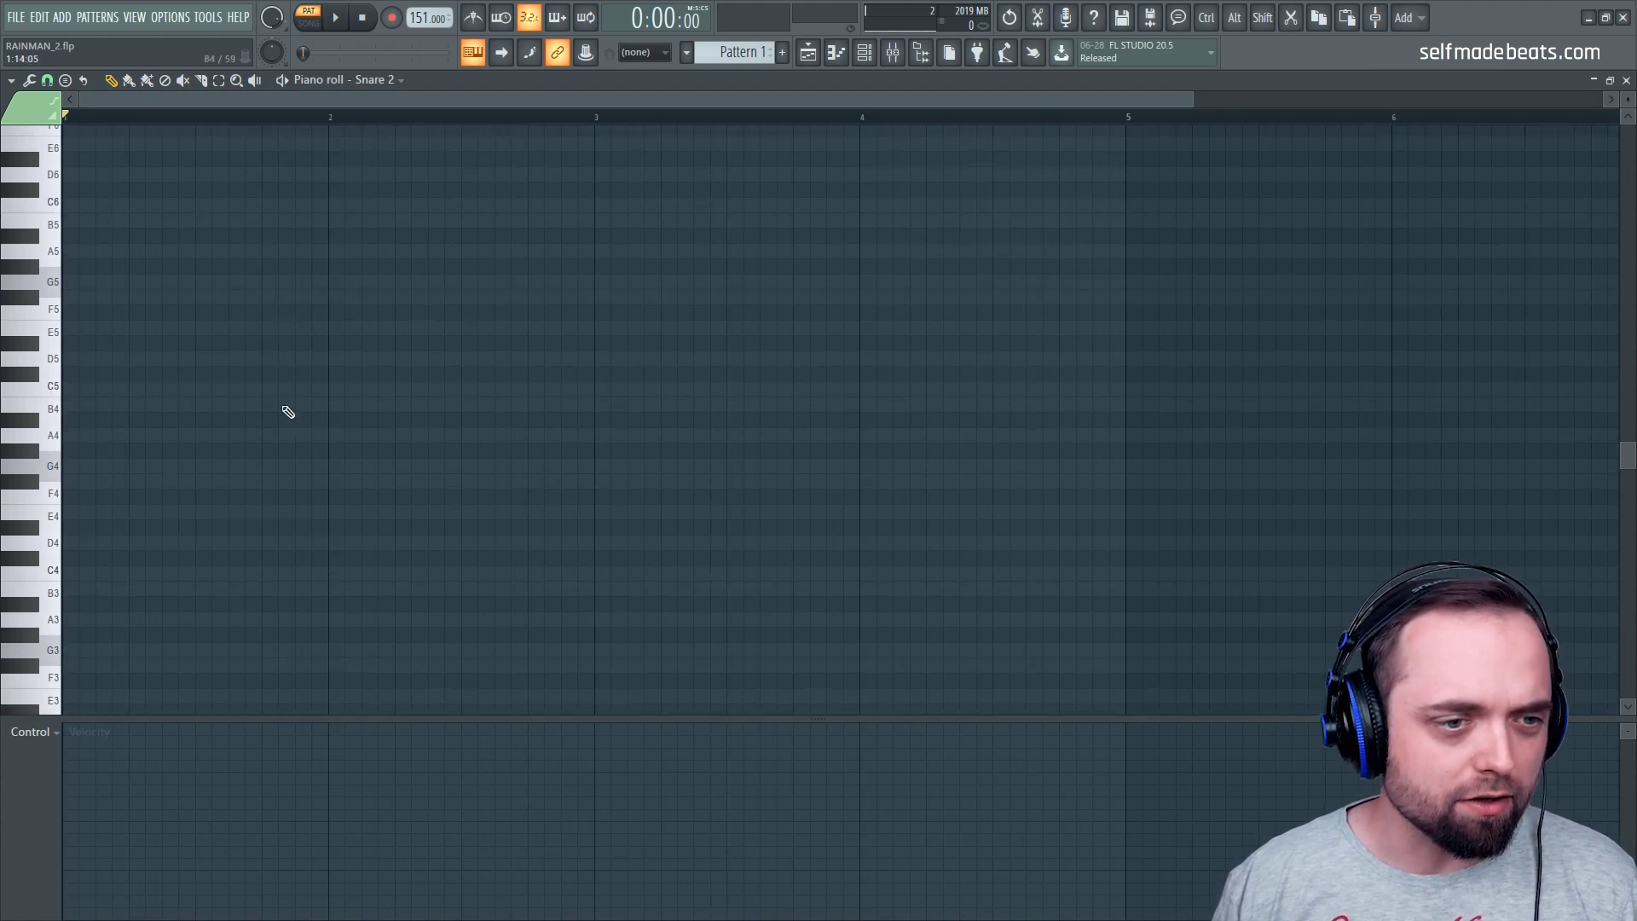
left_click(370, 392)
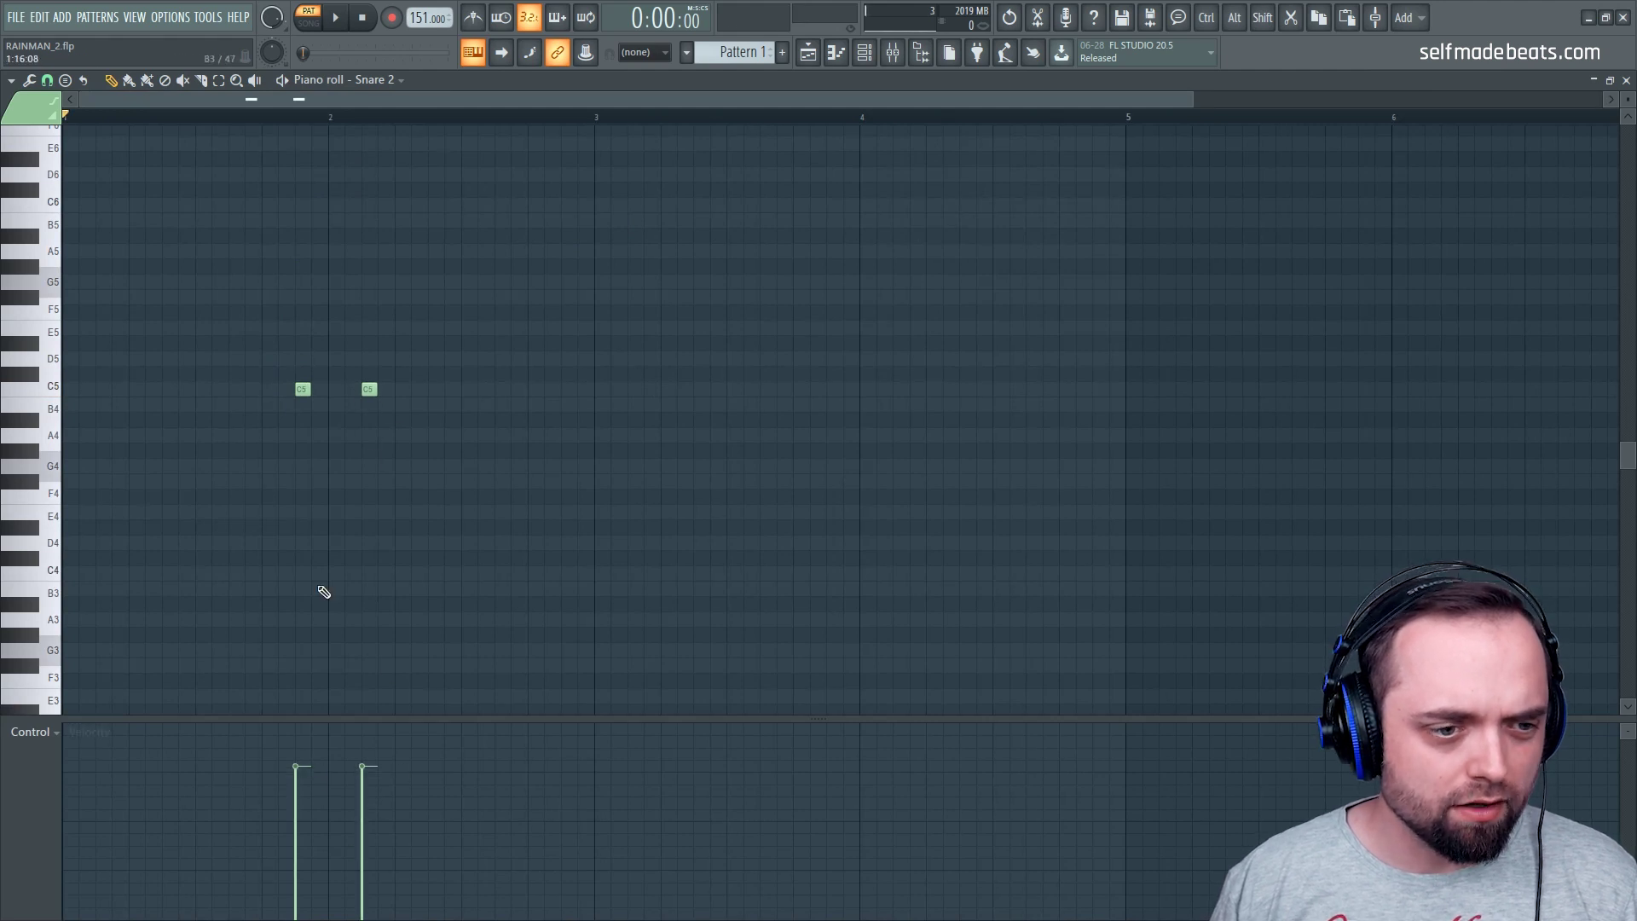
Duplicate the two Snare 2 notes an octave lower at C4, and copy all four notes two bars ahead into bars 3 and 4
left_click_drag(511, 503, 297, 393)
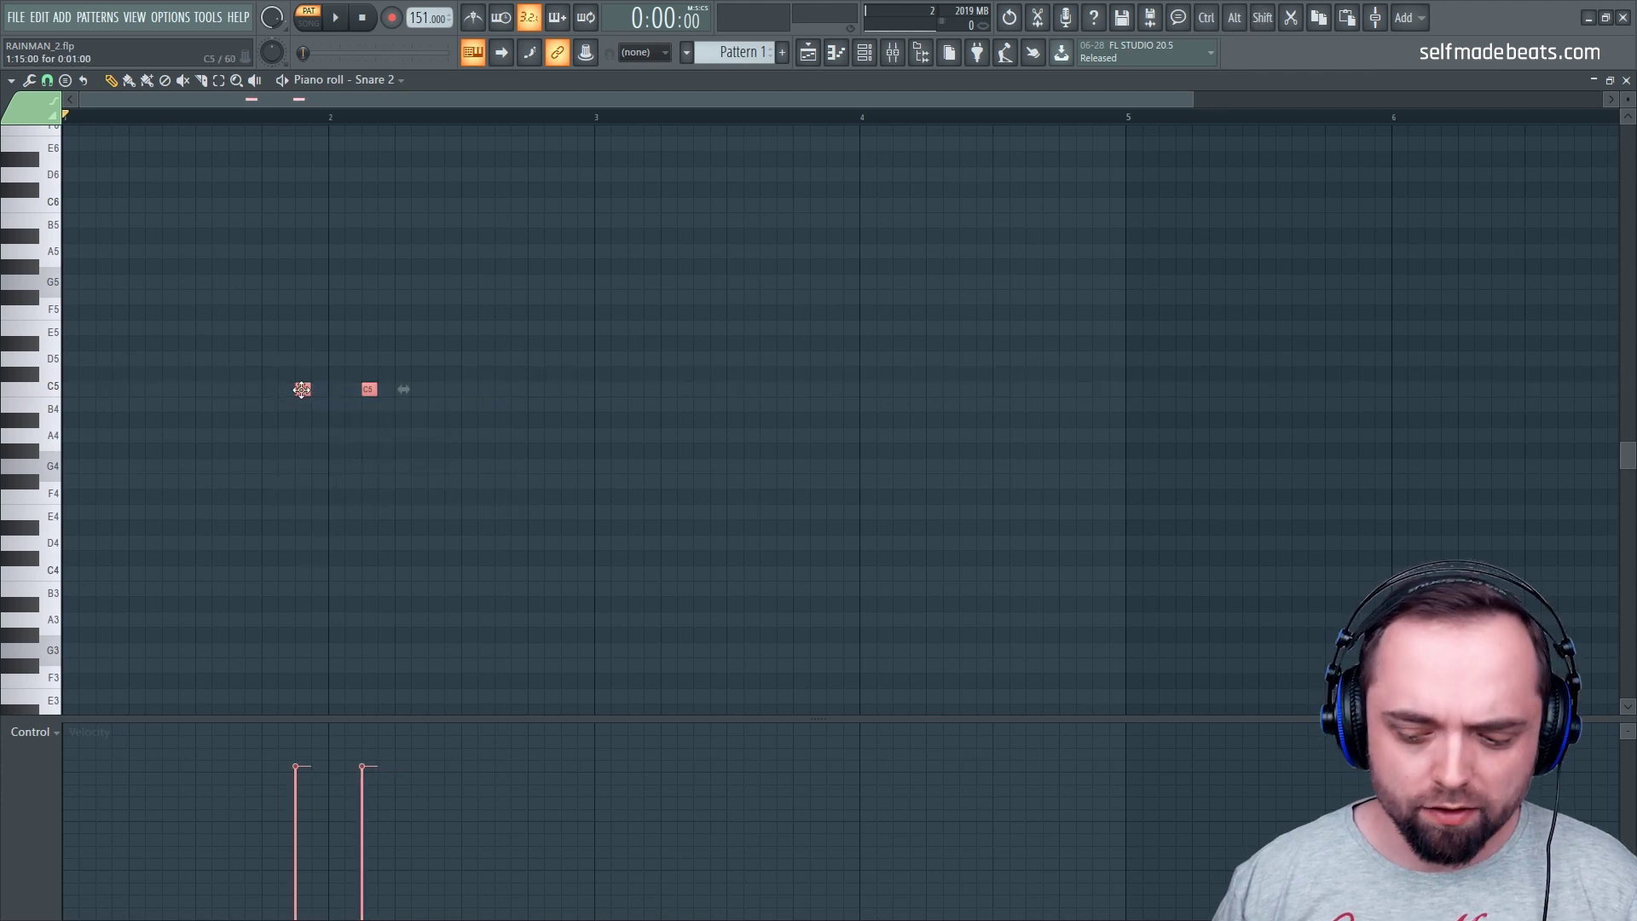
left_click(281, 252)
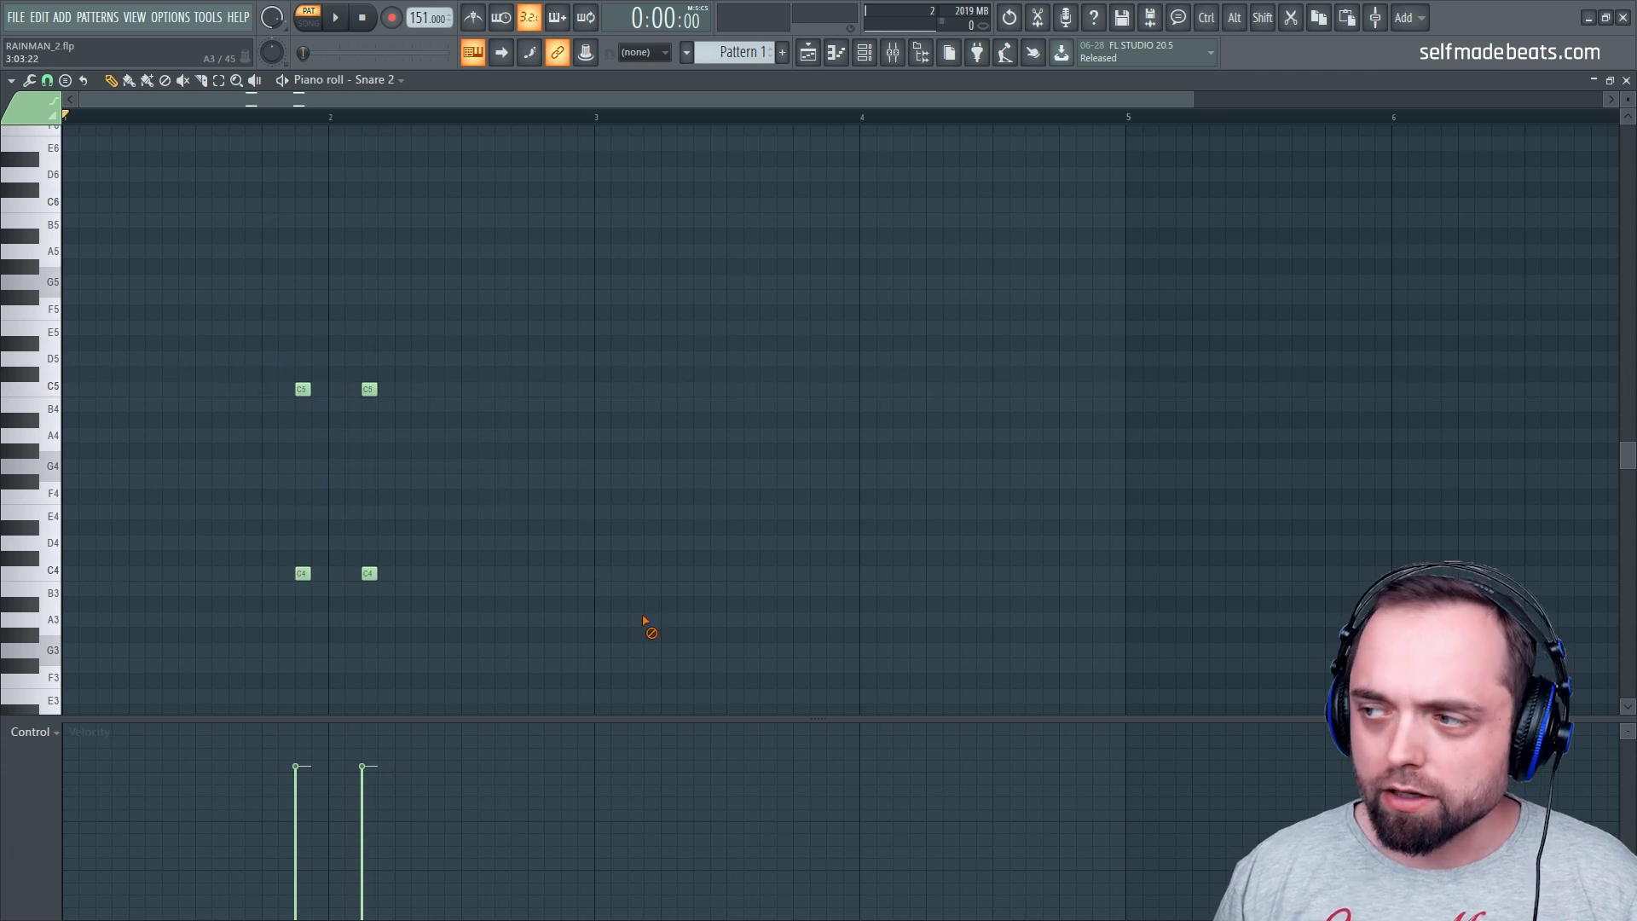
left_click_drag(532, 626, 827, 397)
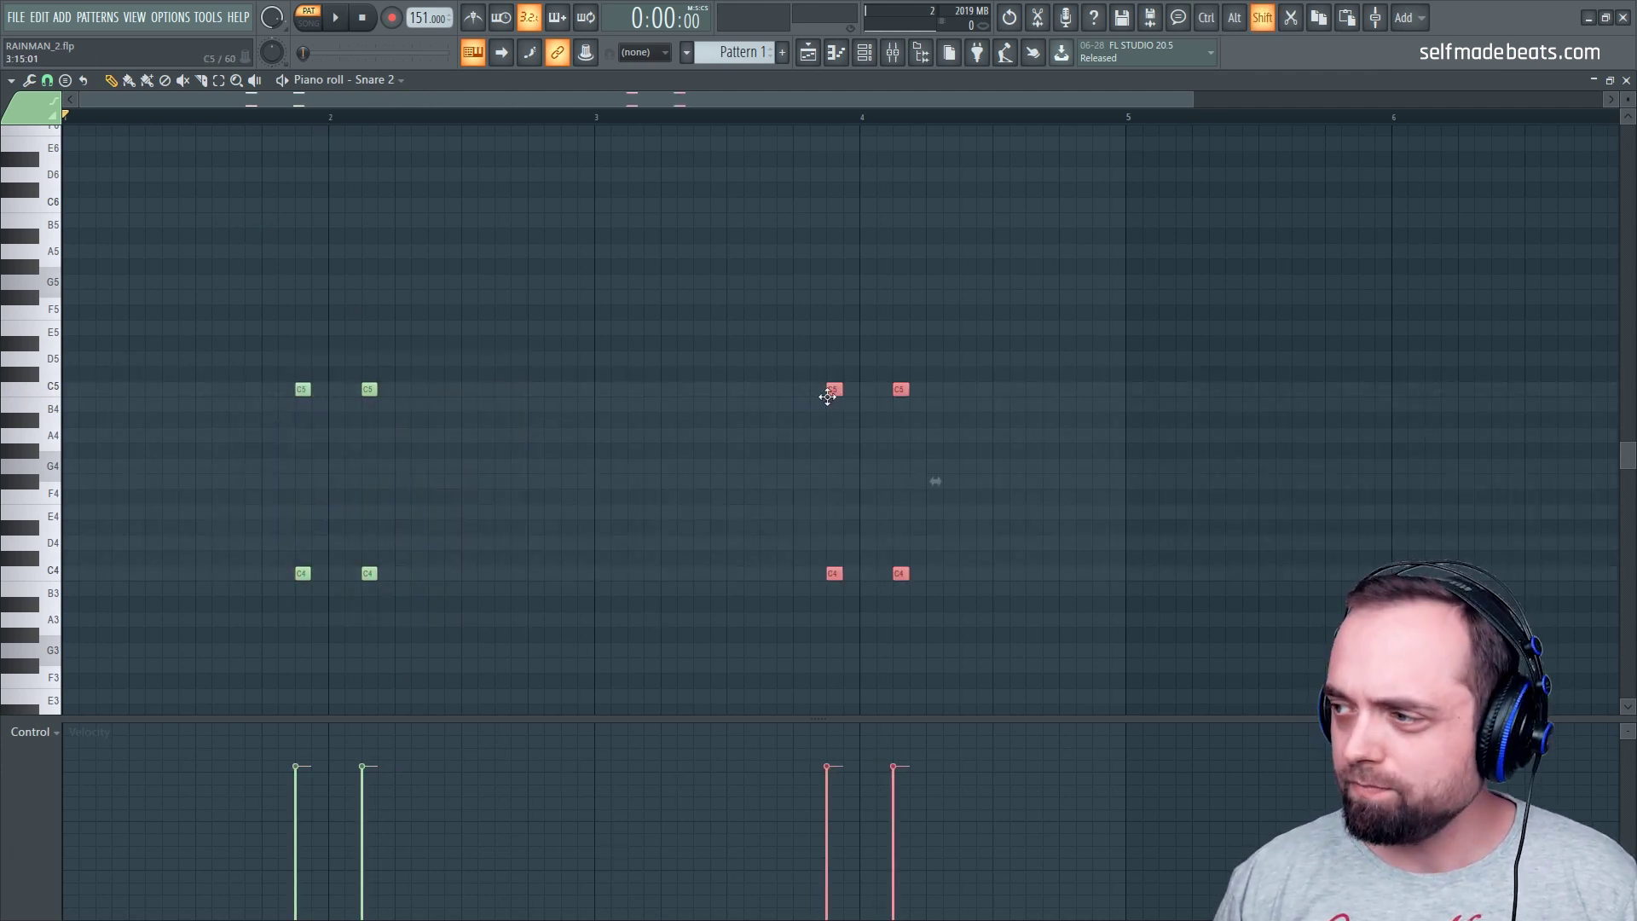
left_click(720, 311)
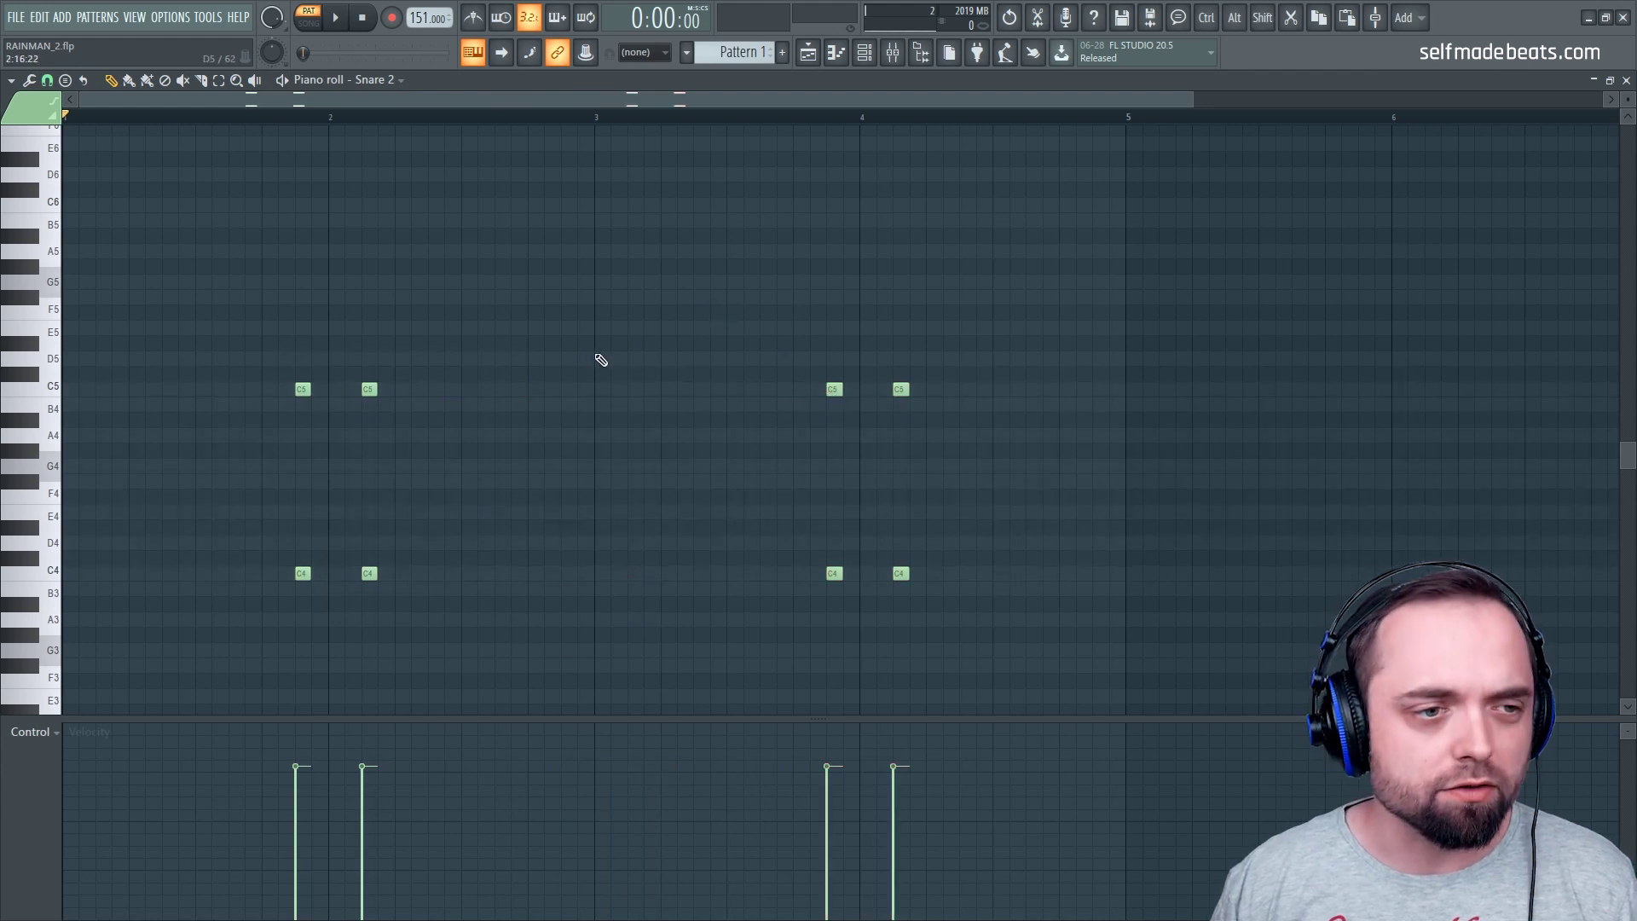
Add Snare 2 notes at steps 13 and 15 of bar 4 and tune them to A#4 while playing the pattern
key("space")
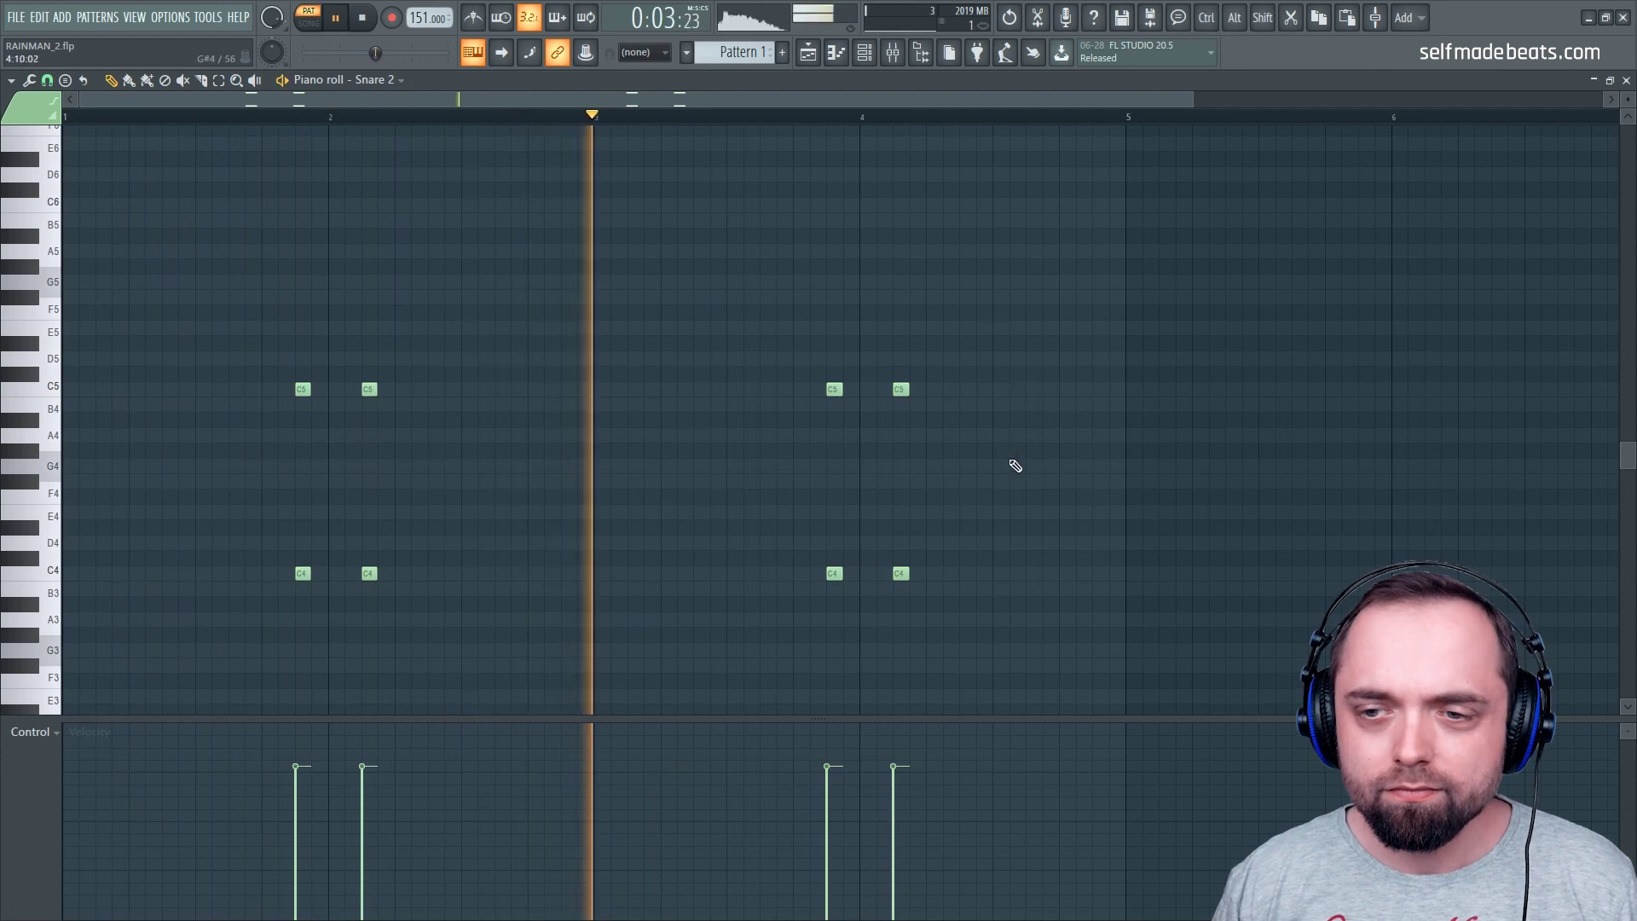
key("space")
left_click(1067, 434)
left_click(1100, 434)
key("space")
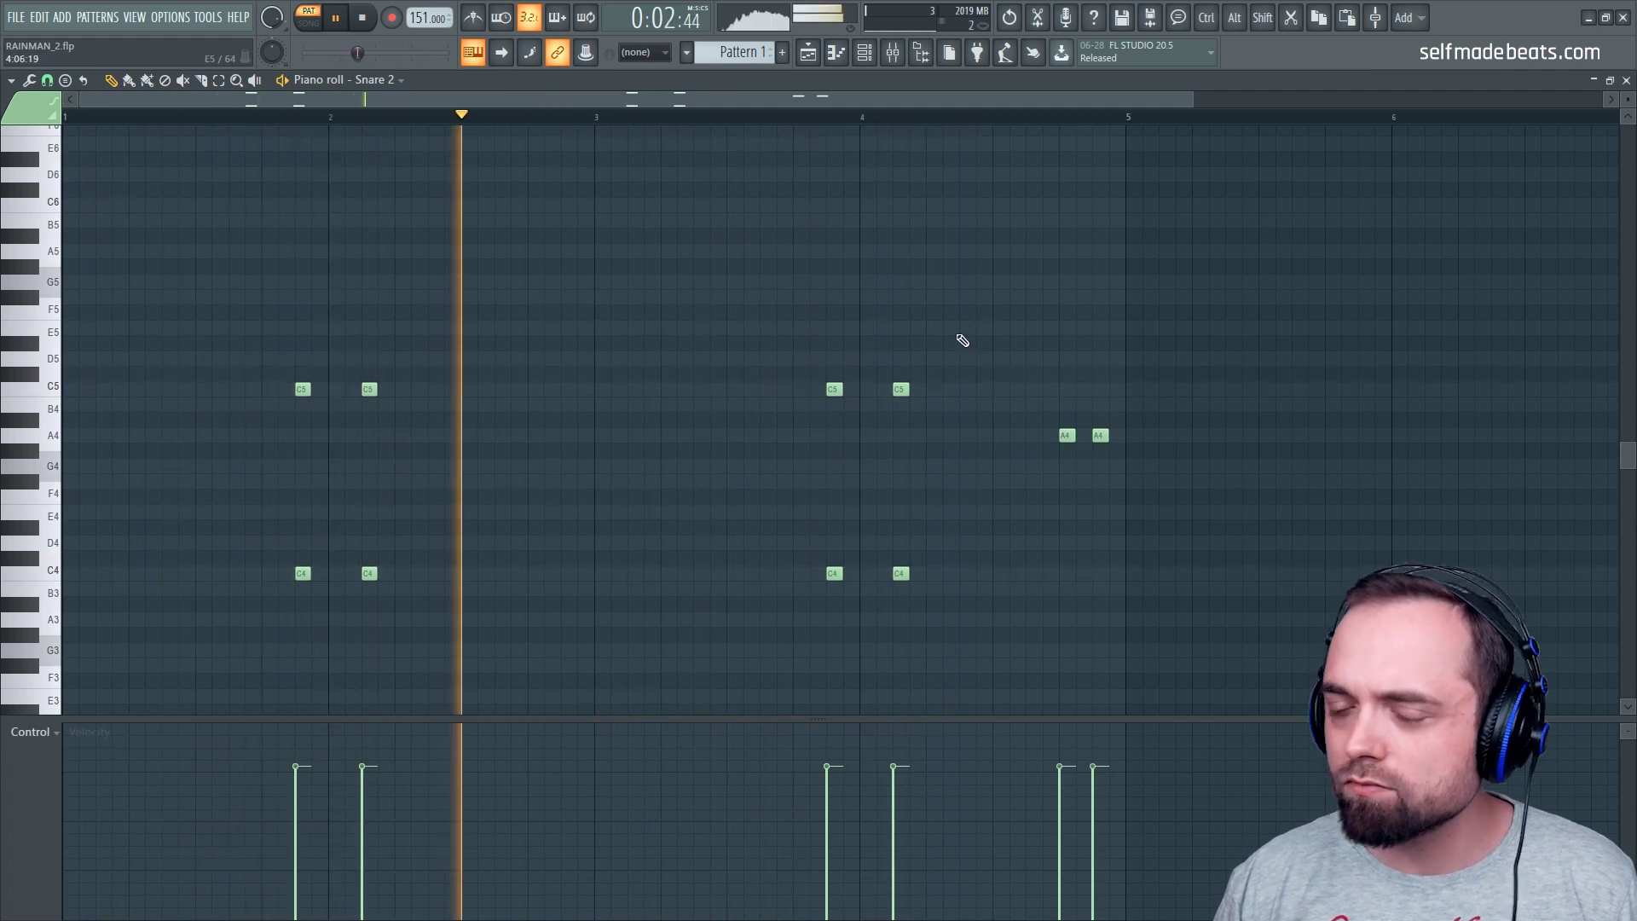
mouse_move(1055, 414)
left_mouse_down()
mouse_move(1138, 470)
mouse_move(1068, 419)
left_mouse_up()
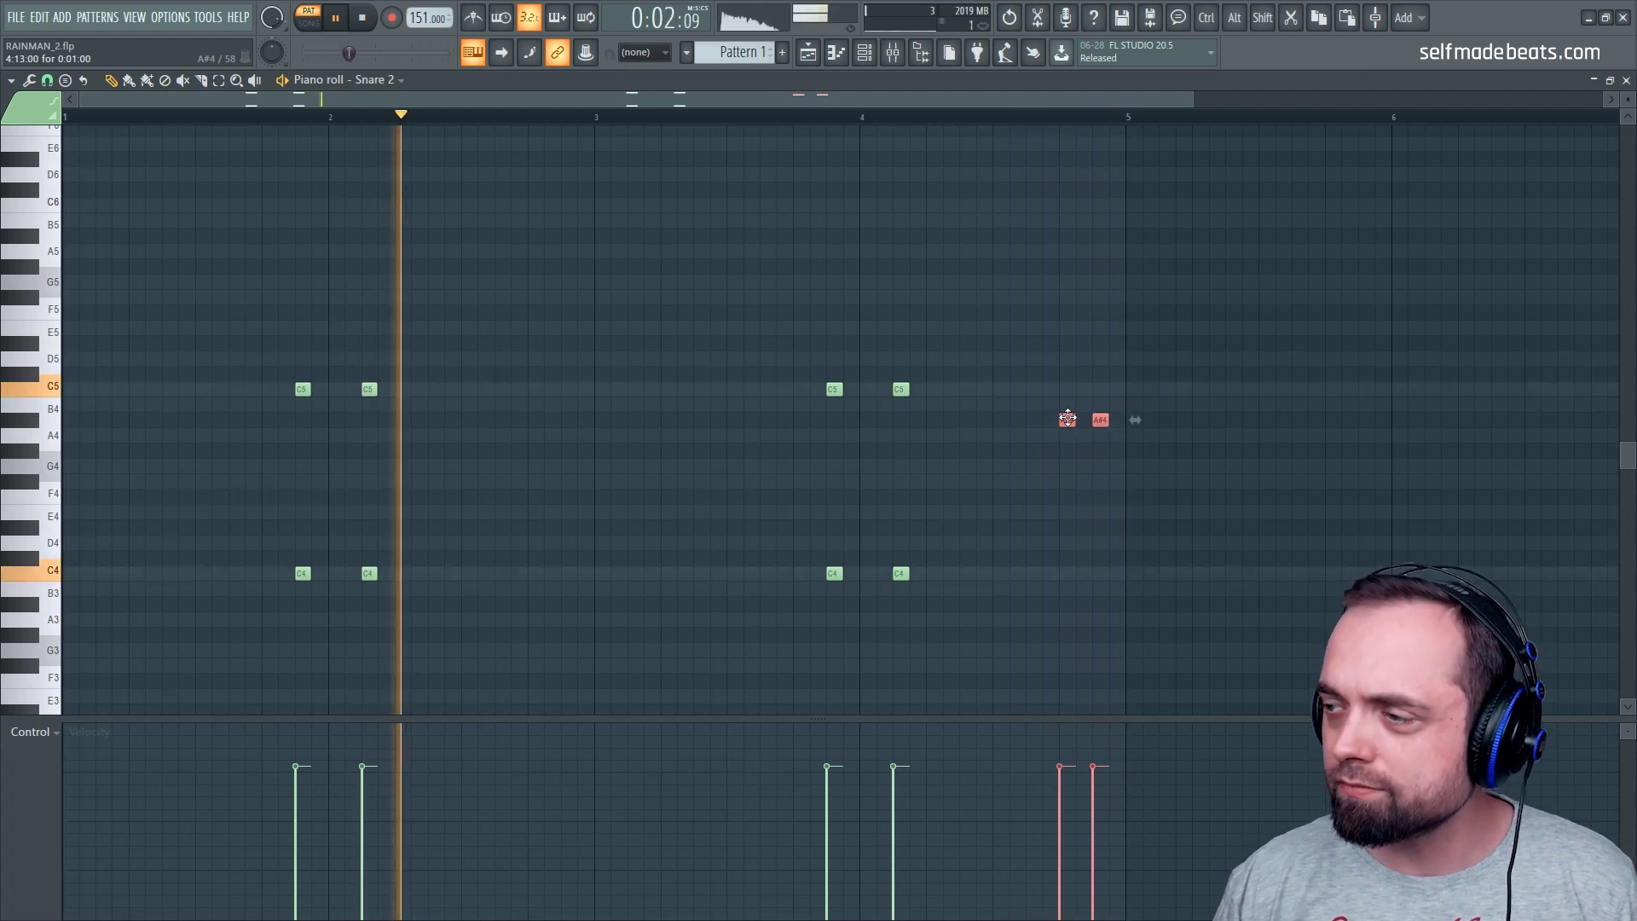
left_click(1059, 493)
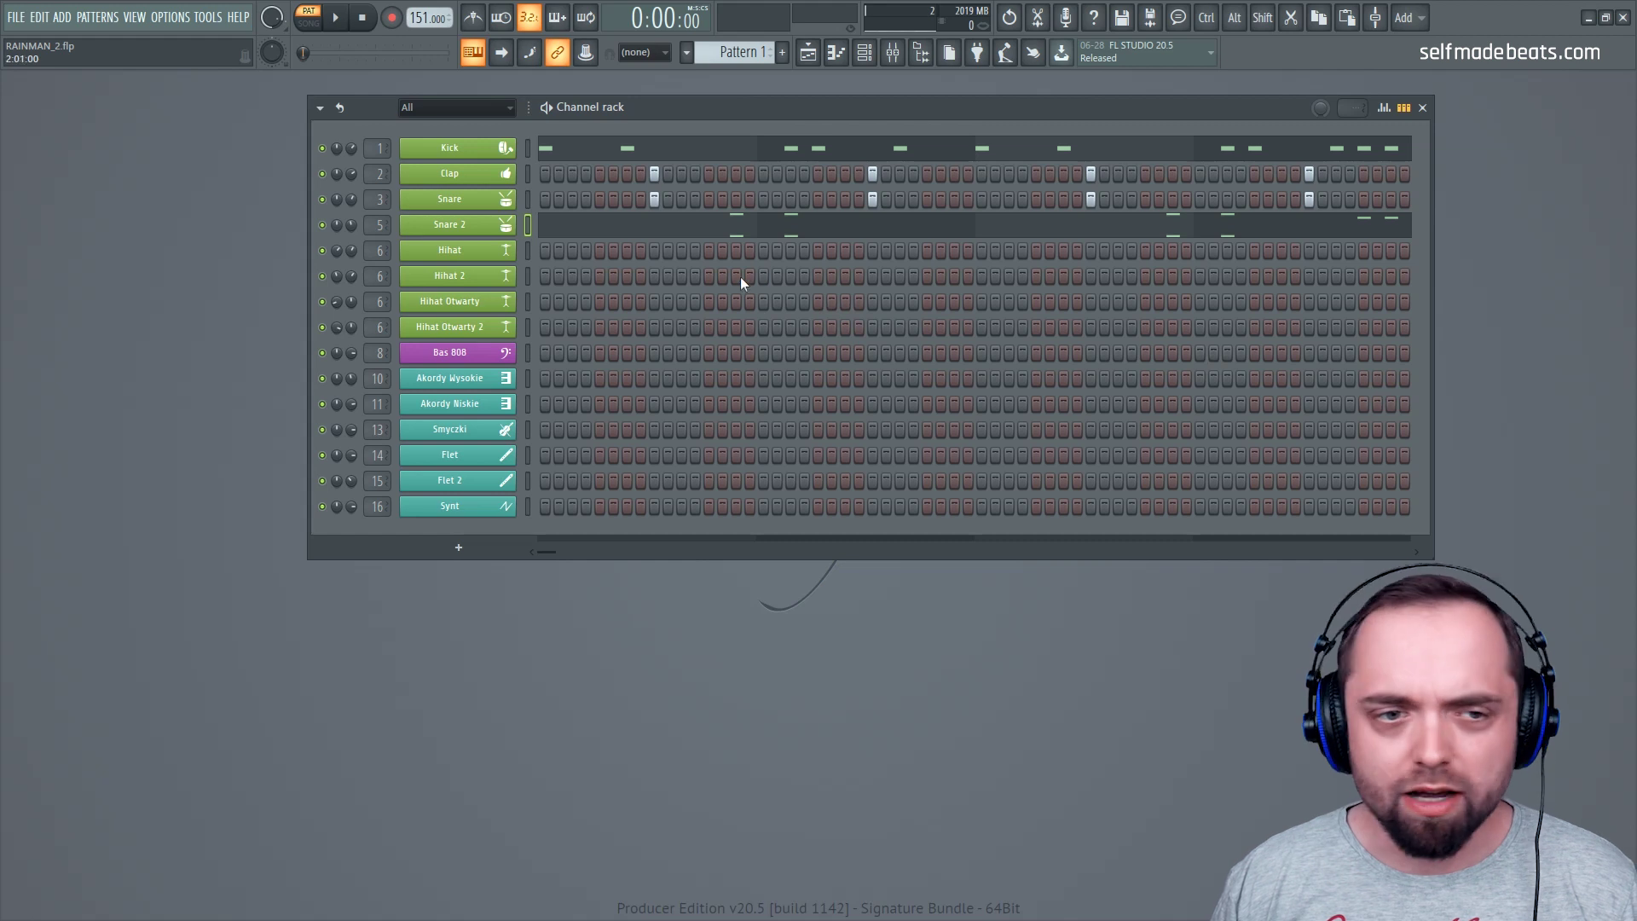
Place Hihat Otwarty and Hihat Otwarty 2 hits on step 9 of every bar, and fill Hihat 2 on every fourth step
left_click(654, 301)
left_click(655, 327)
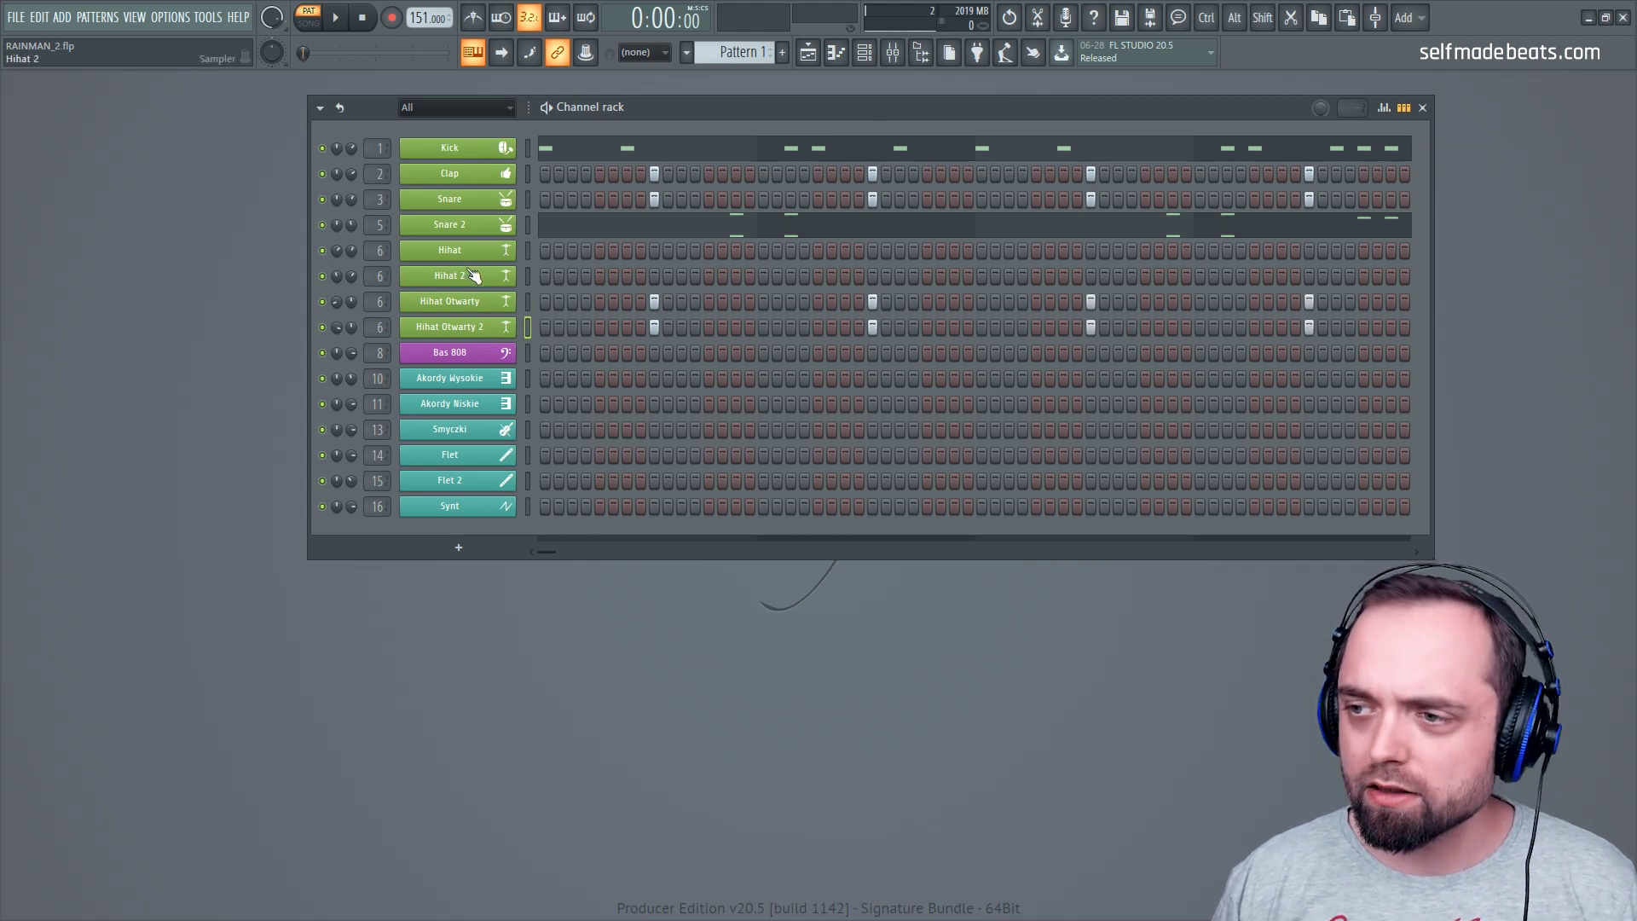
right_click(474, 276)
left_click(795, 336)
key("space")
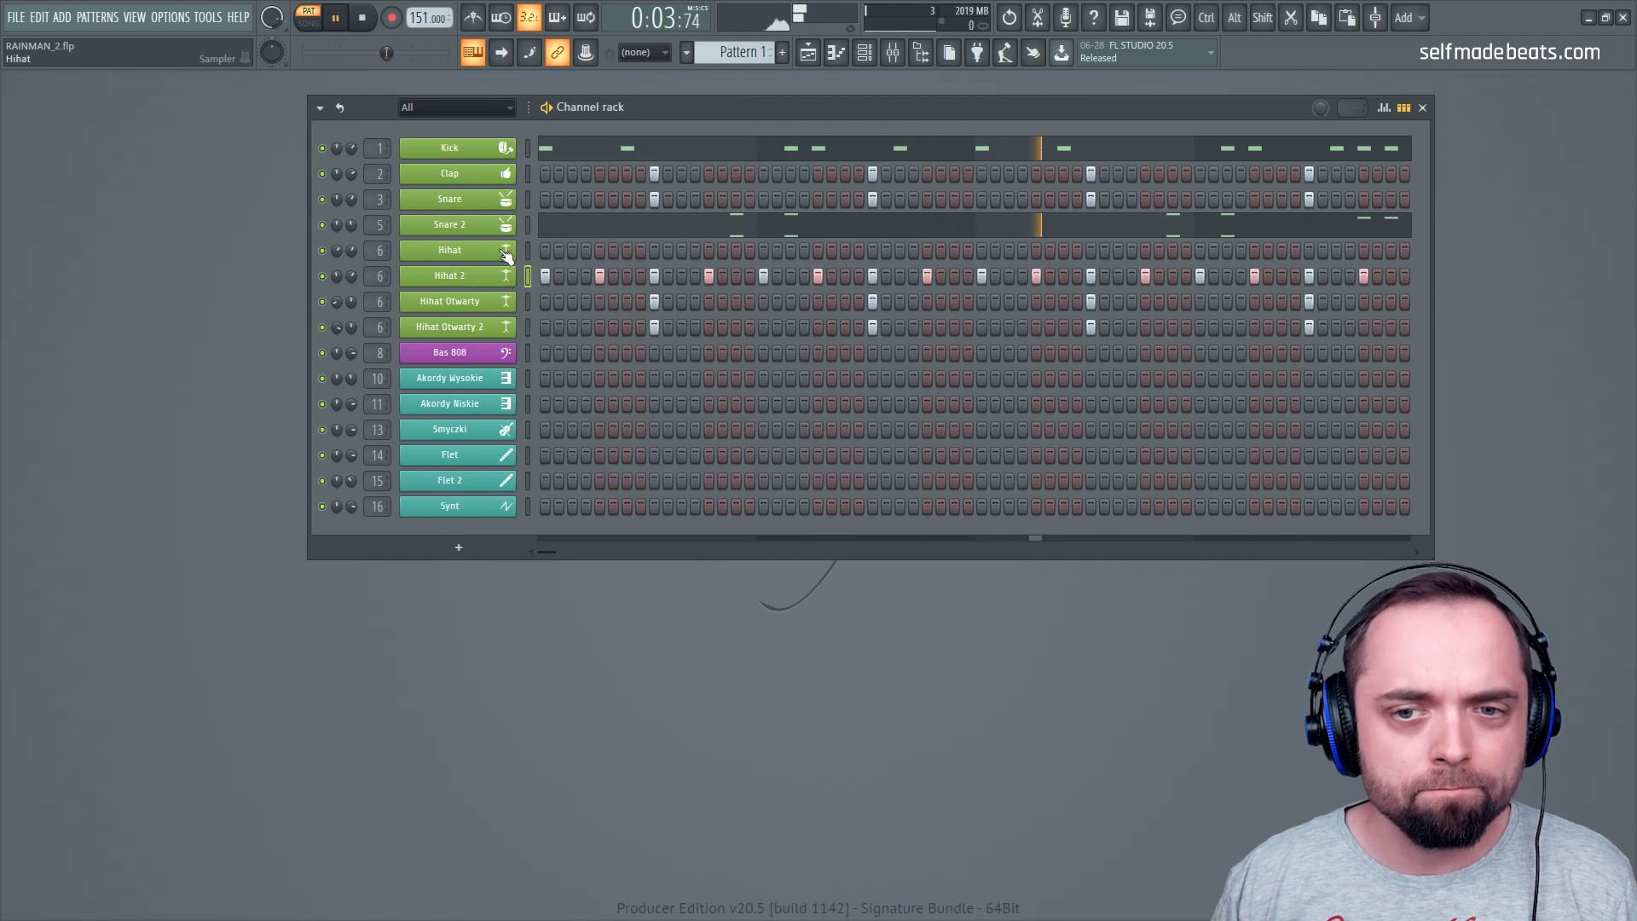
key("space")
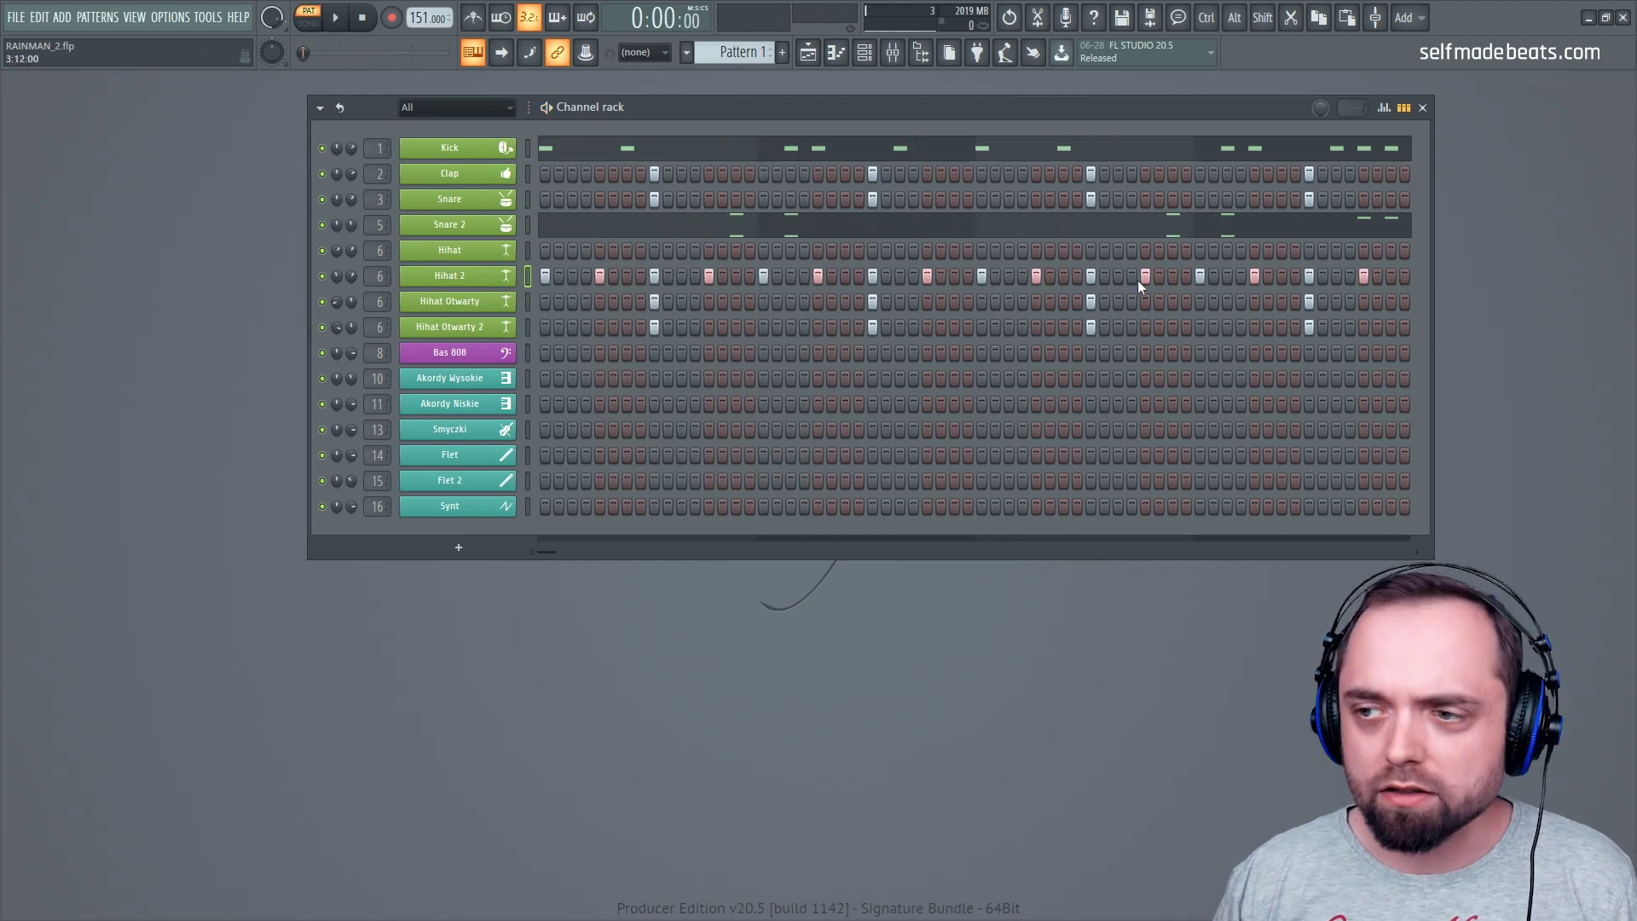
Open the Hihat channel's piano roll and add C5 notes at steps 1, 2 and 3 of bar 1
right_click(486, 258)
left_click(550, 253)
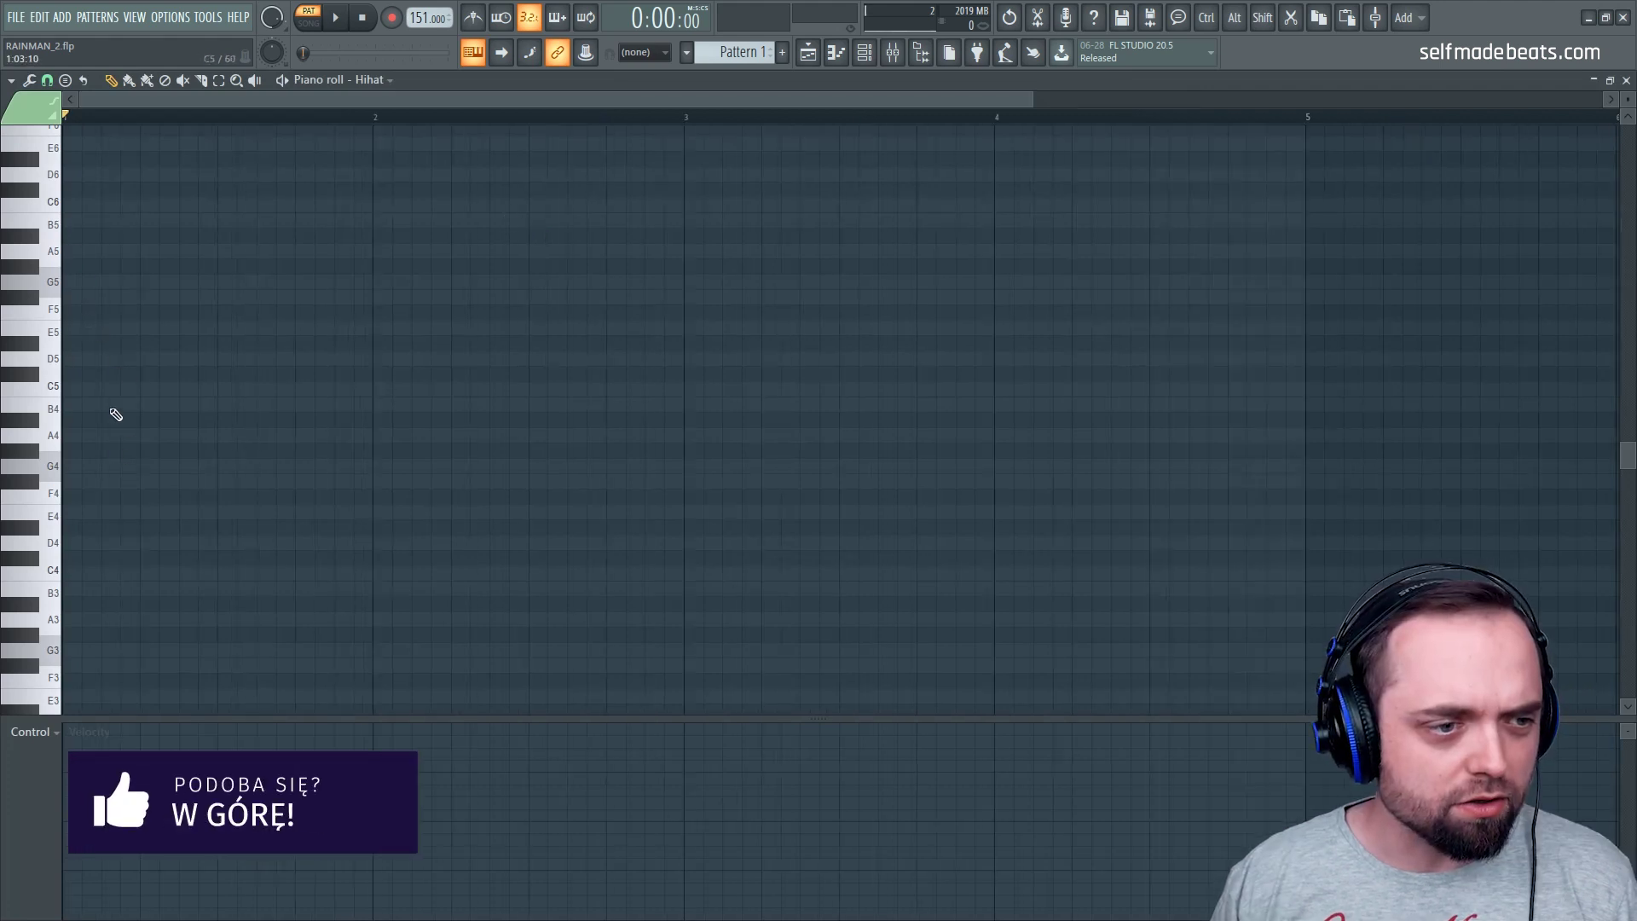
scroll(122, 449, "up", 1)
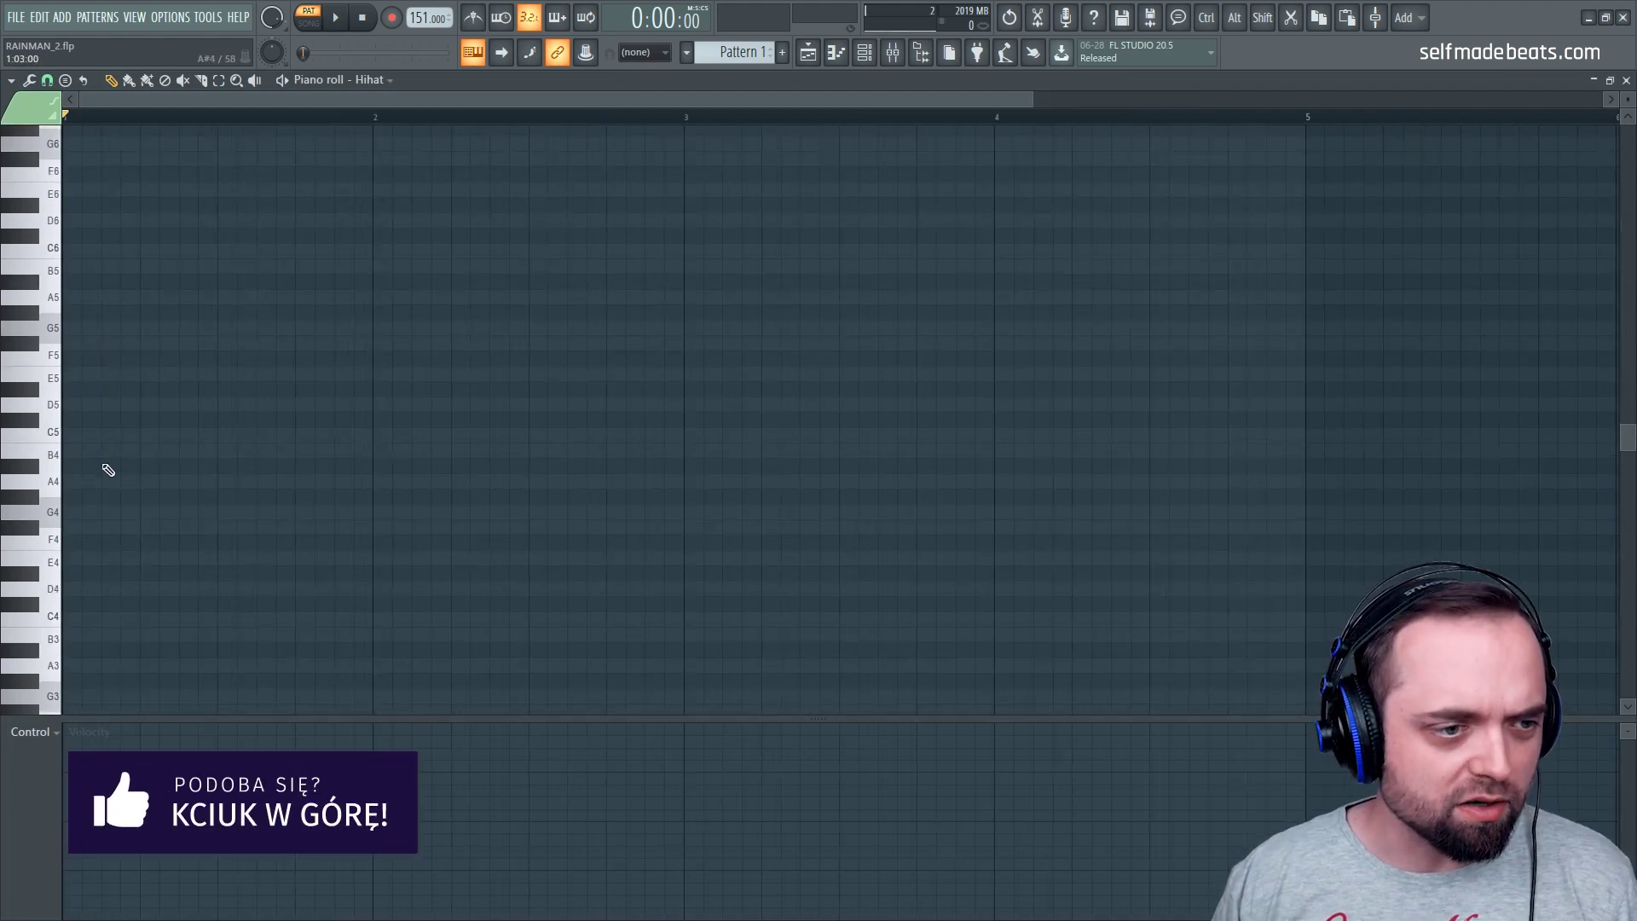
left_click(75, 434)
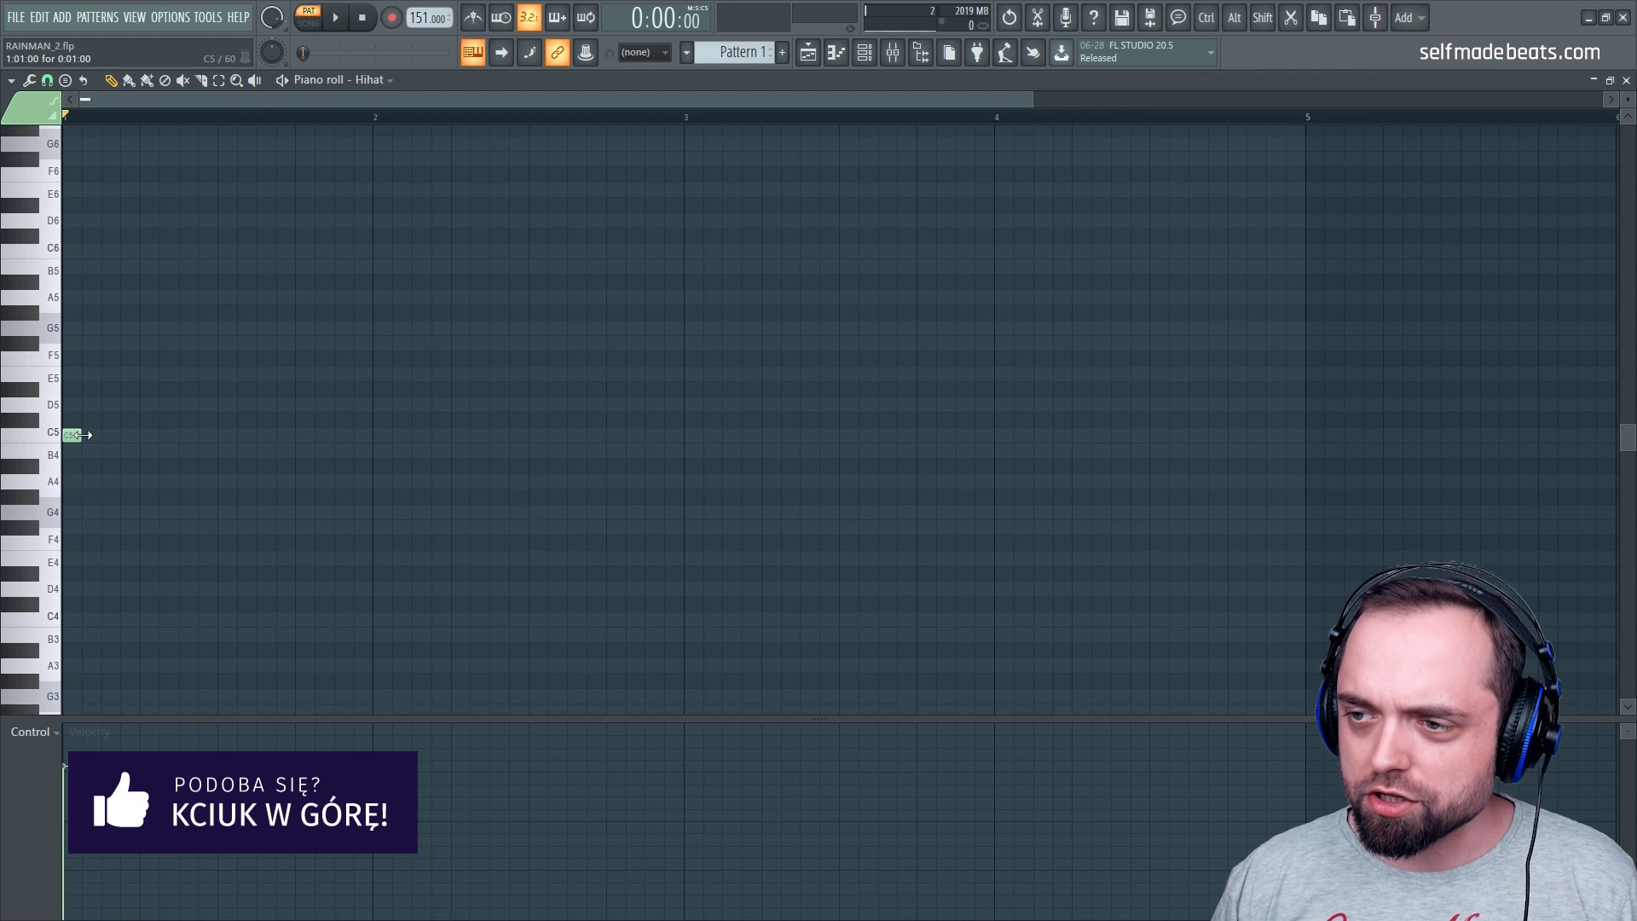
left_click(106, 436)
left_click(91, 435)
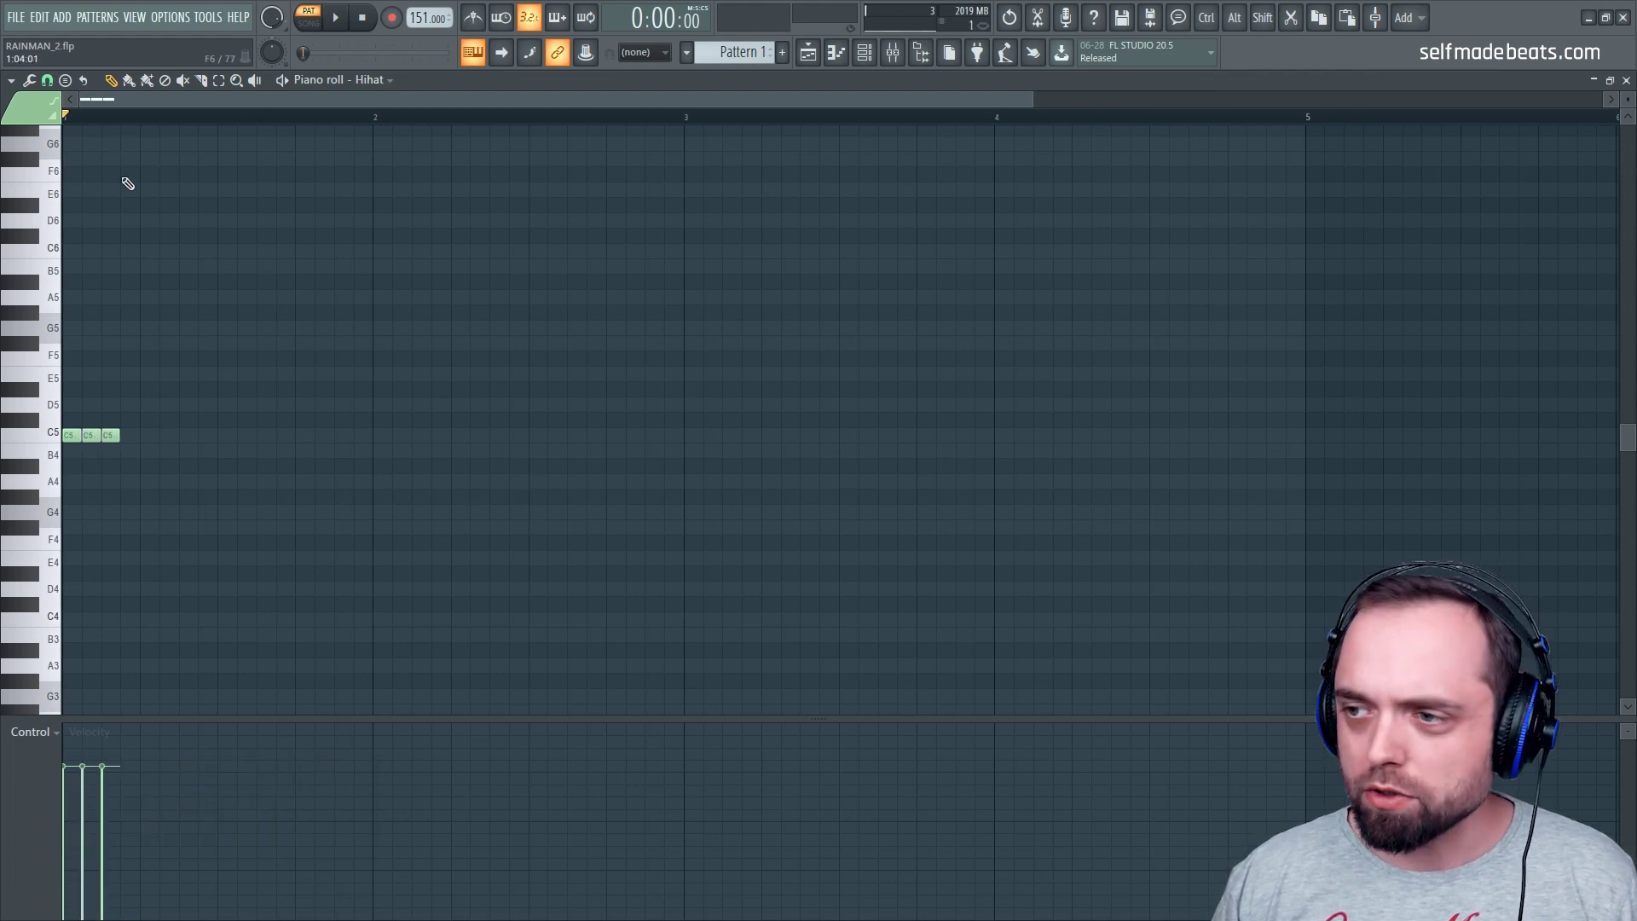
Continue the Hihat C5 notes on every odd step from 5 to 15 of bar 1 and steps 3, 5, 6, 7 and 9 of bar 2
scroll(261, 99, "up", 2)
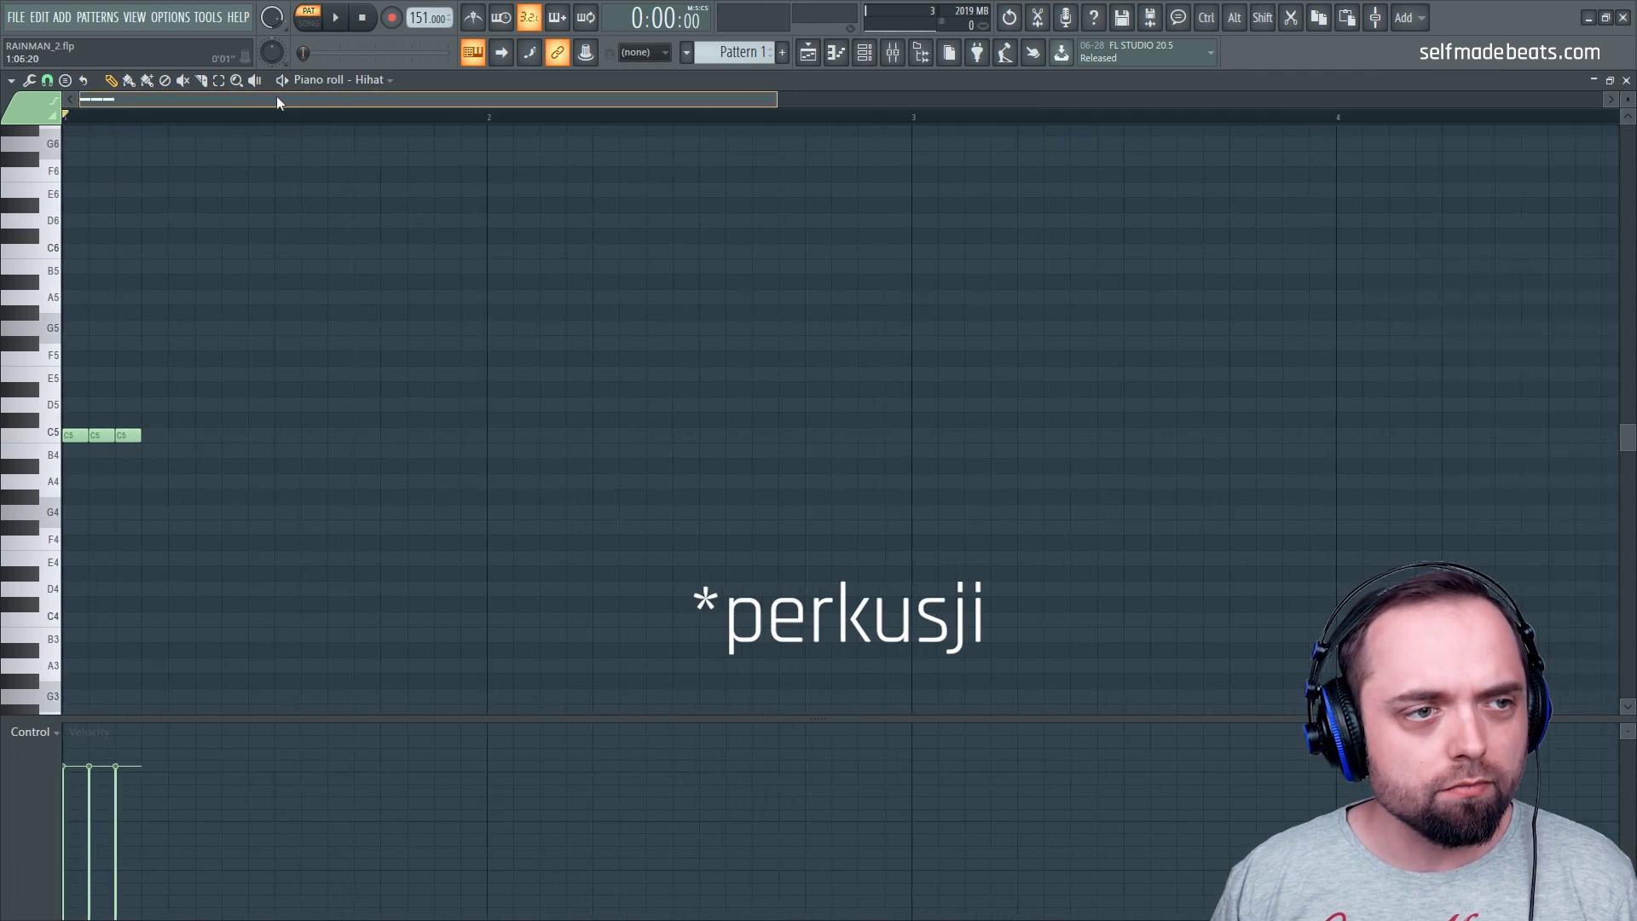
right_click(465, 317)
left_click_drag(773, 95, 674, 94)
key("space")
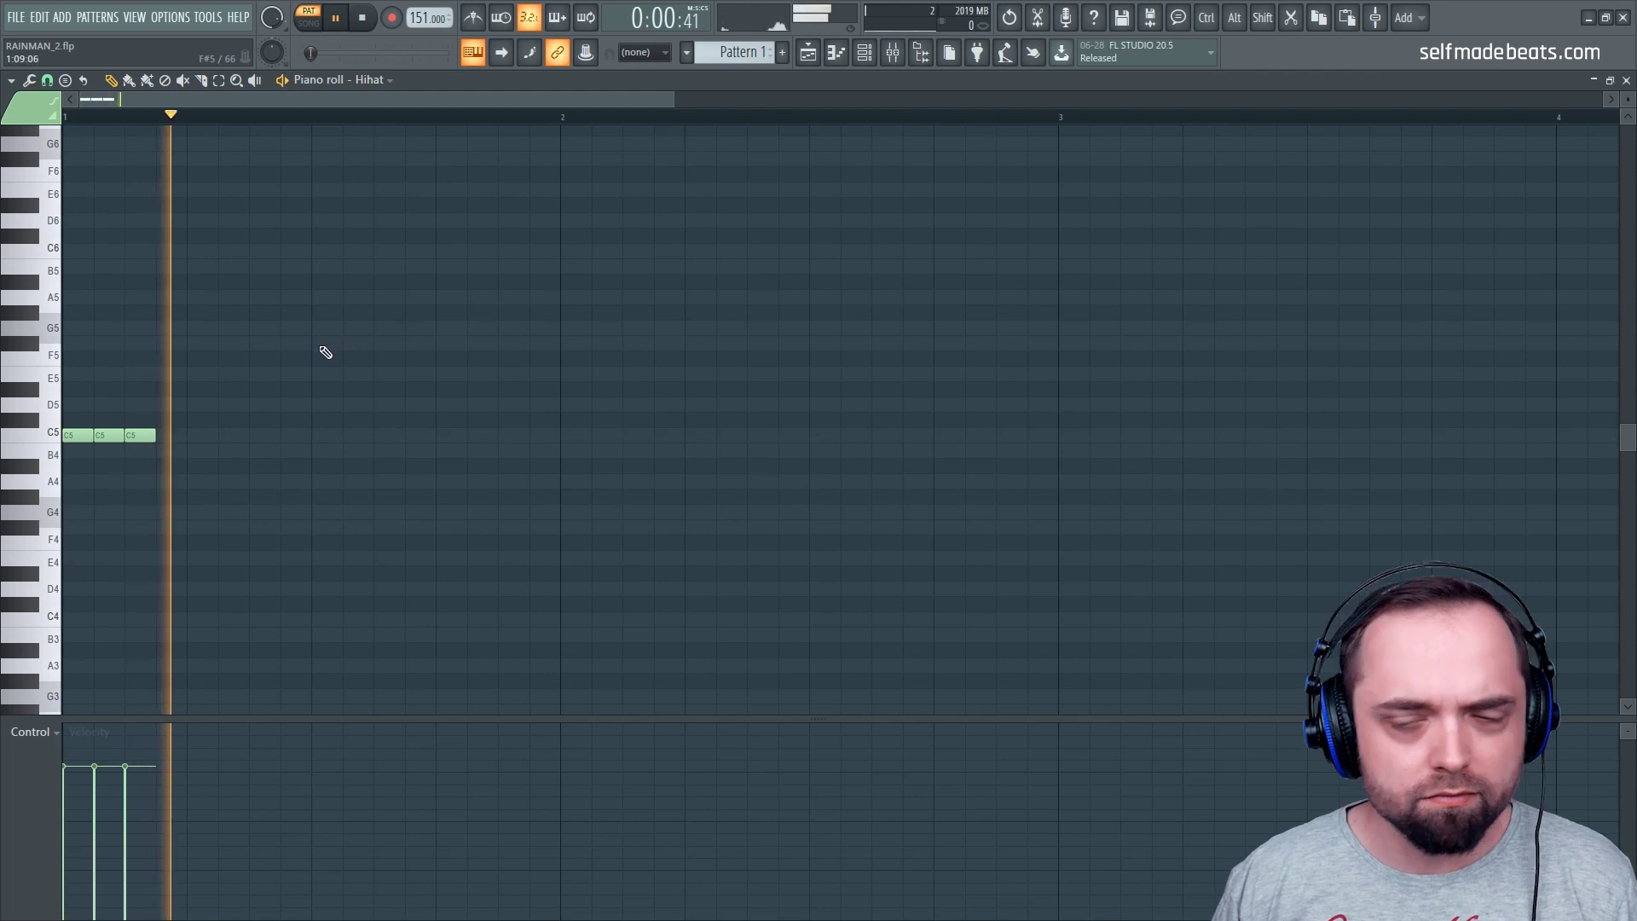
left_click_drag(187, 435, 599, 438)
left_click(635, 435)
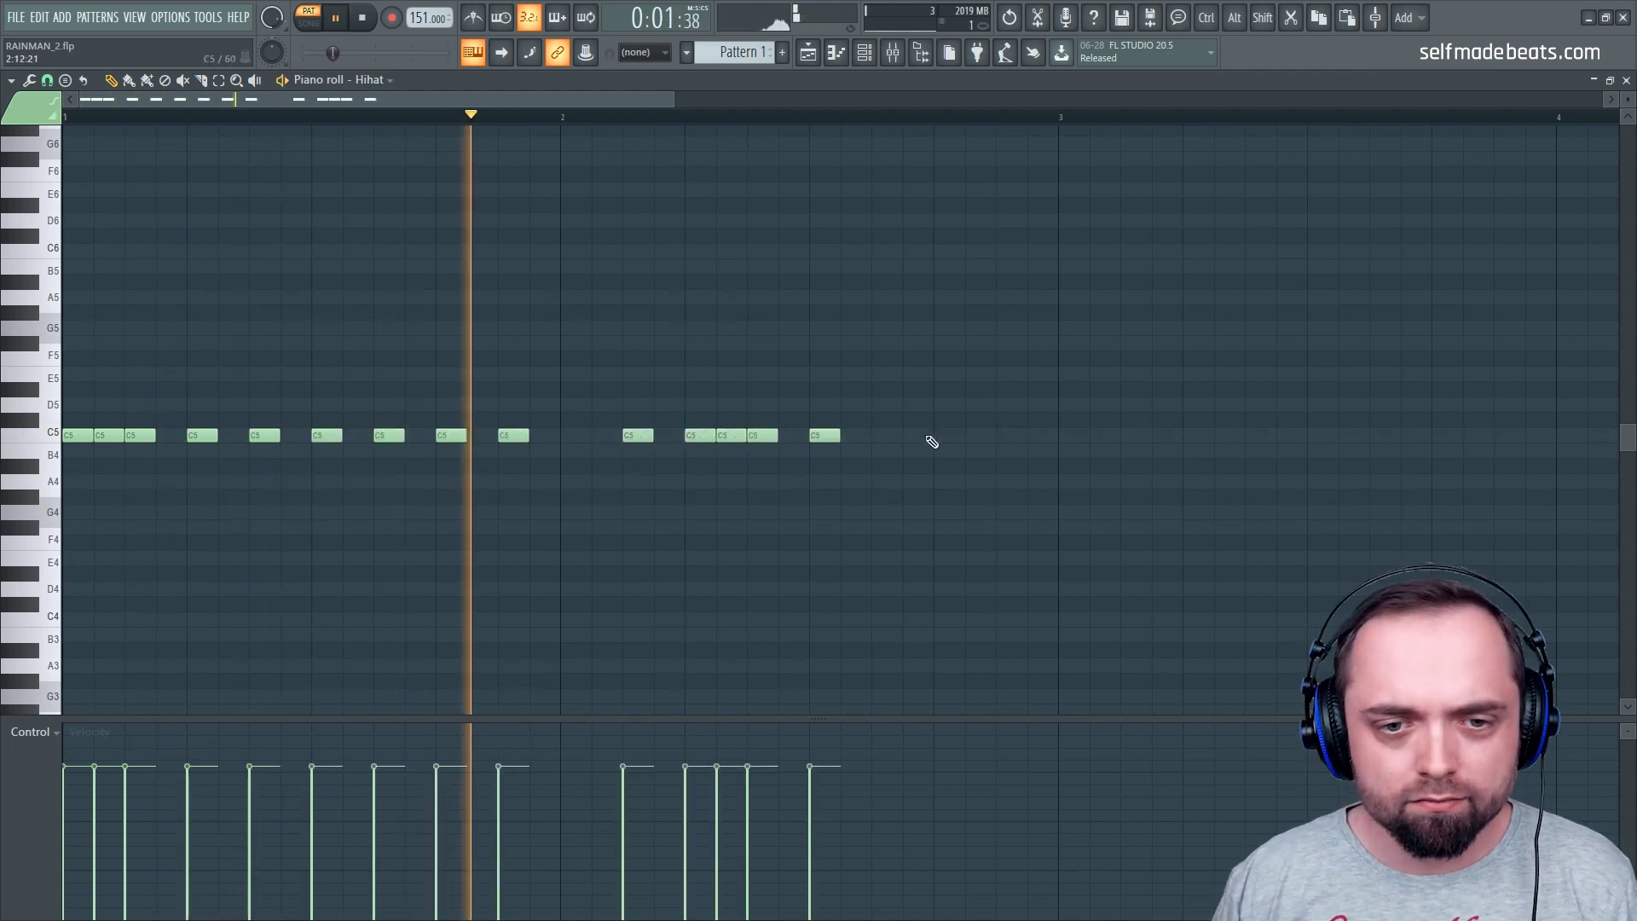
Finish the Hihat's bar 2 with C5 at step 11, D#5 at step 14 and C5 at step 15, and play it back
left_click(889, 436)
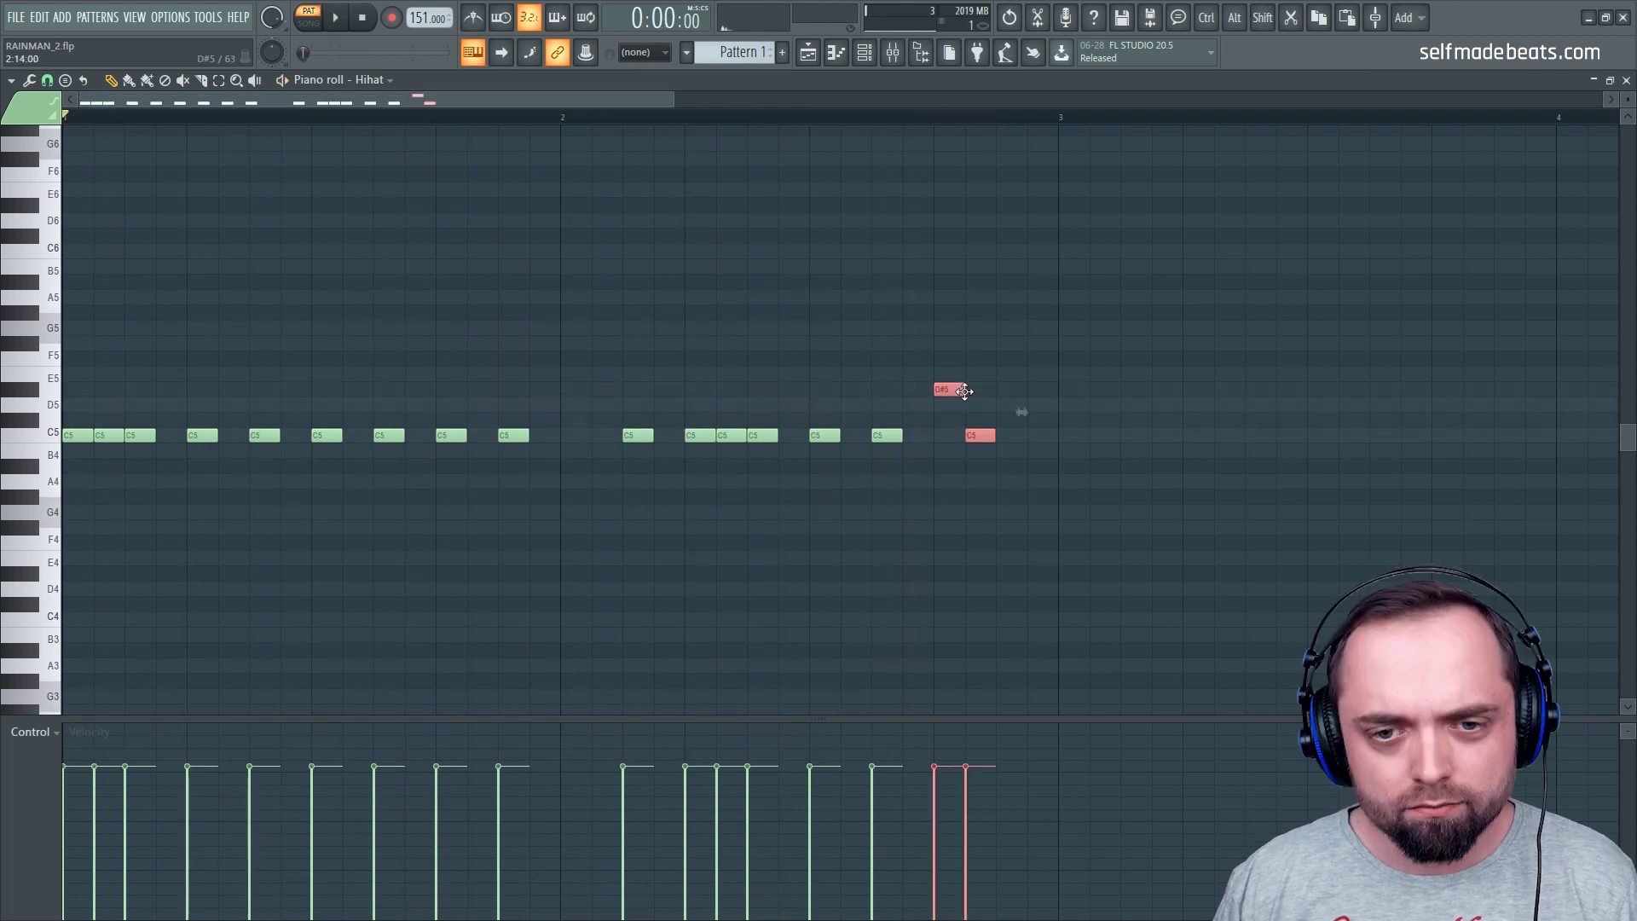
left_click_drag(964, 392, 996, 392)
key("space")
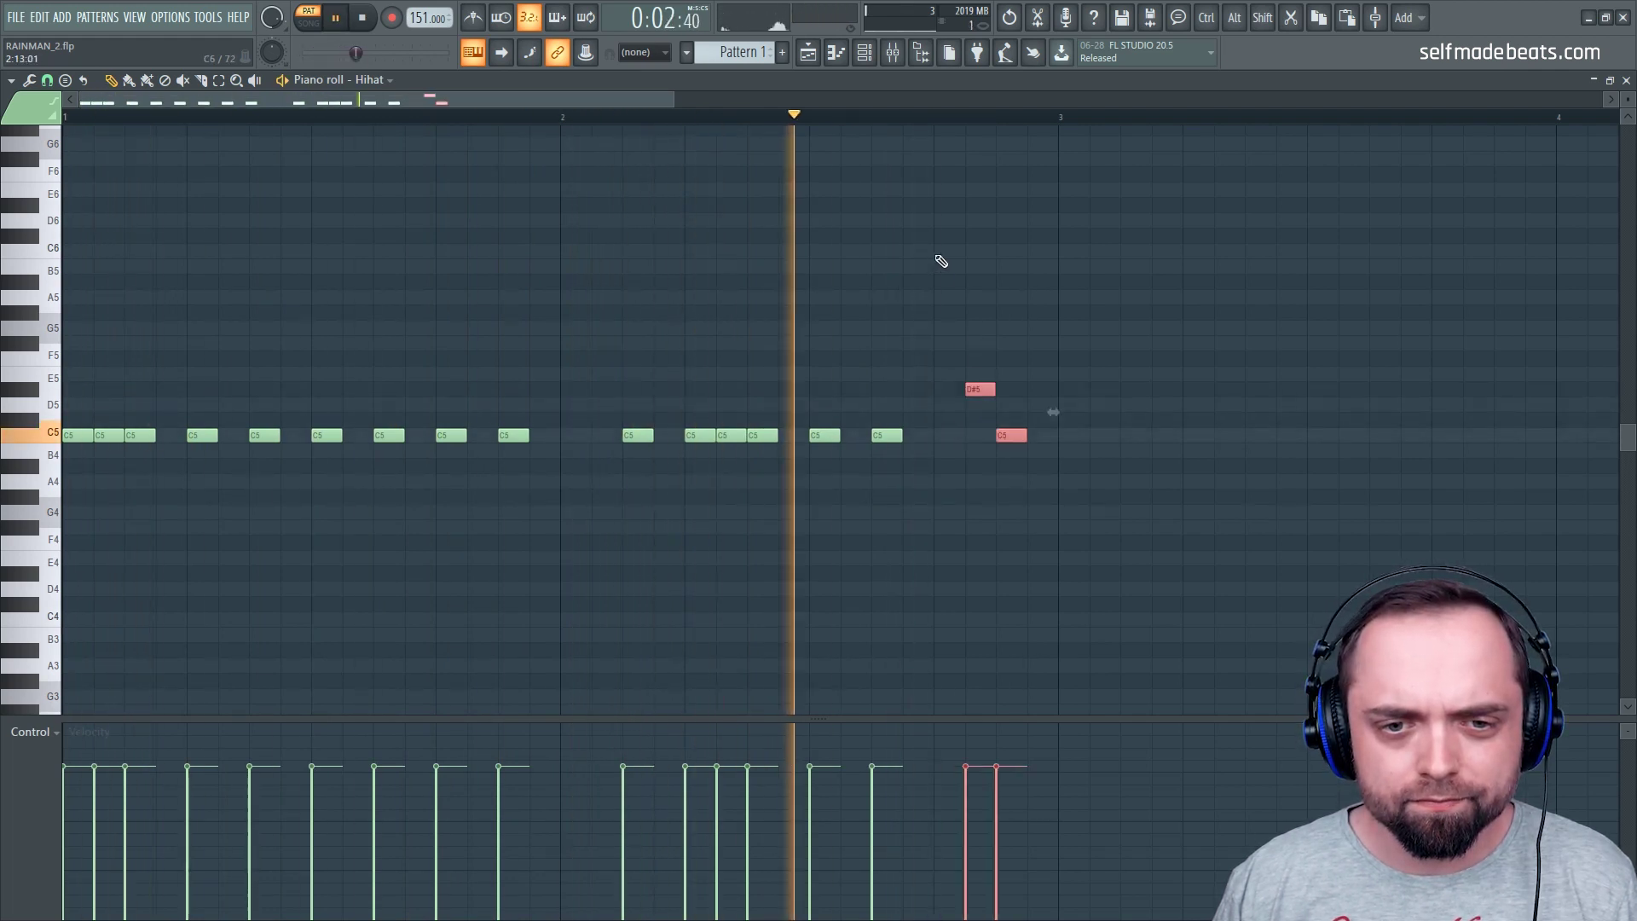
key("space")
scroll(904, 127, "down", 5)
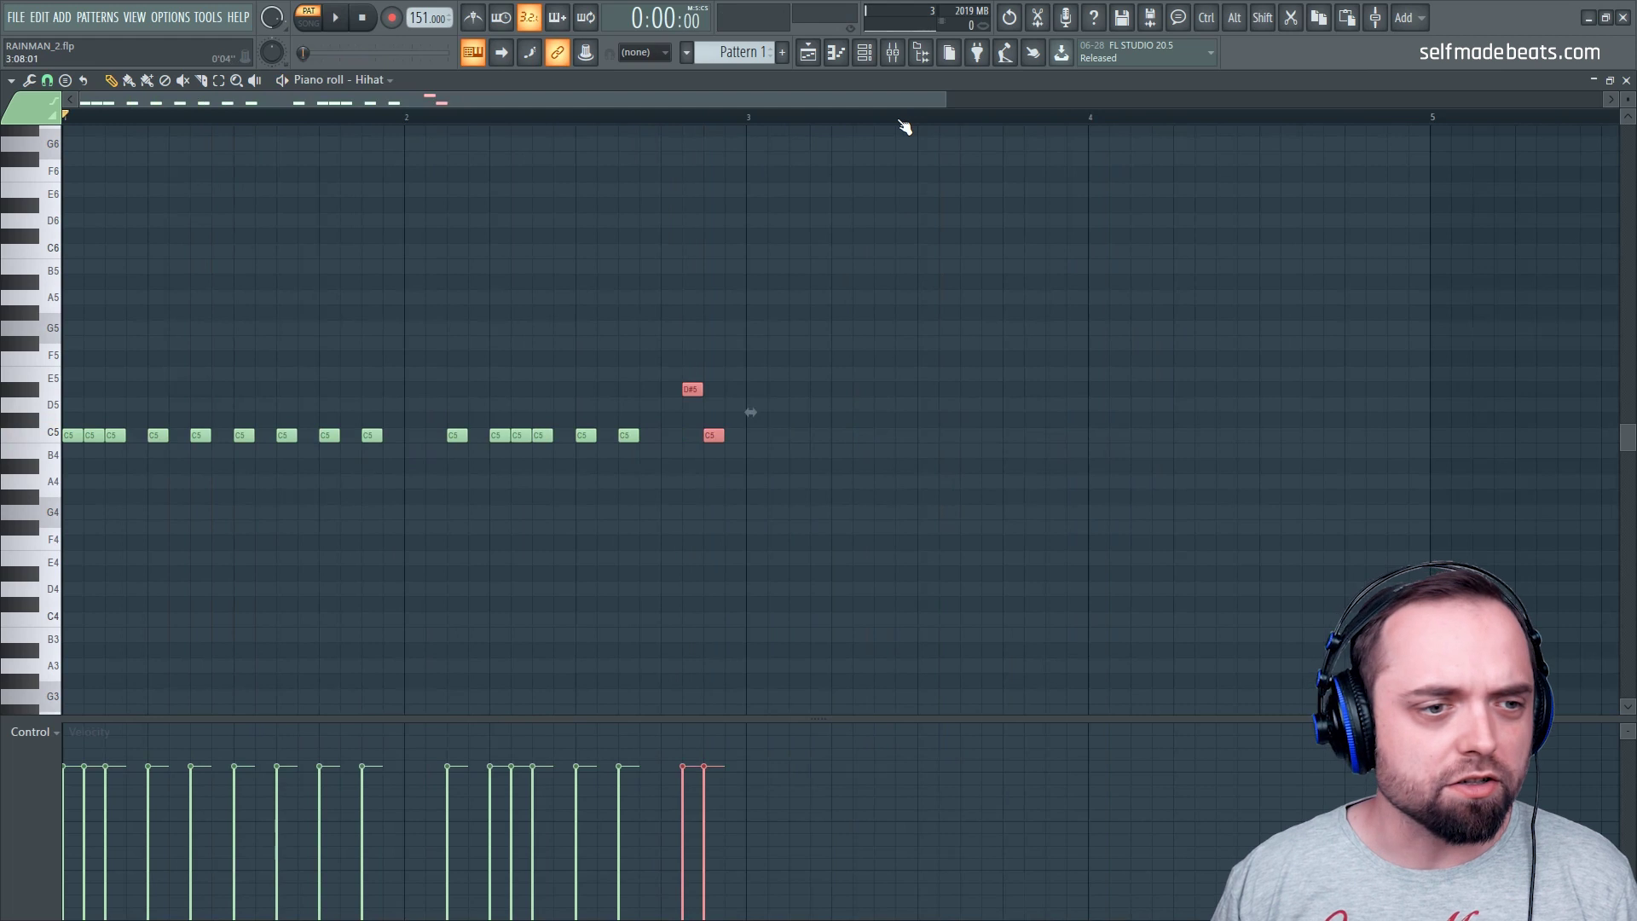
Copy the Hihat's whole two-bar note pattern into bars 3 and 4, deselect the notes and close the piano roll
key("ctrl+a")
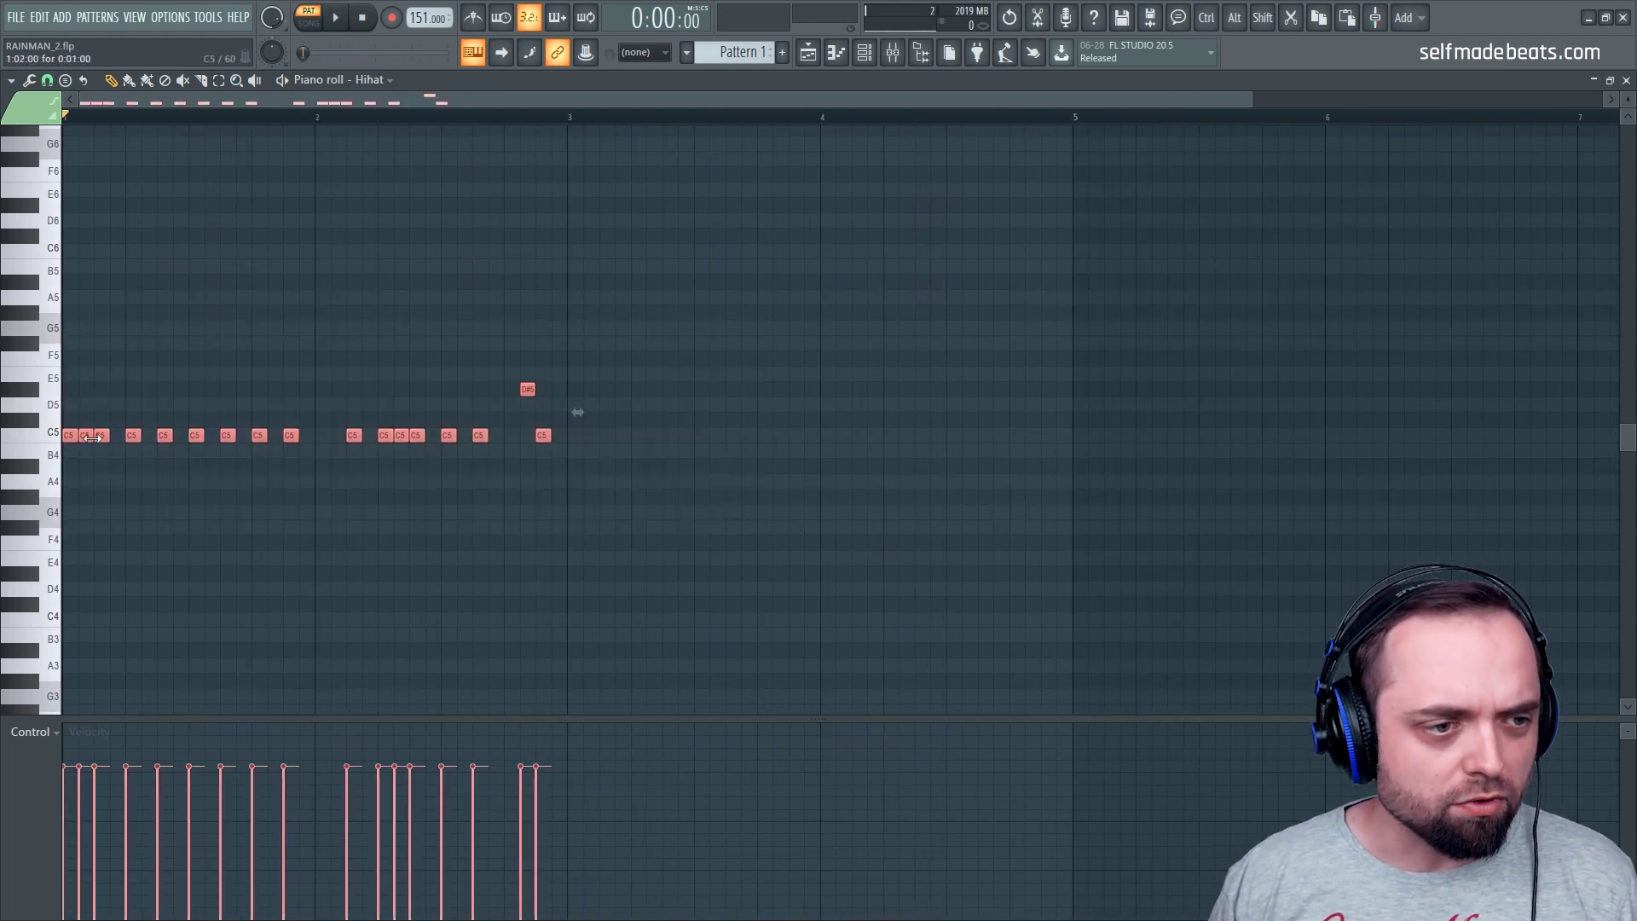
left_click_drag(89, 435, 591, 464)
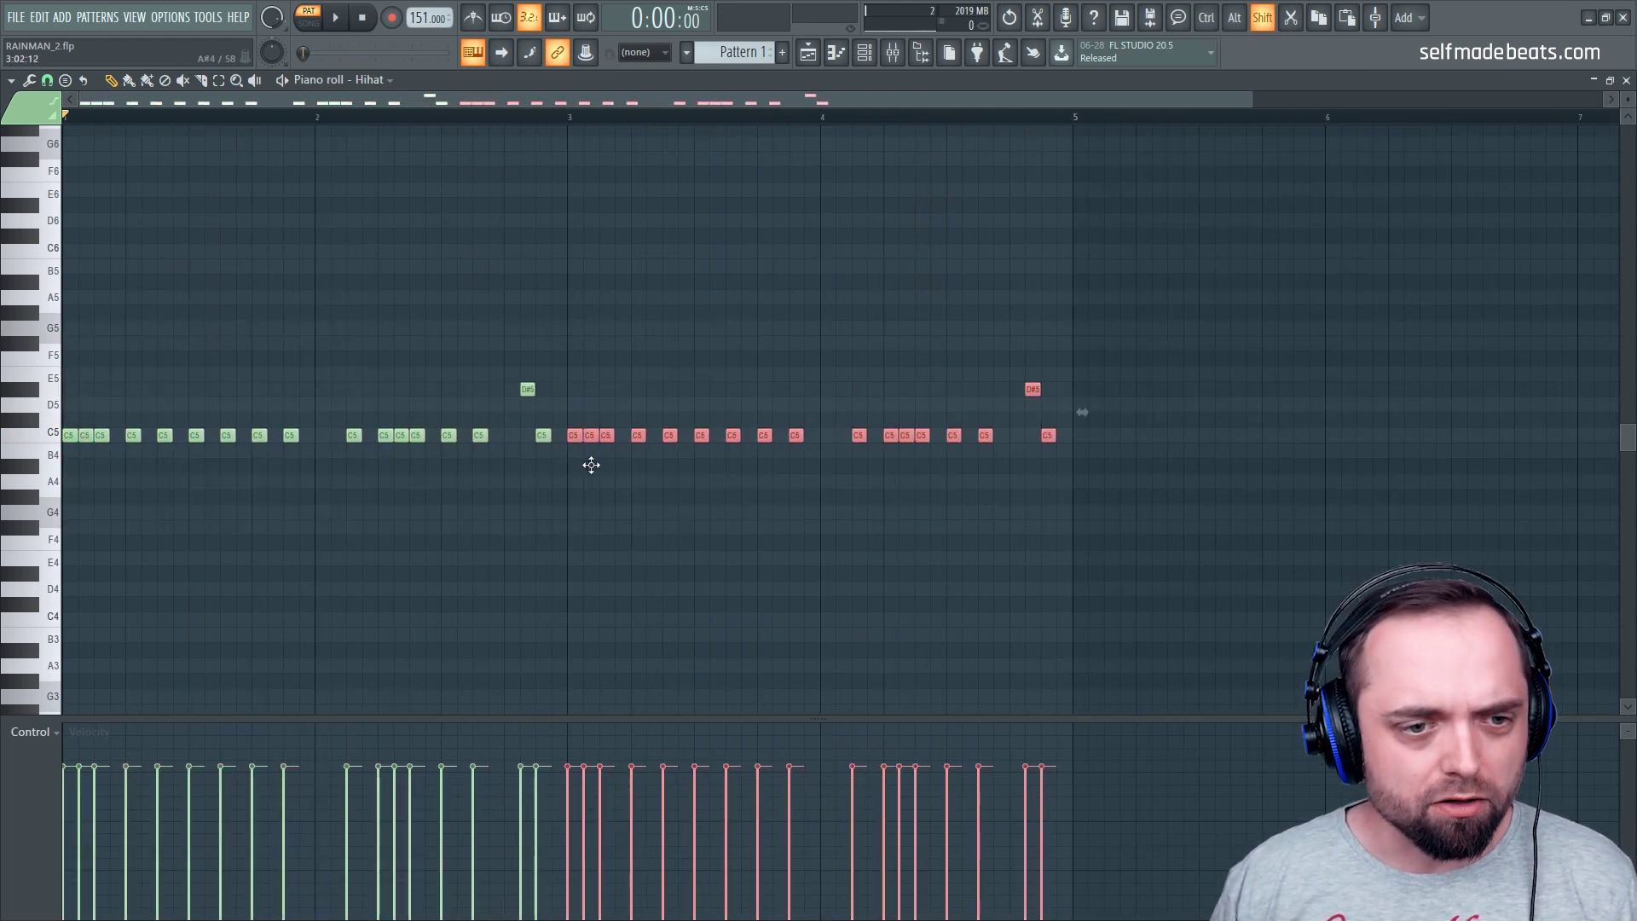
scroll(703, 127, "down", 2)
left_click(563, 249, "ctrl")
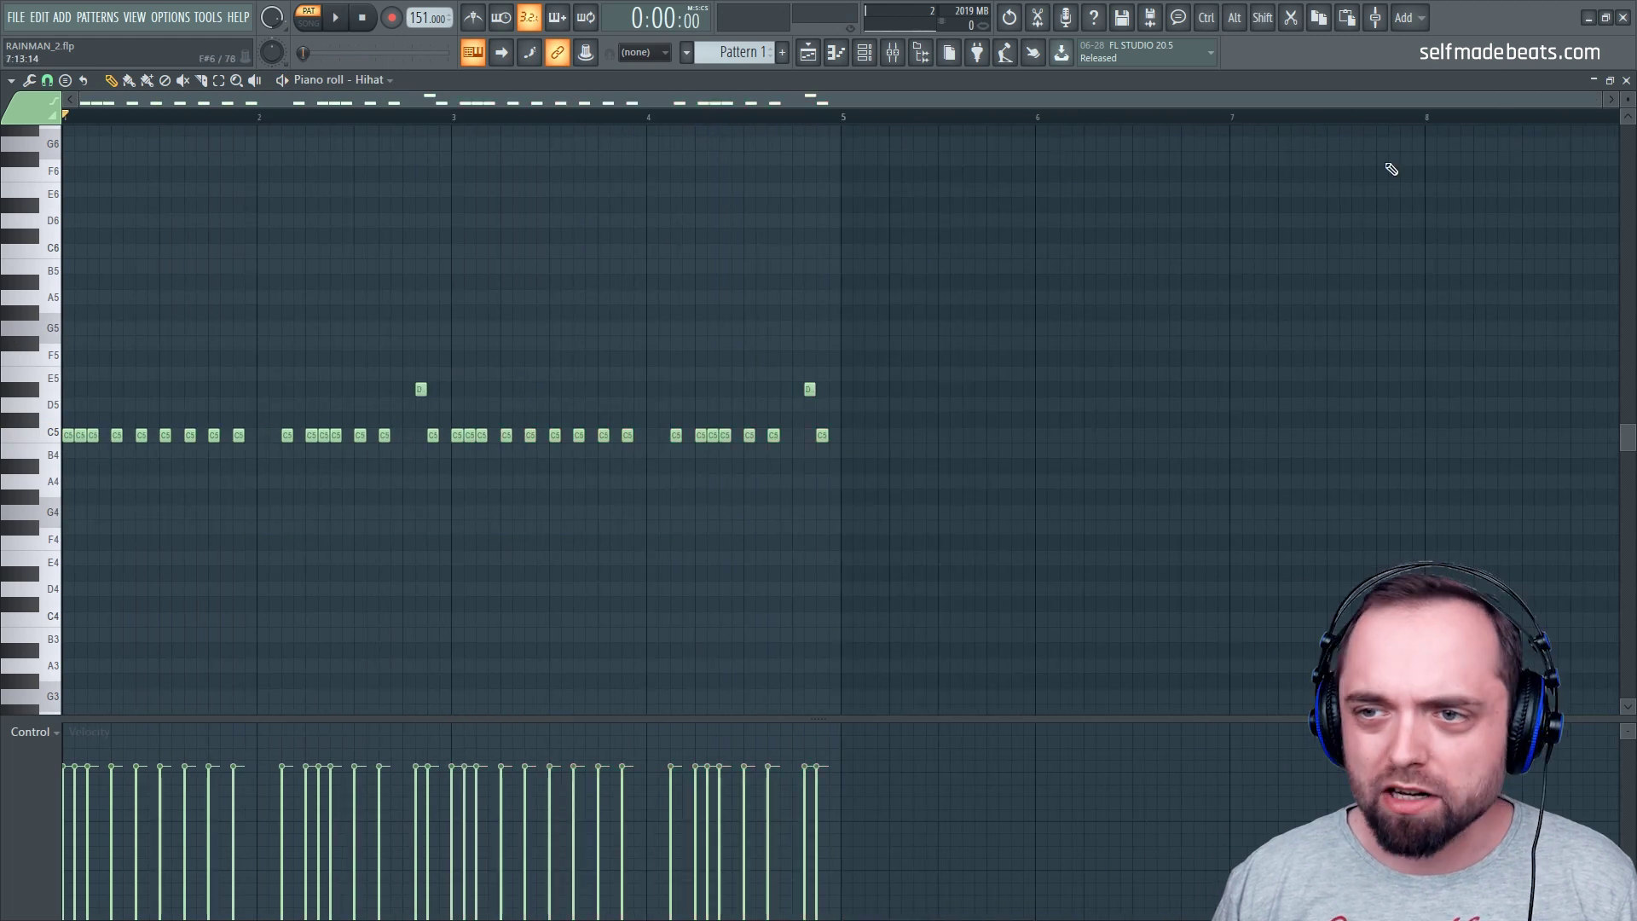
left_click(1625, 80)
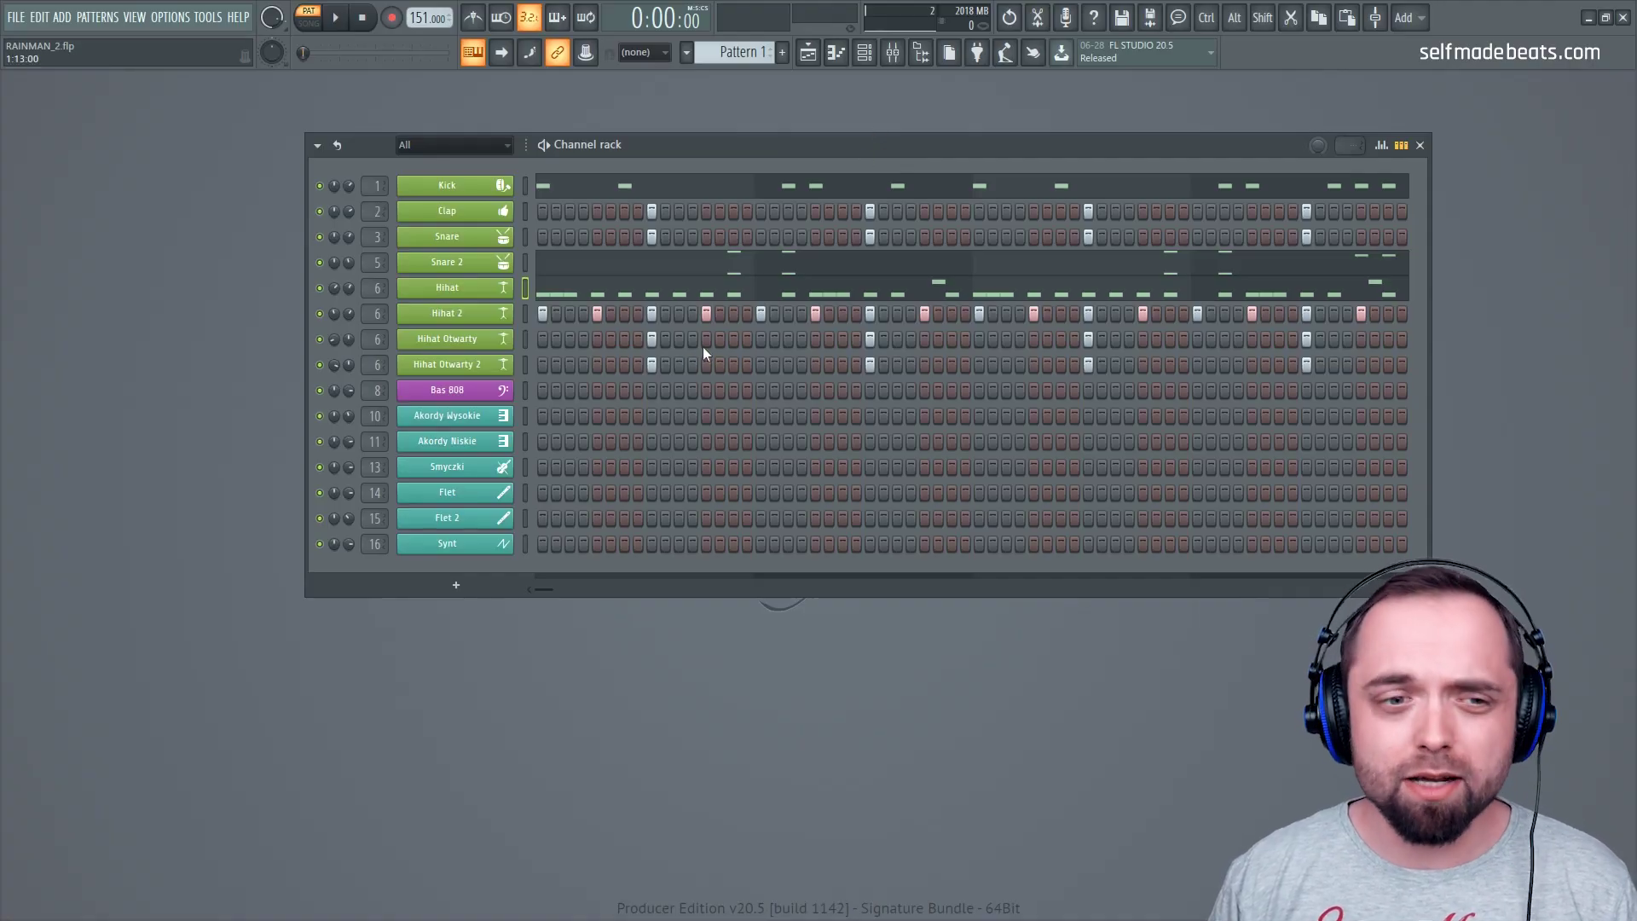
Open the Bas 808 channel's piano roll, draw an F4 note over the first 12 steps of bar 1 and play it back
right_click(498, 391)
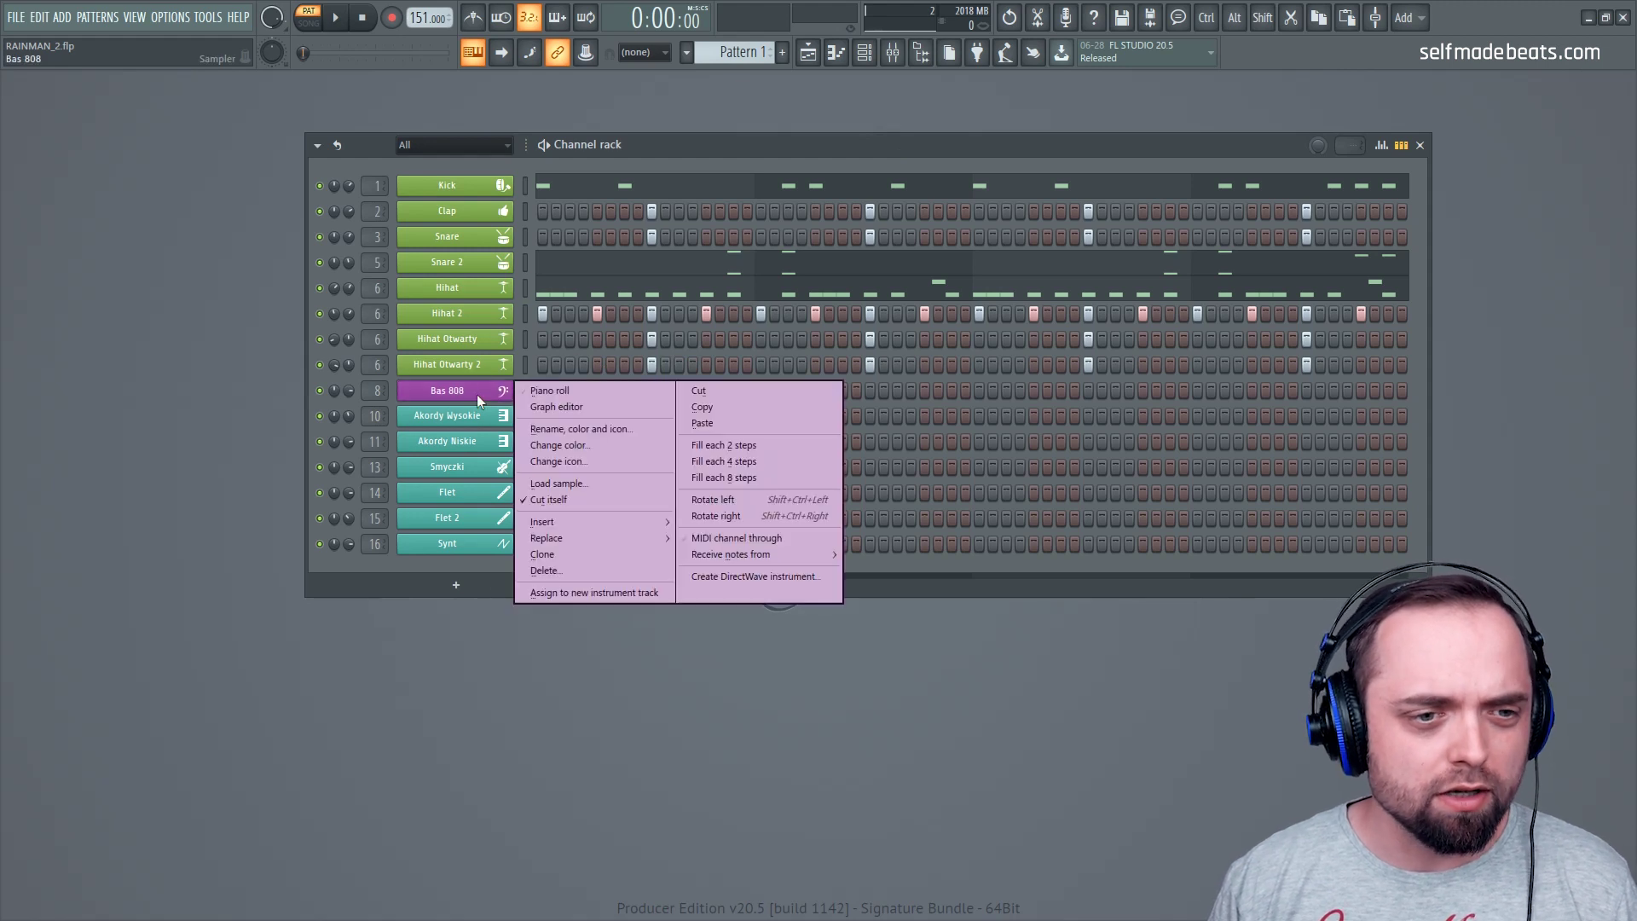
left_click(629, 391)
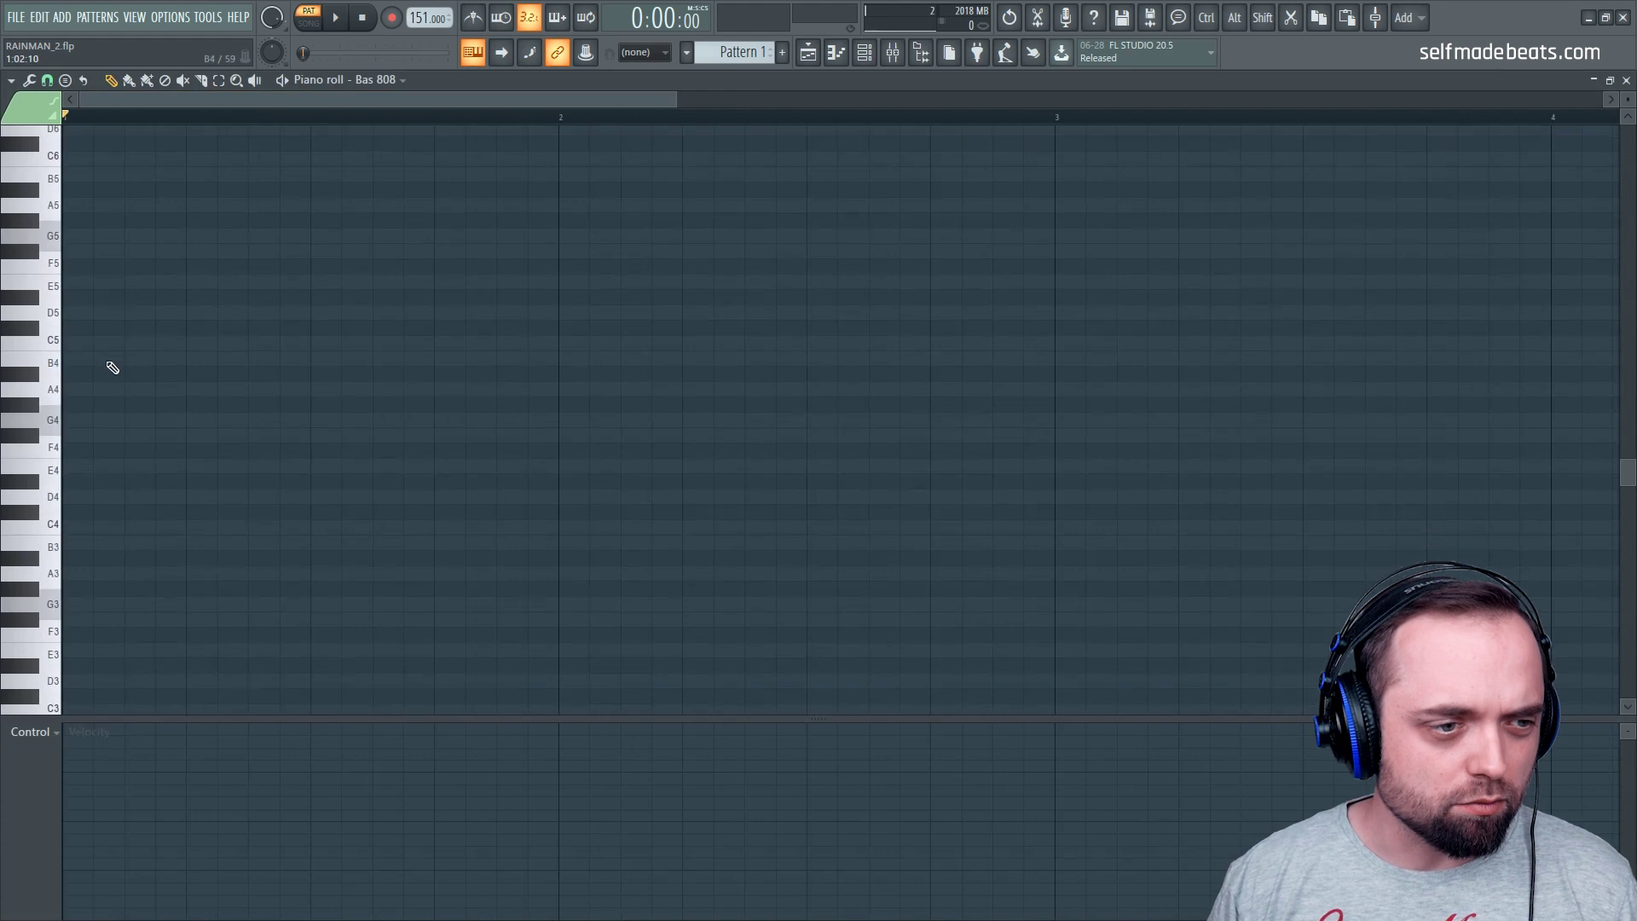
left_click(94, 450)
left_click_drag(125, 451, 435, 452)
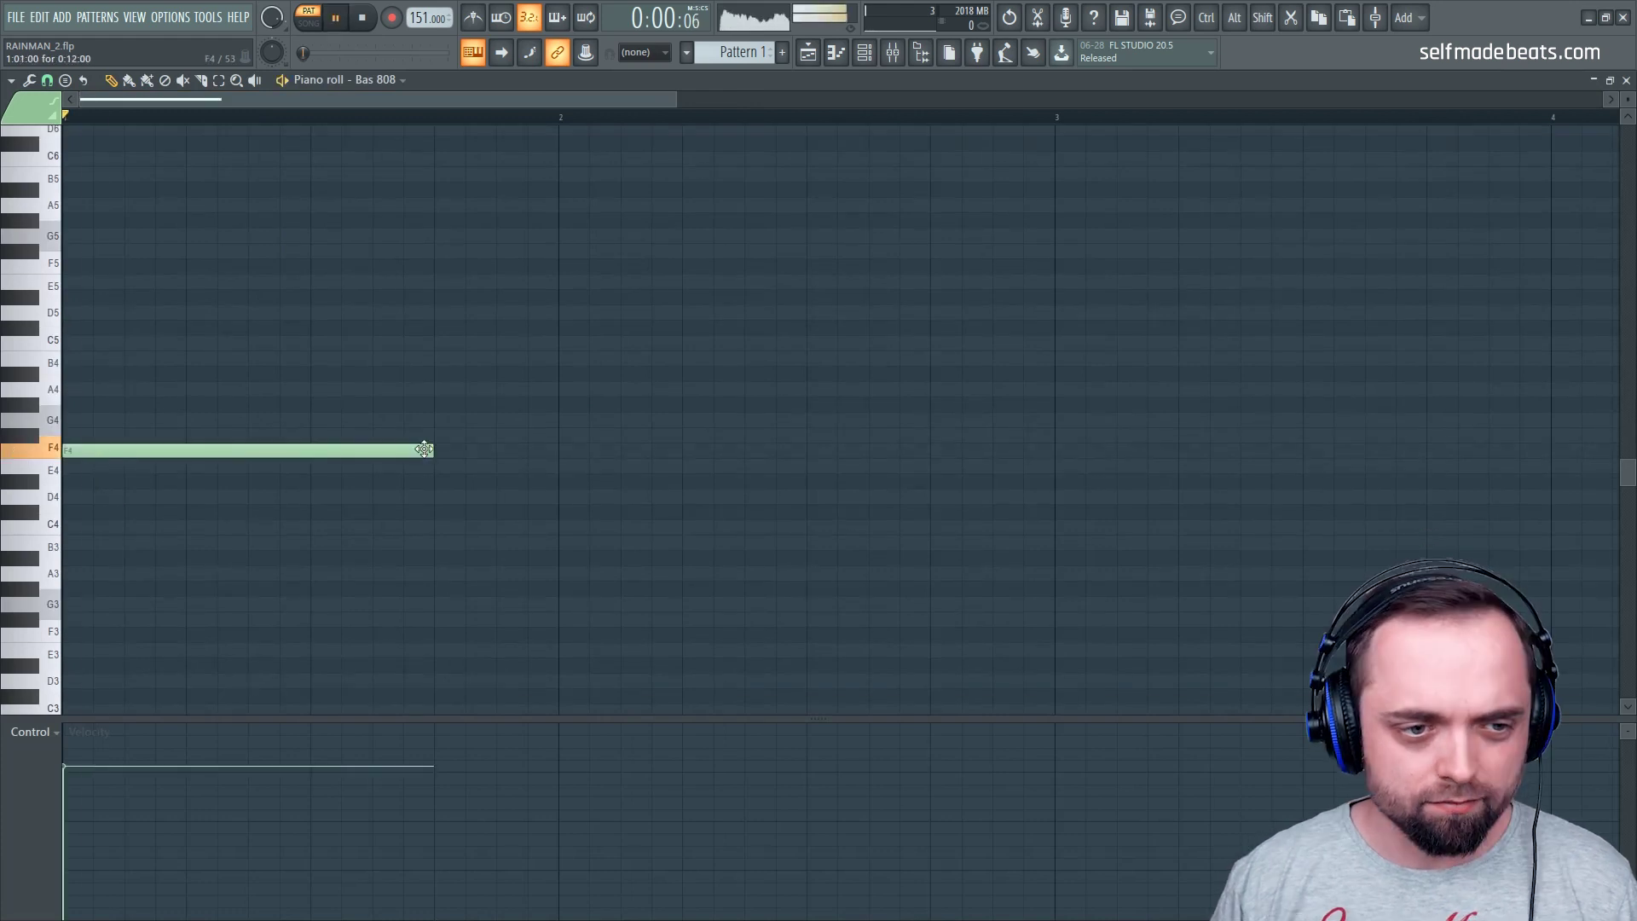
key("space")
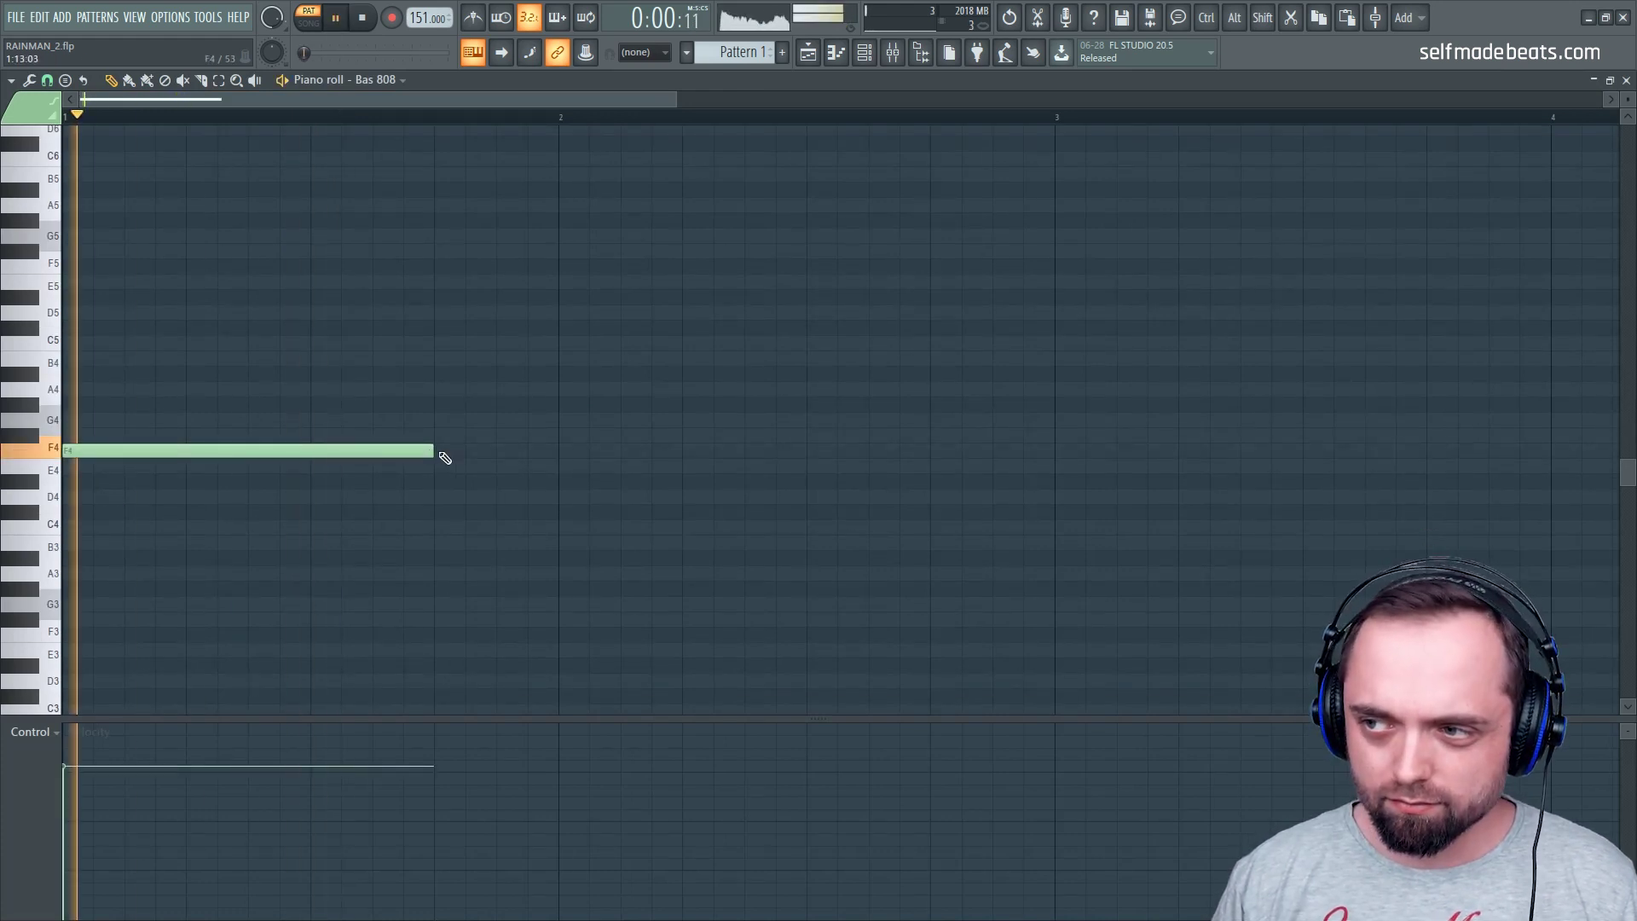
key("space")
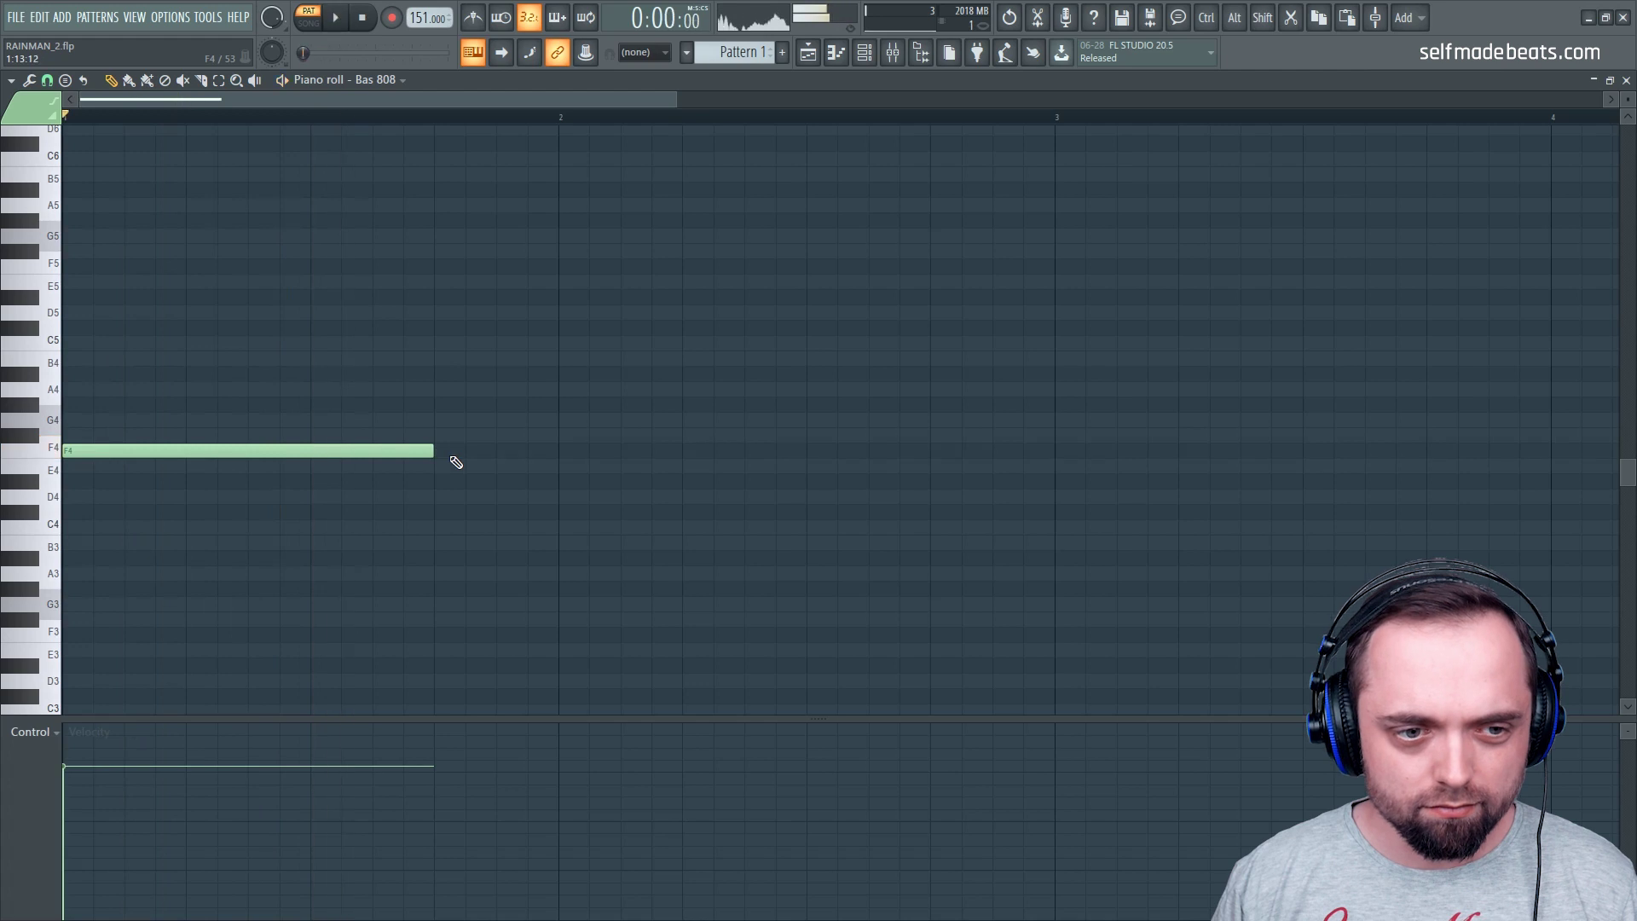
Extend the first F4 to 14 steps and add two-step F4 notes at step 15 of bar 1 and steps 1 and 3 of bar 2
left_click(528, 450)
key("space")
left_click_drag(898, 450, 480, 453)
key("space")
key("space")
key("space")
key("space")
left_click(575, 452)
left_click(655, 452)
key("space")
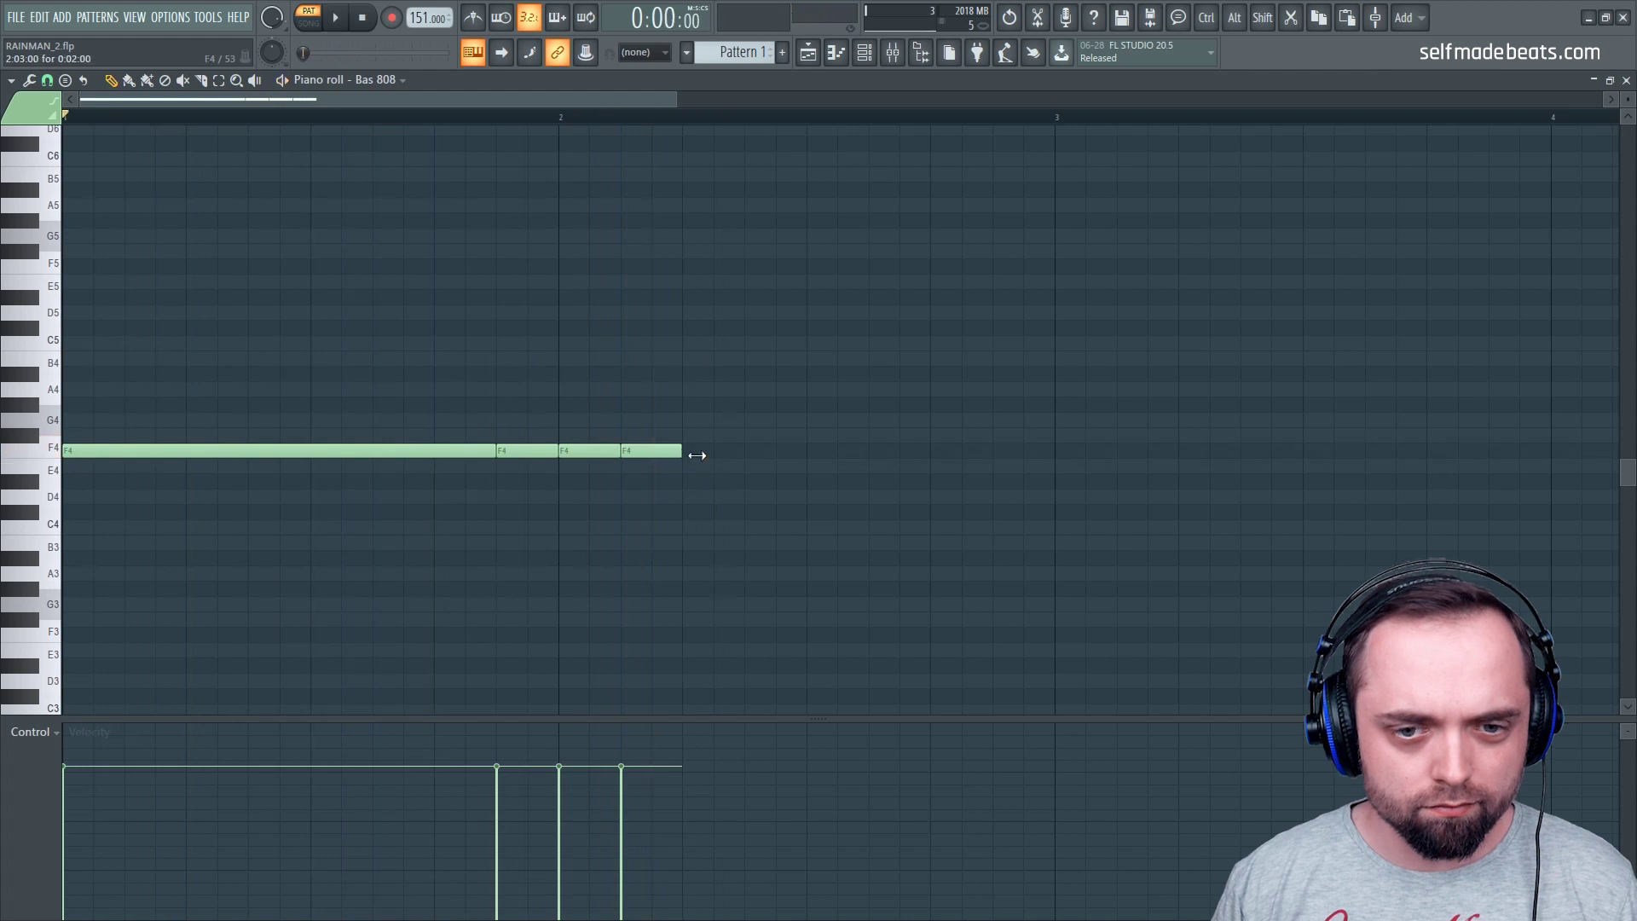
Stretch the last F4 note to the end of bar 2 and play the bass line
left_click_drag(696, 455, 1004, 493)
key("space")
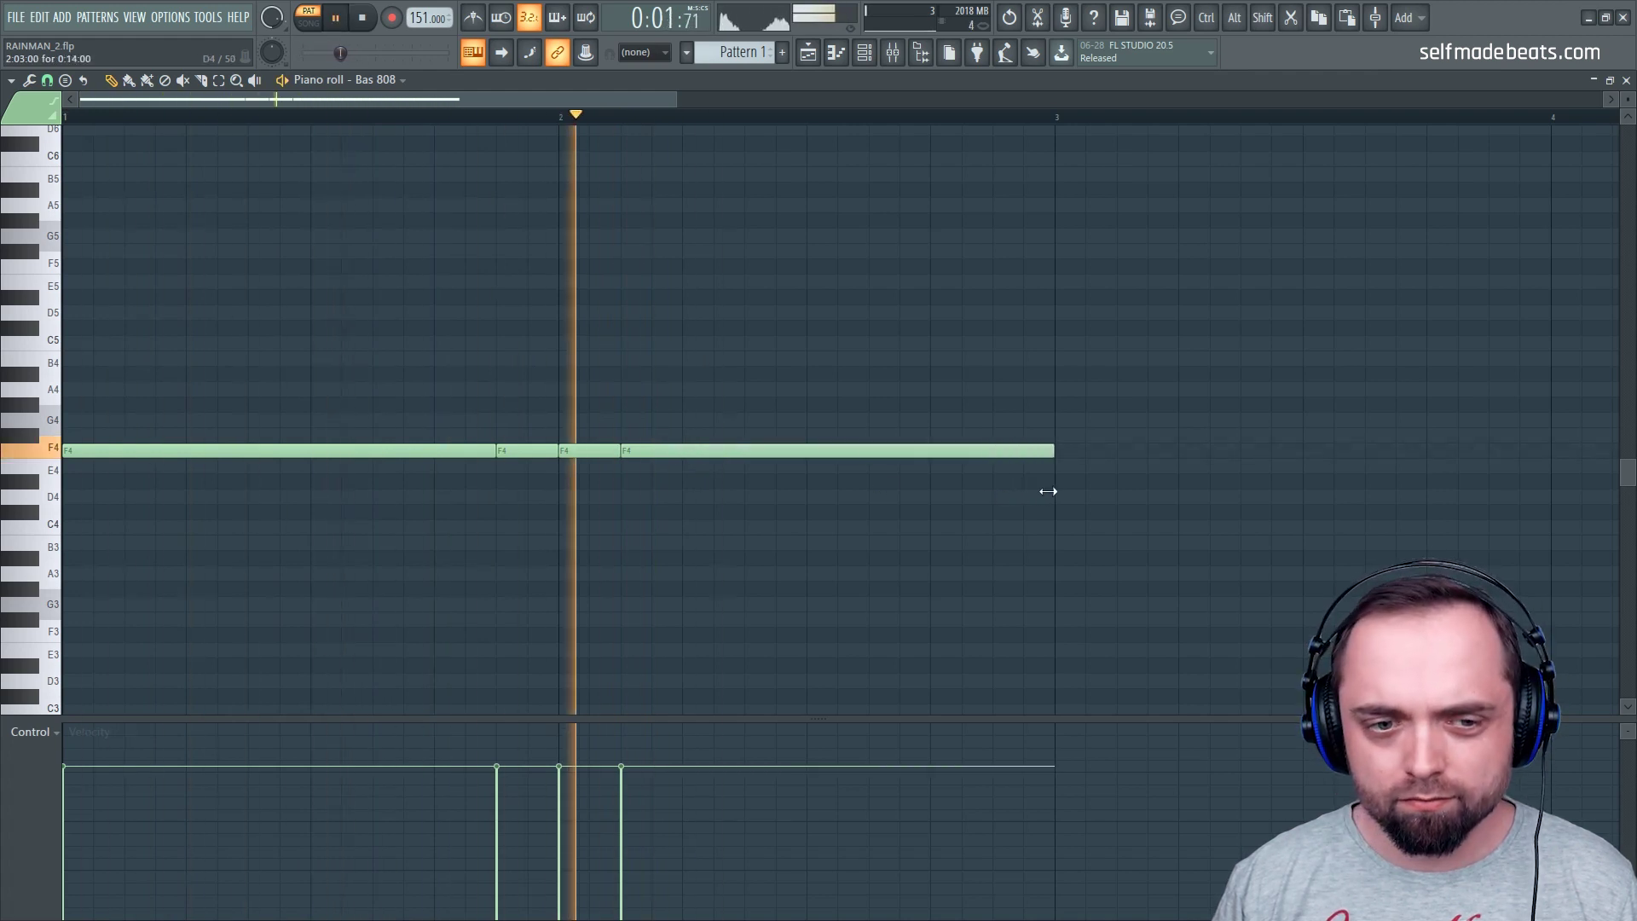
key("space")
Copy bar 1's two F4 bass notes to bar 3, raised to G#4, and play the line back
left_click_drag(523, 559, 201, 369)
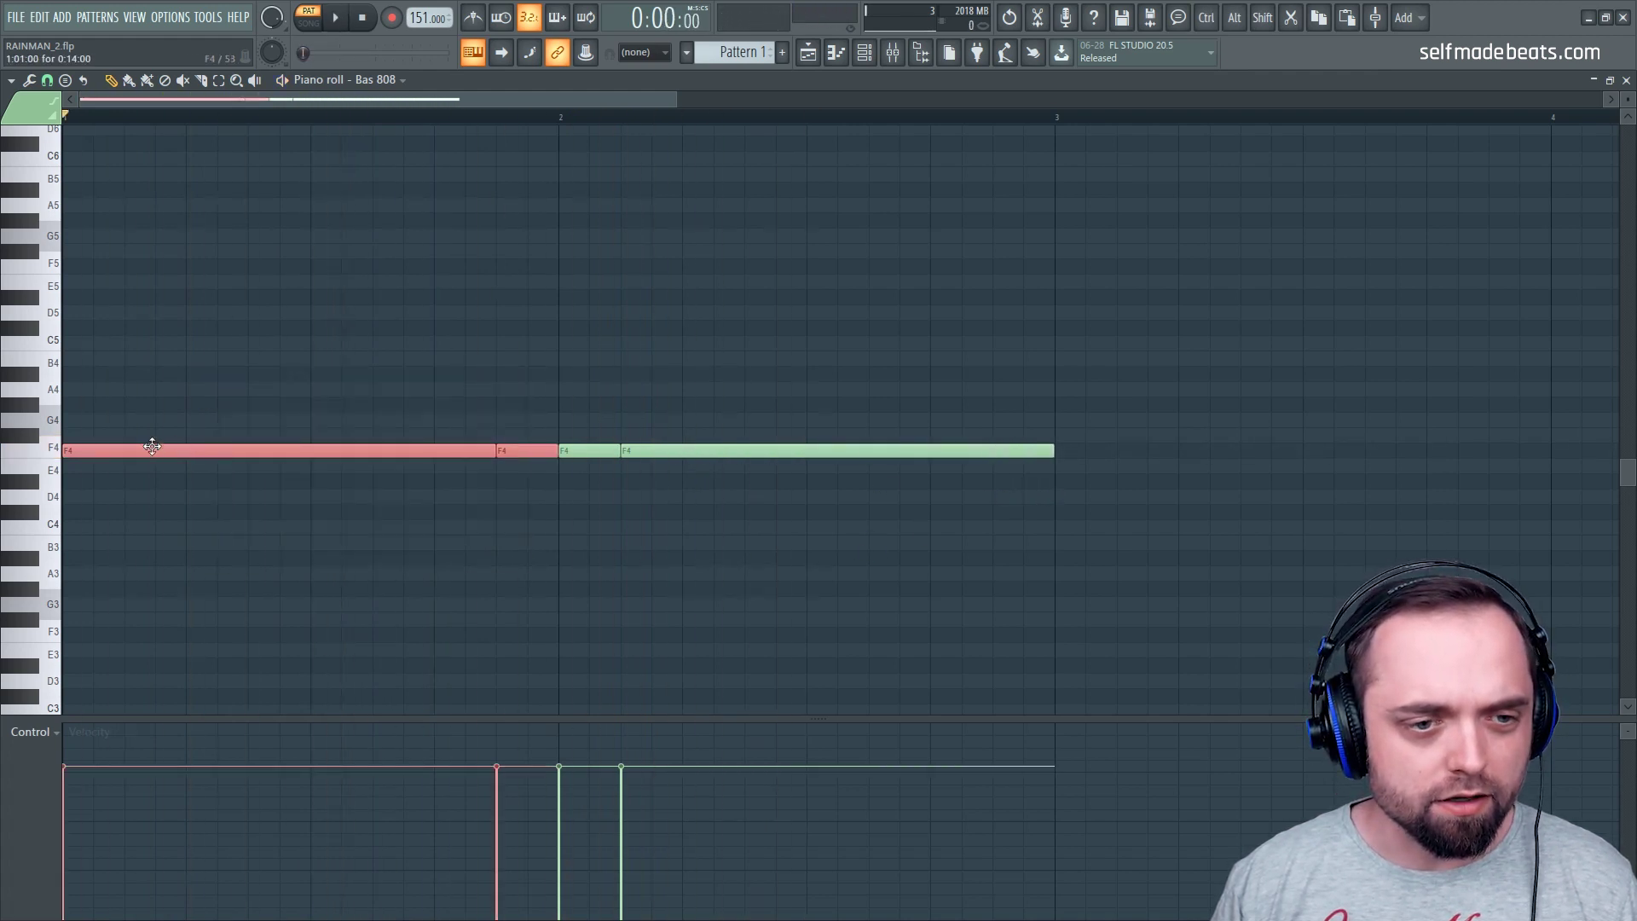
left_click(550, 554)
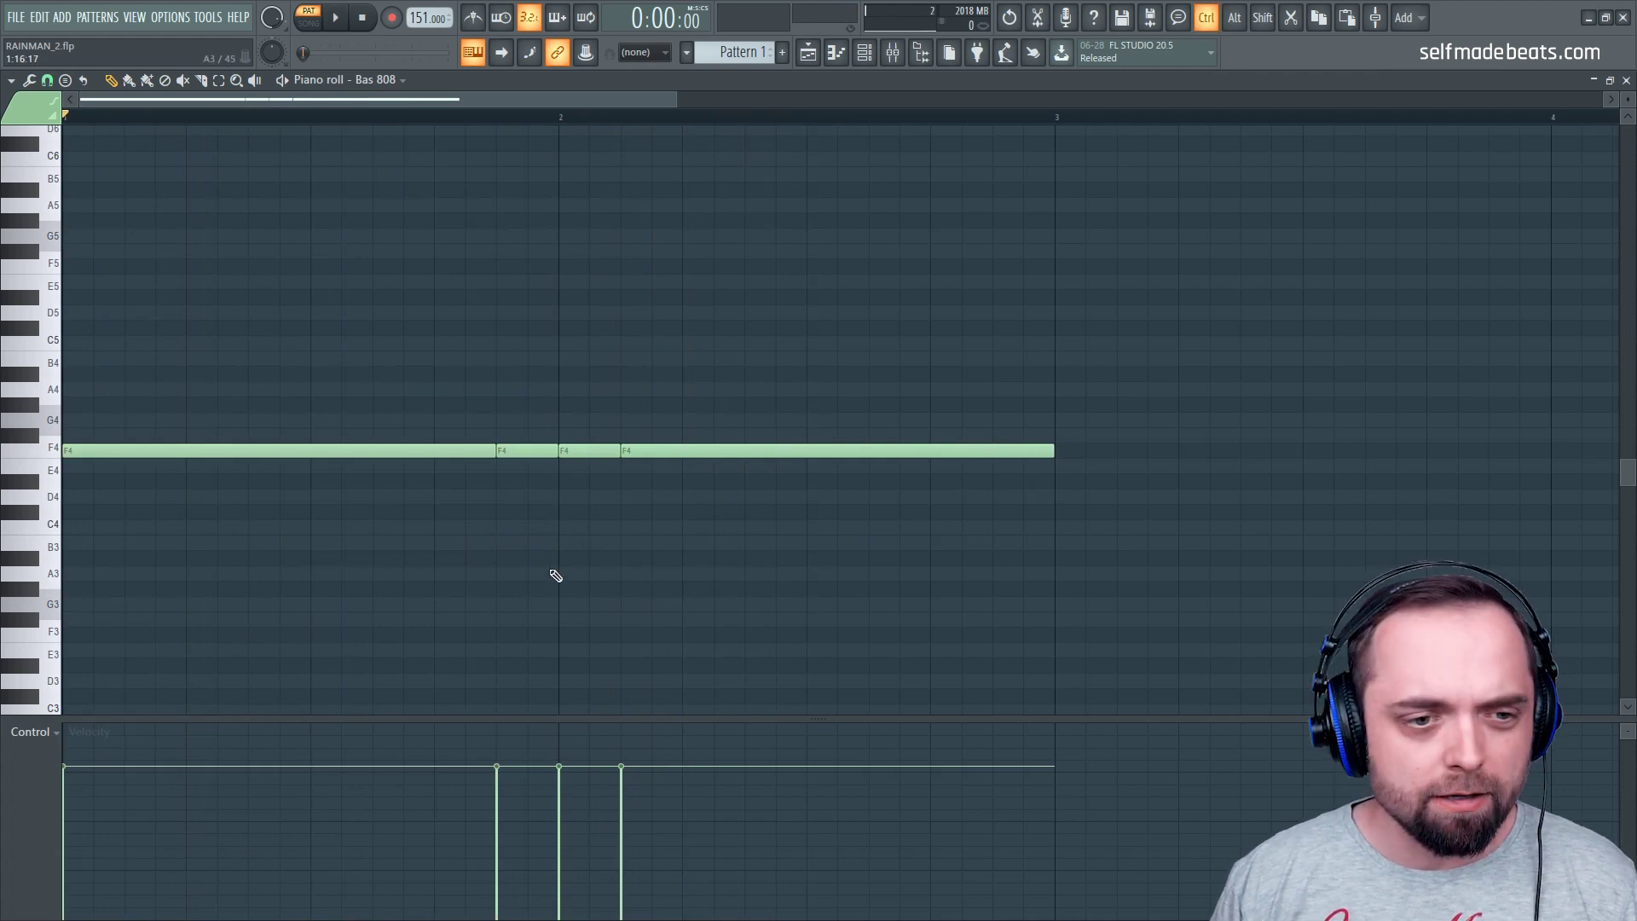
left_click_drag(554, 573, 65, 383)
left_click_drag(106, 444, 1099, 398)
key("space")
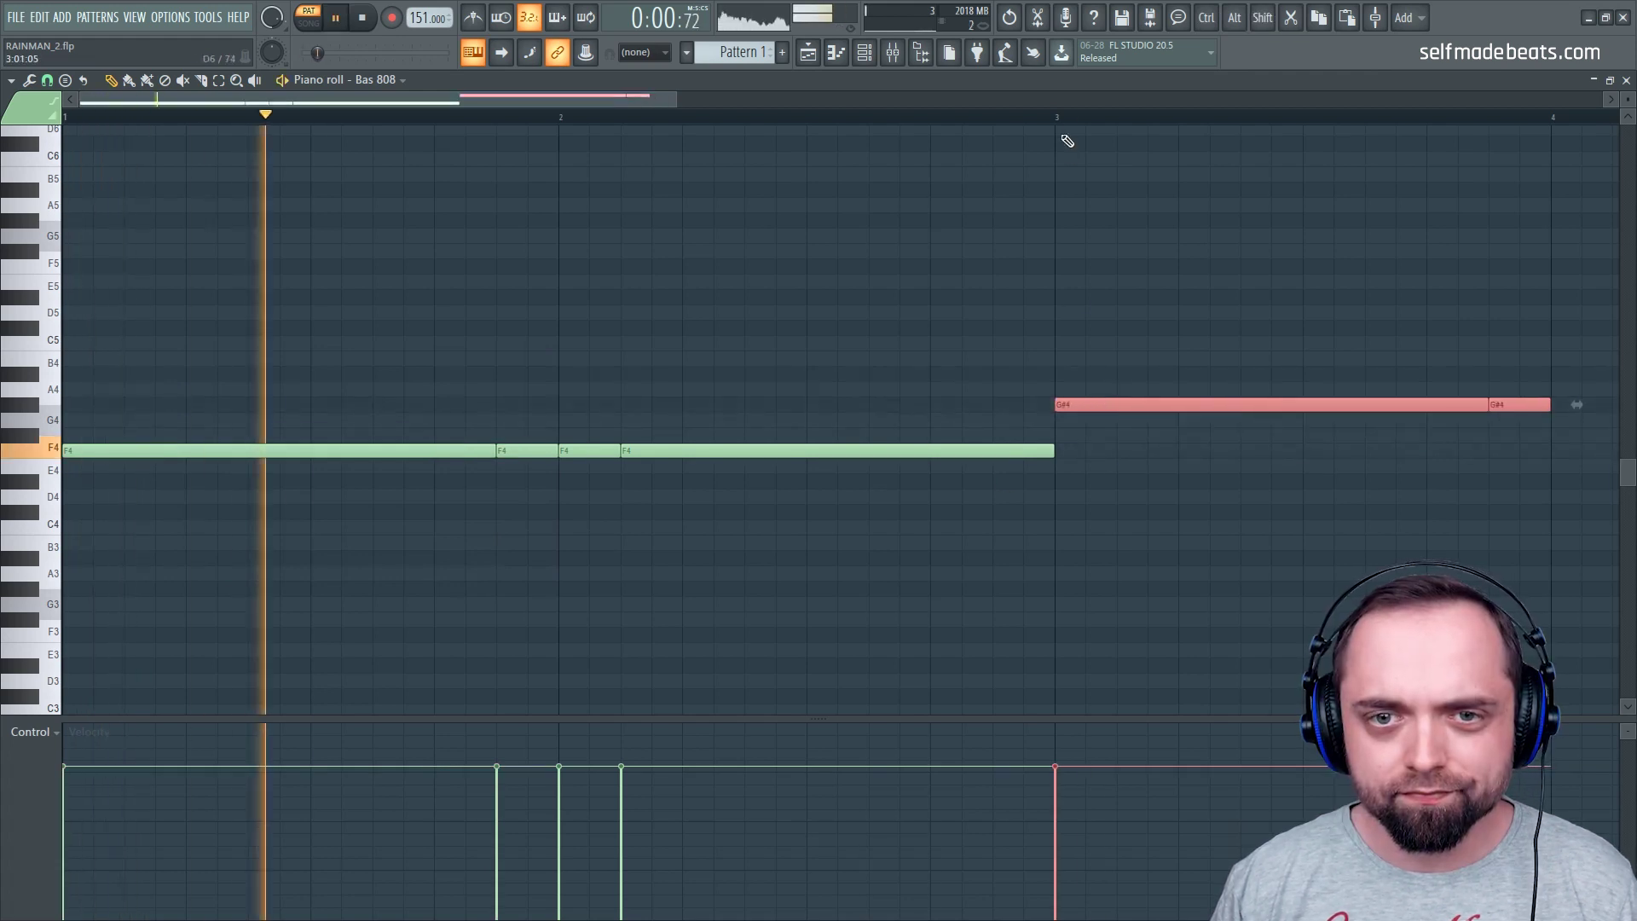
scroll(1071, 124, "down", 1)
scroll(1071, 125, "down", 1)
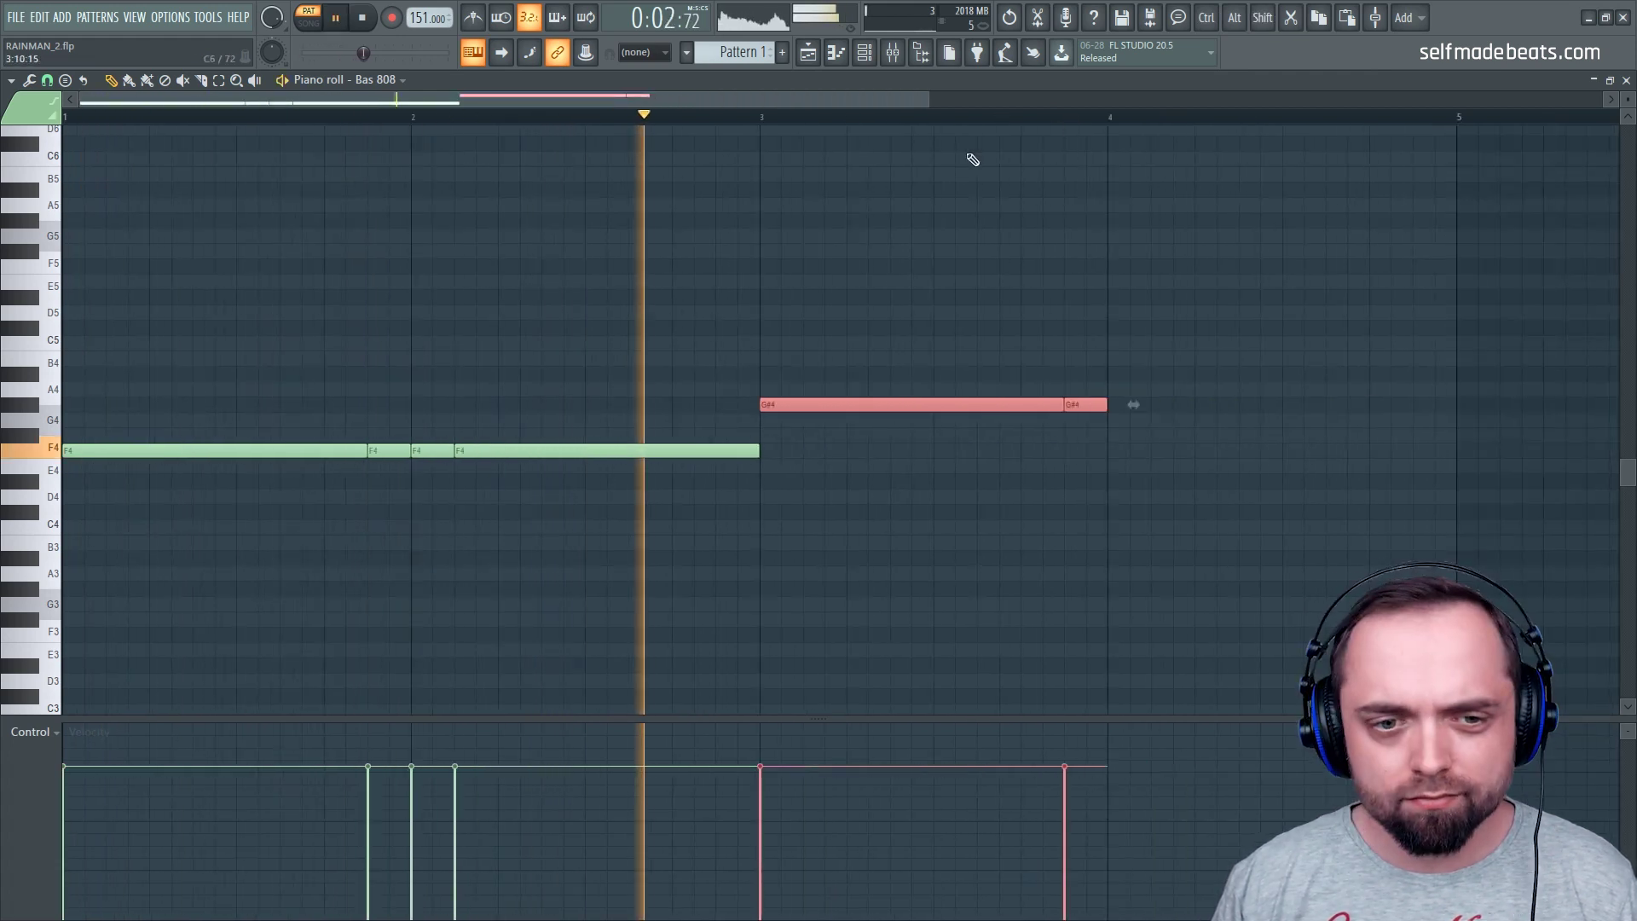
left_click(1112, 402)
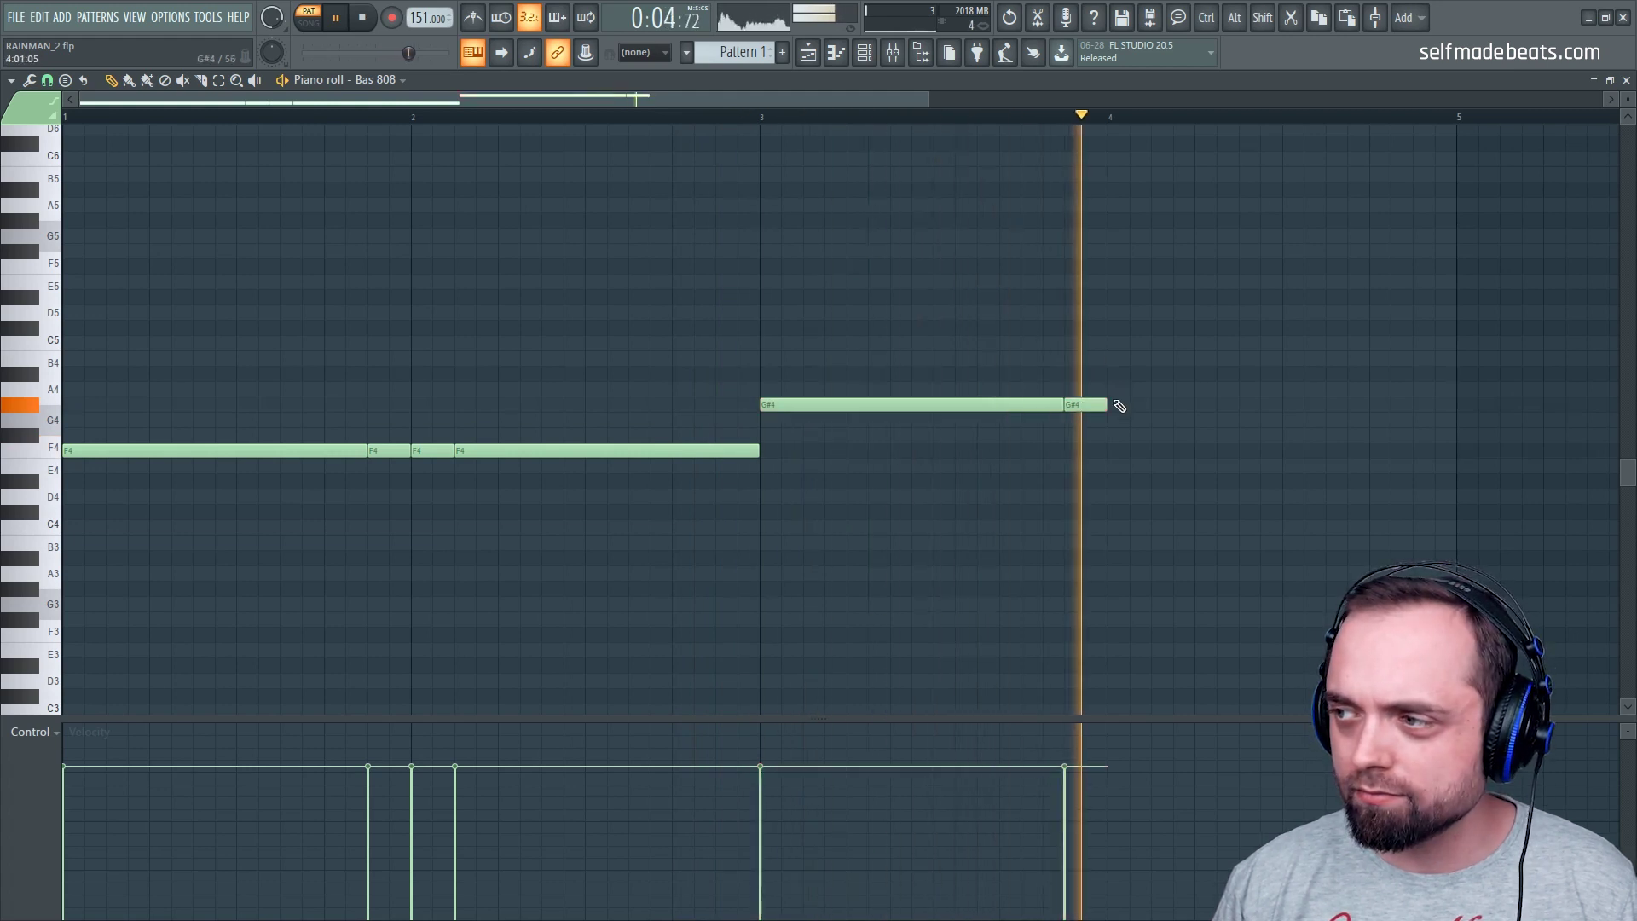
Shorten bar 3's long G#4 to 12 steps and add a two-step G#4 at step 13 of that bar
key("space")
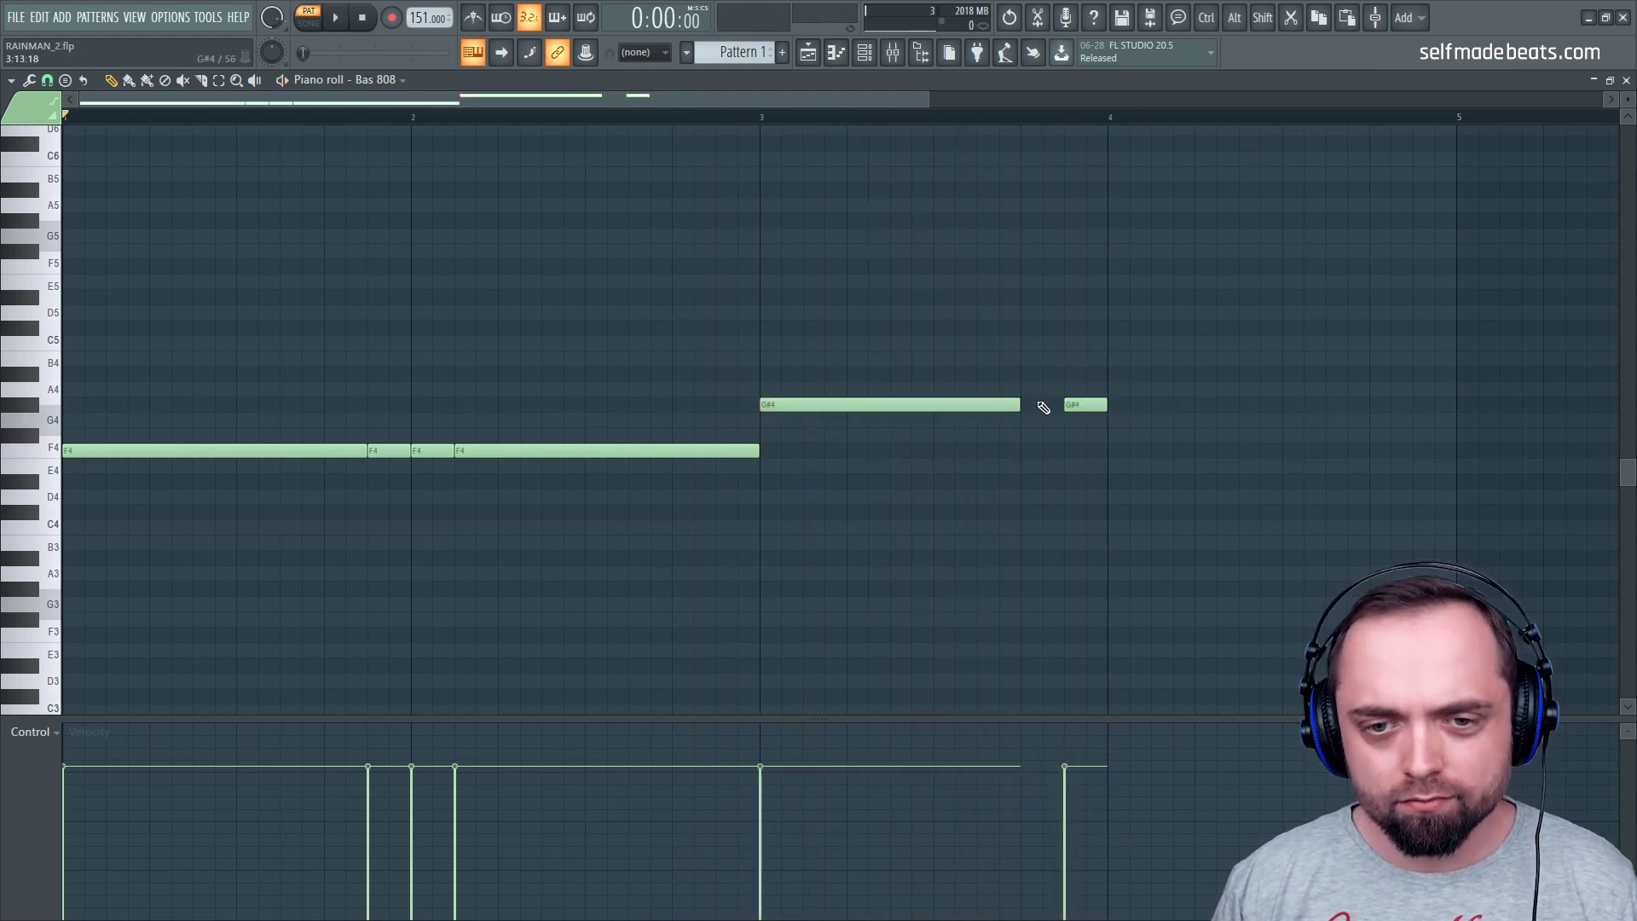
left_click(1038, 404)
key("space")
right_click(1133, 403)
key("space")
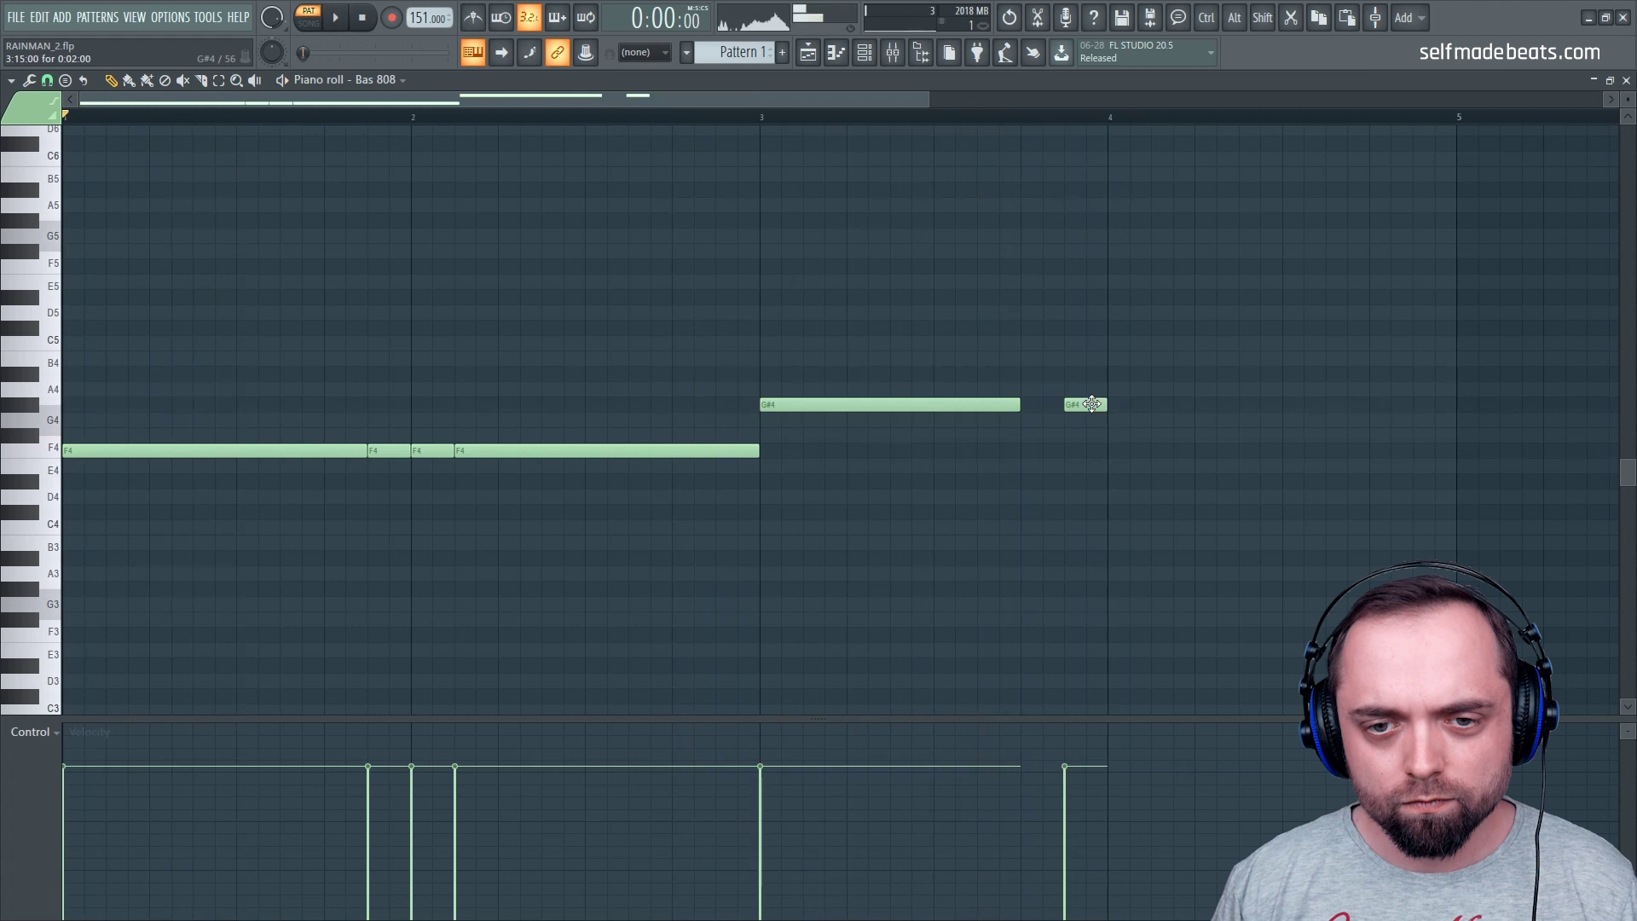
left_click(1031, 406)
Add a G4 note filling all of bar 4, play back the bass line and close its piano roll
left_click(1117, 421)
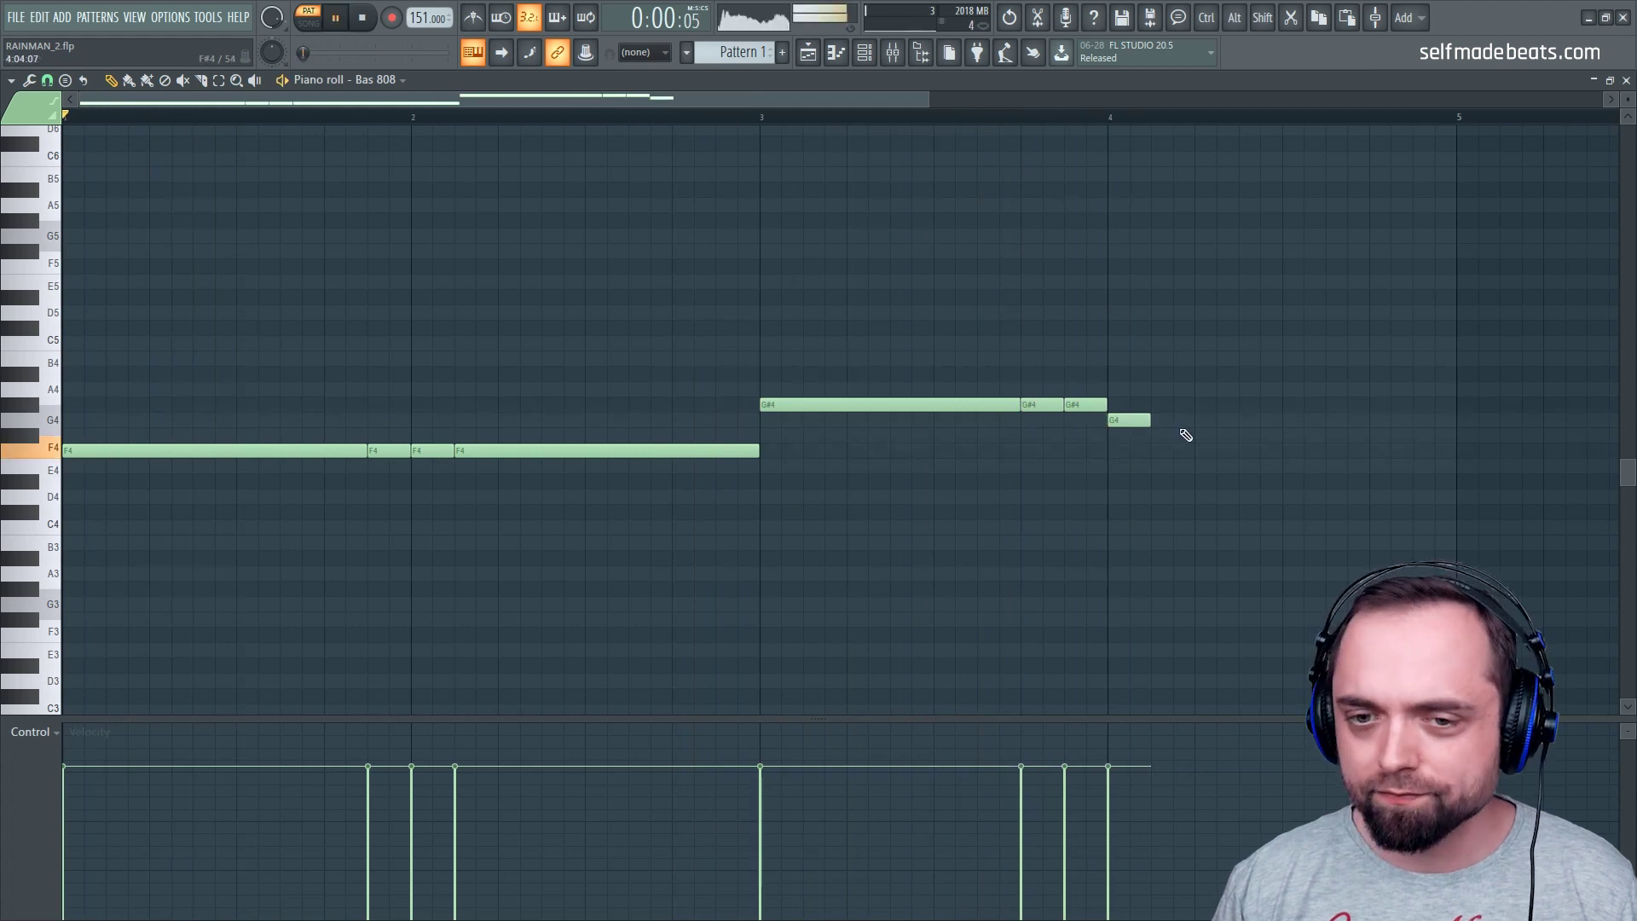
key("space")
left_click_drag(1153, 422, 1454, 443)
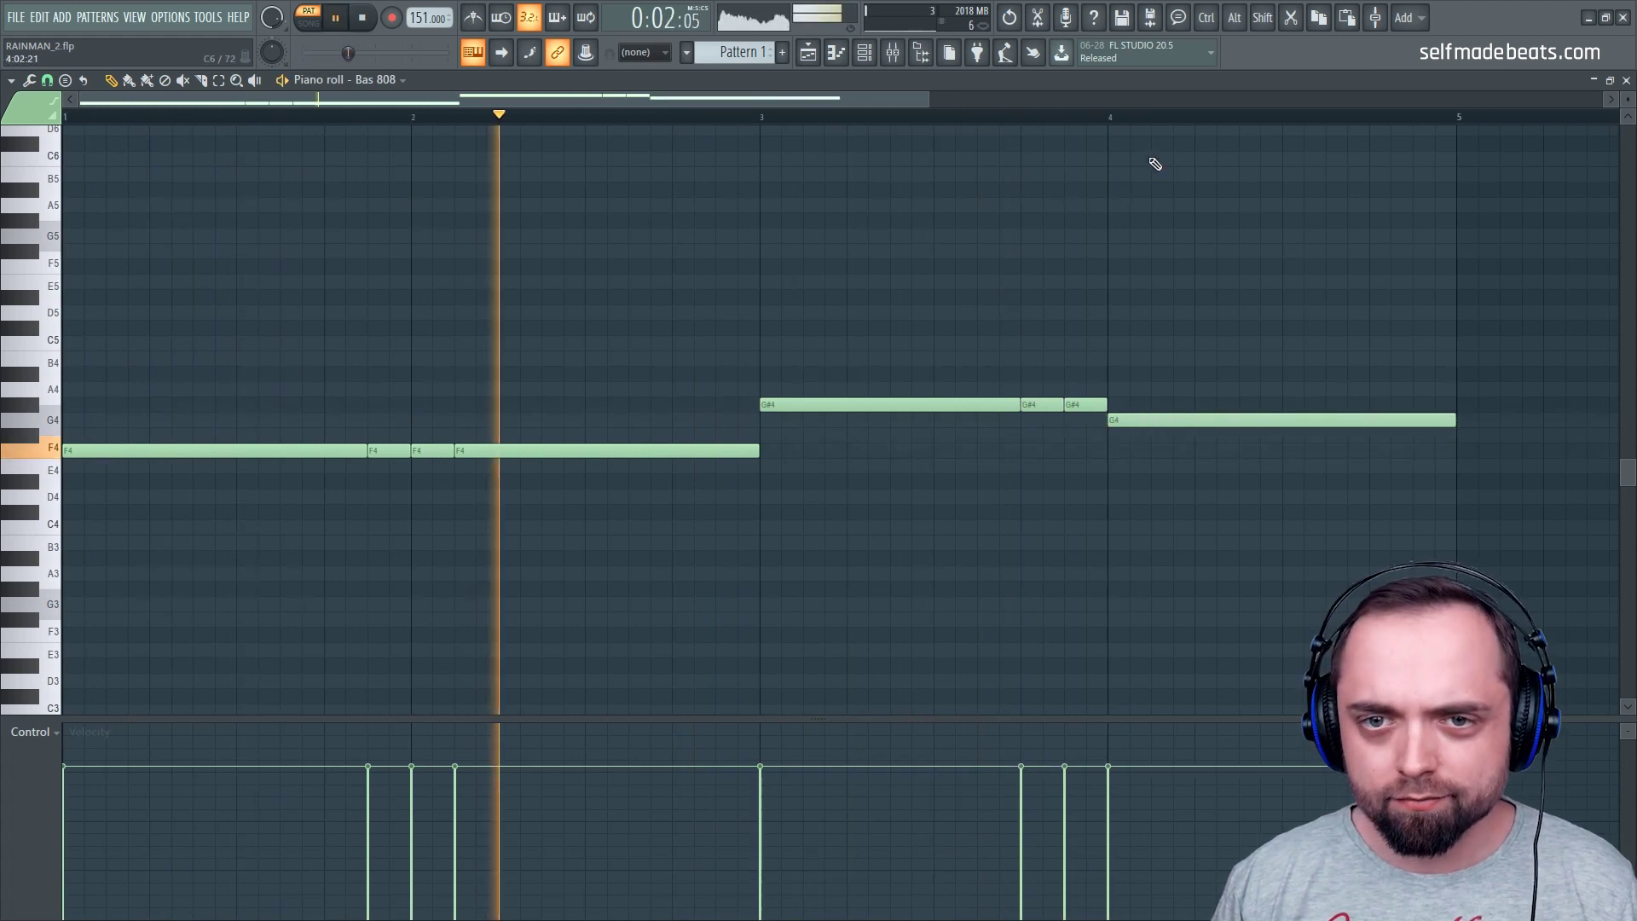
scroll(1118, 120, "down", 2)
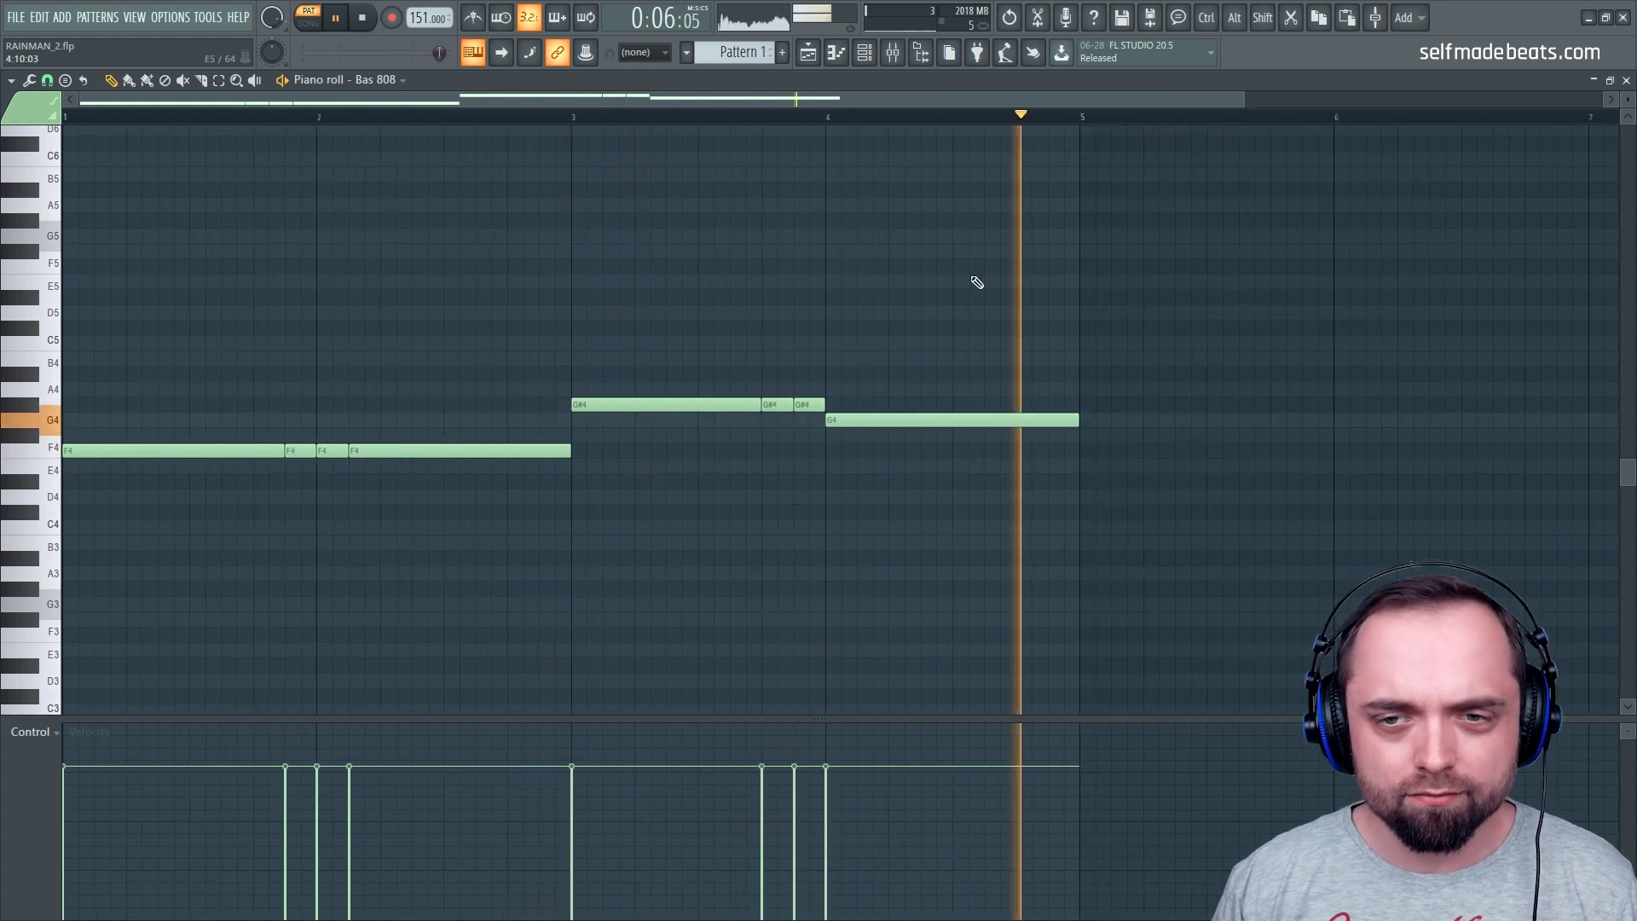
key("space")
left_click(1626, 81)
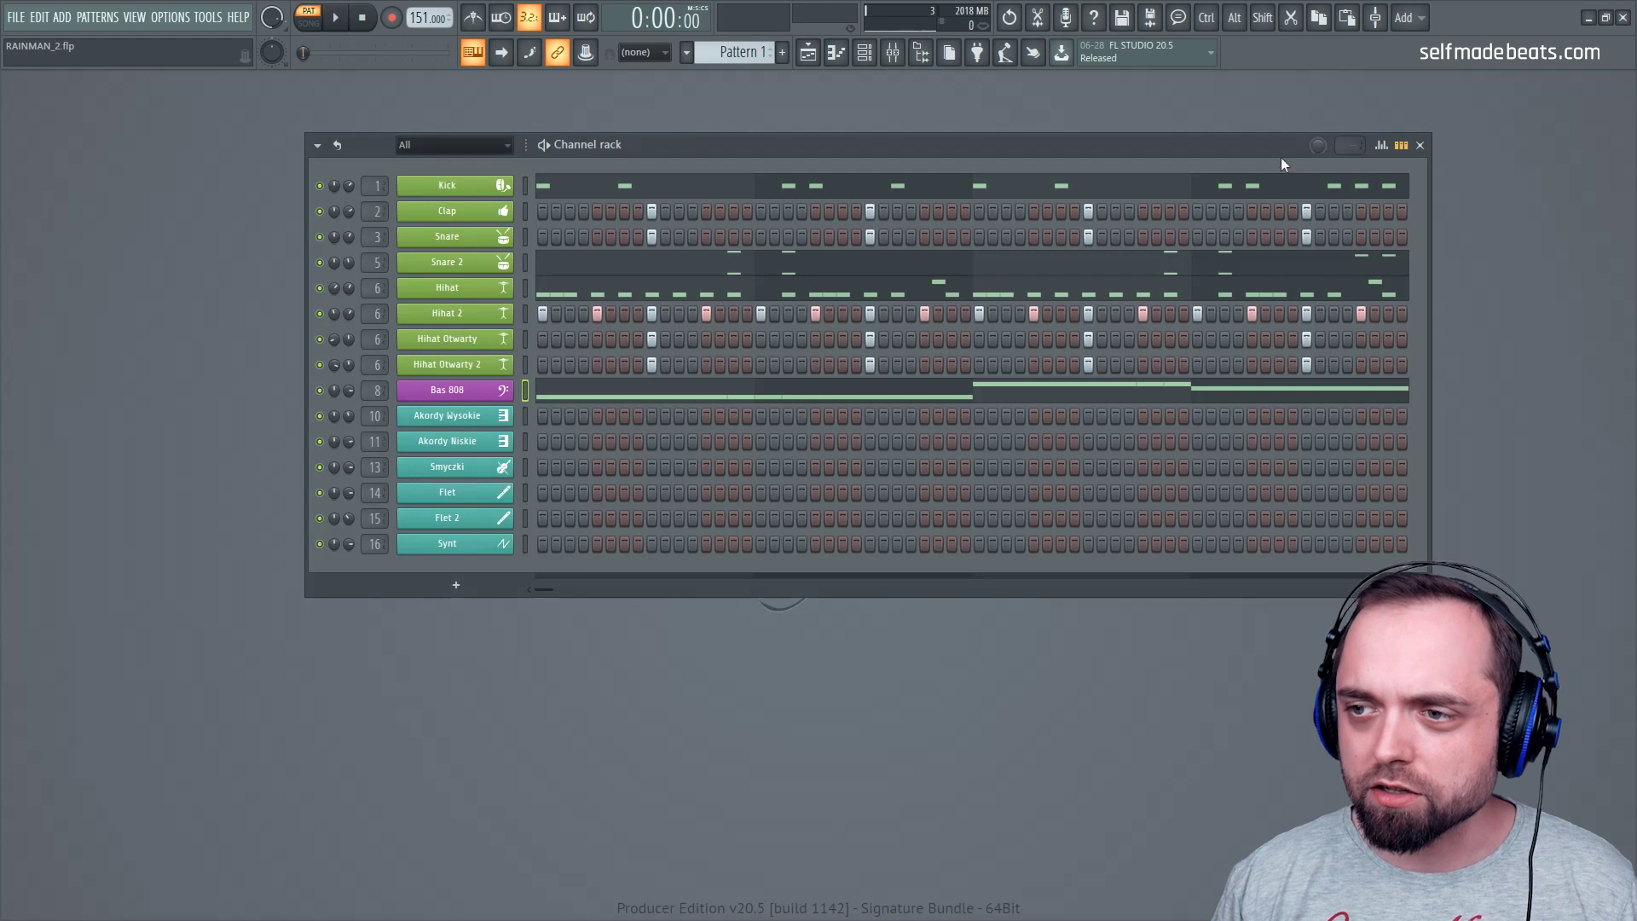
Open the Akordy Wysokie channel's piano roll and draw 14-step E5 and C5 notes from the start of bar 1
left_click(610, 390)
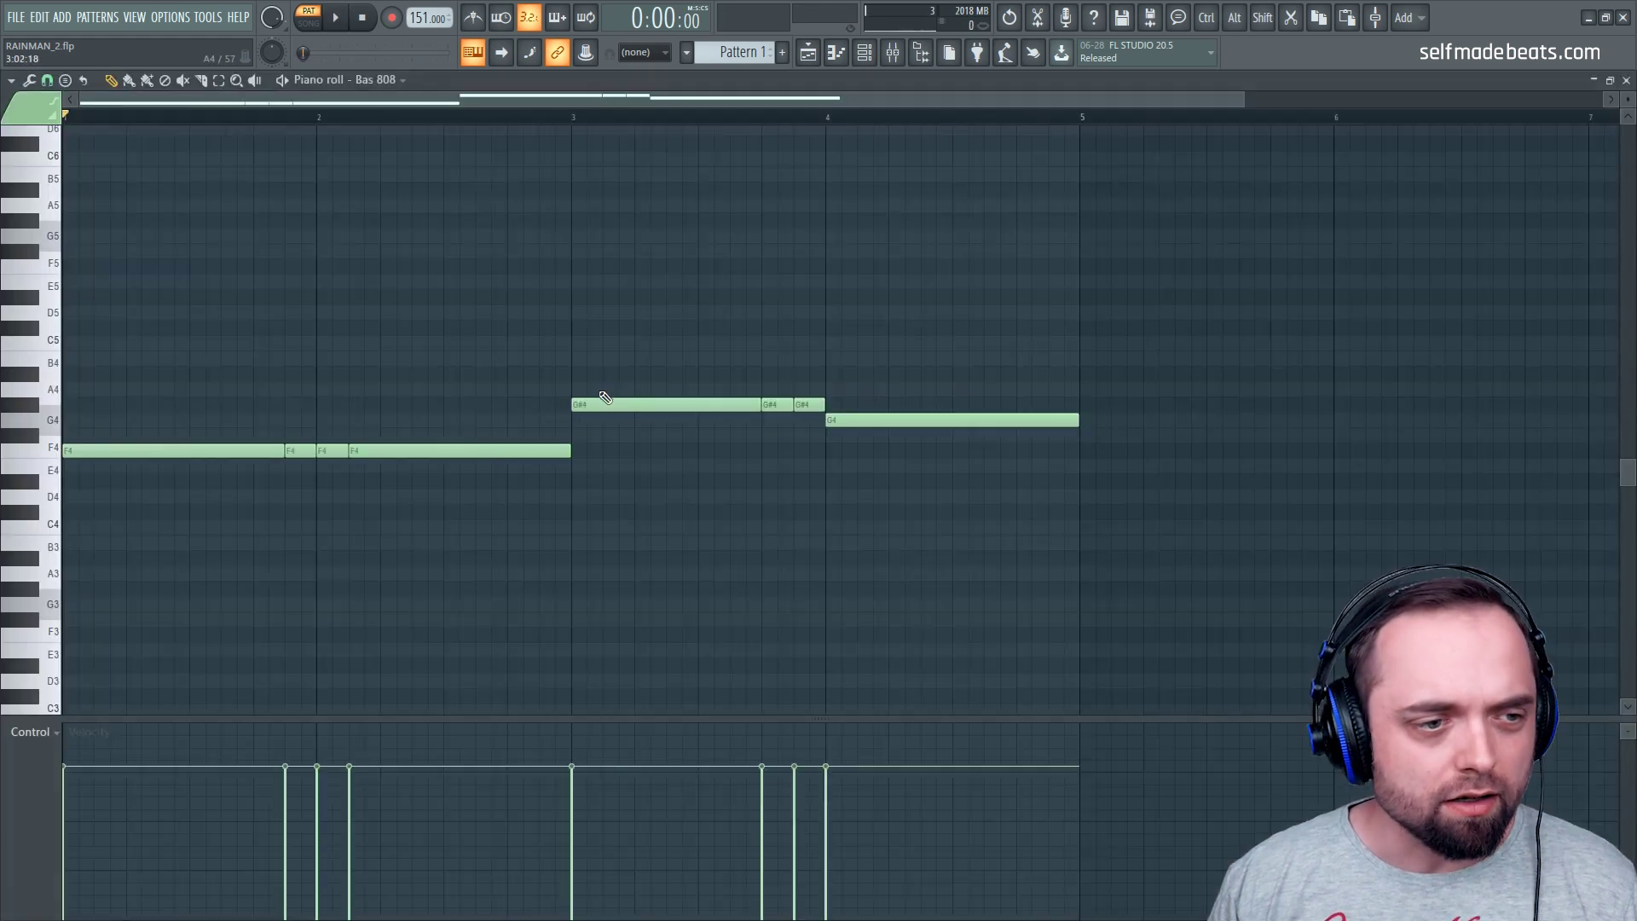
left_click(1625, 80)
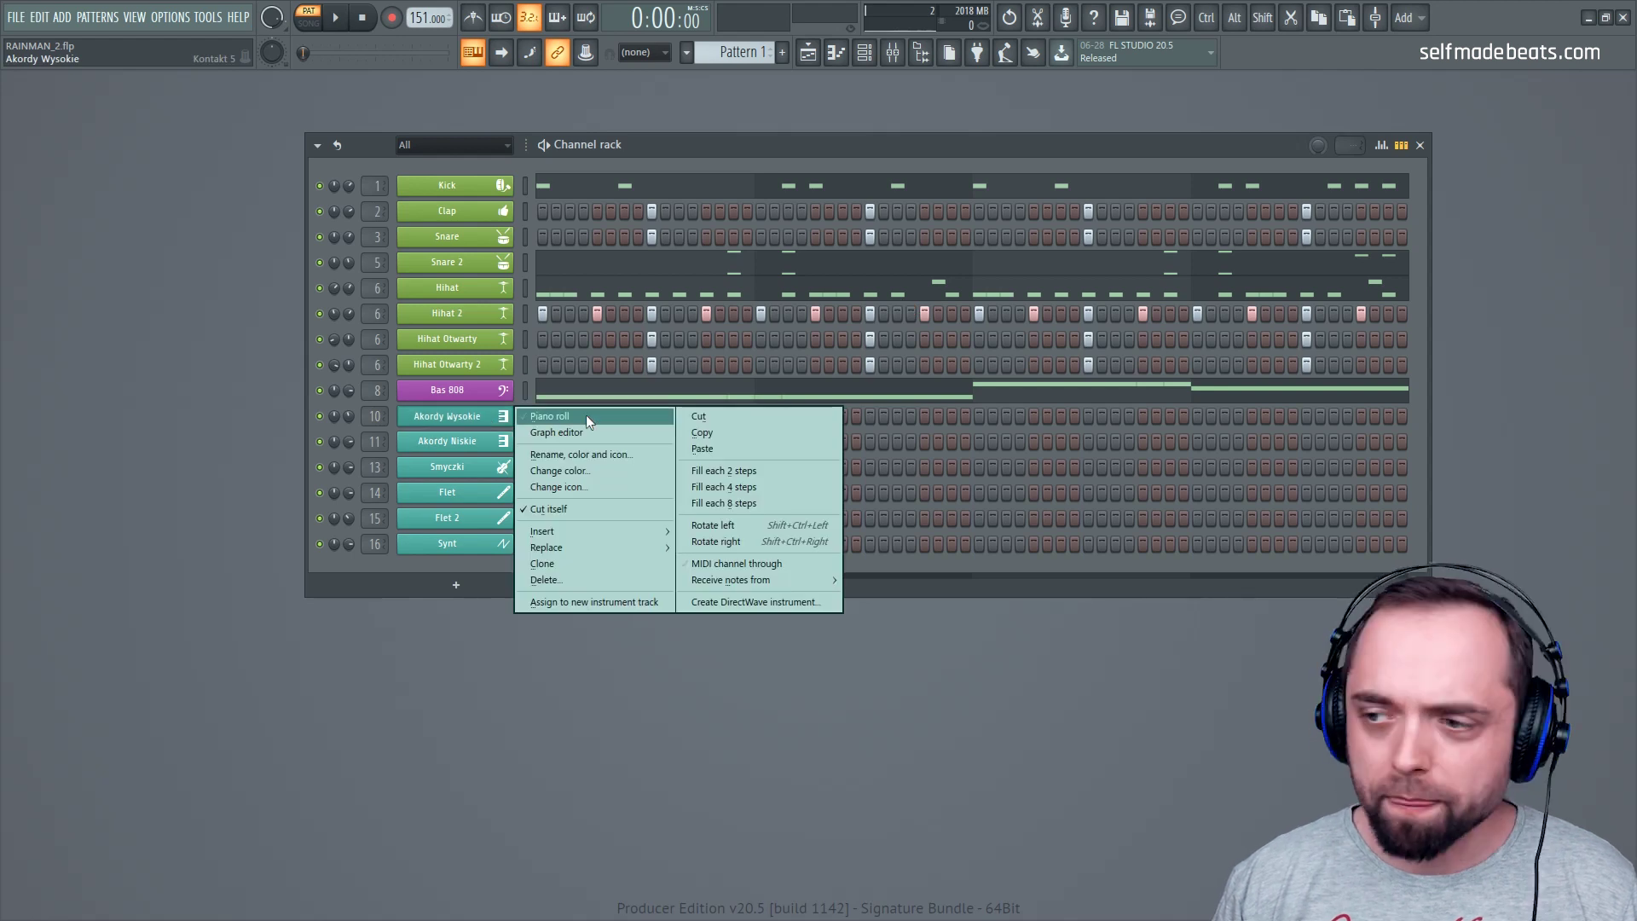
left_click(585, 416)
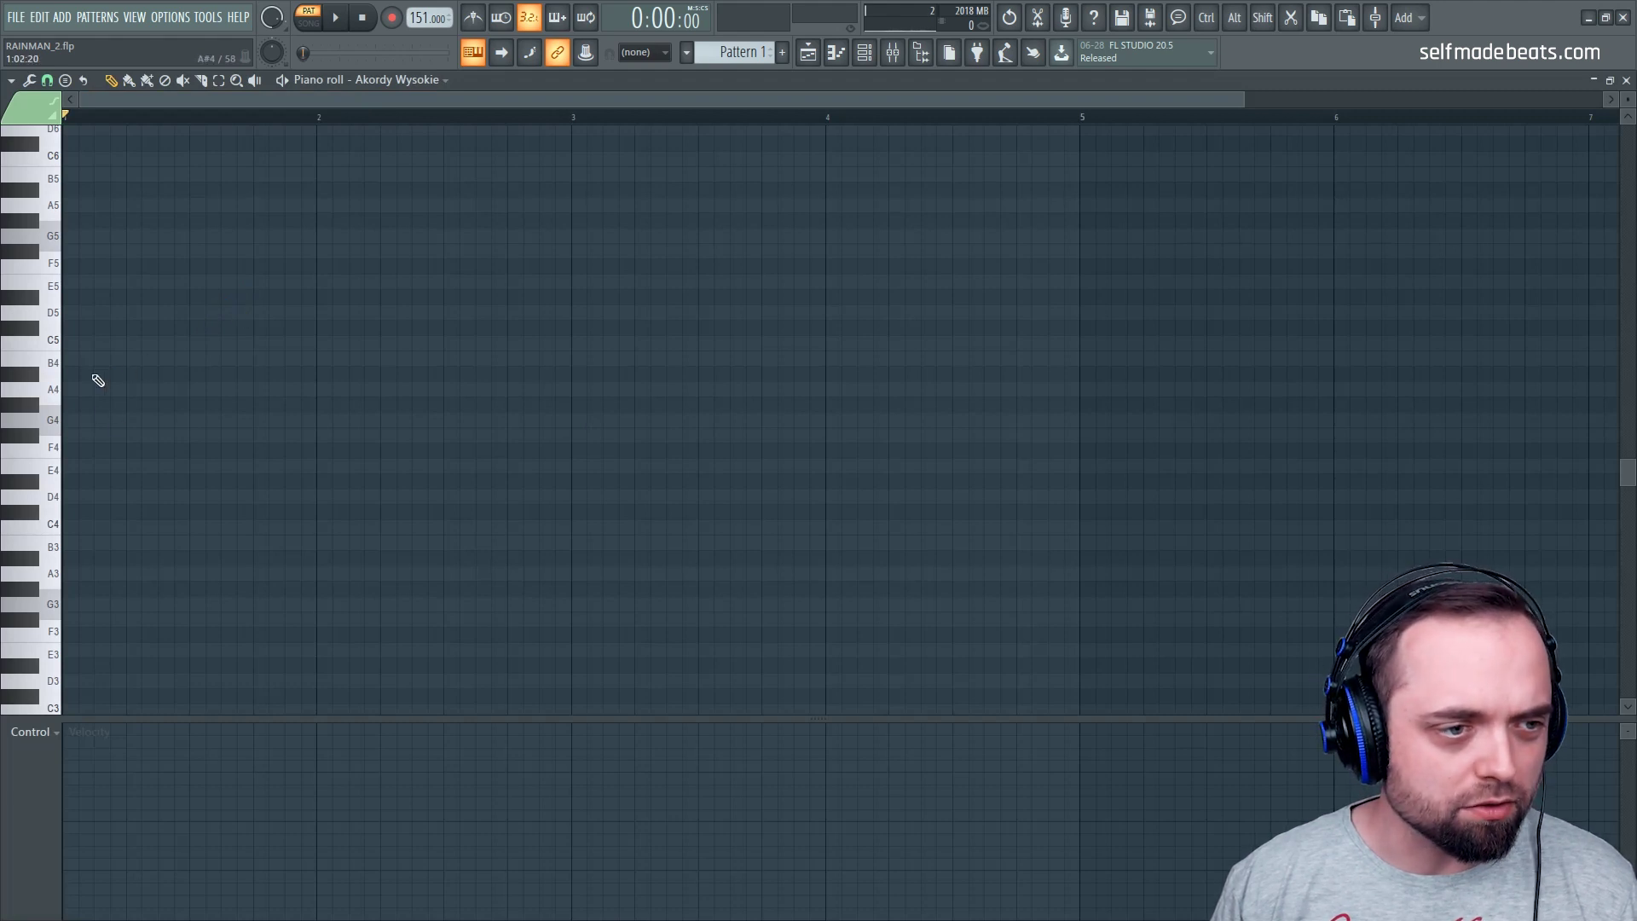
scroll(113, 428, "up", 1)
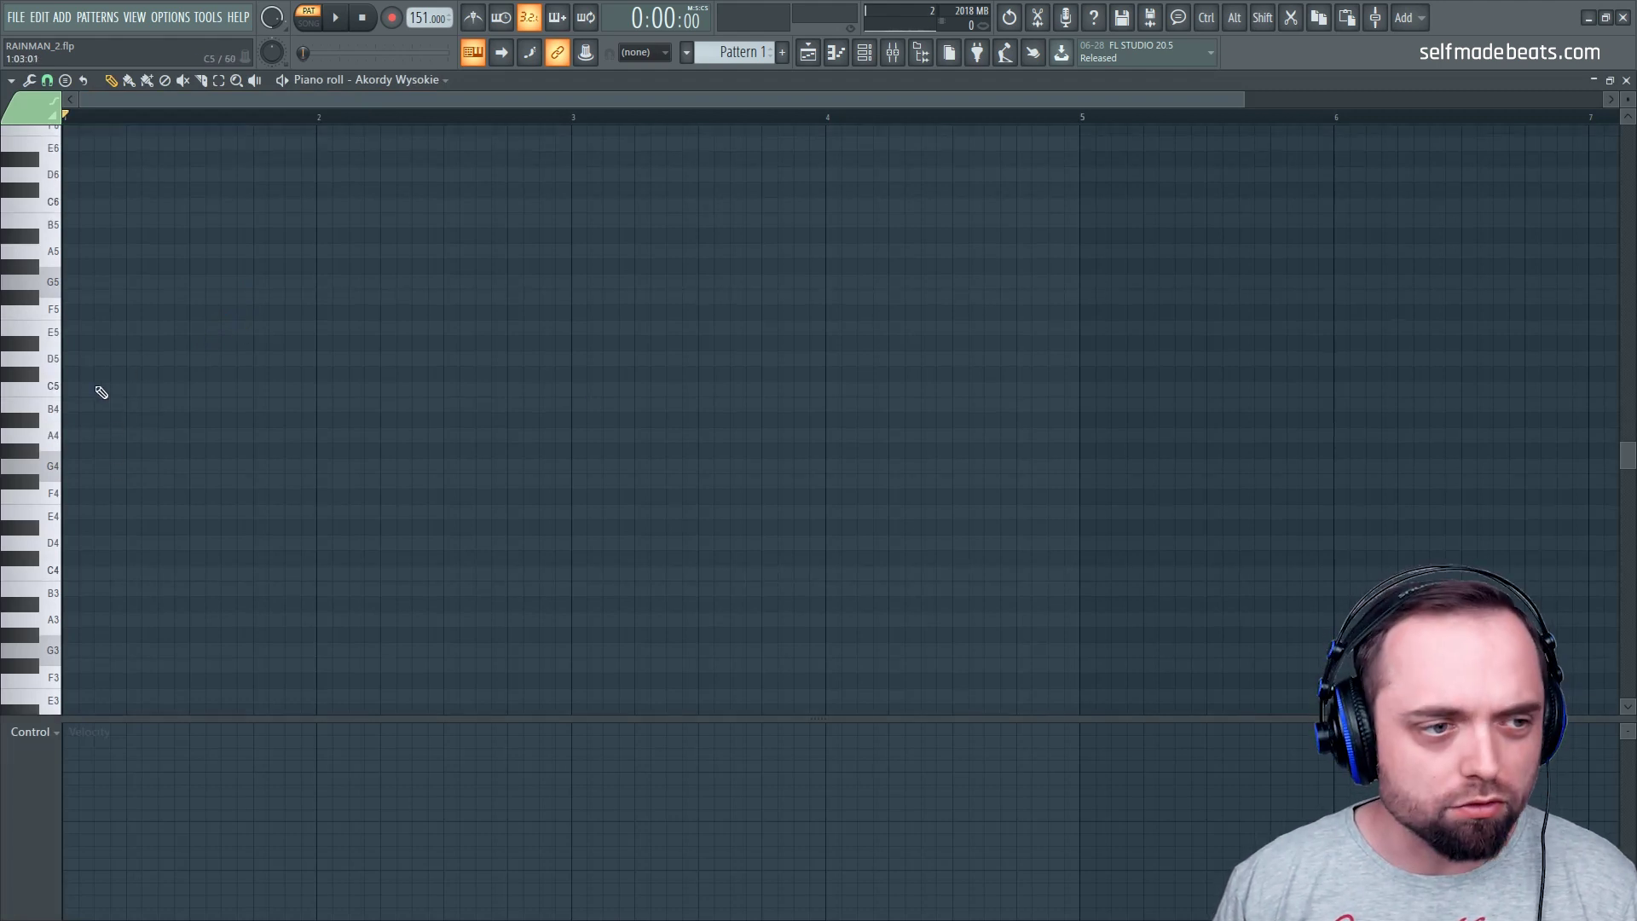
scroll(99, 428, "up", 1)
left_click(107, 375)
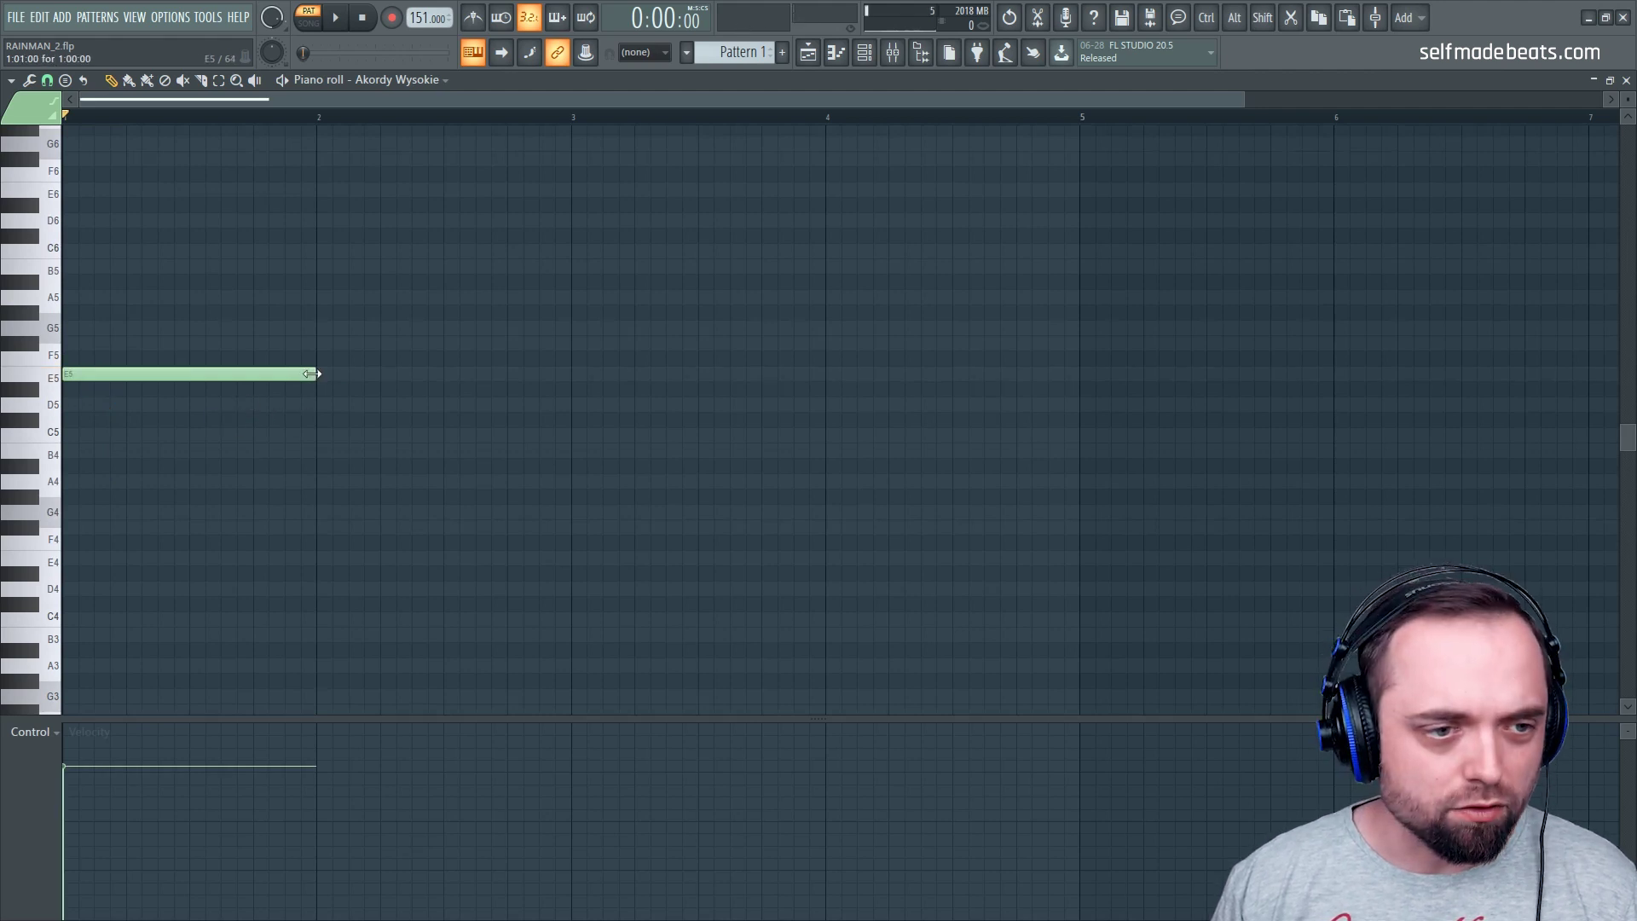
left_click(186, 435)
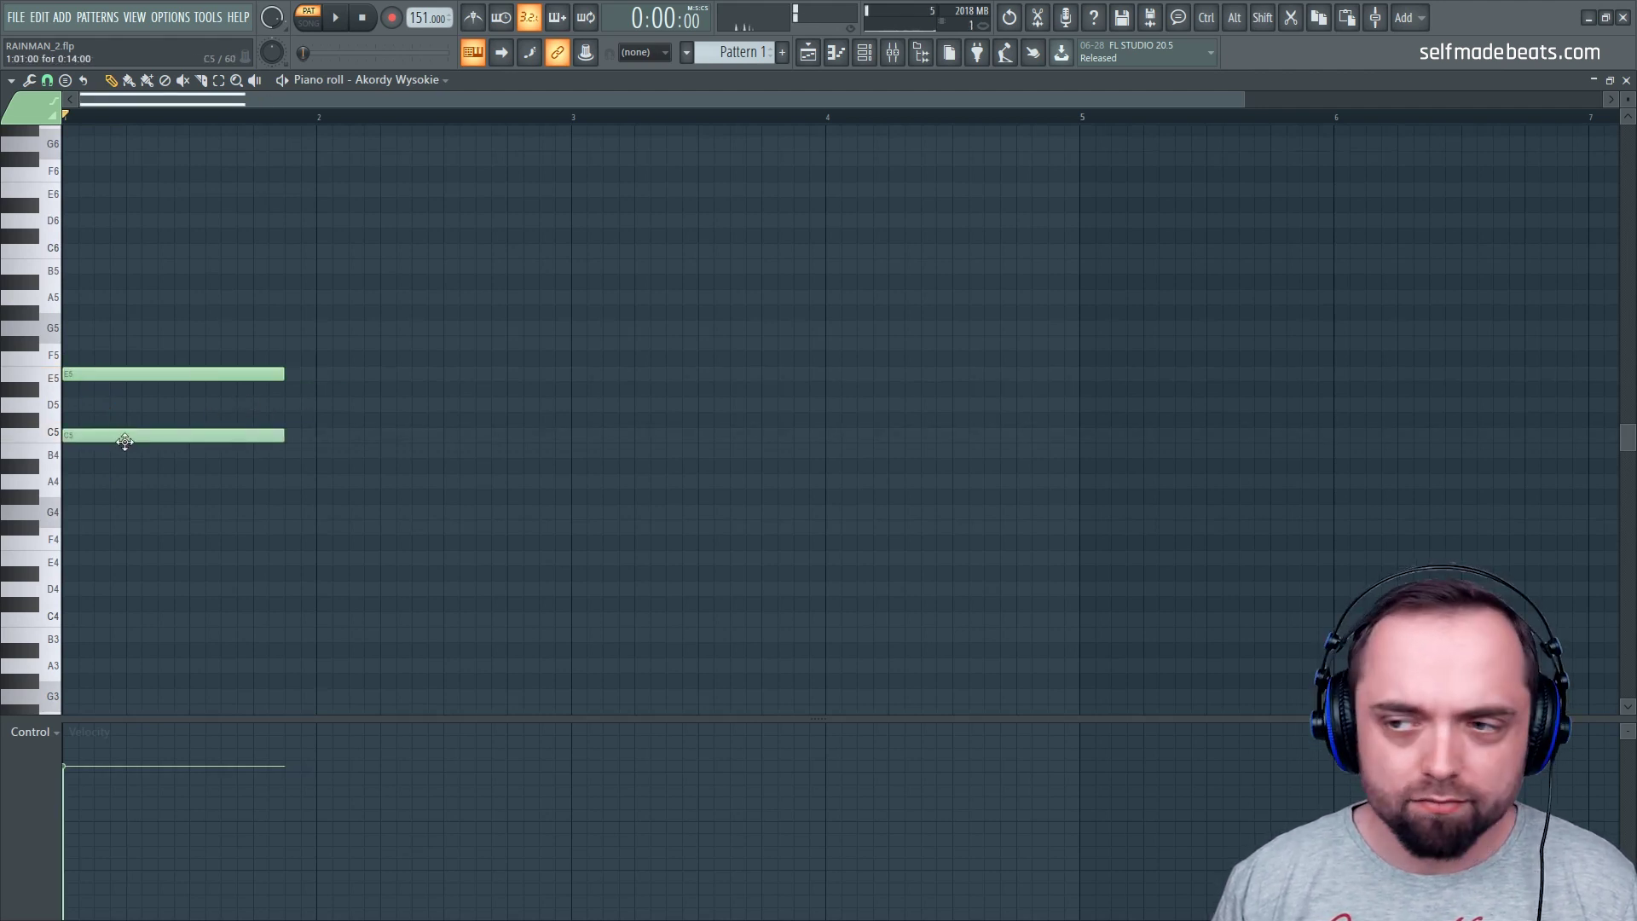
Raise the C5 note to C#5, add a 14-step G#4 below it and play back the bar 1 chord
key("space")
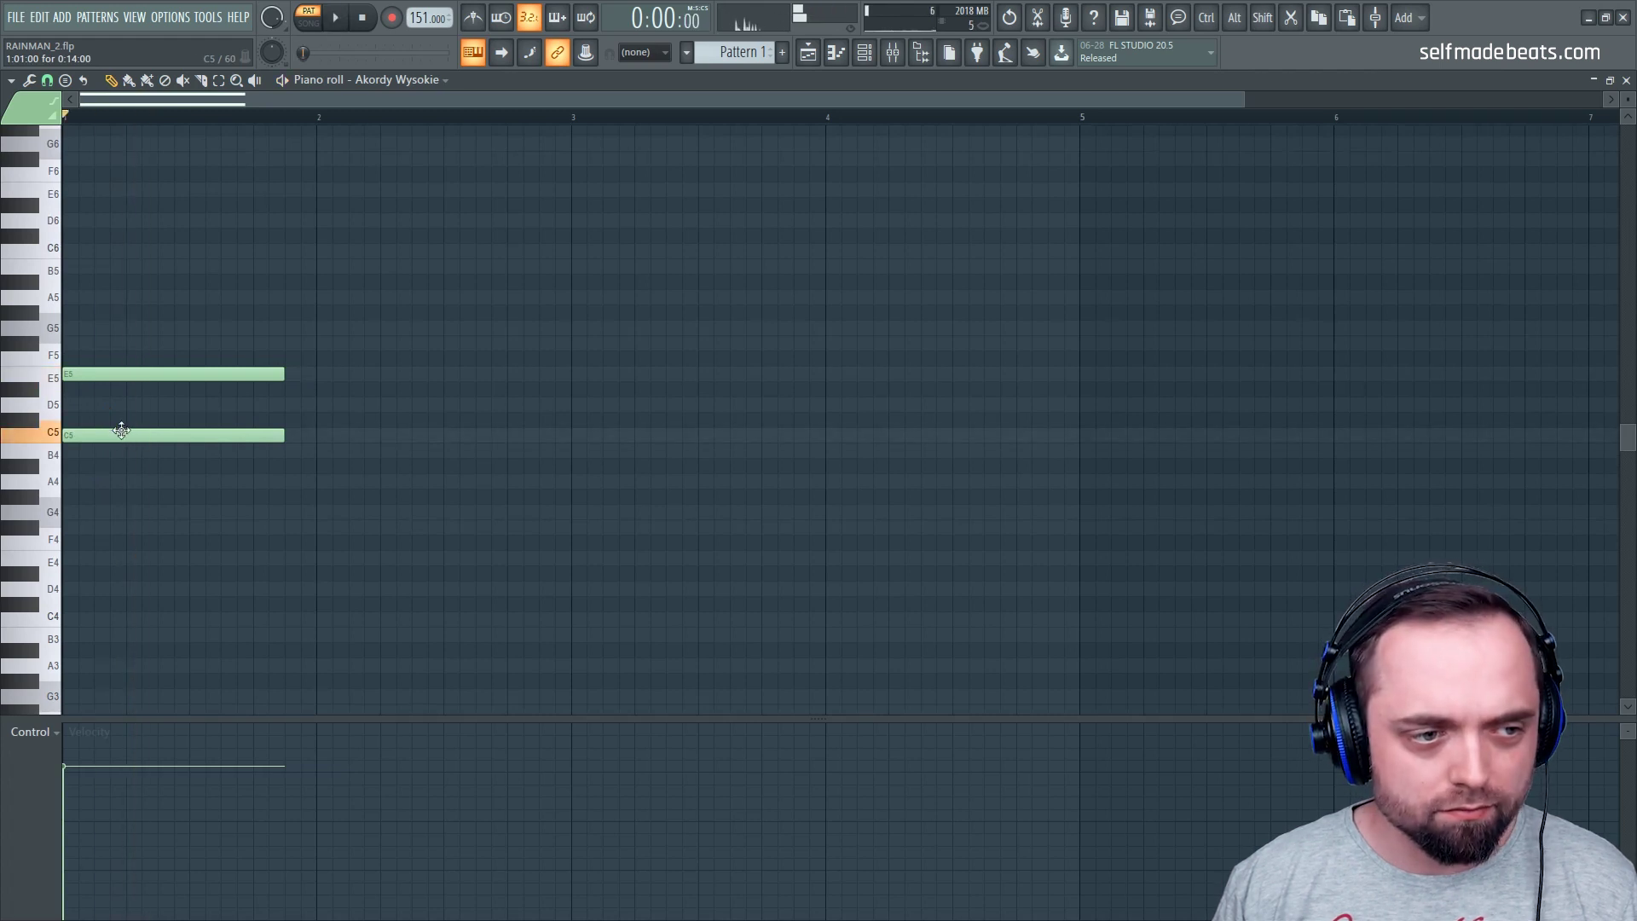
left_click_drag(121, 430, 119, 419)
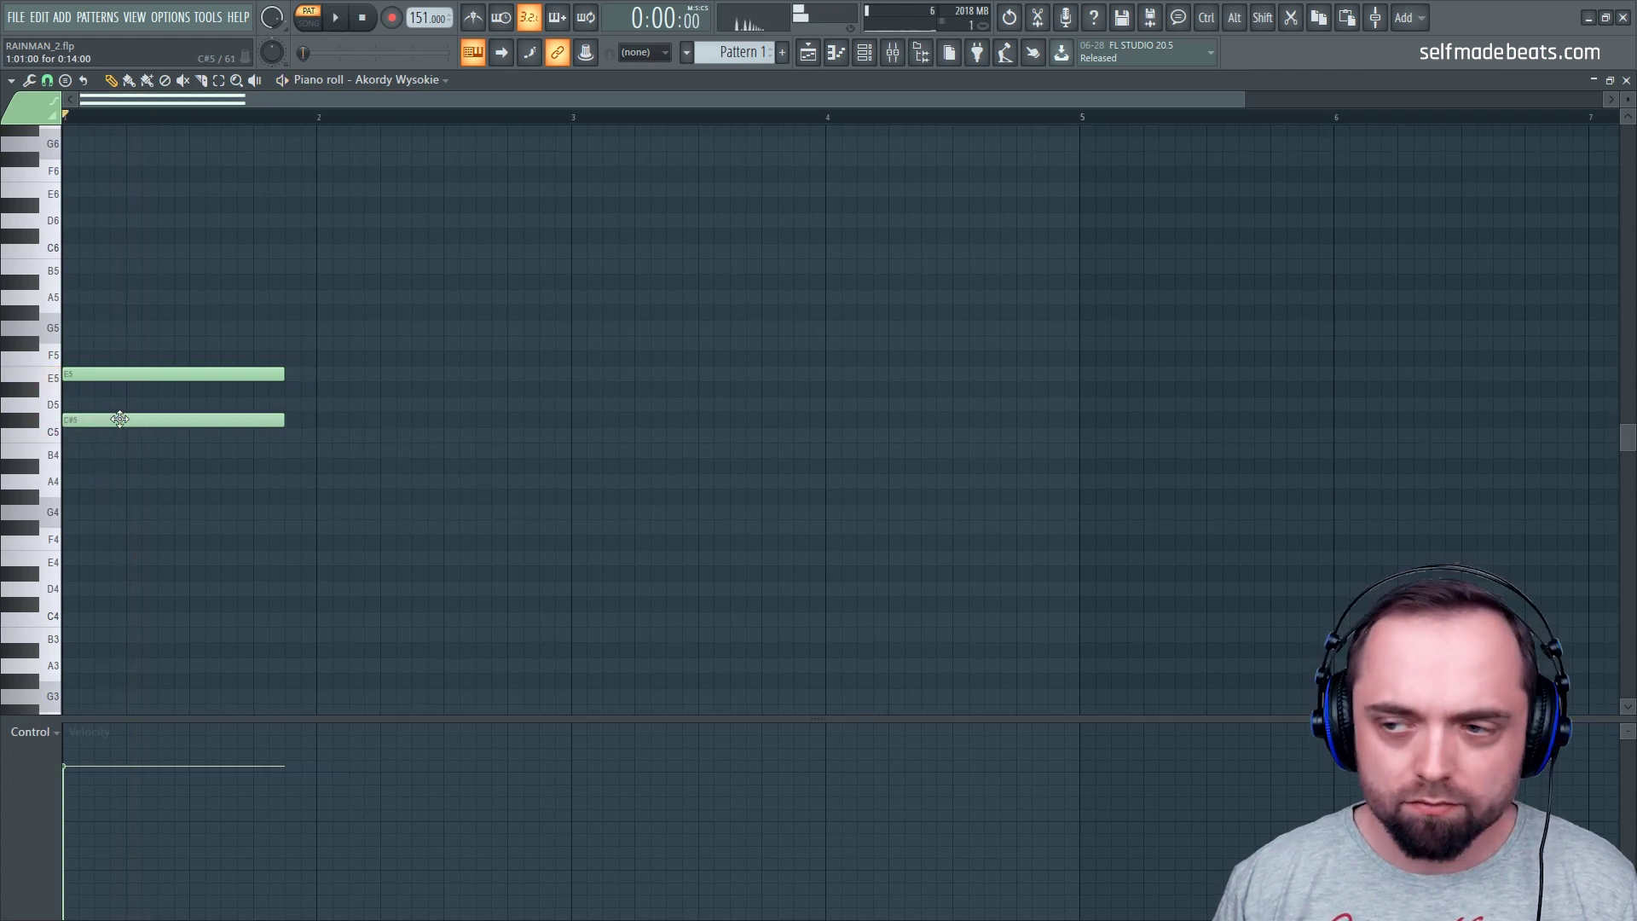
left_click(109, 466)
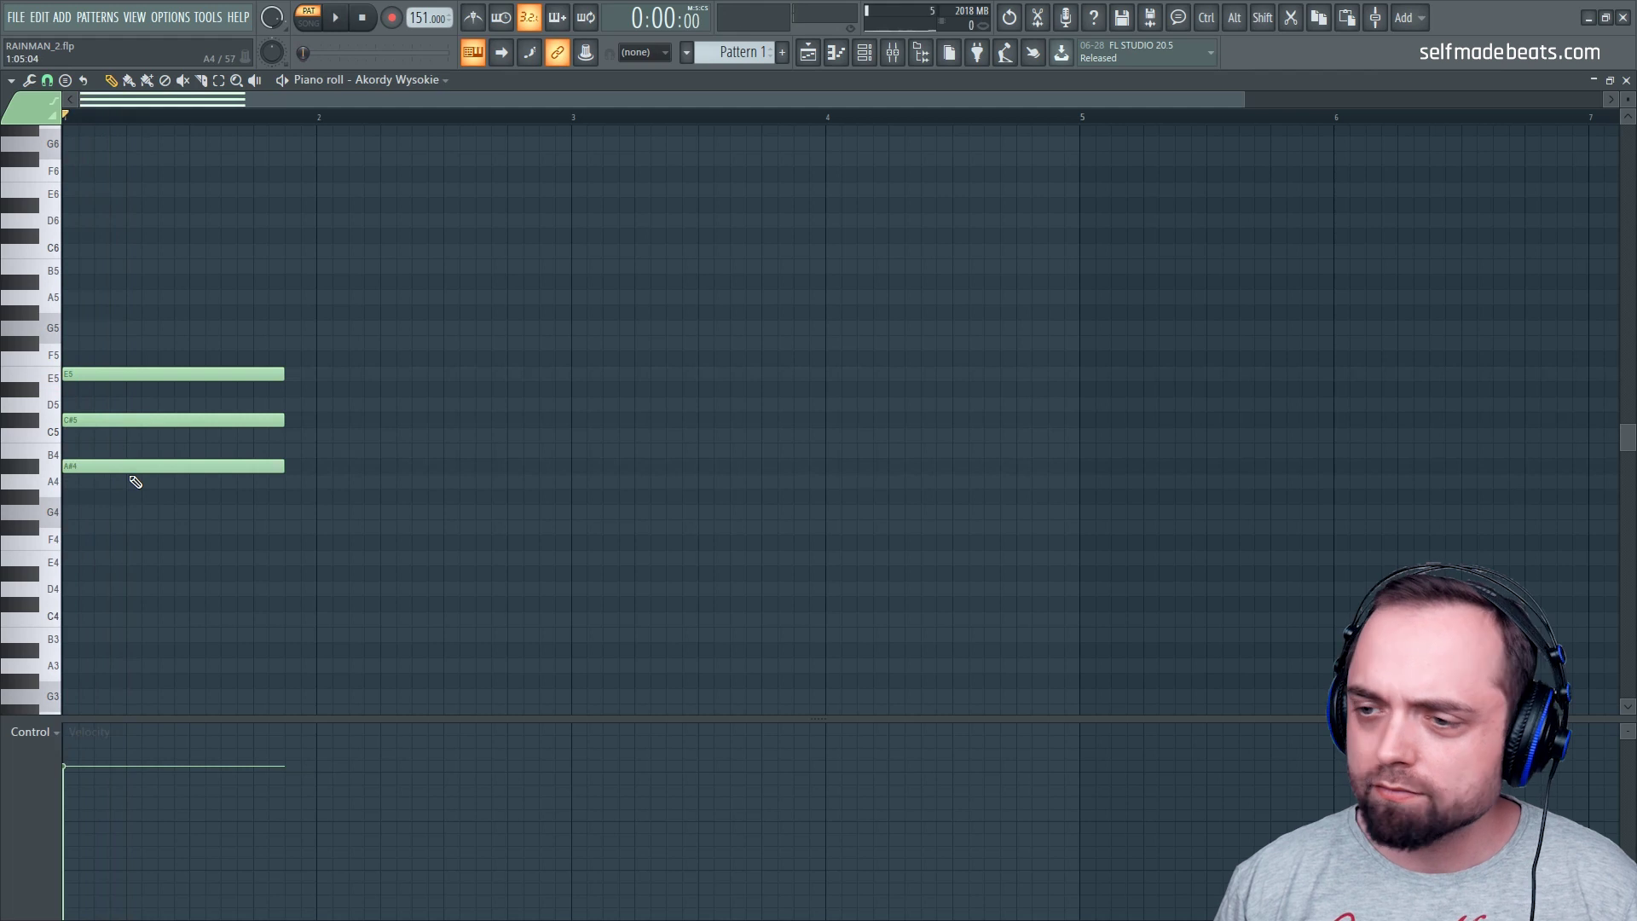
left_click_drag(123, 471, 99, 497)
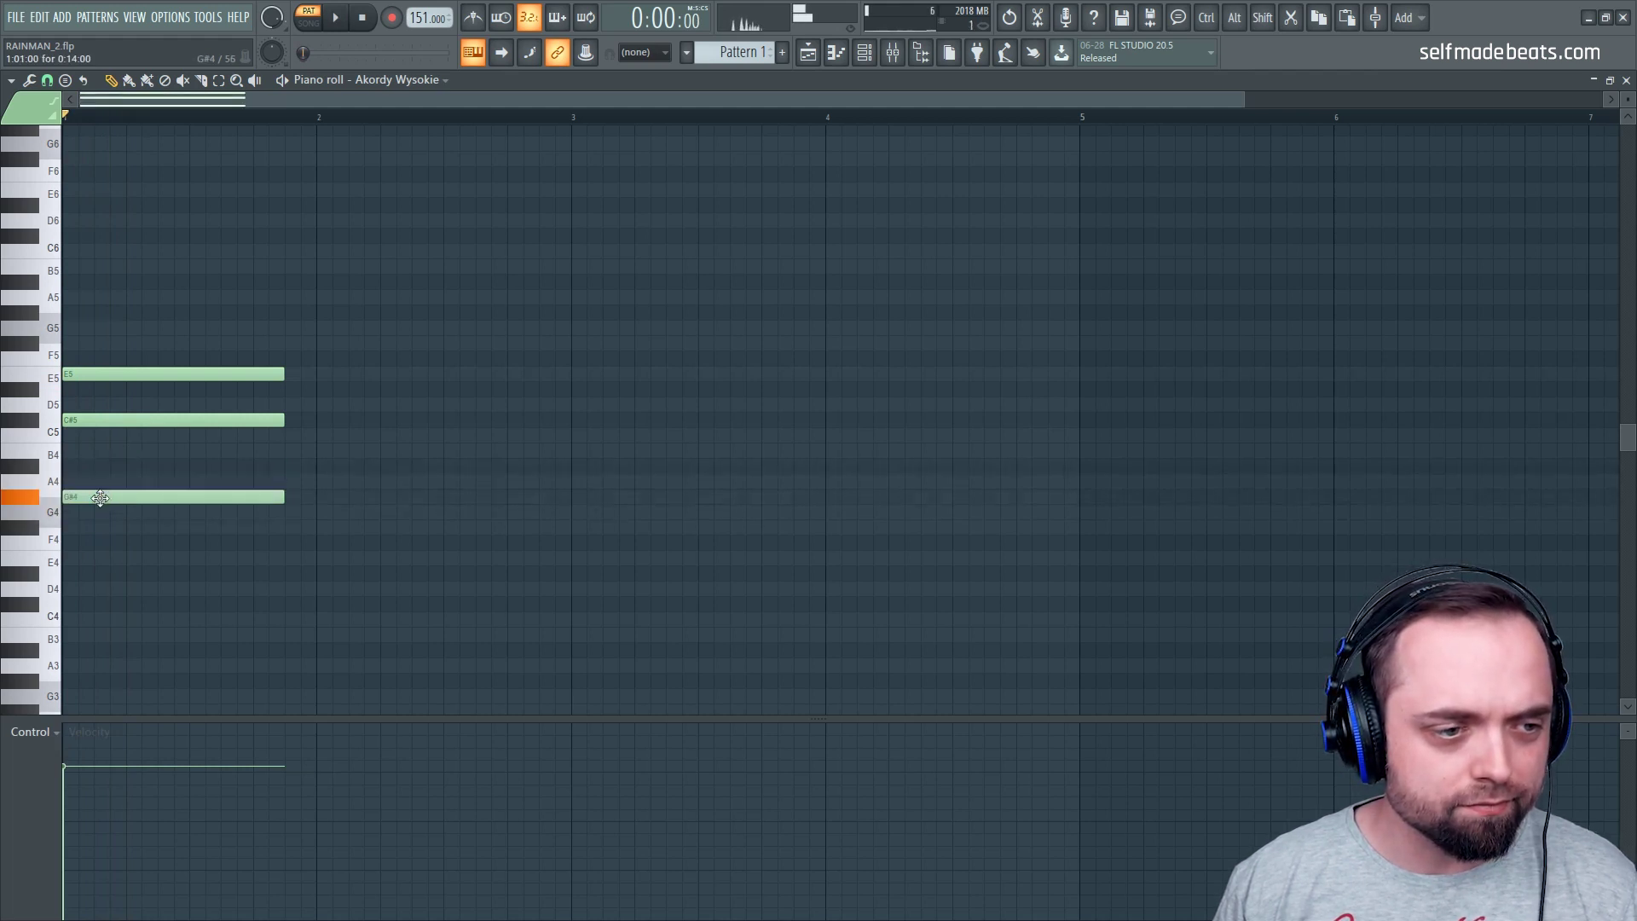
key("space")
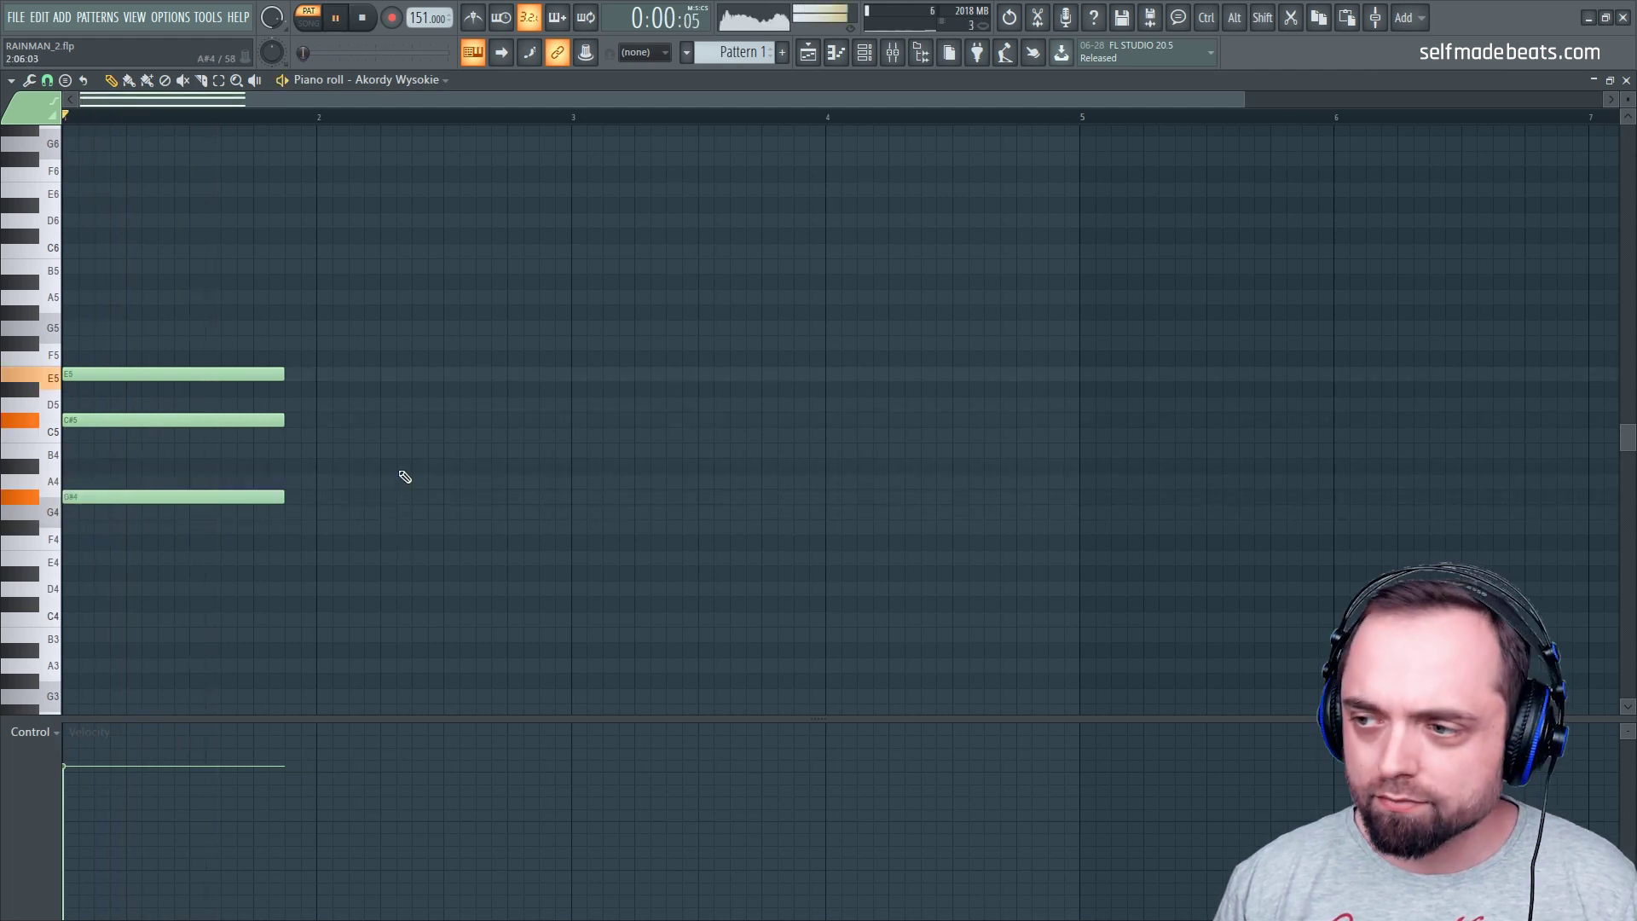
key("space")
Duplicate the bar 1 chord into bar 2 and lower the copy's top note to D#5
left_click_drag(412, 550, 62, 305)
key("ctrl+b")
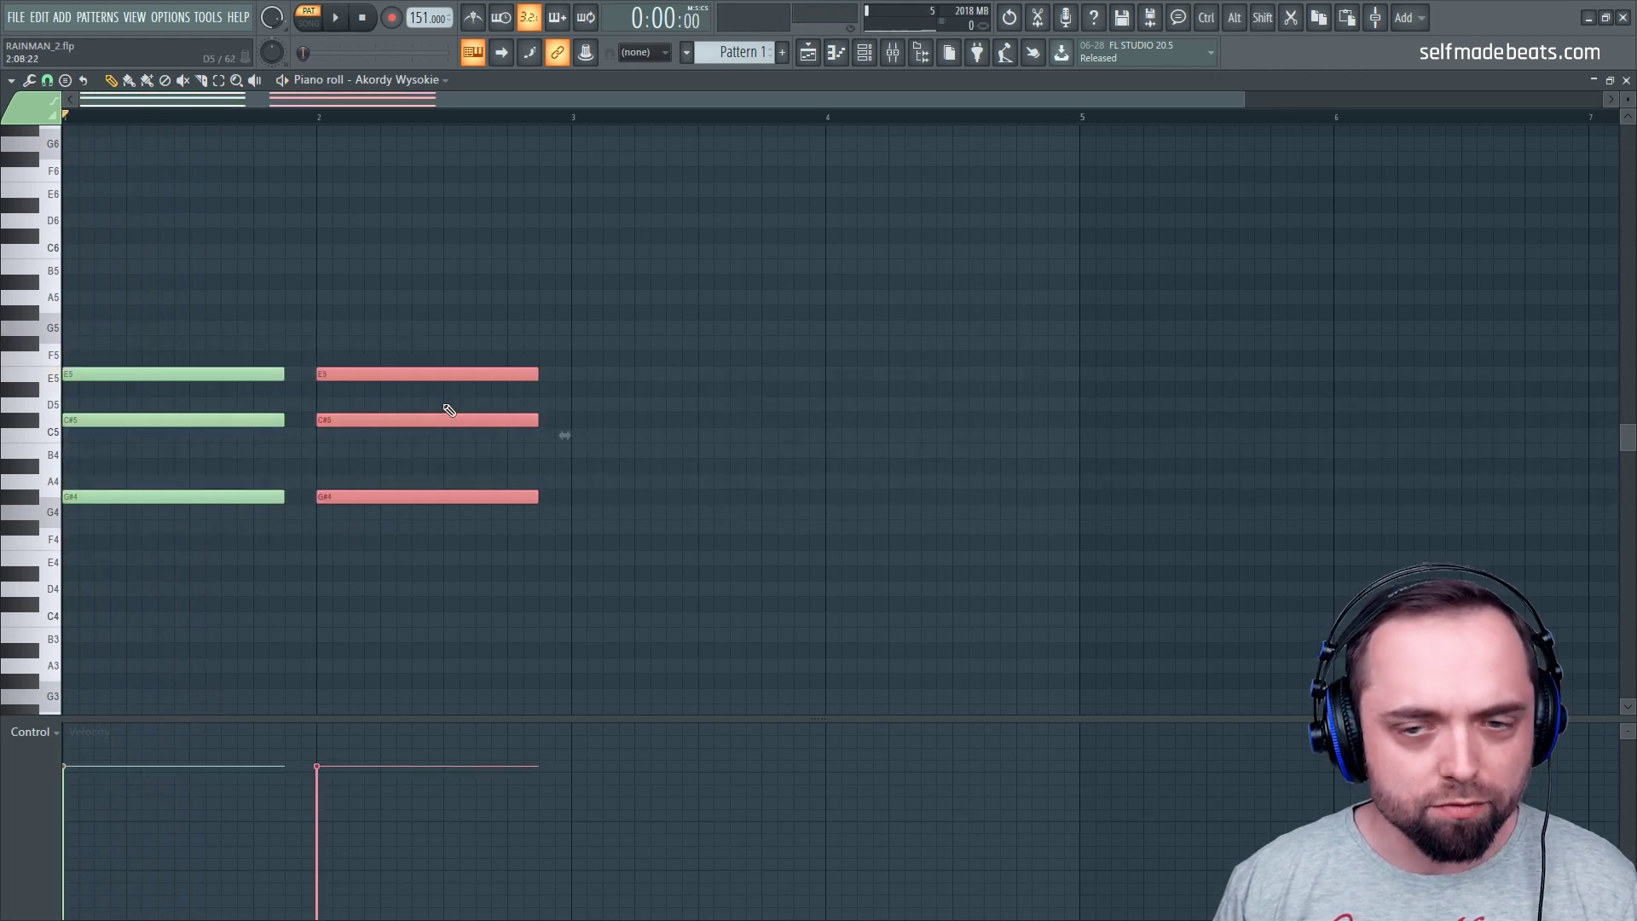
key("ctrl+d")
left_click_drag(419, 387, 420, 394)
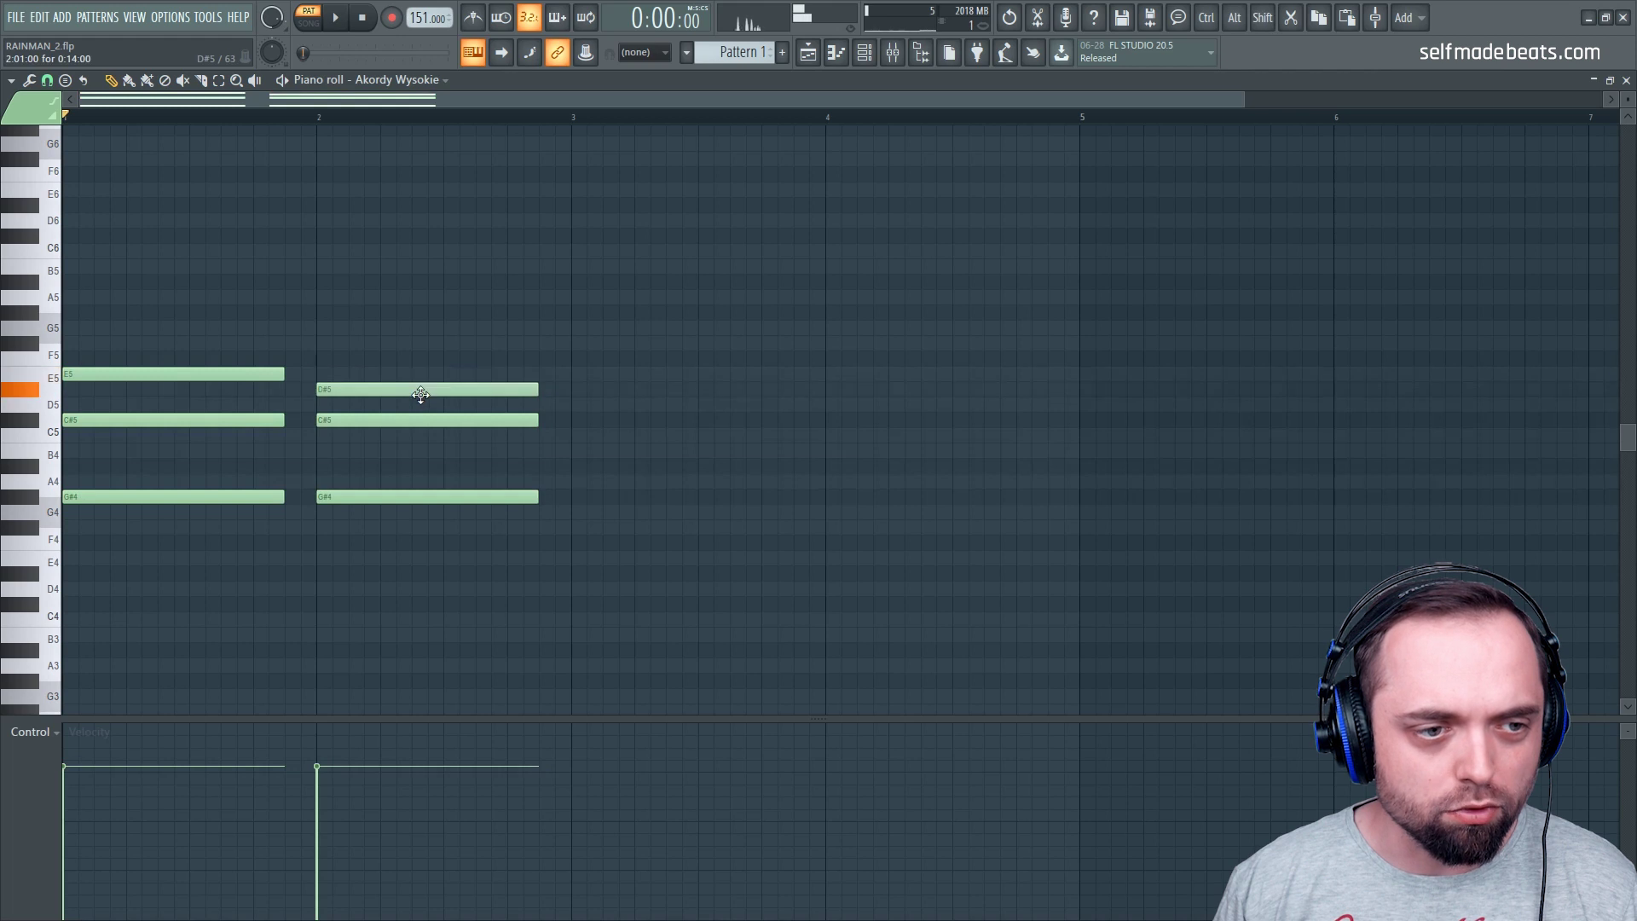
Lower the bottom note of the bar 2 chord to F#4 and play back the two chords
key("space")
left_click_drag(417, 499, 418, 544)
key("space")
key("space")
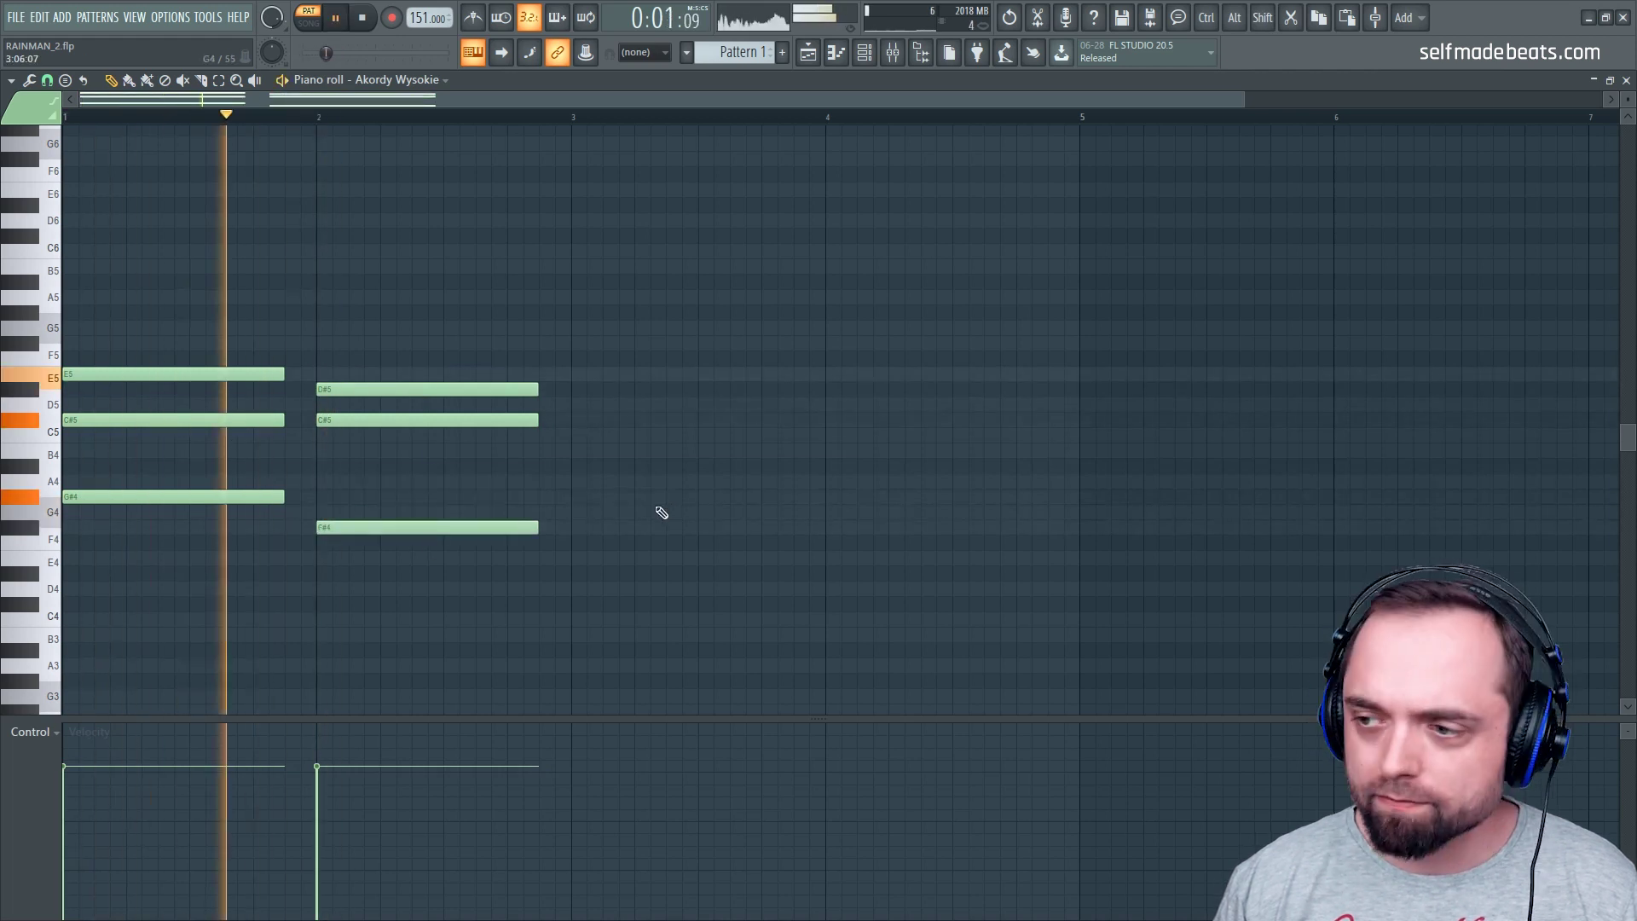
scroll(662, 512, "down", 1)
key("space")
Copy the bar 2 chord to the start of bar 3, raising its top note to G#5 and its middle note to F5
left_click_drag(559, 502, 365, 327, "ctrl")
mouse_move(365, 346)
left_mouse_down("shift")
mouse_move(603, 351)
mouse_move(653, 311)
mouse_move(653, 268)
left_mouse_up("shift")
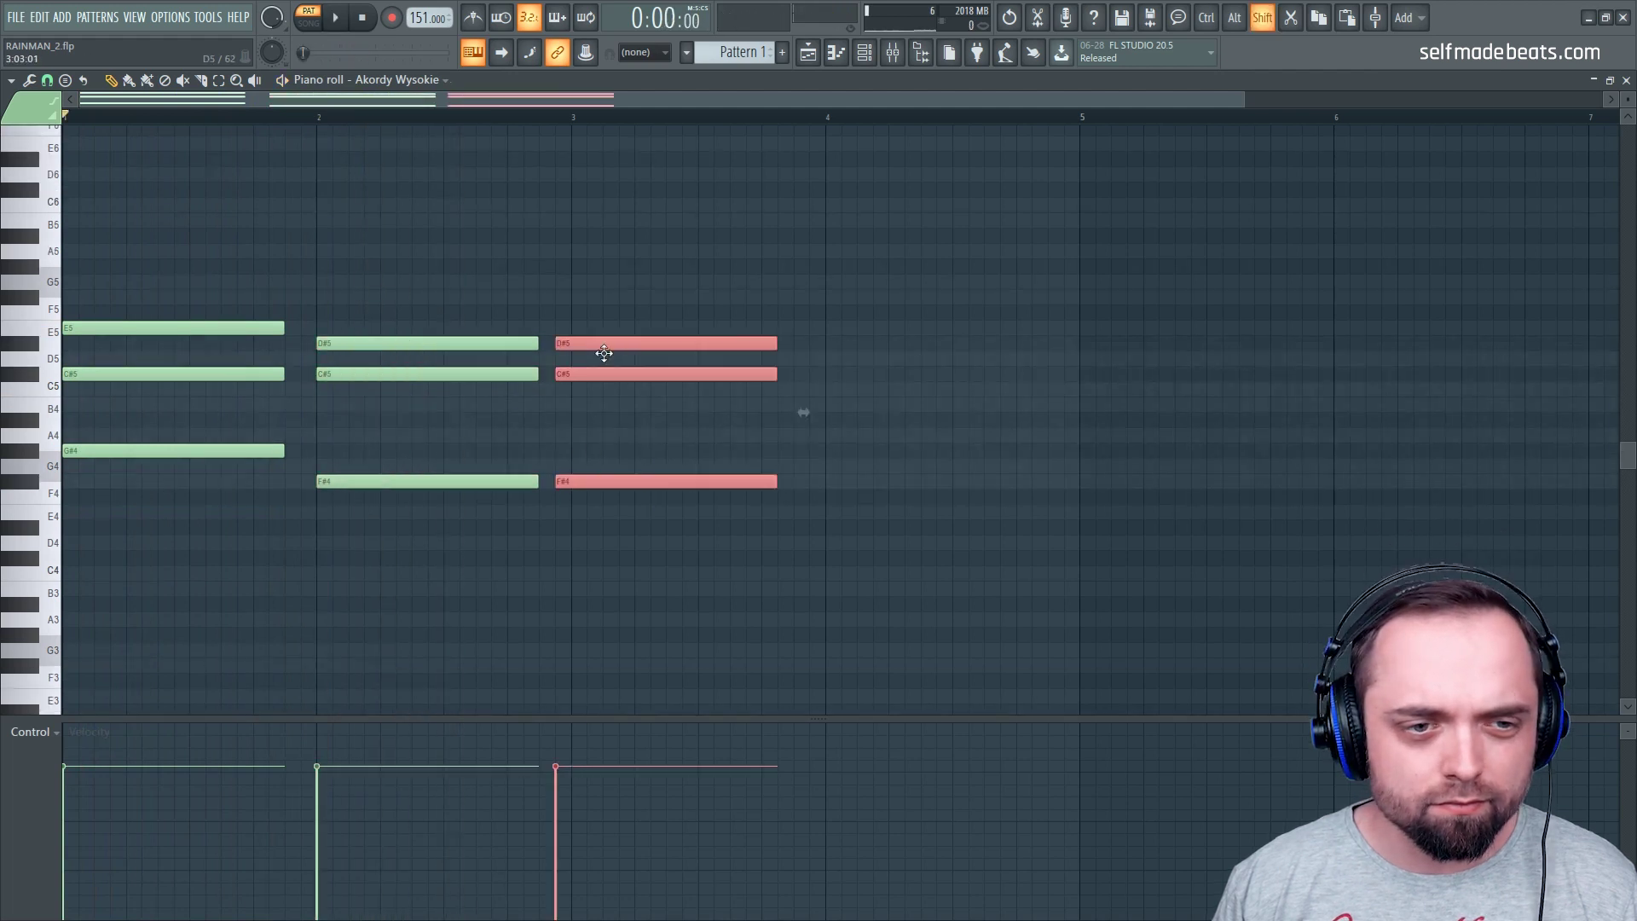
key("ctrl+d")
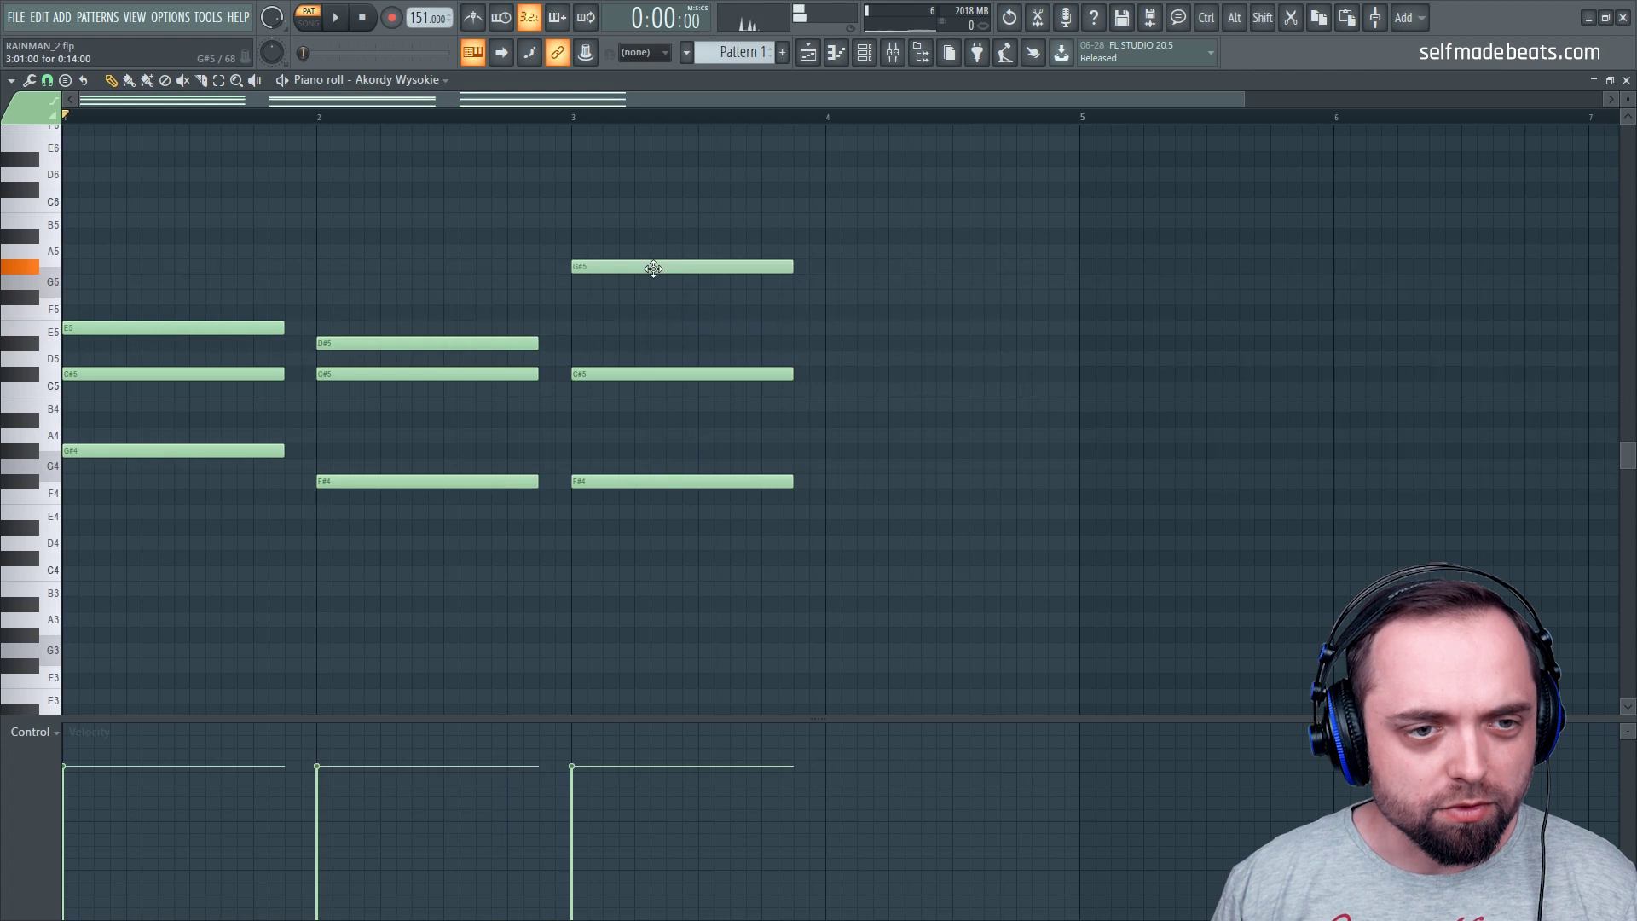
left_click_drag(644, 373, 640, 311)
key("space")
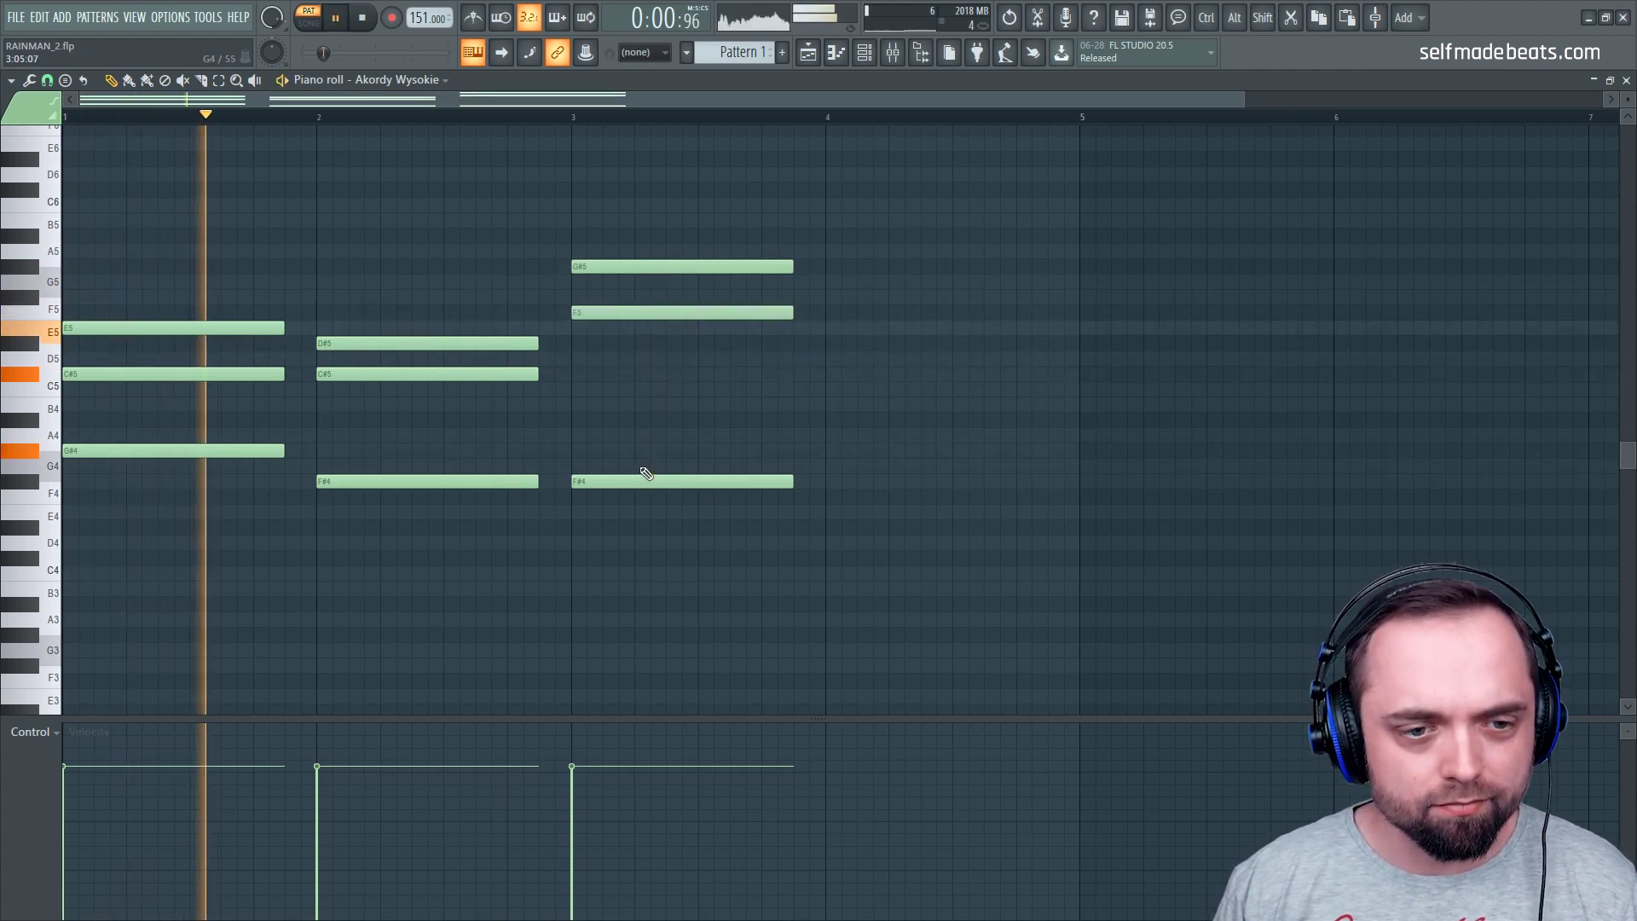
Raise the bar 3 chord's bottom note to B4, lower its middle note to E5 and play back the progression
left_click_drag(640, 482, 636, 397)
key("space")
key("space")
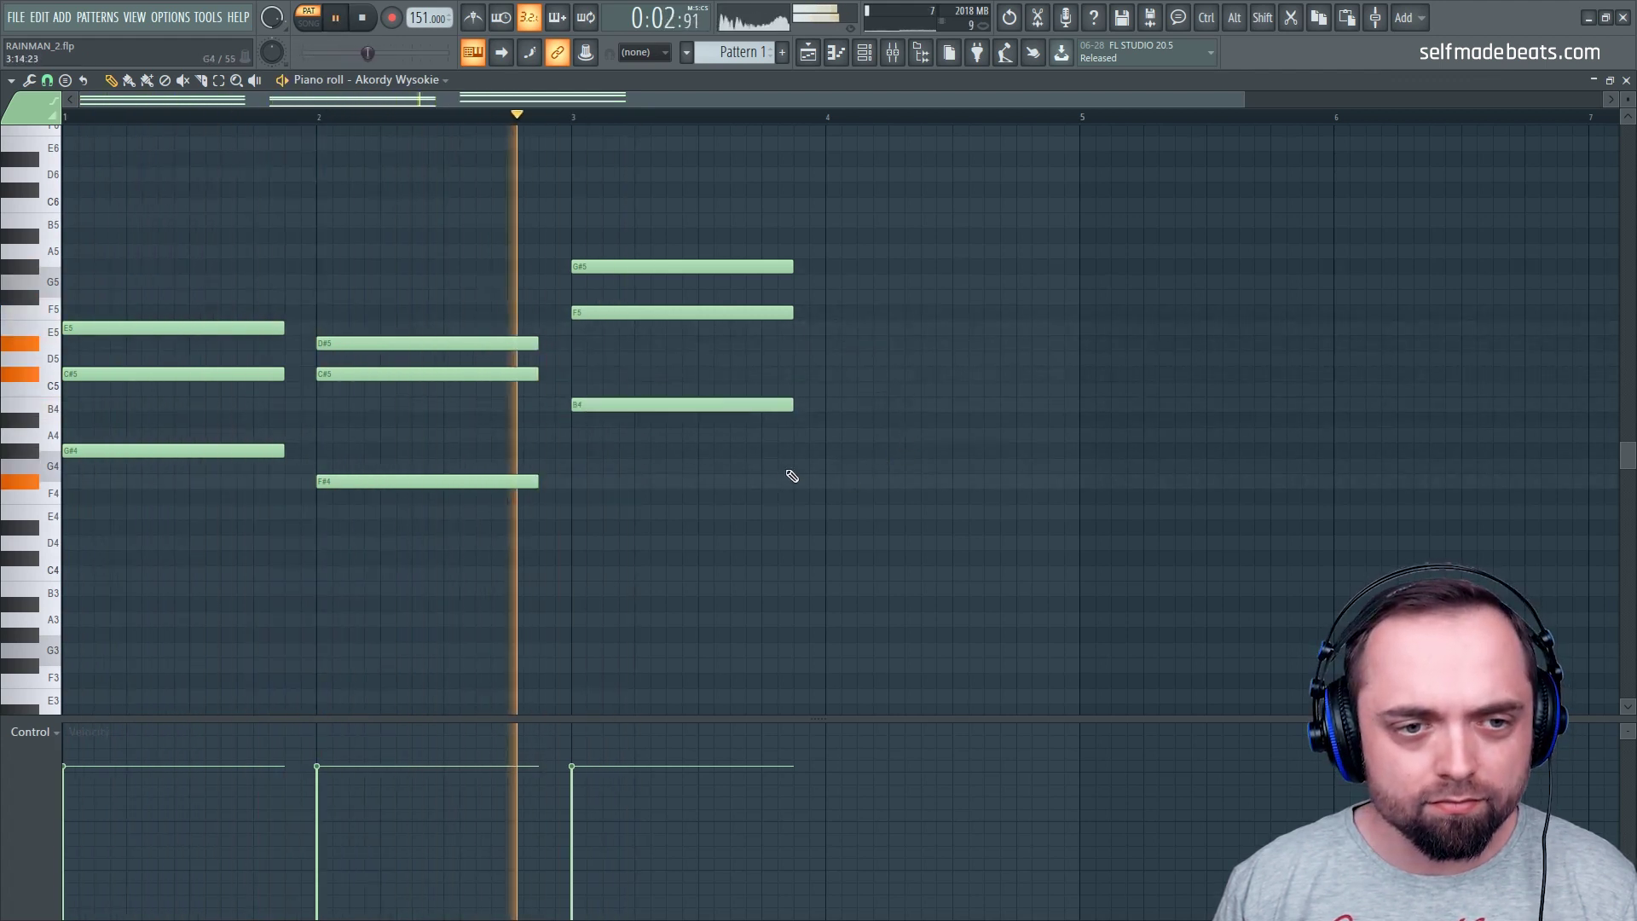
key("space")
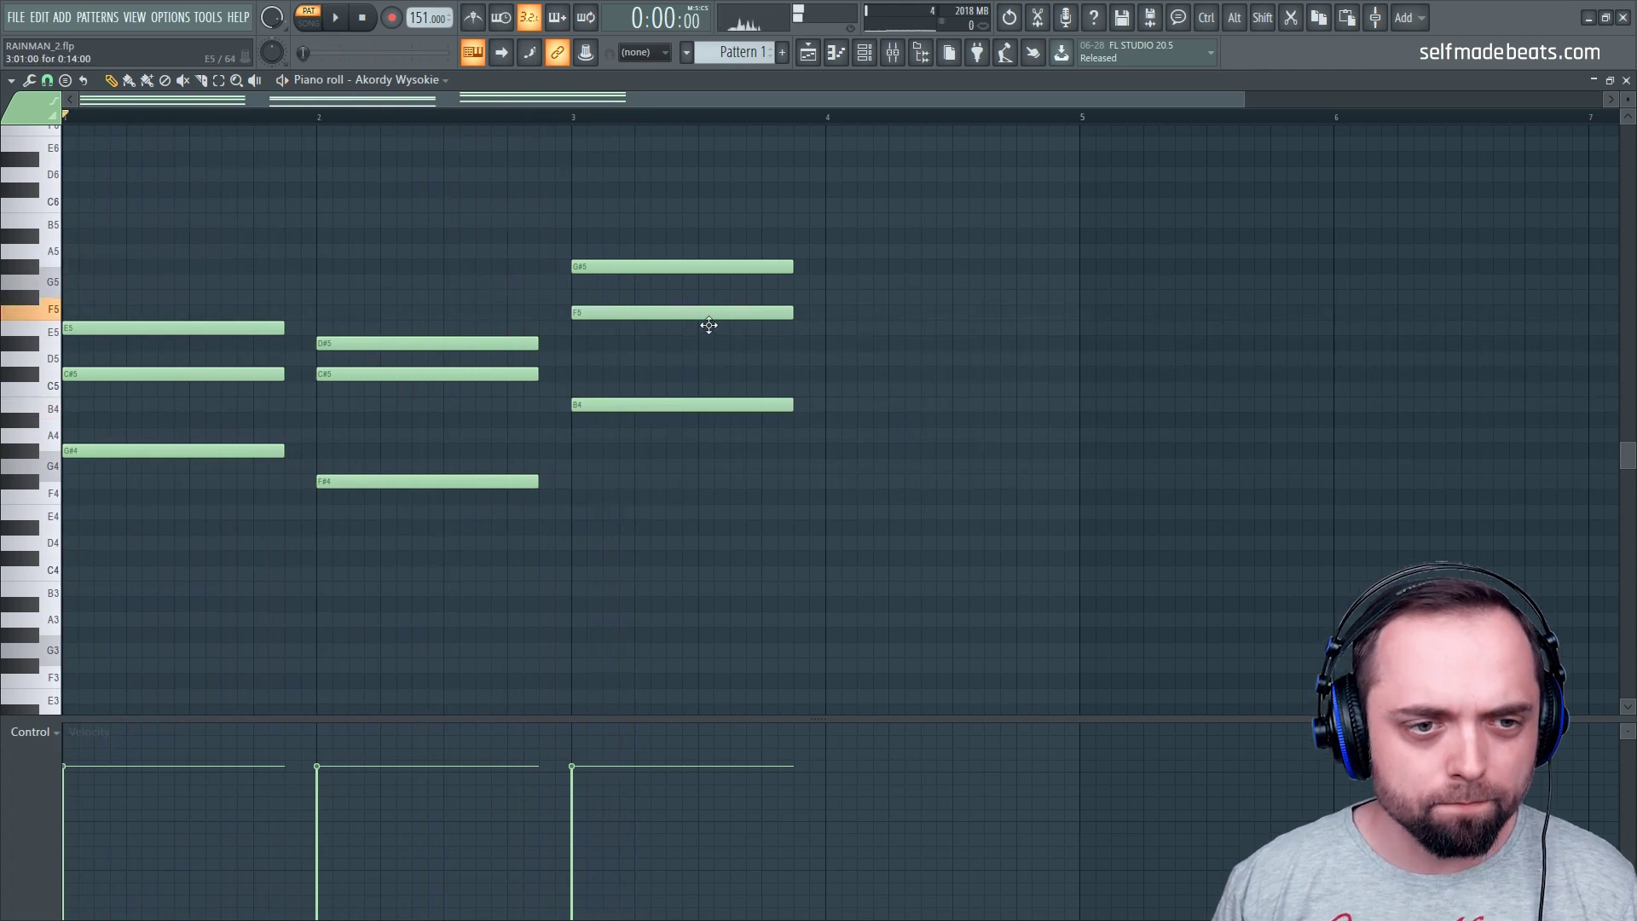
left_click_drag(709, 325, 713, 331)
key("space")
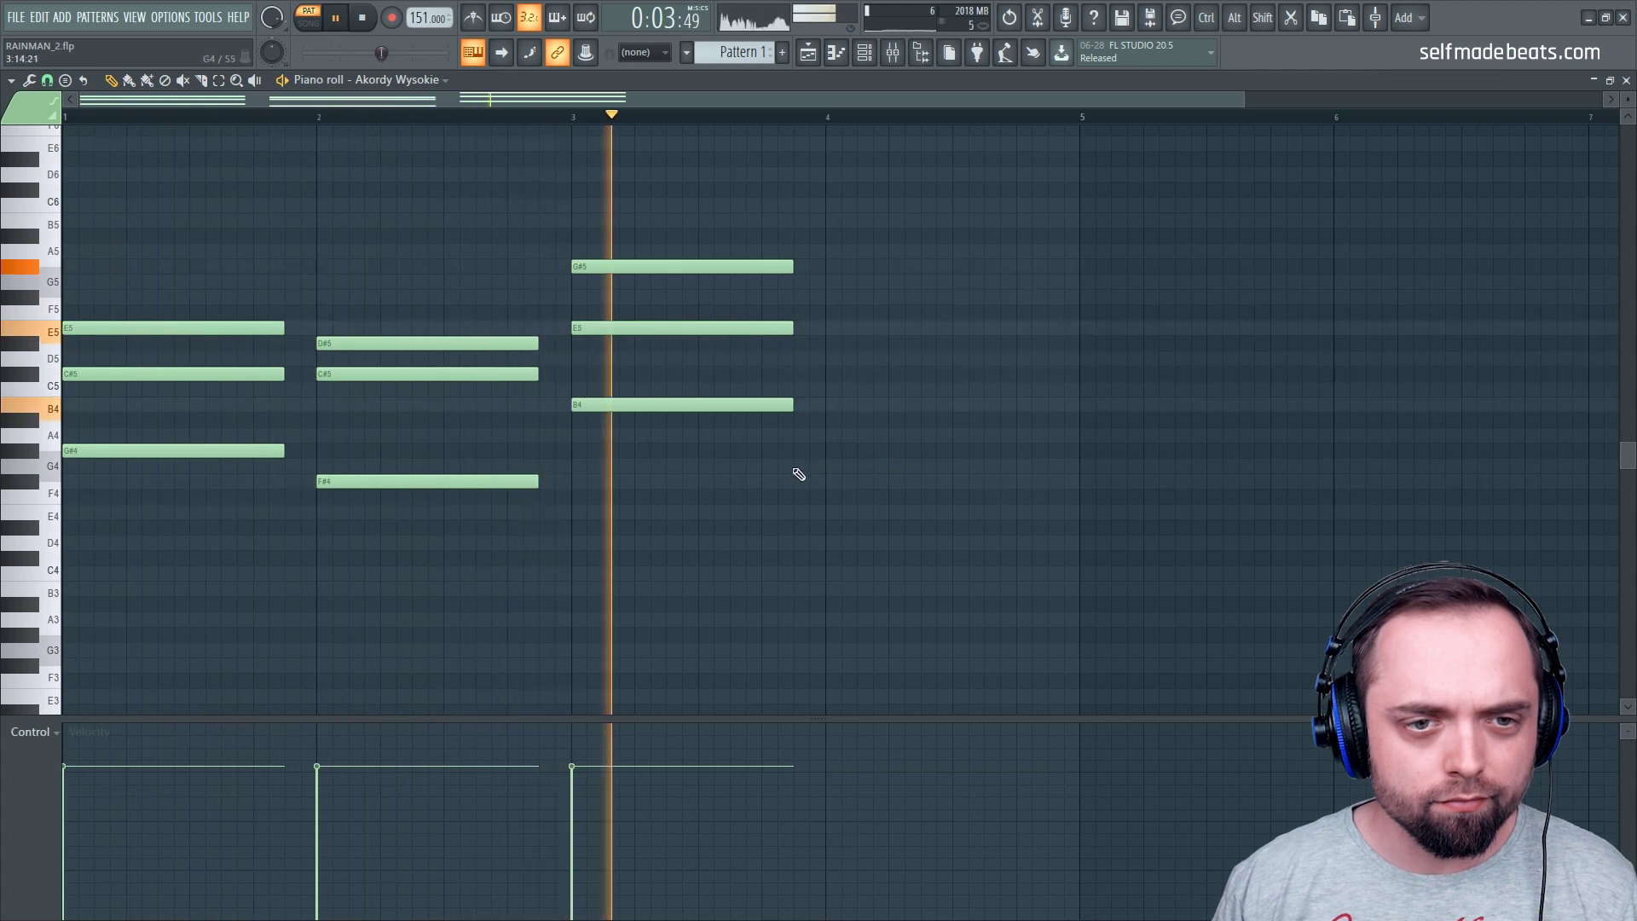
Add a bar 4 chord of 14-step B4, D#5 and F#5 notes and play it back
left_click(844, 404)
key("space")
left_click(839, 344)
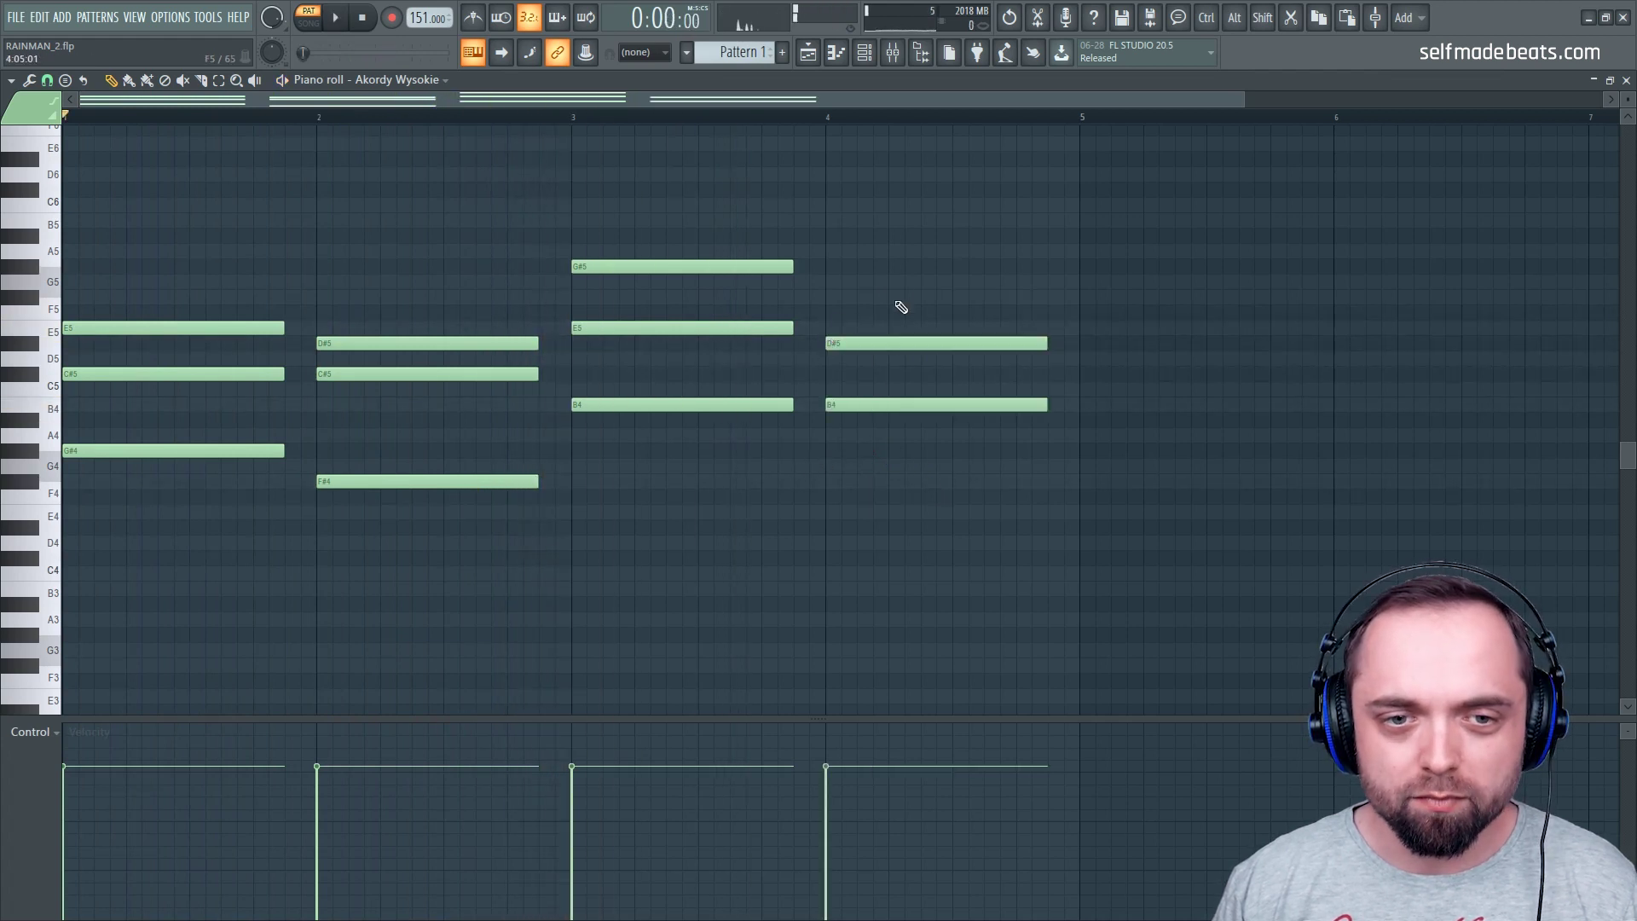
left_click(842, 298)
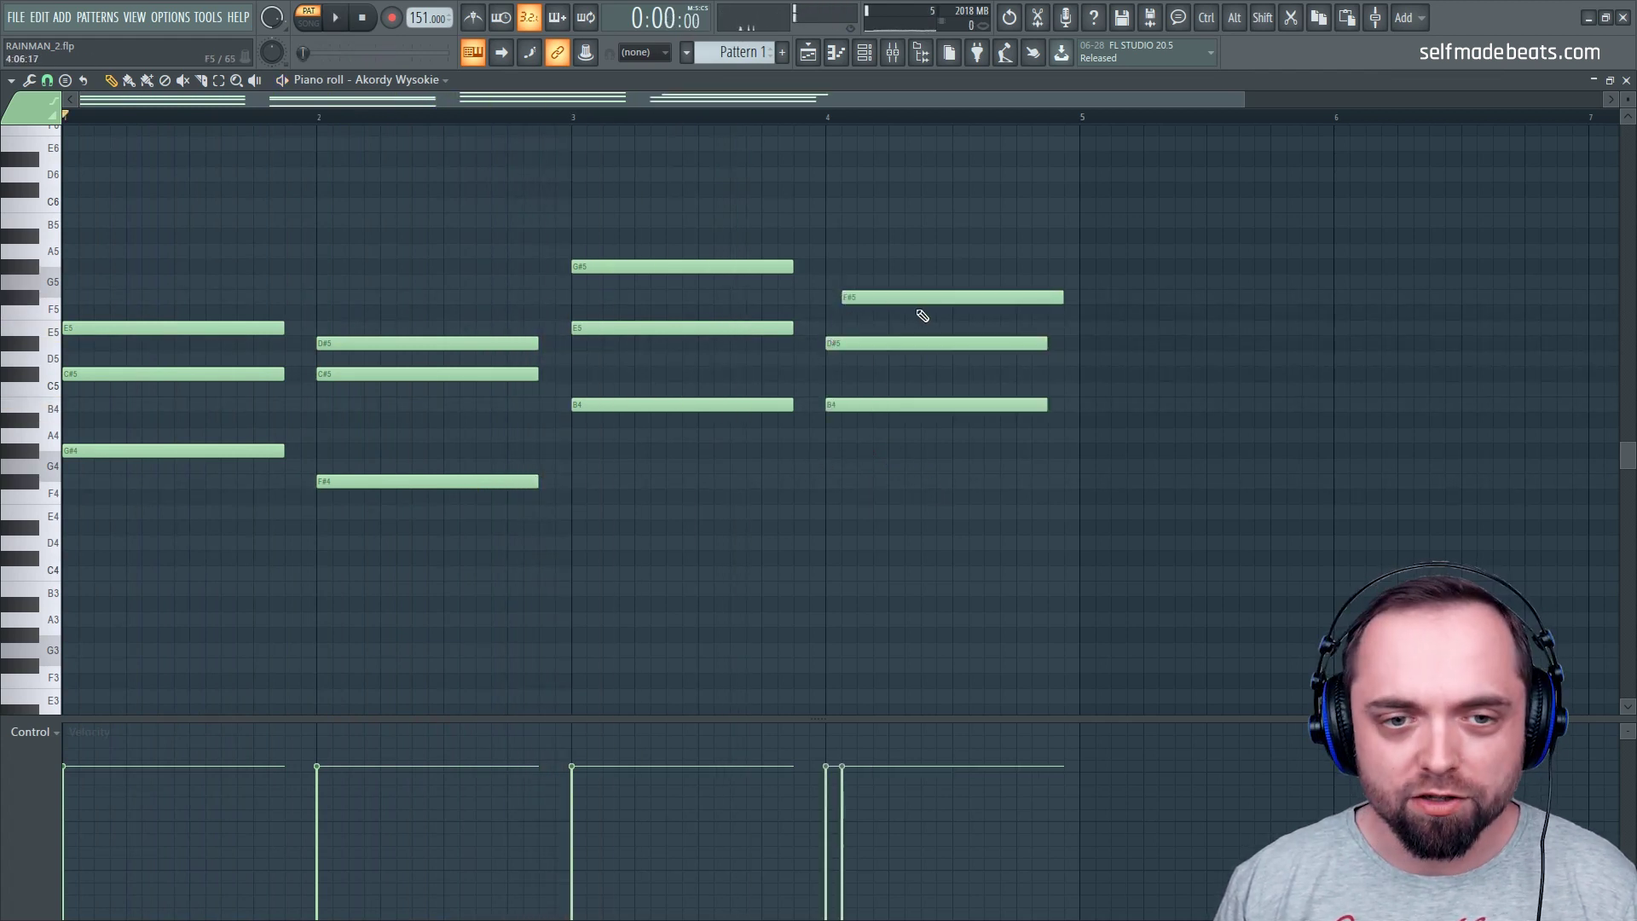
key("space")
Select all notes of the four chords, lengthen them slightly and listen to the result
left_click_drag(1161, 651, 254, 231)
left_click_drag(285, 328, 290, 325)
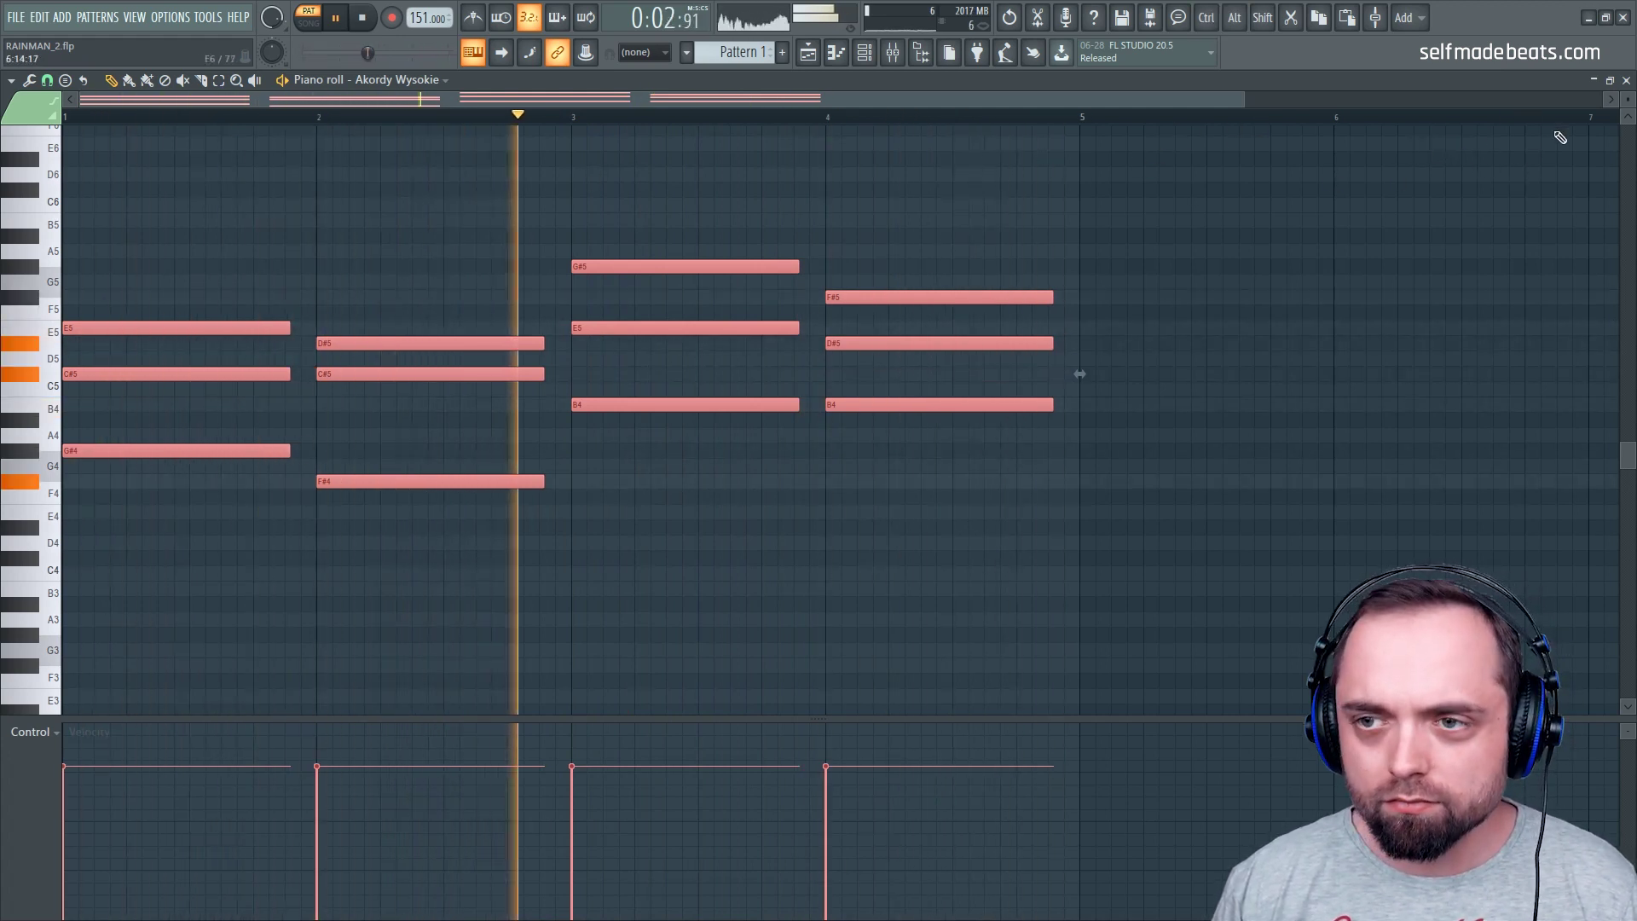
key("space")
Copy the four chords into the Akordy Niskie channel and transpose them down one octave
left_click(426, 79)
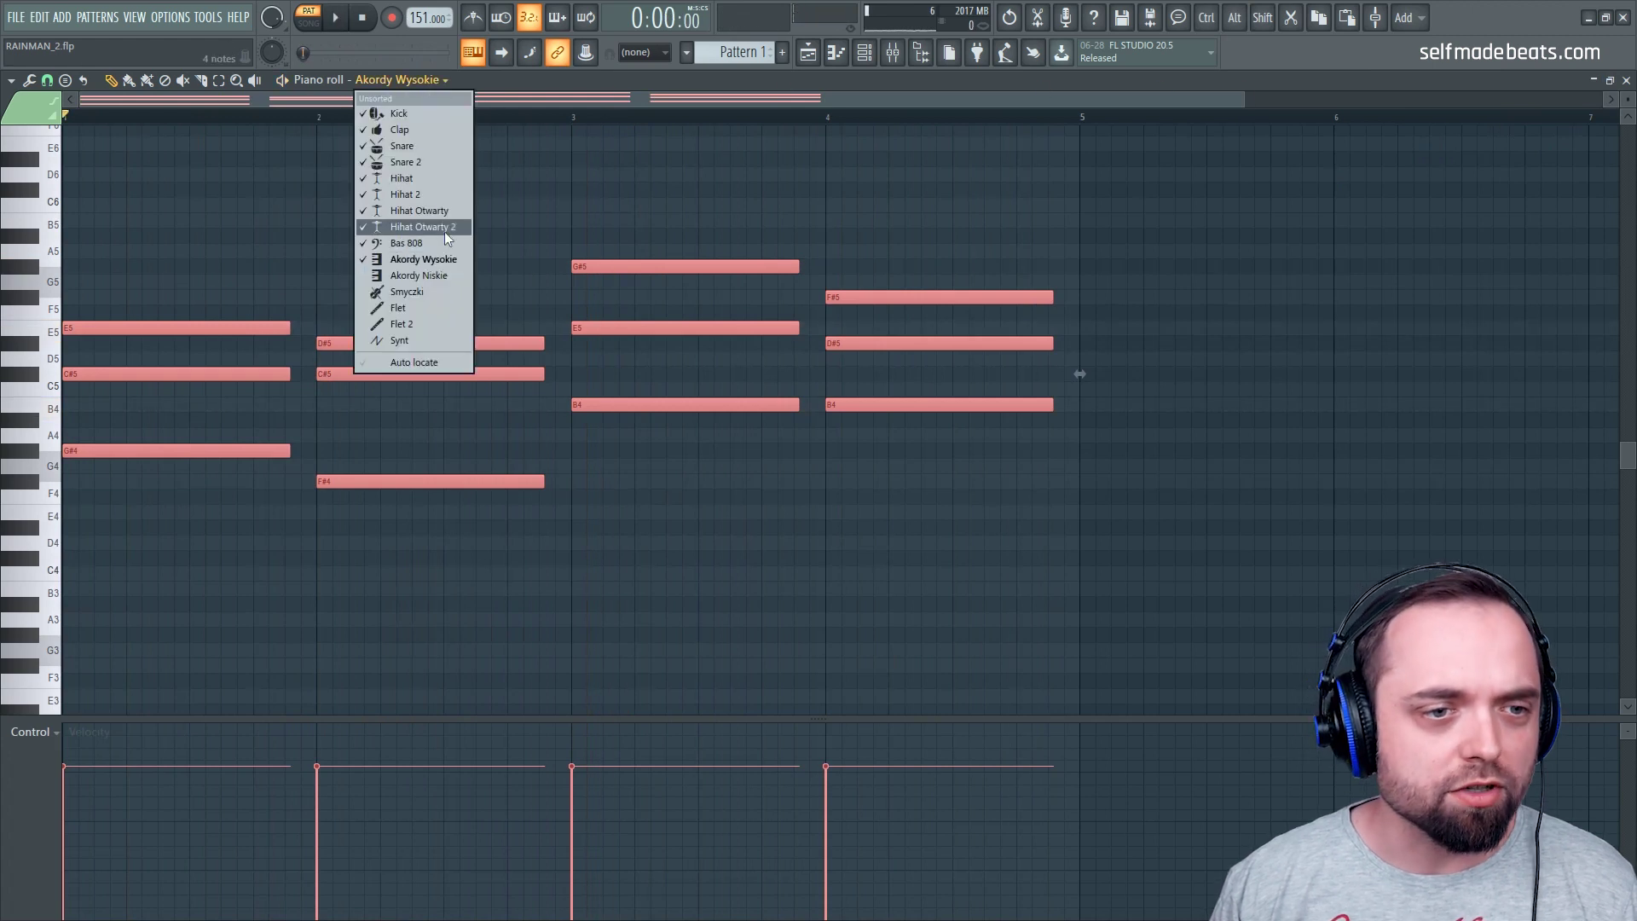
left_click(456, 277)
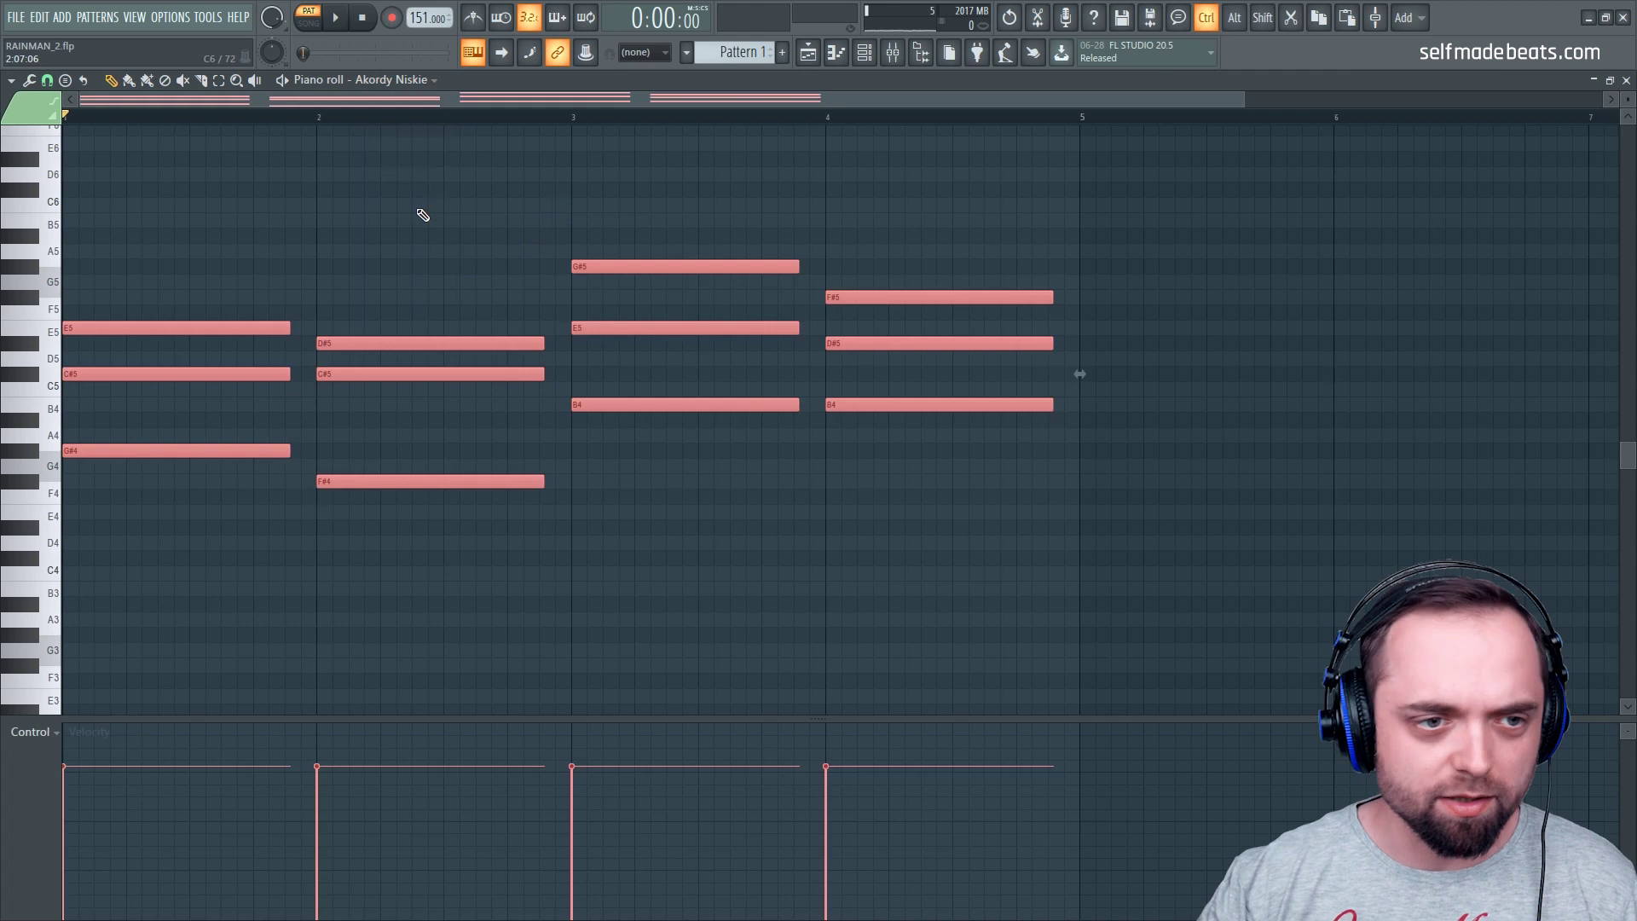
key("ctrl+Down")
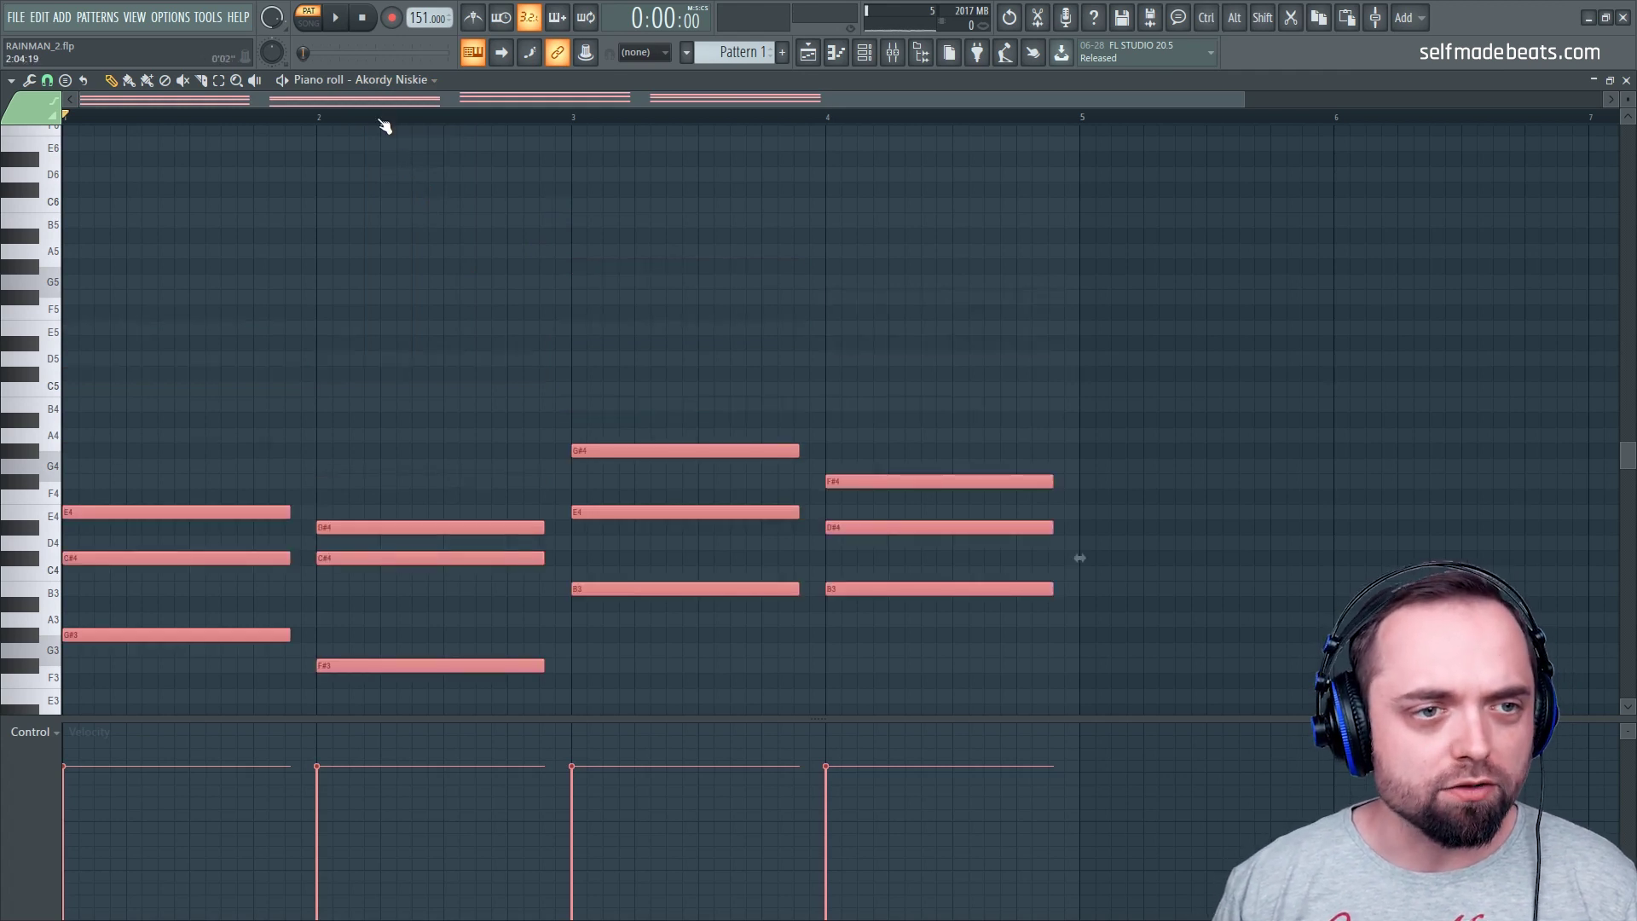
scroll(381, 120, "down", 2)
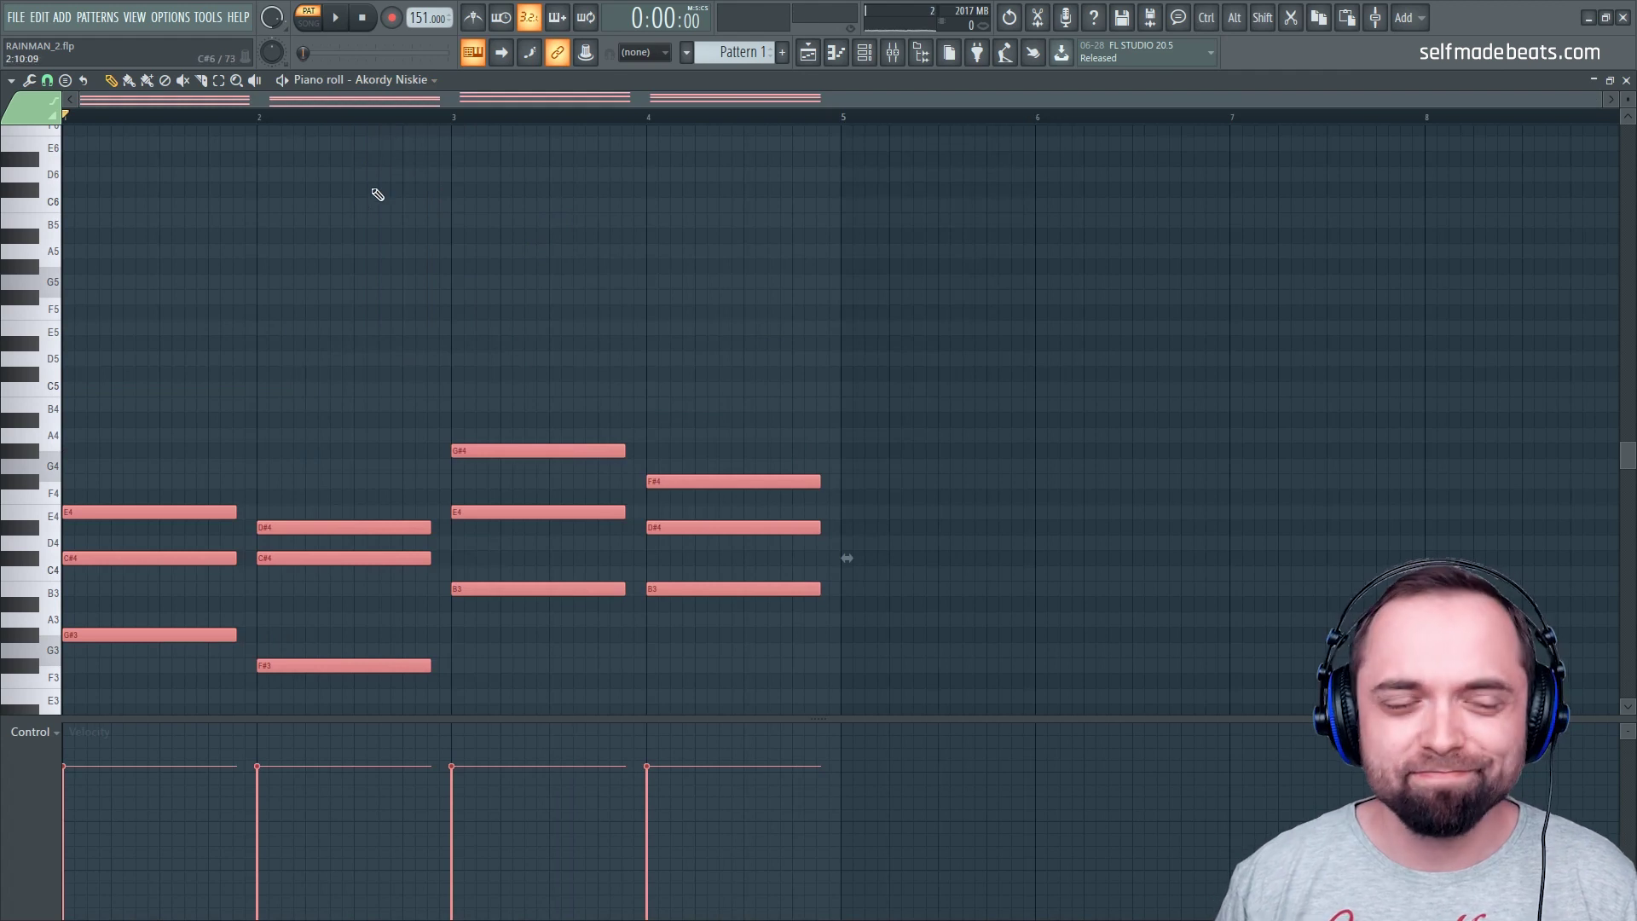
key("ctrl+d")
Play back the pattern with the low chords and close the piano roll
key("space")
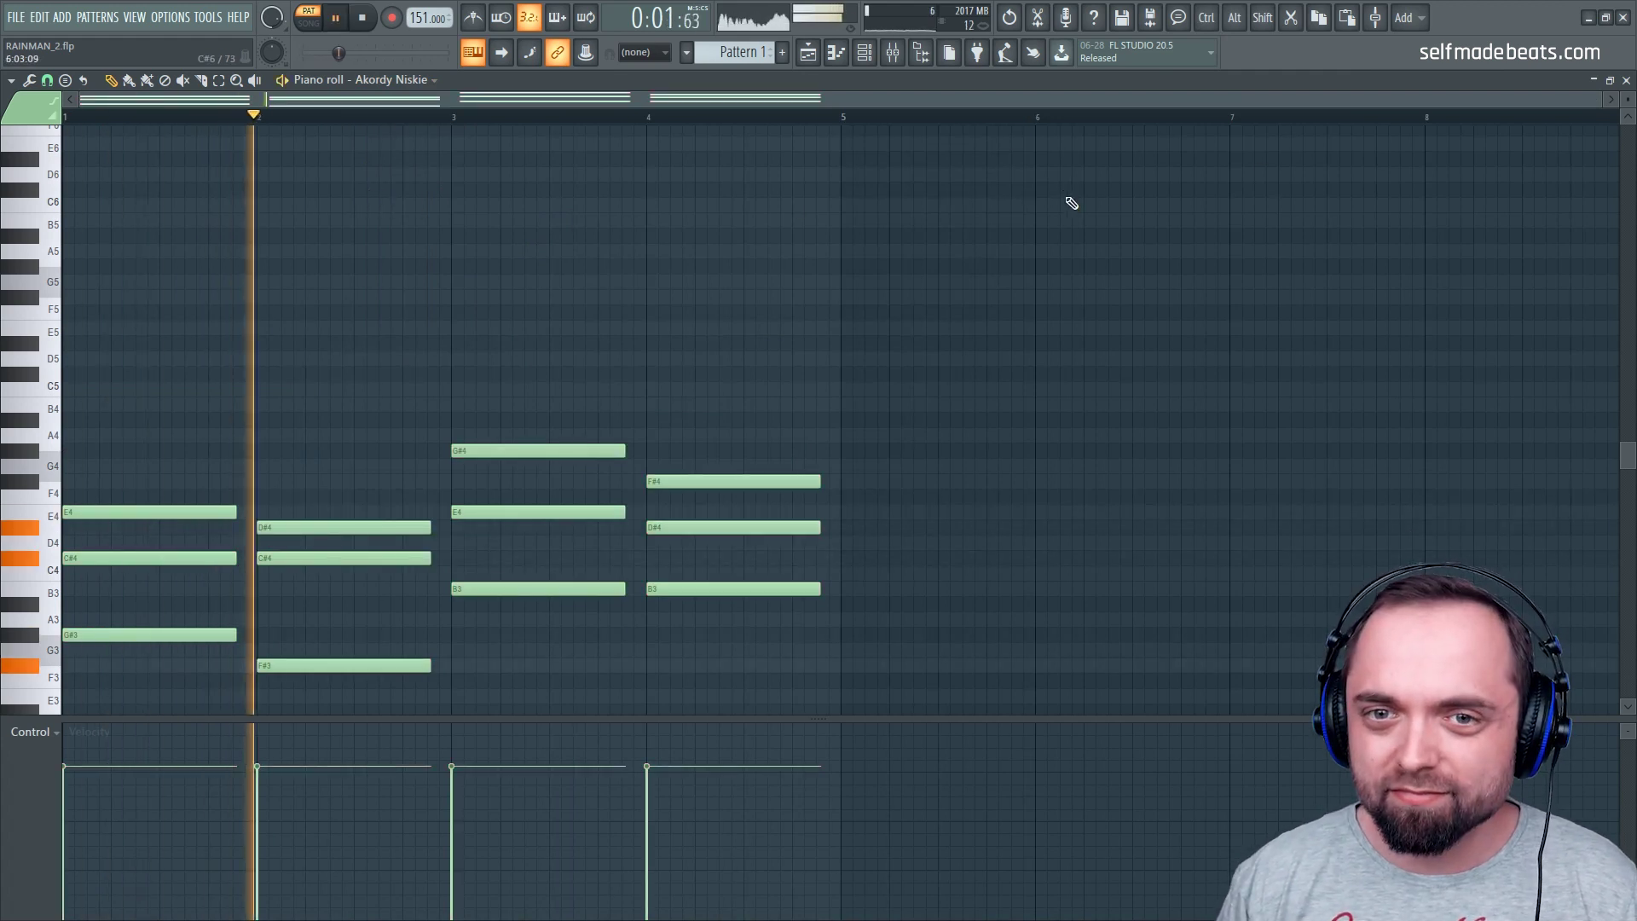
left_click(1626, 80)
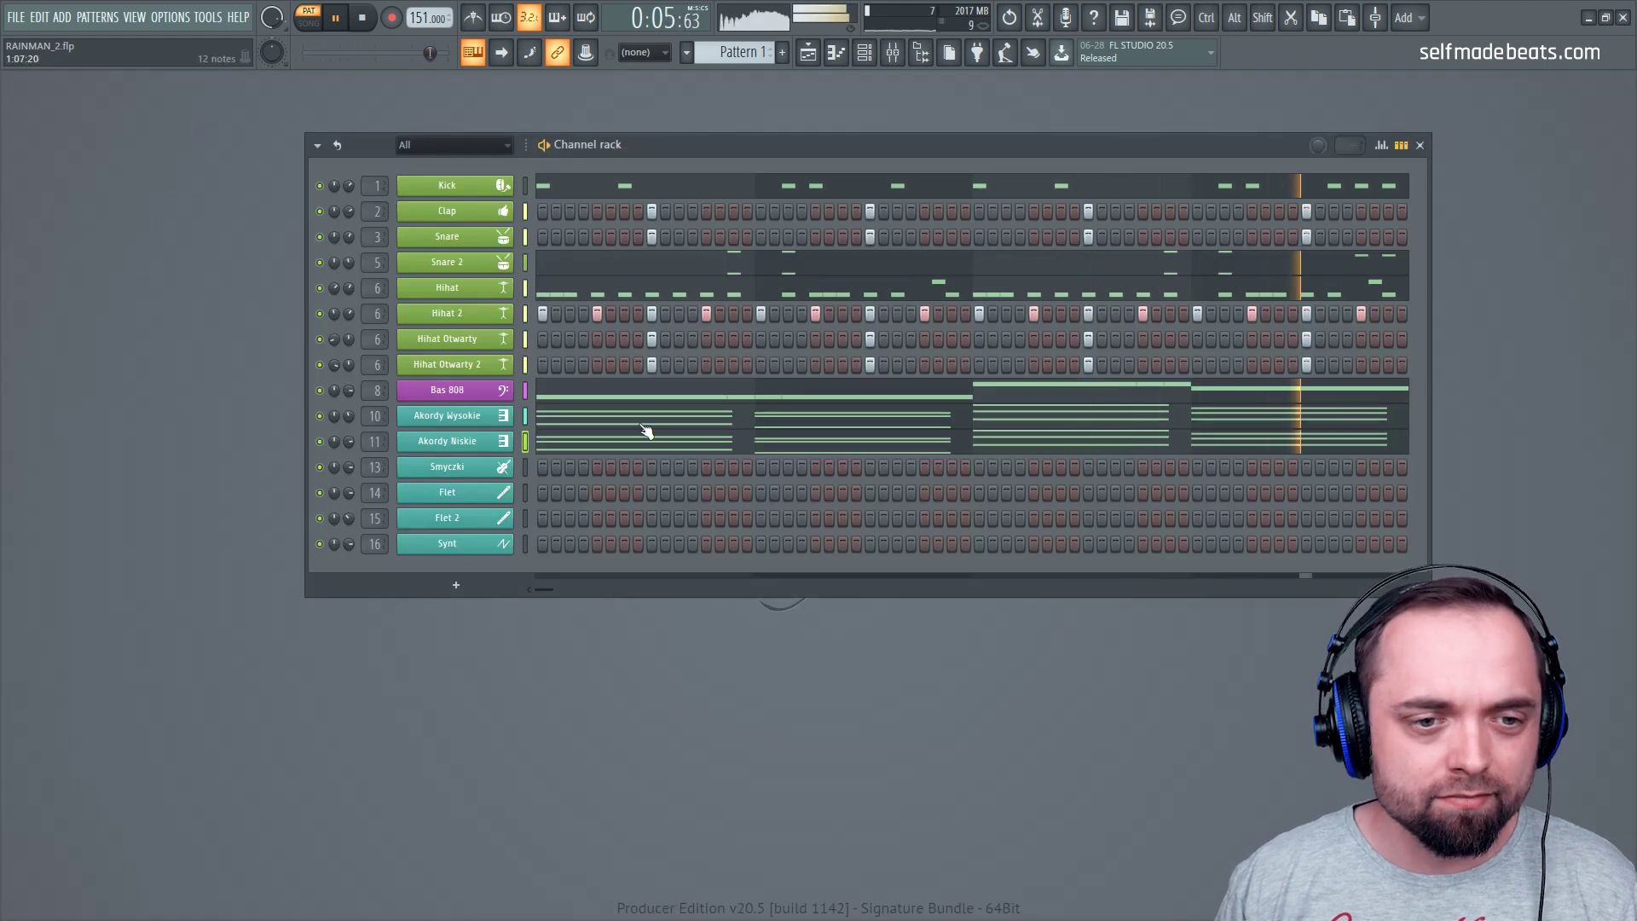
key("space")
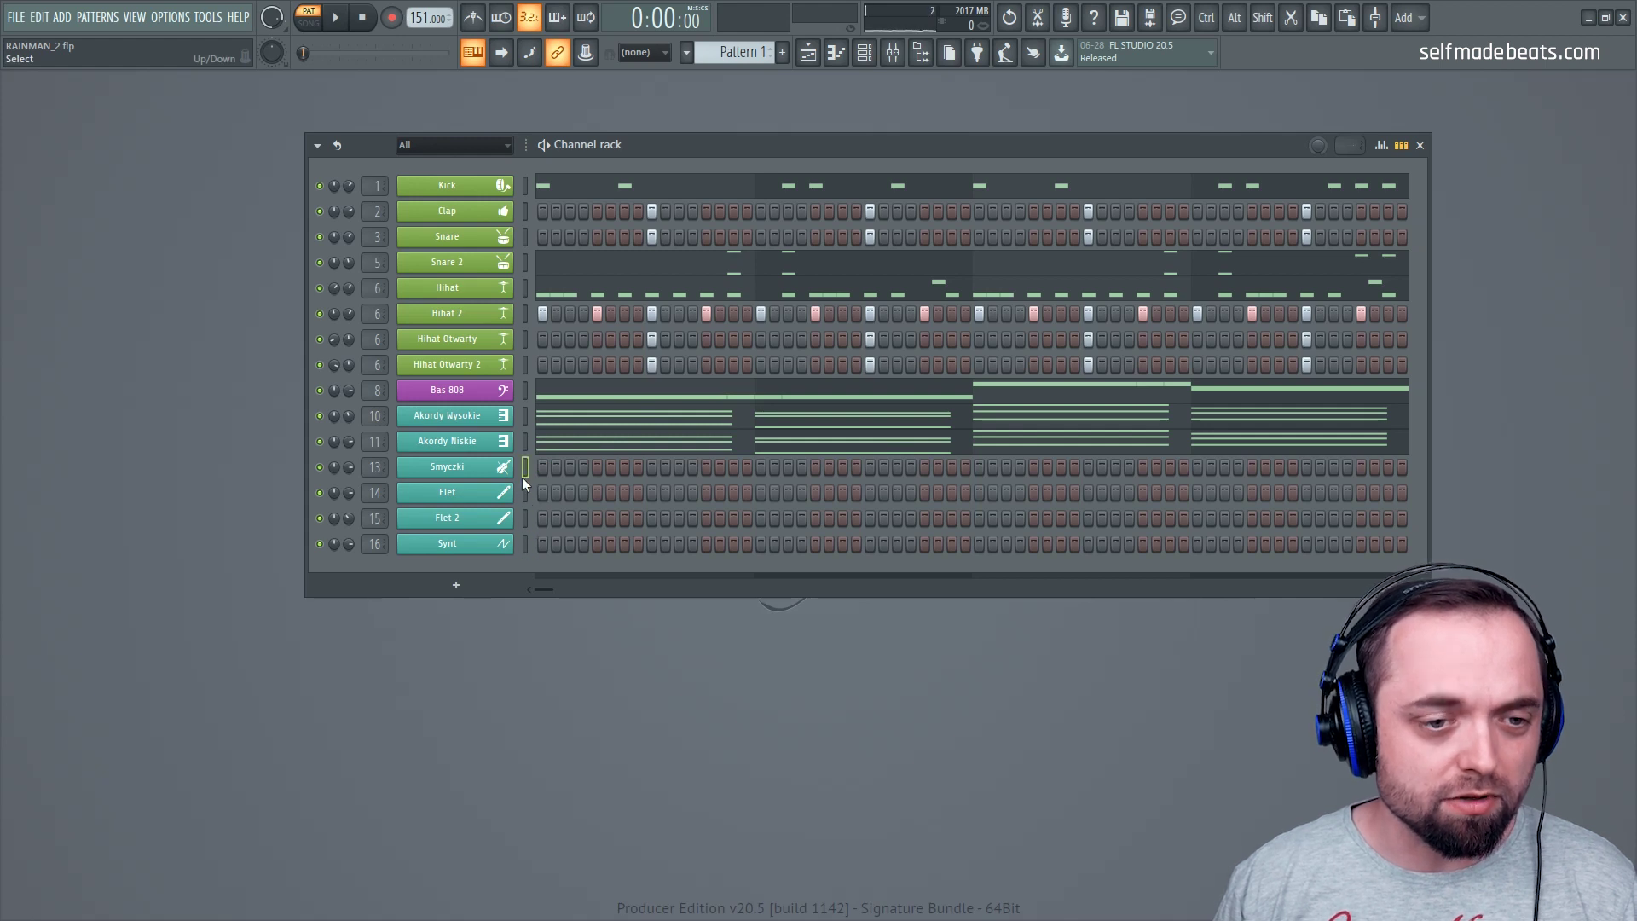
Open the Smyczki channel's piano roll and draw a half-bar C#5 note from the start of bar 1
right_click(497, 469)
left_click(564, 466)
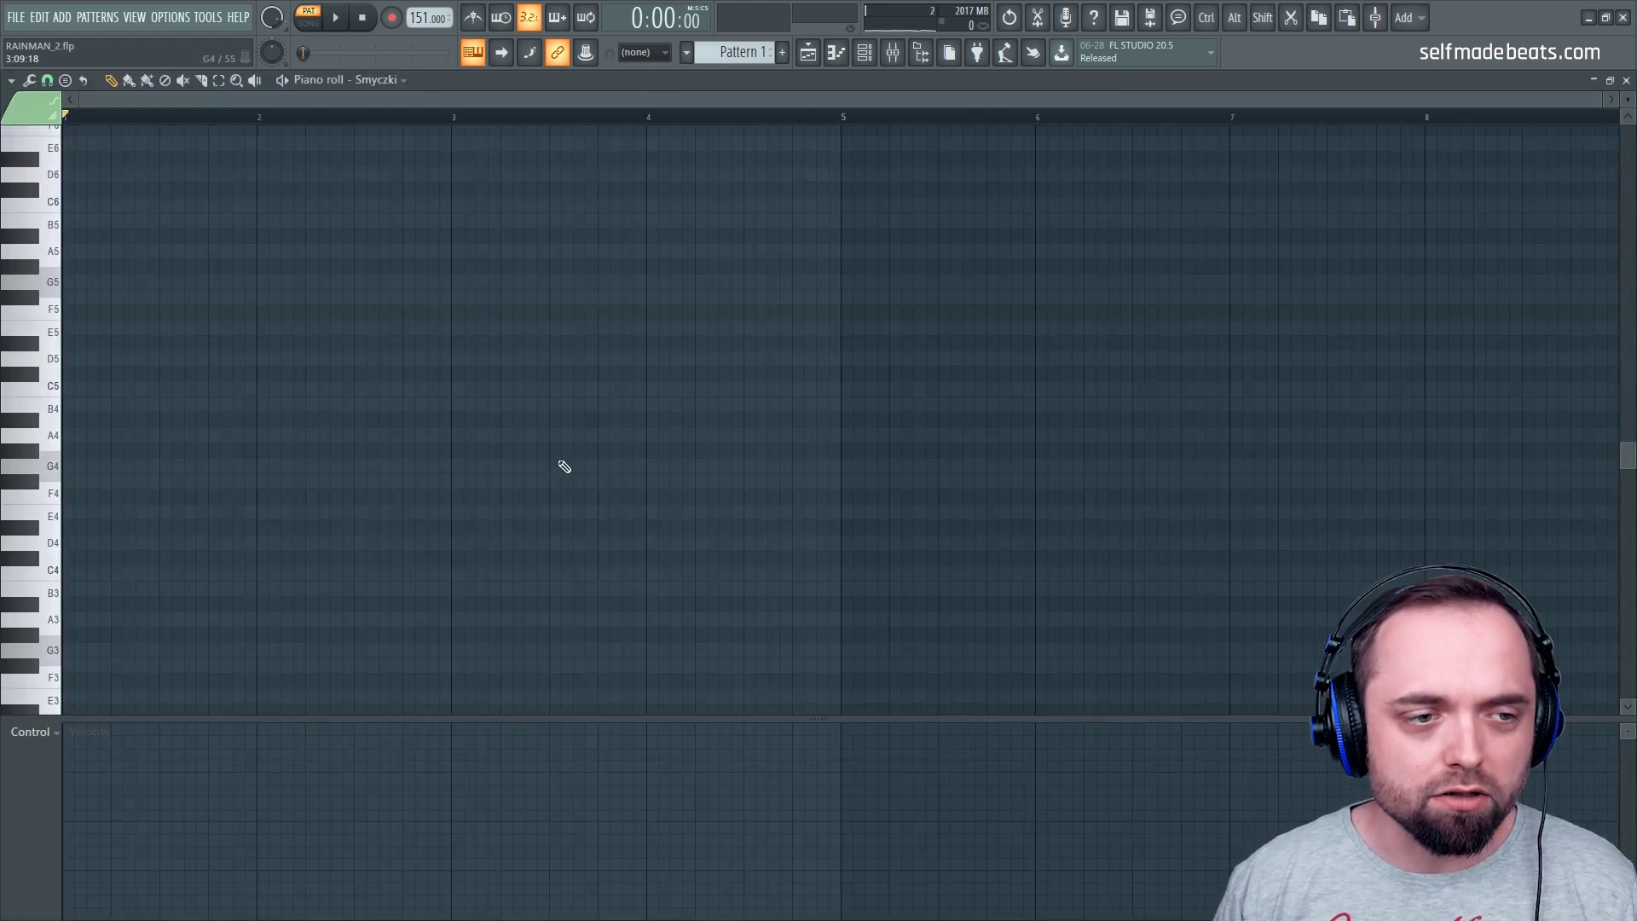
scroll(365, 122, "up", 2)
left_click_drag(620, 102, 445, 103)
scroll(619, 278, "down", 3)
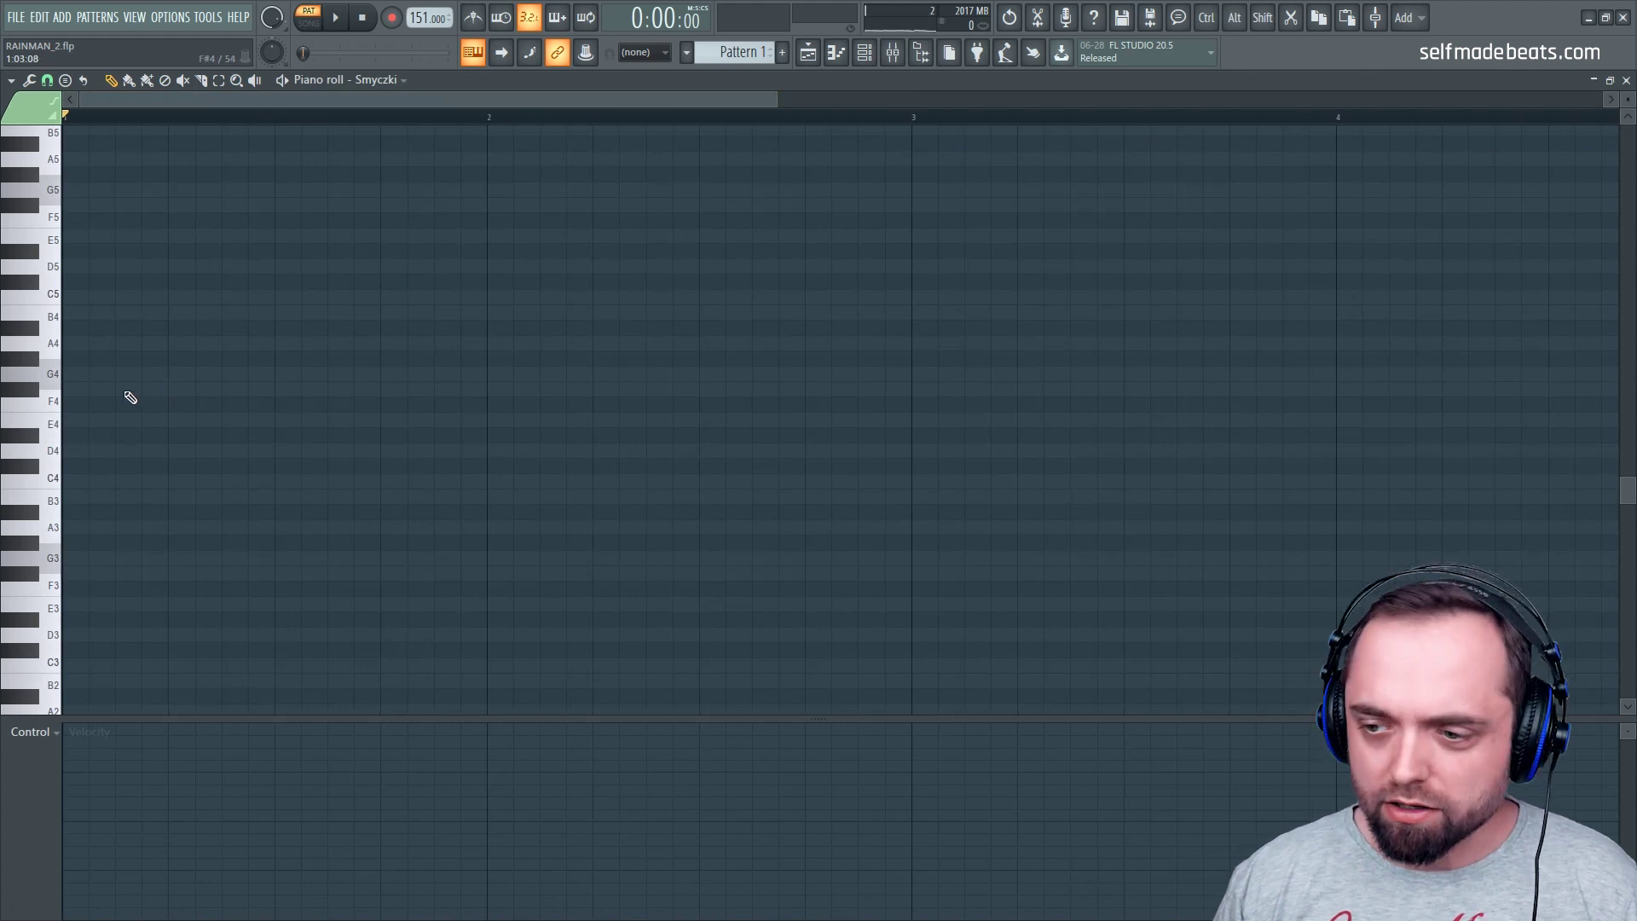
scroll(113, 397, "up", 1)
left_click_drag(104, 328, 77, 328)
left_click_drag(439, 329, 399, 328)
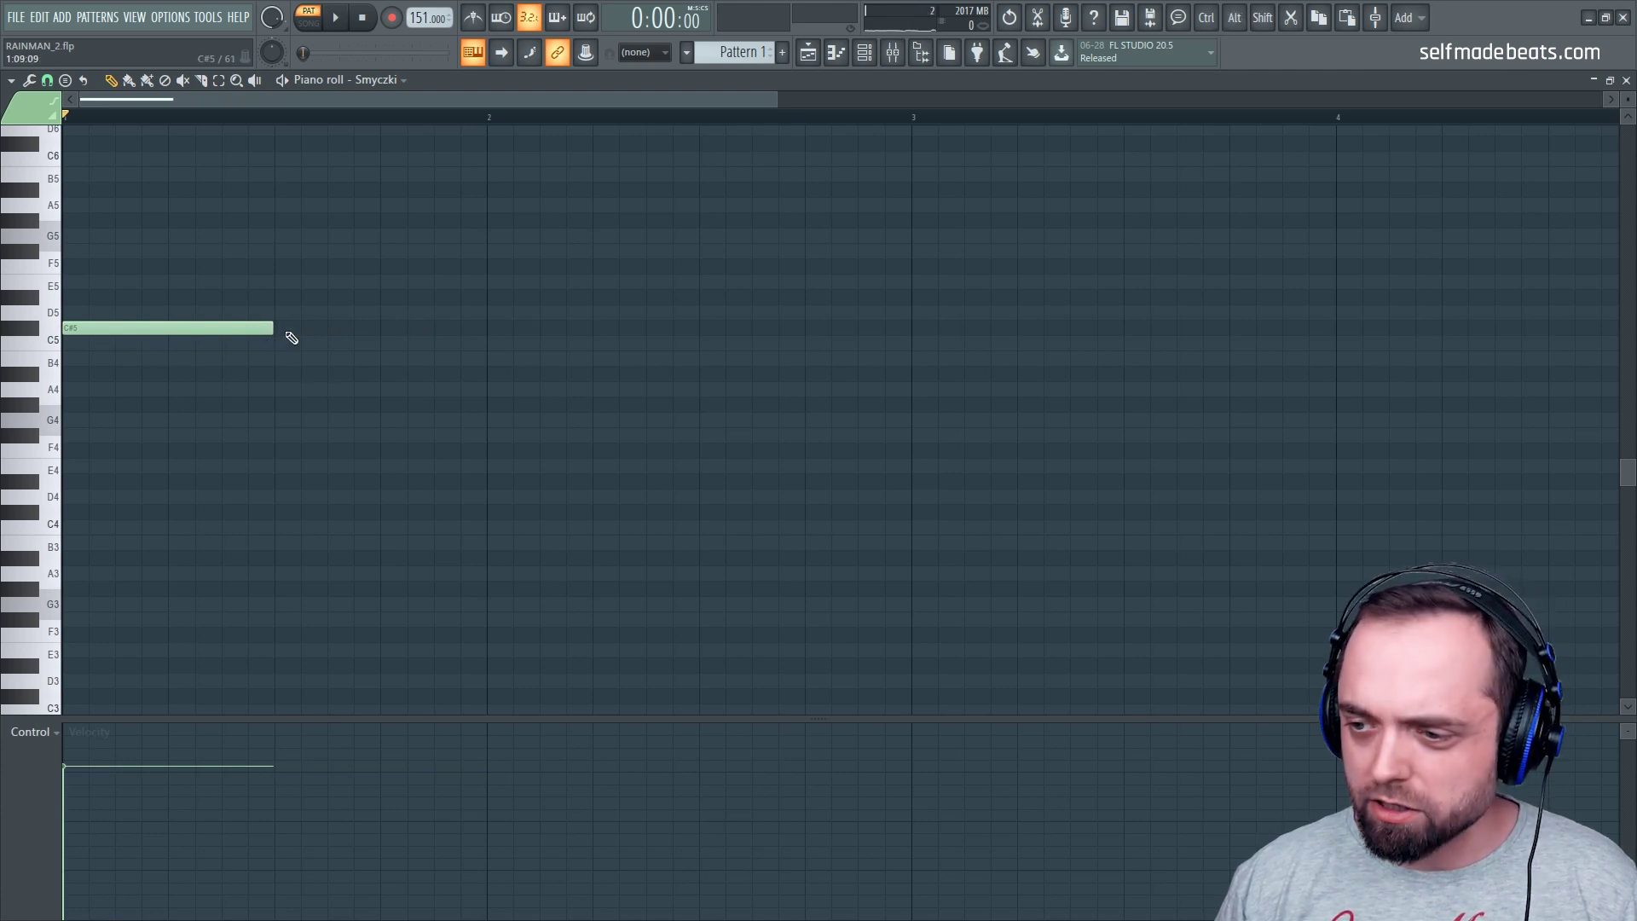
Add short G#4, C#5 and E5 notes on steps 11, 13 and 15 of bar 1 and play back the melody
key("space")
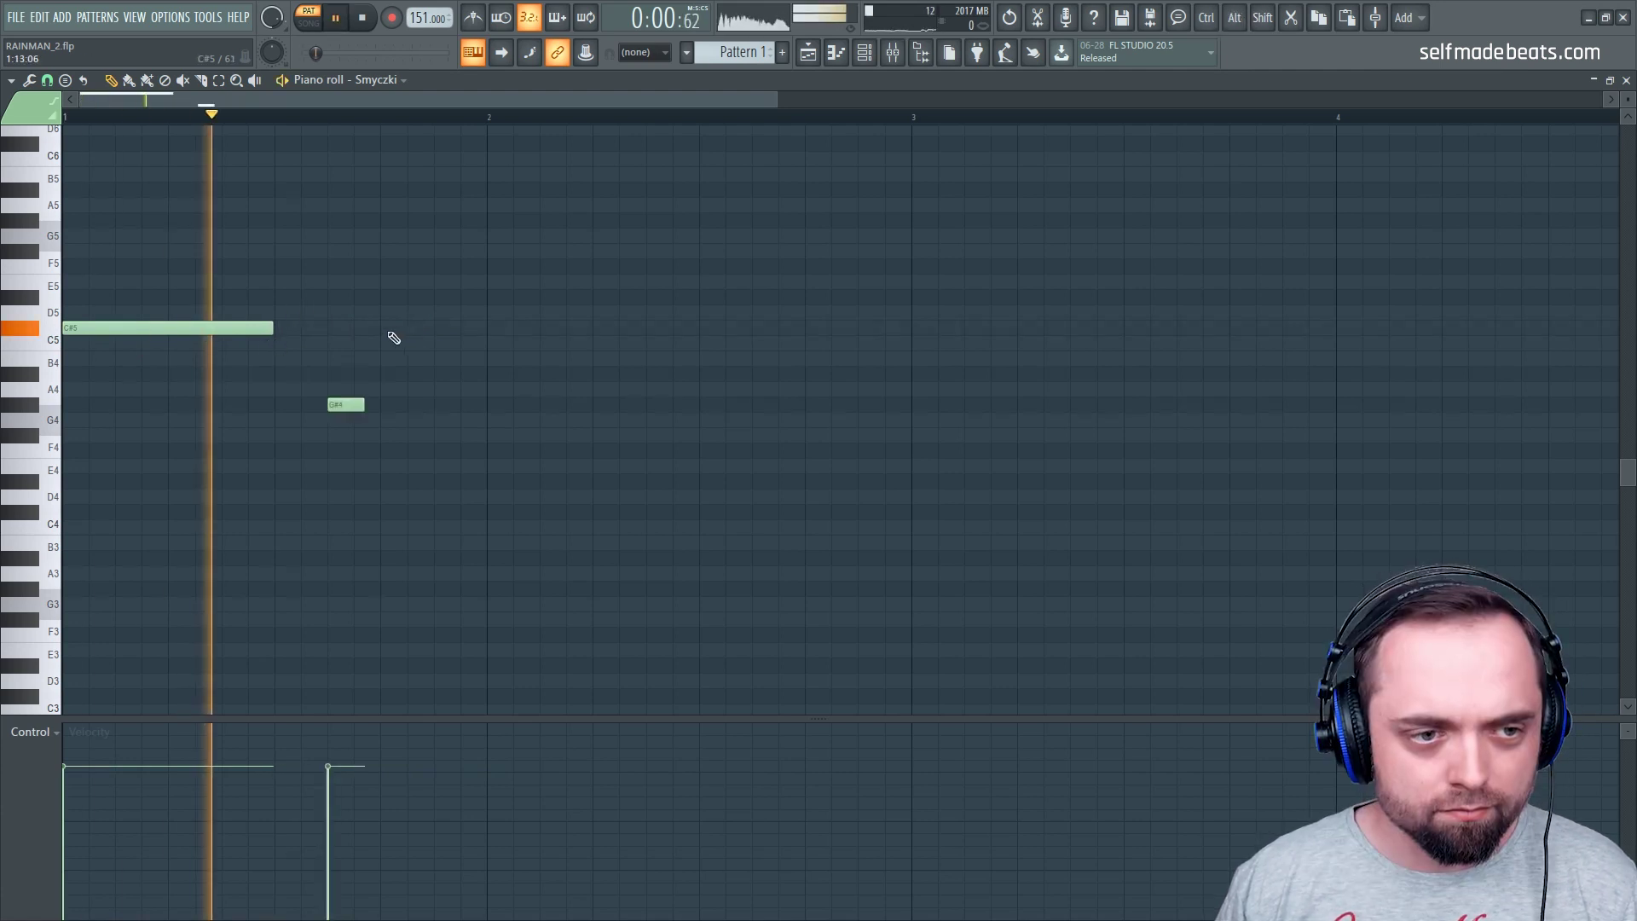
left_click(389, 331)
left_click(441, 345)
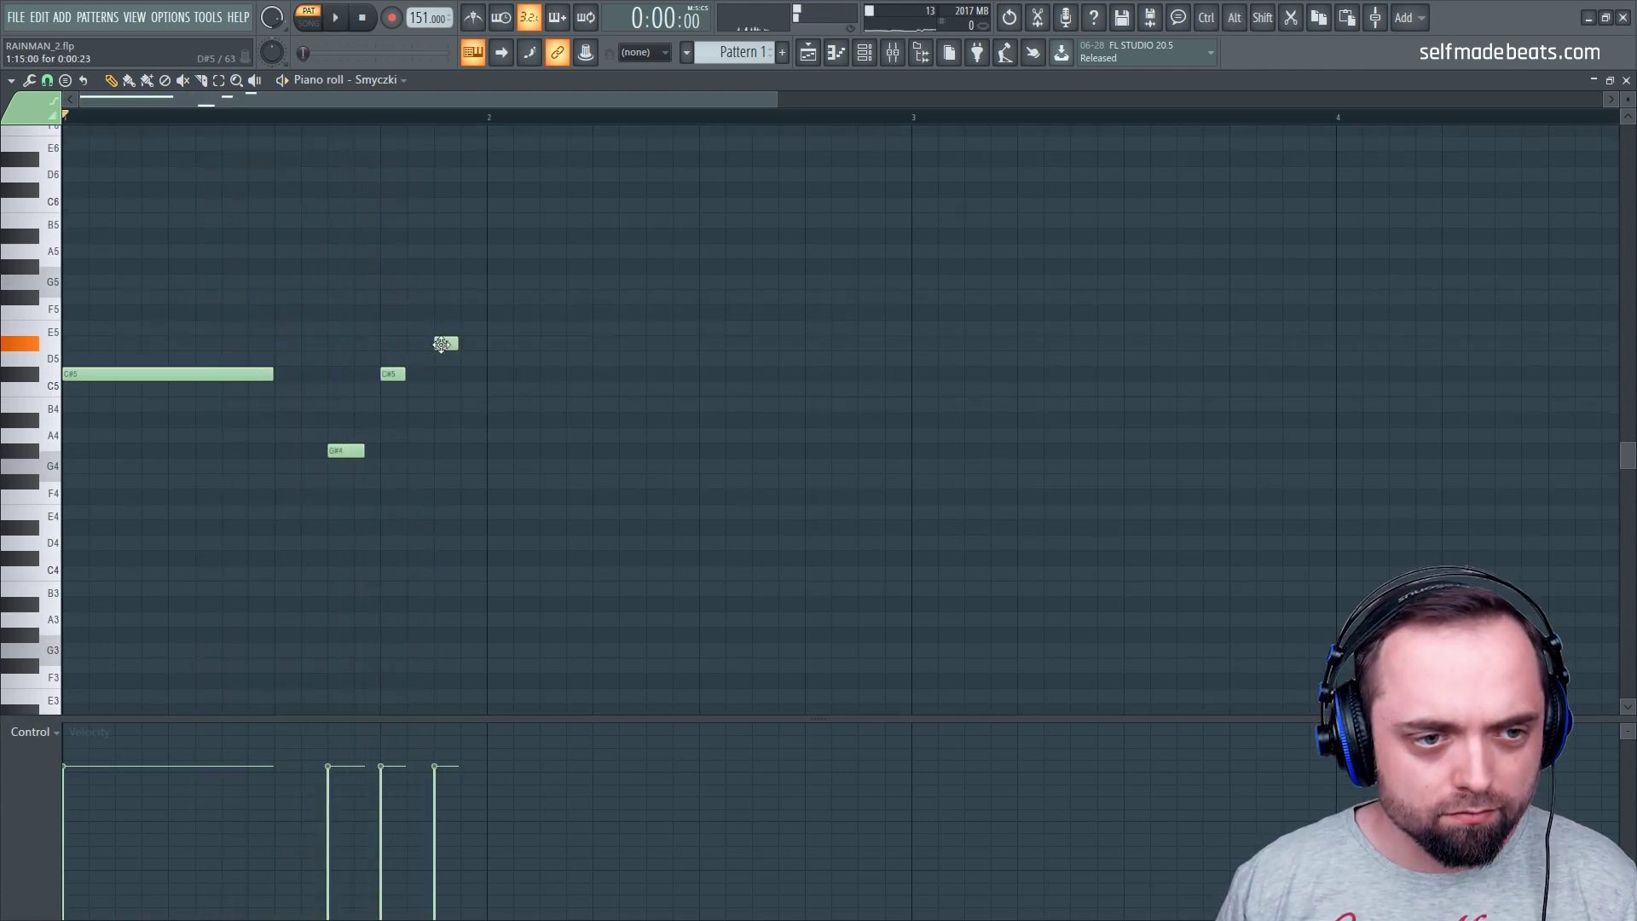
key("space")
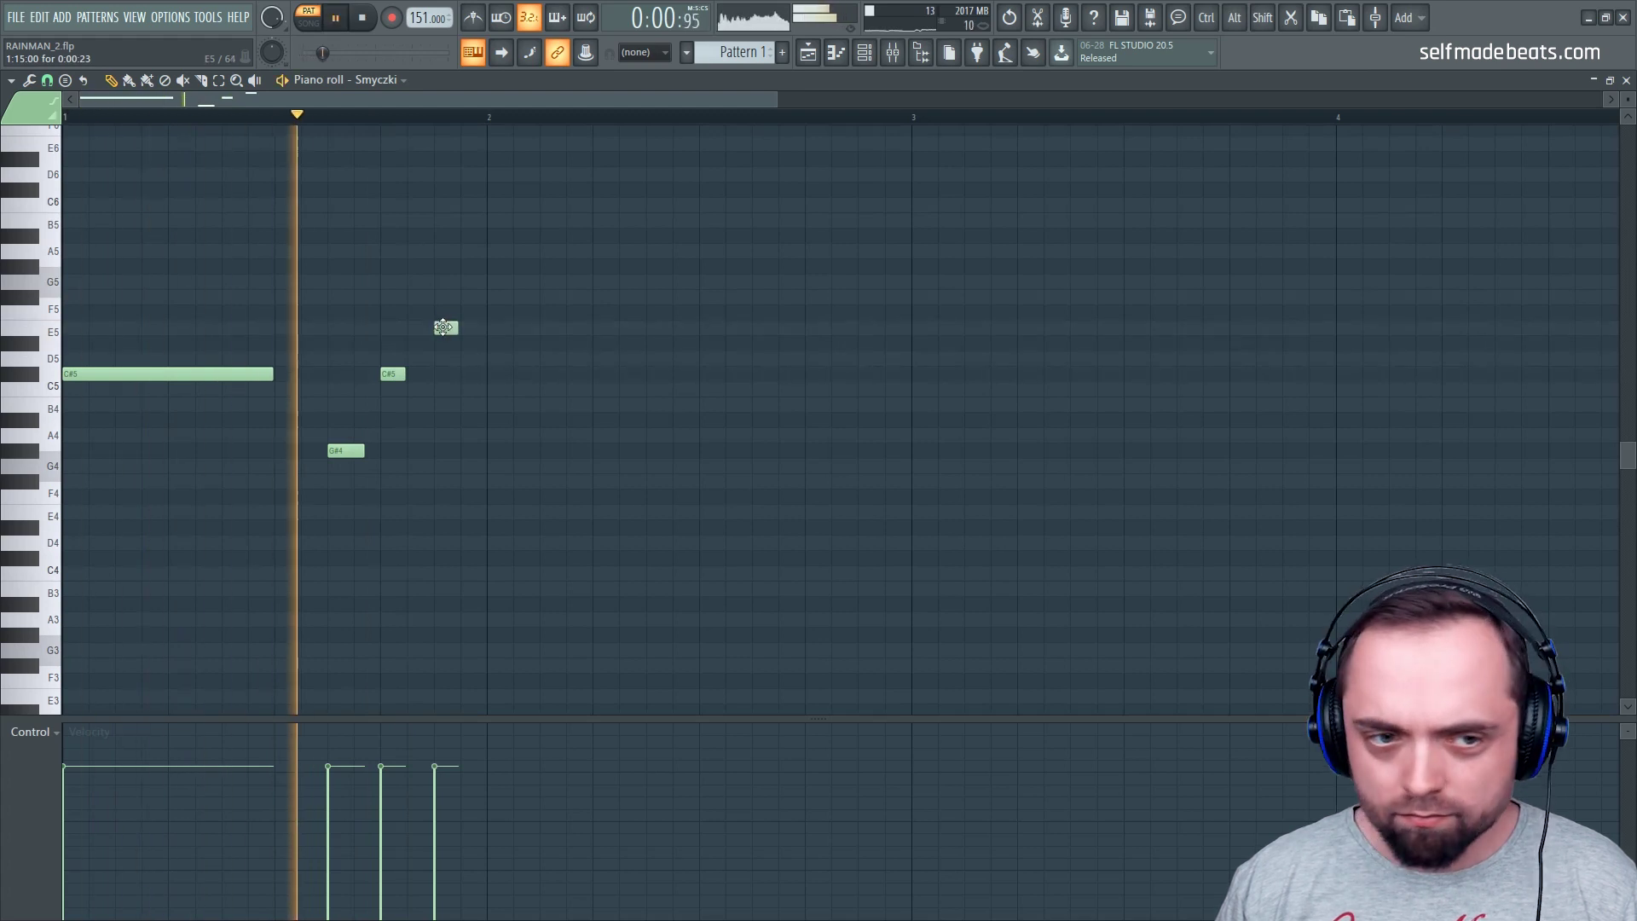
key("space")
Extend the E5 note to the end of bar 1 and draw a D#5 about half a bar long from bar 2
left_click(491, 337)
left_click_drag(456, 328, 704, 348)
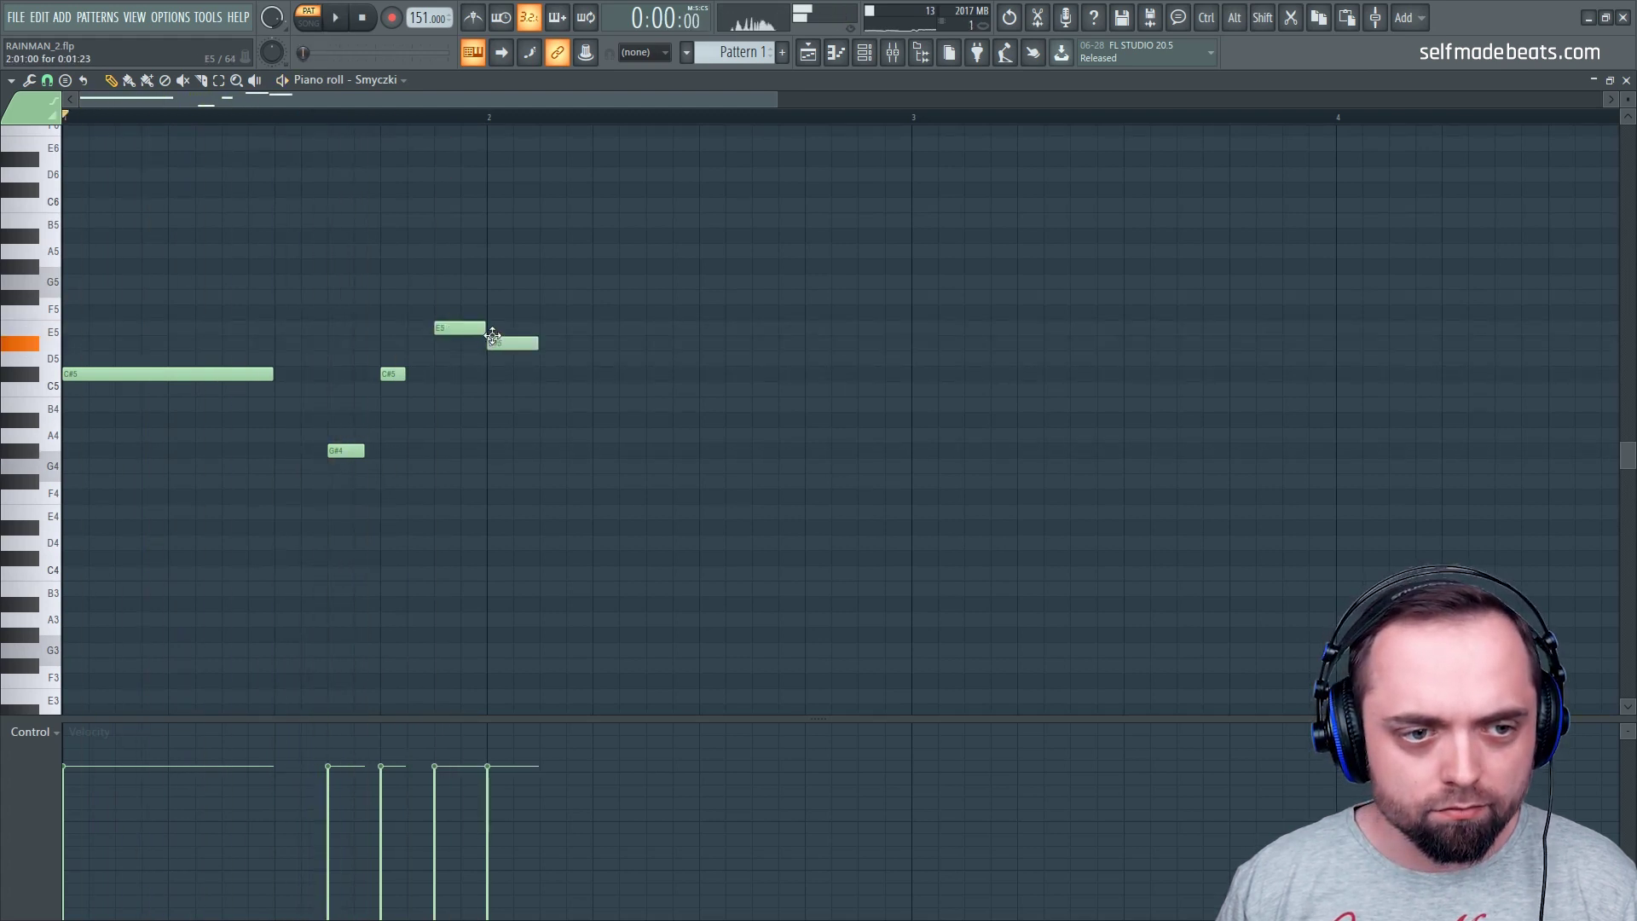
key("space")
Insert a very short D#5 grace note just before the E5 in bar 1 and play back the melody
key("space")
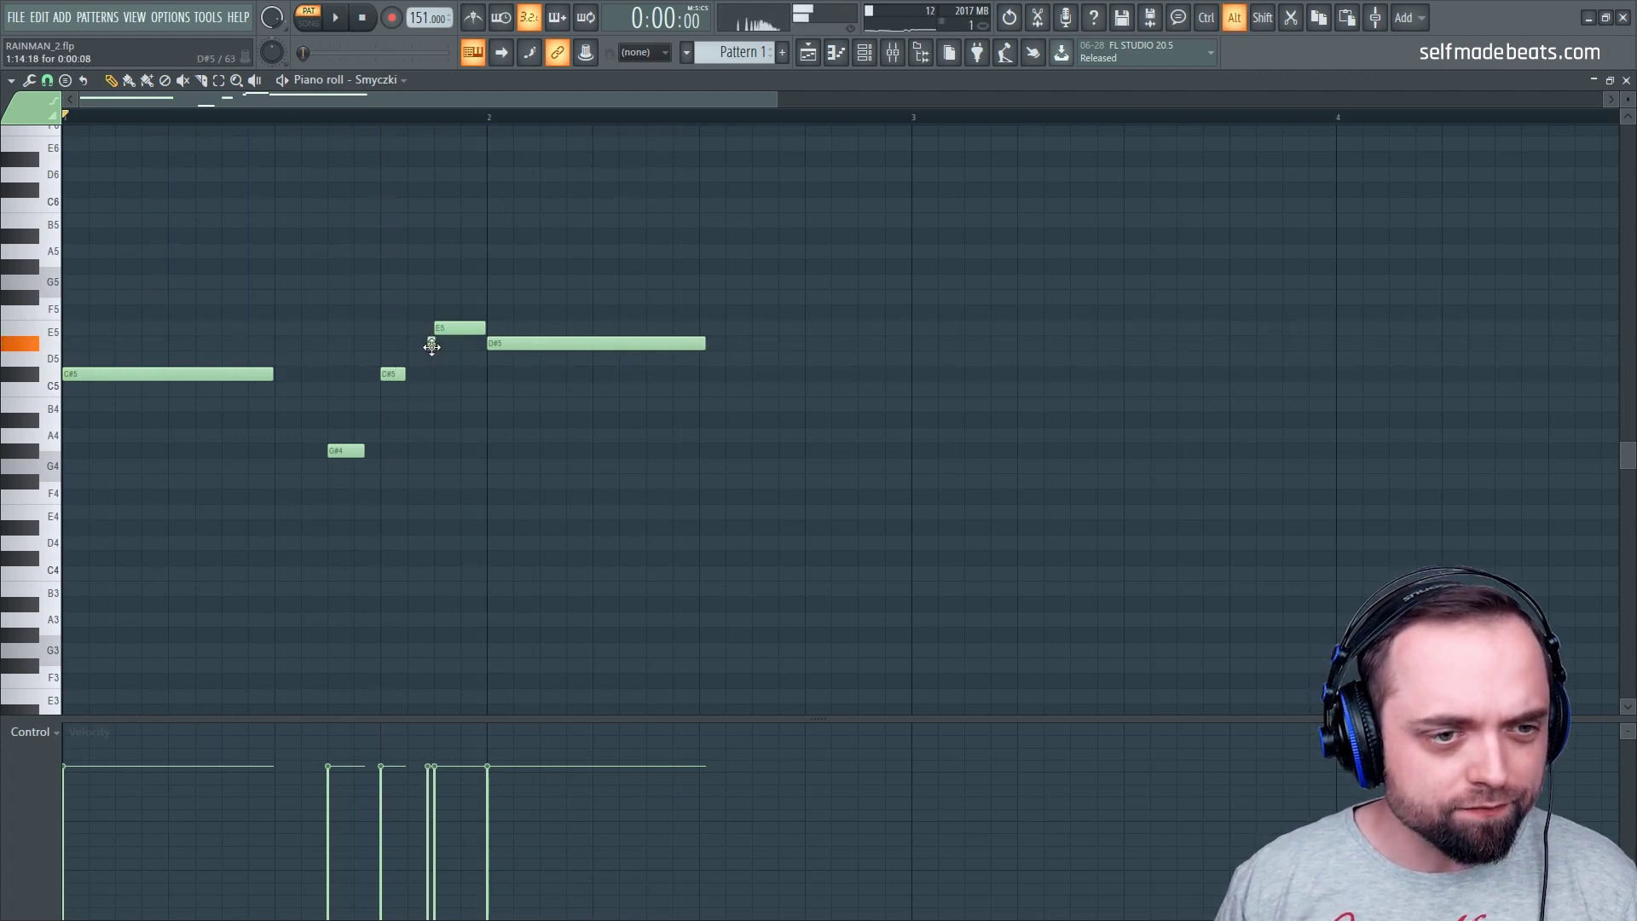
key("space")
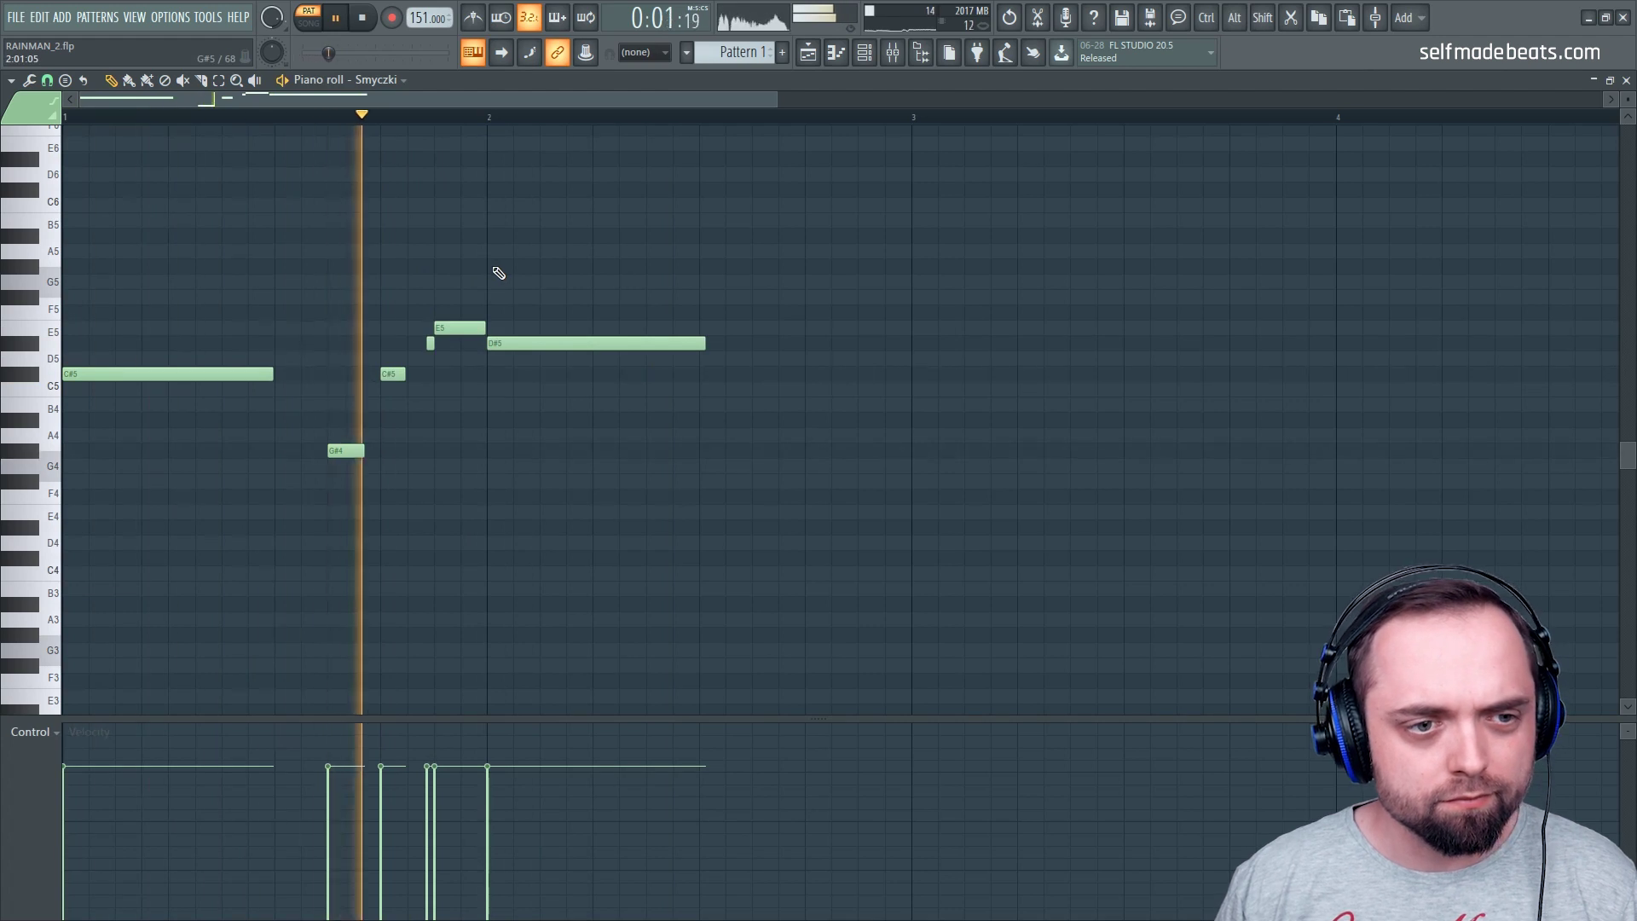
key("space")
Copy bar 1's G#4–C#5–D#5–E5 run to step 11 of bar 2, shorten its E5 to one step and add a half-bar E5 in bar 3
left_click_drag(341, 452, 745, 480)
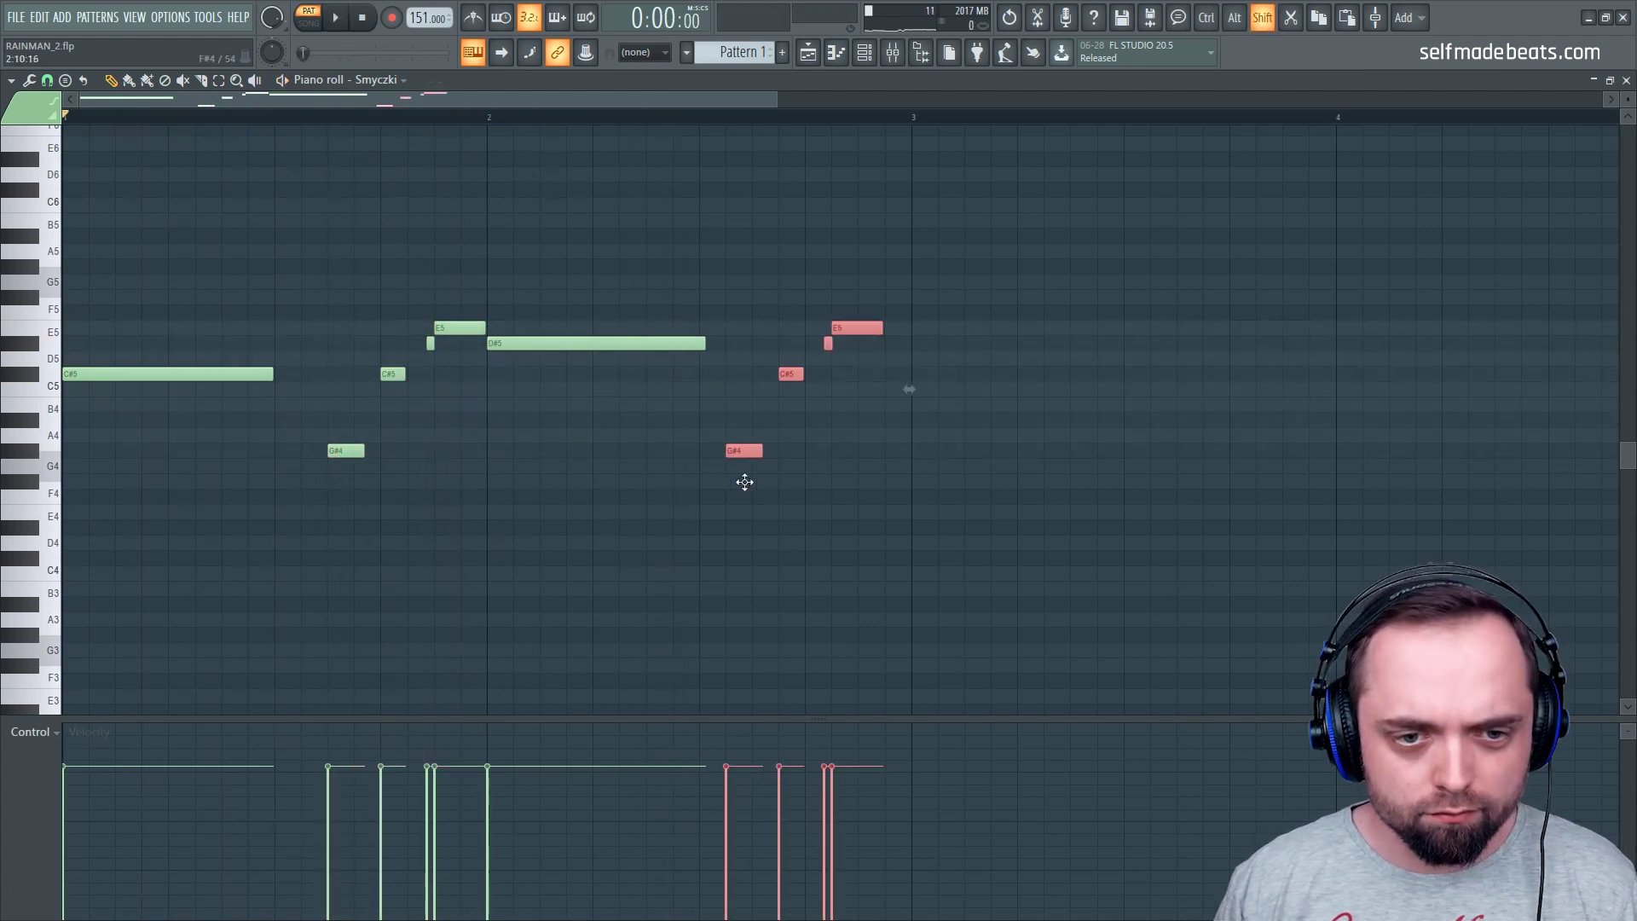
left_click_drag(745, 480, 769, 476)
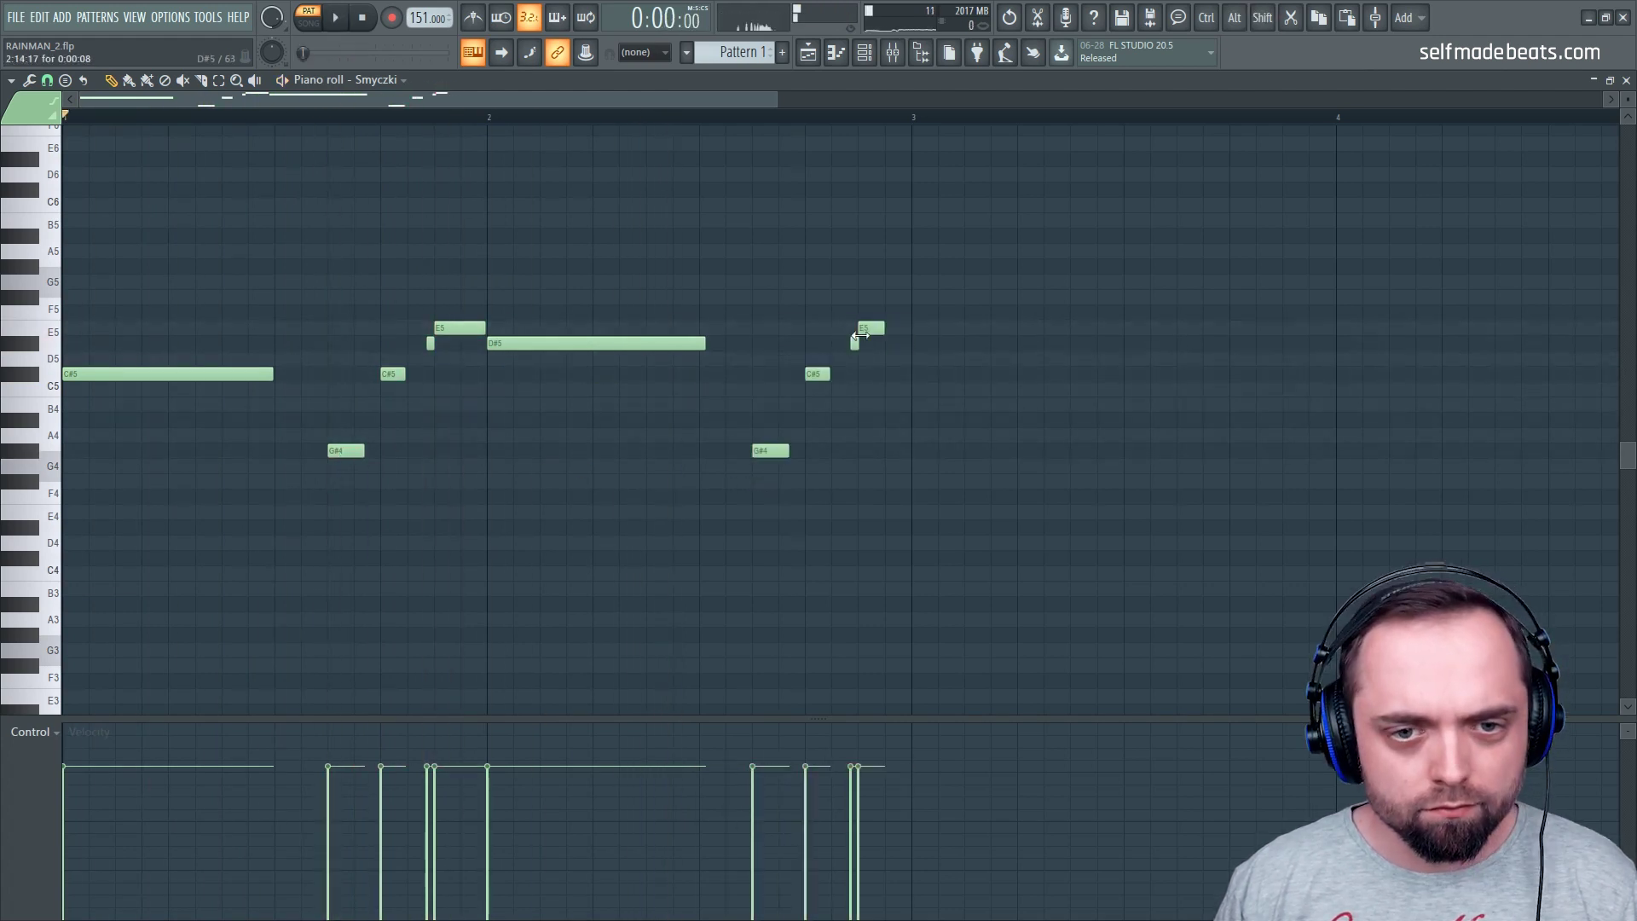
key("space")
left_click(912, 329)
left_click_drag(777, 534, 890, 312, "ctrl")
left_click_drag(772, 450, 1182, 484, "shift")
key("space")
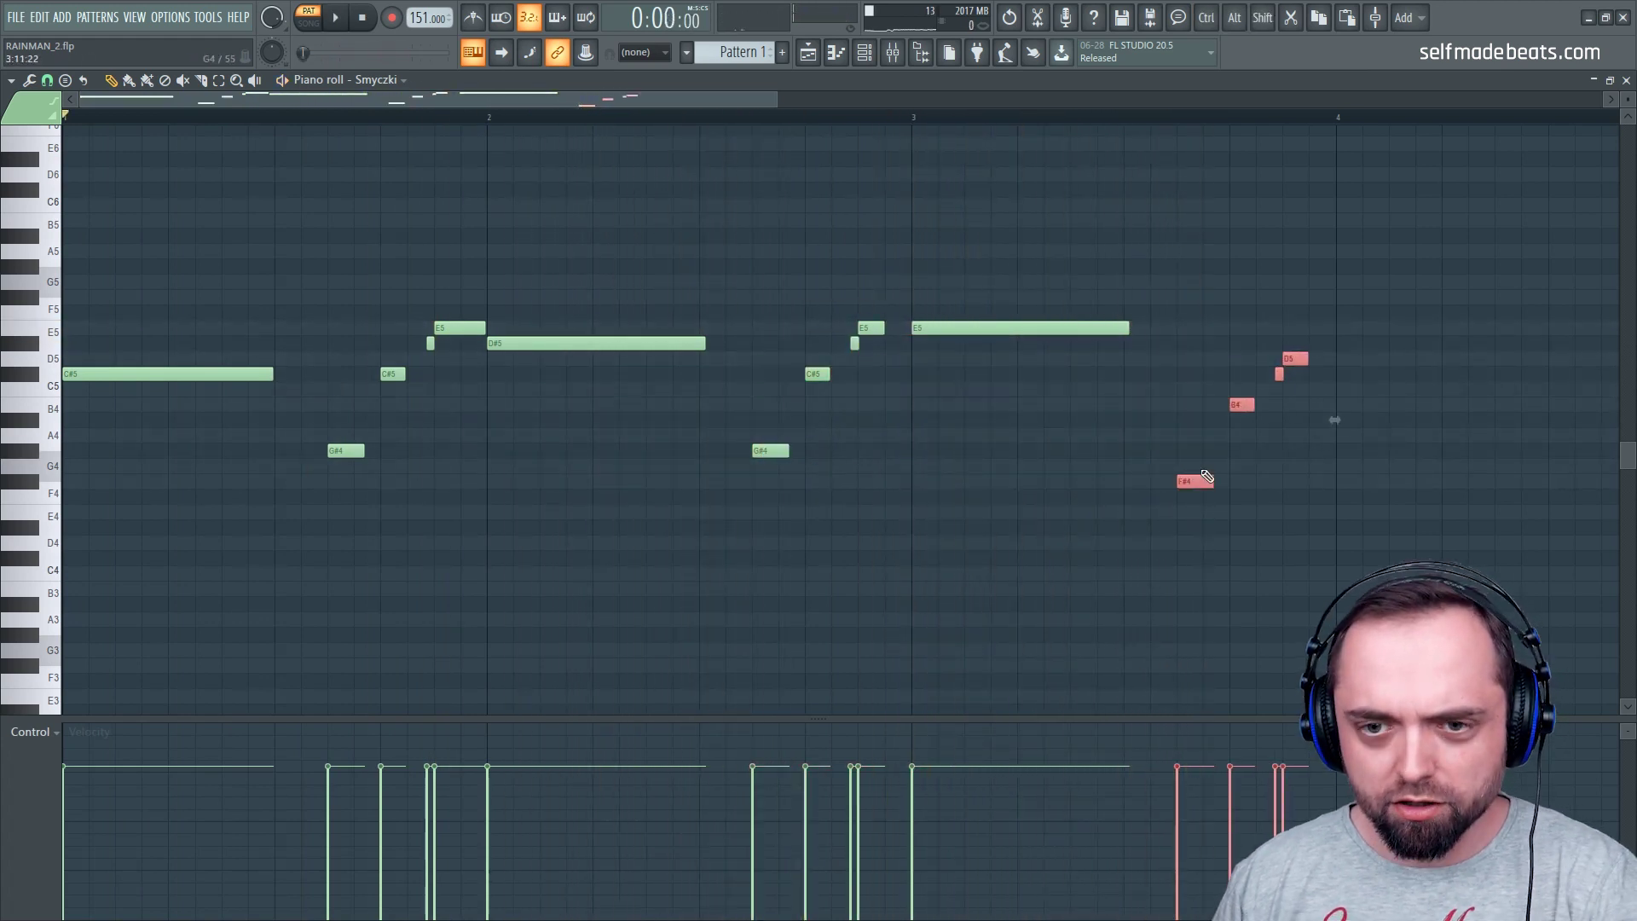
key("Delete")
Shorten the long bar 3 E5 slightly, then add a short G#5 on step 9 and a longer F#5 on step 11
scroll(1008, 125, "down", 2, "ctrl")
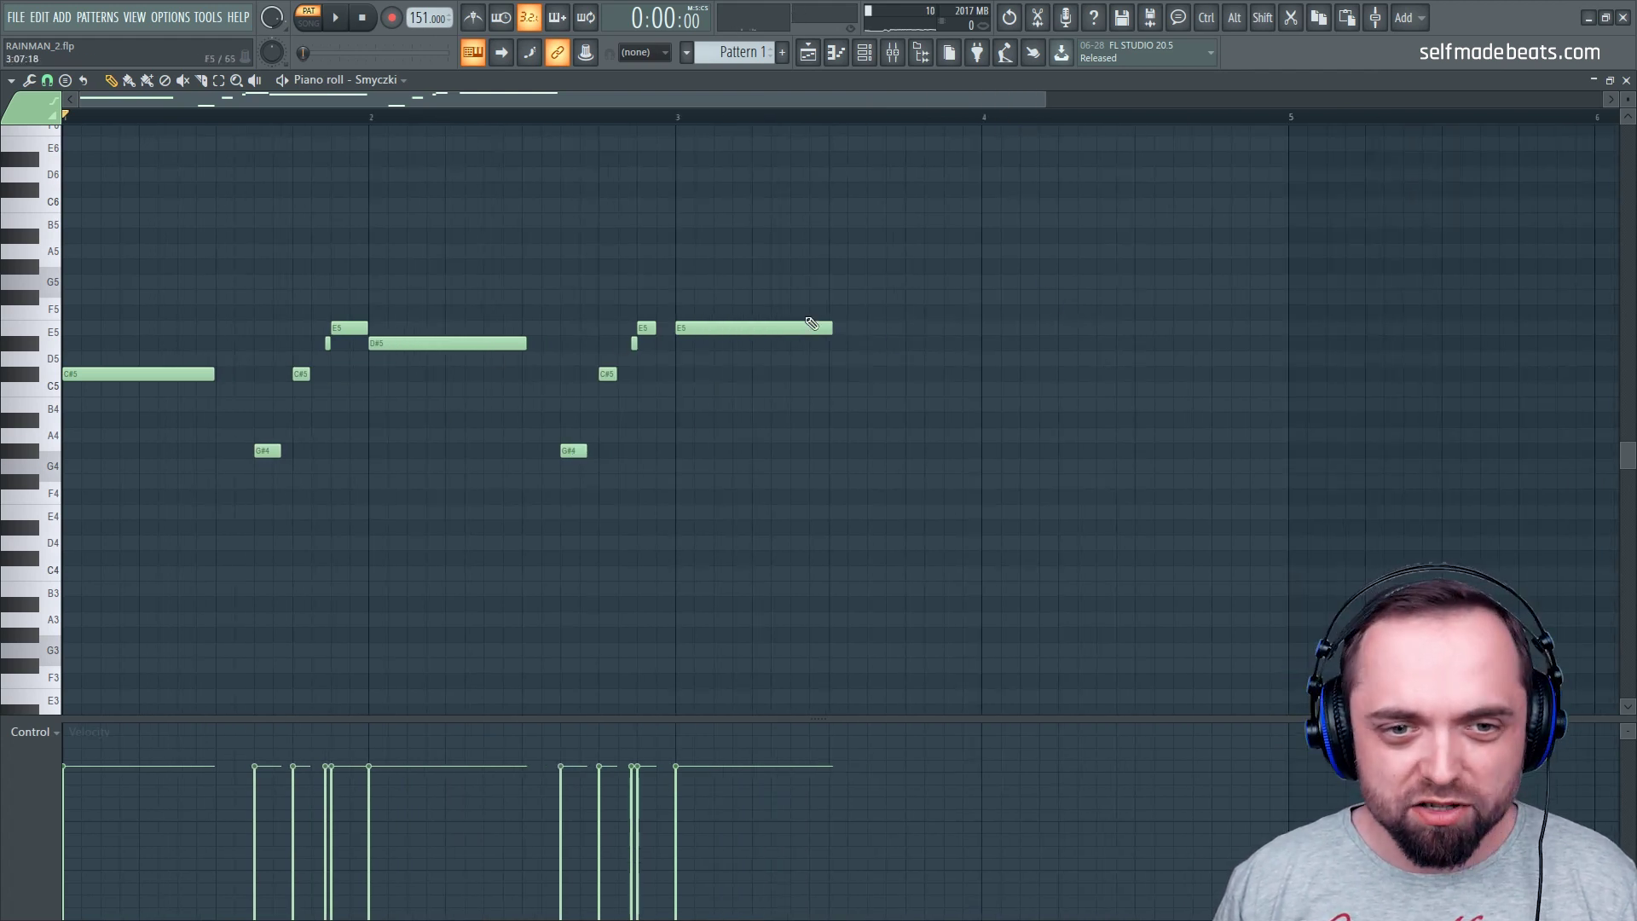
left_click(874, 282)
key("space")
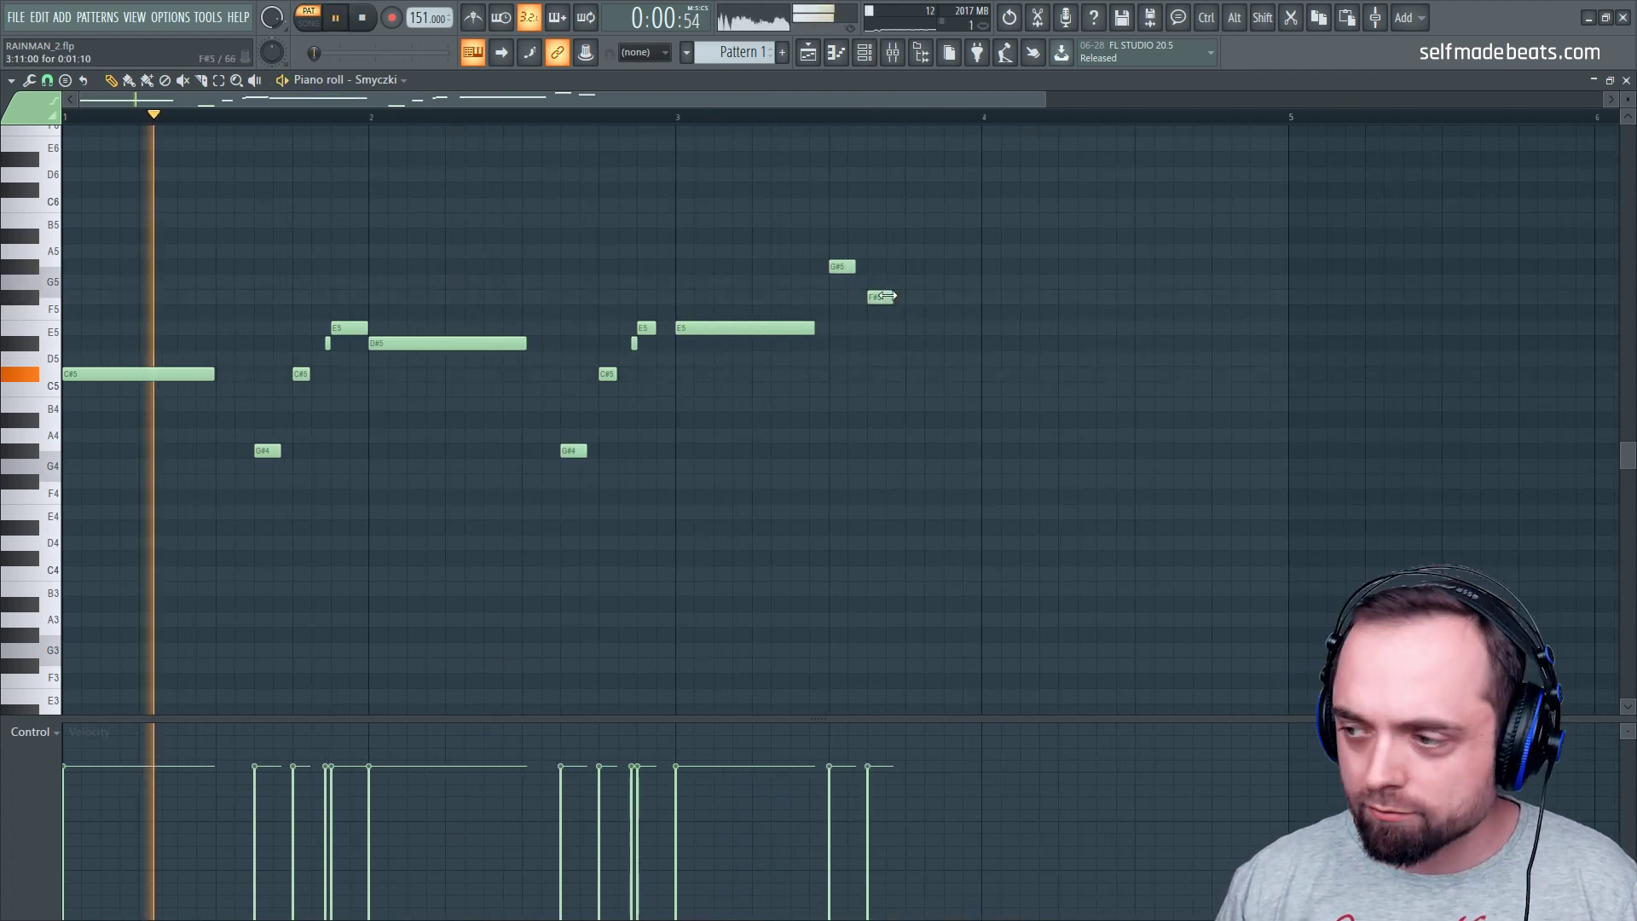
left_click_drag(886, 296, 931, 296)
key("space")
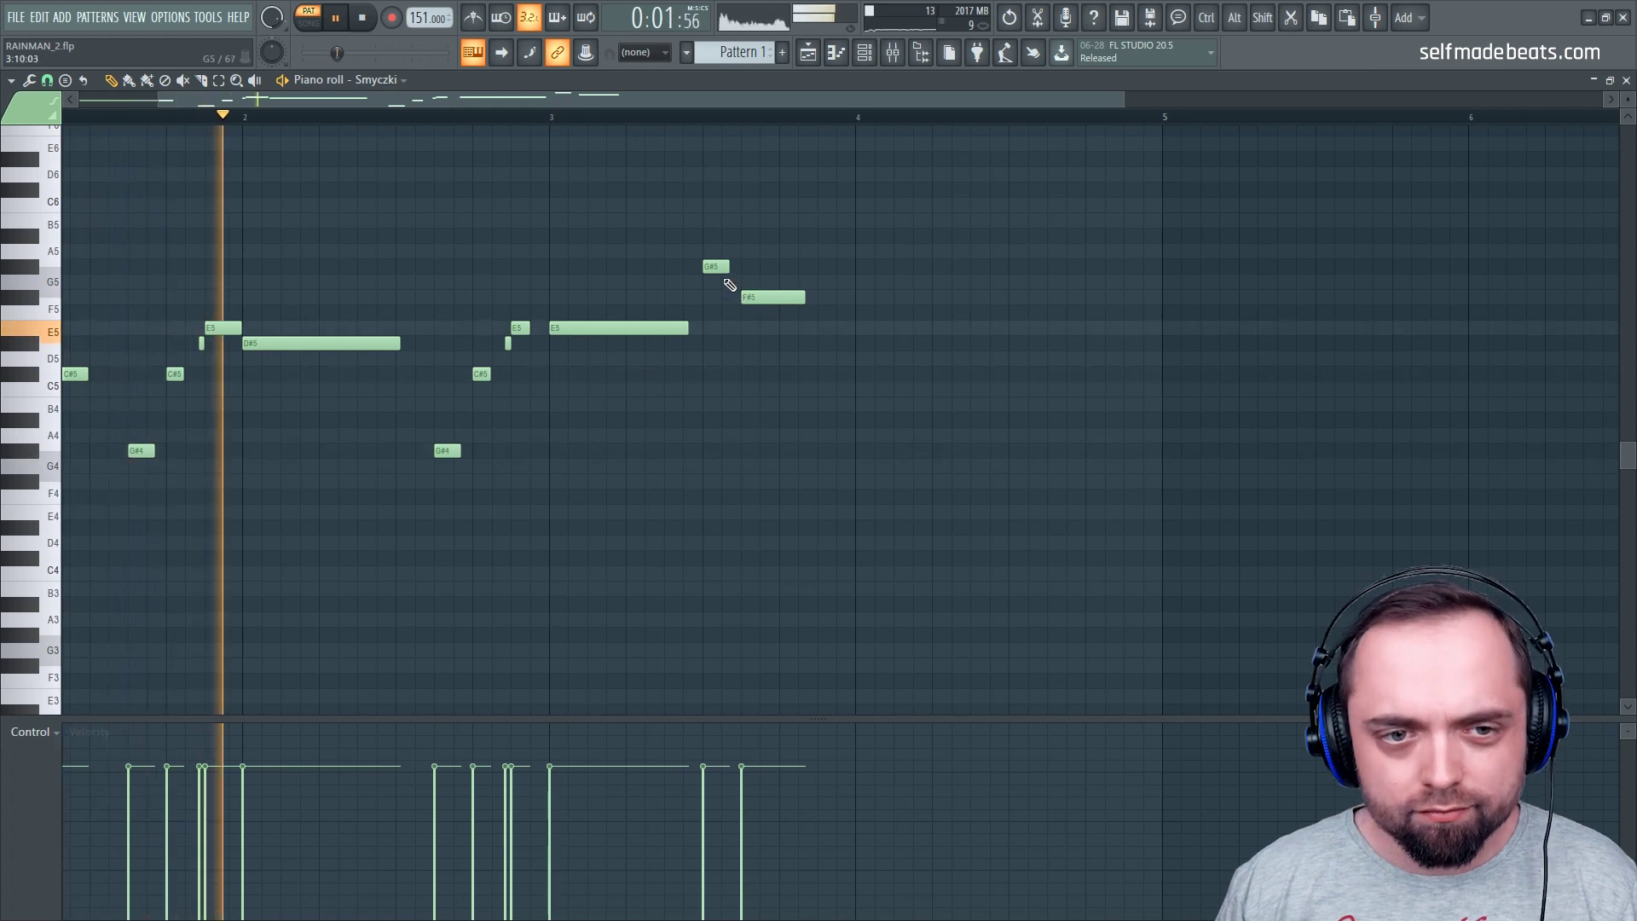
Add a short D#5 at the start of bar 4 and a short E5 on step 3, then play back the melody
left_click(861, 344)
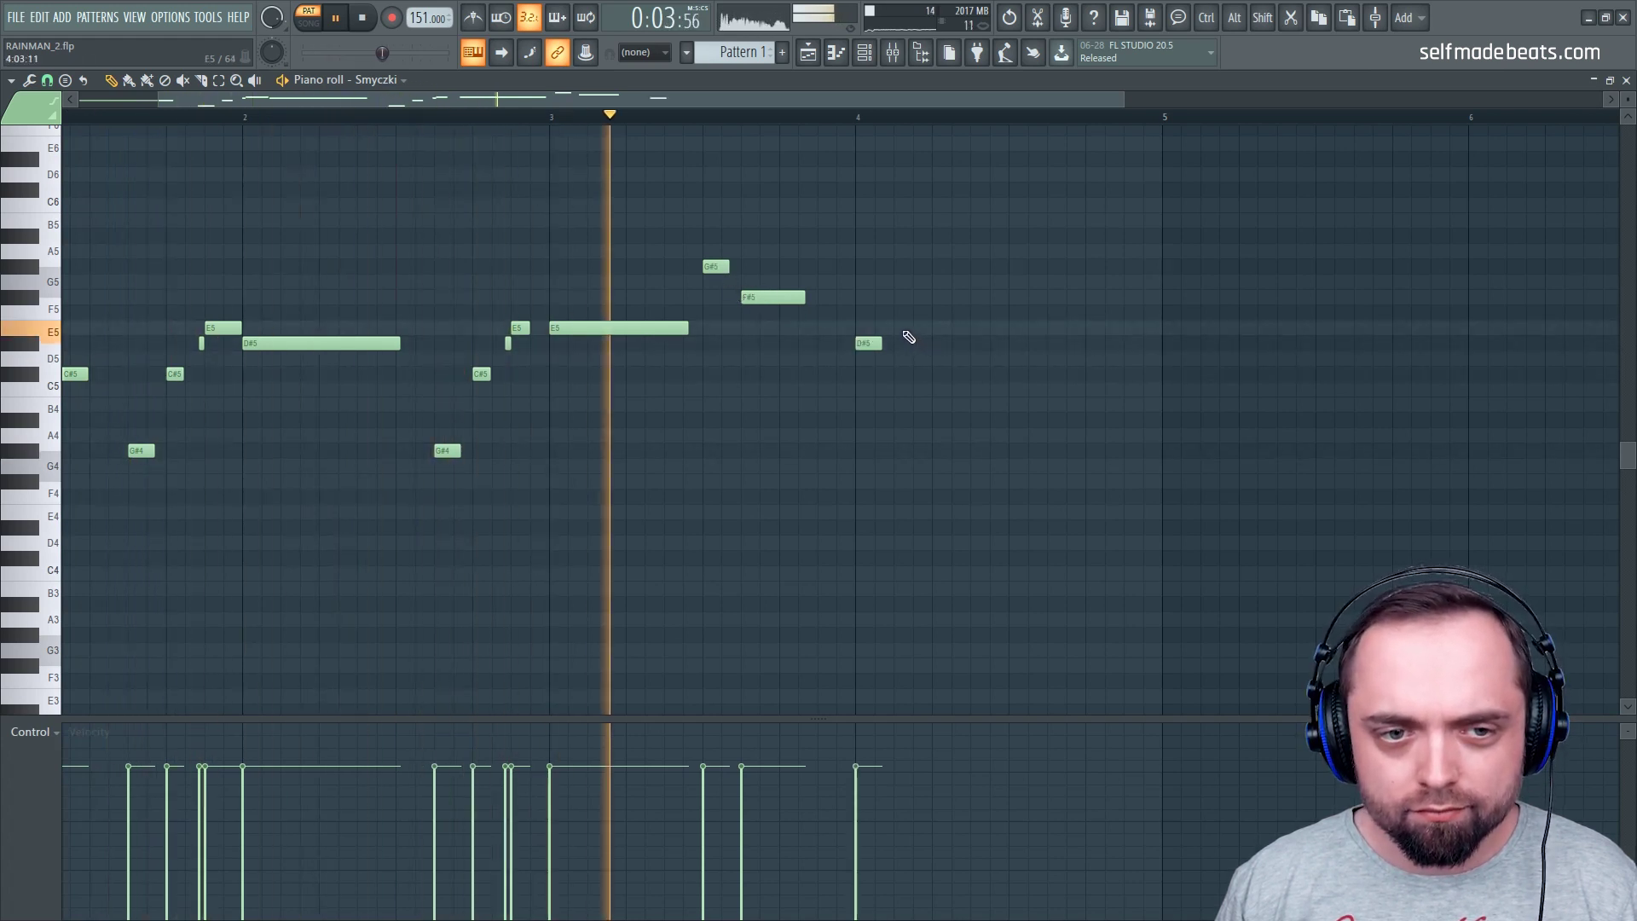
key("space")
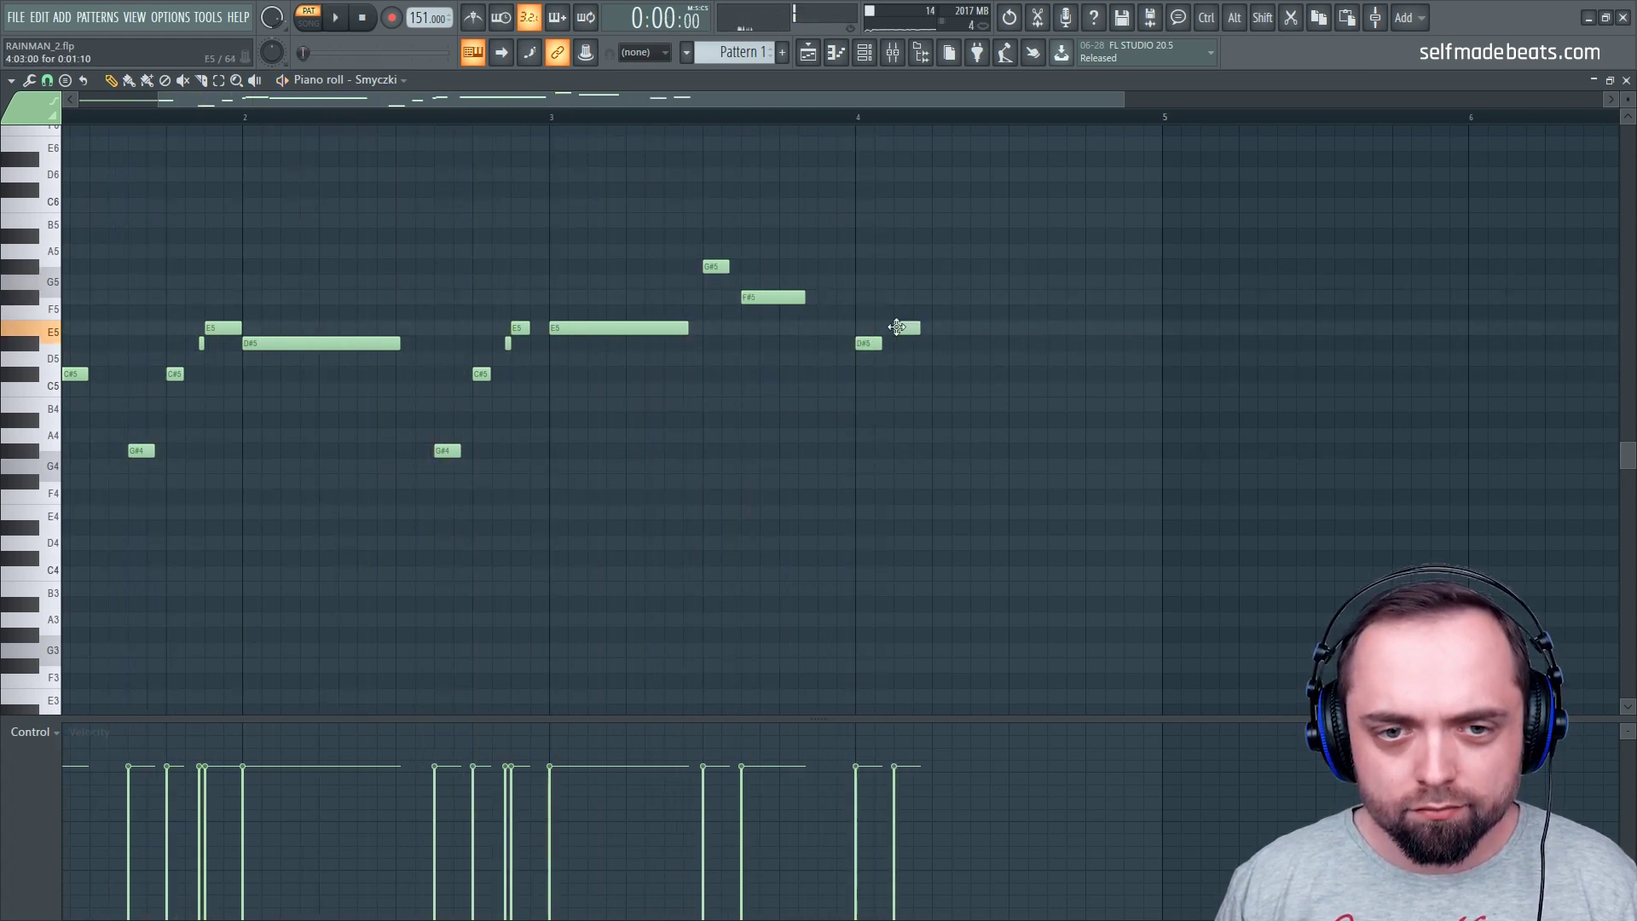
key("space")
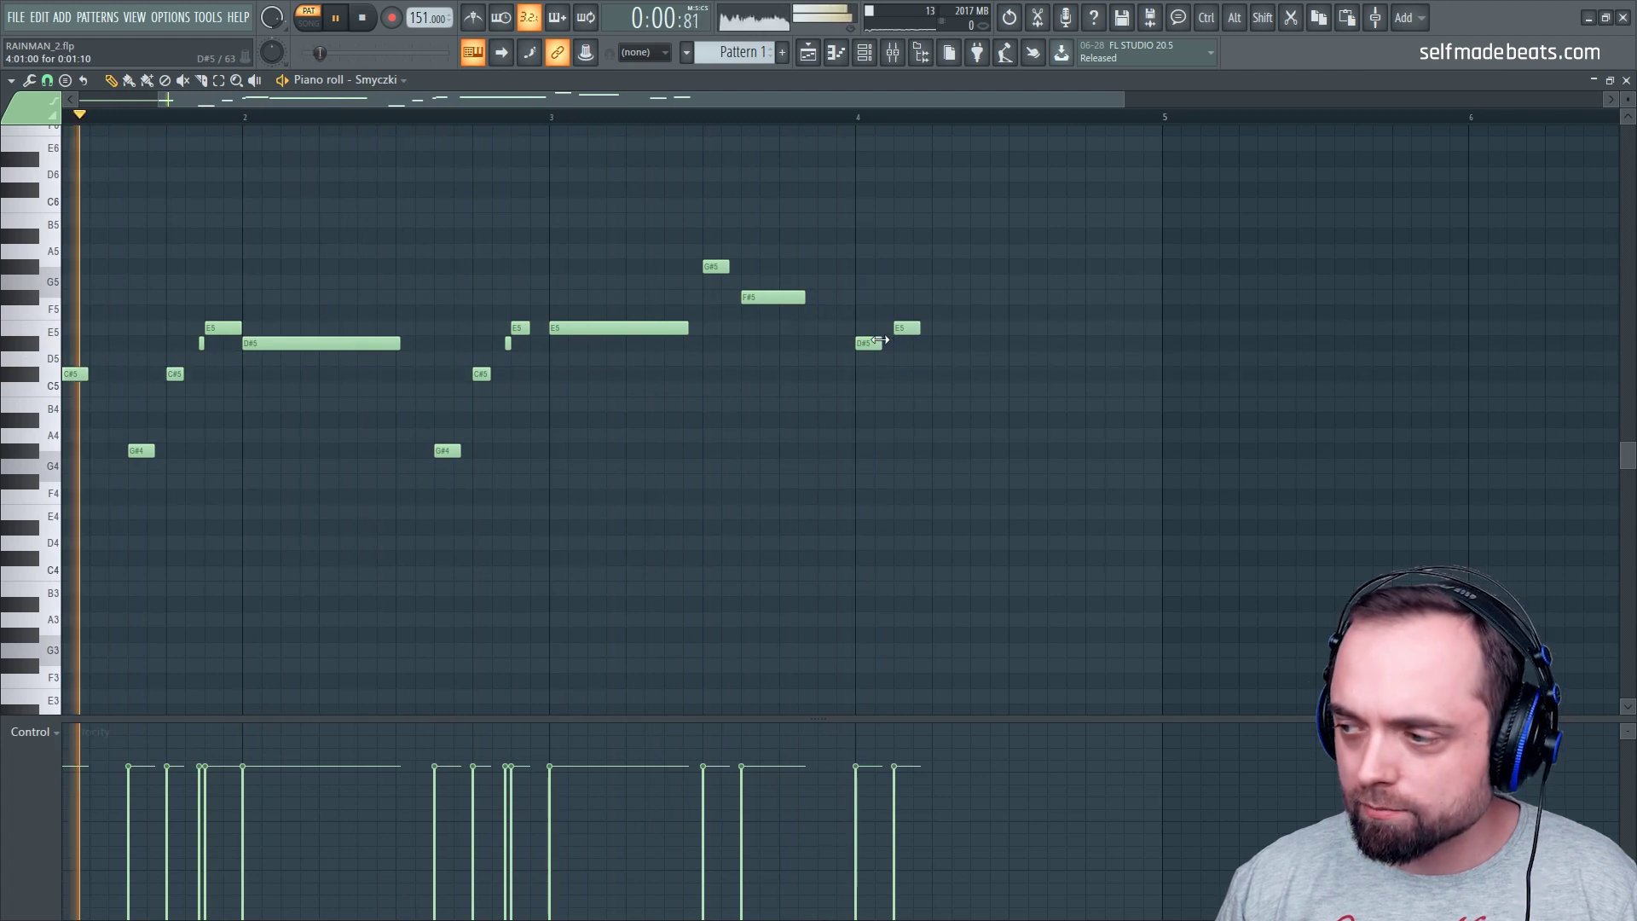
Add a short C#5 on step 5 of bar 4 and a D#5 just over two steps long on step 6, auditioning the melody
left_click(942, 358)
key("space")
left_click_drag(943, 358, 938, 372)
key("space")
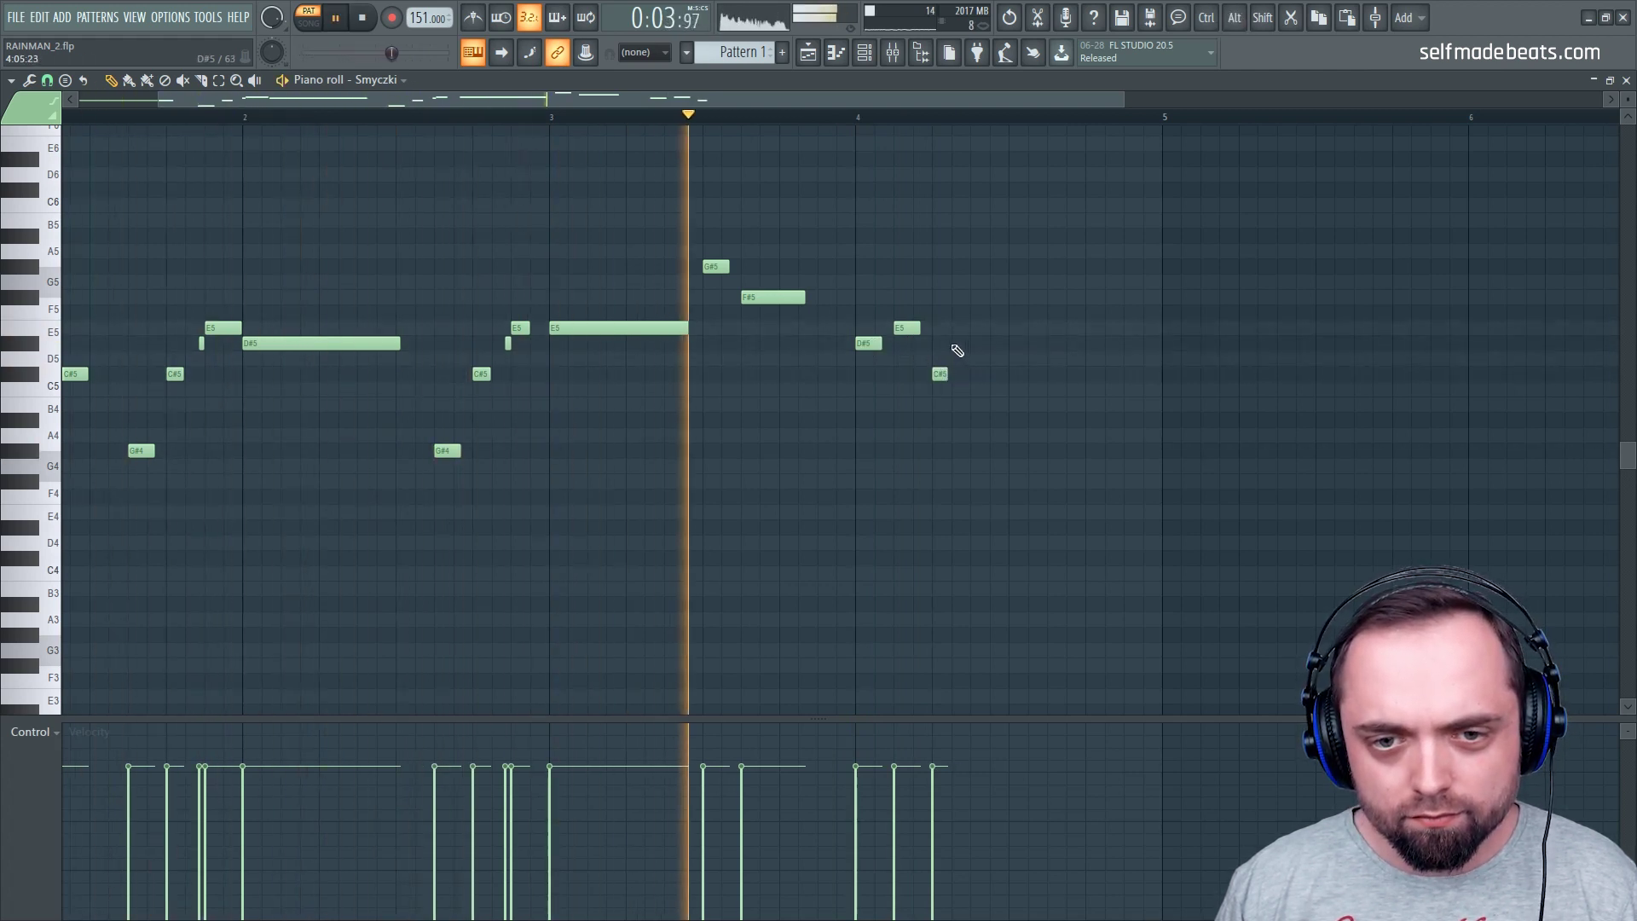
left_click(959, 343)
key("space")
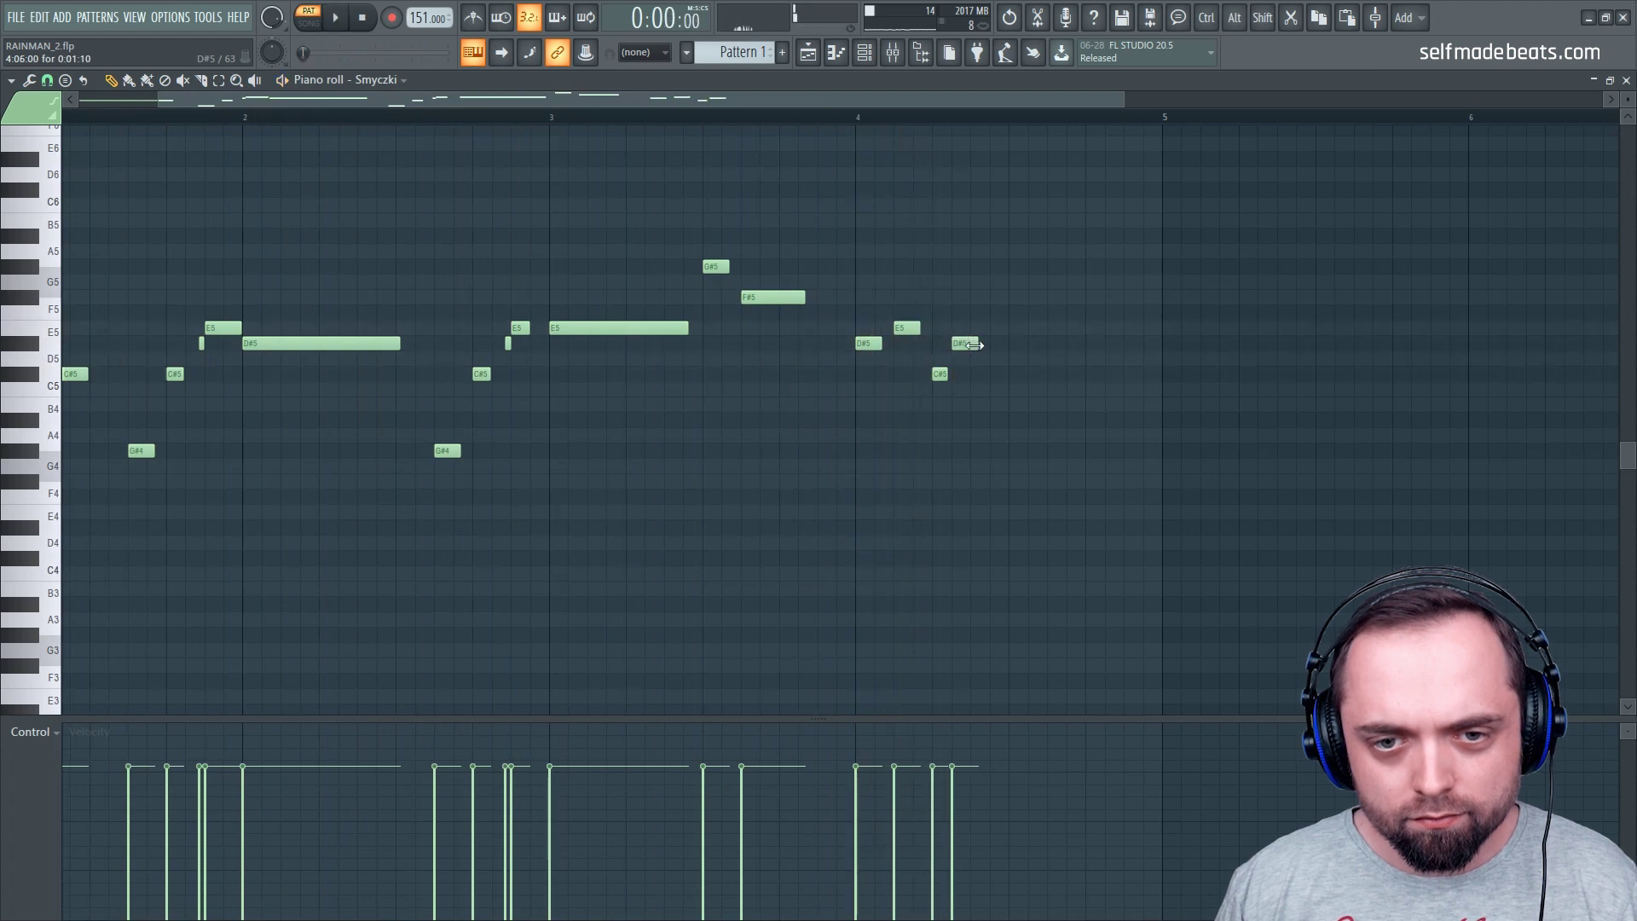
key("space")
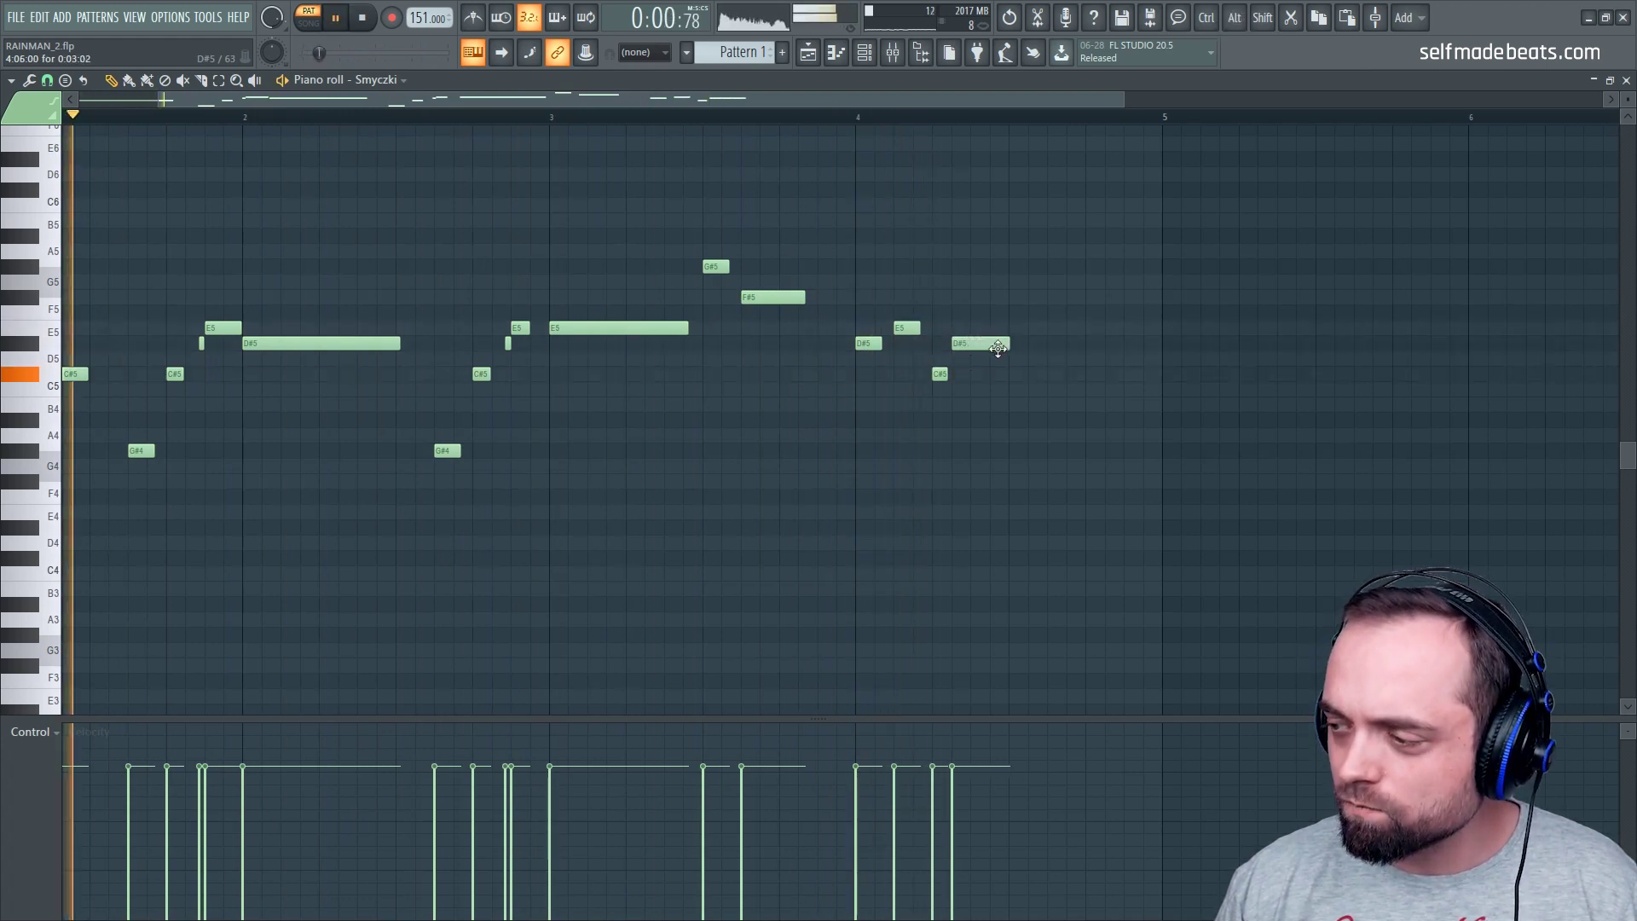
left_click_drag(1008, 342, 993, 343)
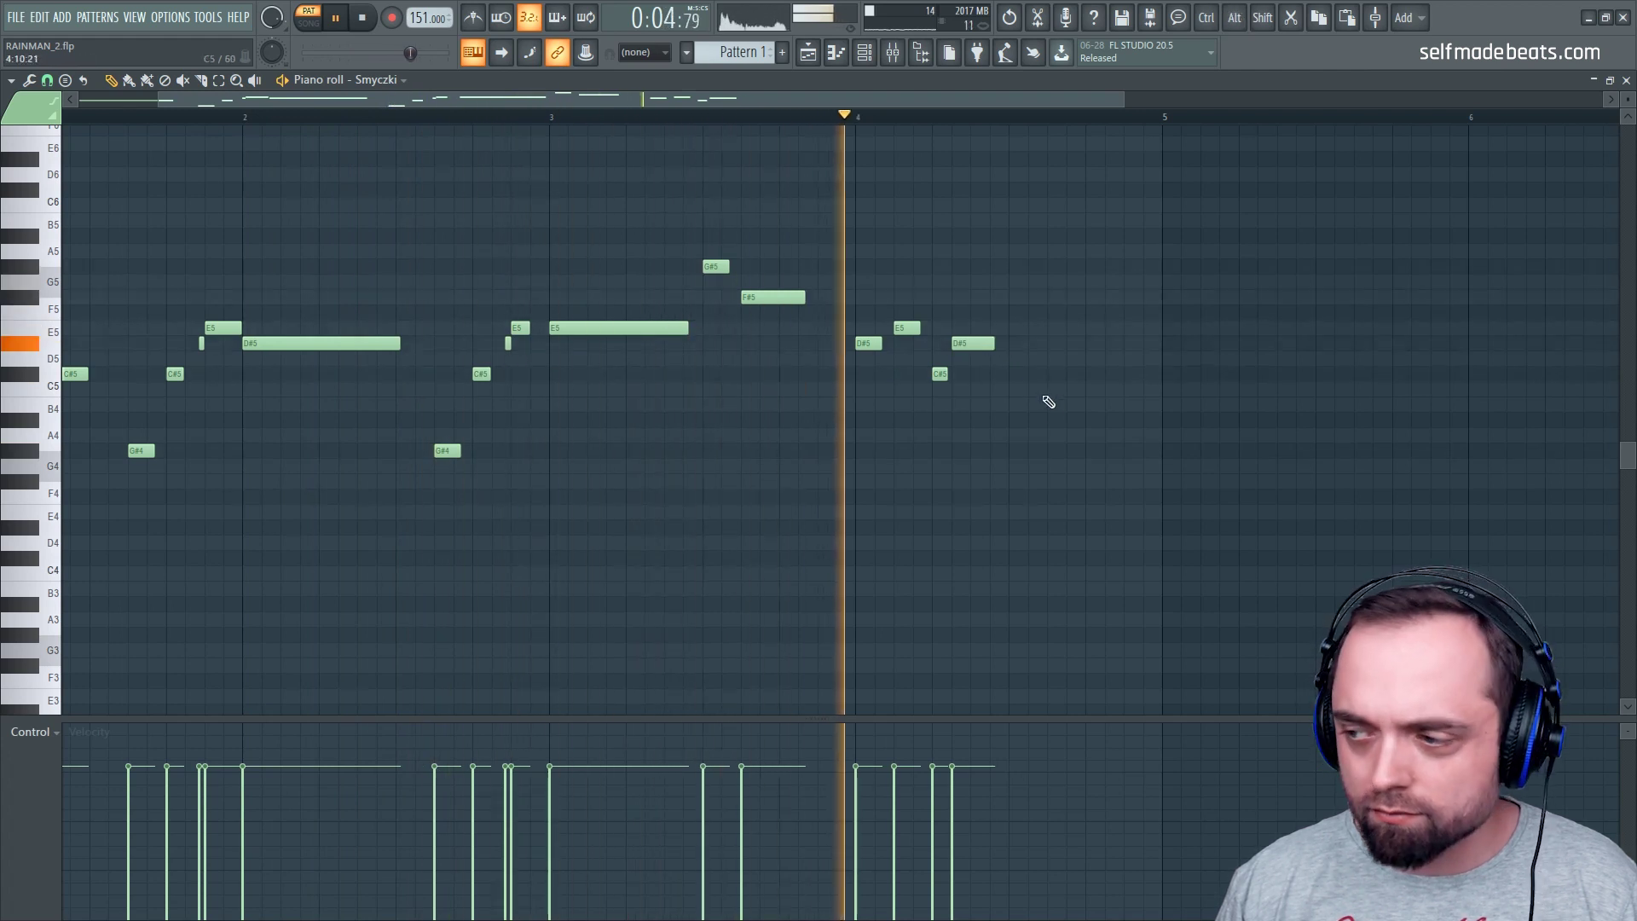
Shorten bar 4's C#5 to about half a step, shift the D#5 slightly earlier to follow it, and play back from the end of bar 3
key("space")
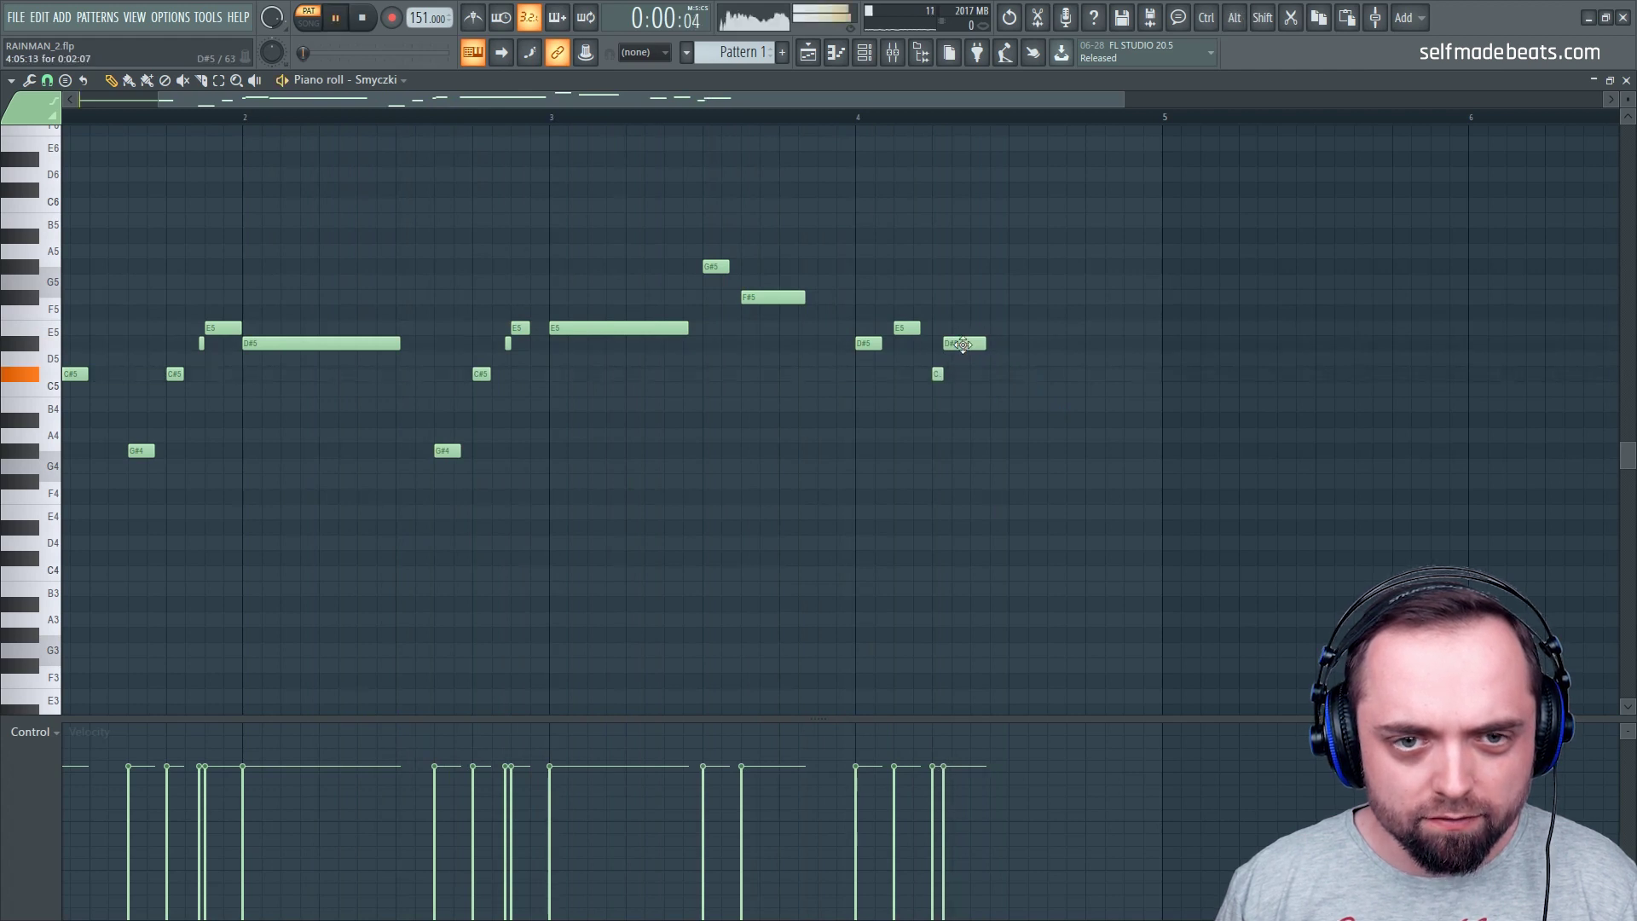
left_click(853, 123)
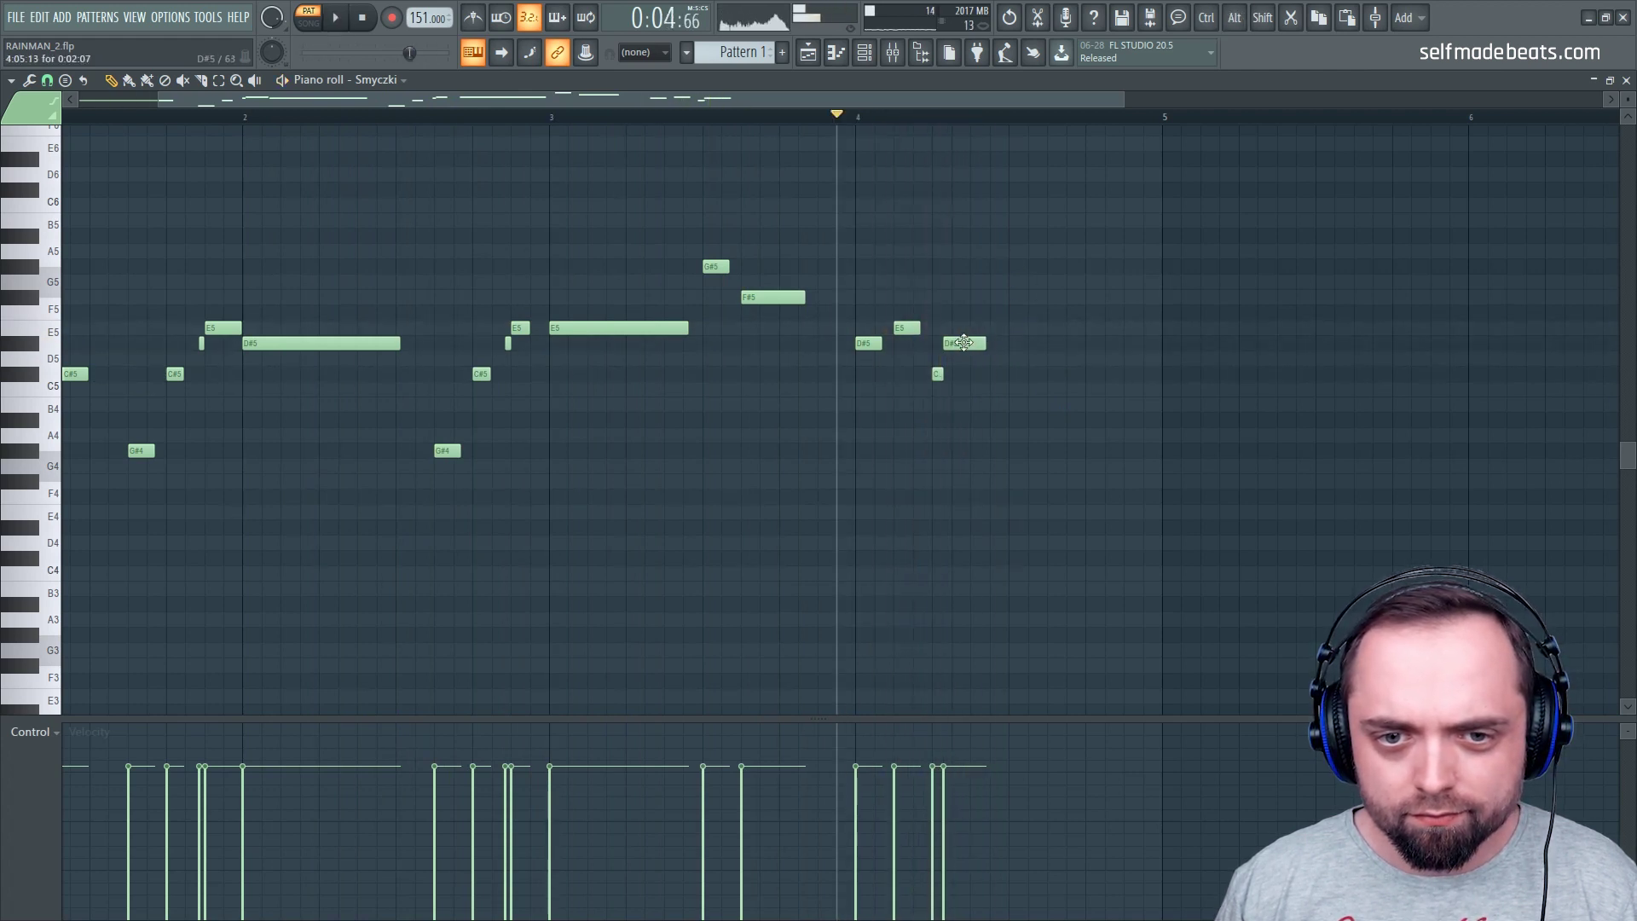
key("space")
key("space")
Add a four-step C#5 on step 9 of bar 4 and a two-step B4 on step 15, checking both by playback
left_click(1016, 374)
key("space")
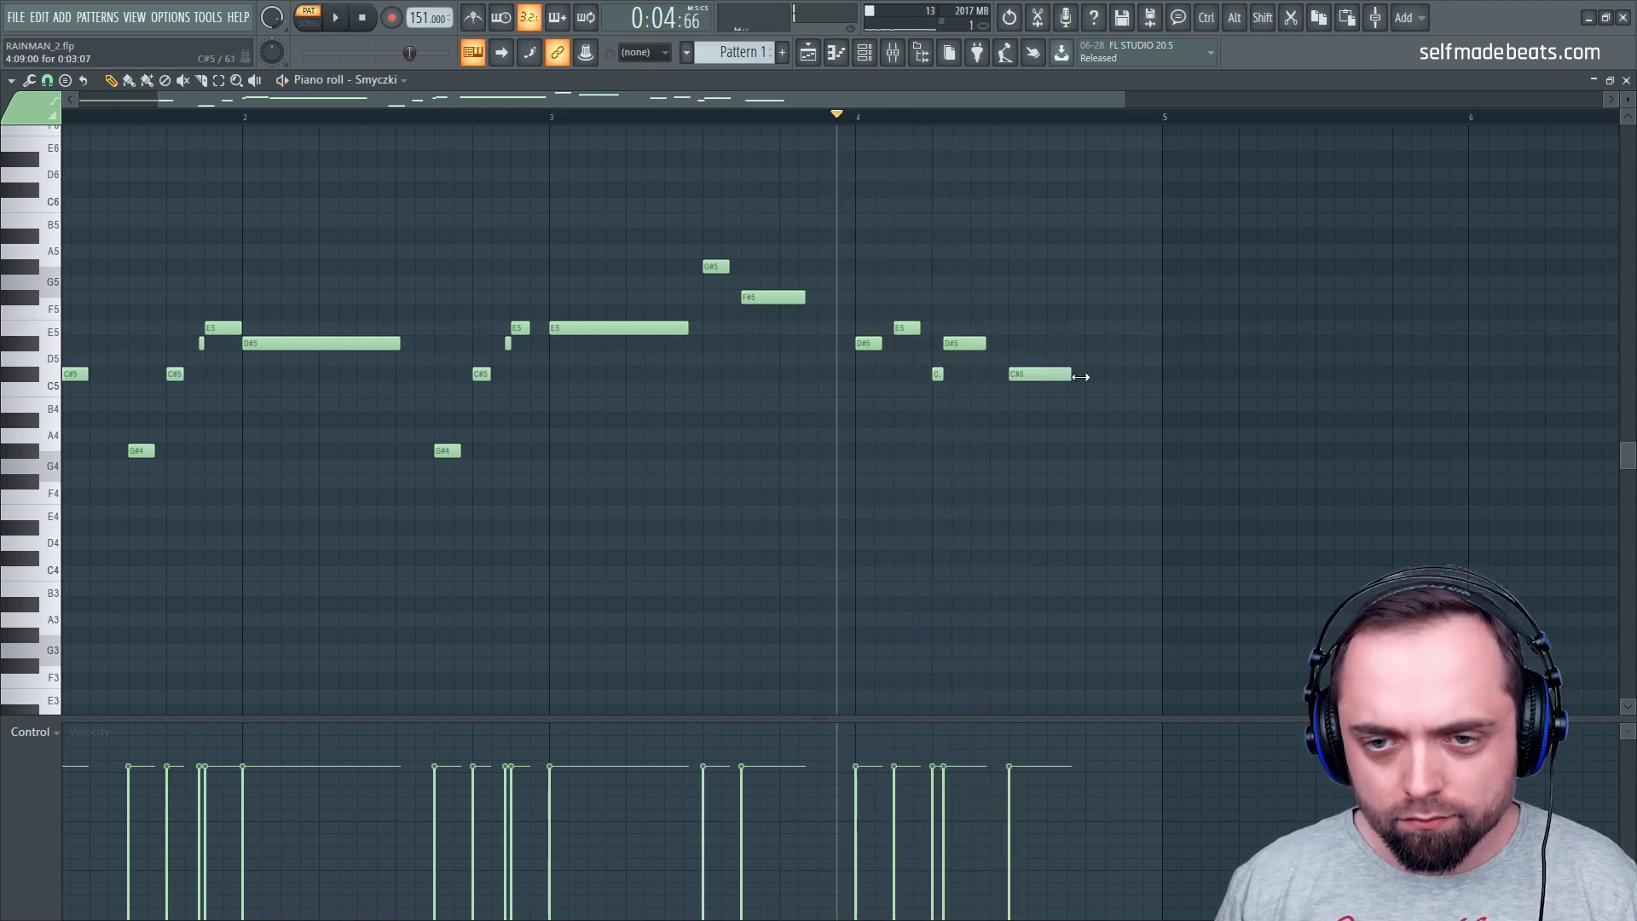
key("space")
key("space")
key("space")
left_click(1130, 406)
key("space")
key("space")
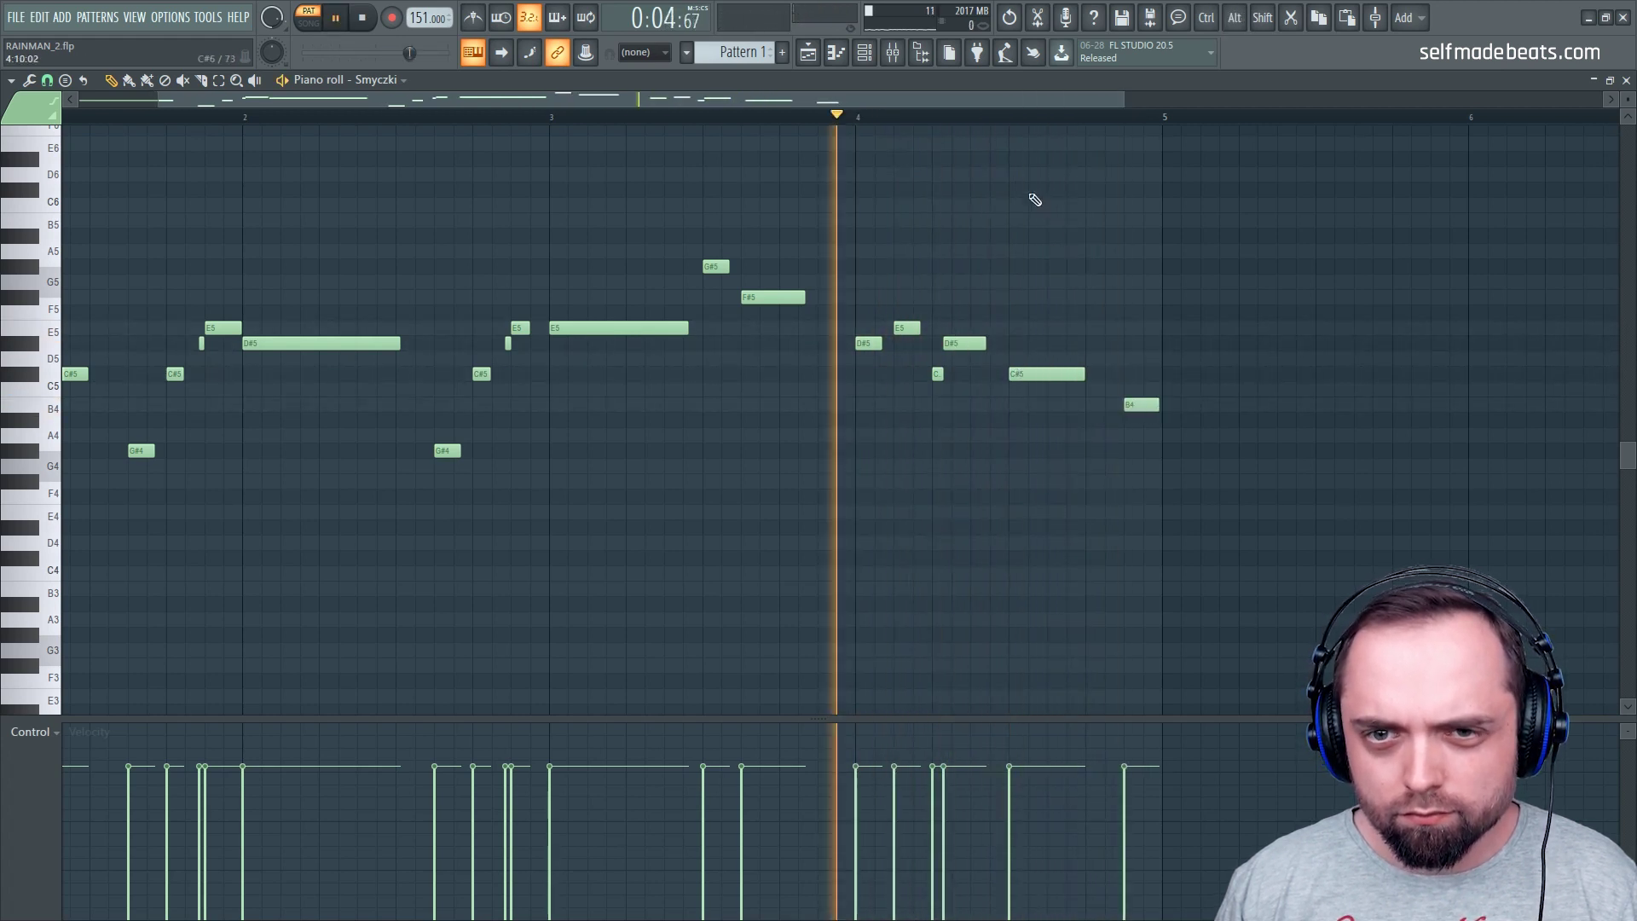
Copy the complete four-bar Smyczki melody to the Flet, Flet 2 and Synt channels
scroll(998, 121, "down", 2)
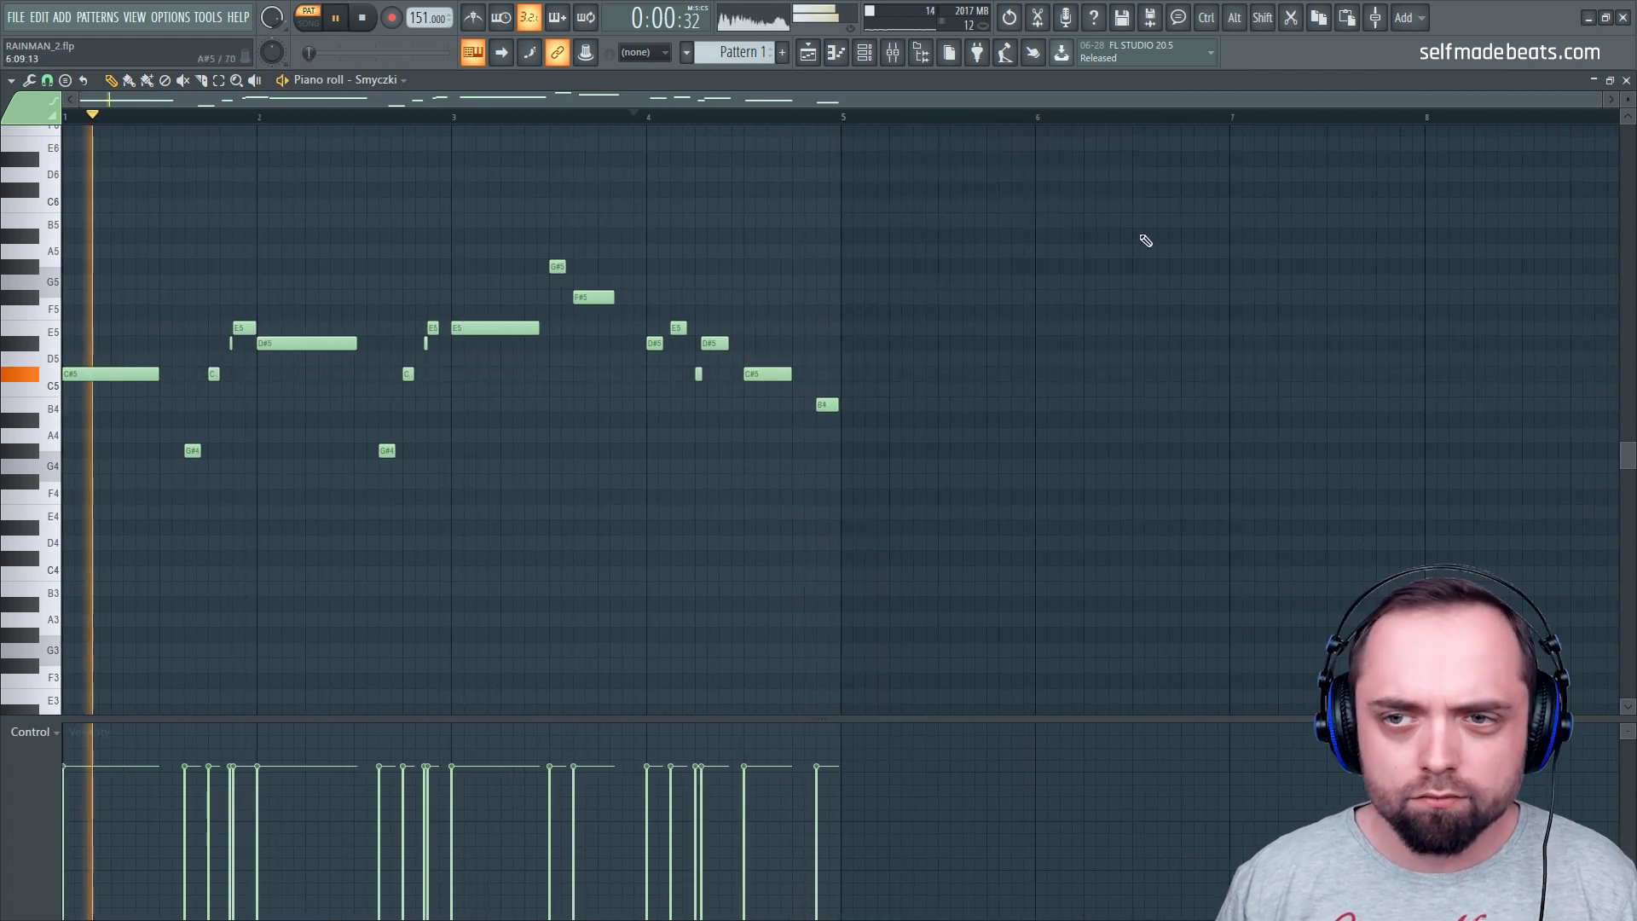
key("ctrl+a")
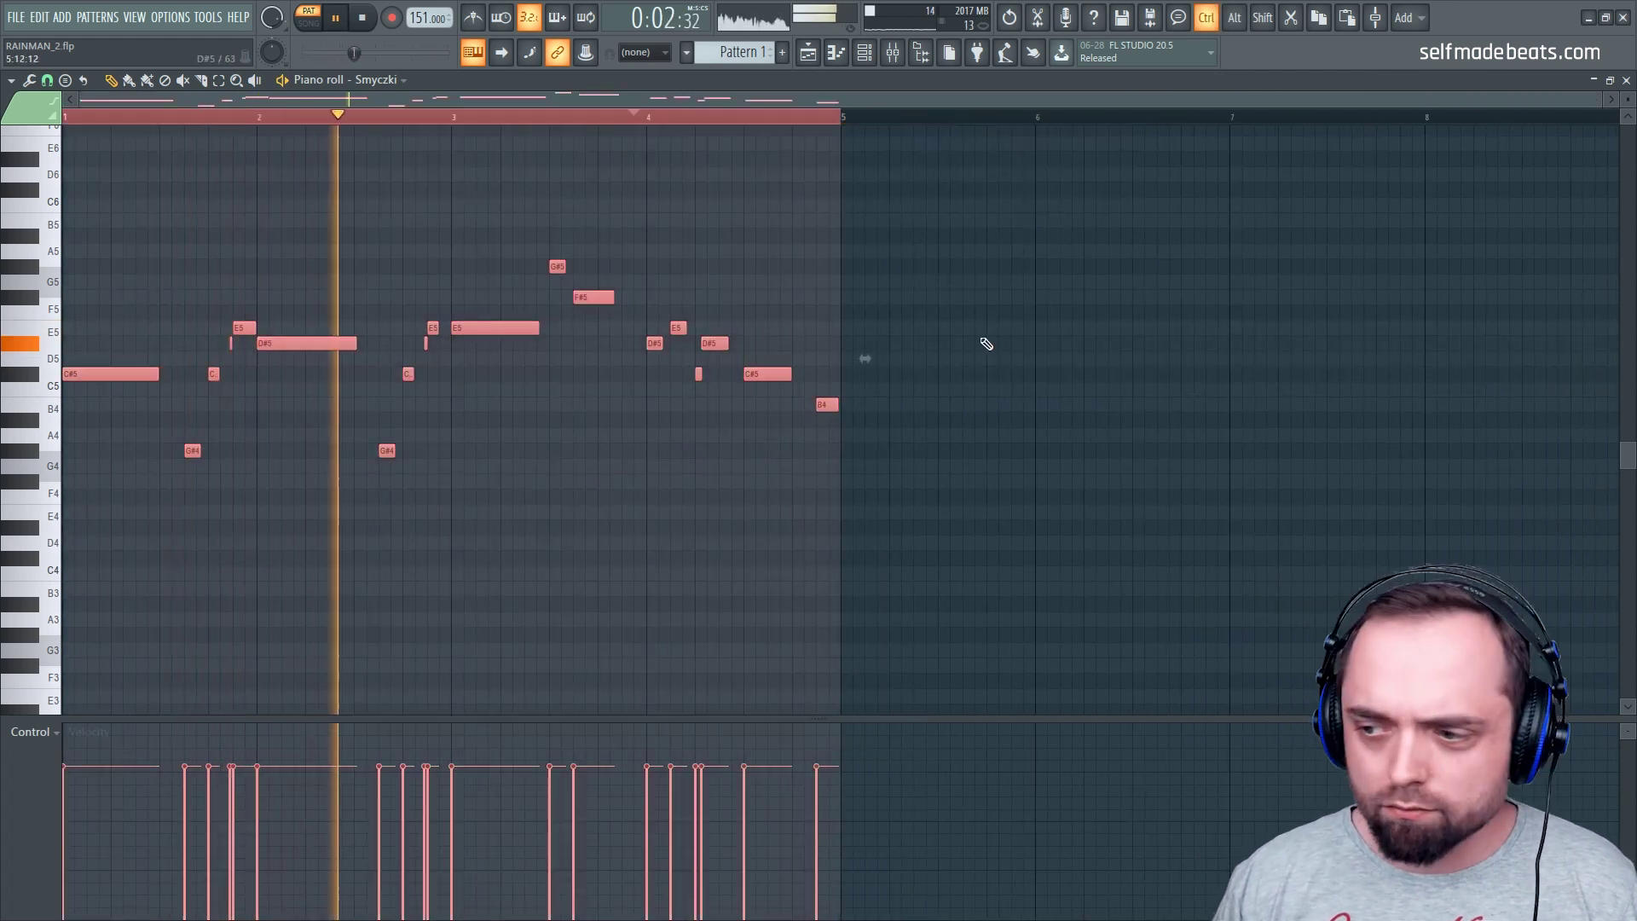
key("space")
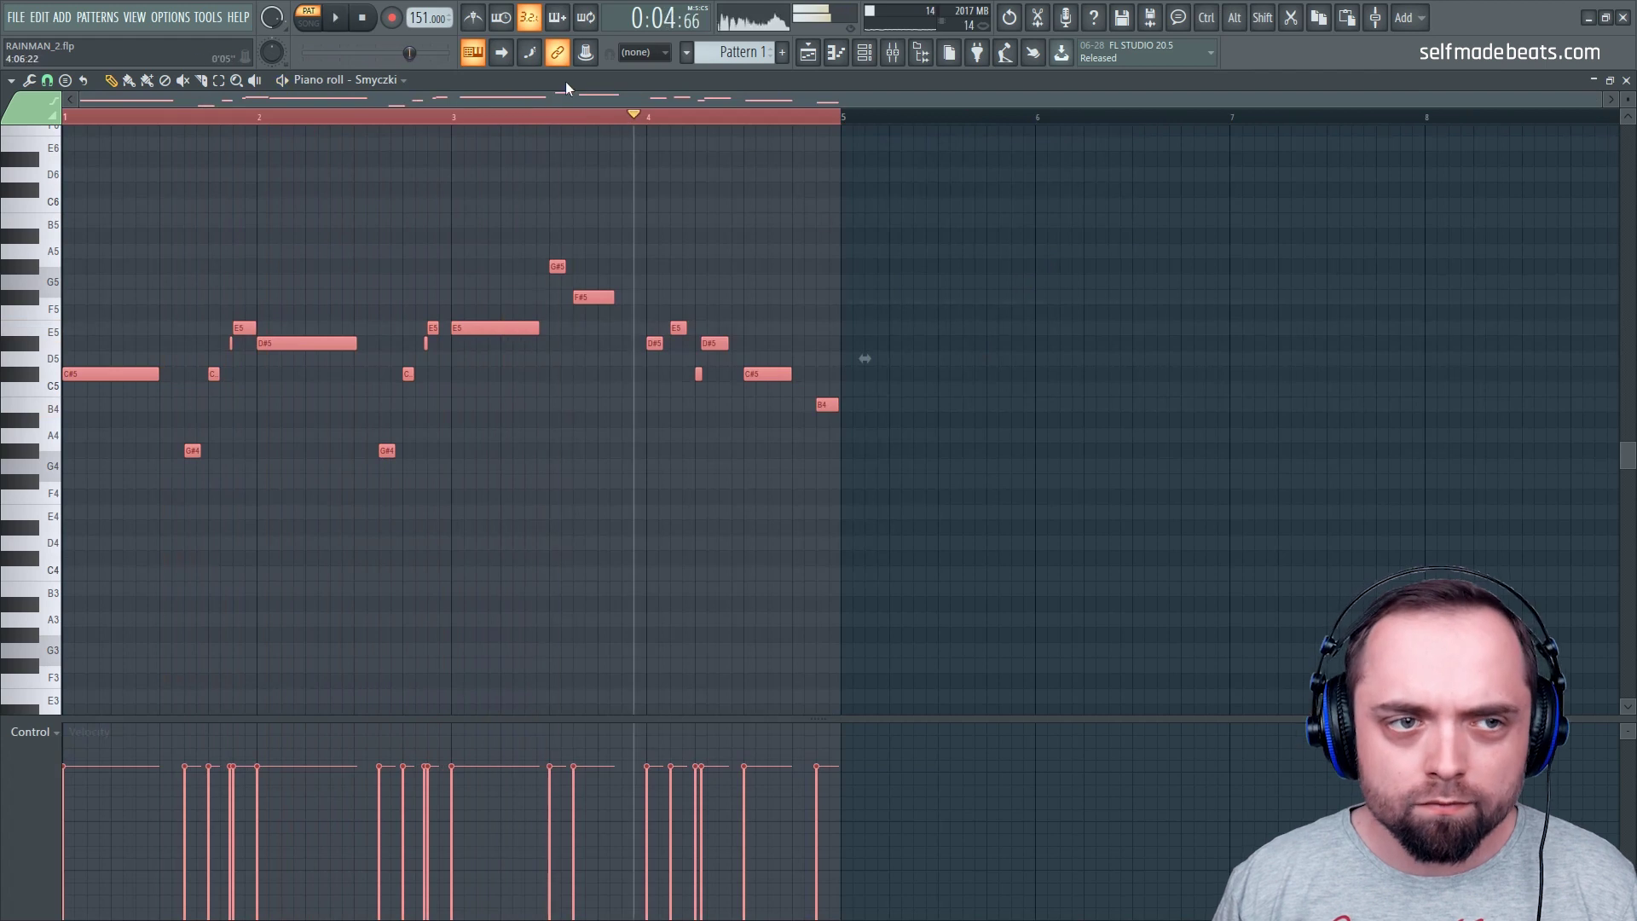
left_click(380, 81)
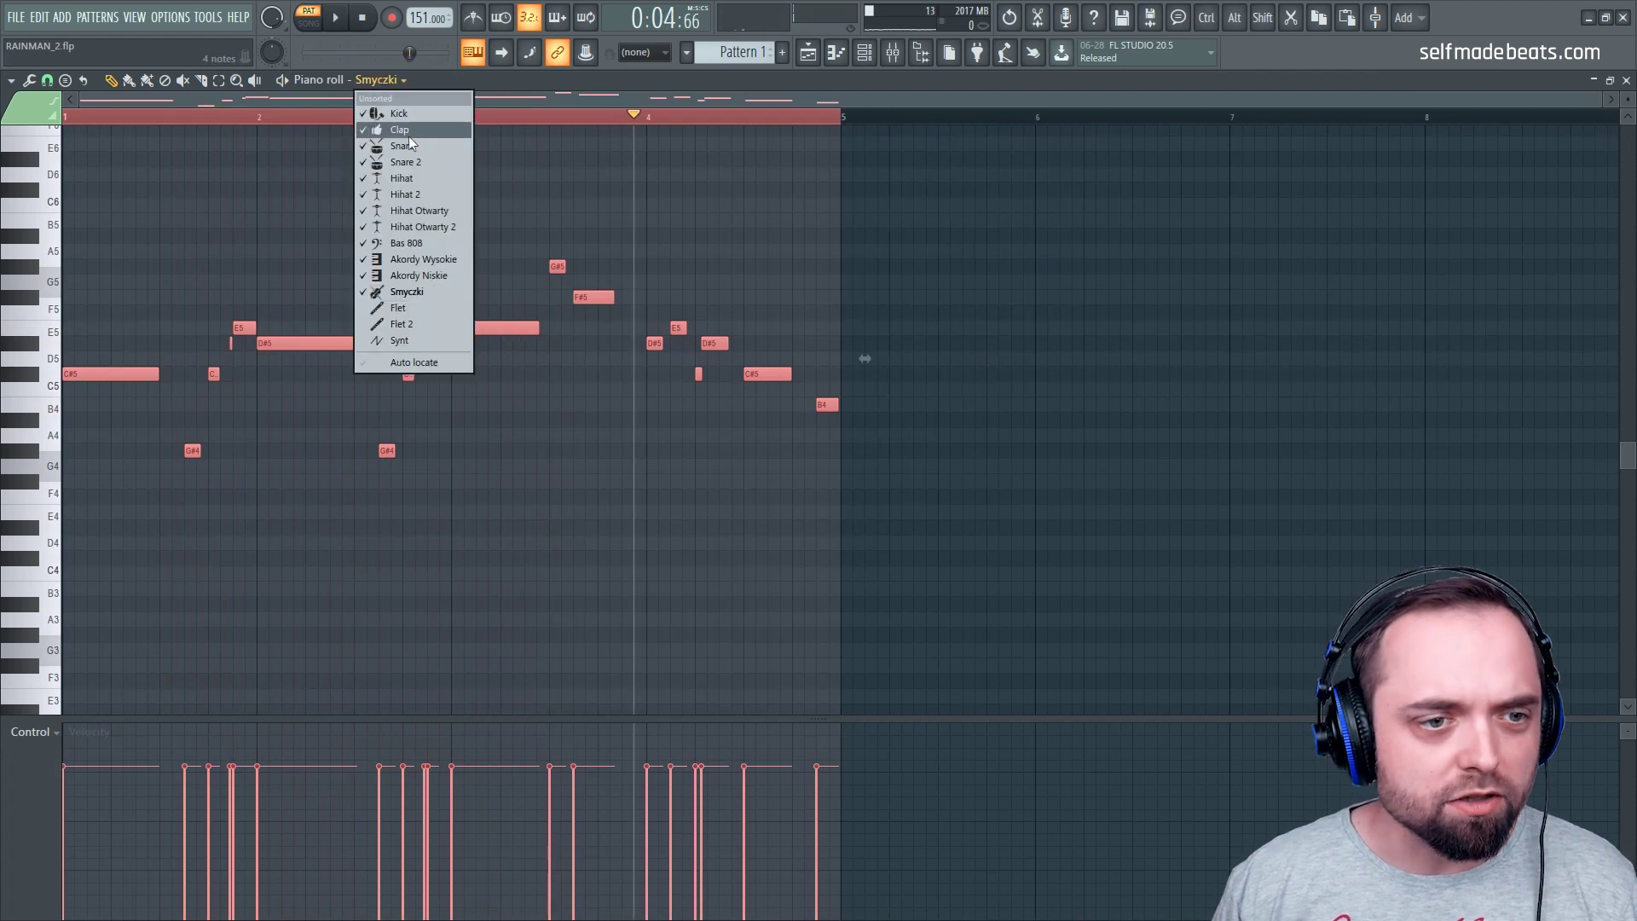
left_click(432, 307)
left_click(380, 81)
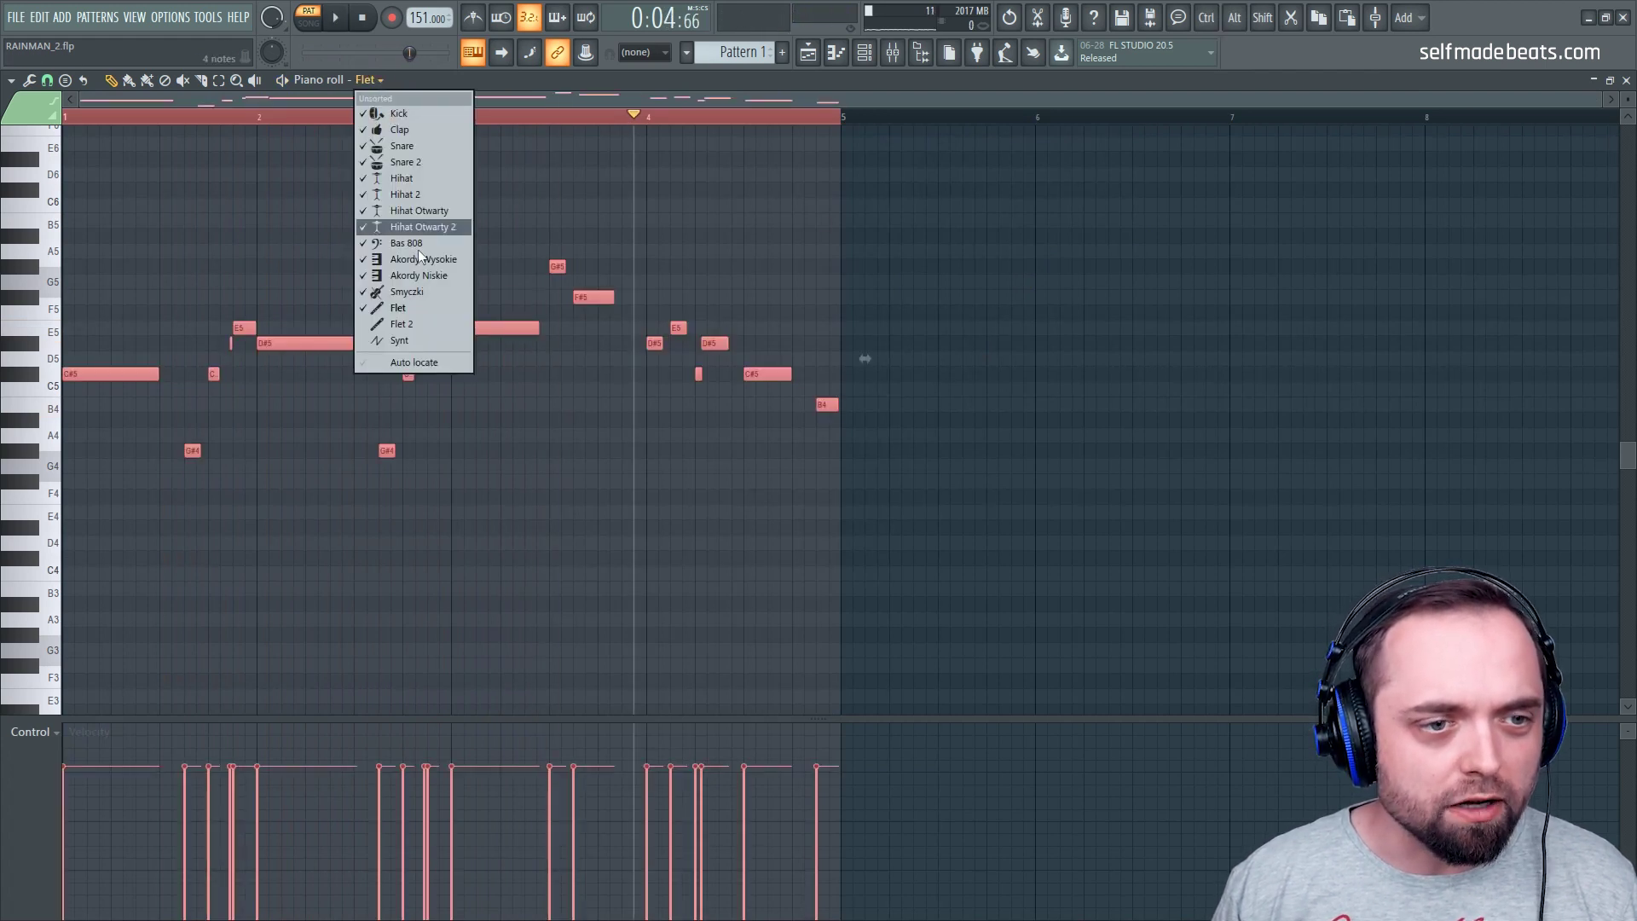
left_click(431, 324)
left_click(375, 79)
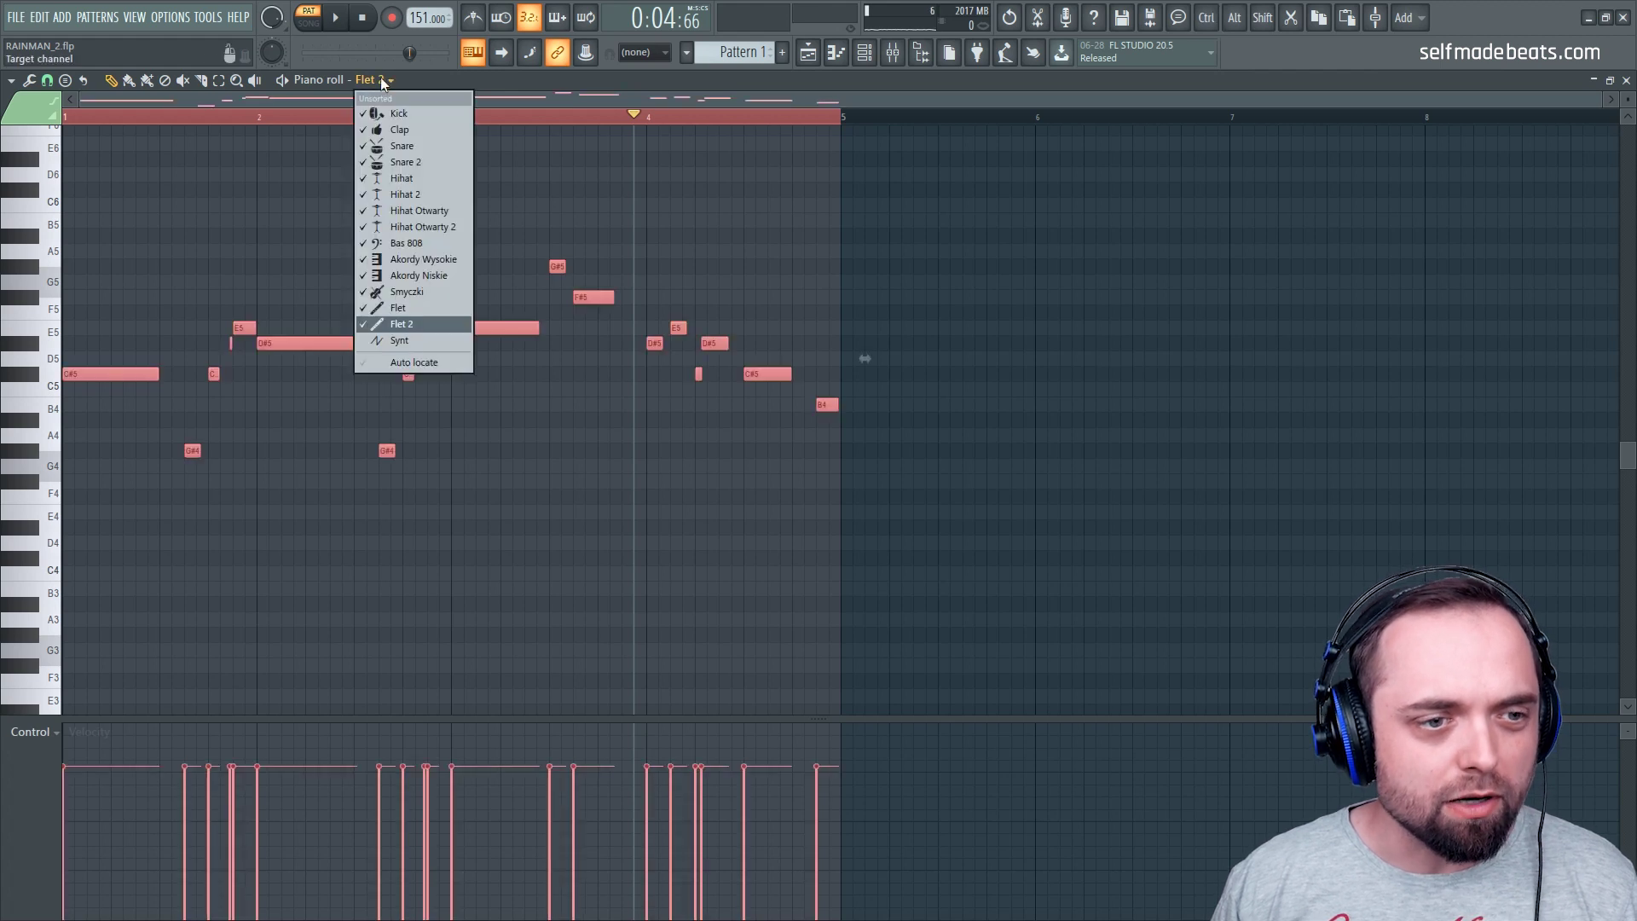
left_click(411, 341)
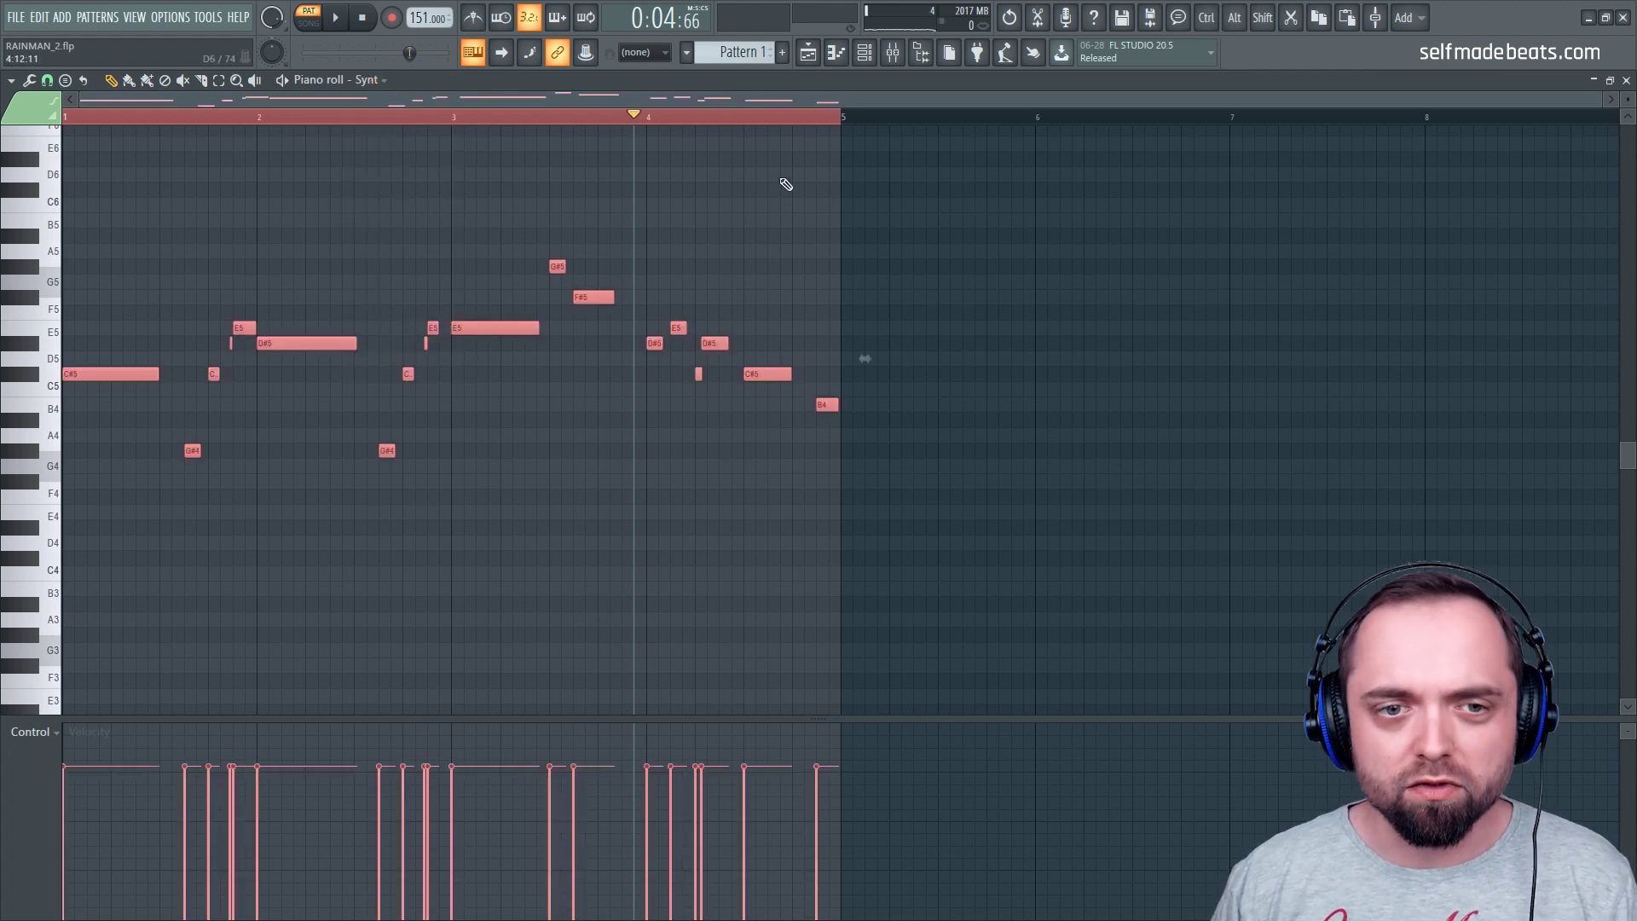
key("space")
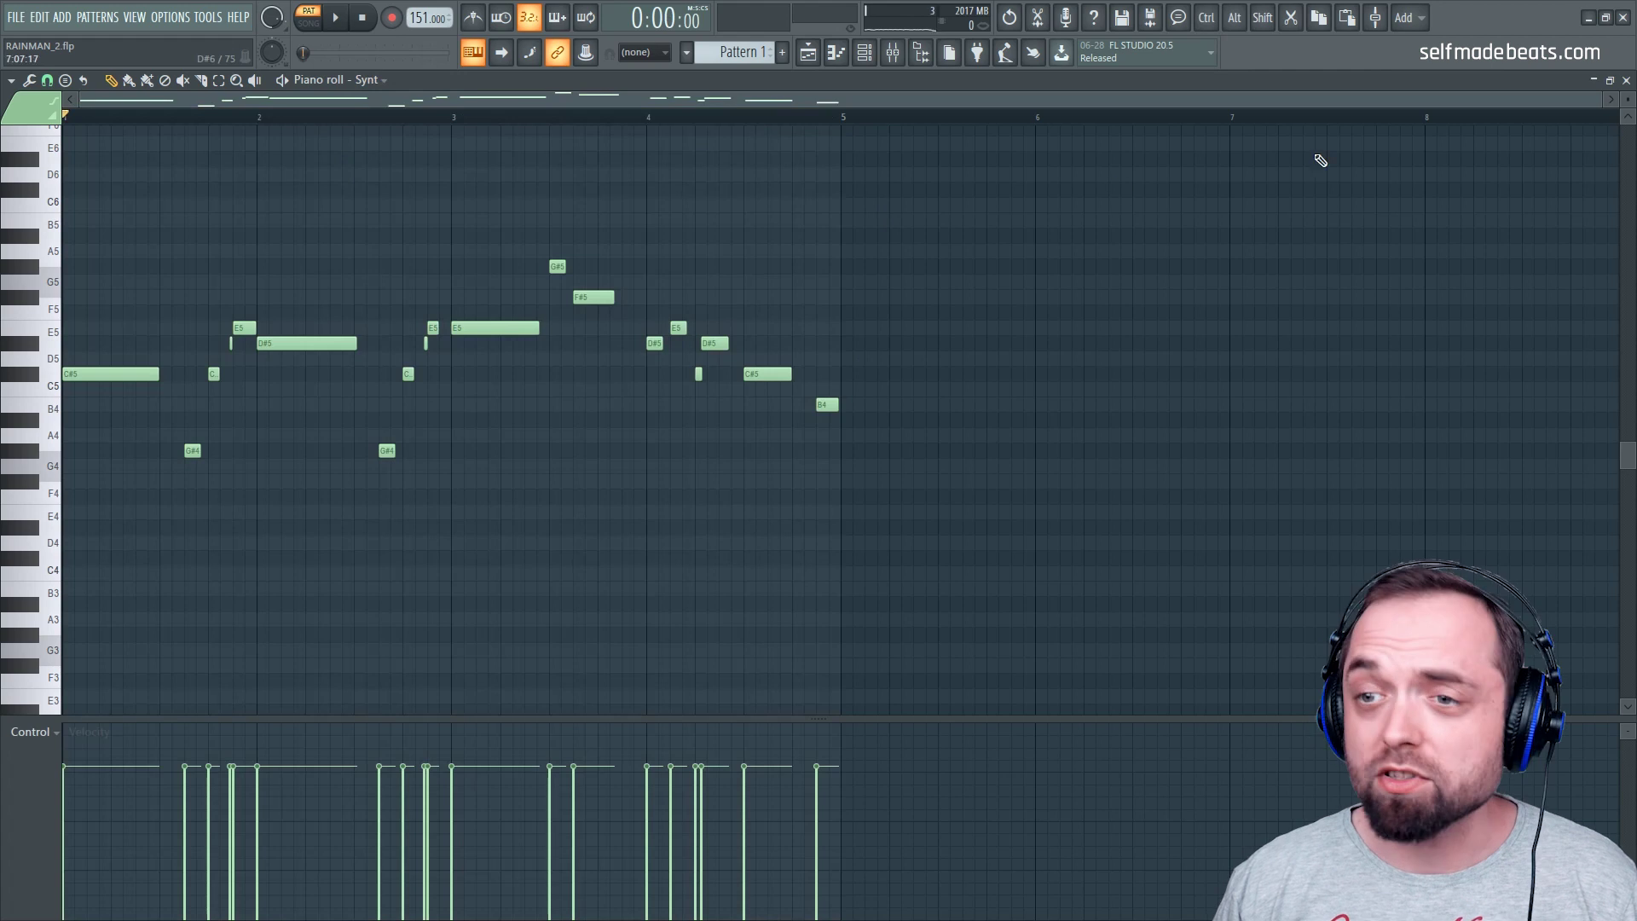
Return to the Channel rack and play back the whole pattern
left_click(1625, 79)
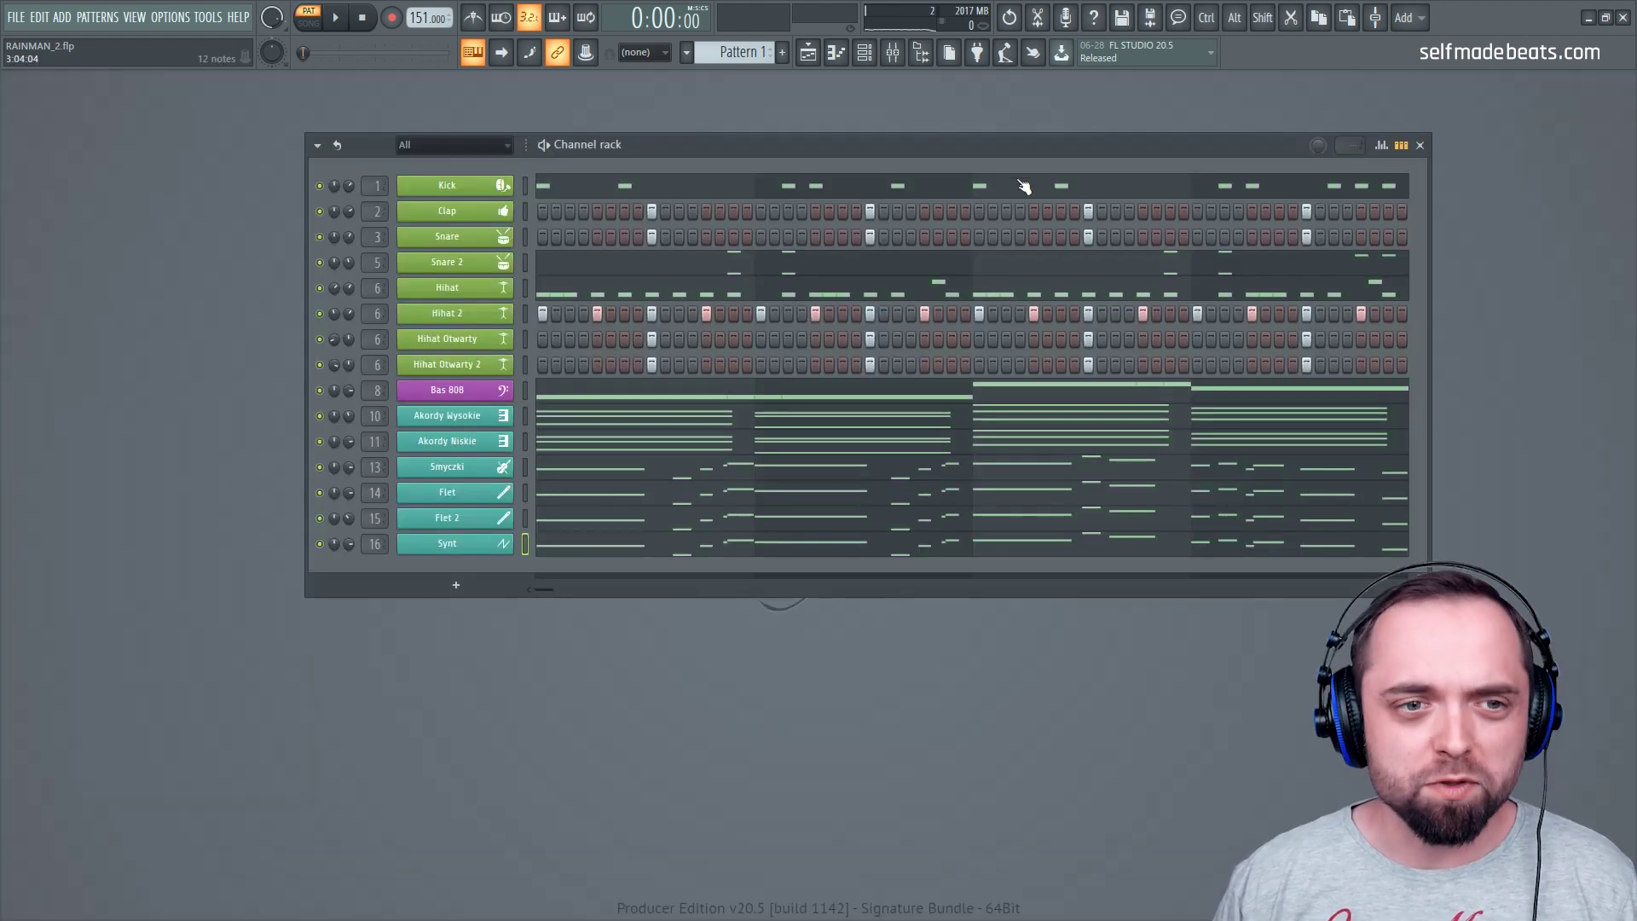
key("space")
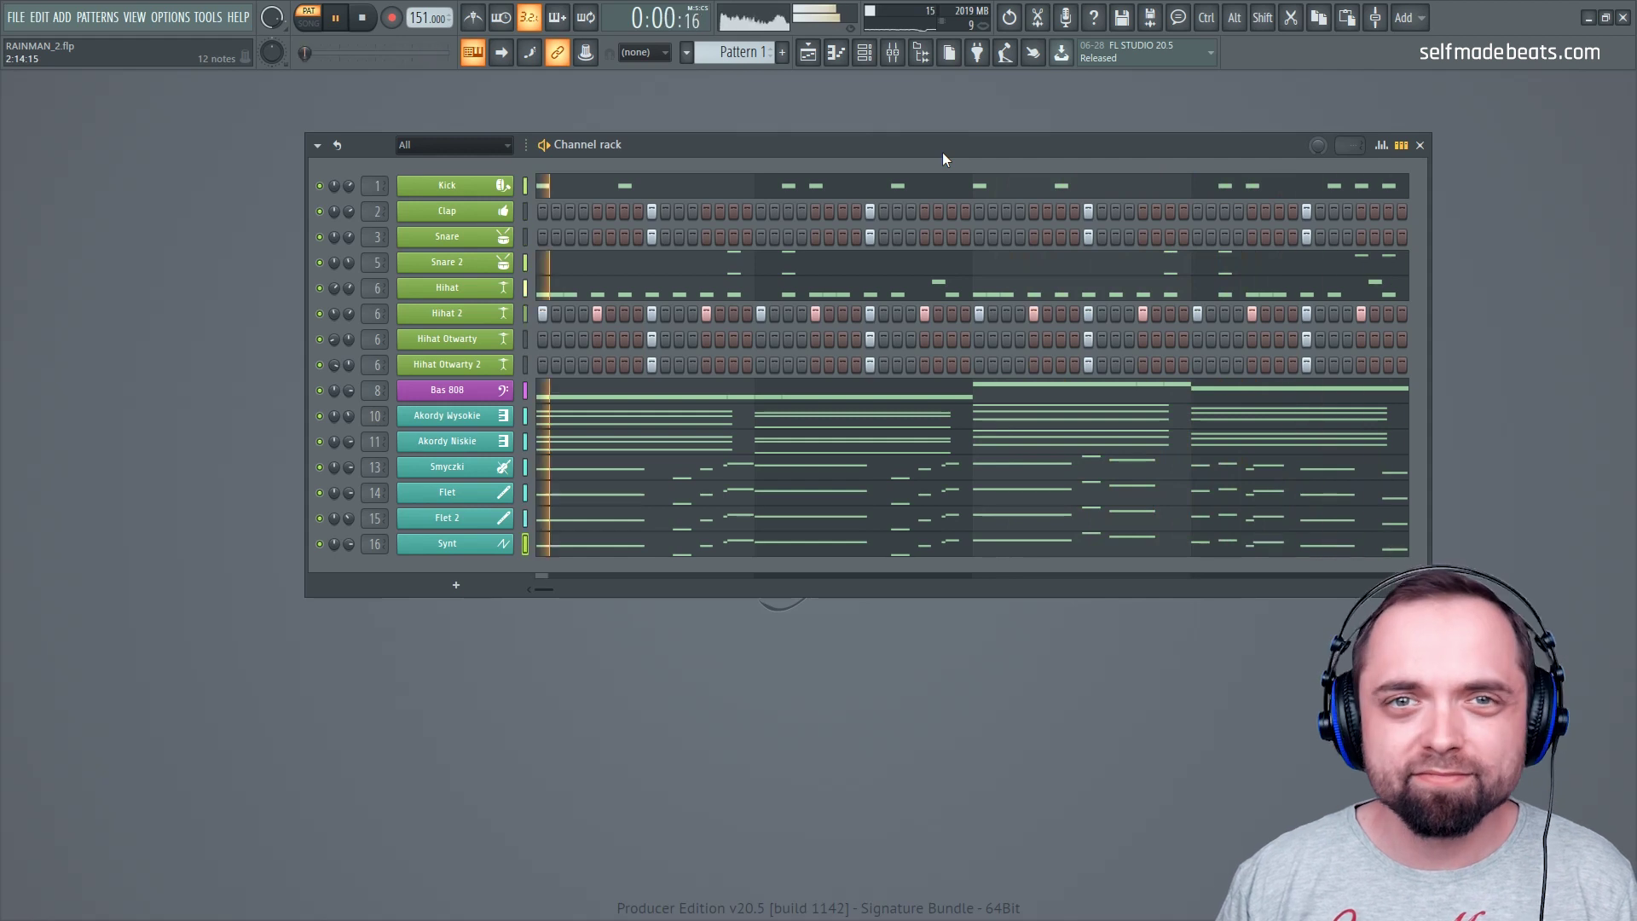
key("space")
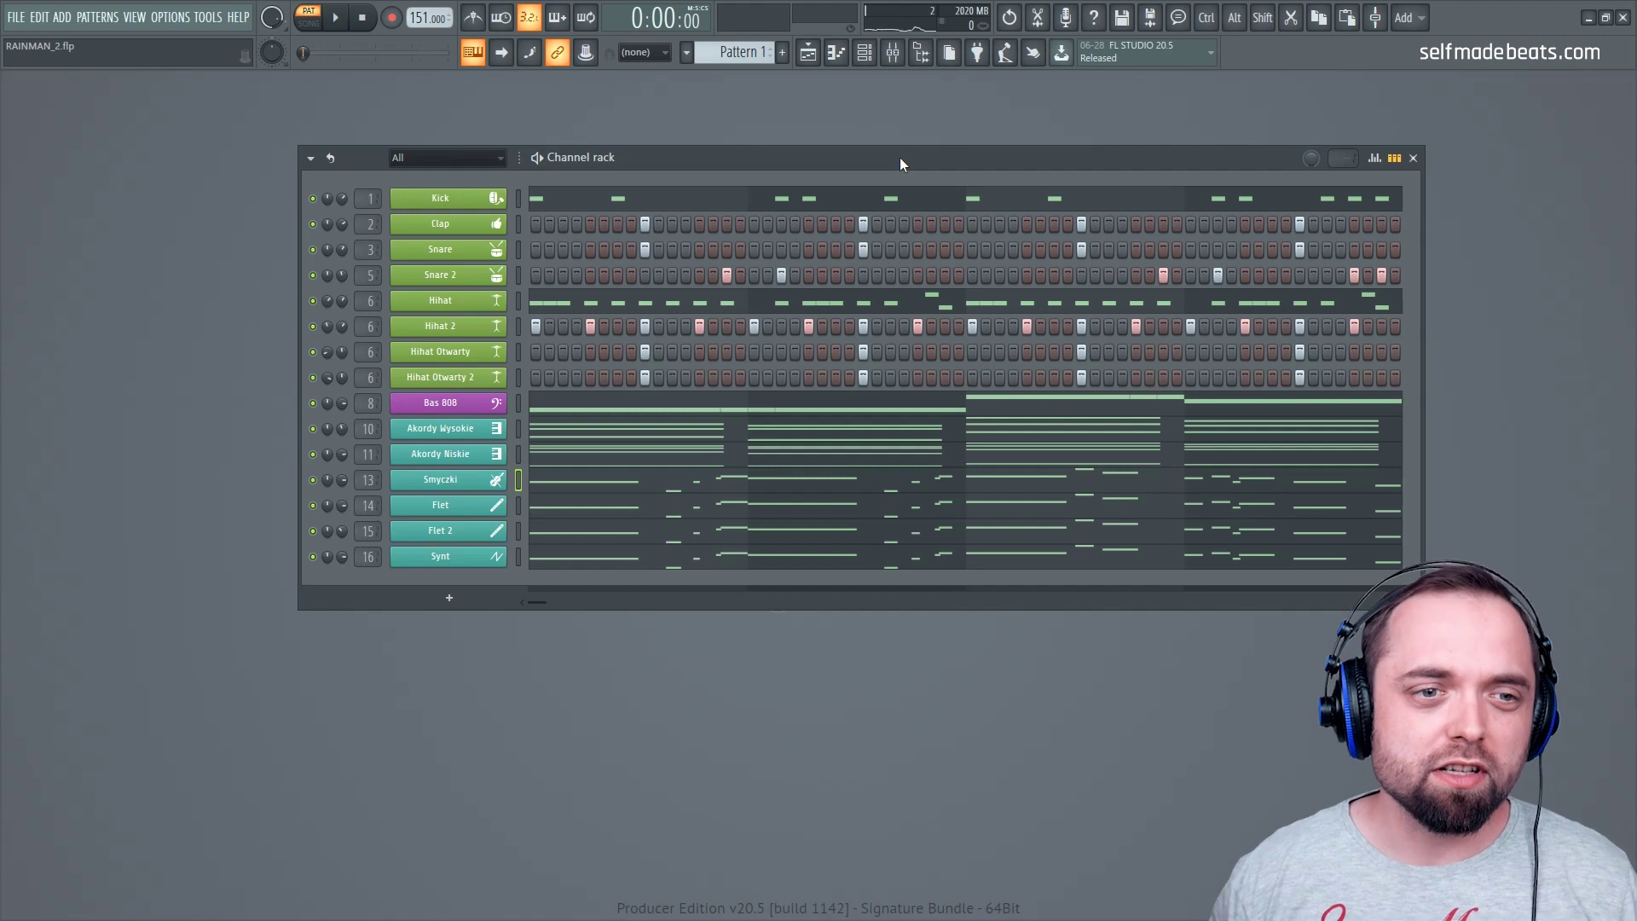
Examine the note placement, pitches and velocities of the Kick and Hihat channels across the four bars
left_click(852, 199)
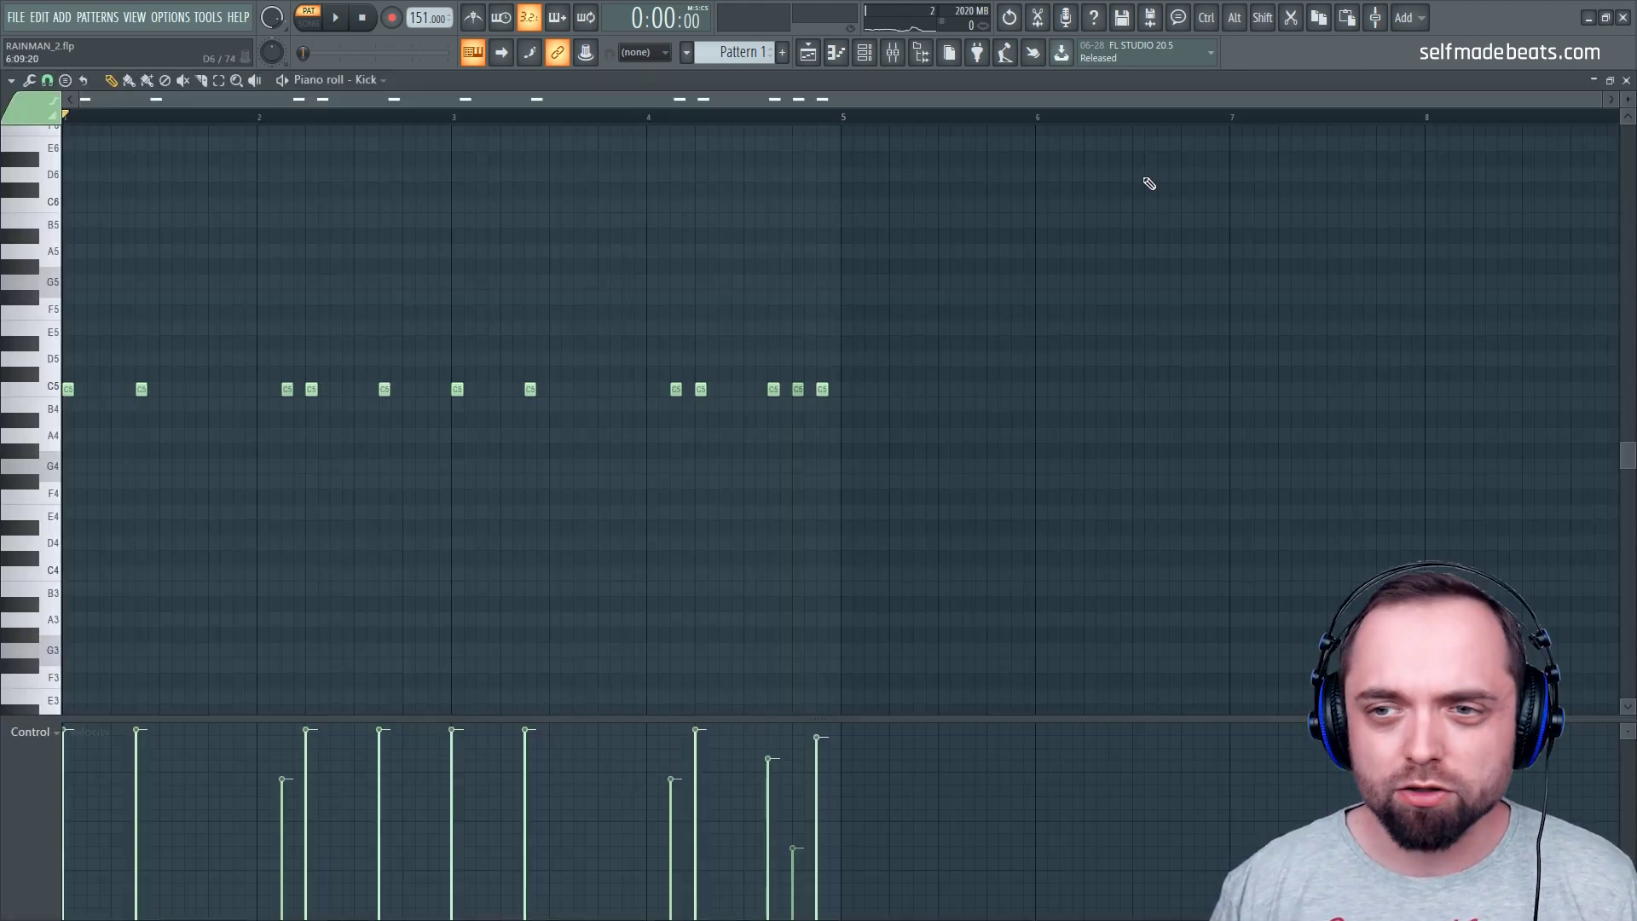
left_click_drag(1598, 99, 1126, 99)
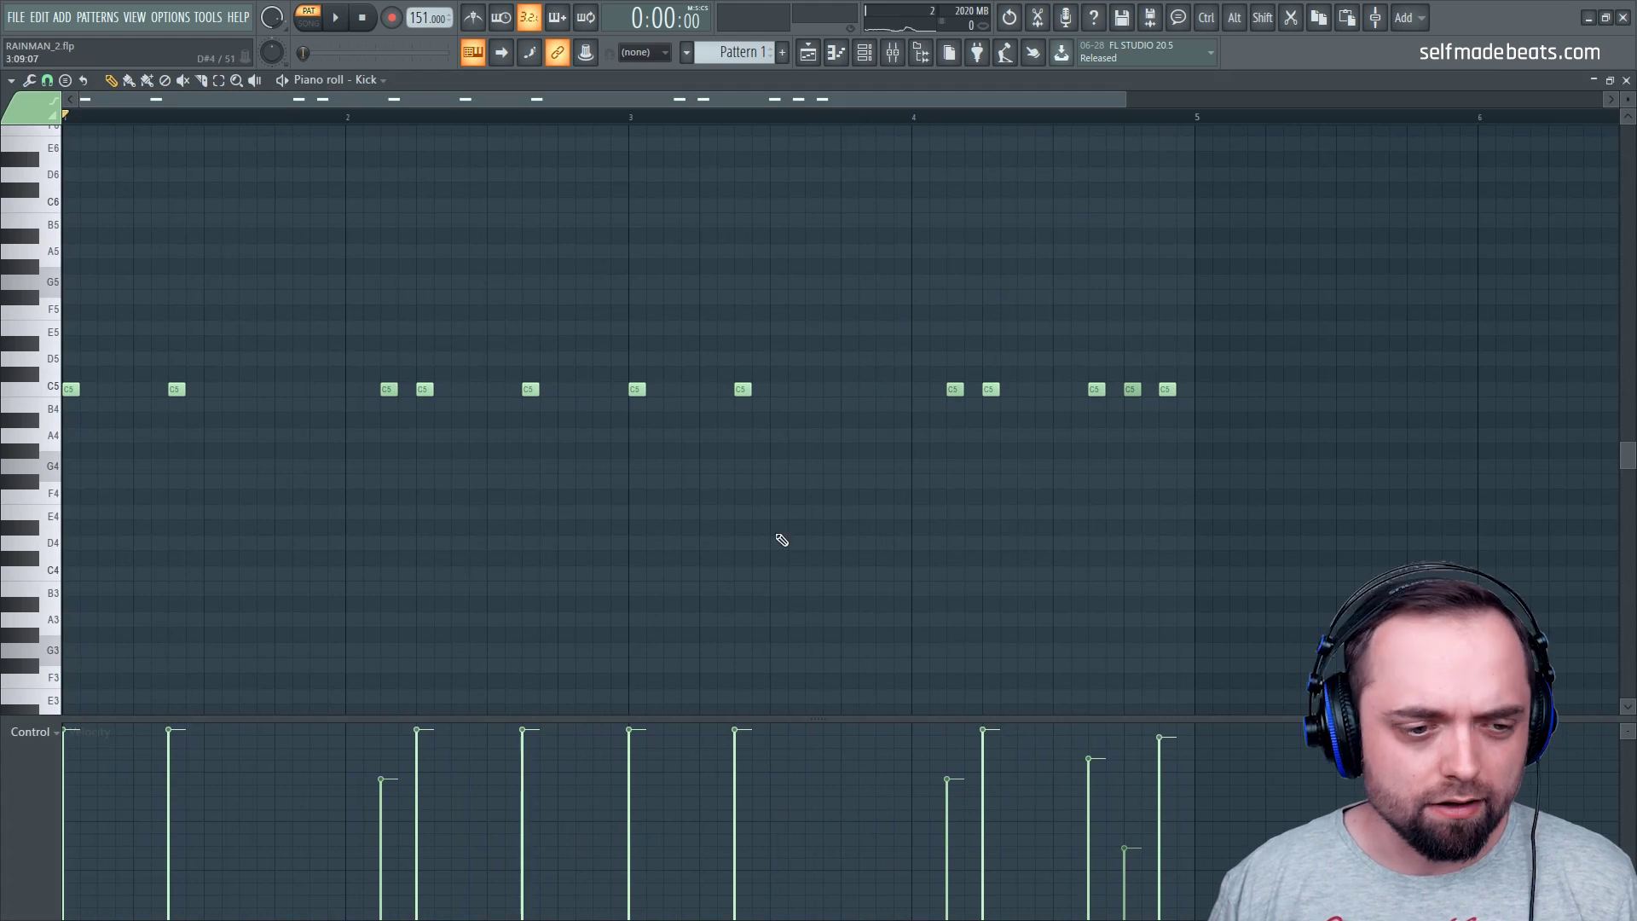
left_click(1625, 81)
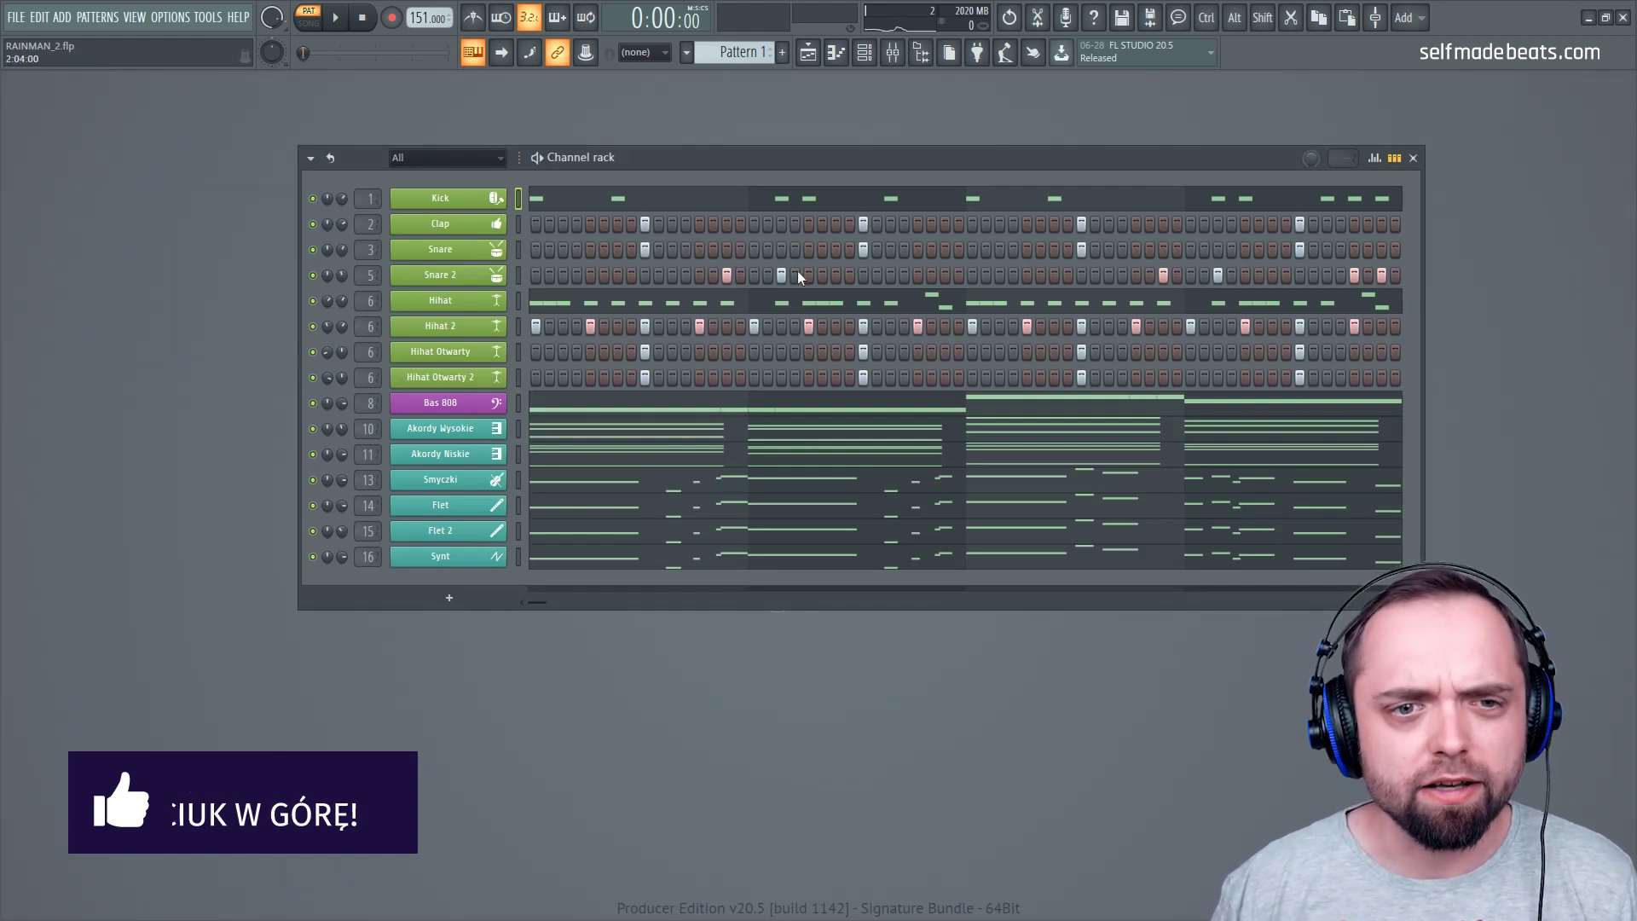
left_click(712, 200)
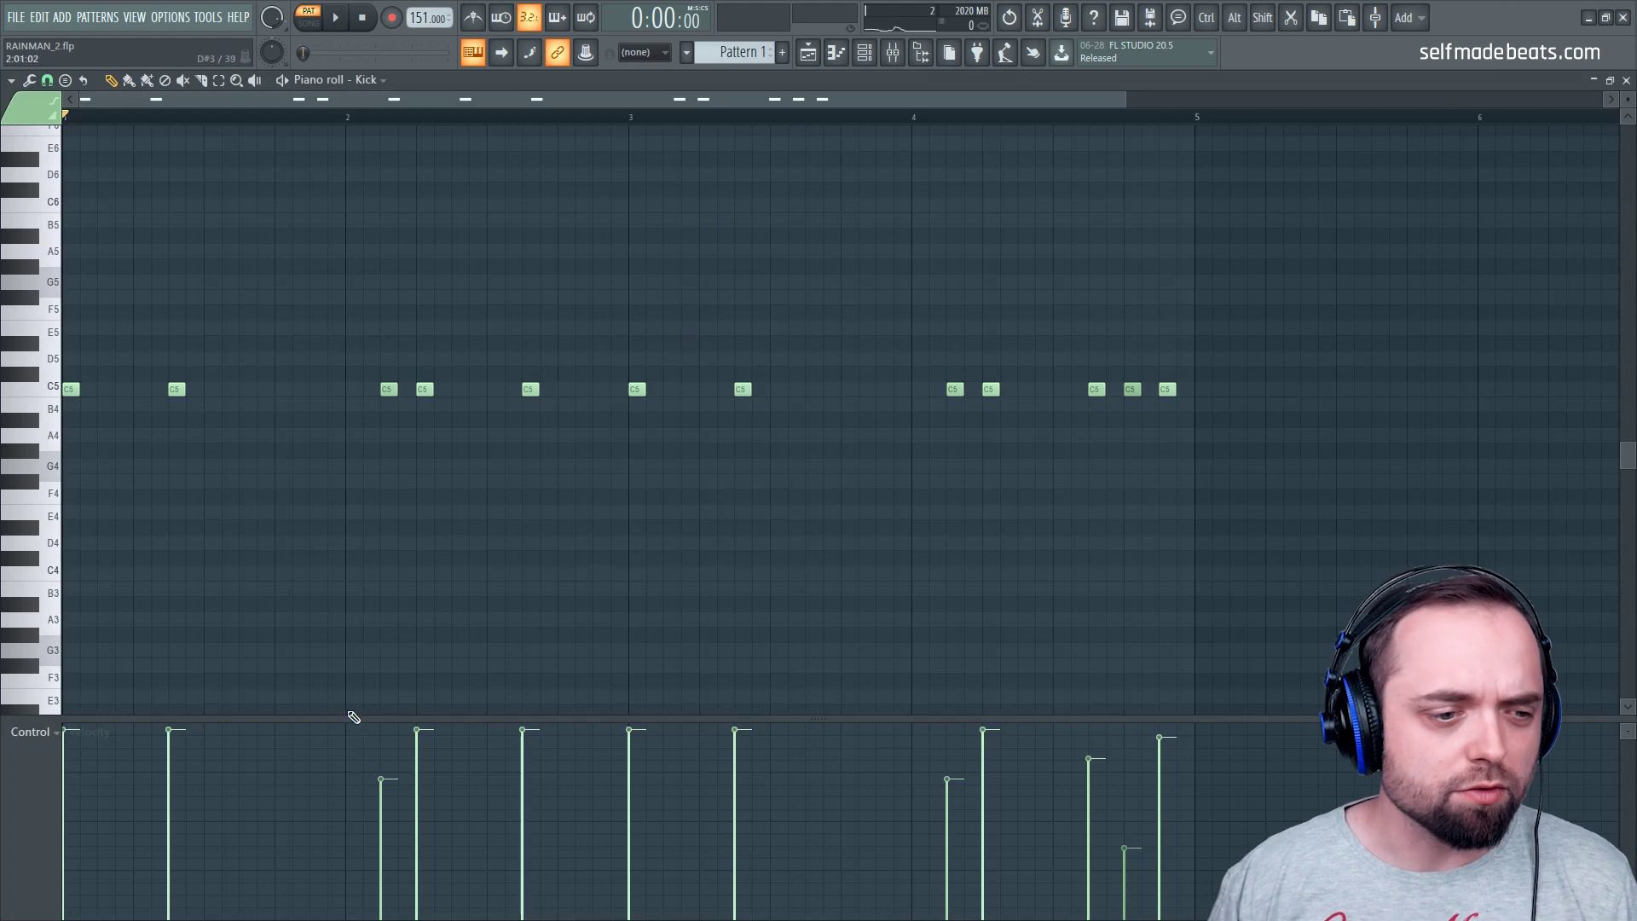
left_click(1626, 79)
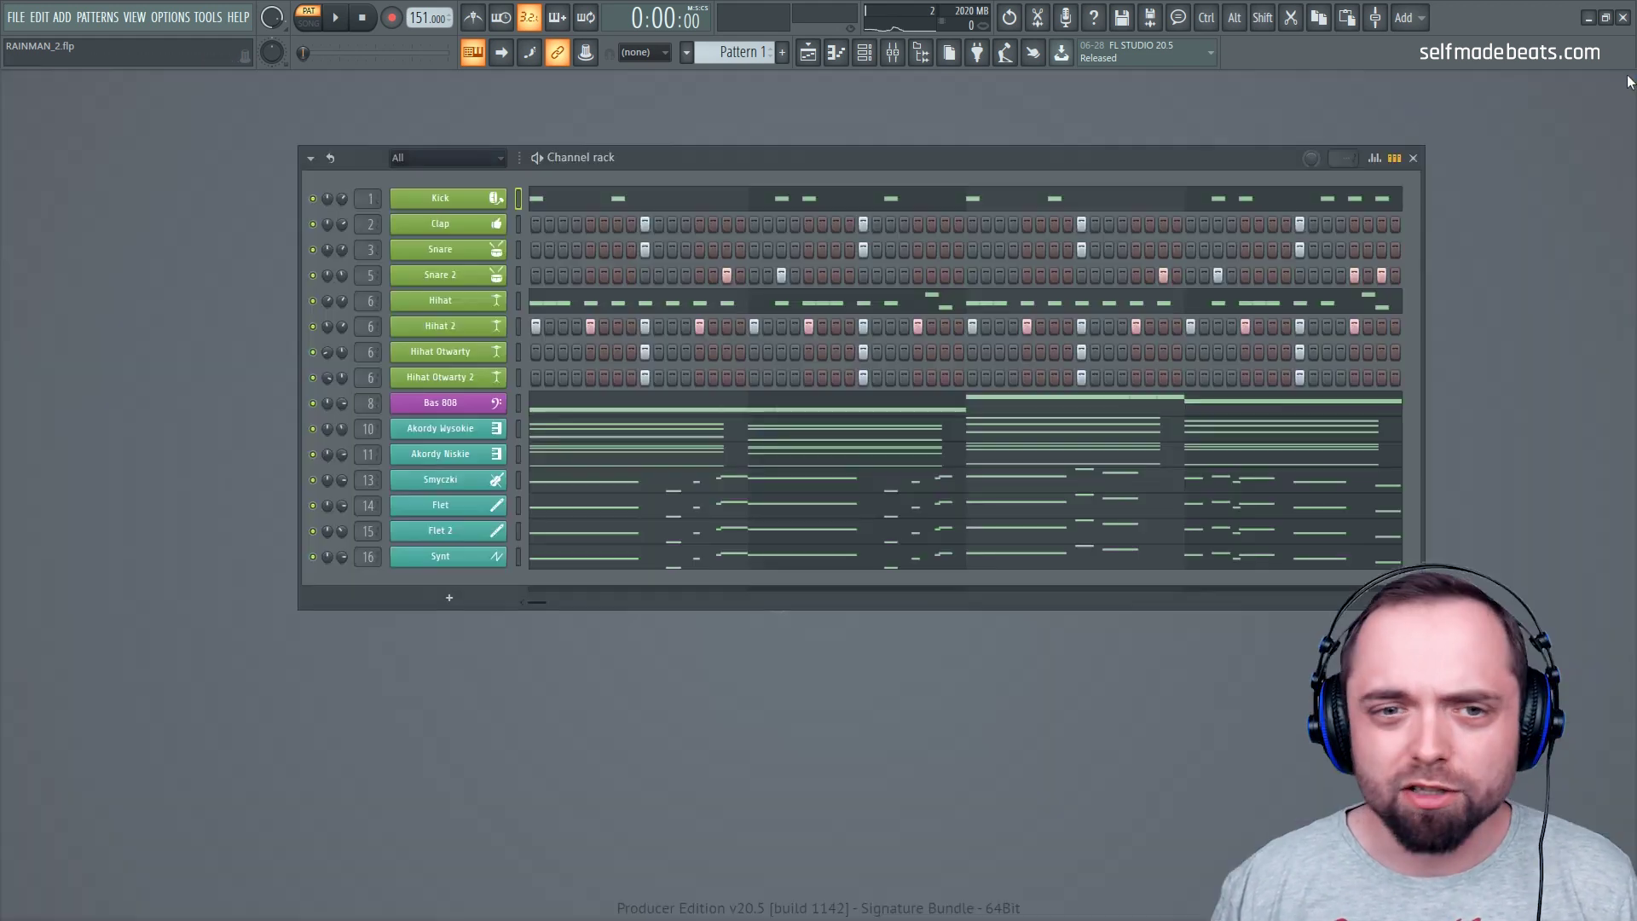
left_click(567, 309)
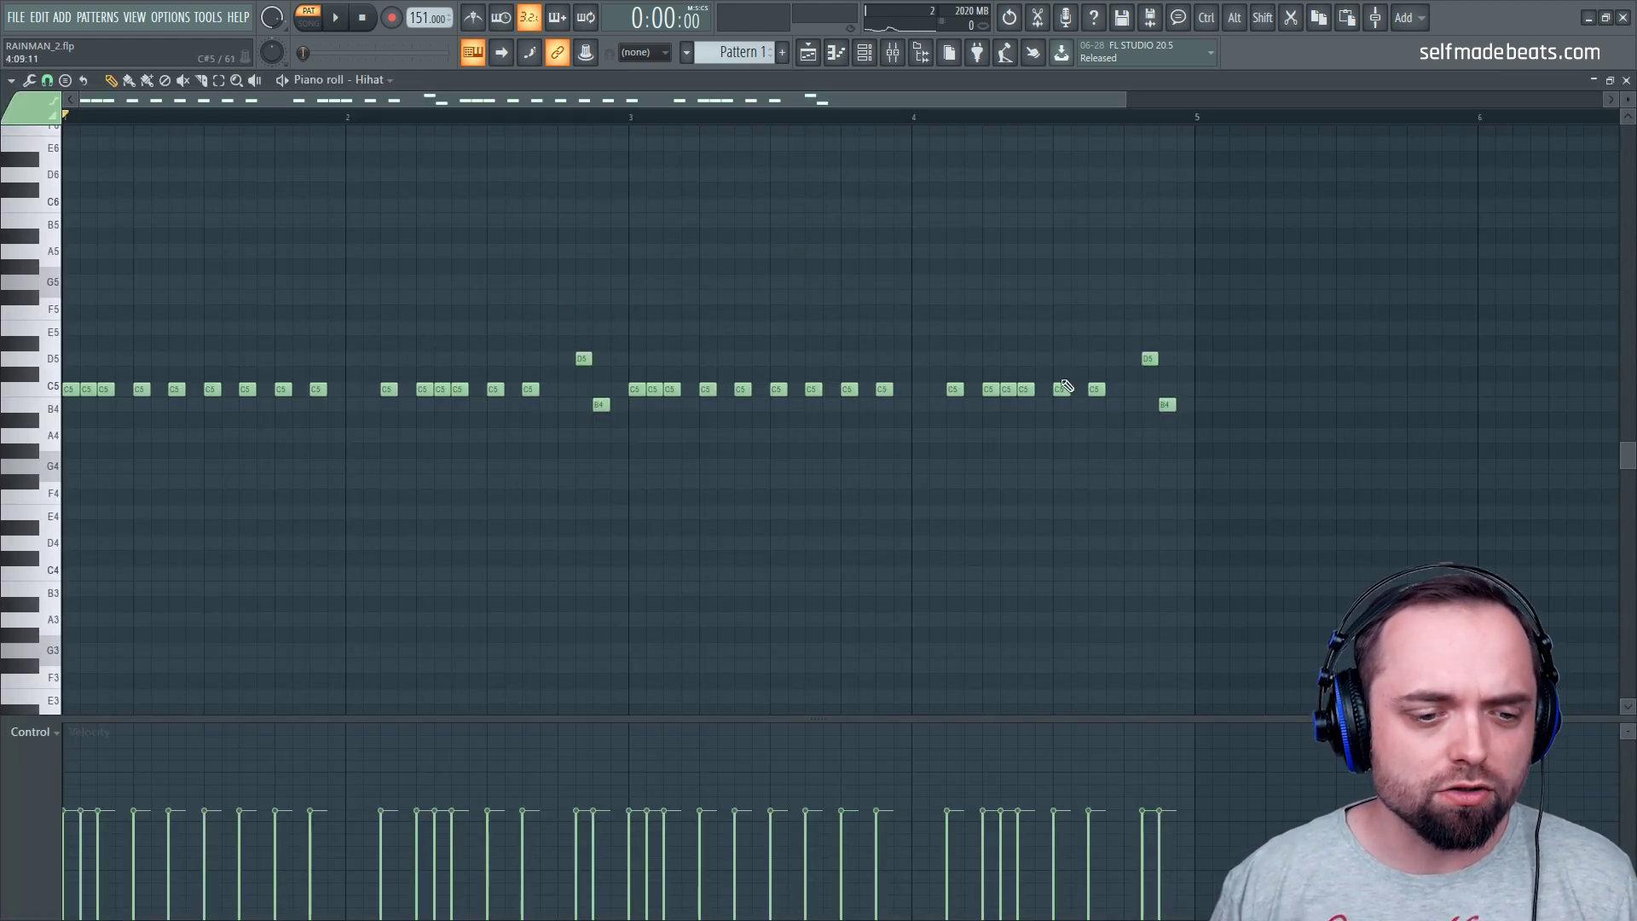
left_click(1627, 79)
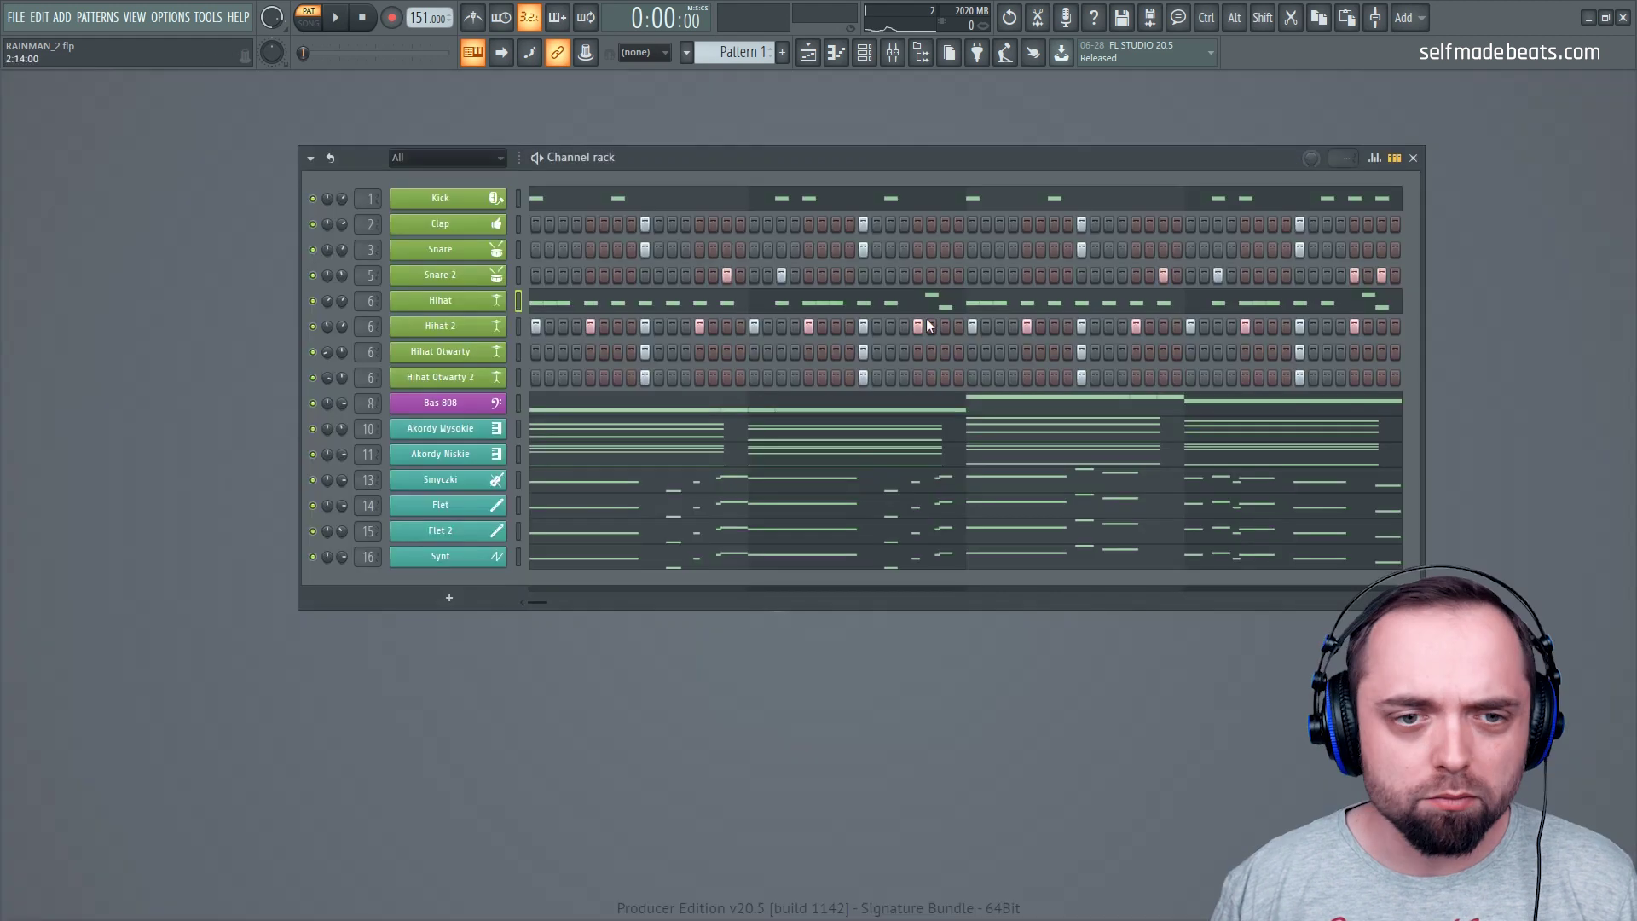
Examine the Akordy Wysokie chords and the note lengths and velocities of the Smyczki melody
left_click(577, 433)
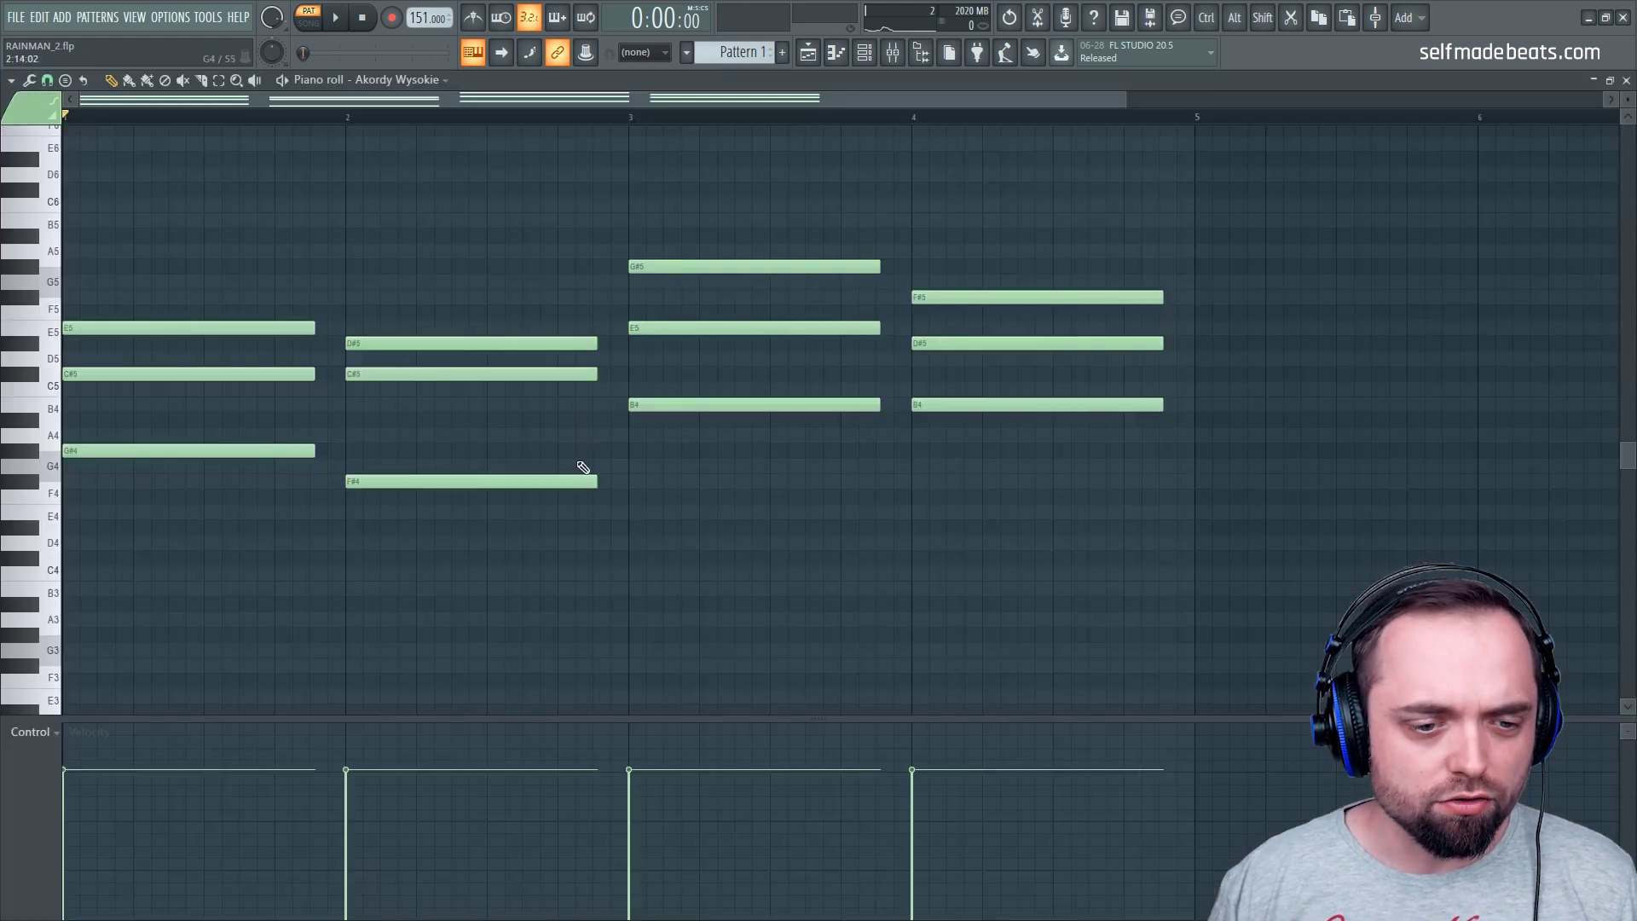
left_click(1626, 80)
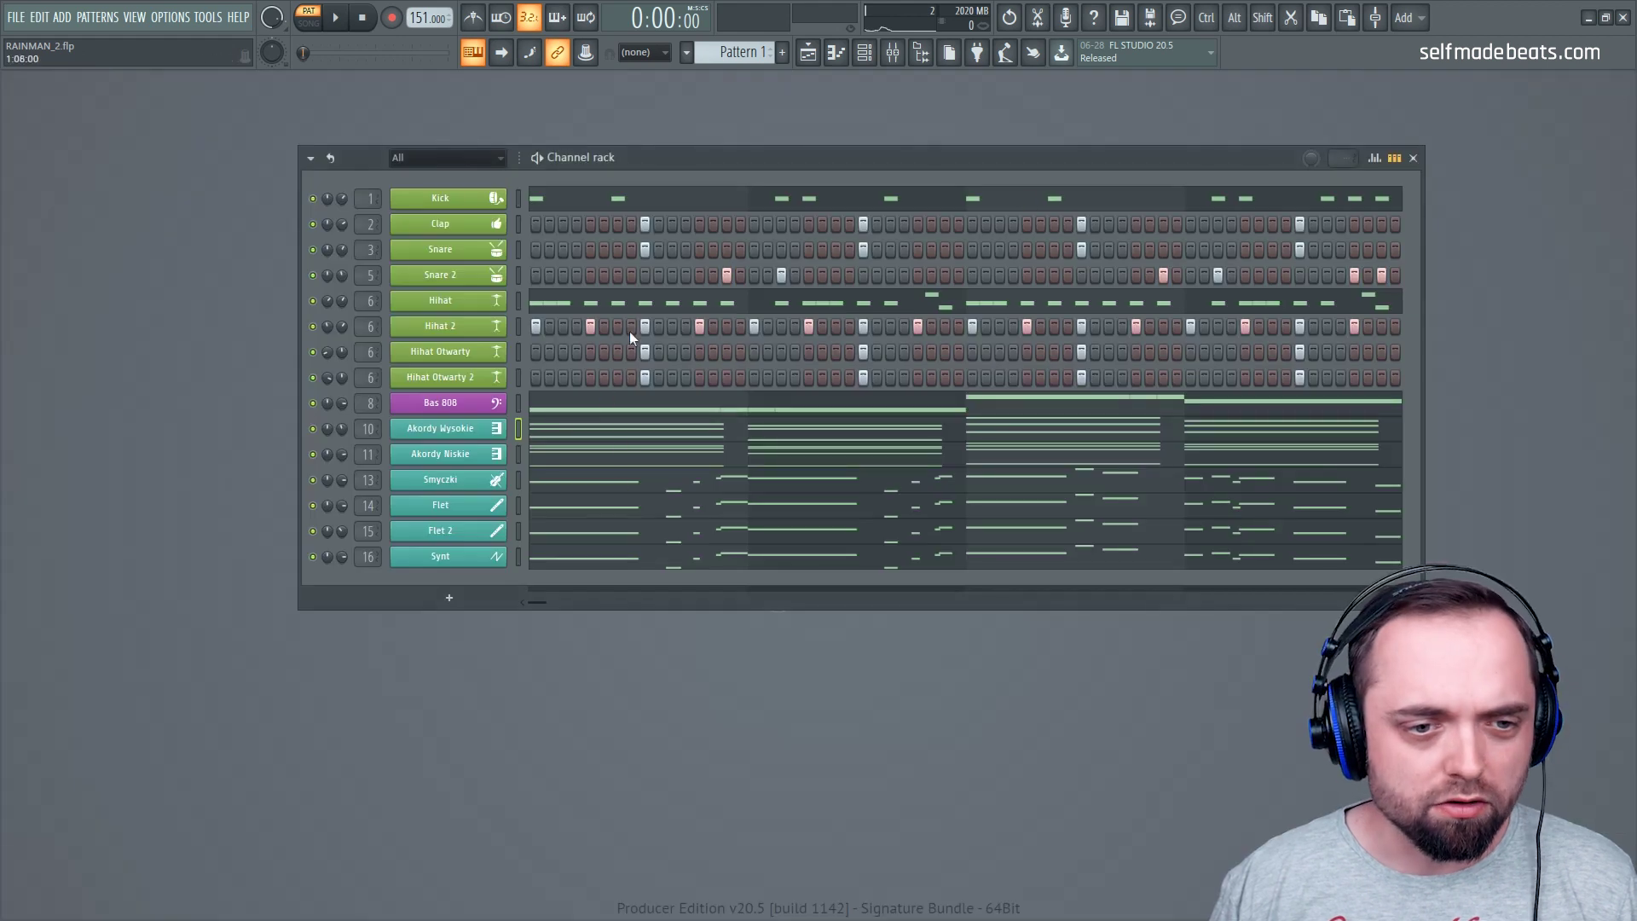
left_click(595, 495)
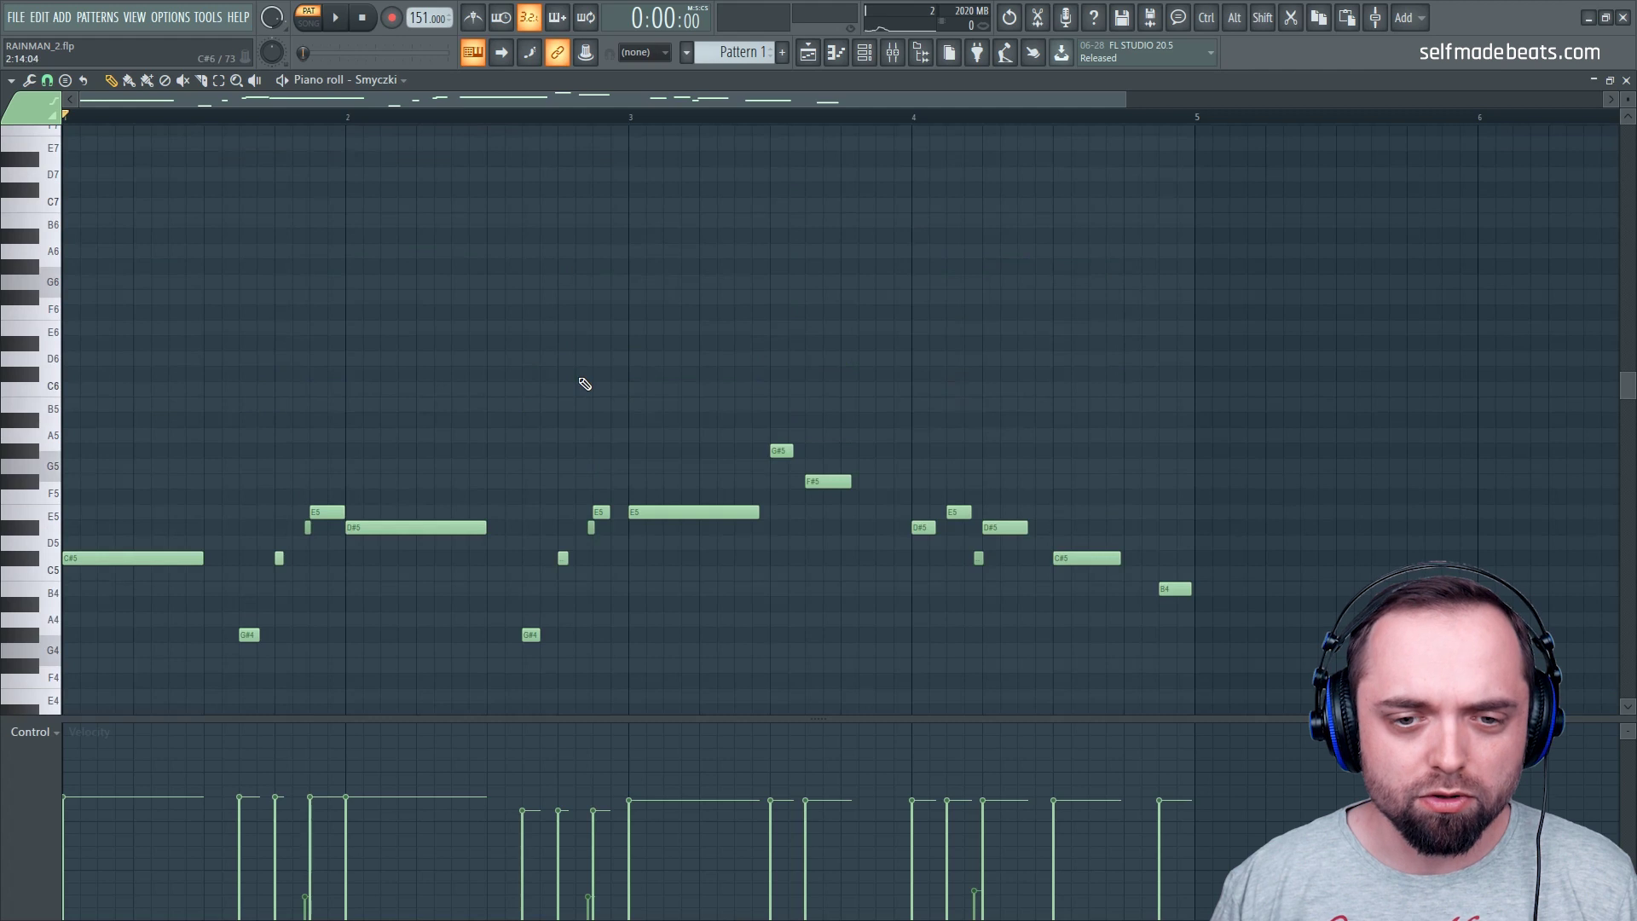
scroll(584, 384, "down", 6)
scroll(584, 391, "up", 4)
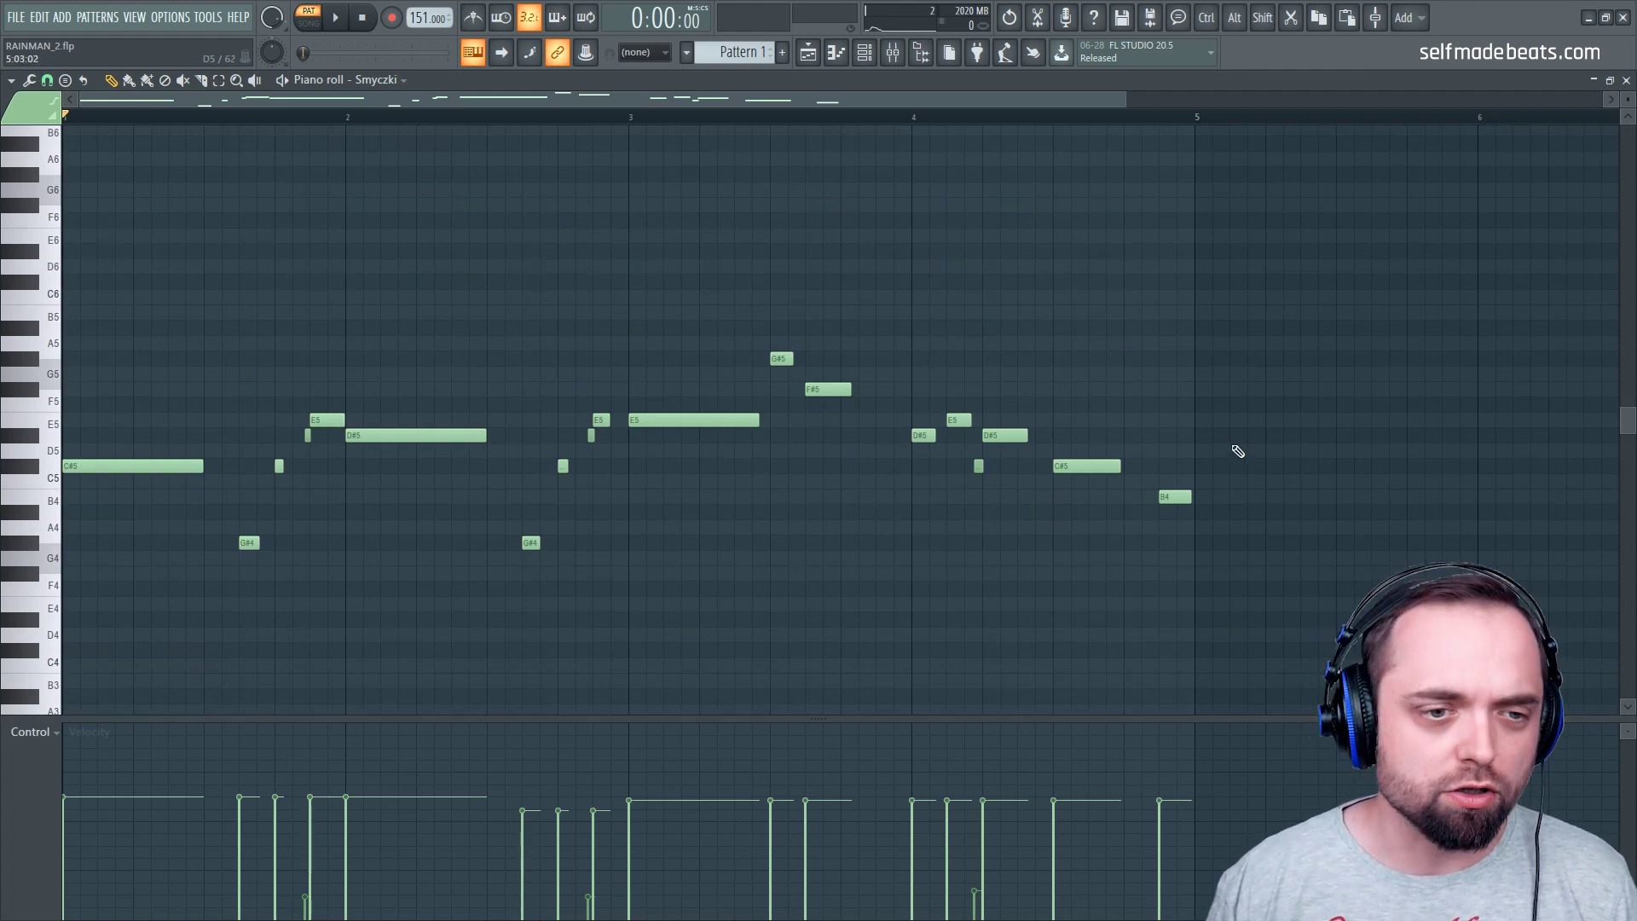
left_click(1626, 79)
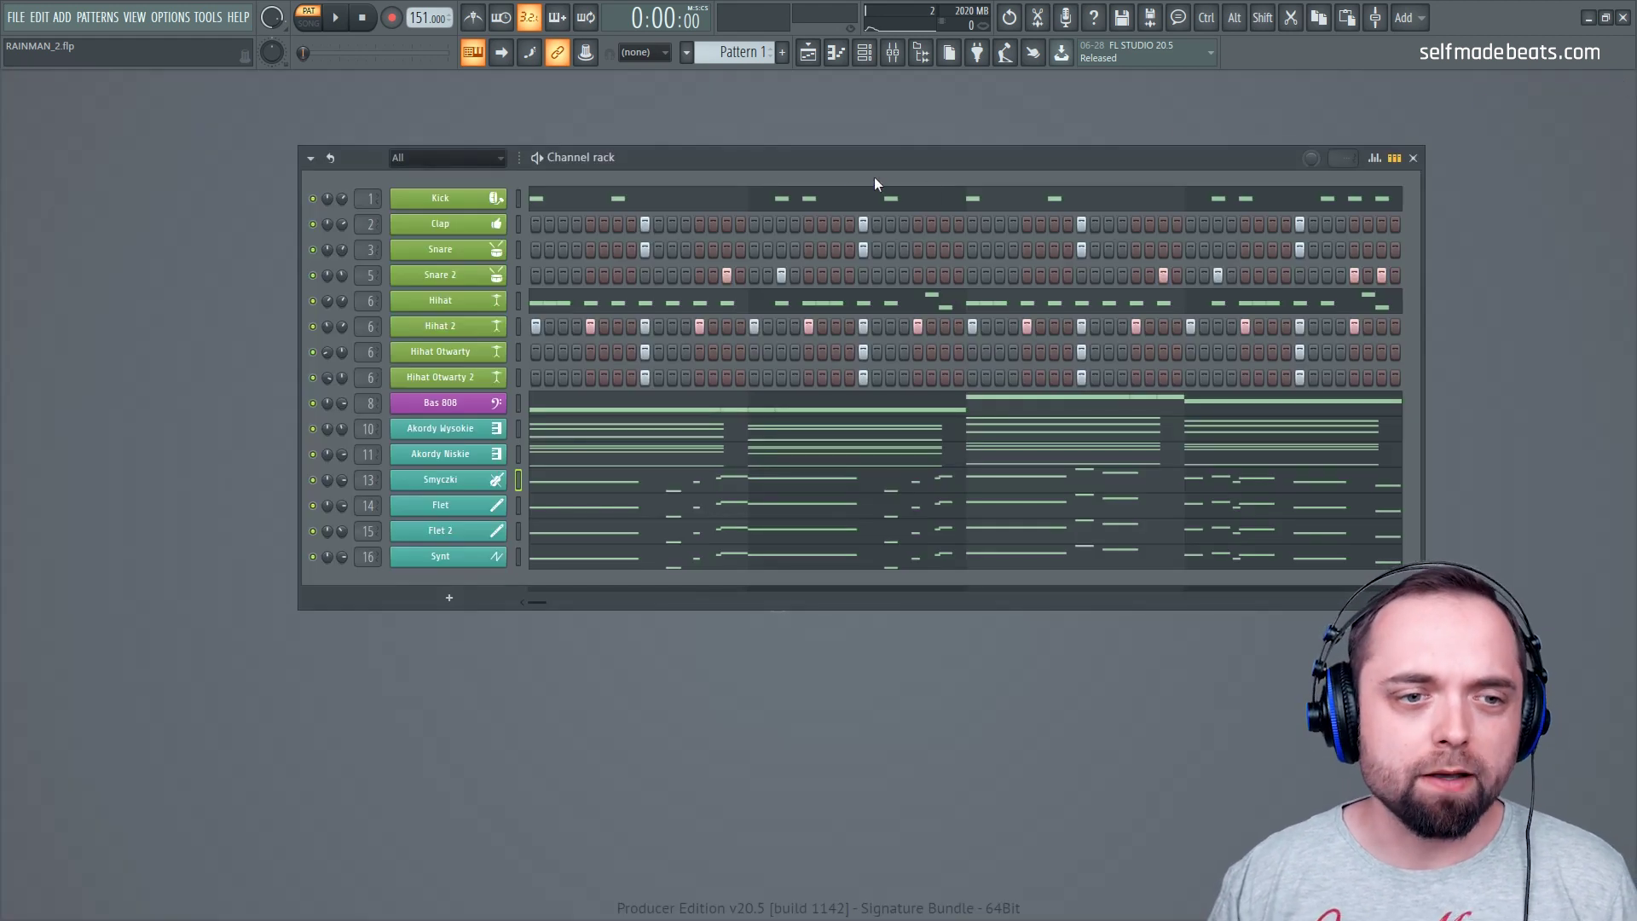
Play back the refined pattern and open the mixer on the Kick track to inspect its effects
key("space")
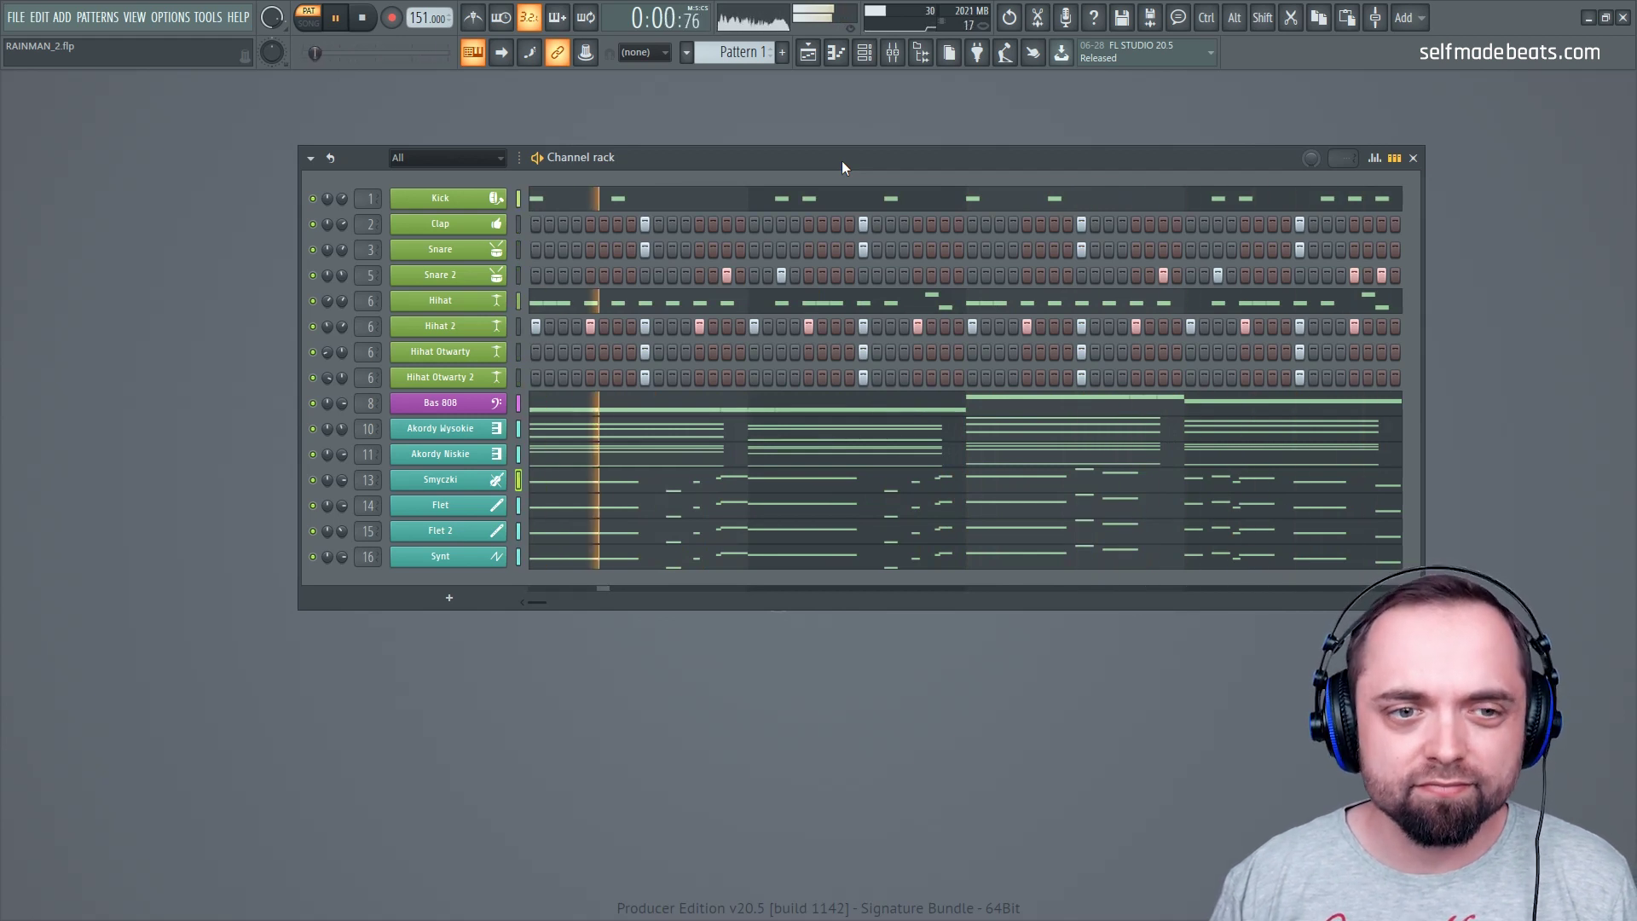
key("space")
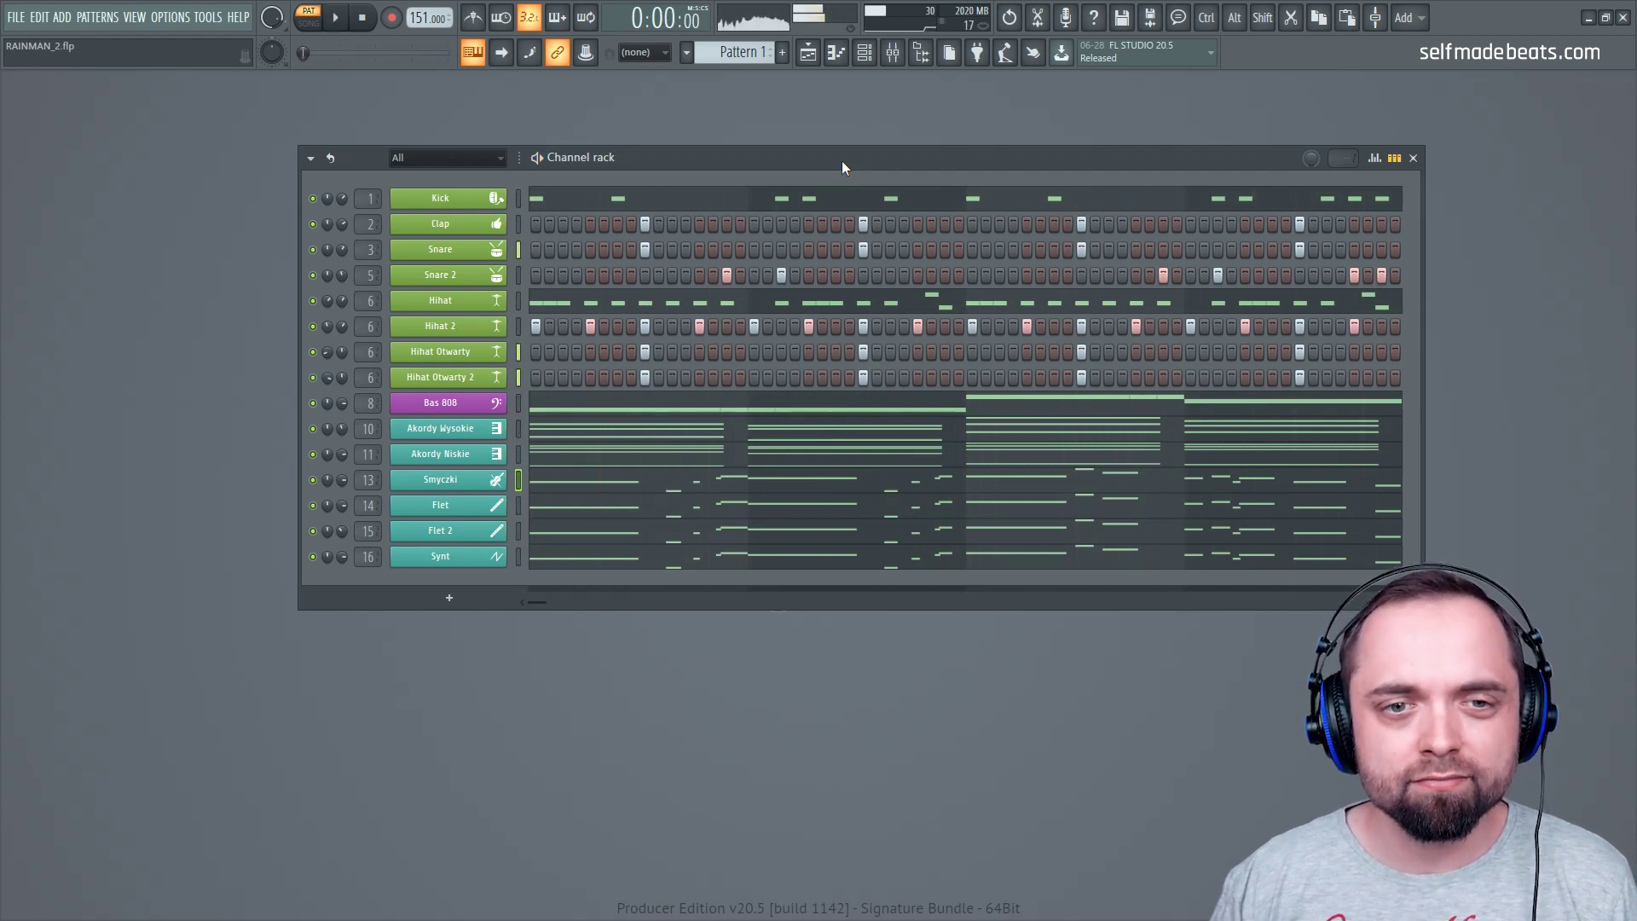
left_click(894, 54)
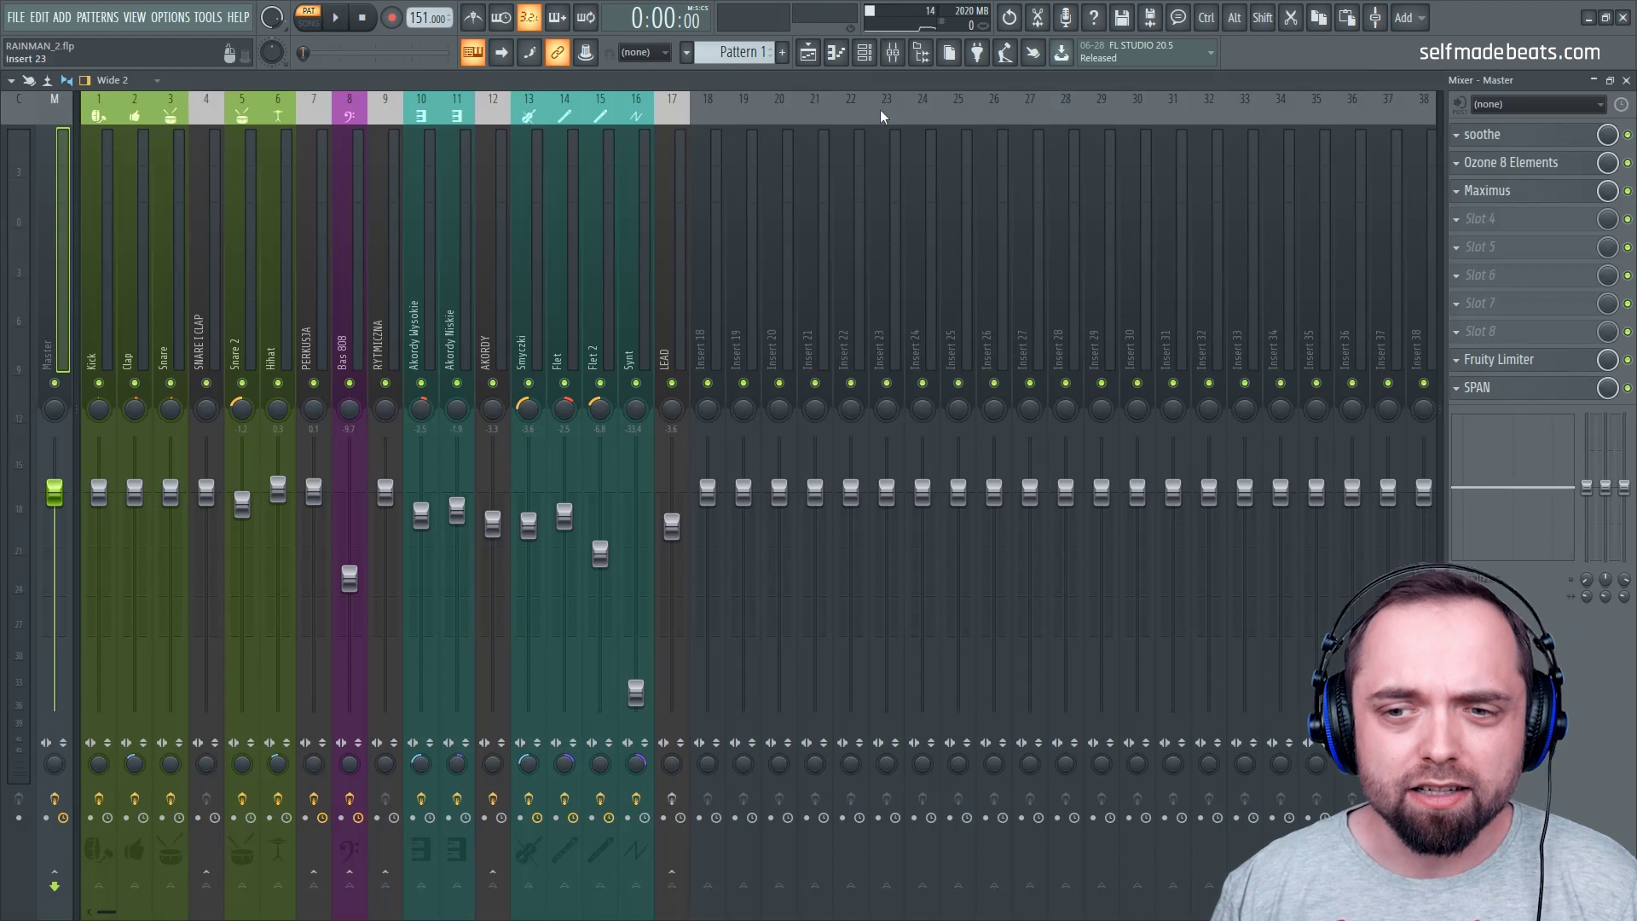
left_click(97, 198)
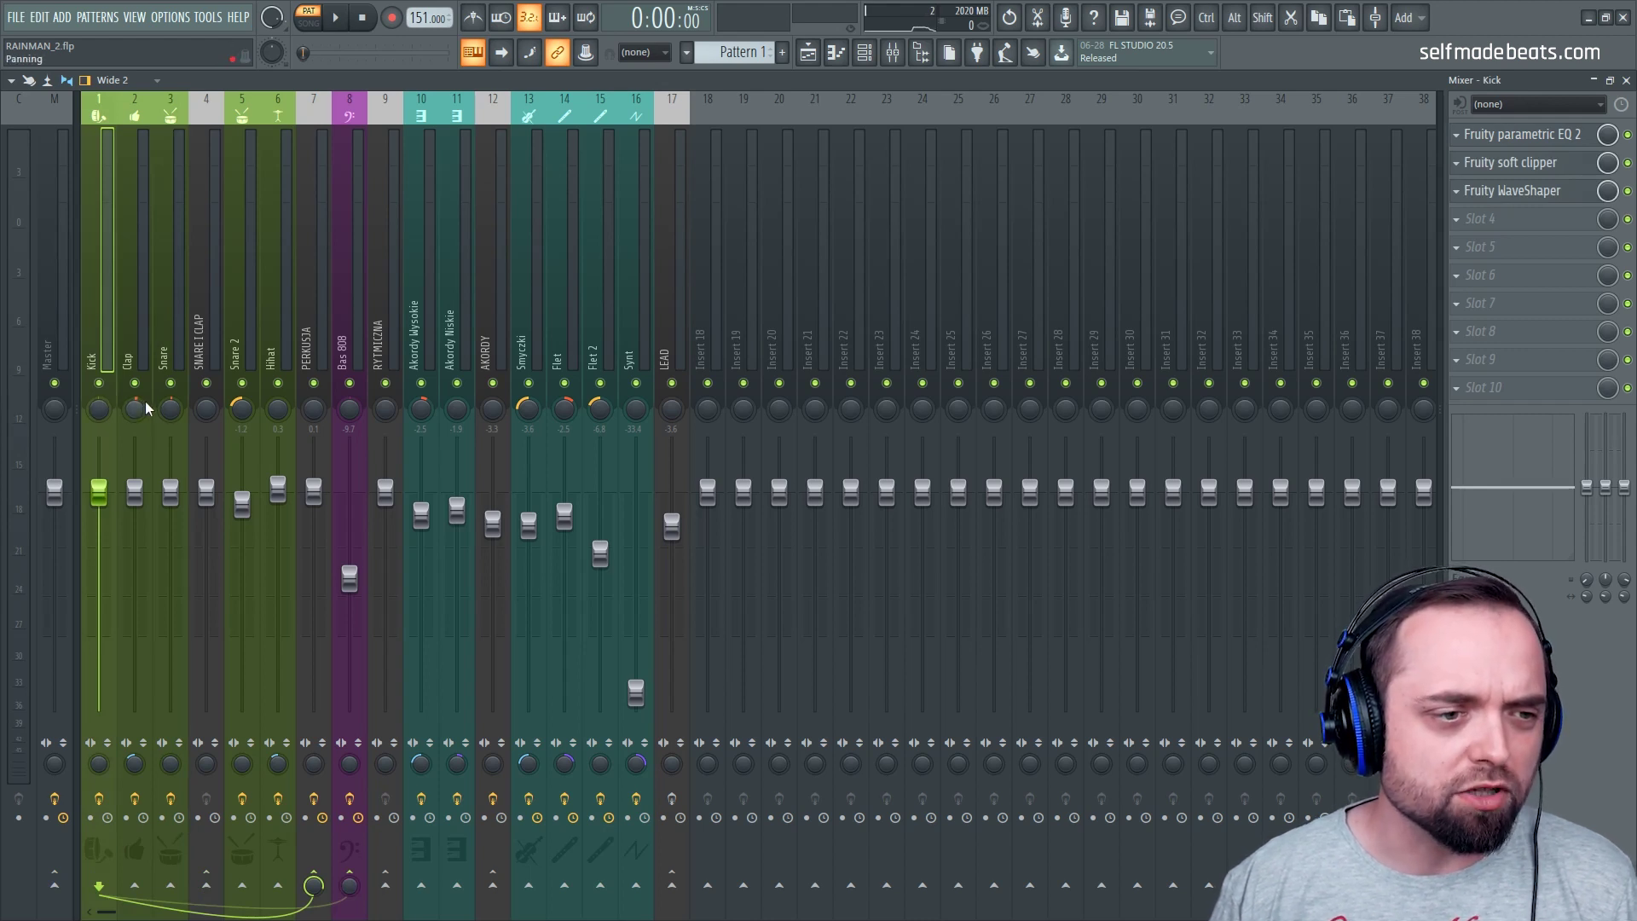
Compare the insert effect chains on the Snare, SNARE I CLAP, Snare 2, Akordy Wysokie, Synt, Flet 2 and Hihat mixer tracks
left_click(170, 341)
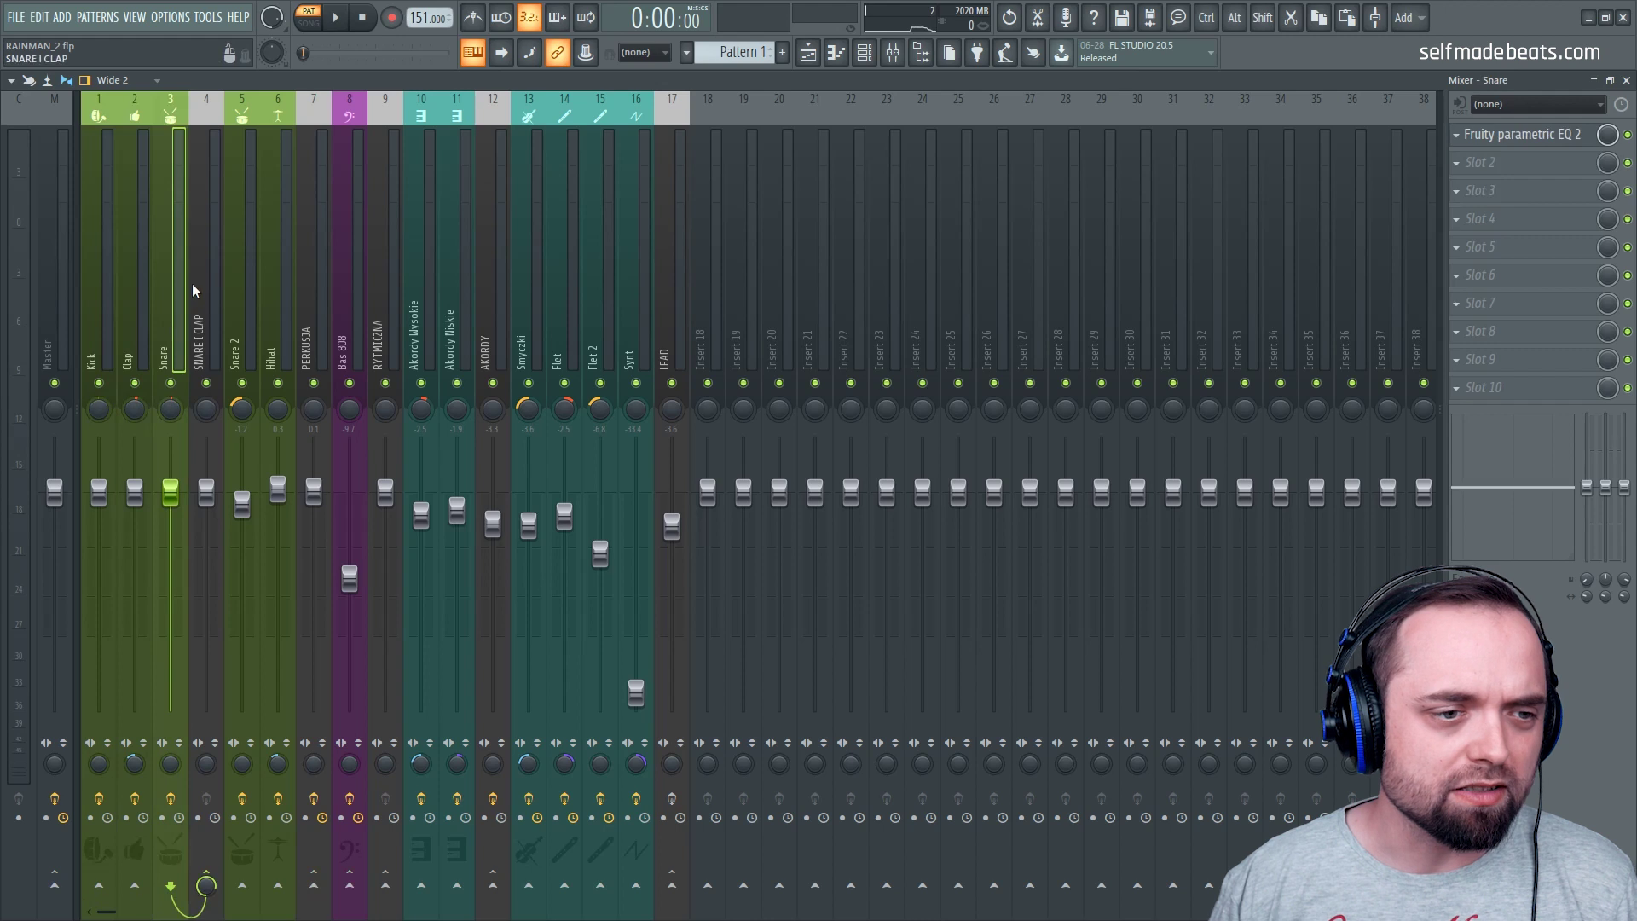
left_click(196, 291)
left_click(250, 284)
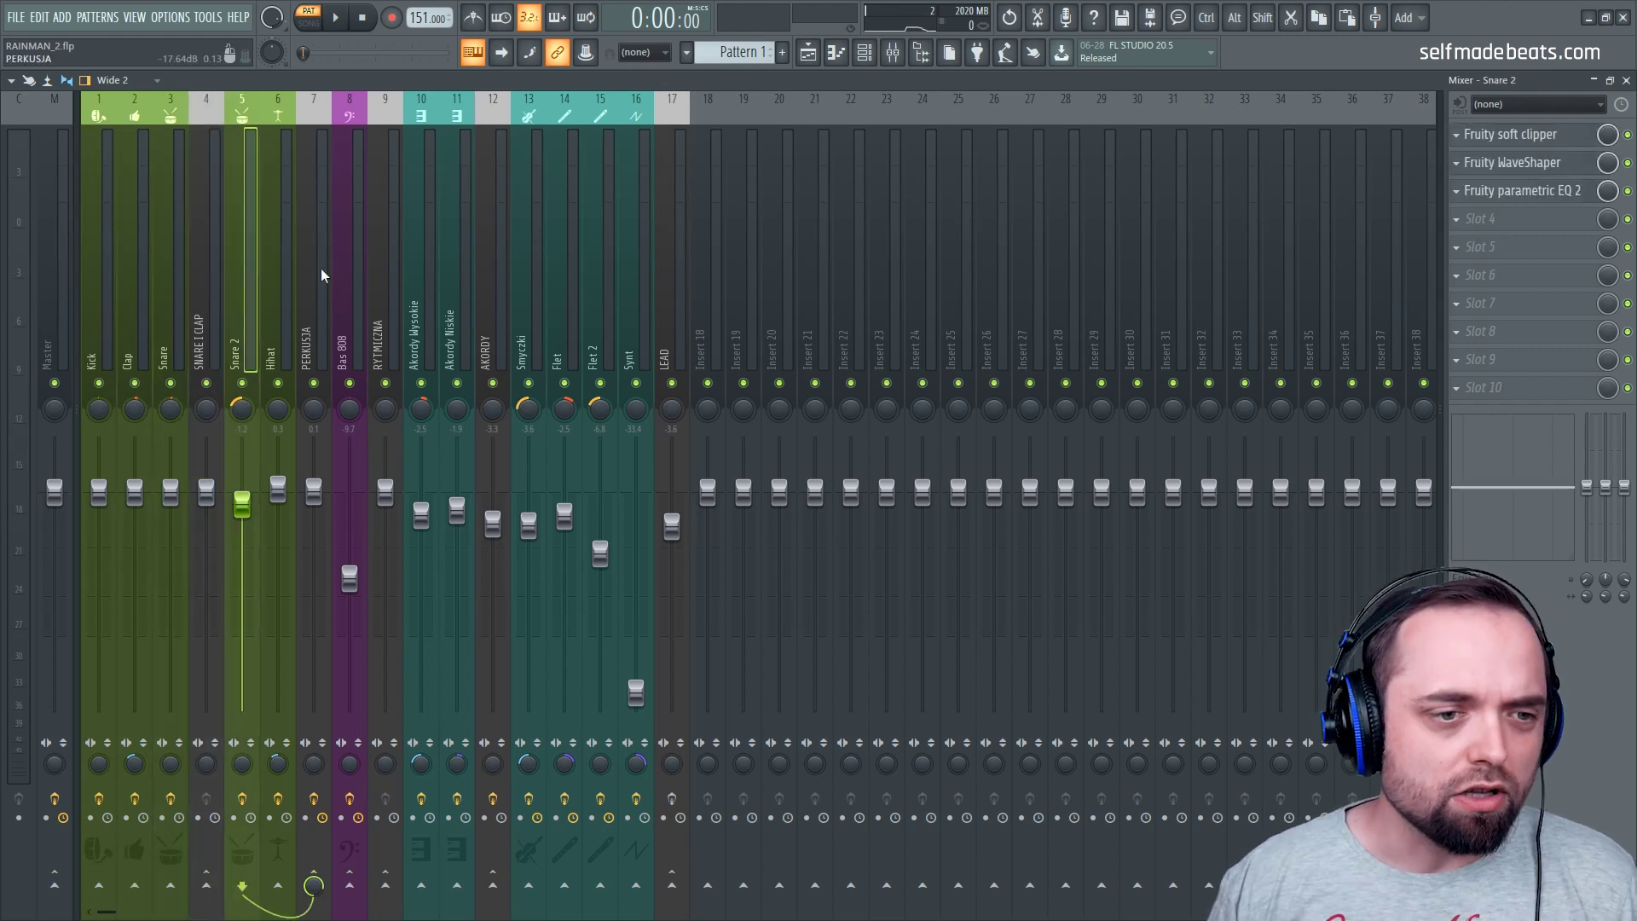
left_click(430, 324)
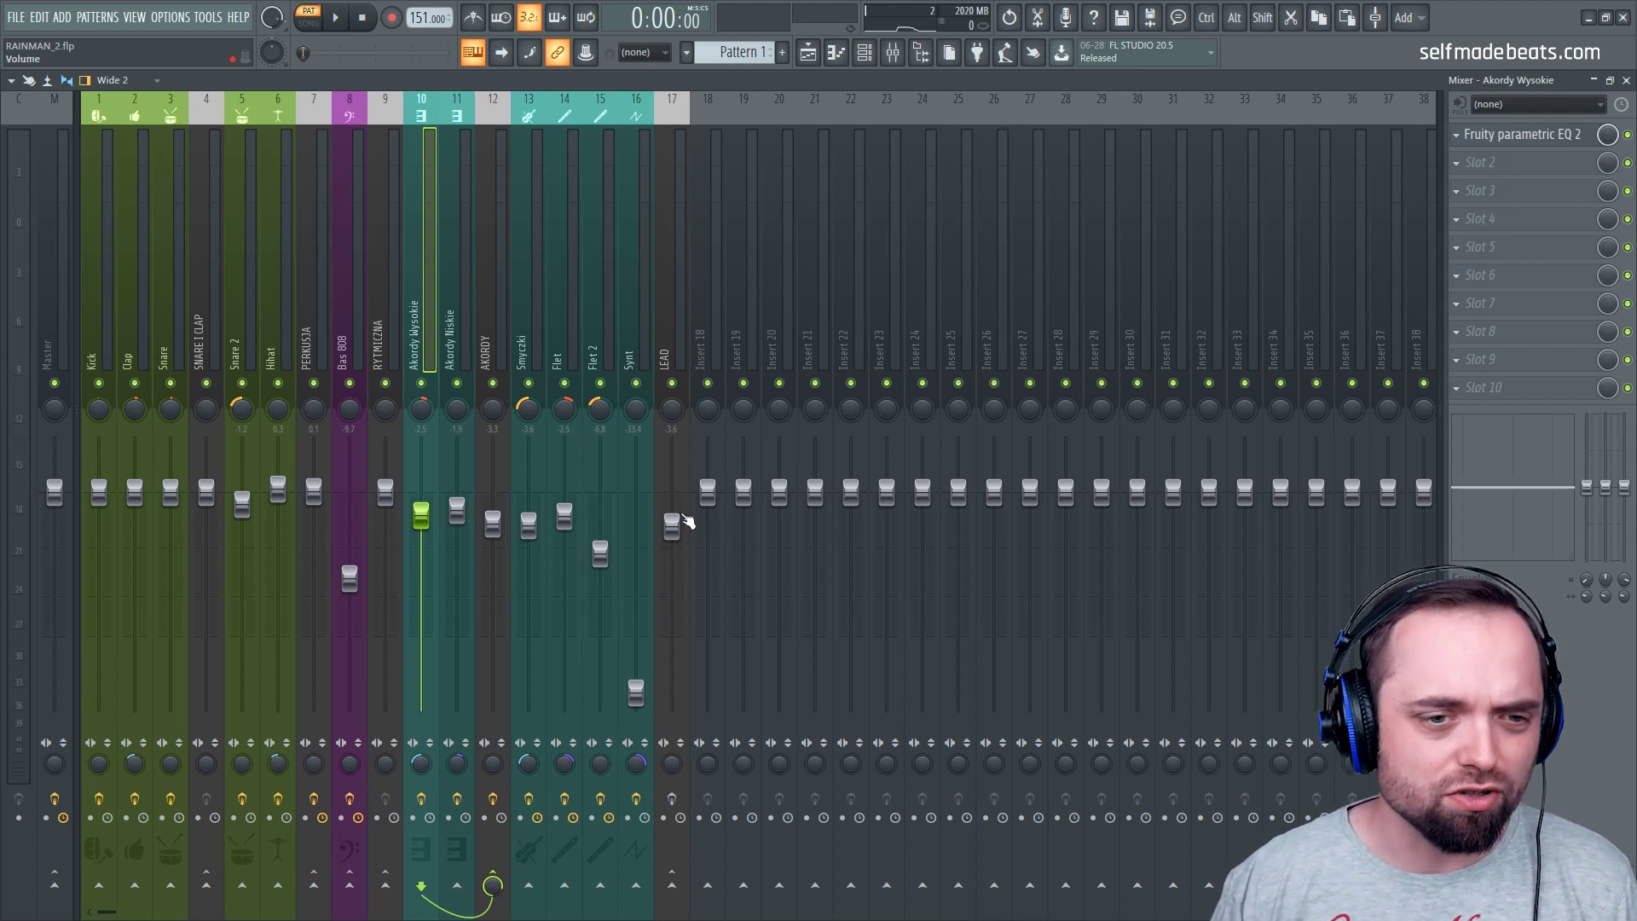
left_click(639, 336)
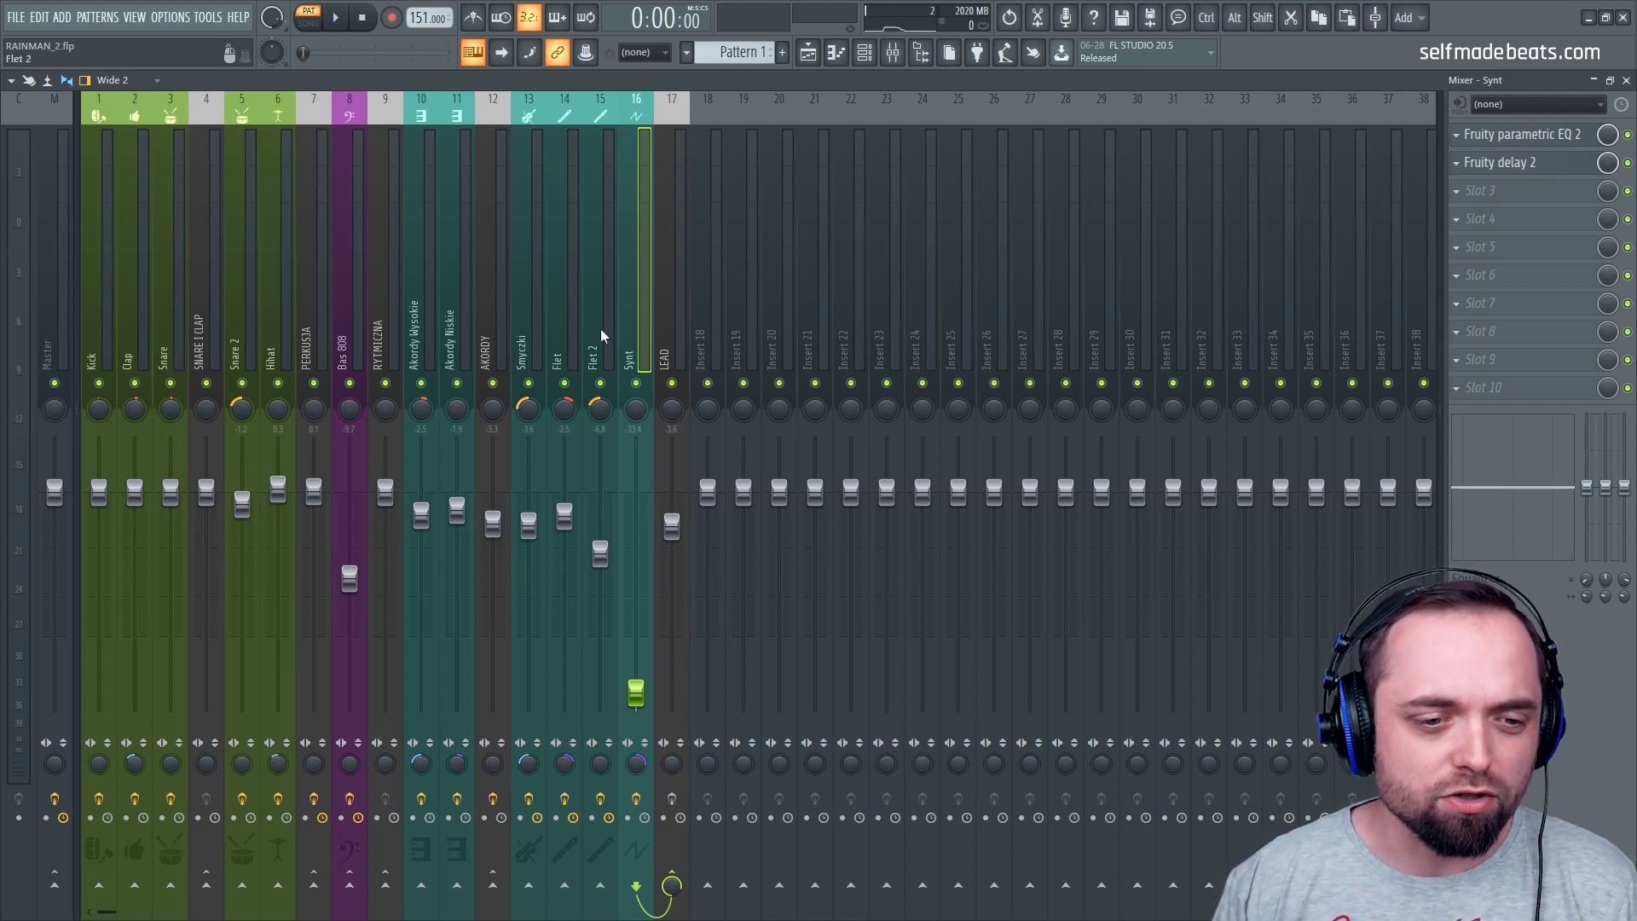
left_click(609, 305)
left_click(290, 282)
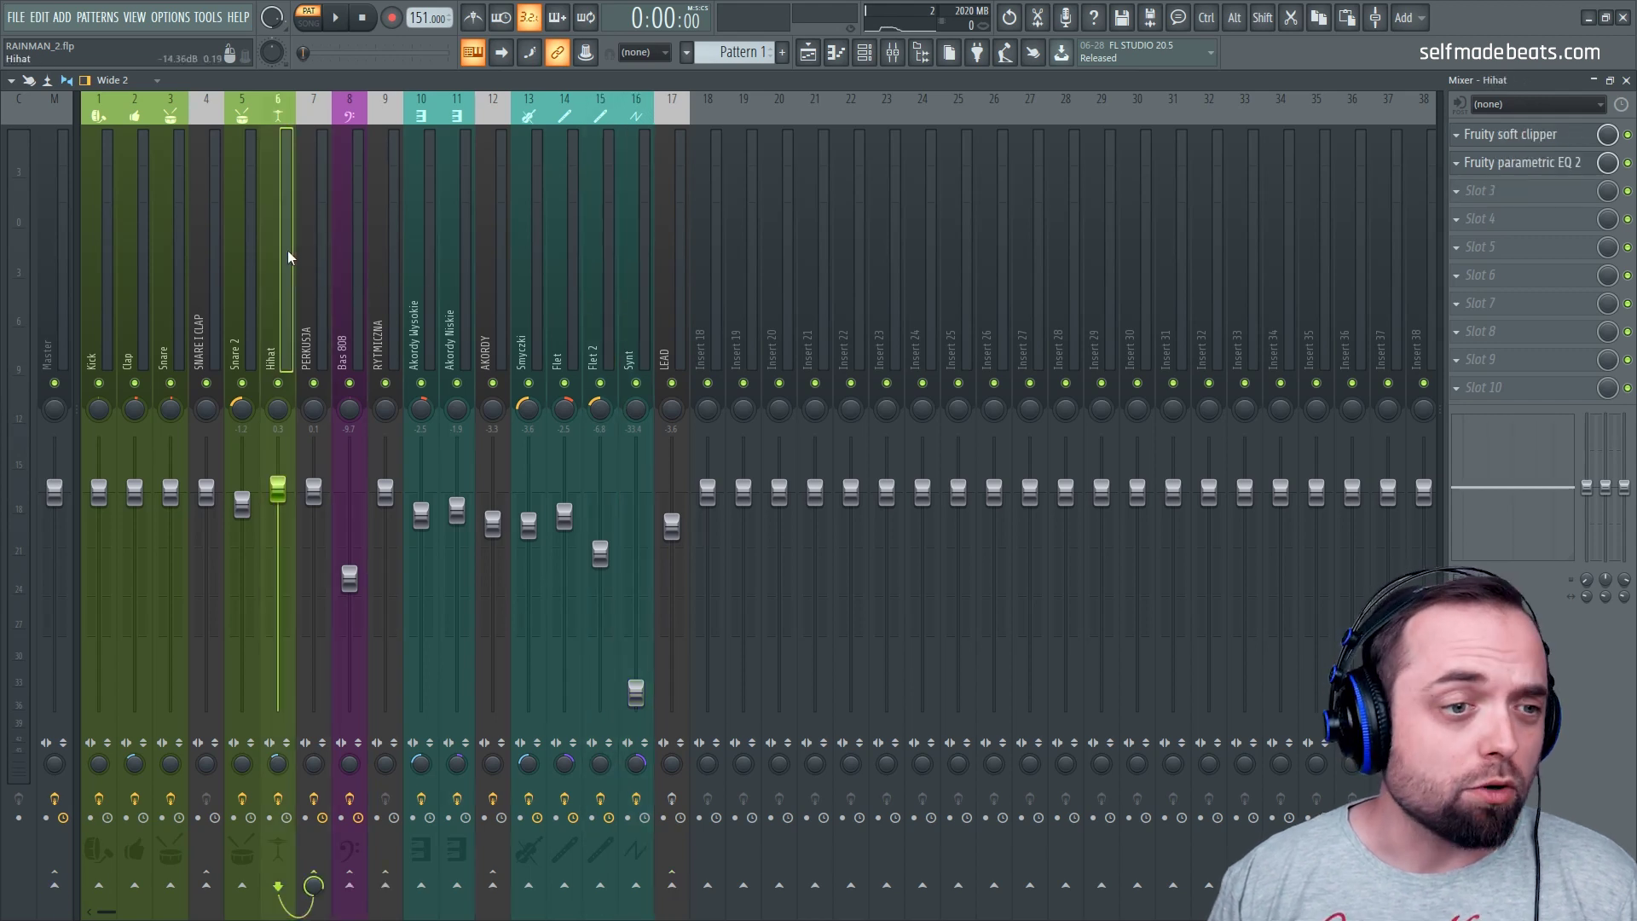
Inspect the Kick track's Fruity parametric EQ 2, Fruity soft clipper and Fruity WaveShaper settings, closing each plugin after viewing
left_click(101, 280)
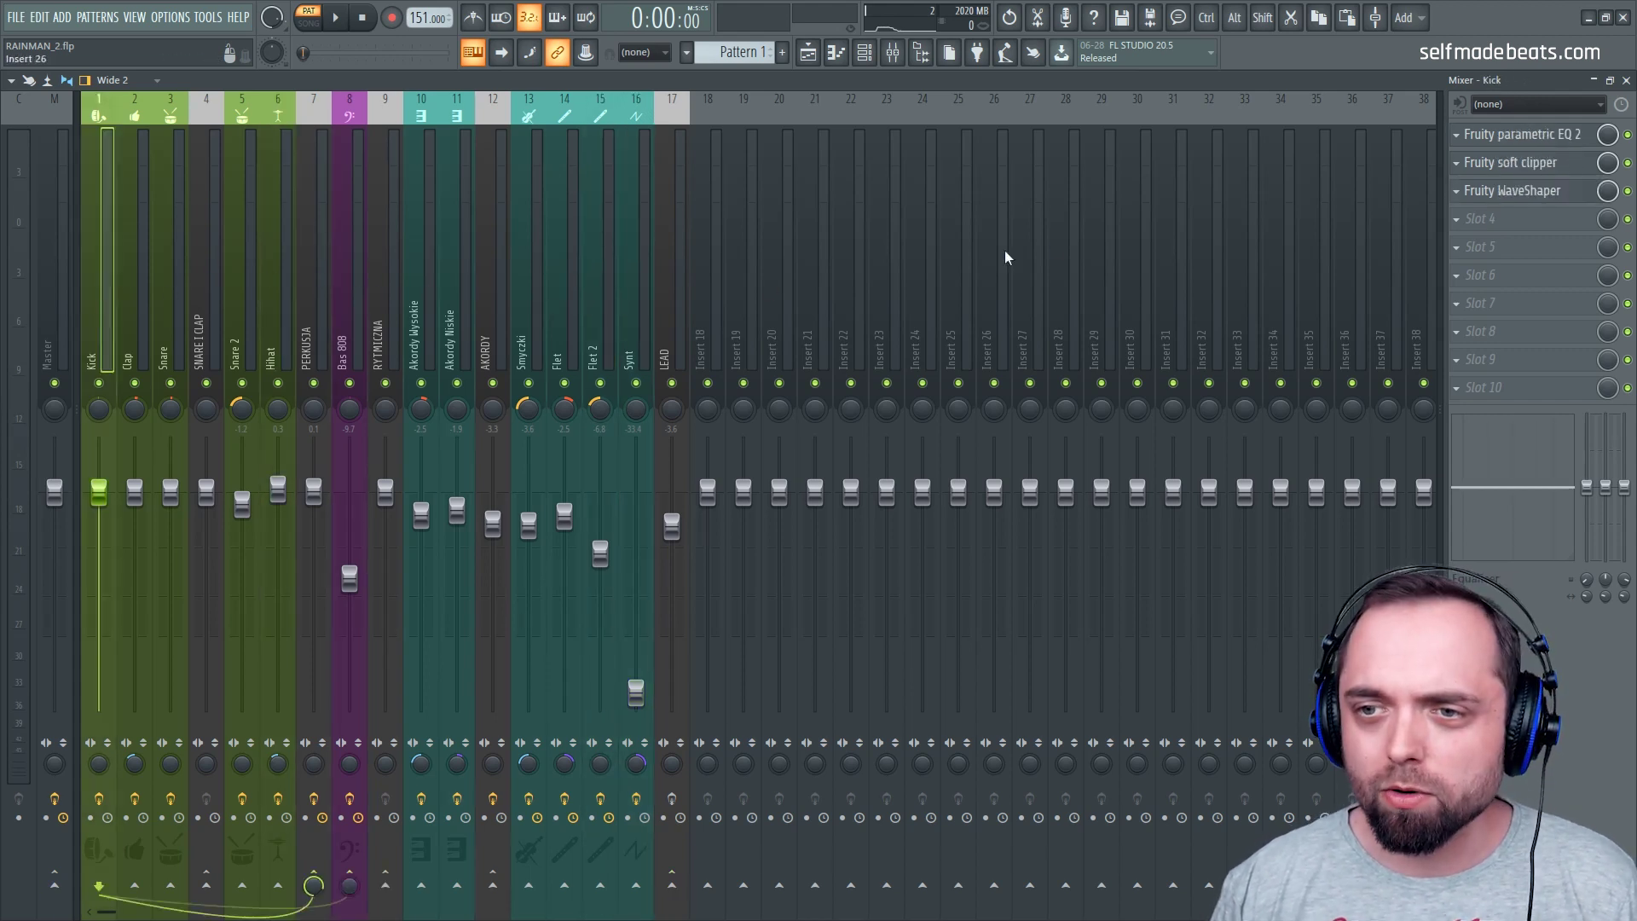
left_click(1502, 133)
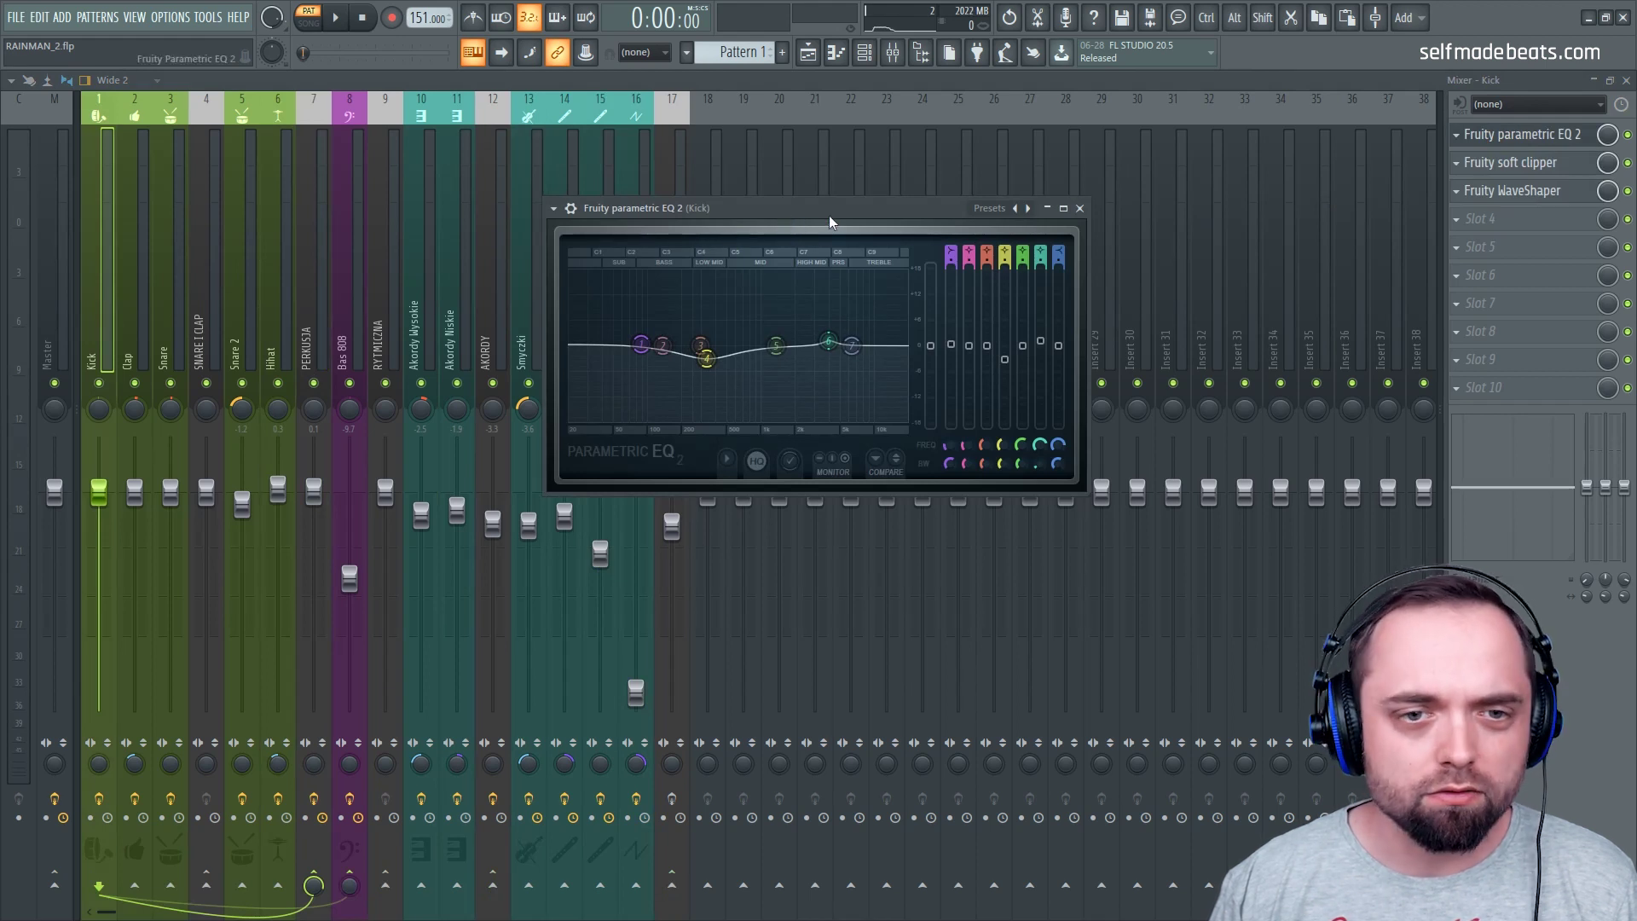
left_click_drag(833, 223, 774, 215)
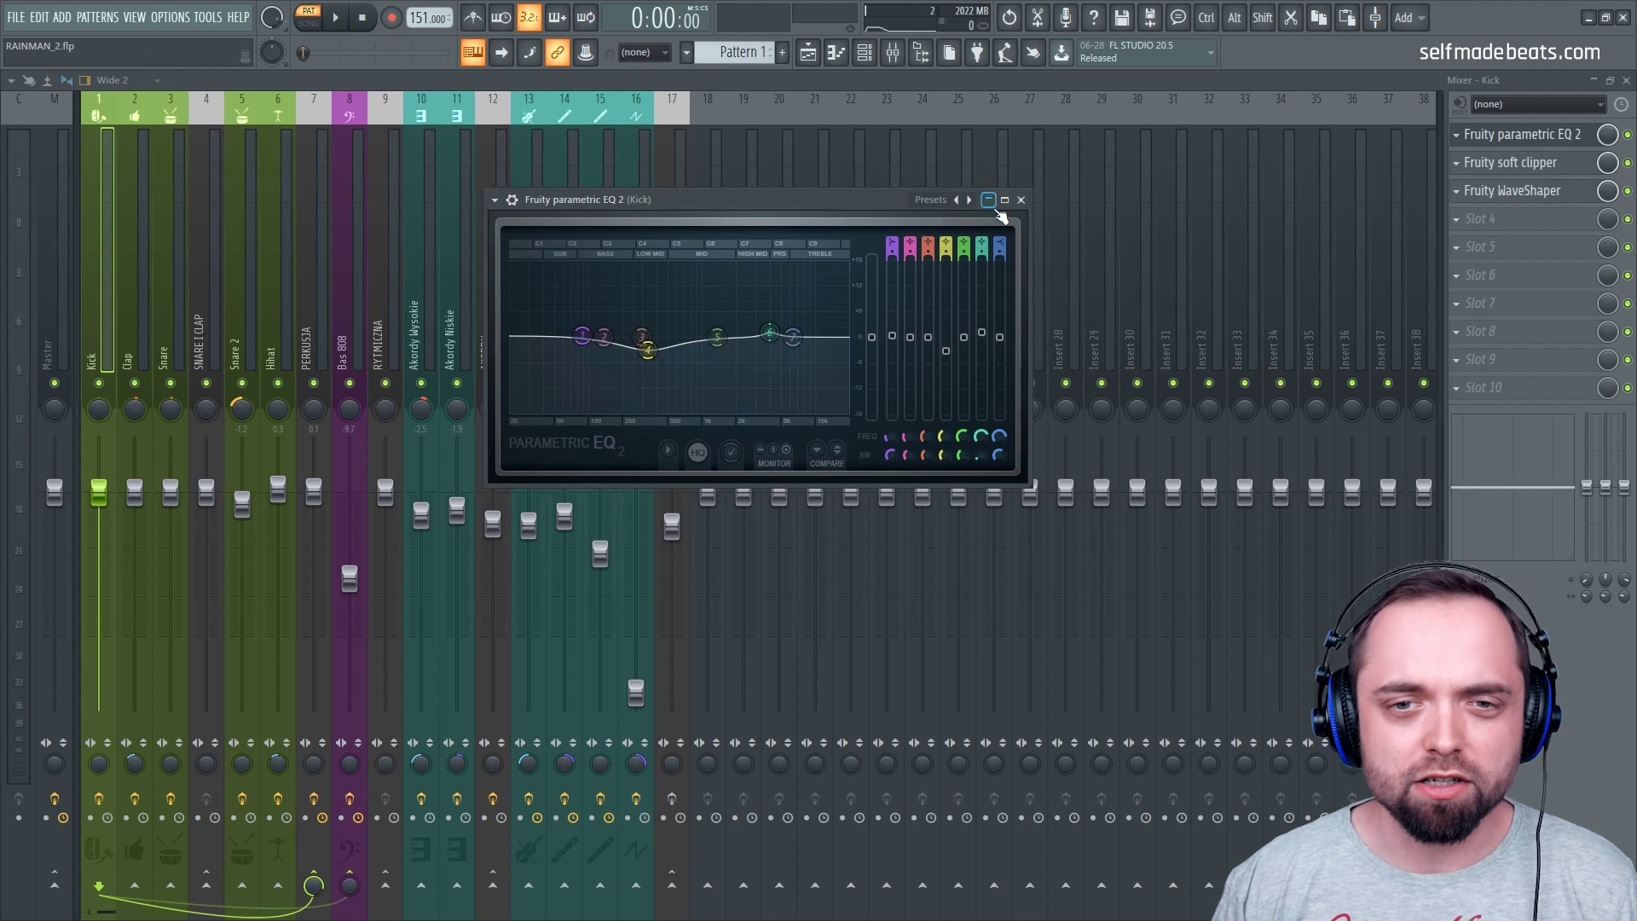
left_click(1020, 201)
left_click(1510, 162)
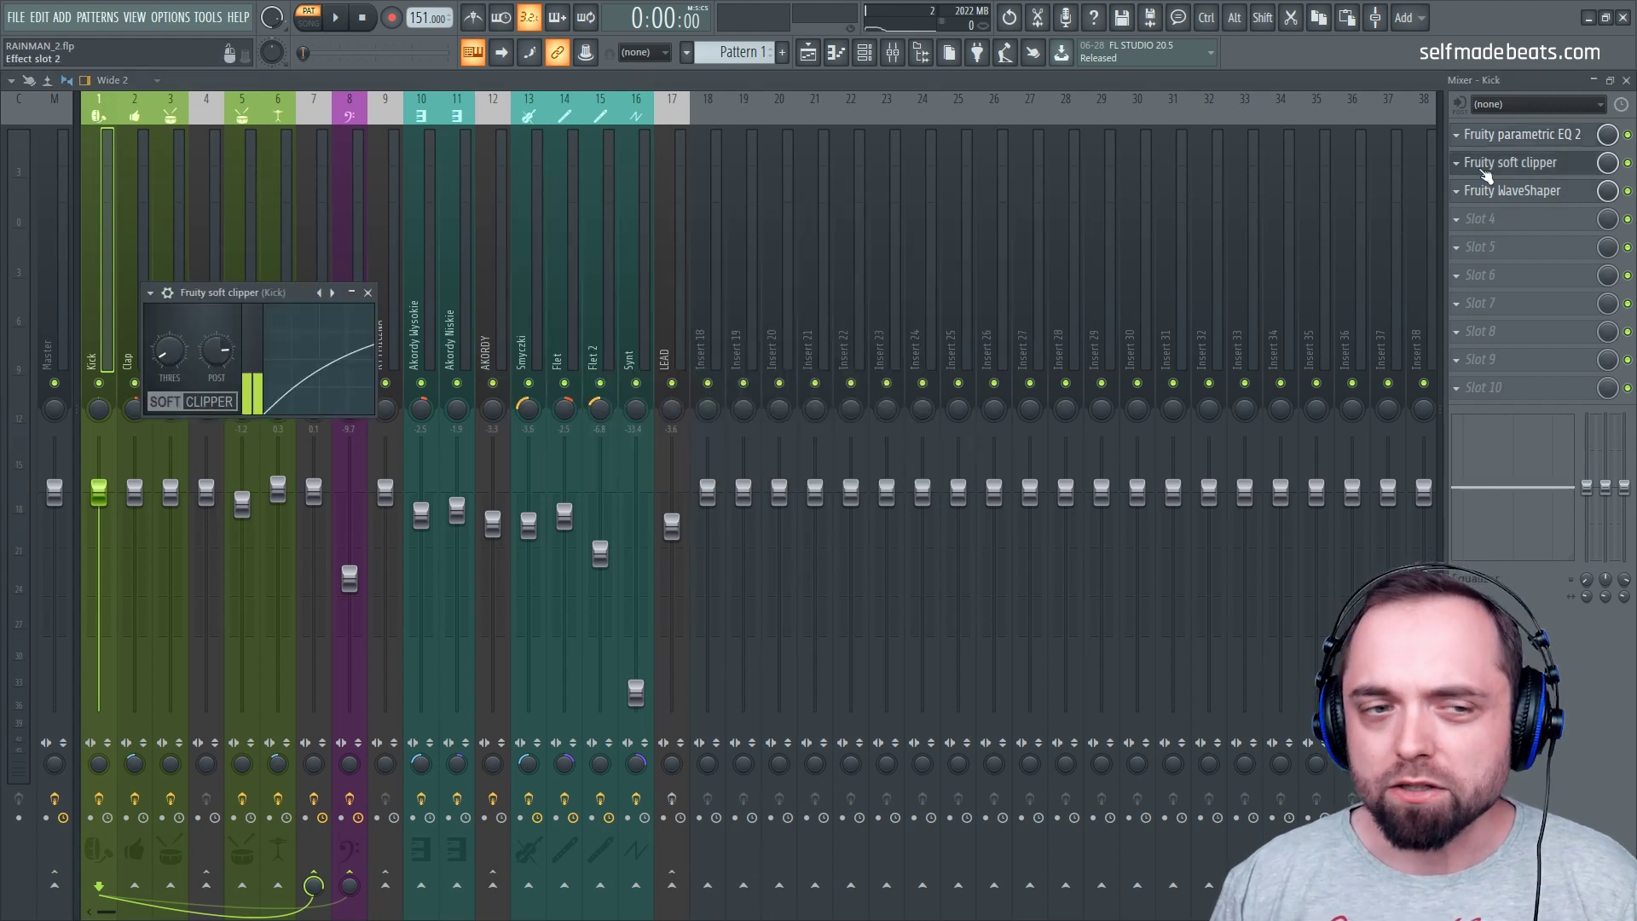
left_click_drag(246, 300, 622, 281)
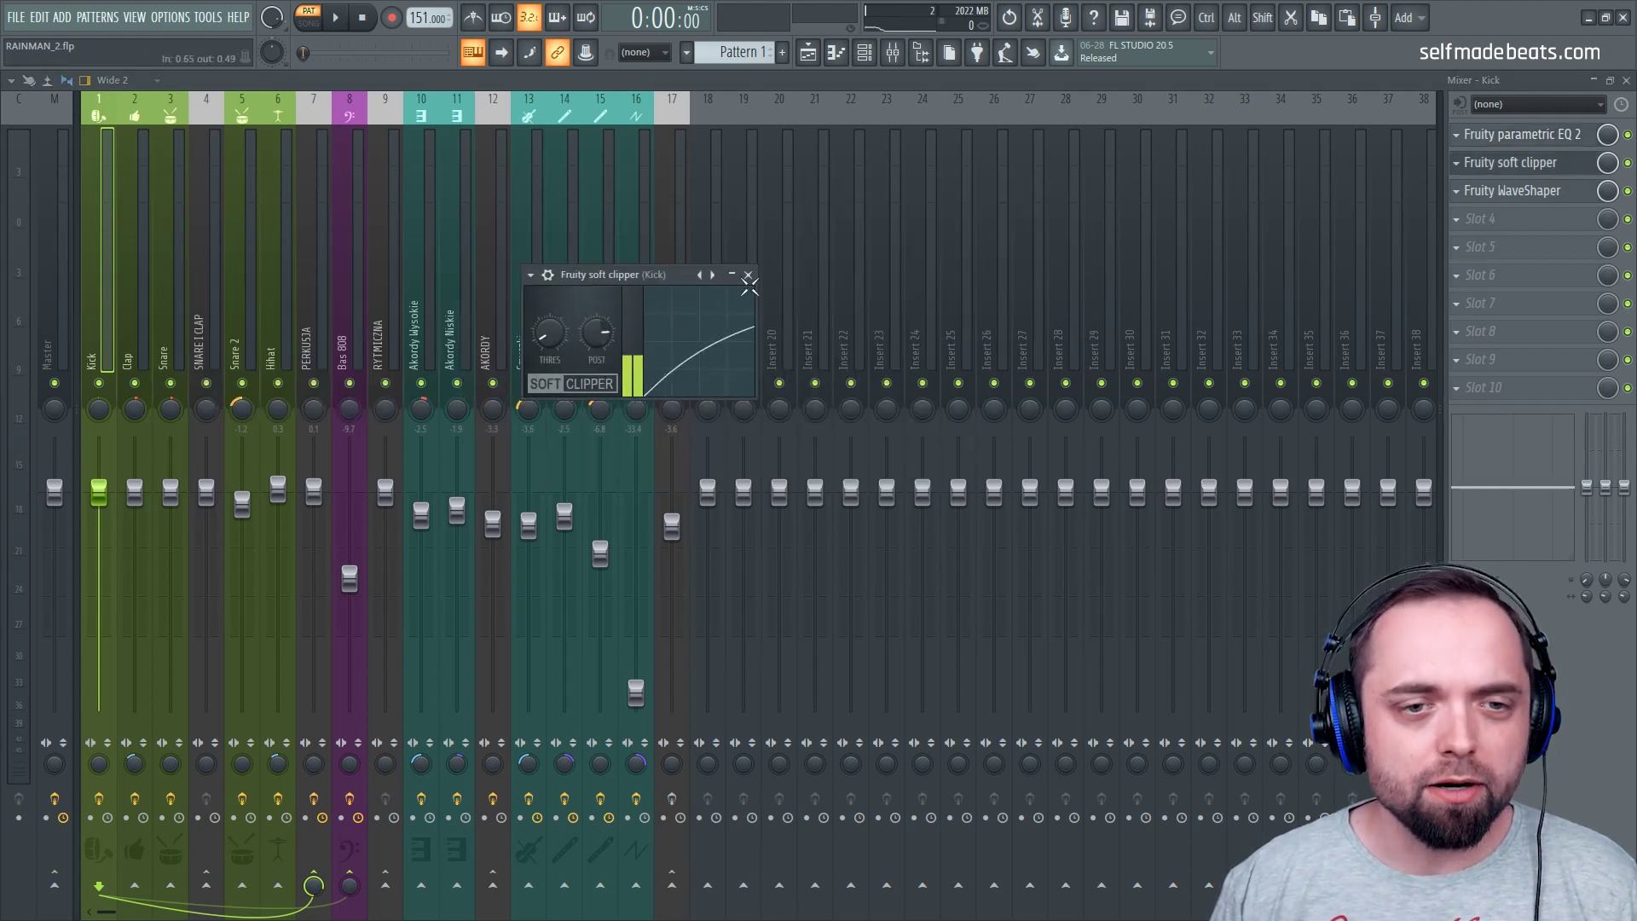
left_click(748, 276)
left_click(1524, 192)
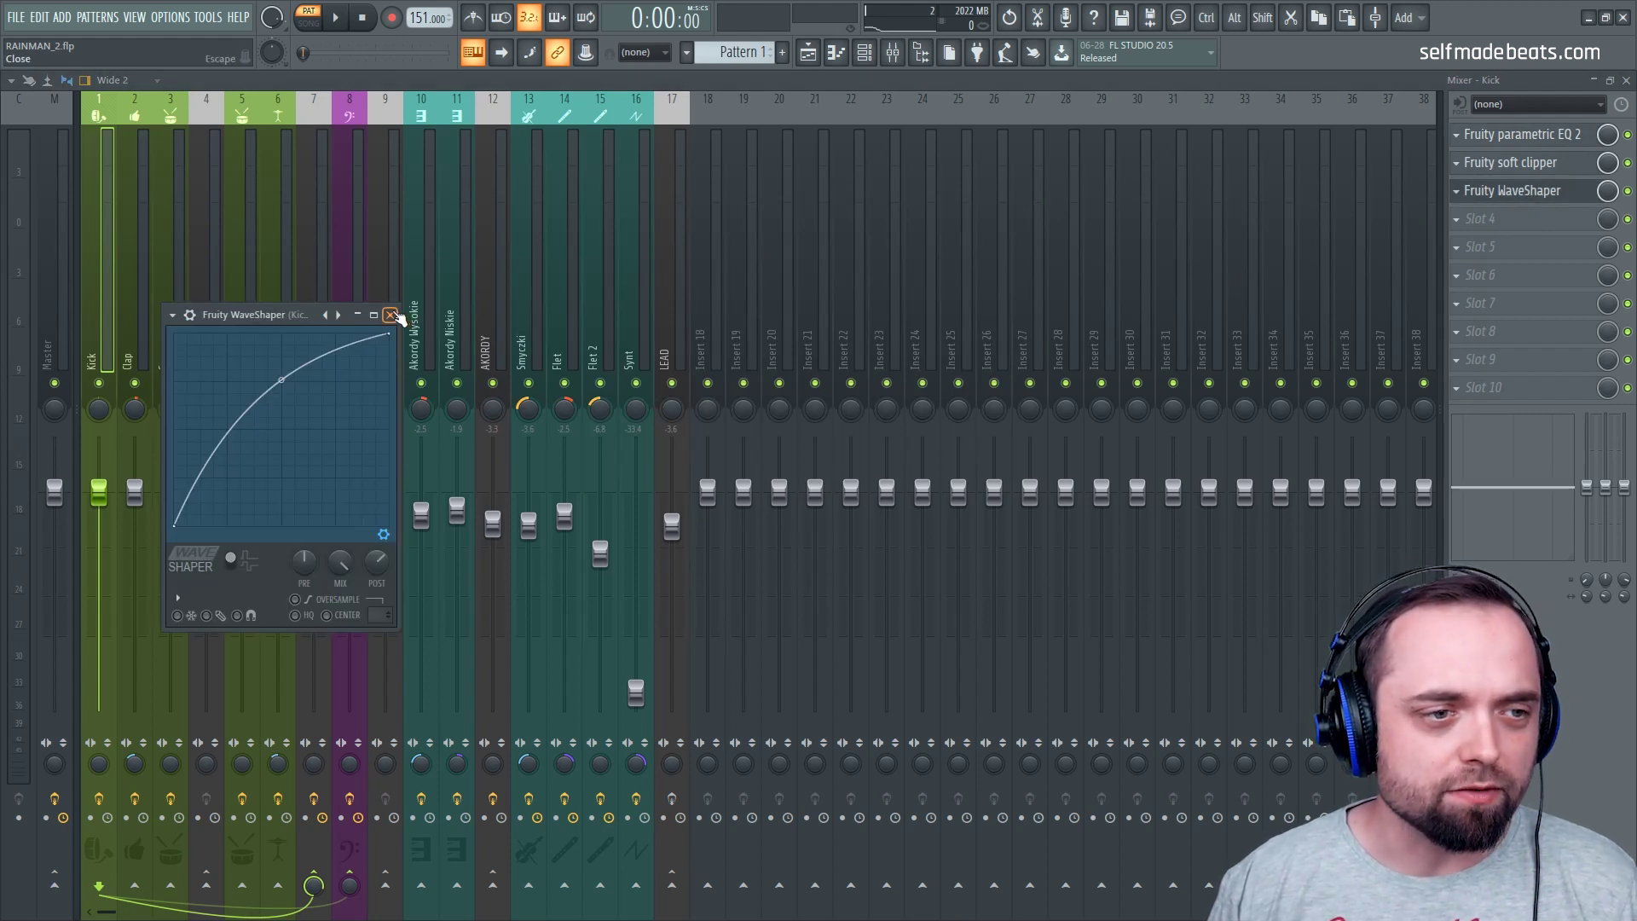
left_click(390, 315)
Inspect the Clap track's Fruity soft clipper, Fruity WaveShaper and the Fruity parametric EQ 2 curve
left_click(148, 322)
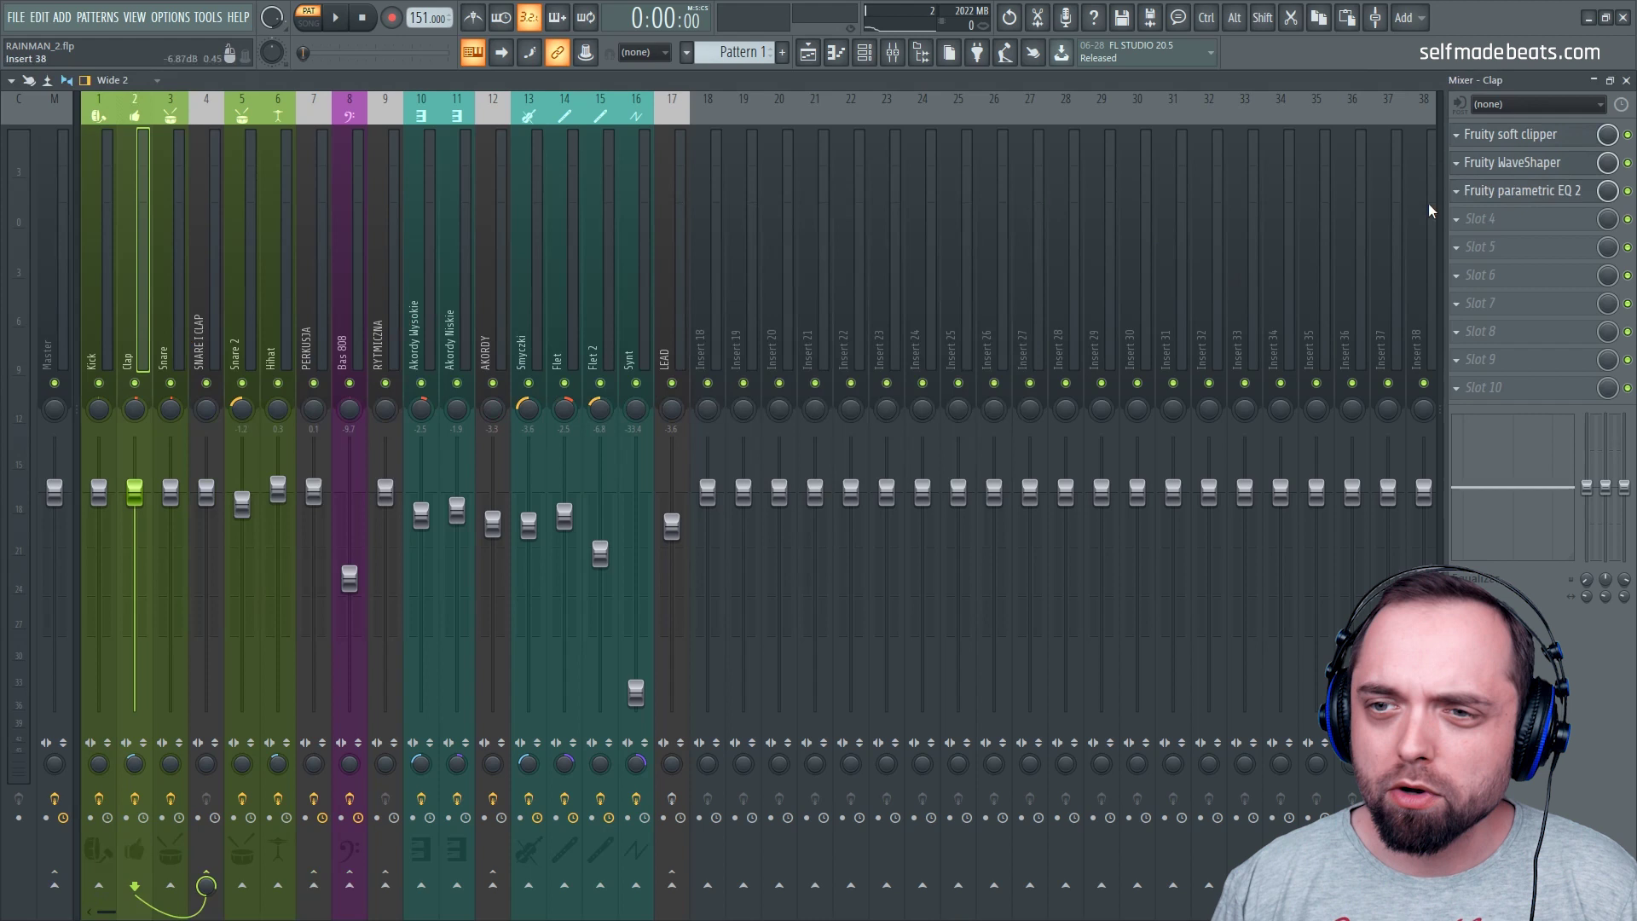
left_click(1523, 139)
left_click(1530, 144)
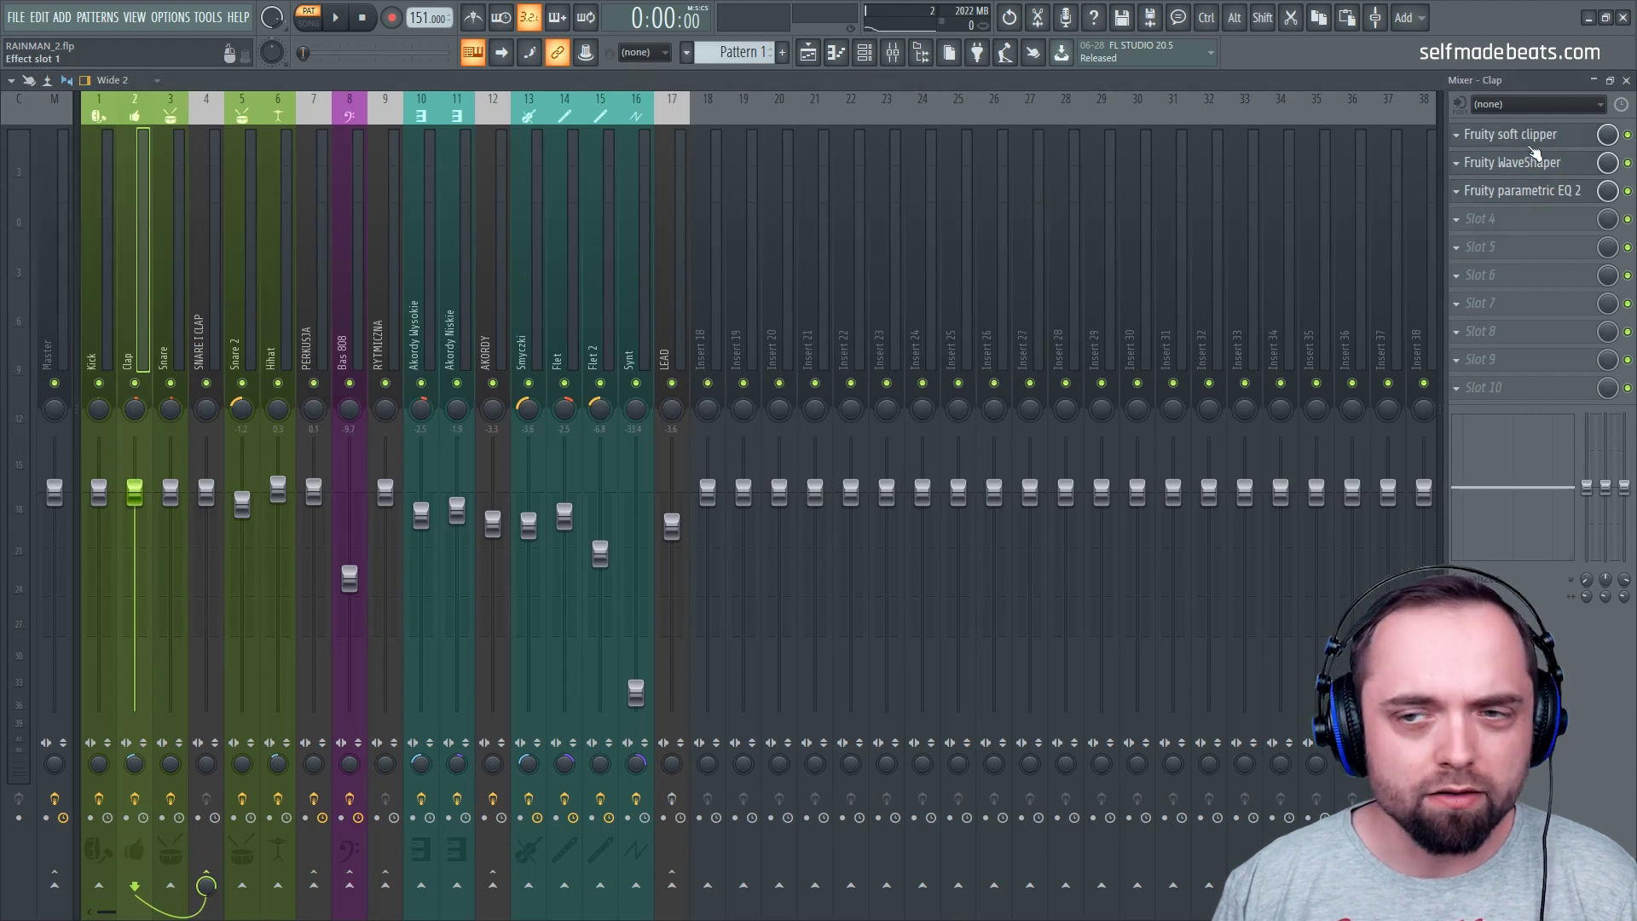
left_click(1526, 162)
left_click(1522, 190)
left_click_drag(377, 209, 838, 203)
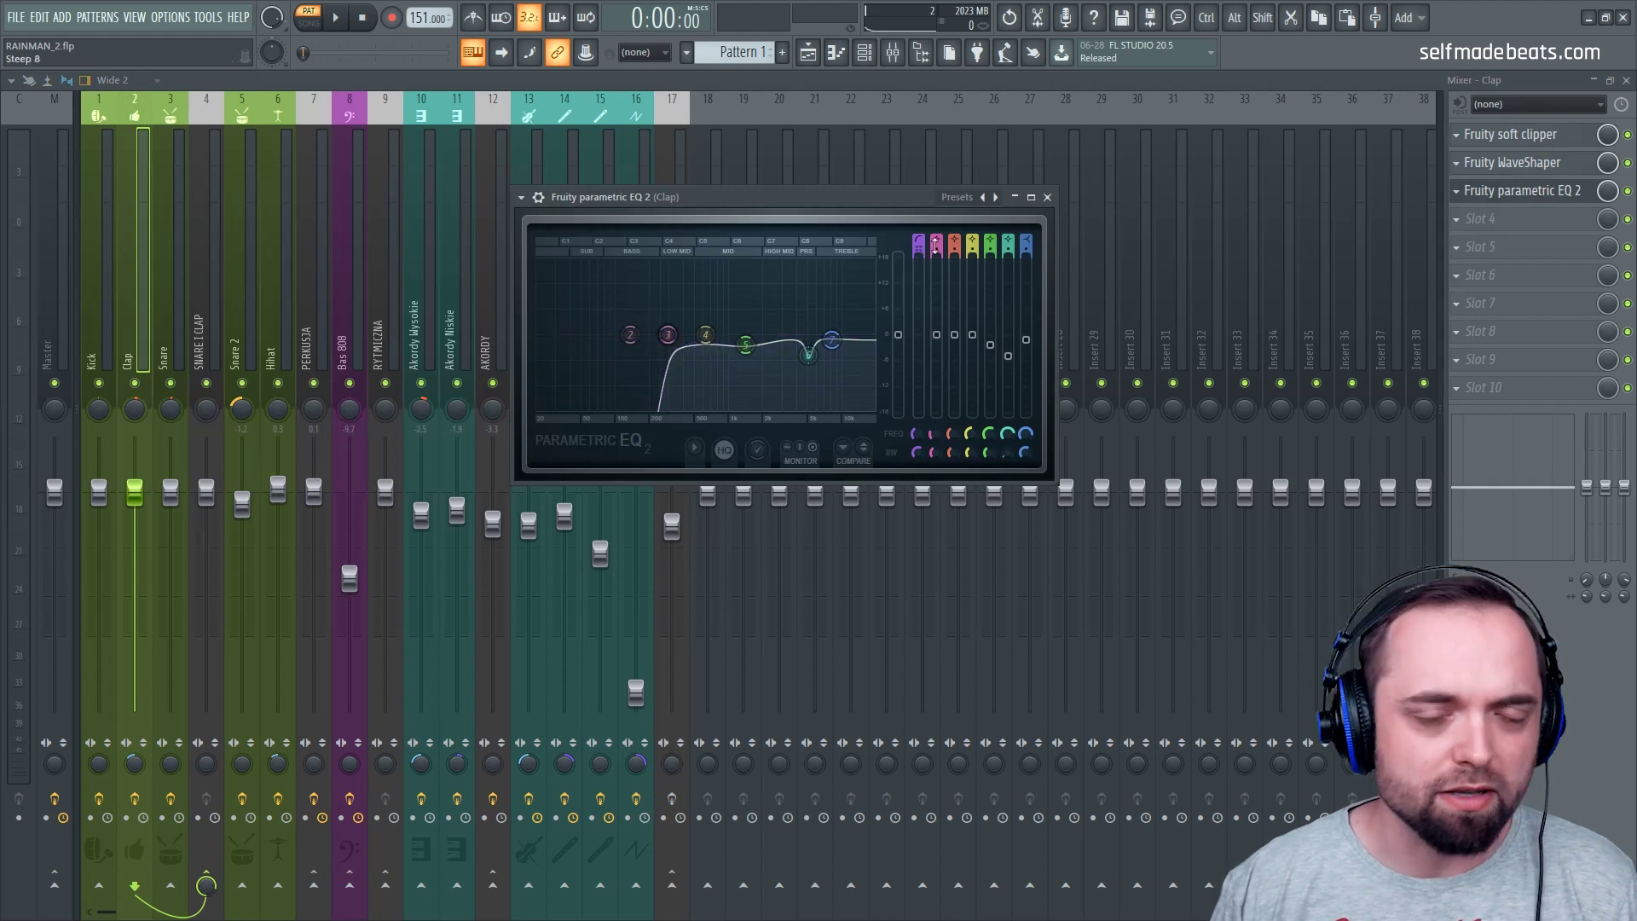
left_click(1047, 197)
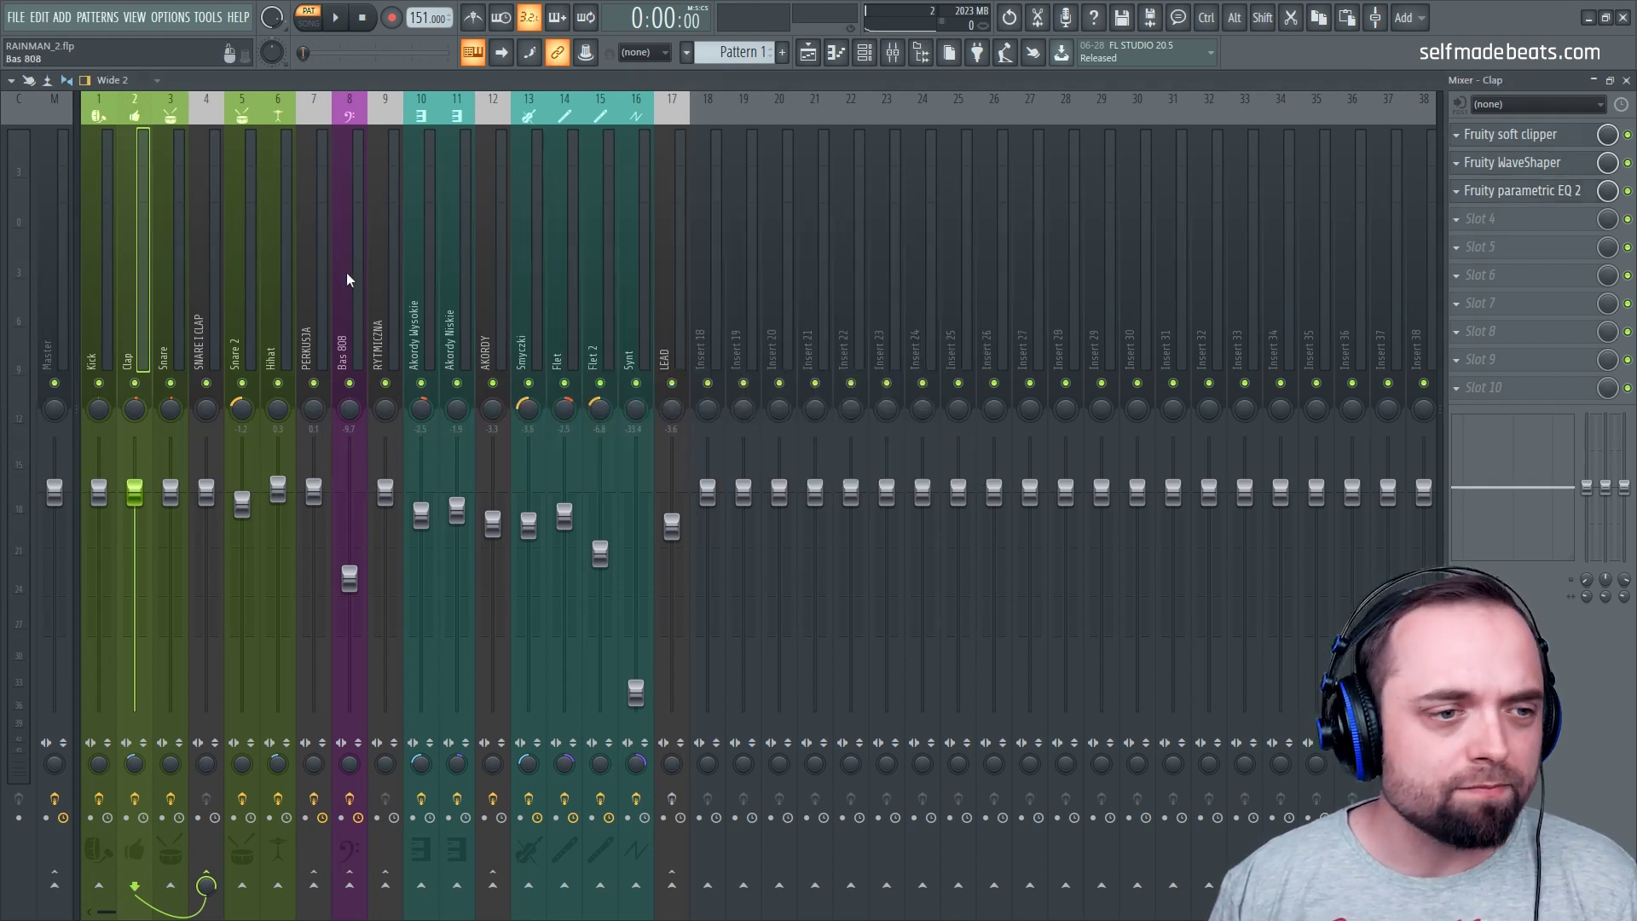
Examine the Snare track's Fruity parametric EQ 2 curve and check the SNARE I CLAP bus for effects
left_click(170, 256)
left_click(1521, 134)
left_click_drag(318, 217, 675, 204)
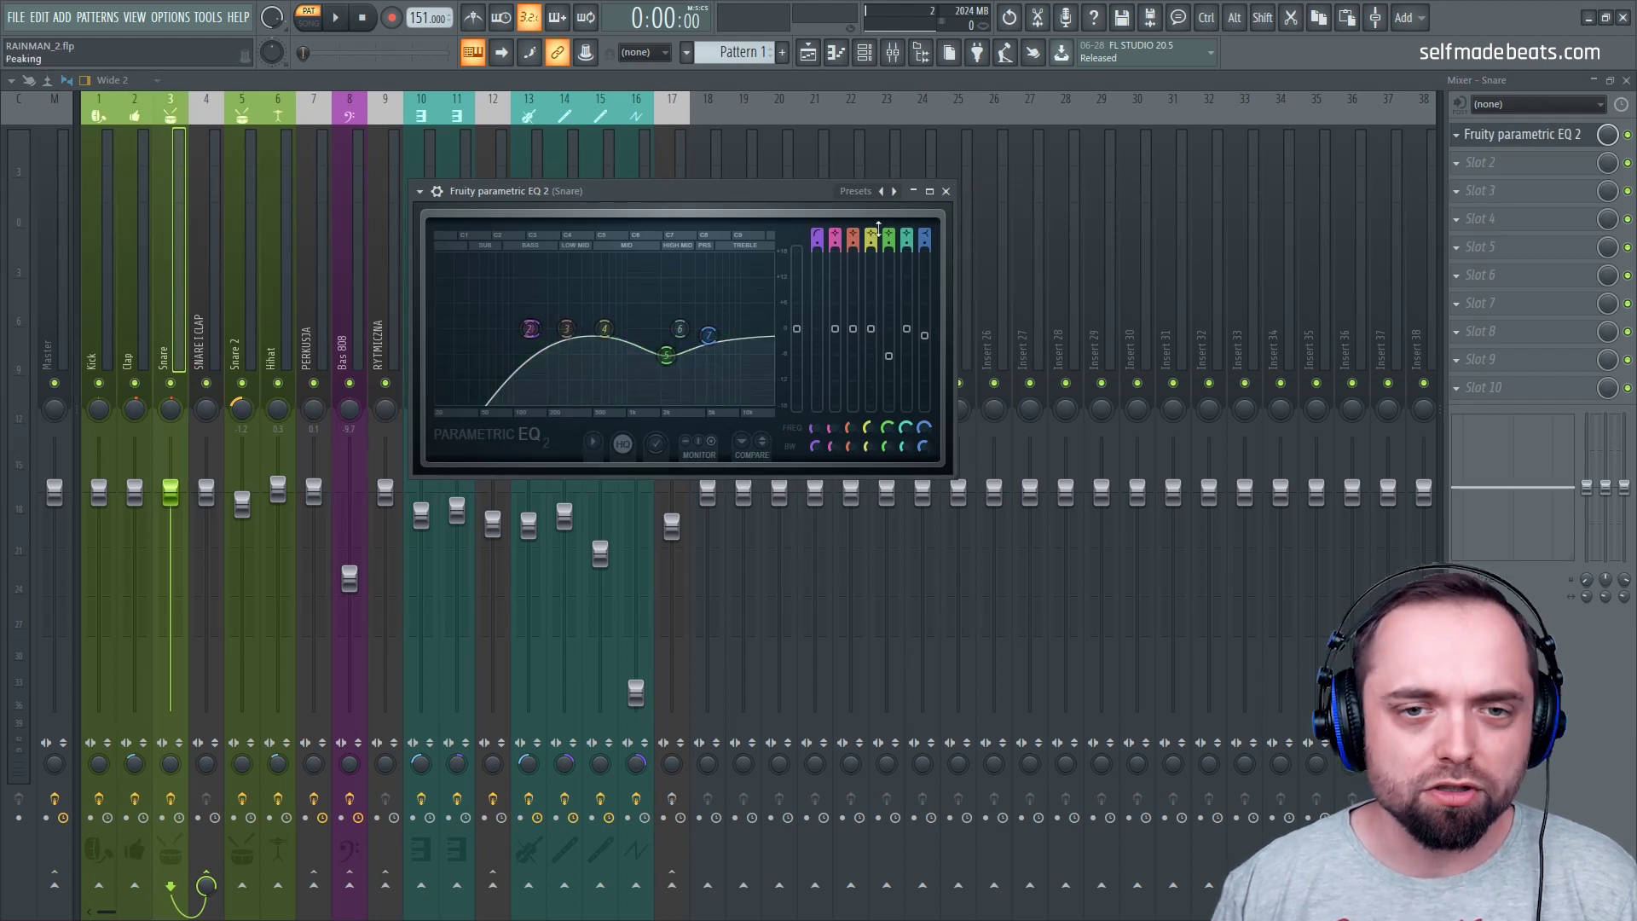
left_click(946, 191)
left_click(206, 265)
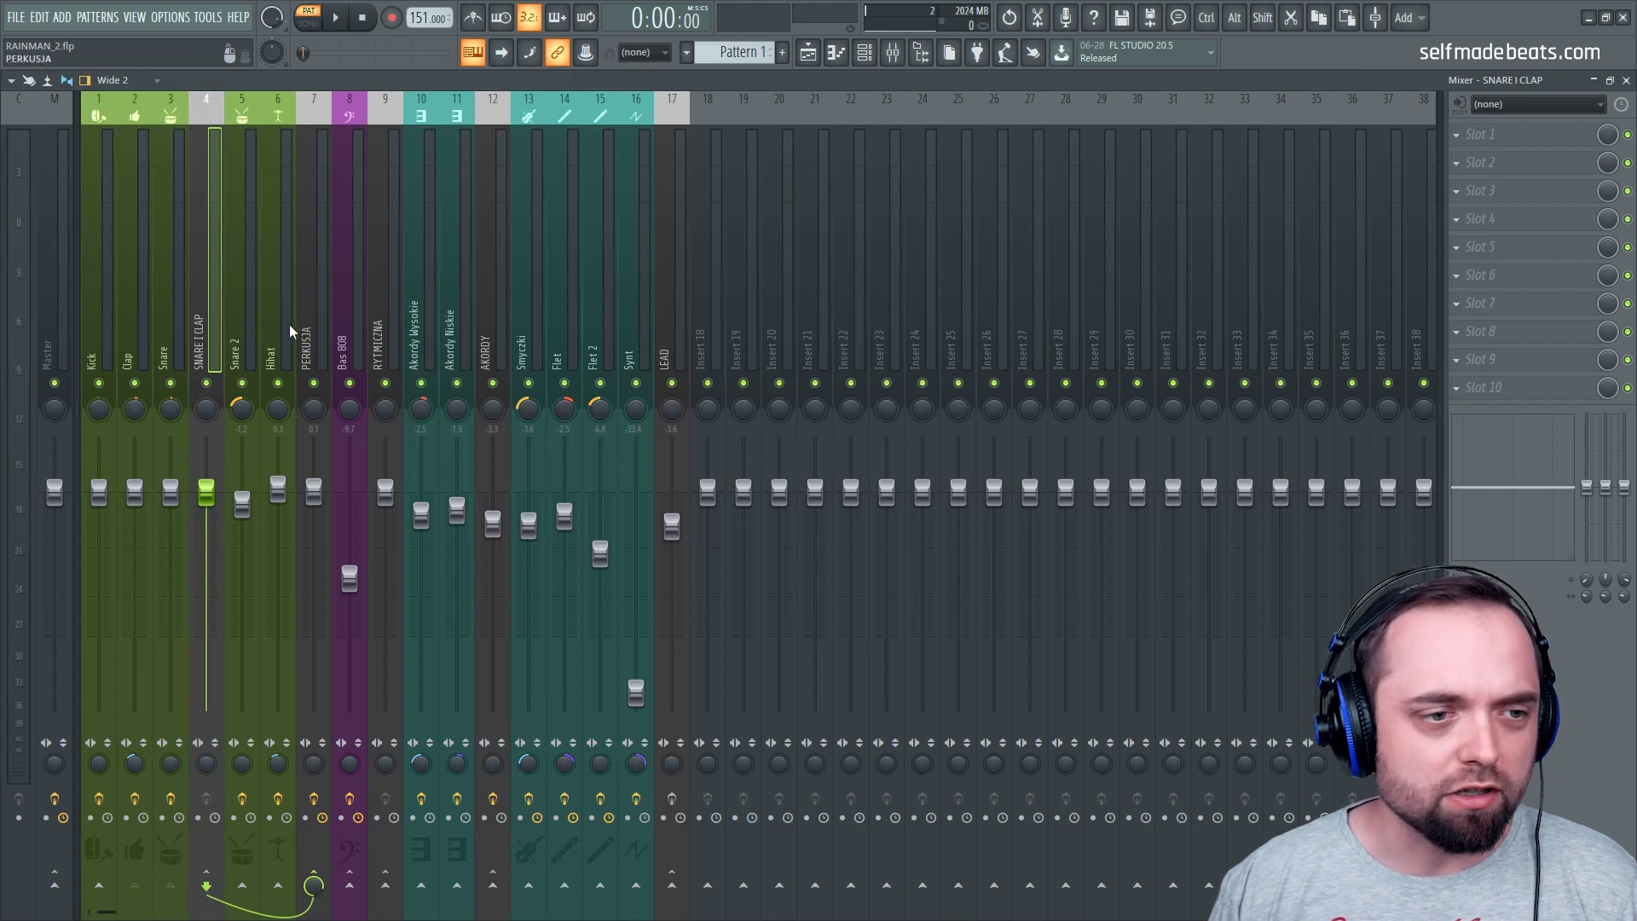
Inspect the Snare 2 track's Fruity soft clipper, Fruity WaveShaper and Fruity parametric EQ 2 settings
left_click(247, 300)
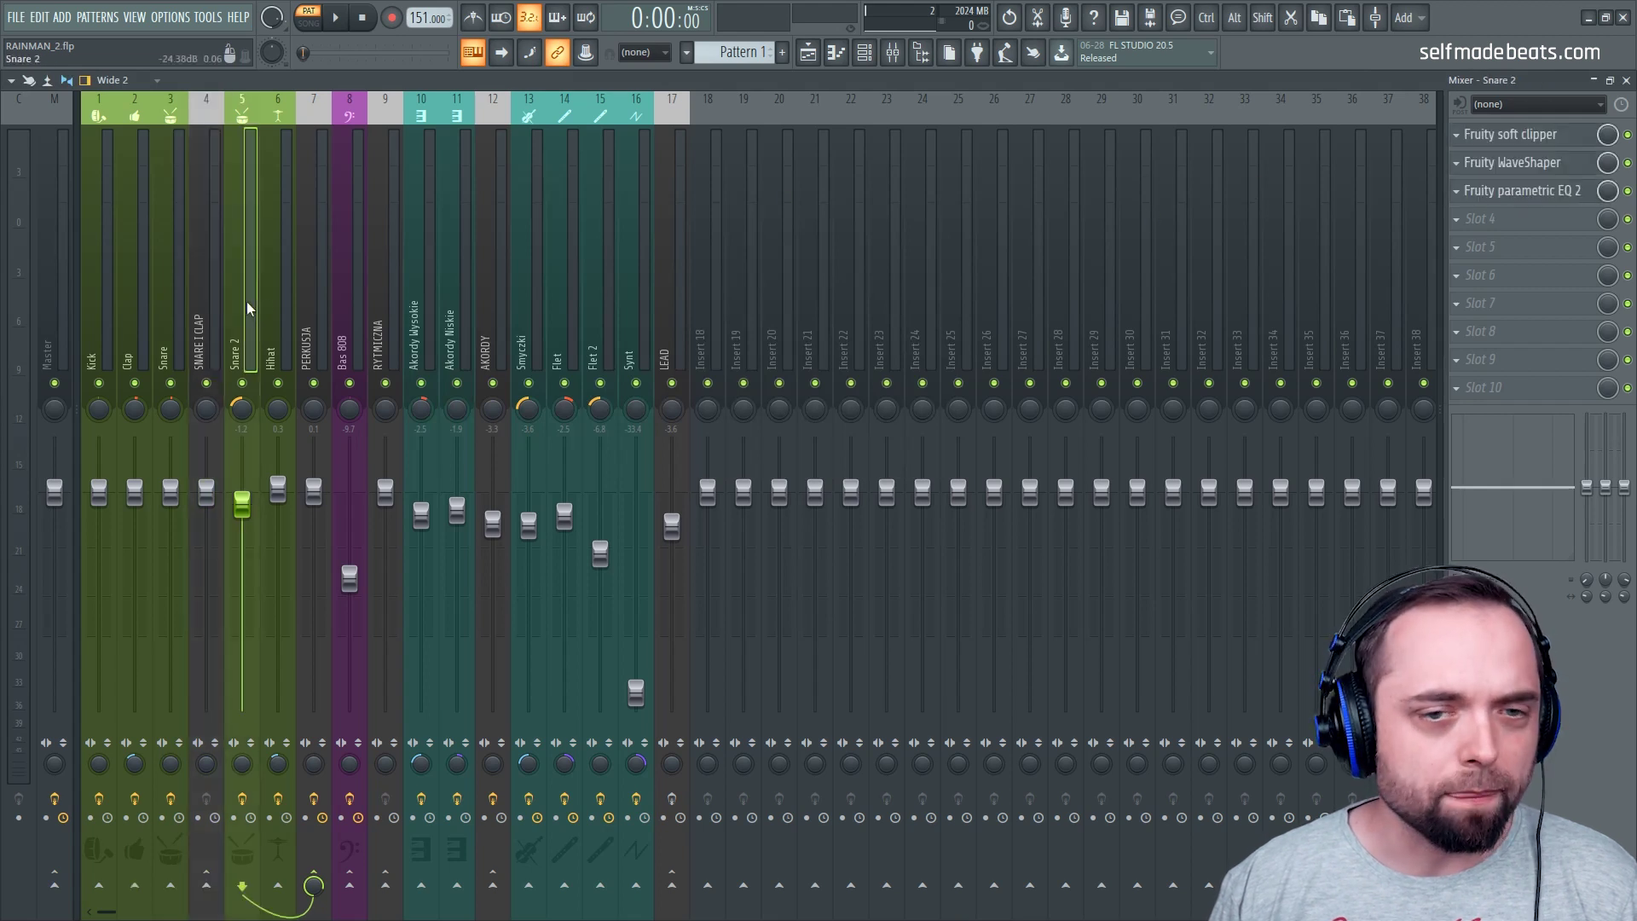
left_click(1532, 137)
left_click(1532, 136)
left_click(1530, 162)
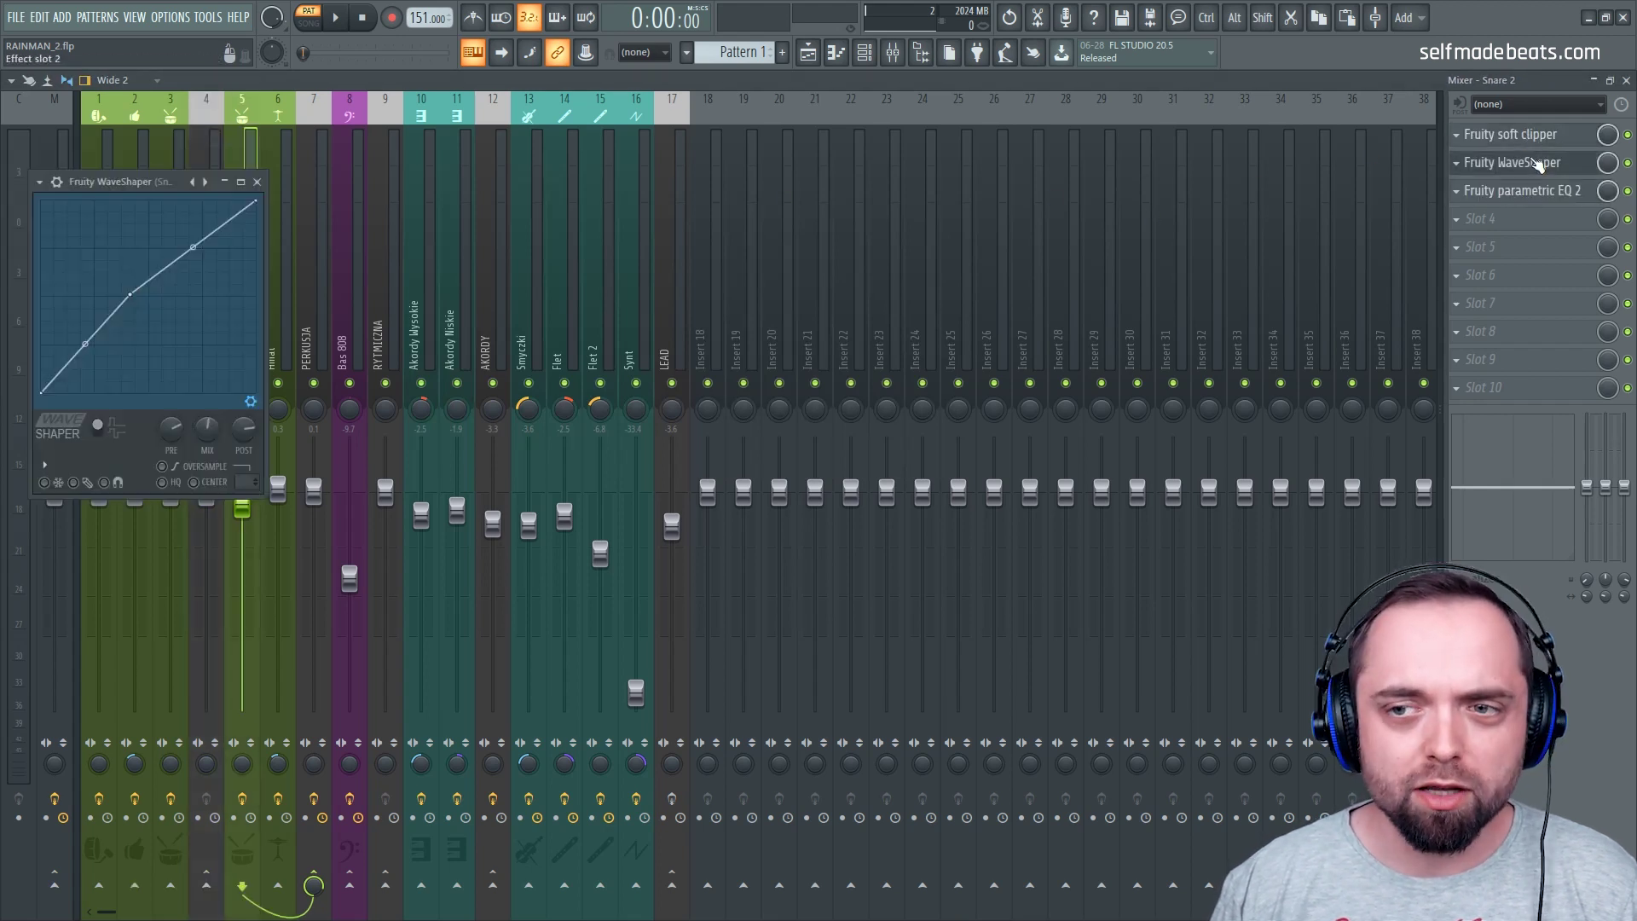
left_click(1516, 166)
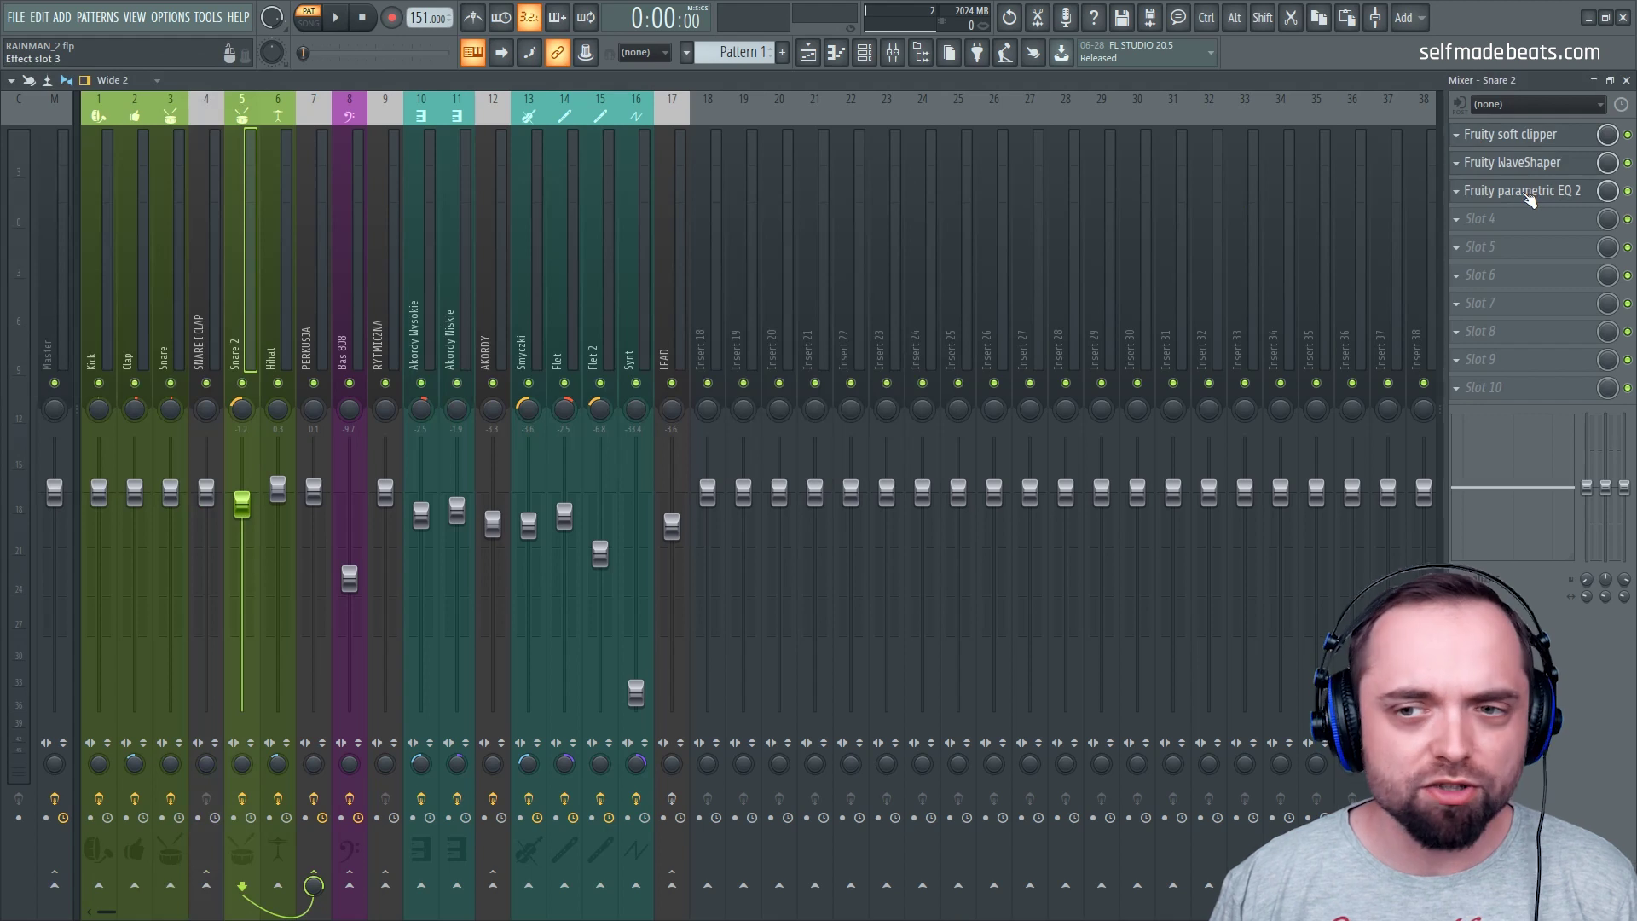
left_click(1530, 196)
left_click_drag(324, 203, 746, 196)
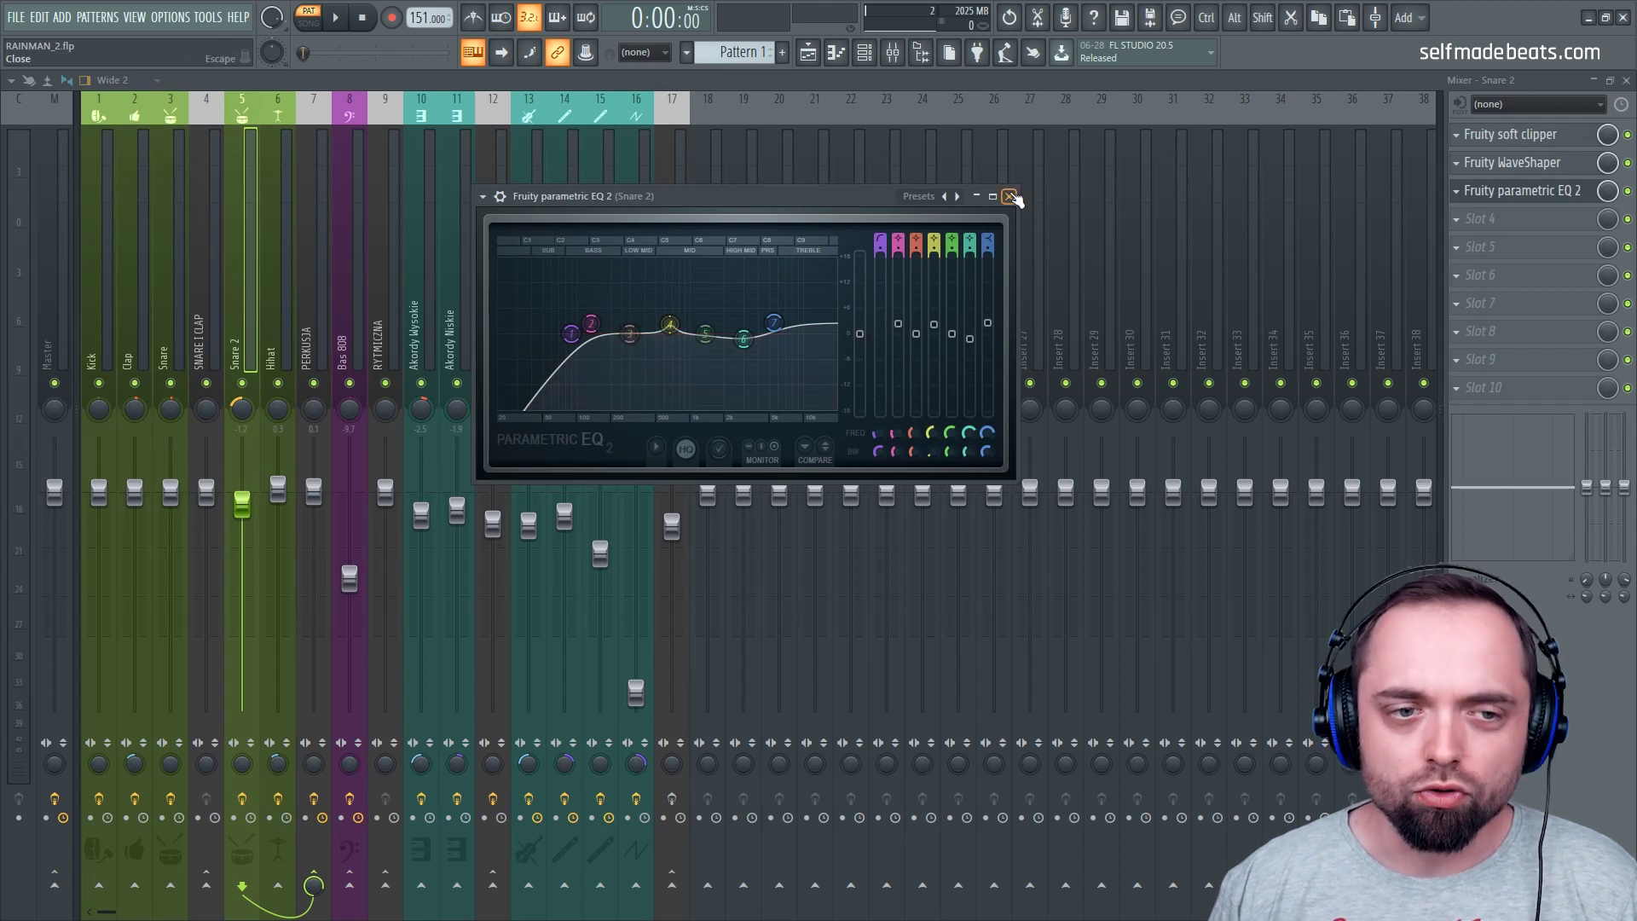
left_click(1008, 196)
Review the Hihat track's Fruity soft clipper and the high-pass band of its Fruity parametric EQ 2
left_click(288, 310)
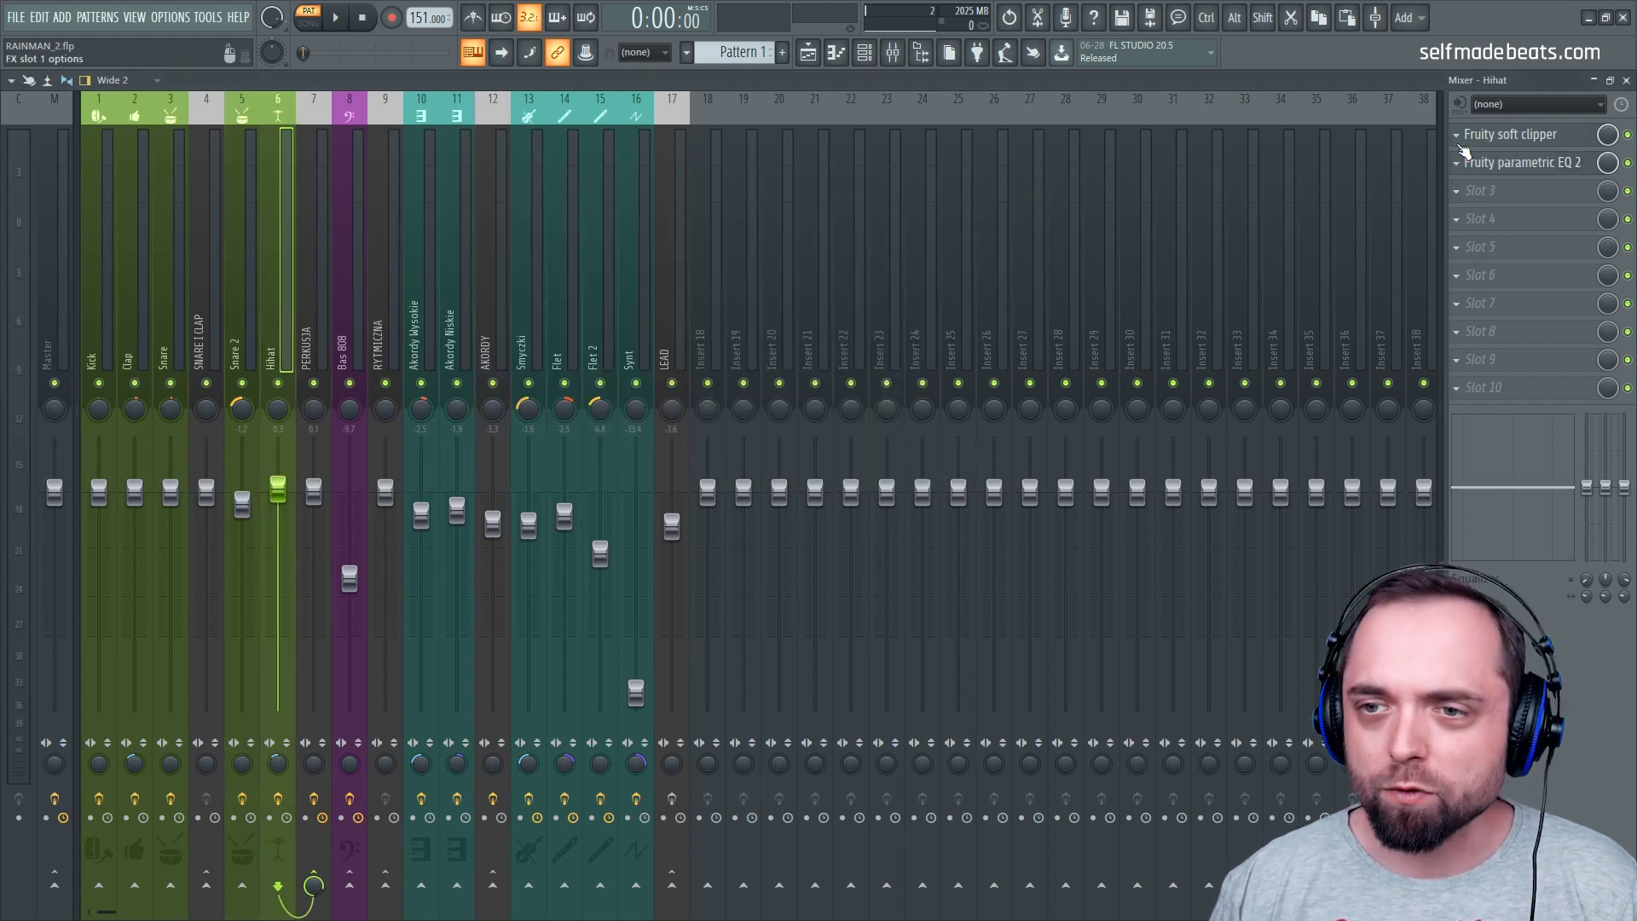
left_click(1497, 143)
left_click(1497, 143)
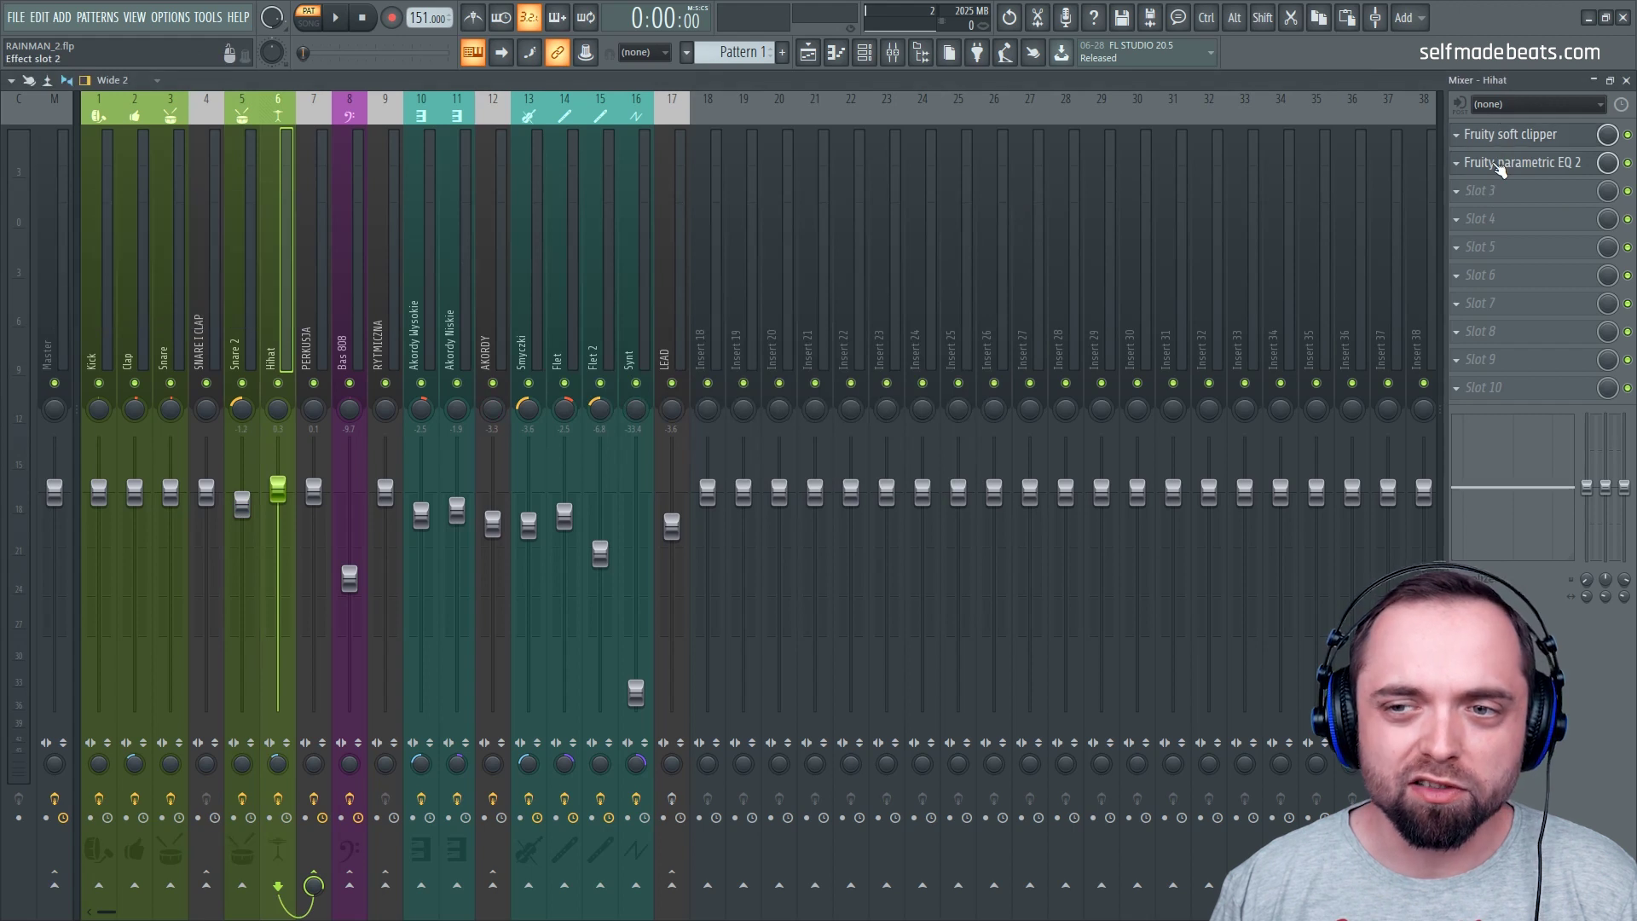
left_click(1500, 166)
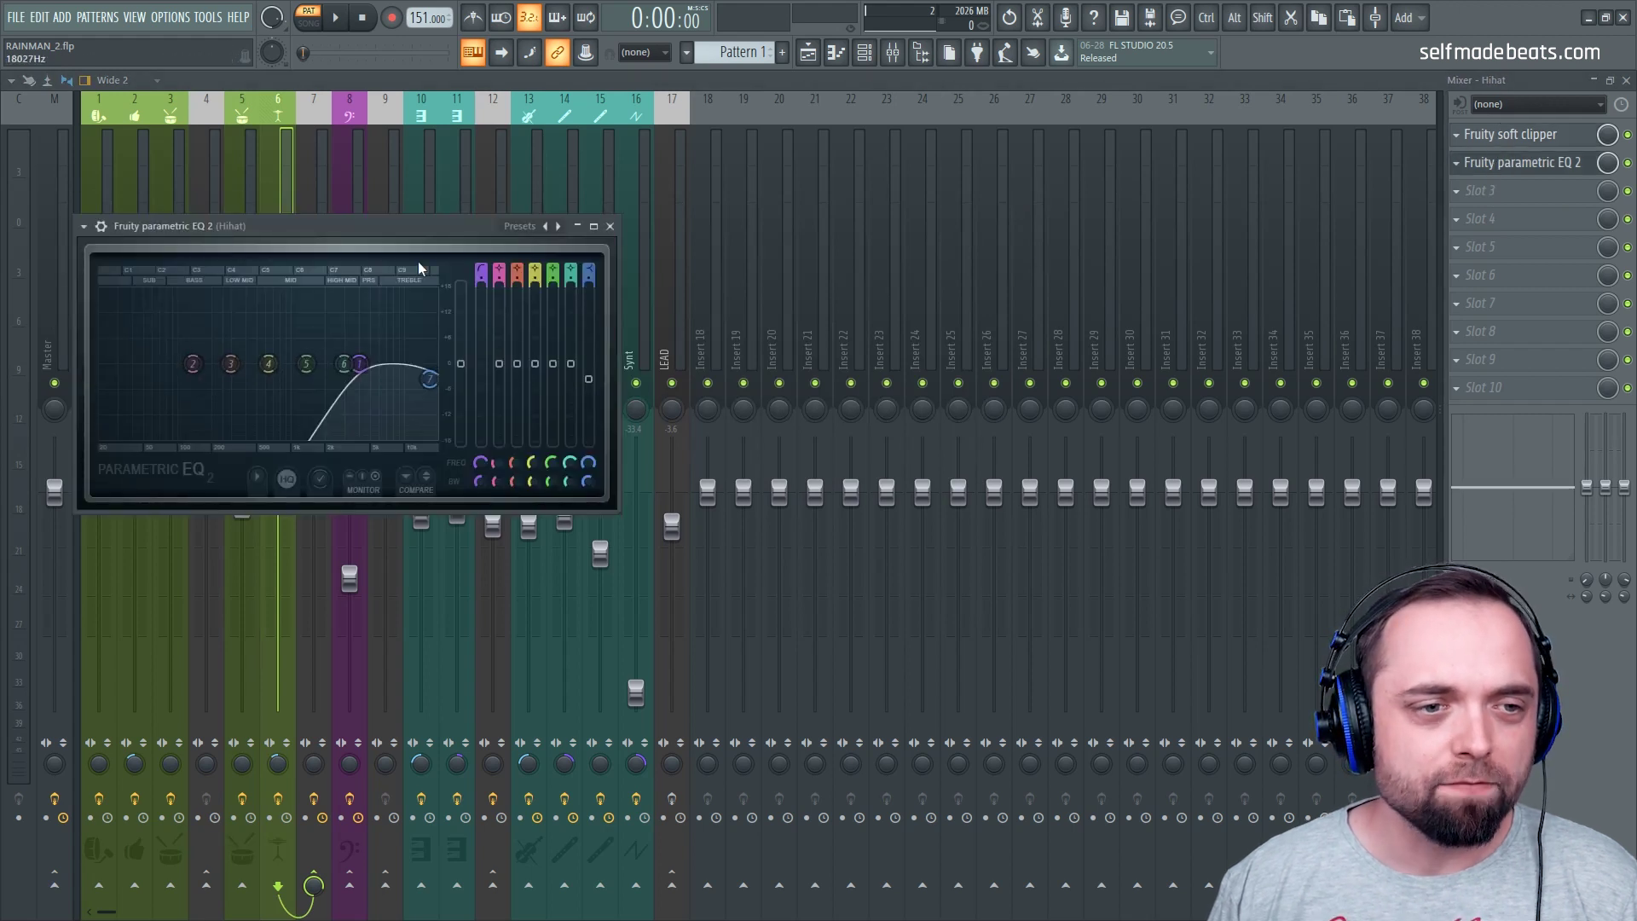
left_click_drag(404, 222, 772, 208)
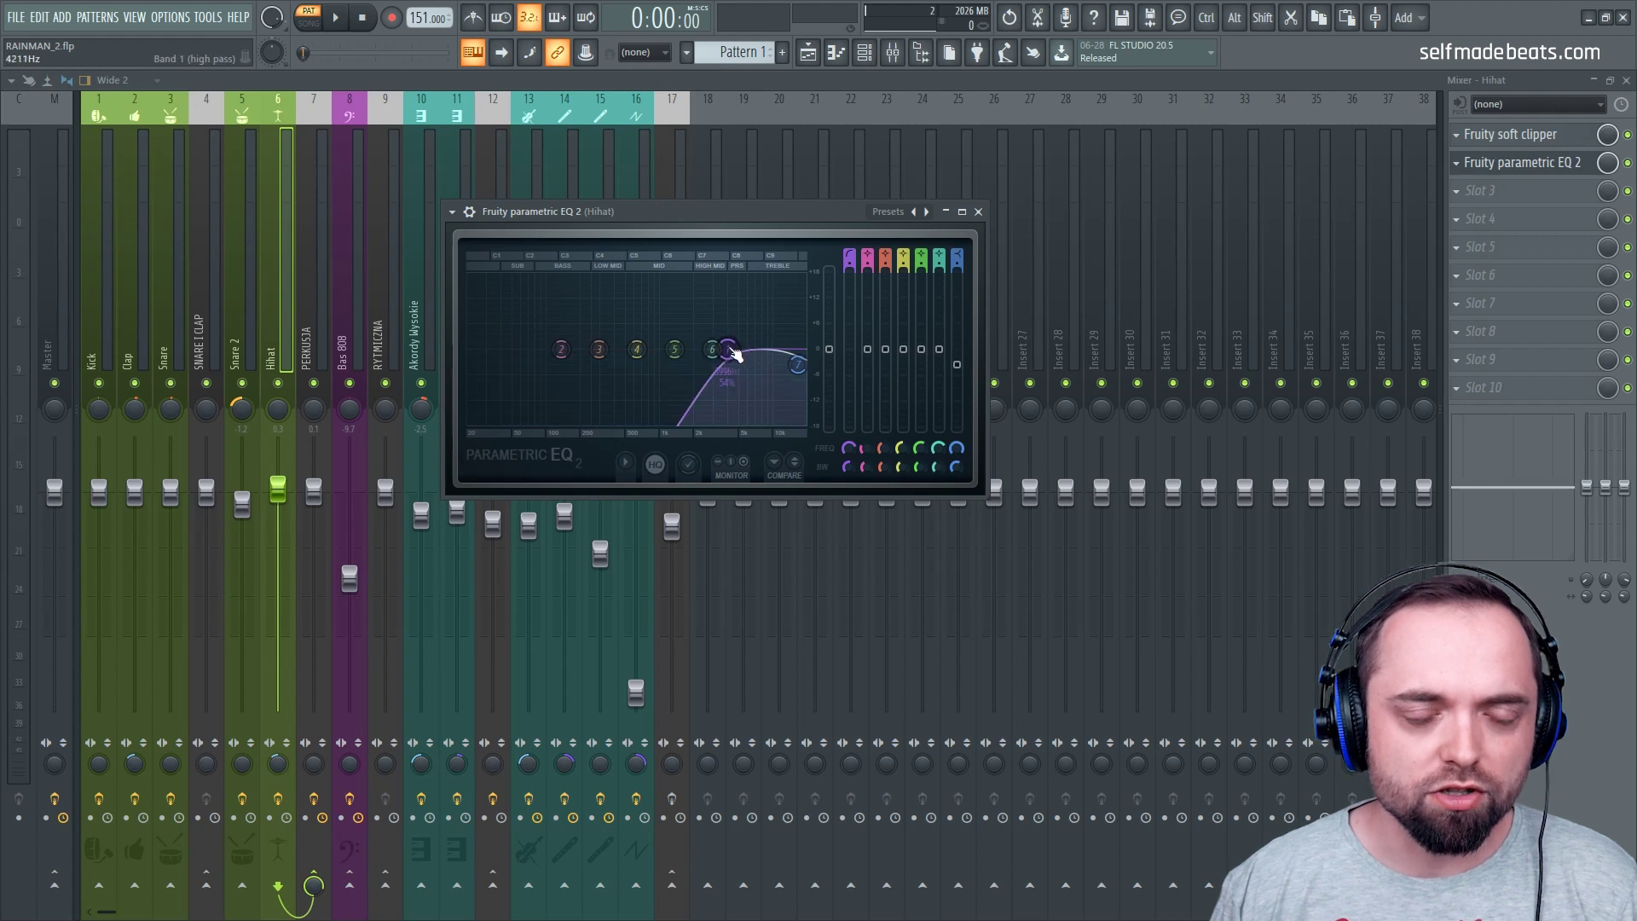
left_click(977, 211)
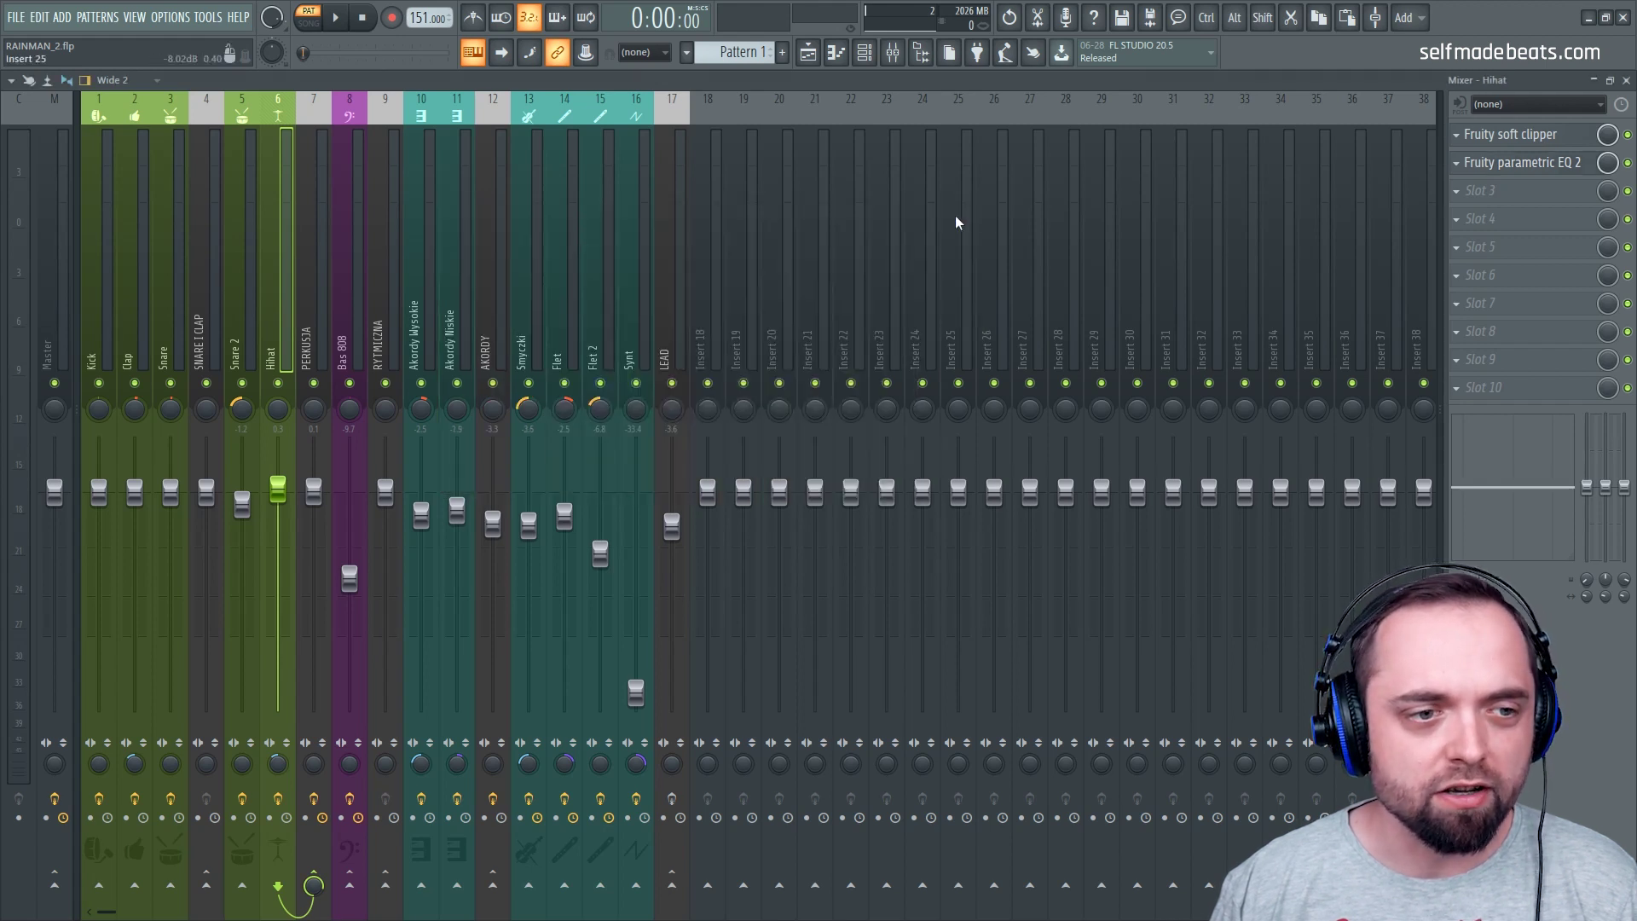
Examine the equalizer bands 3 and 1, the exciter and the compressor in Neutron Elements on the PERKUSJA bus
left_click(309, 305)
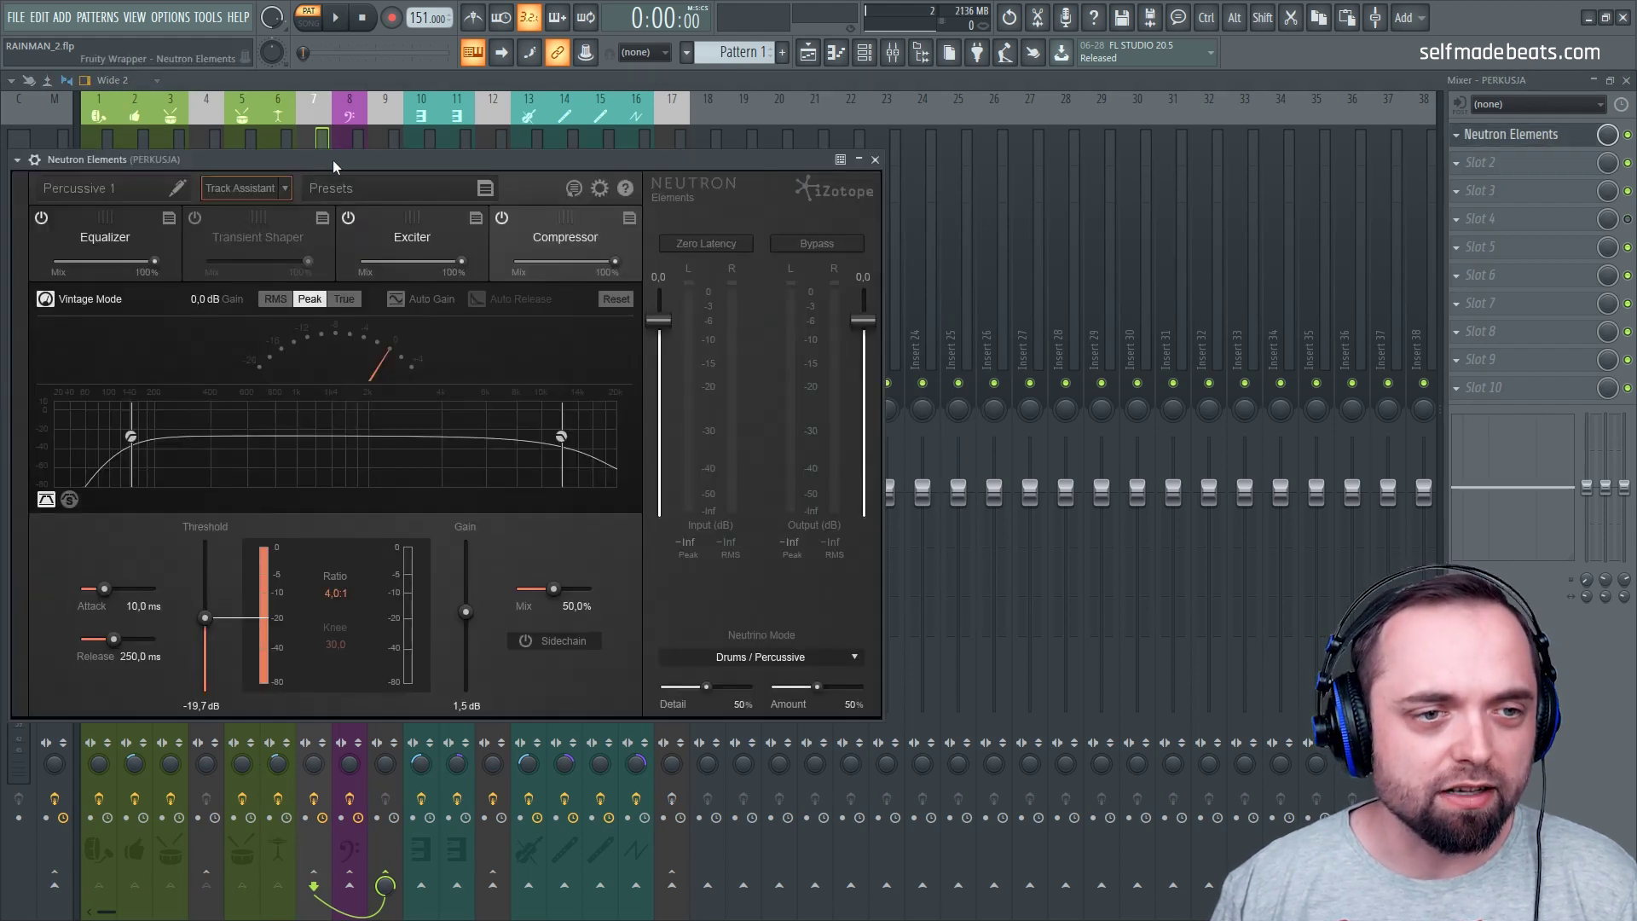
left_click_drag(406, 157, 750, 169)
left_click(437, 249)
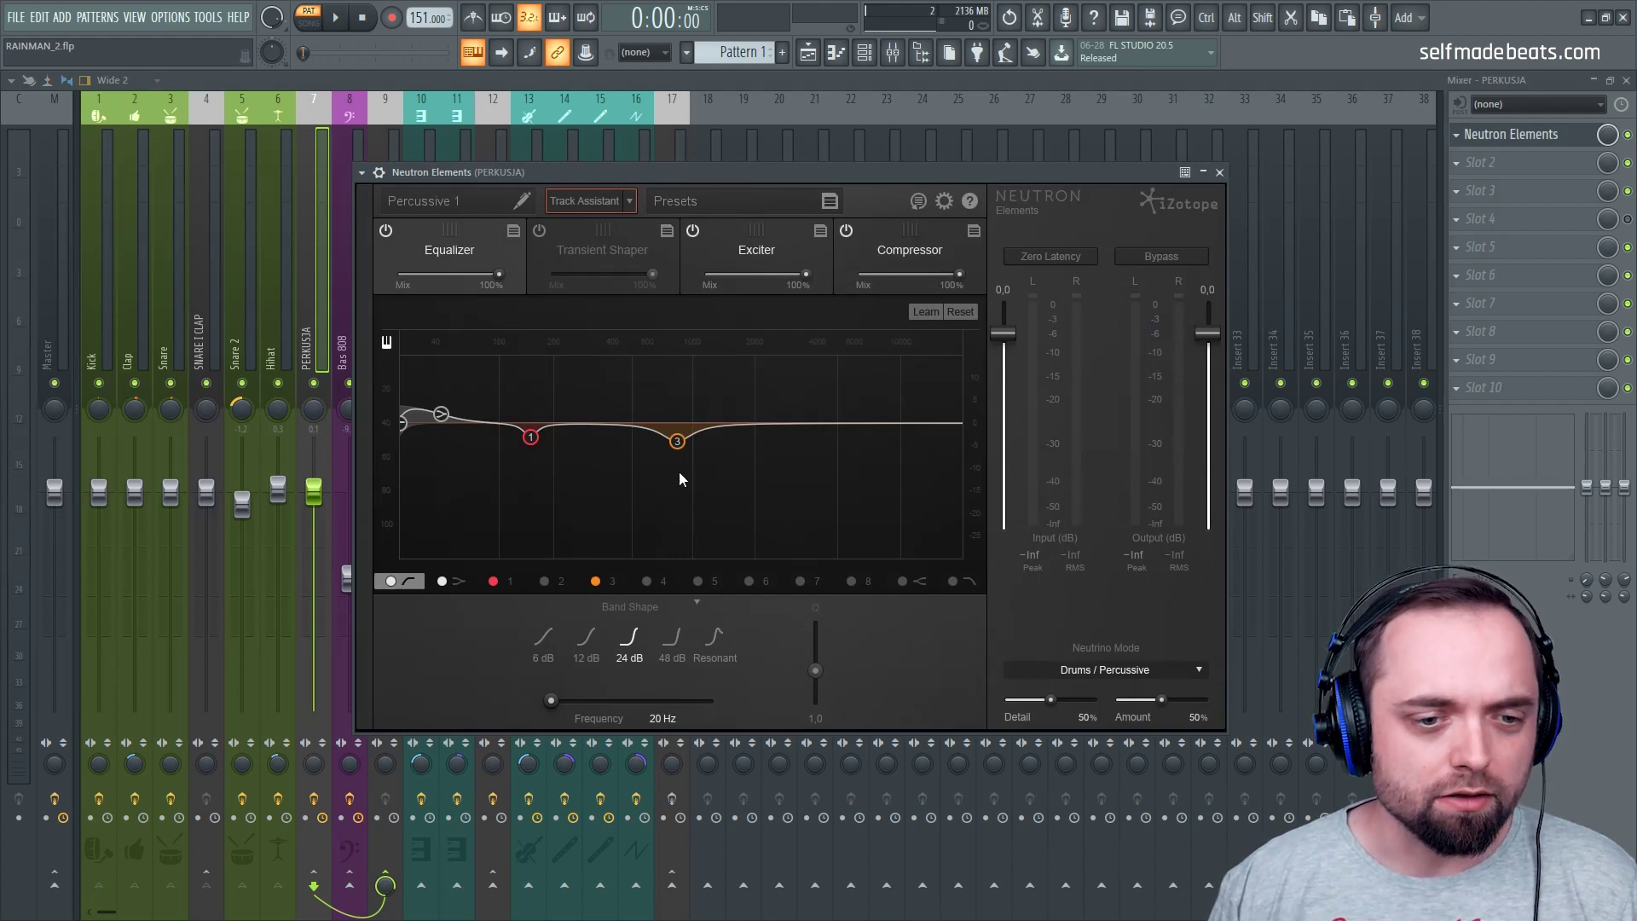
left_click(676, 442)
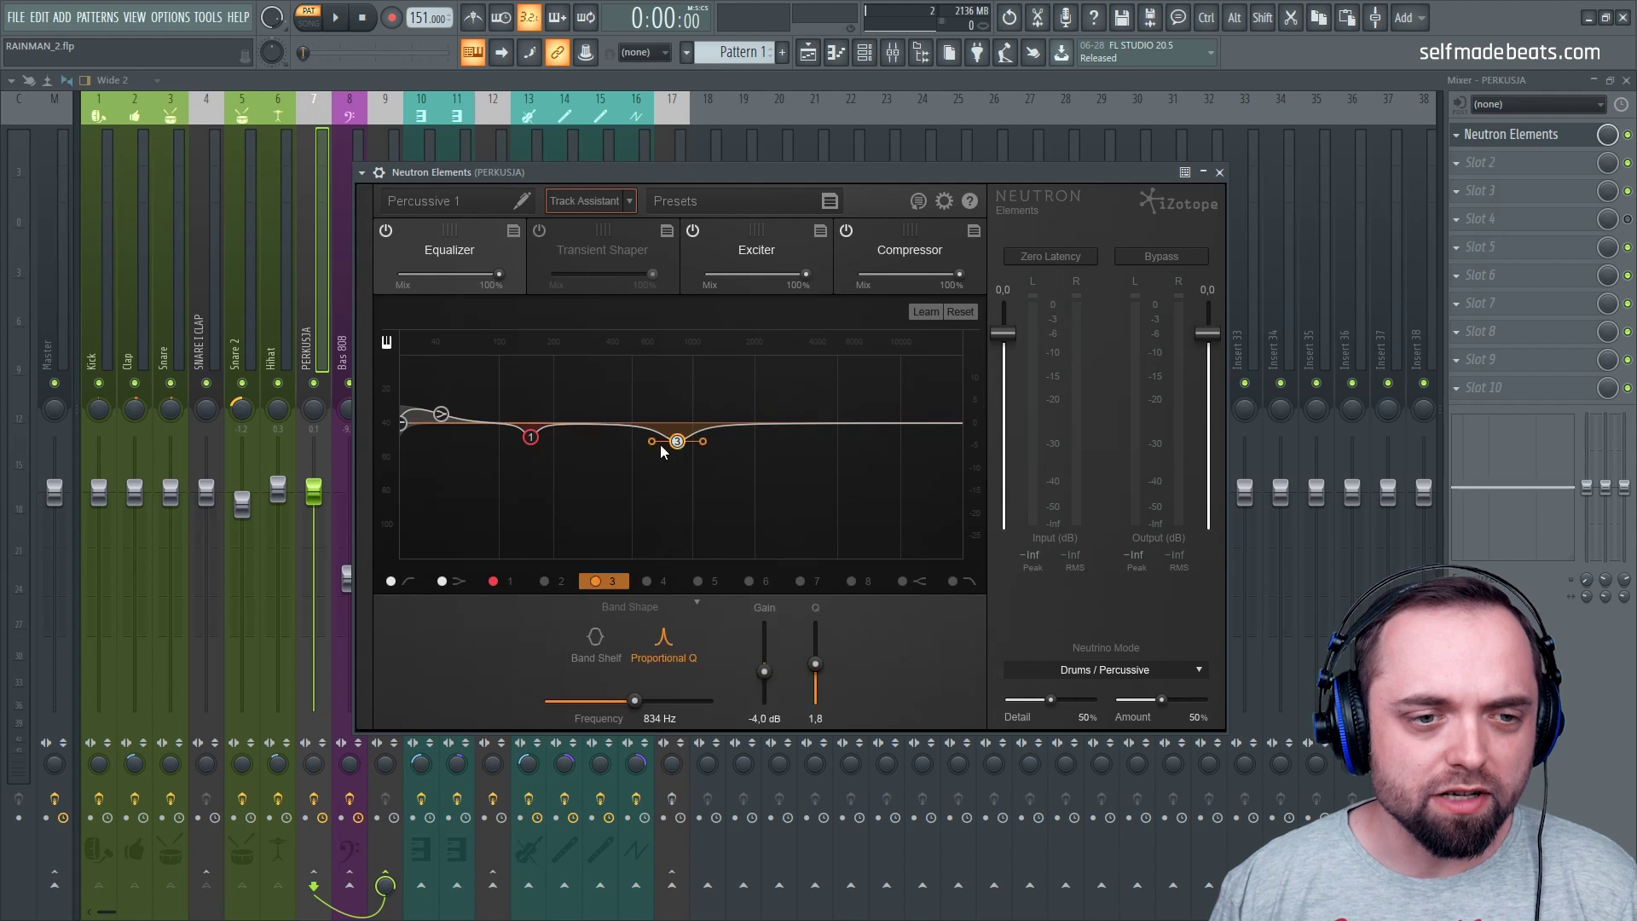
left_click(531, 437)
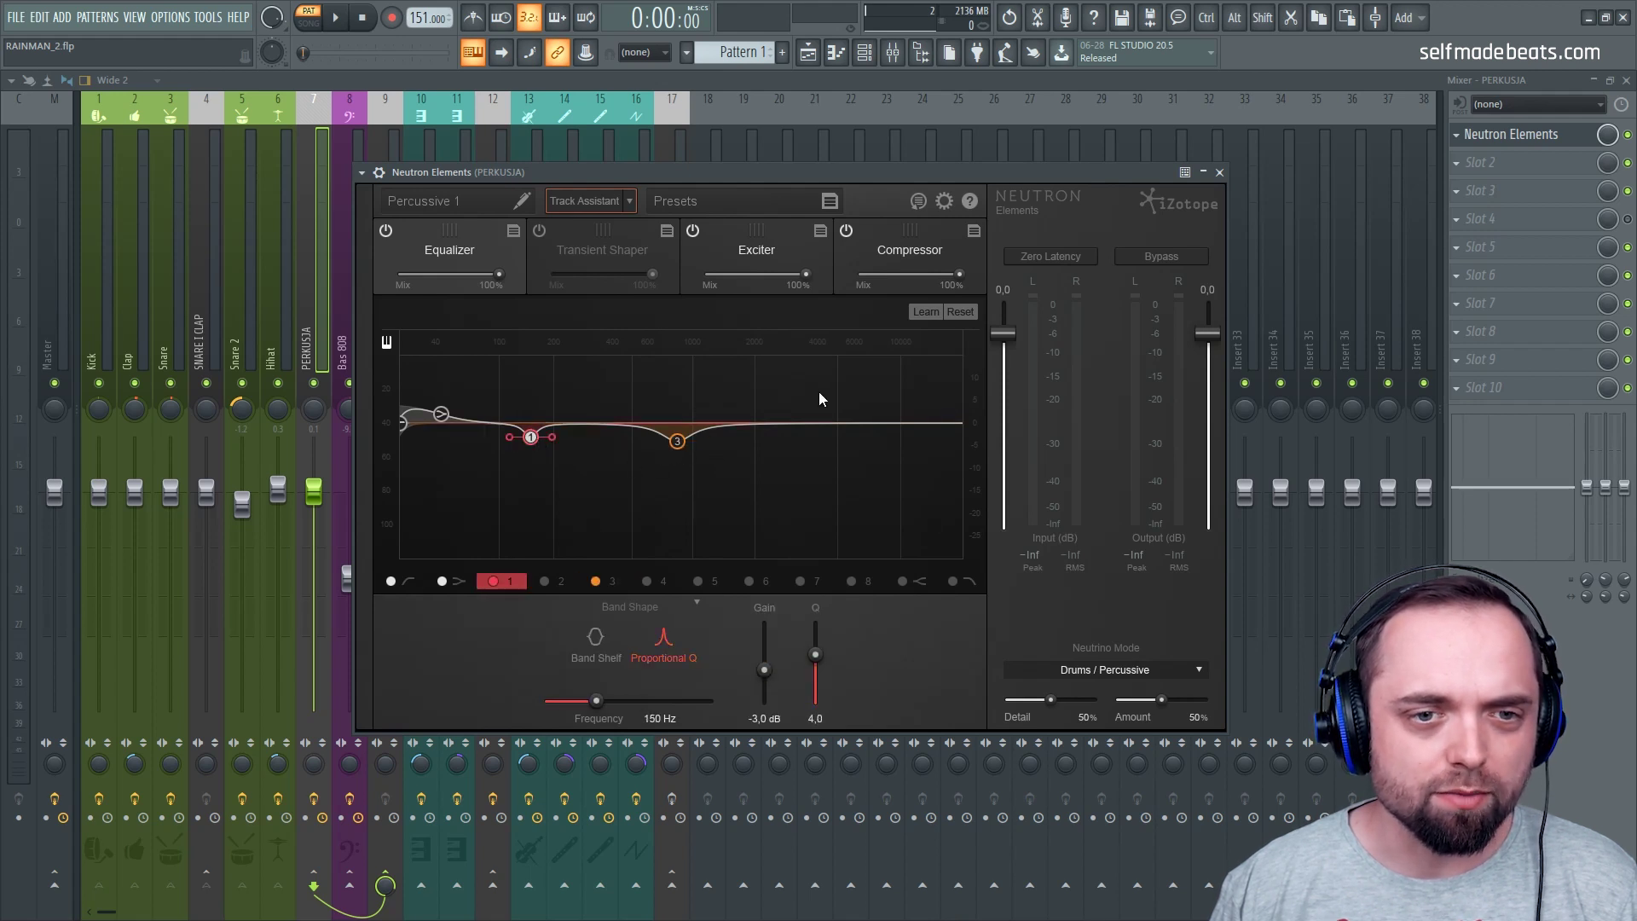
left_click(751, 249)
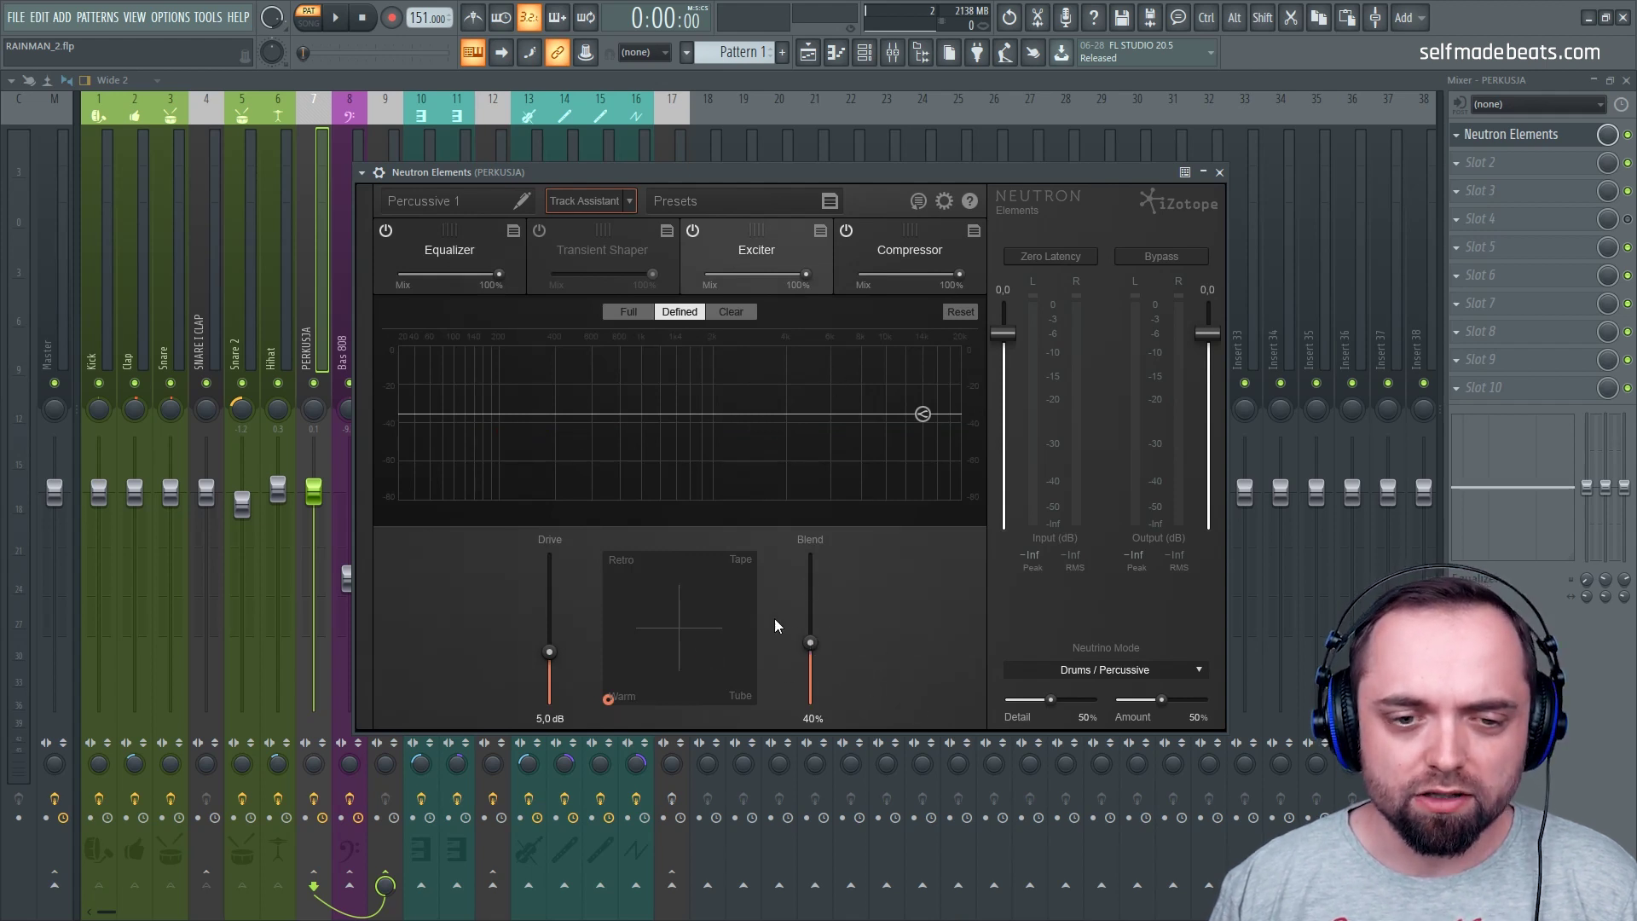
left_click(927, 260)
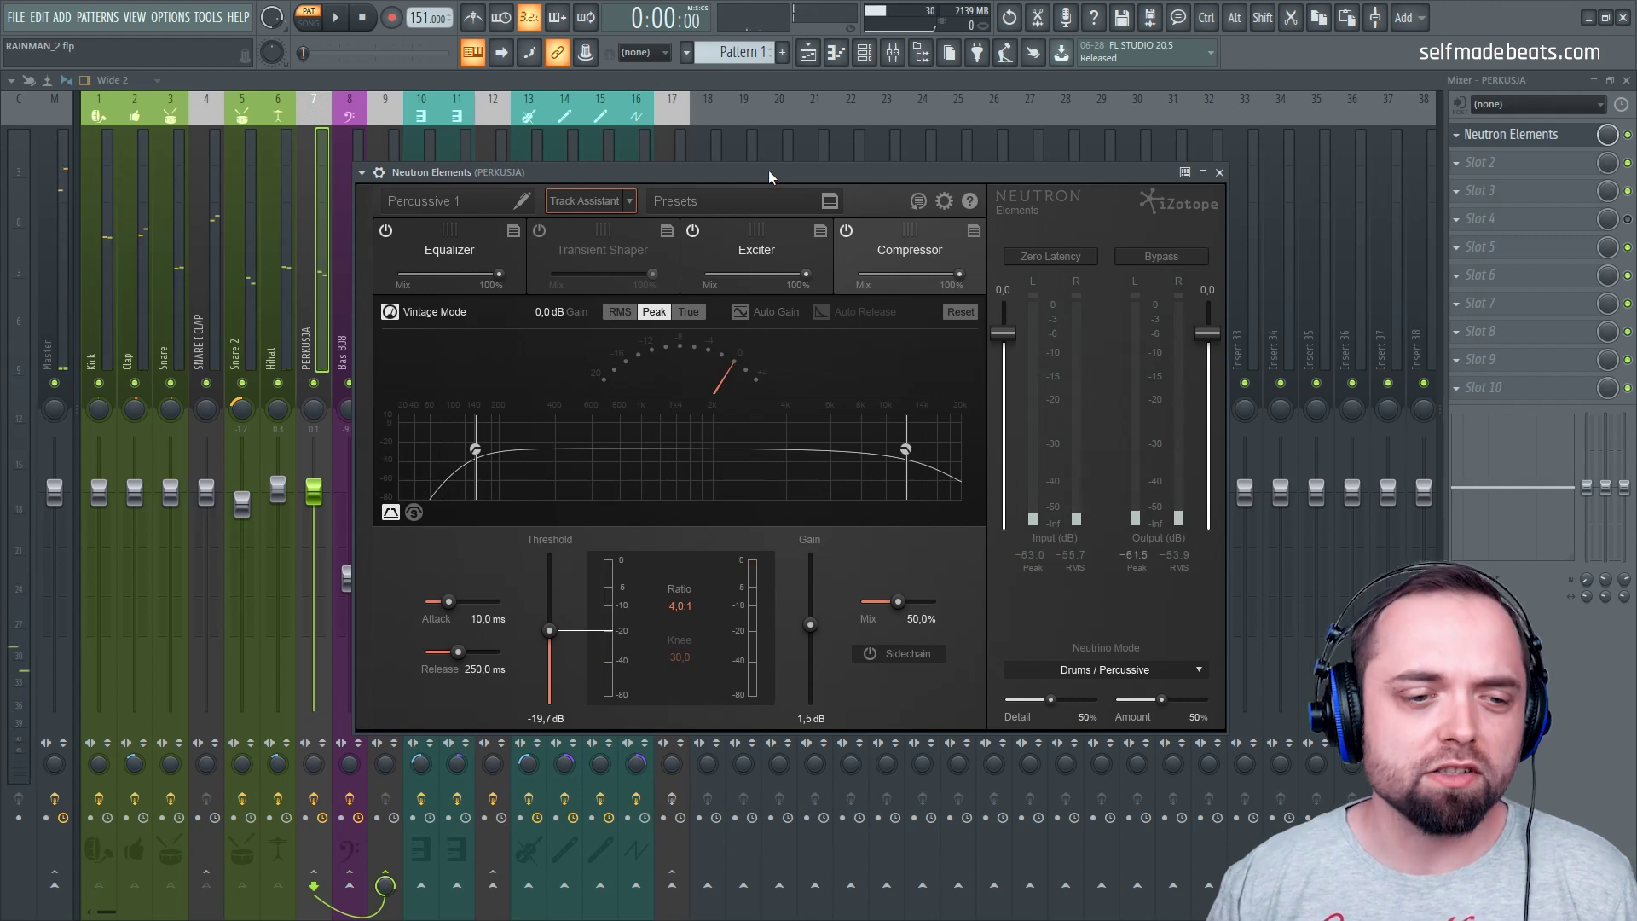
left_click(1219, 172)
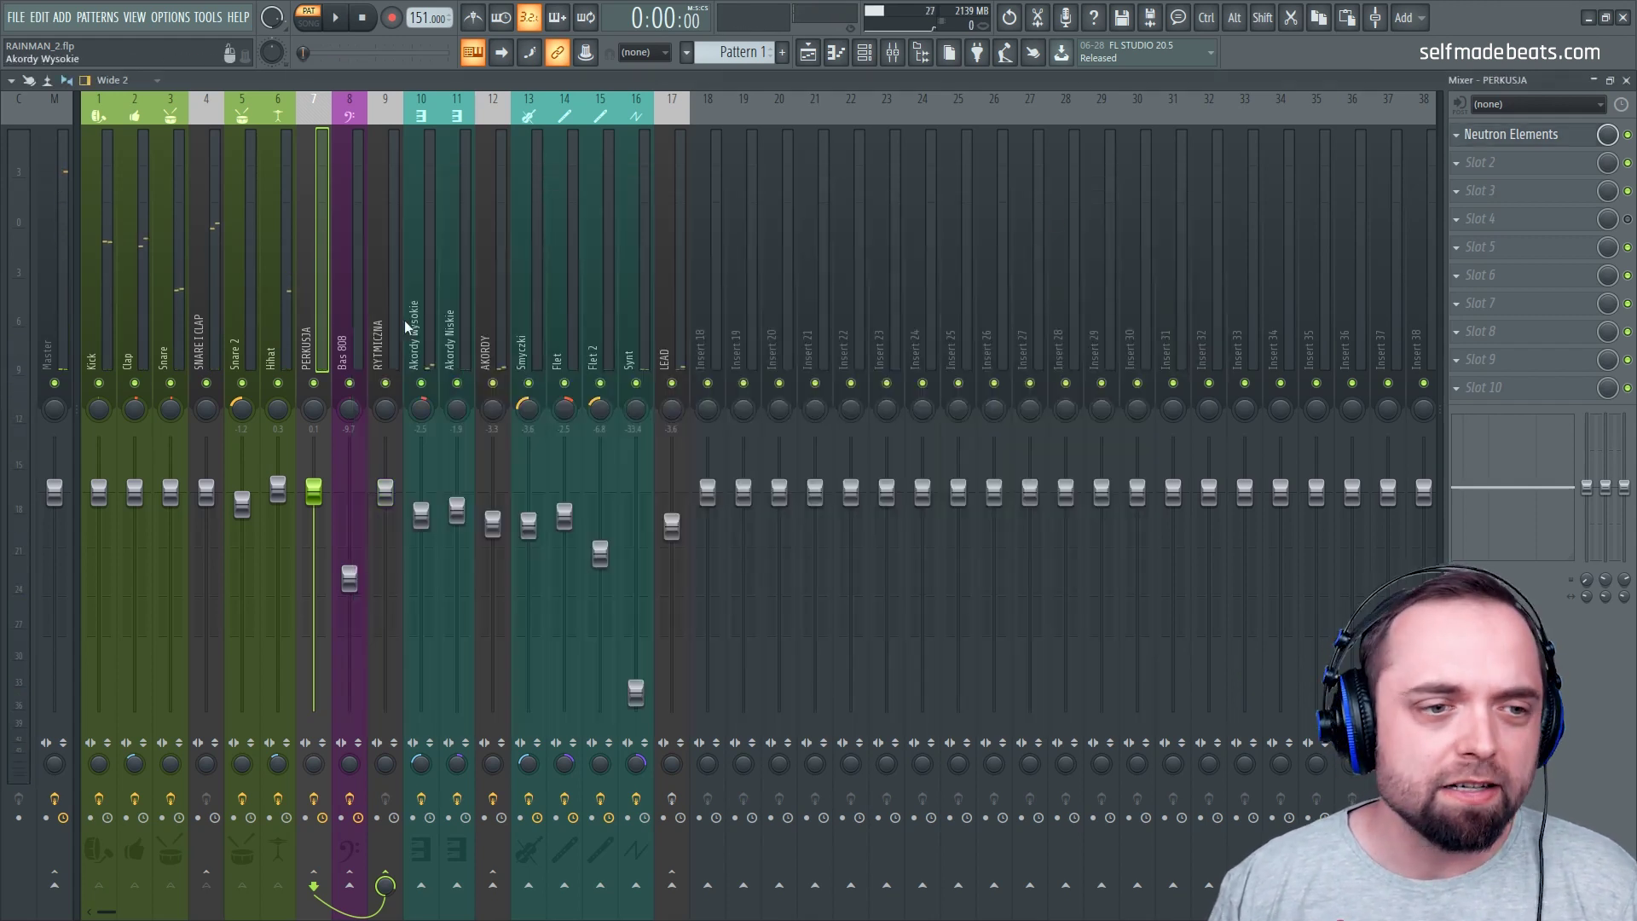
Inspect the first Fruity Limiter on the Bas 808 track, playing the beat briefly to watch its sidechained compression
left_click(346, 324)
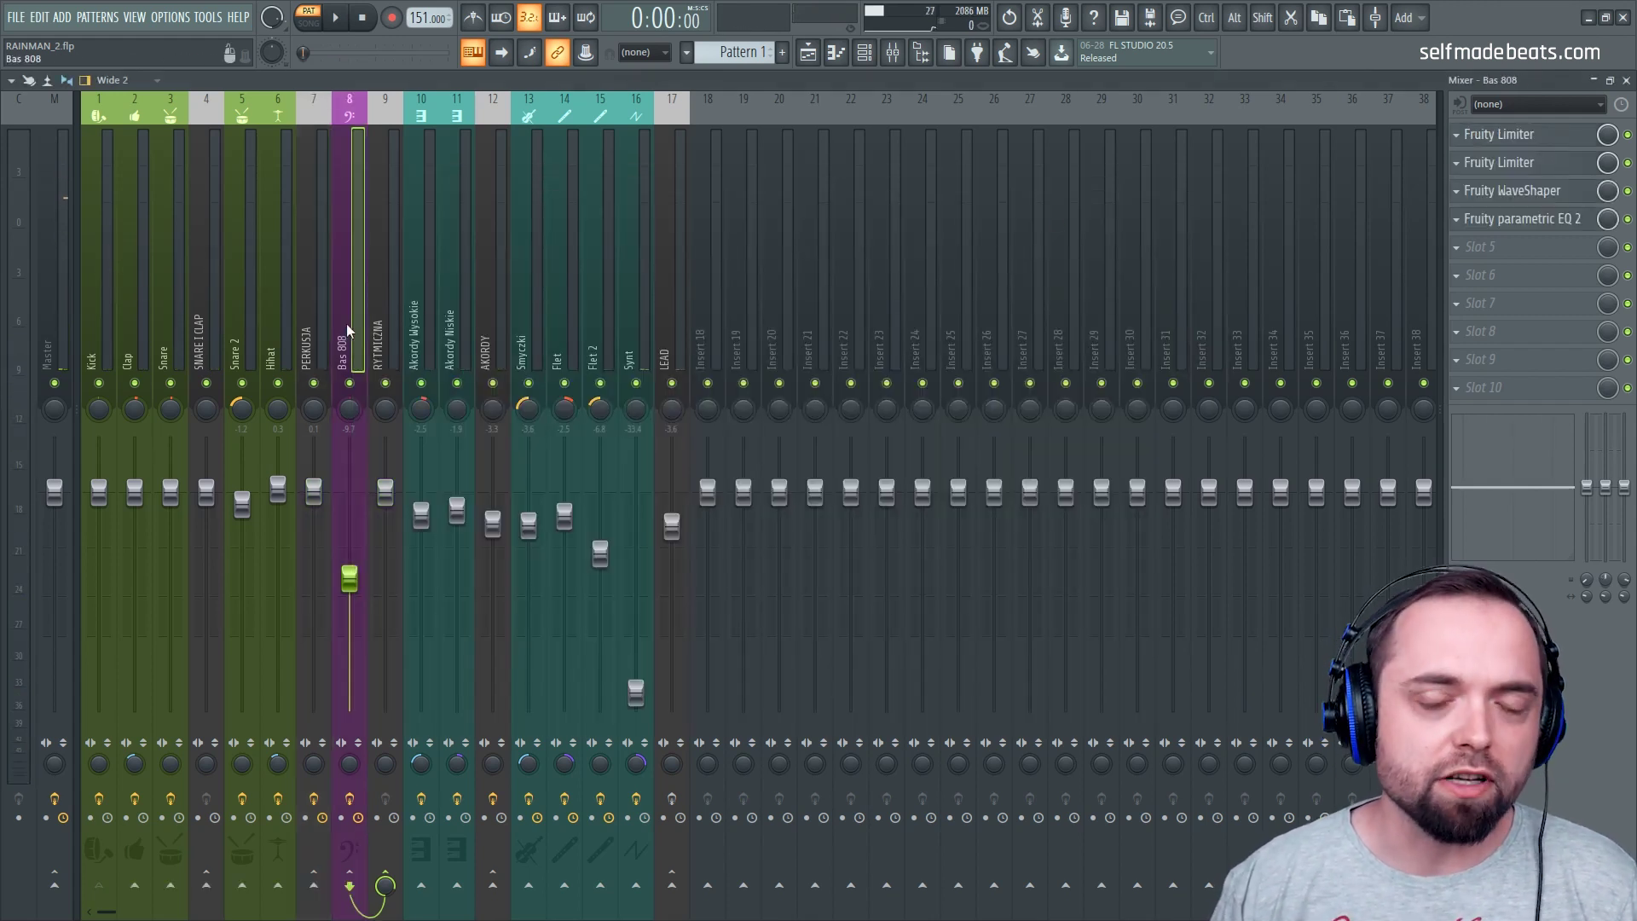
left_click(1516, 138)
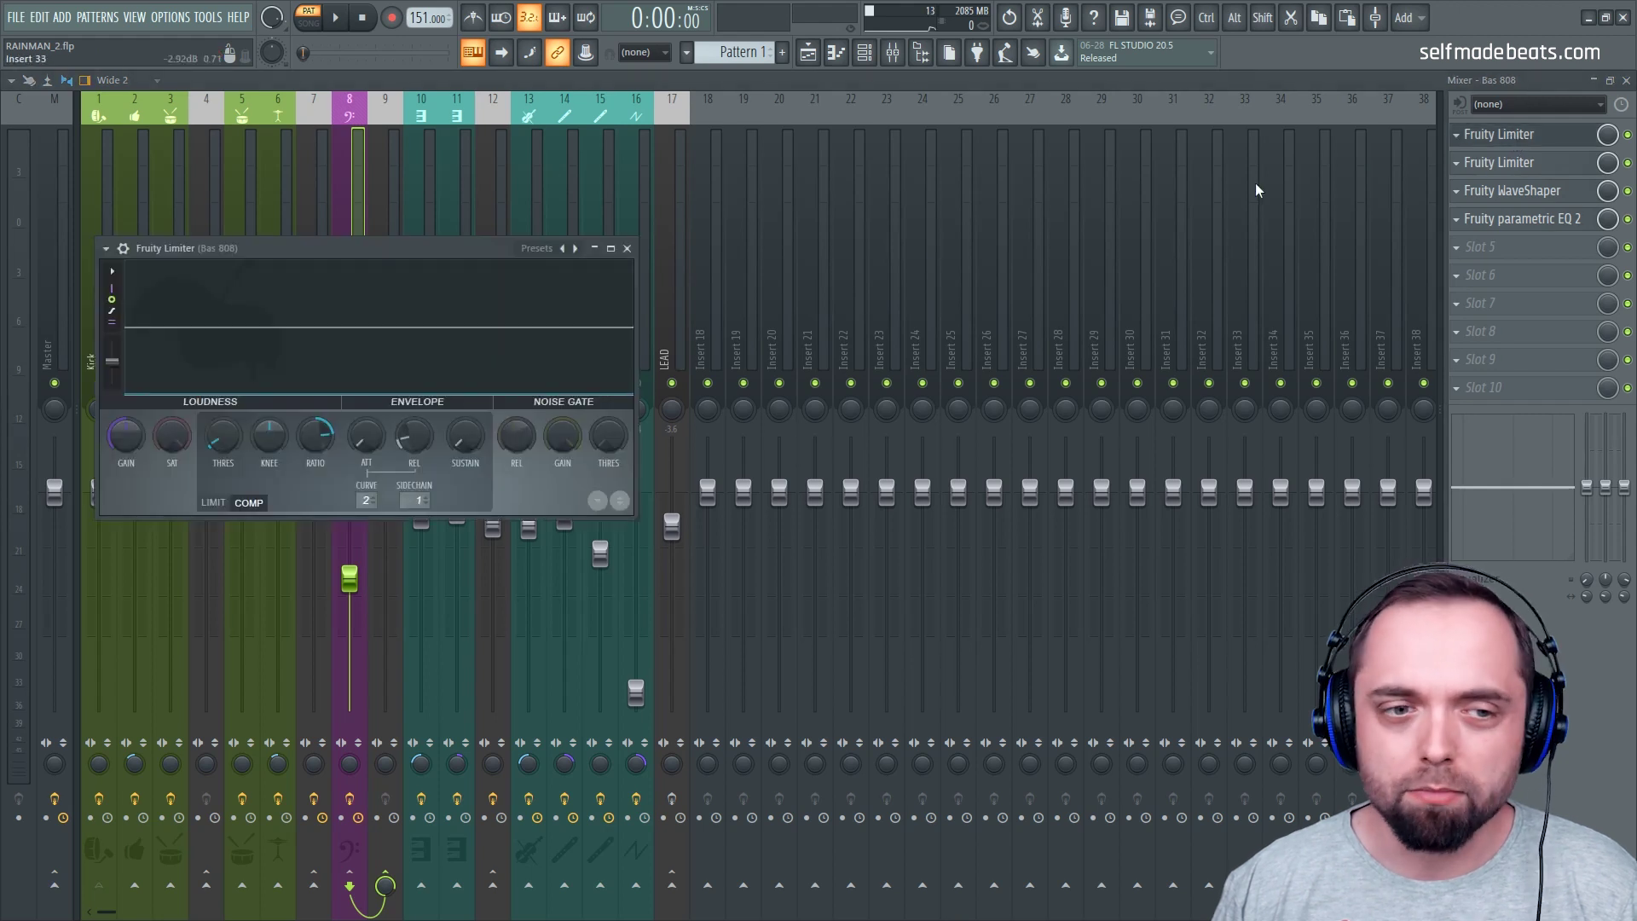
left_click_drag(408, 257, 683, 254)
key("space")
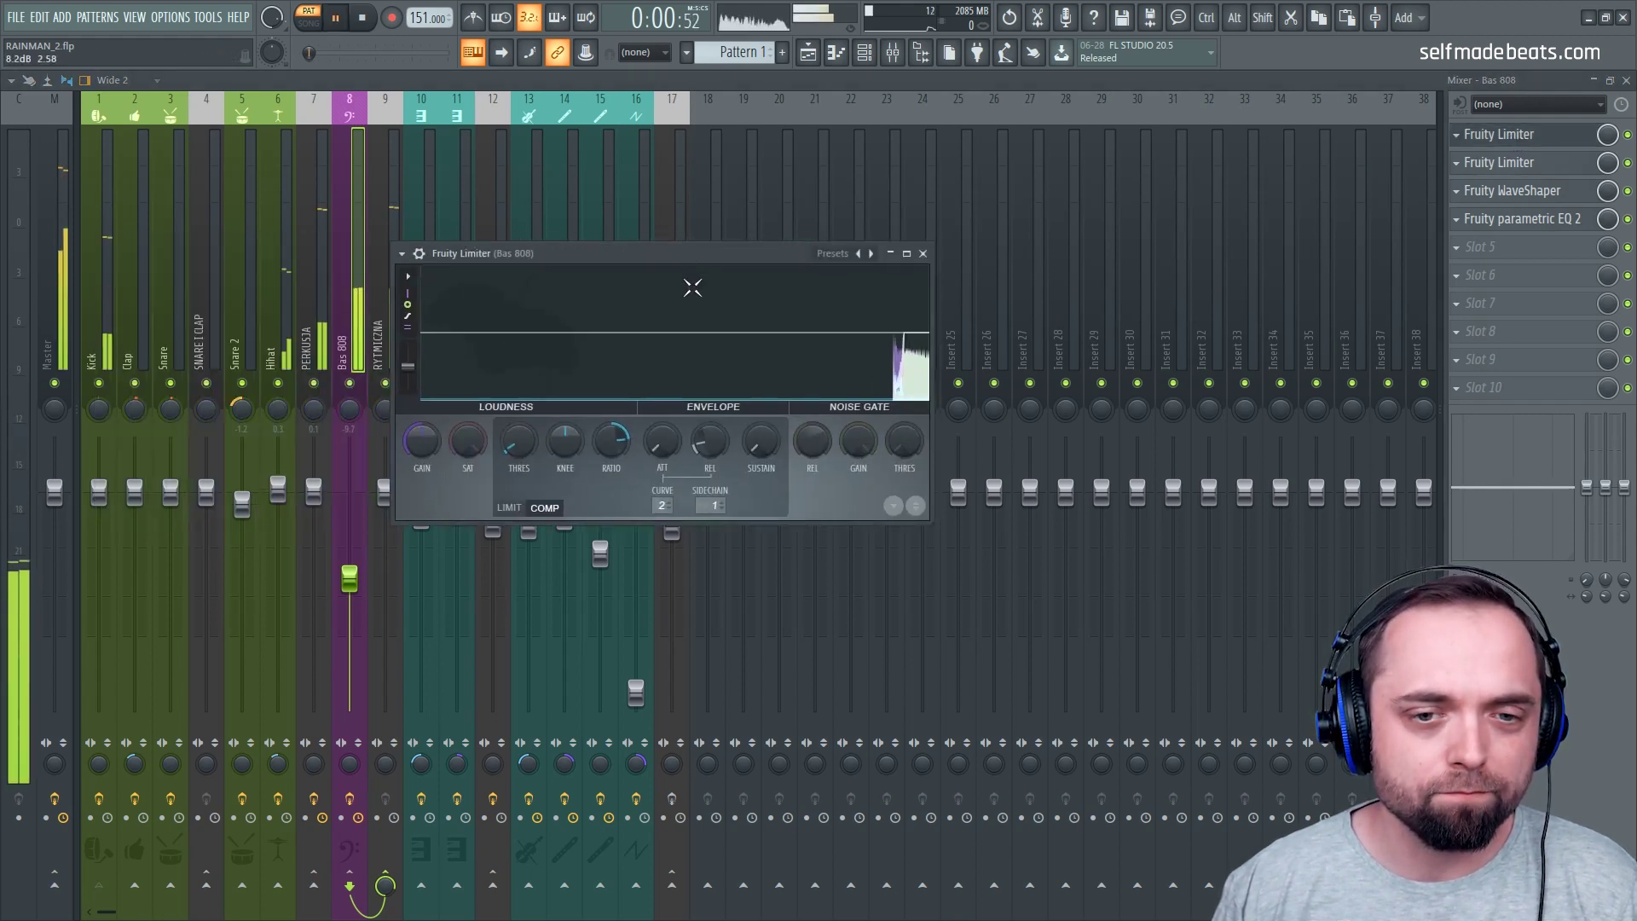
key("space")
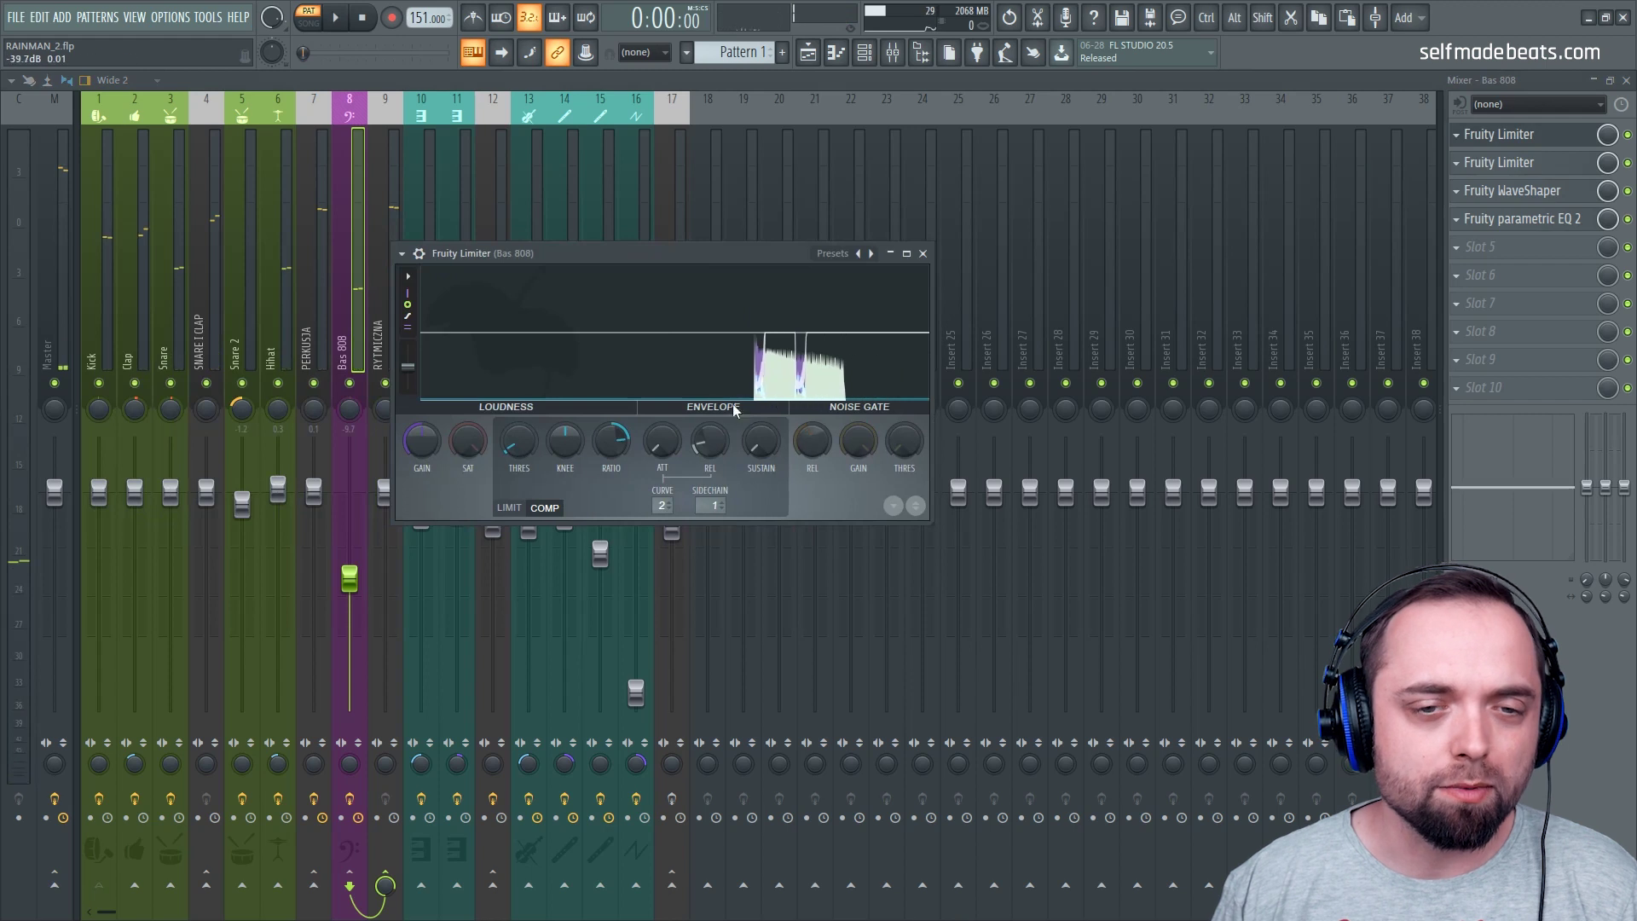
left_click(923, 253)
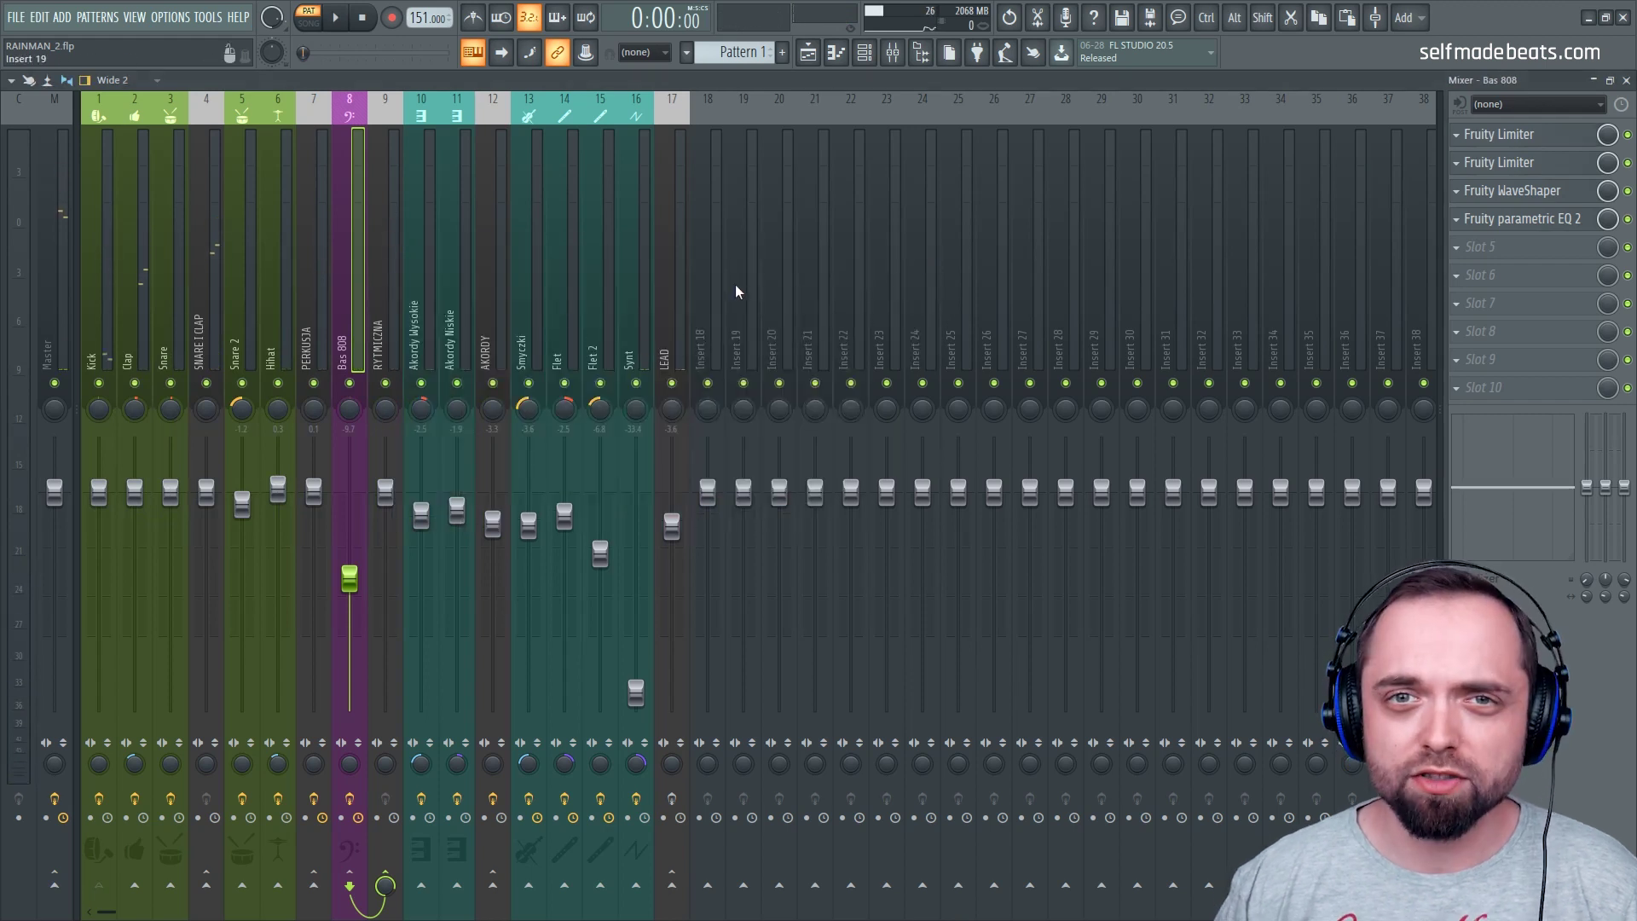
Inspect the second Fruity Limiter on the Bas 808 track in limiter mode while playing the beat
left_click(1532, 164)
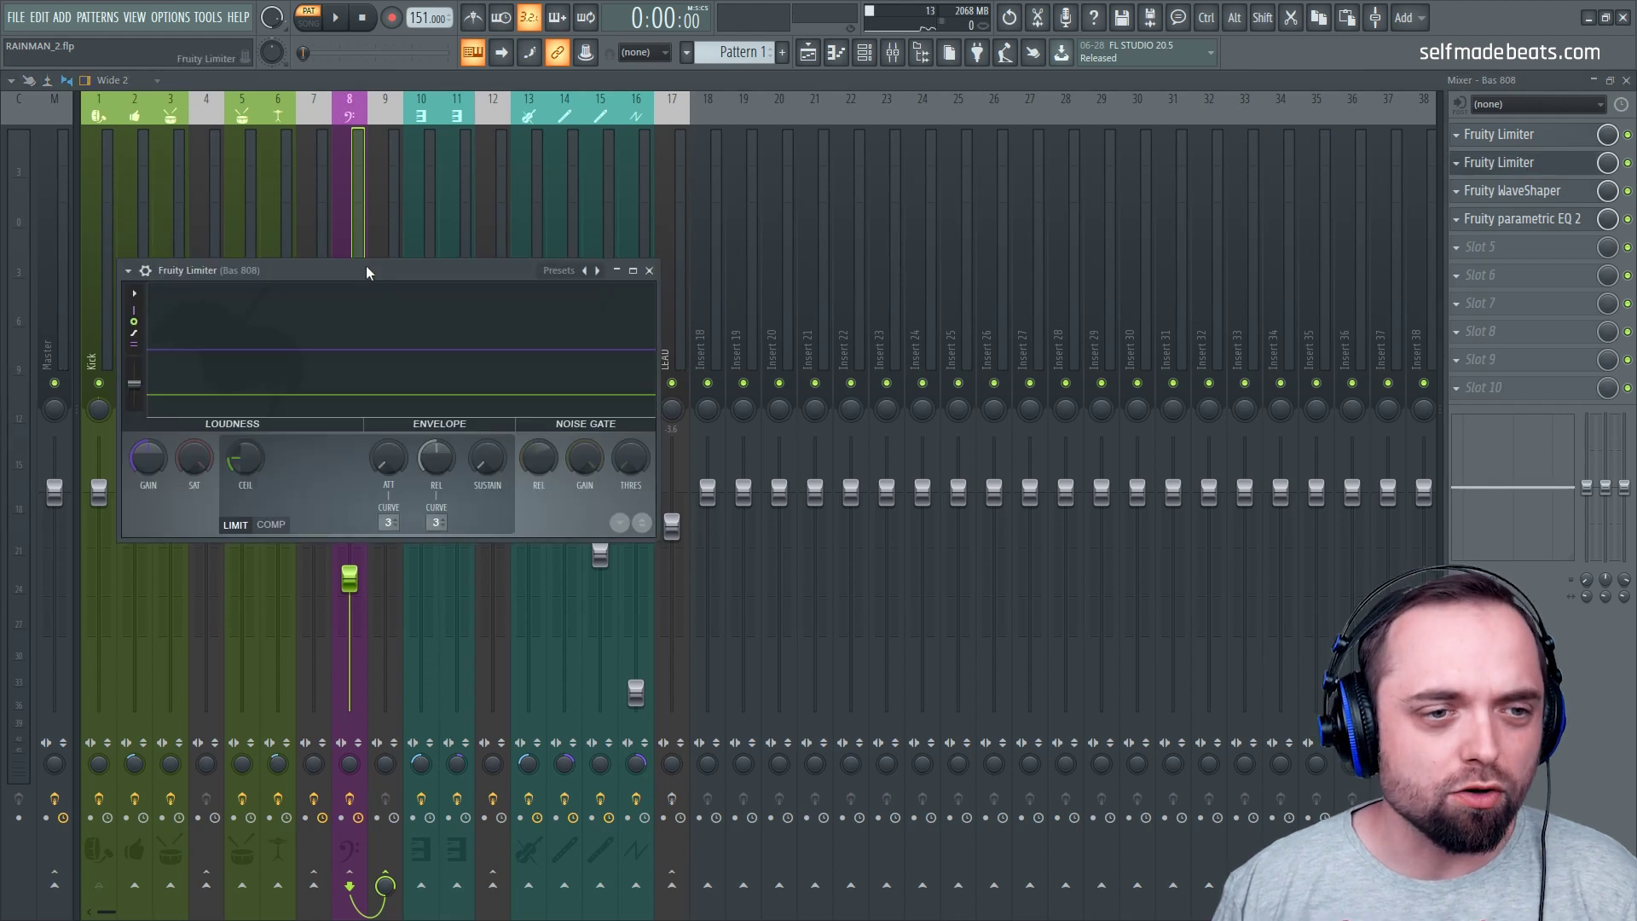
left_click_drag(367, 272, 869, 236)
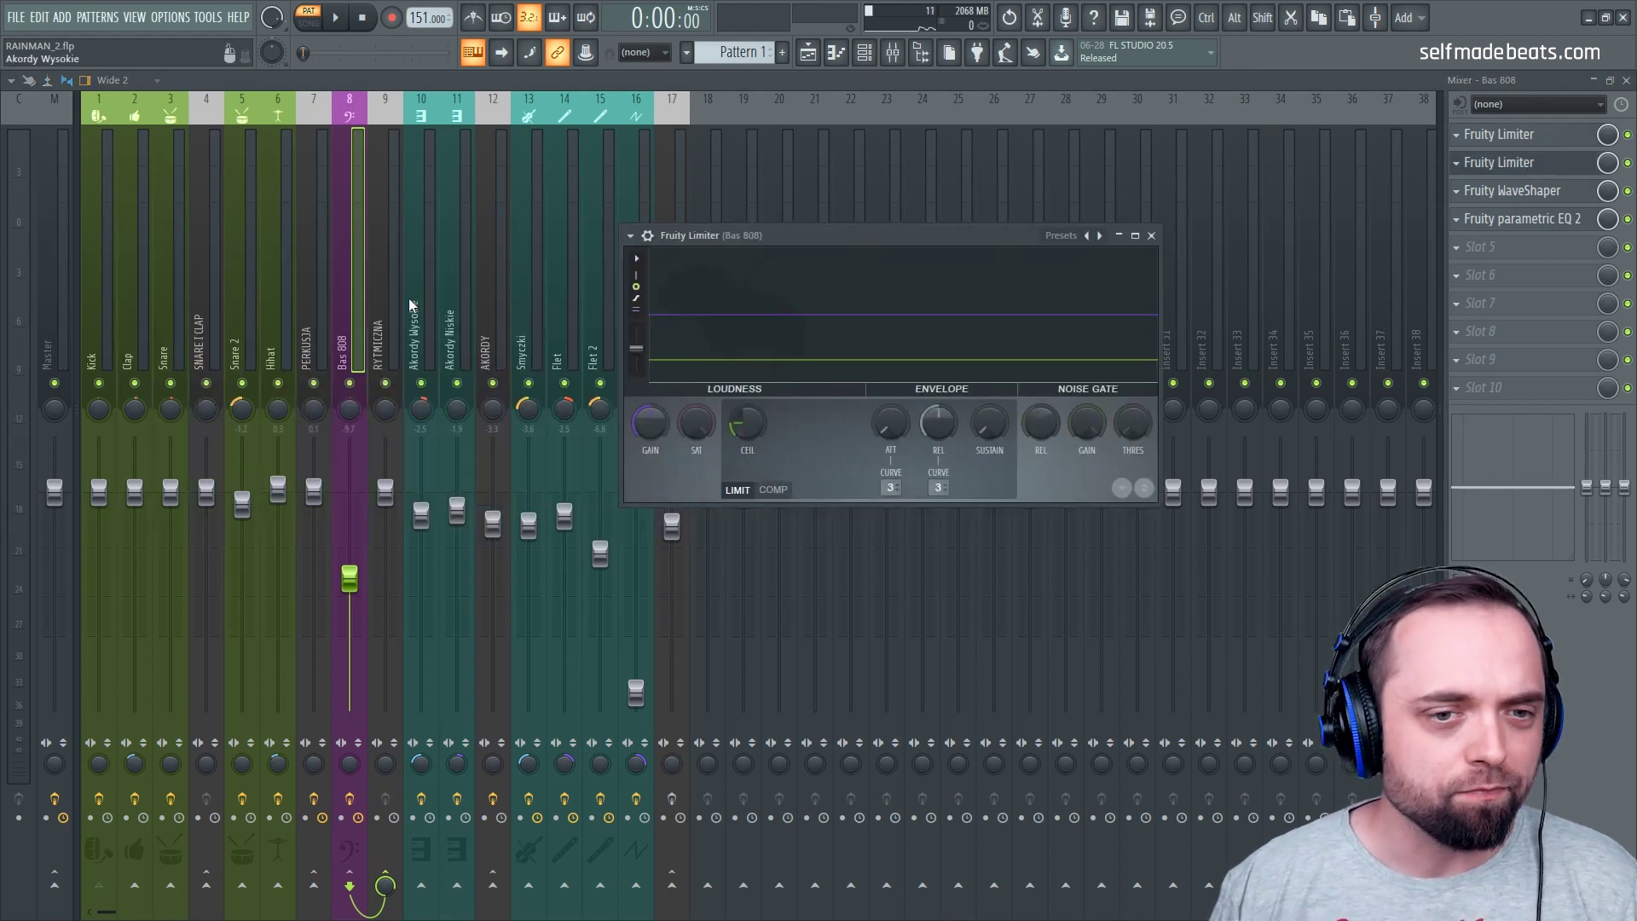
key("space")
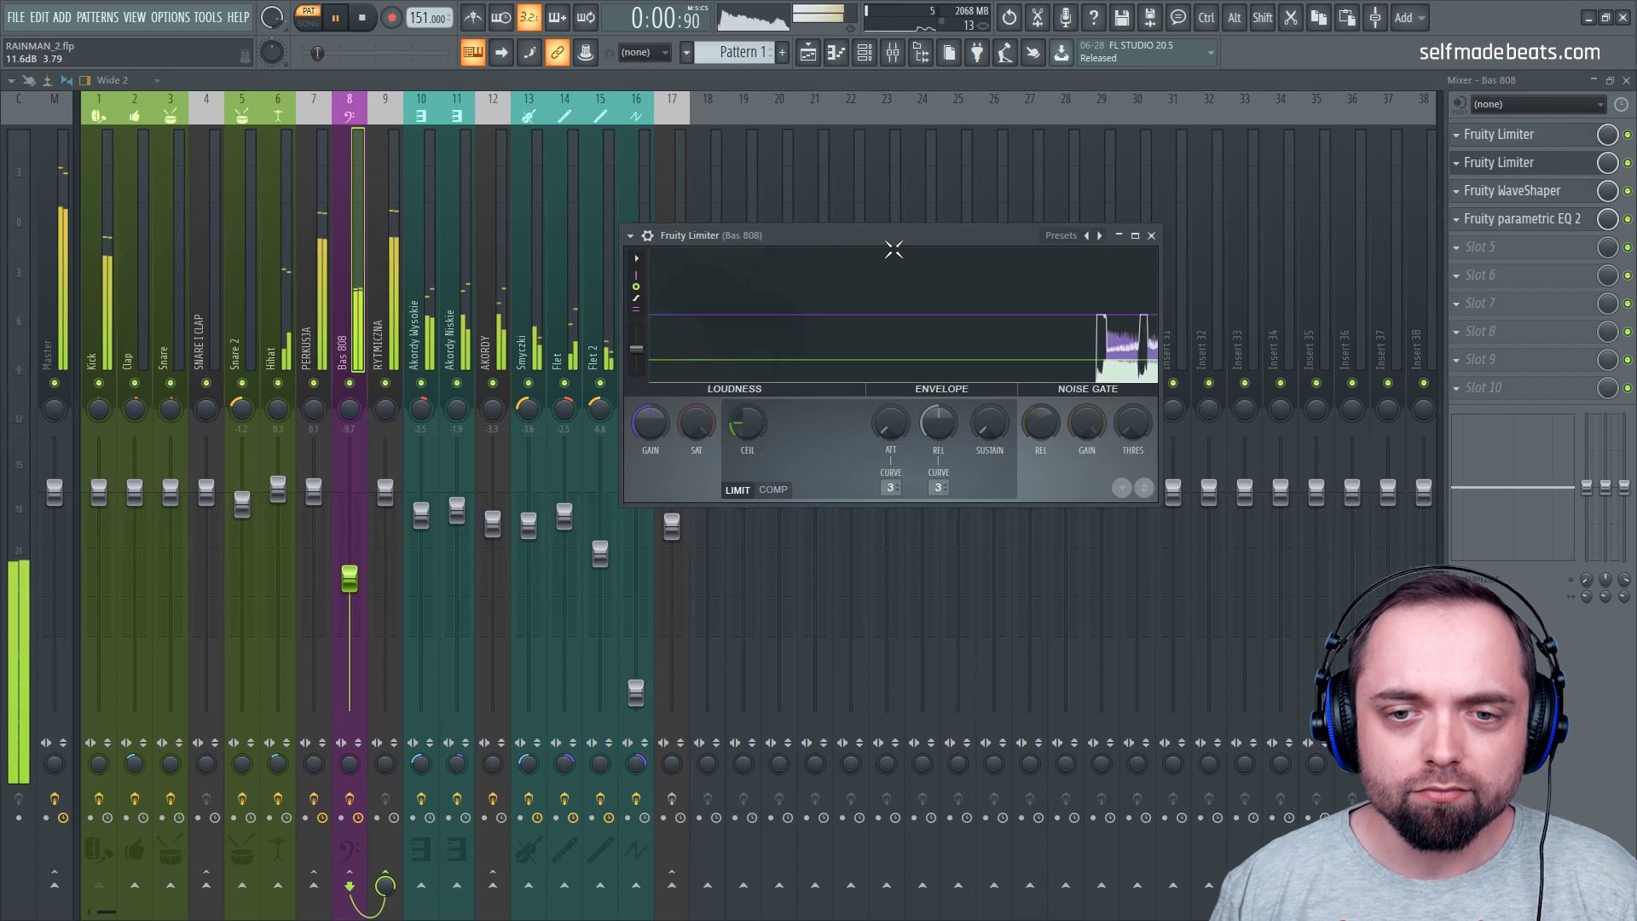
left_click(1151, 236)
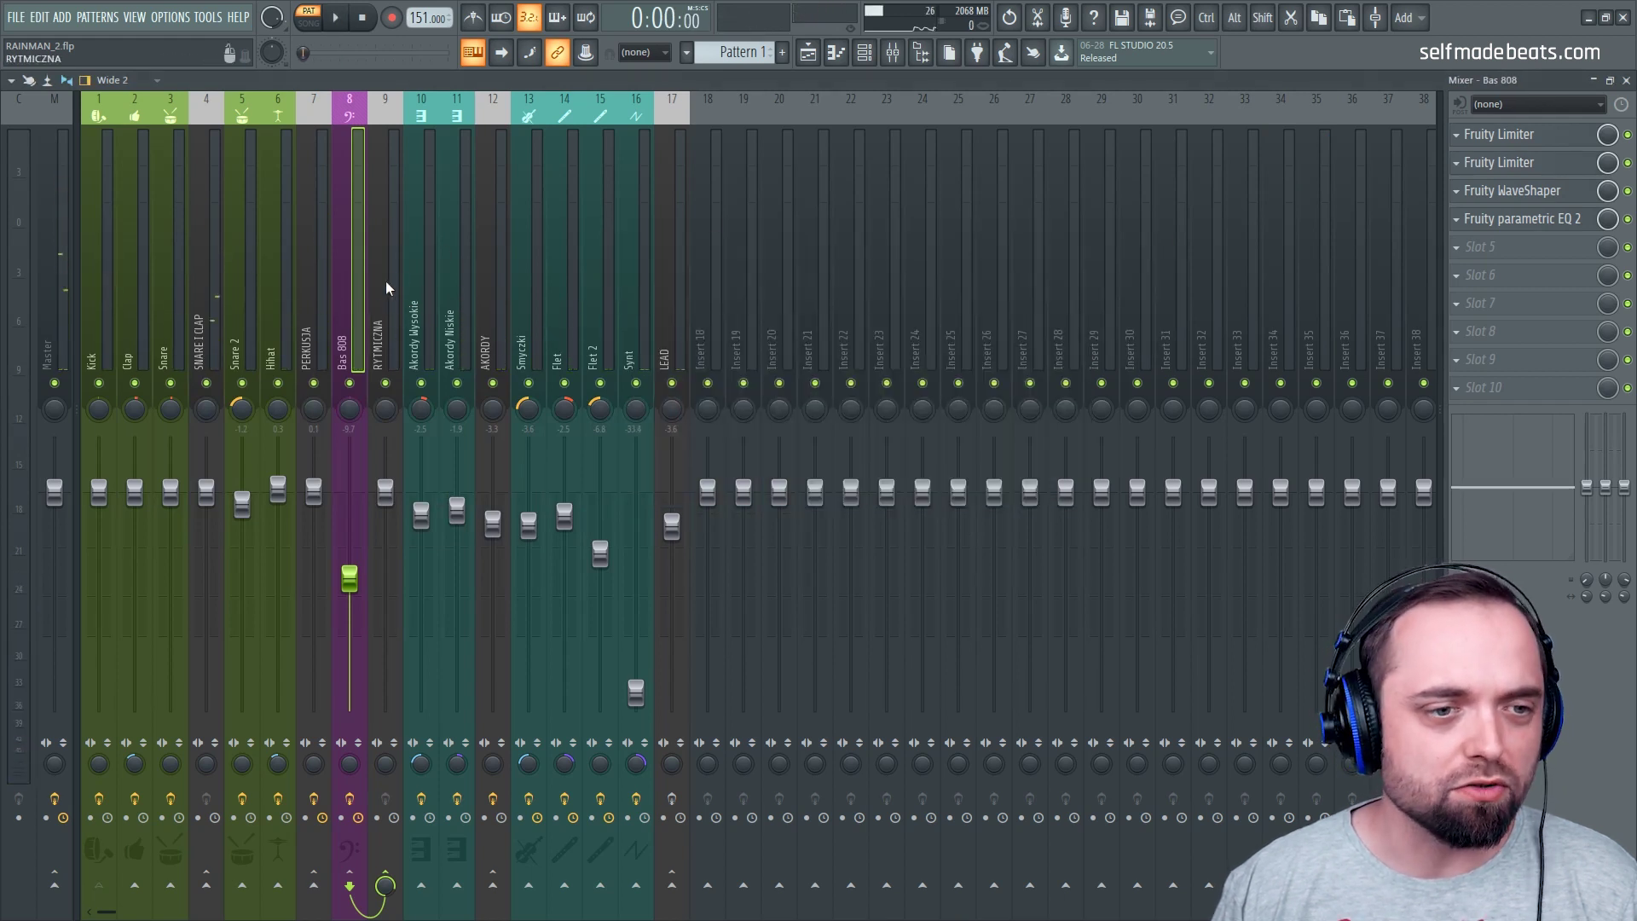
Examine the Bas 808 track's Fruity WaveShaper curve and the bands of its Fruity parametric EQ 2
left_click(1511, 190)
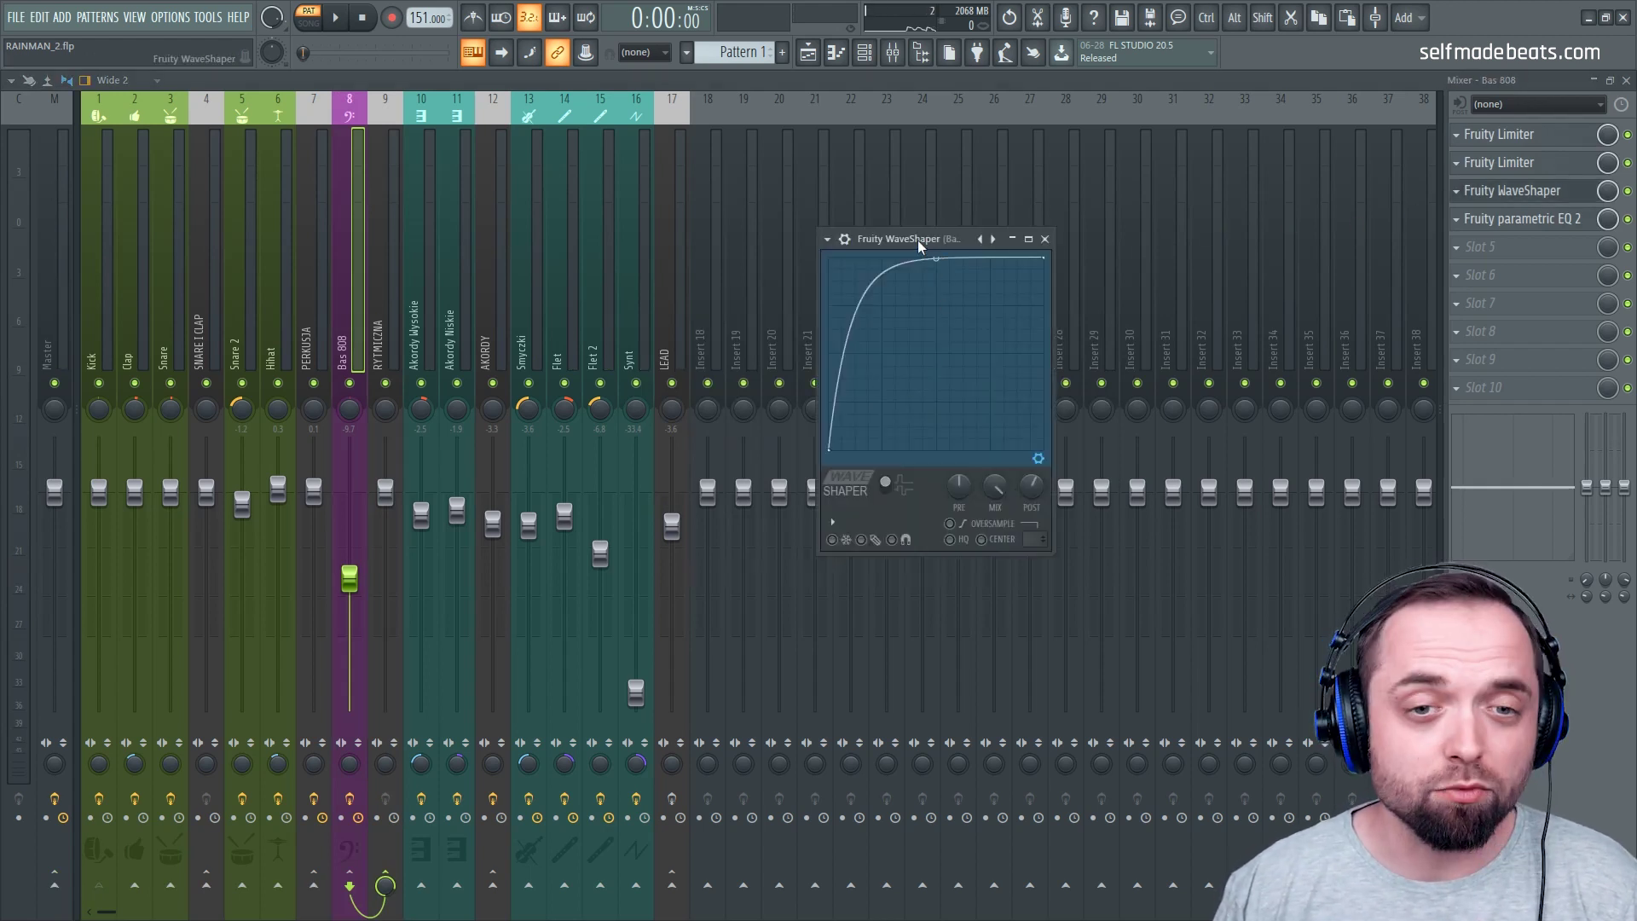
mouse_move(917, 238)
left_mouse_down()
mouse_move(958, 240)
mouse_move(887, 241)
left_mouse_up()
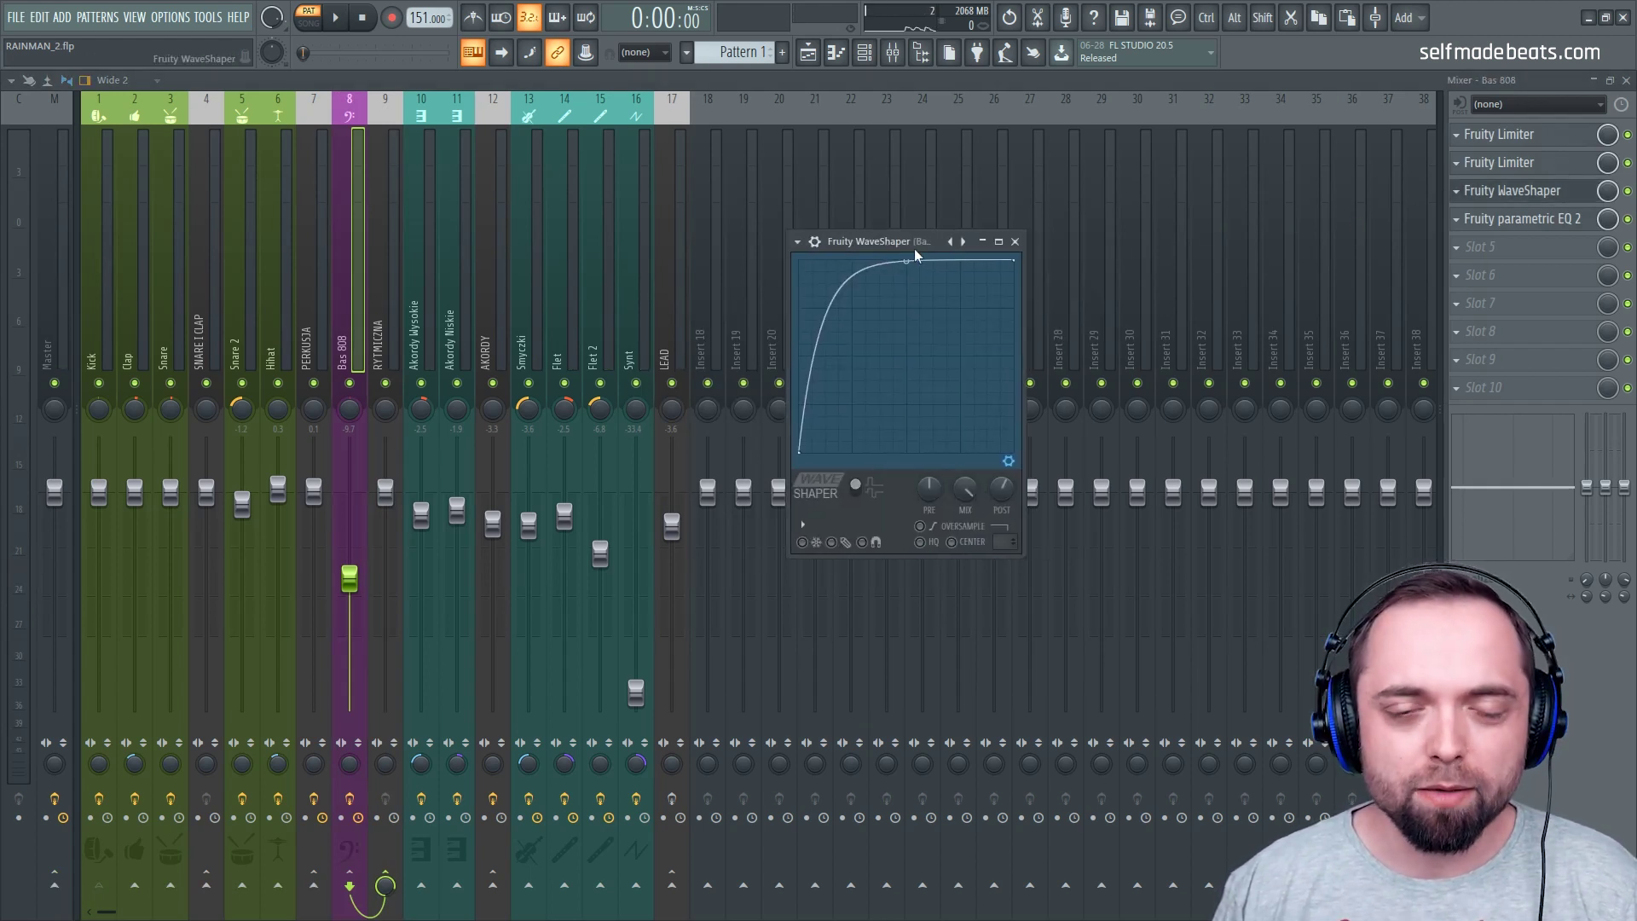
left_click(1015, 244)
left_click(1540, 219)
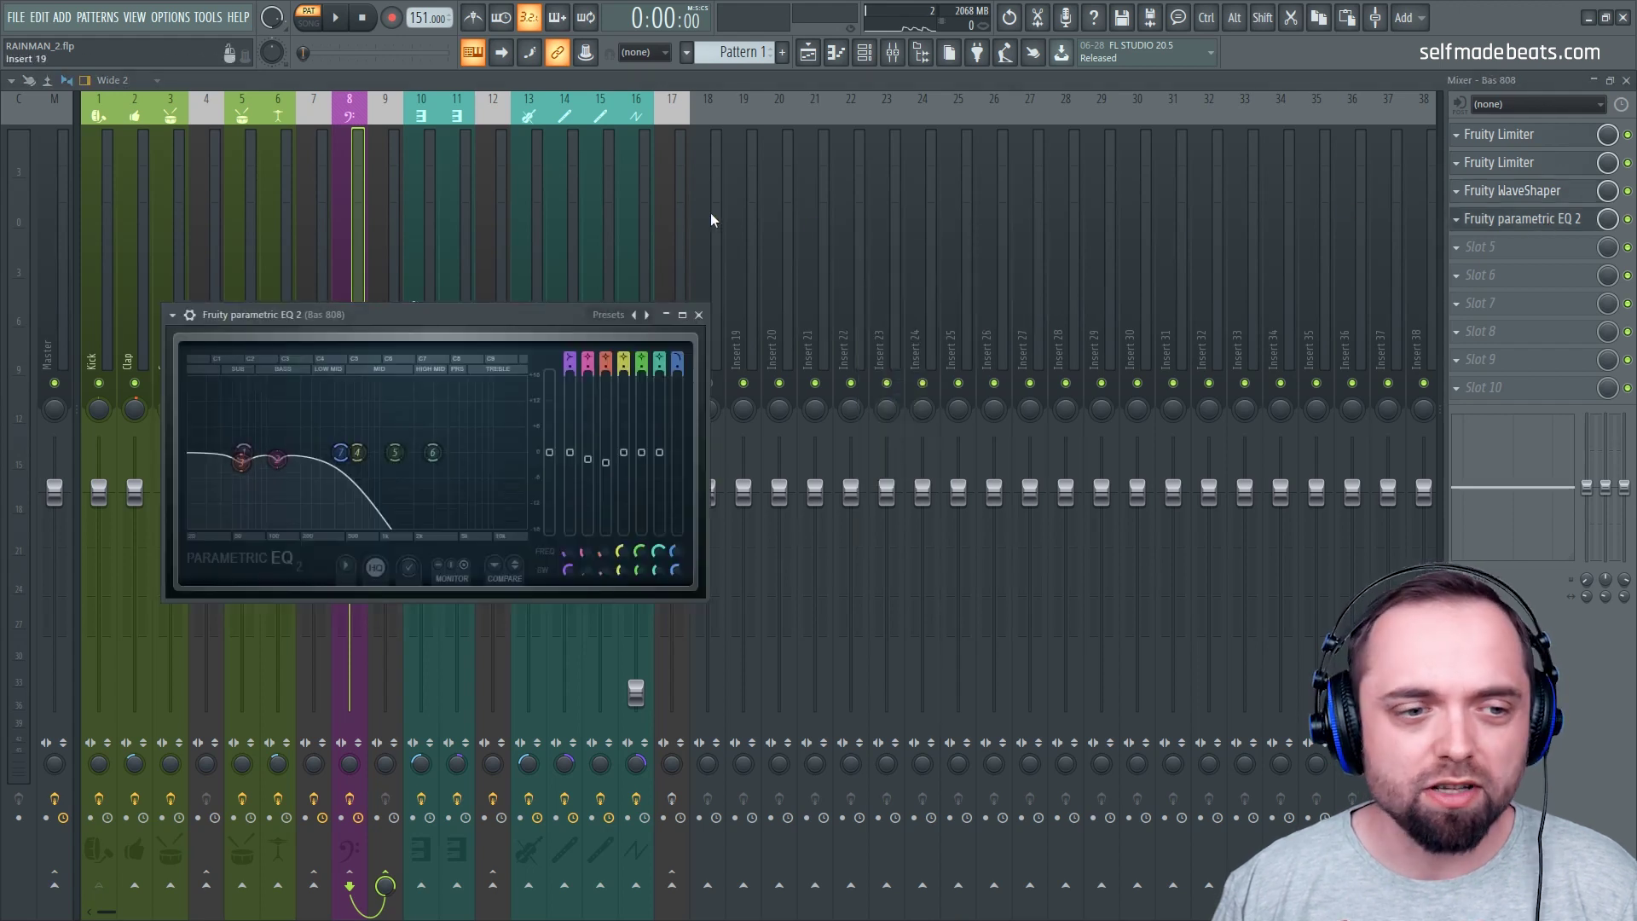
left_click_drag(418, 334, 907, 263)
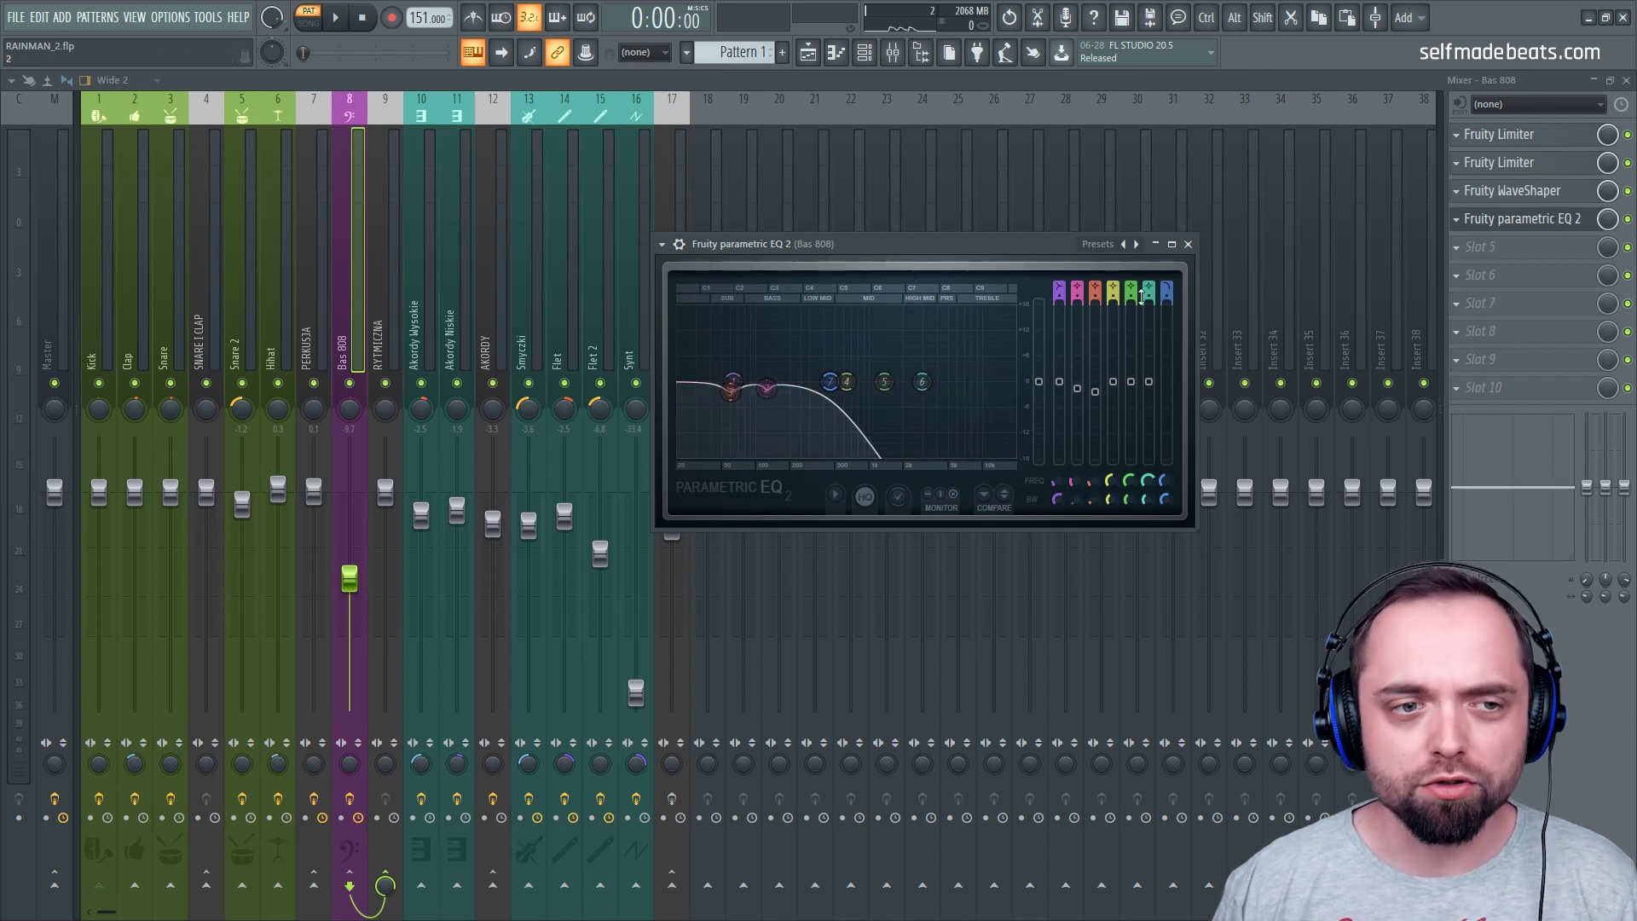
left_click(1187, 244)
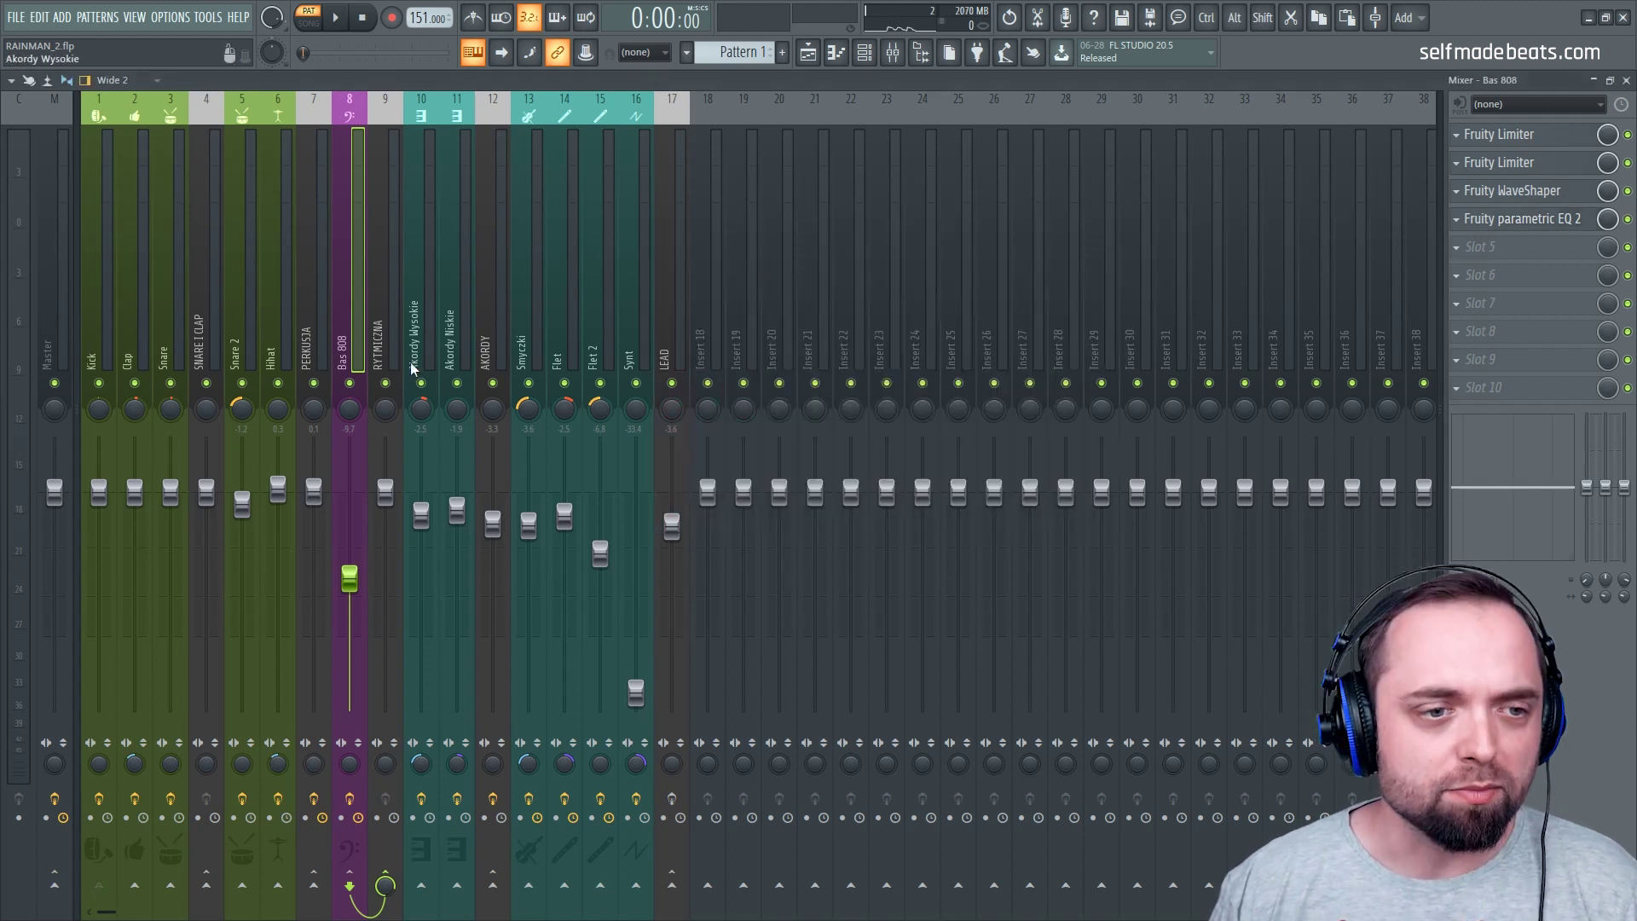
Check the RYTMICZNA bus for effects and open the Akordy Wysokie track's Fruity parametric EQ 2
left_click(380, 307)
left_click(423, 312)
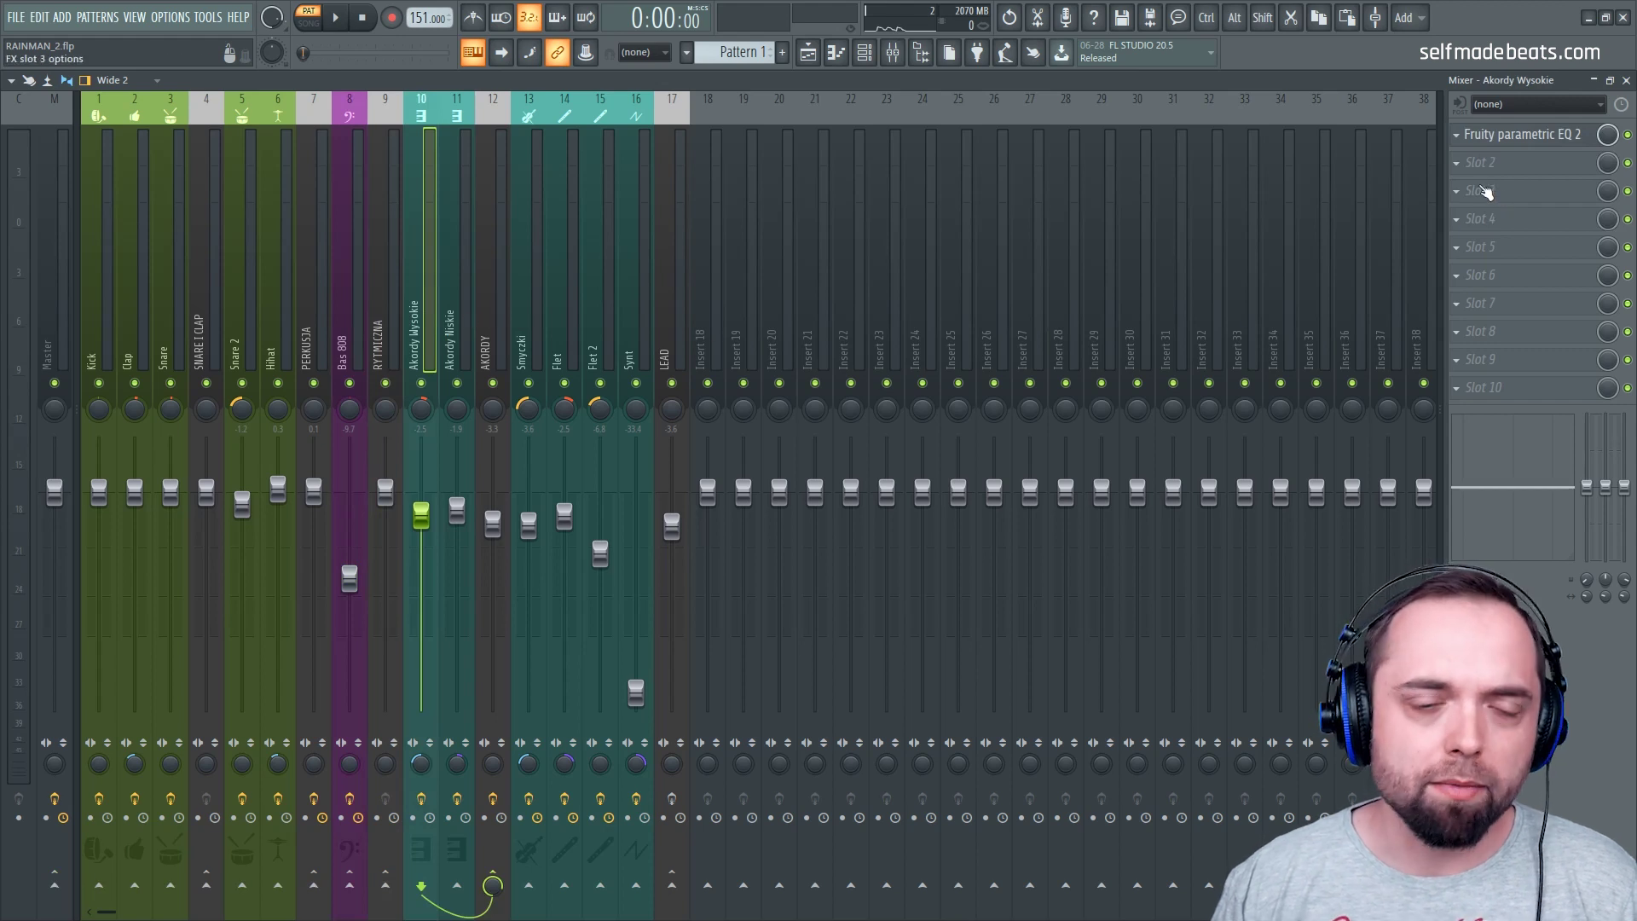
left_click(1511, 136)
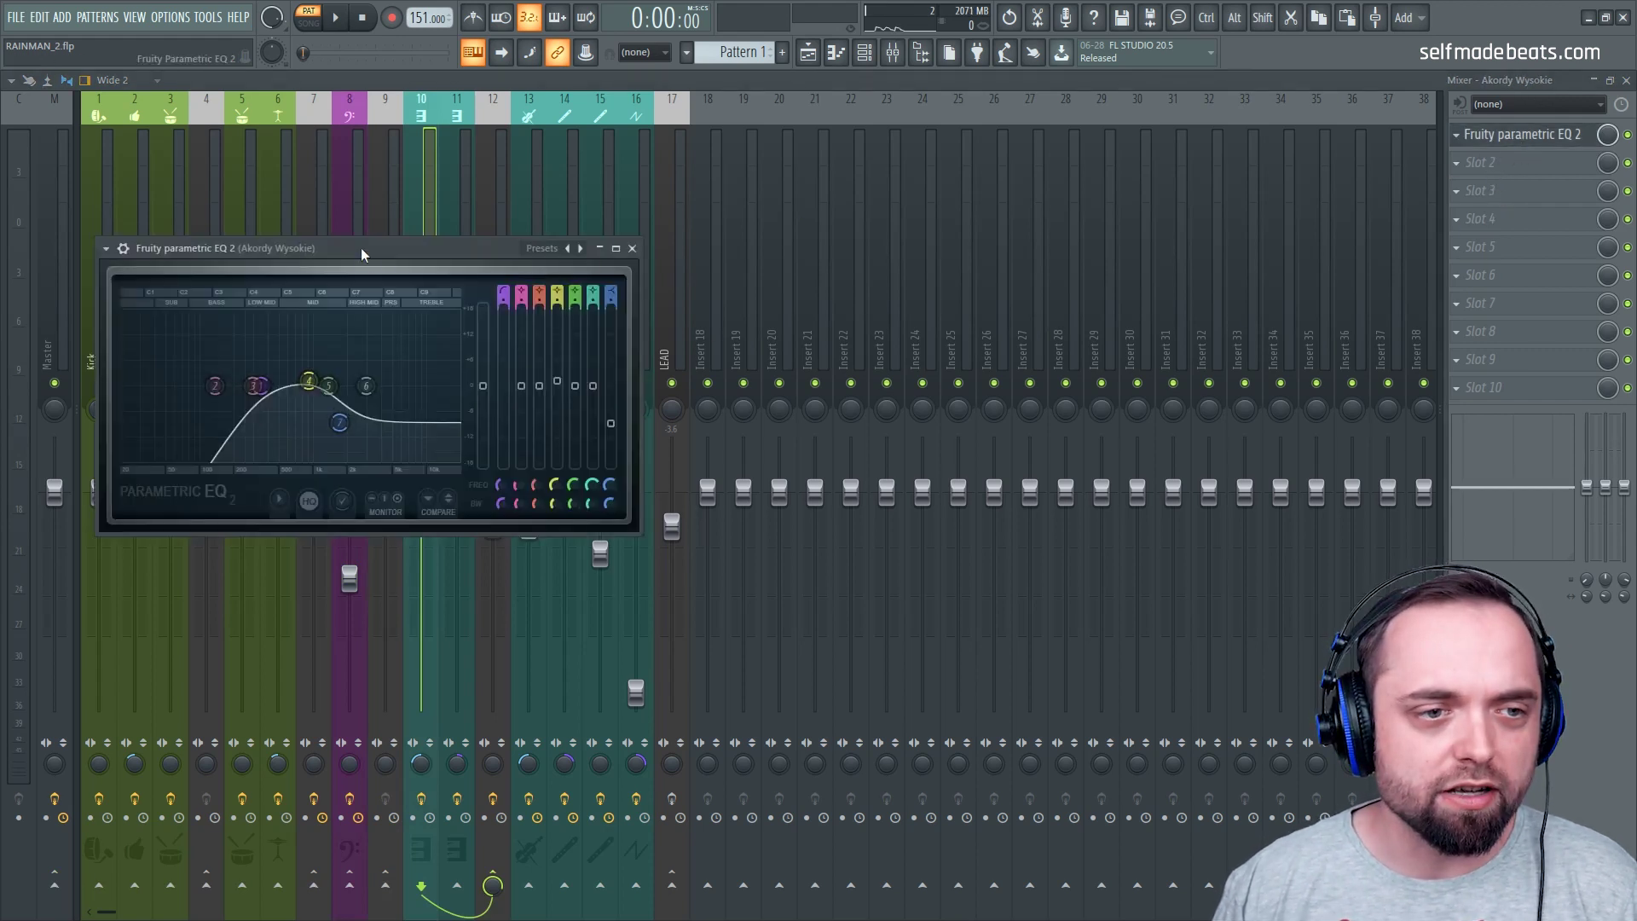
Examine the Fruity parametric EQ 2 curve on the Akordy Wysokie track while playing the beat, and close the plugin
left_click_drag(361, 247, 927, 256)
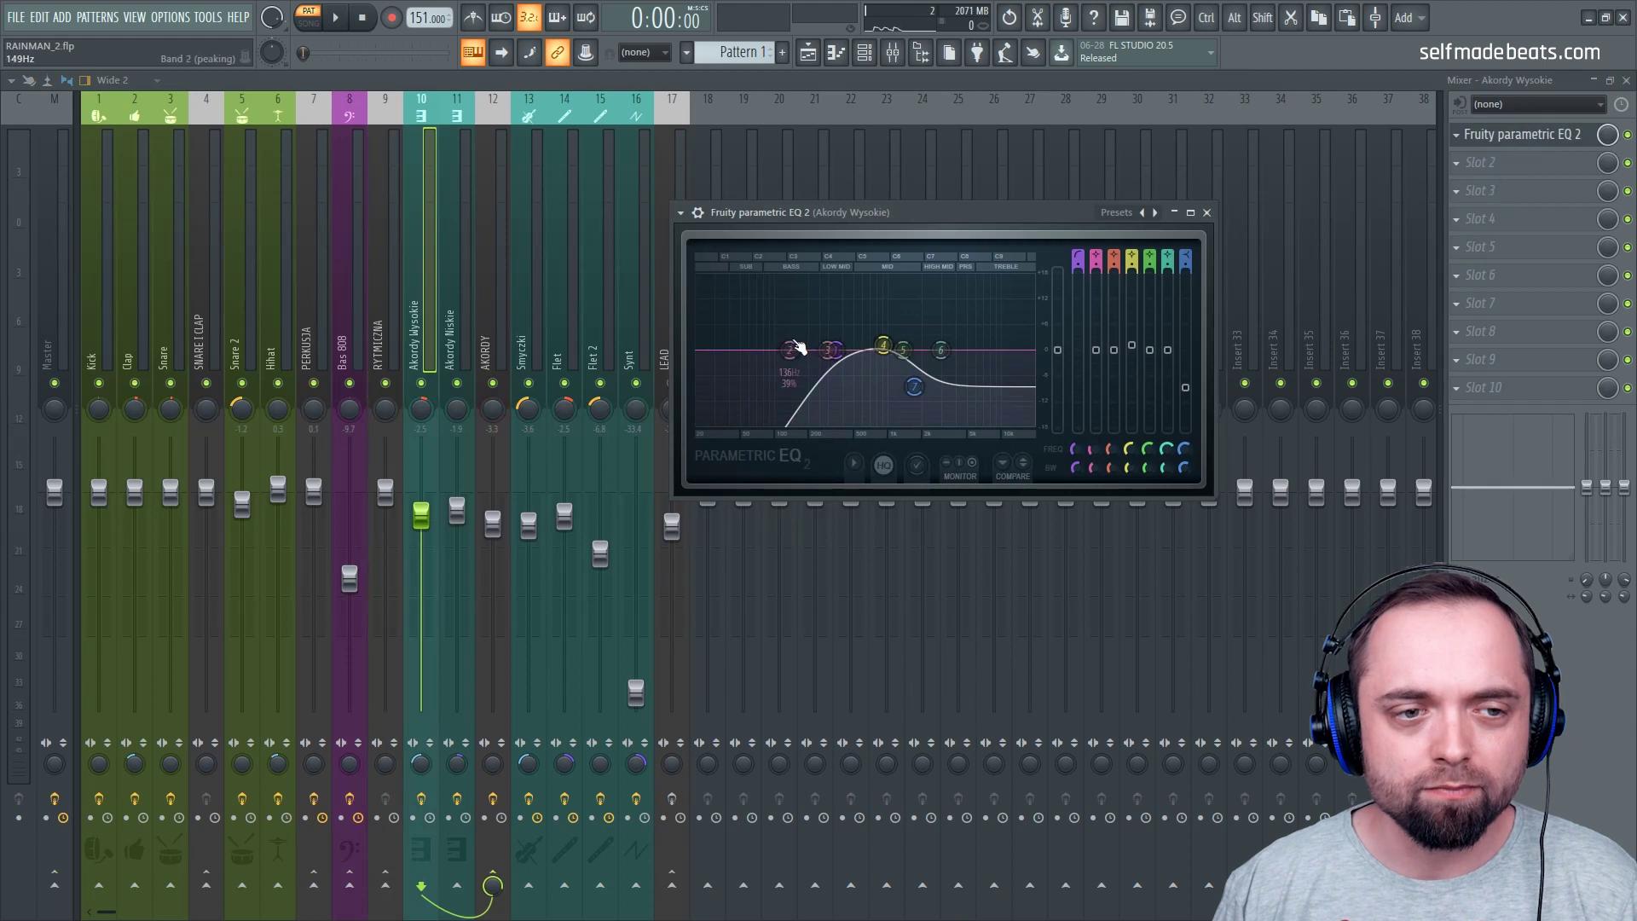
key("space")
key("space")
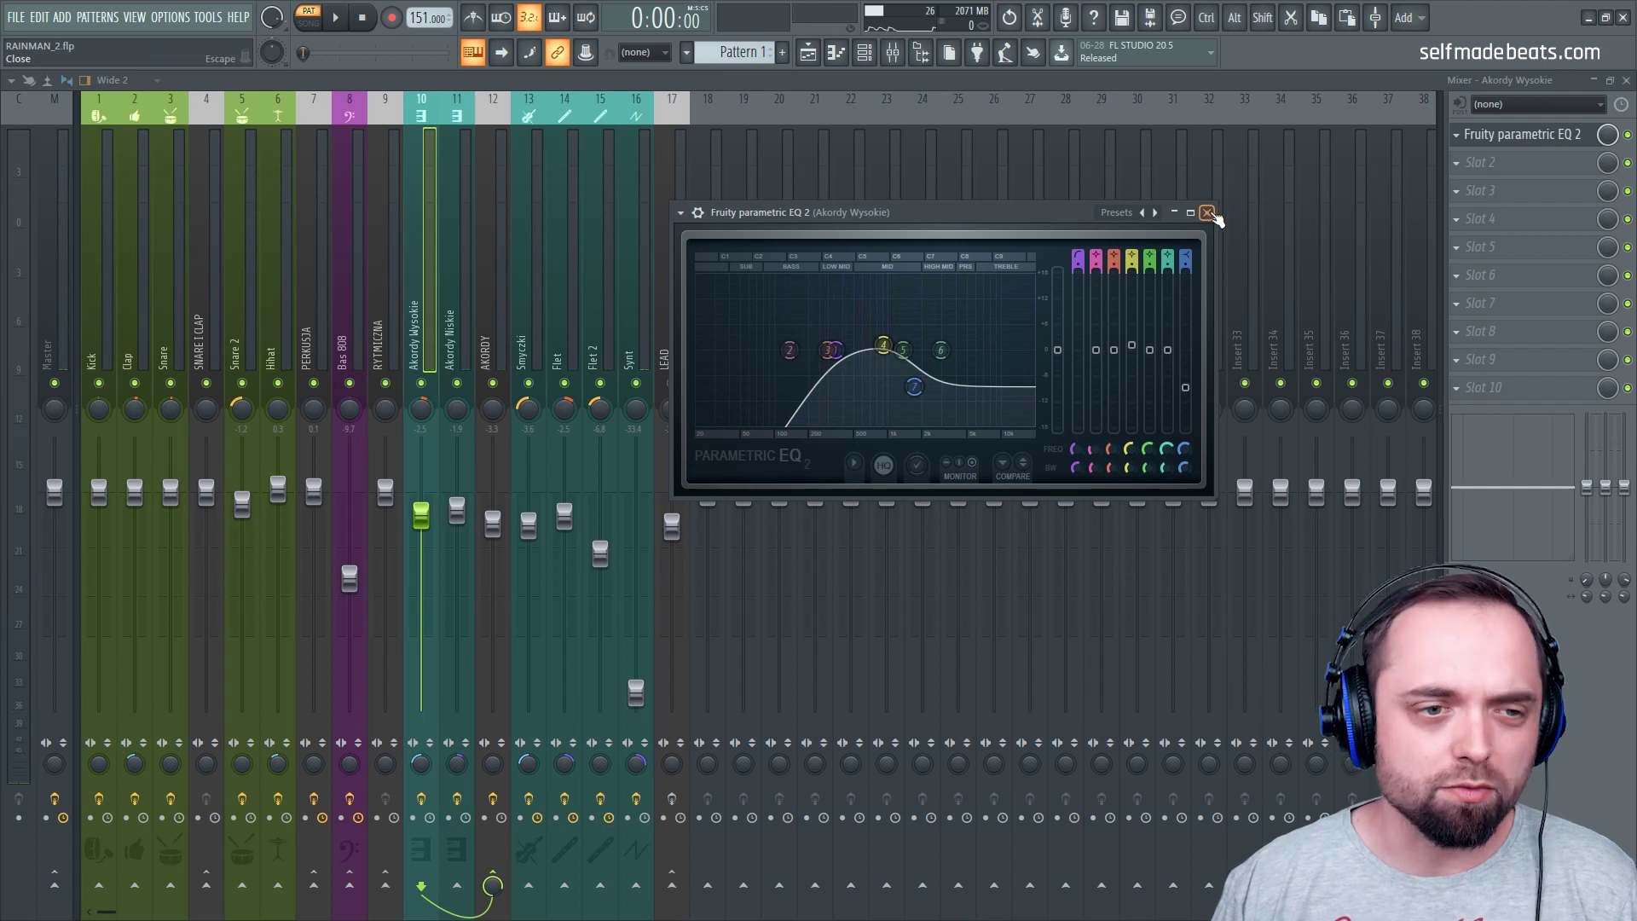
left_click(1208, 213)
Examine both Fruity parametric EQ 2 instances on the Akordy Niskie track, playing the beat with the second one open
left_click(458, 294)
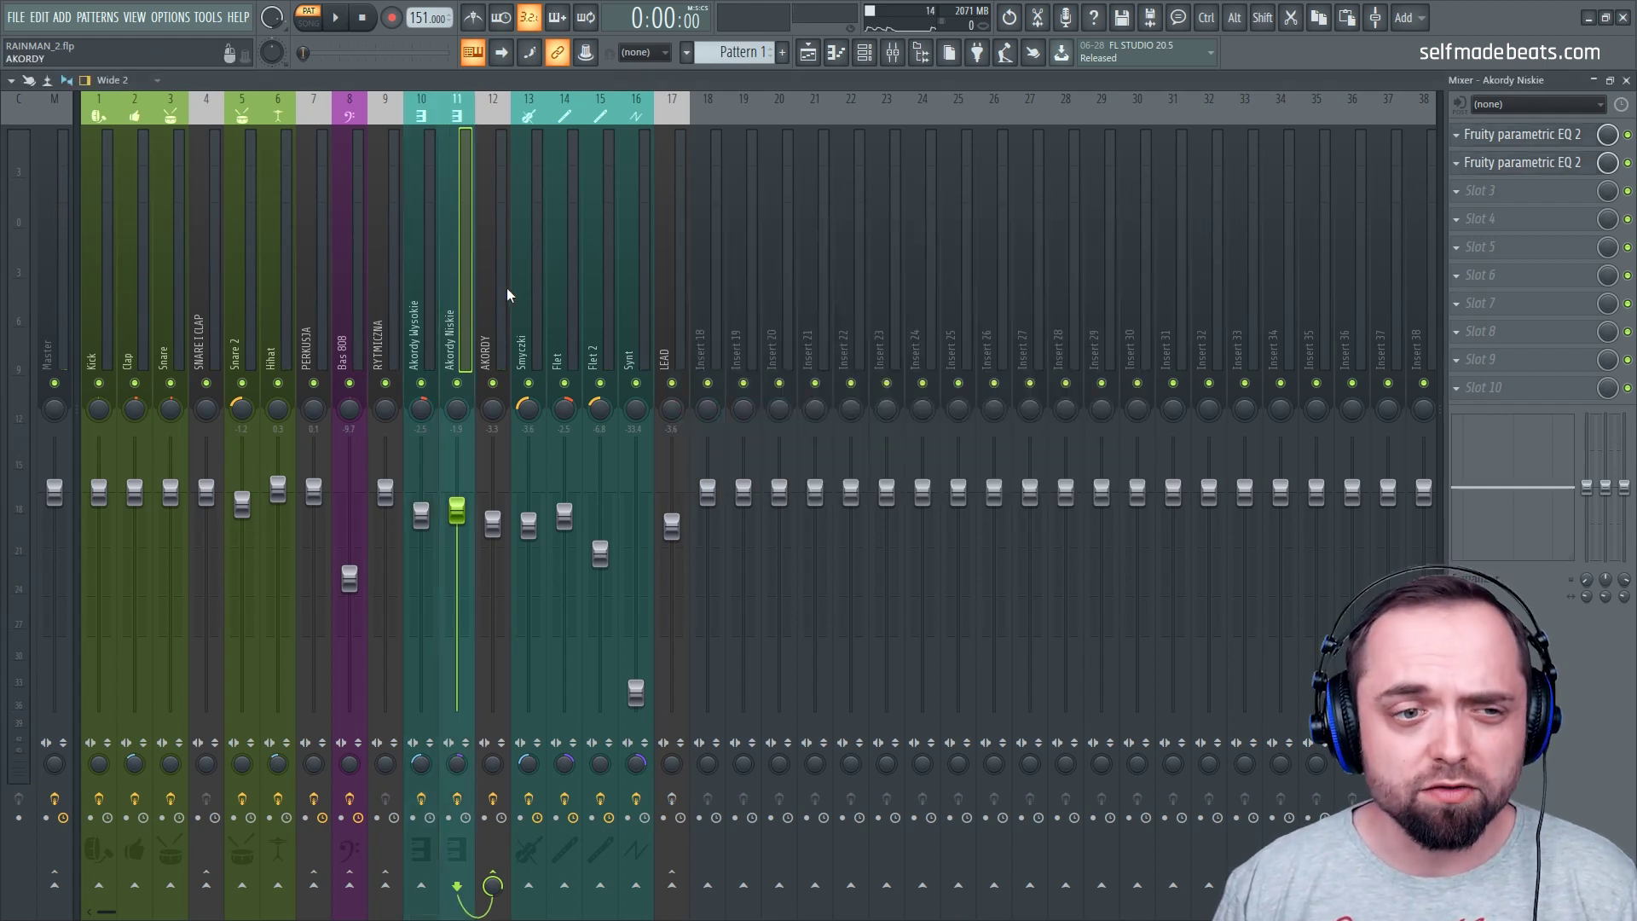
left_click(1521, 134)
left_click_drag(302, 288, 832, 283)
left_click(1192, 283)
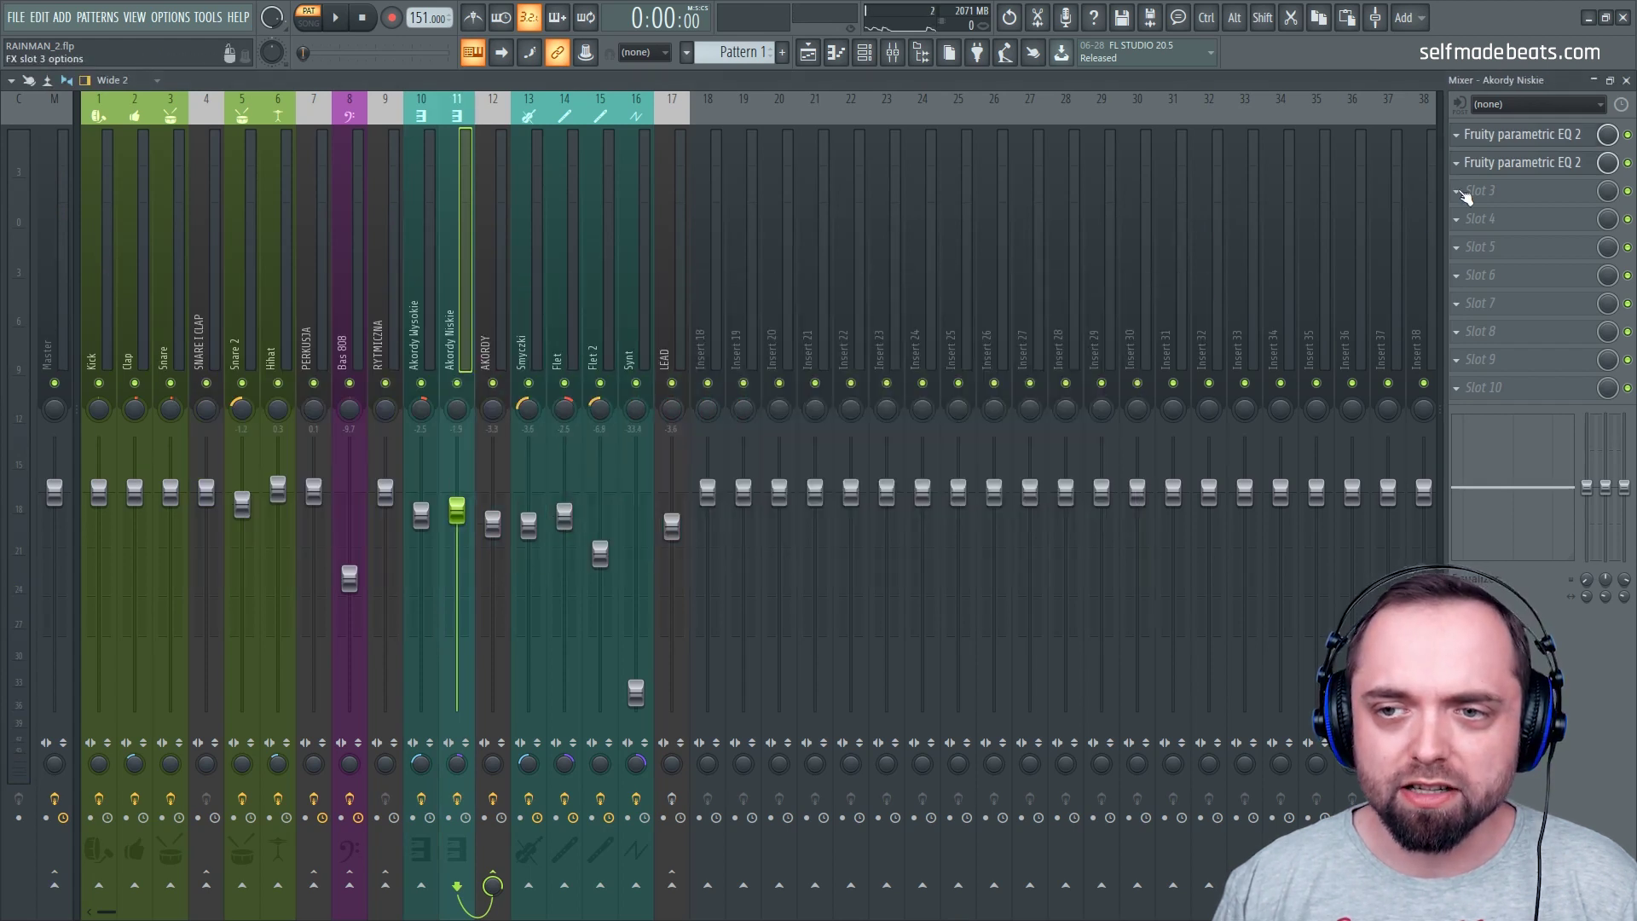
left_click(1521, 162)
left_click_drag(426, 315, 929, 312)
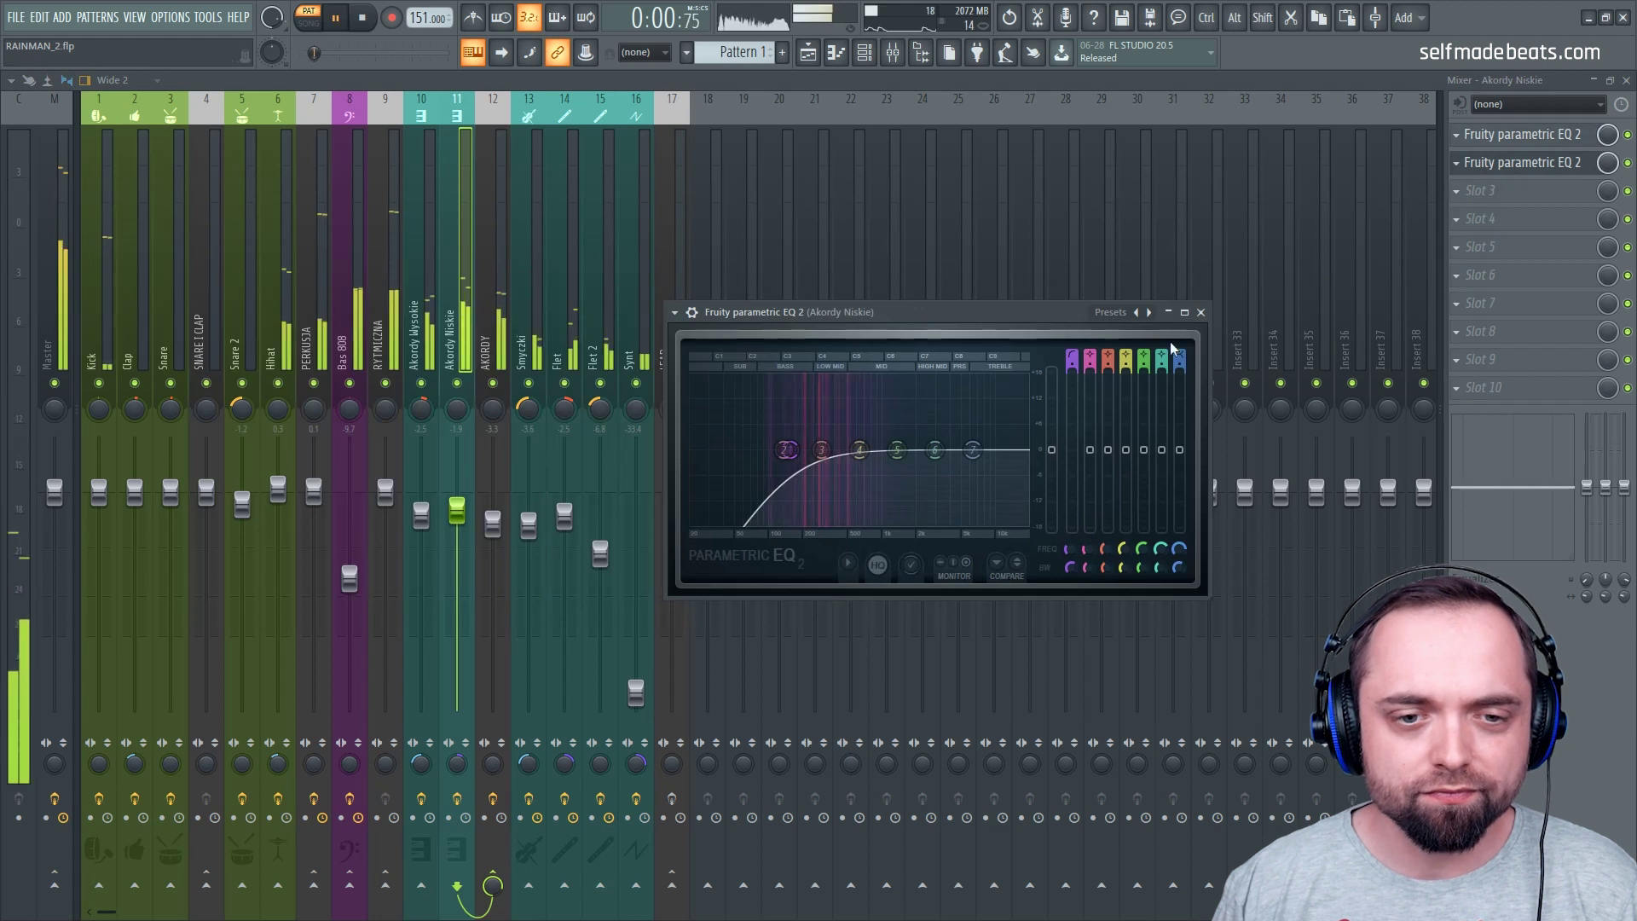
left_click(1200, 312)
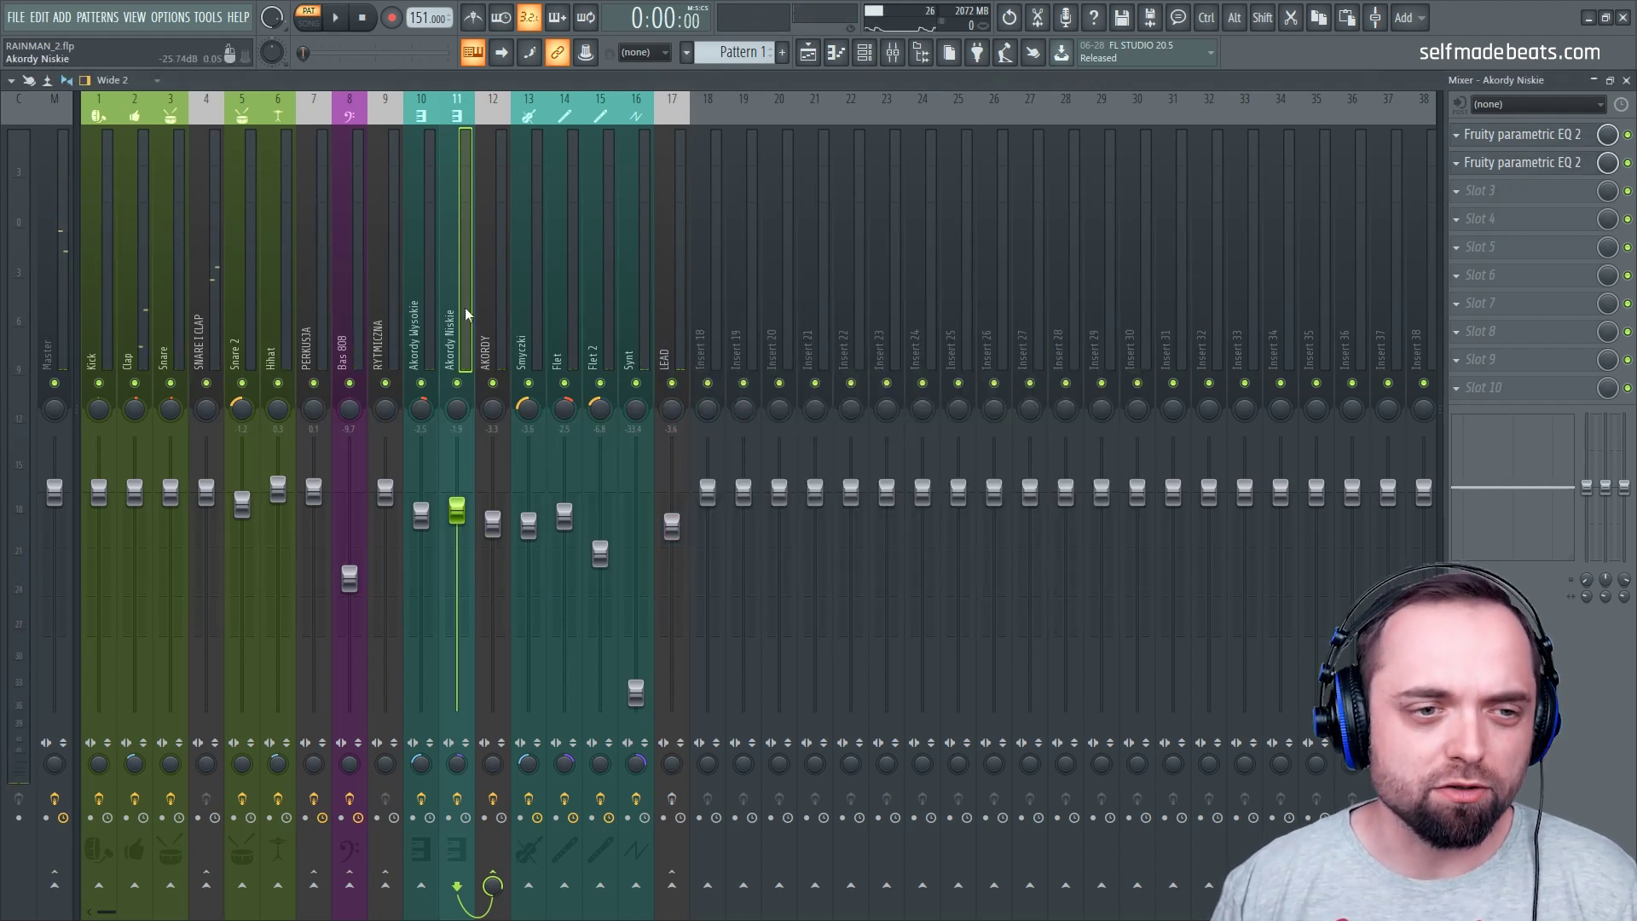
Compare the effects on the two chord tracks and the AKORDY bus, and examine the bus's Fruity Chorus settings and mix level
left_click(493, 278)
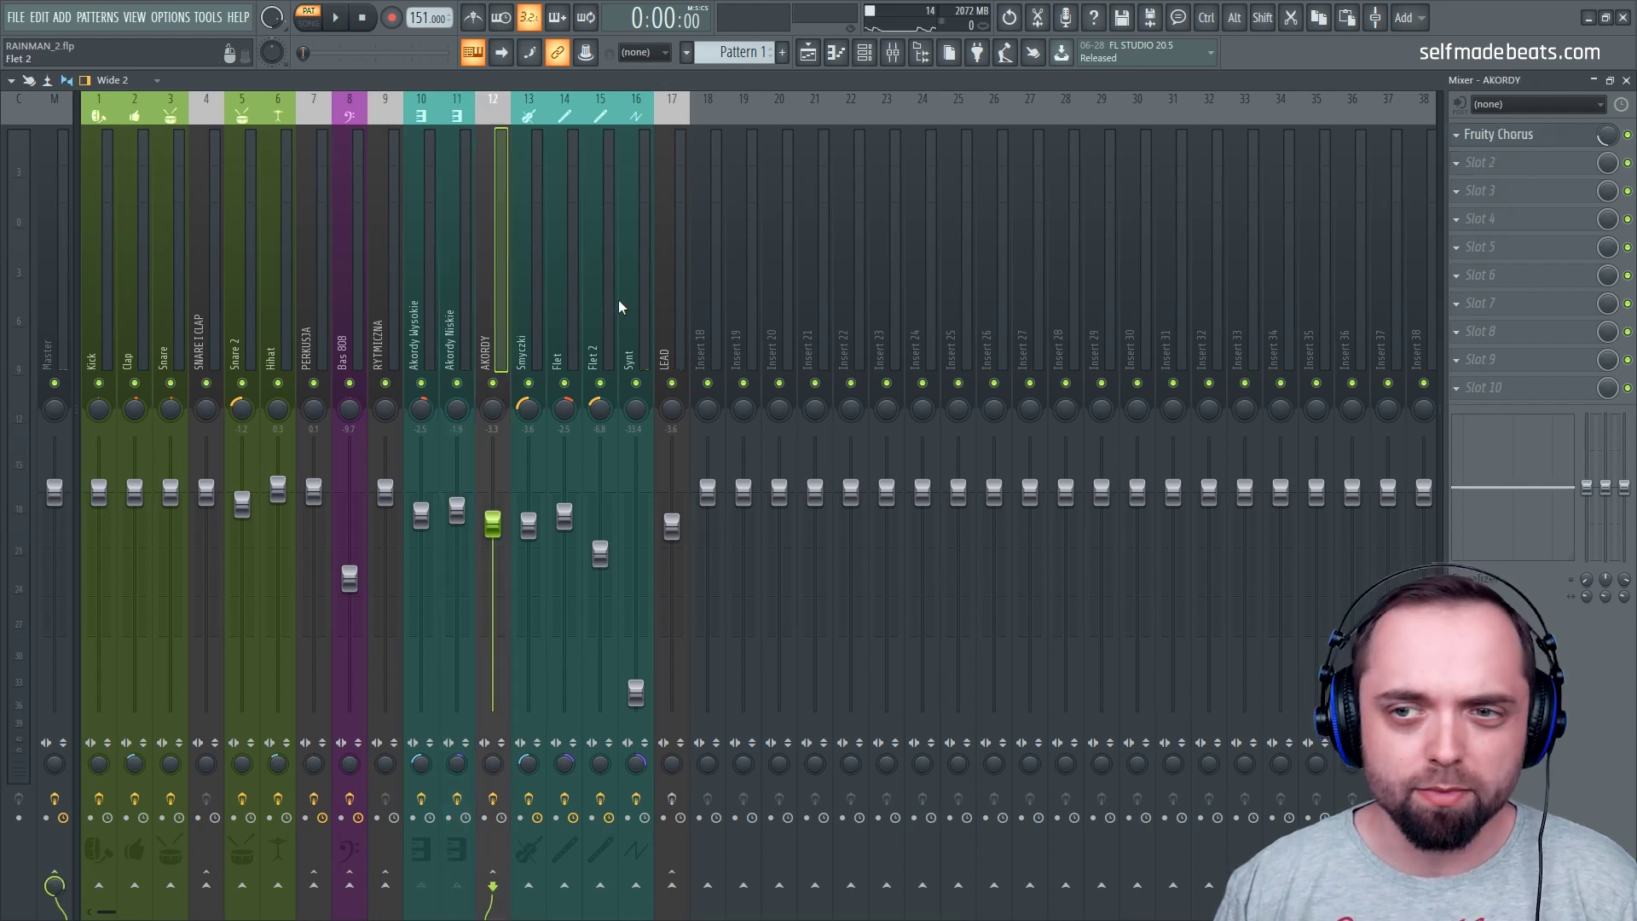
left_click(421, 290)
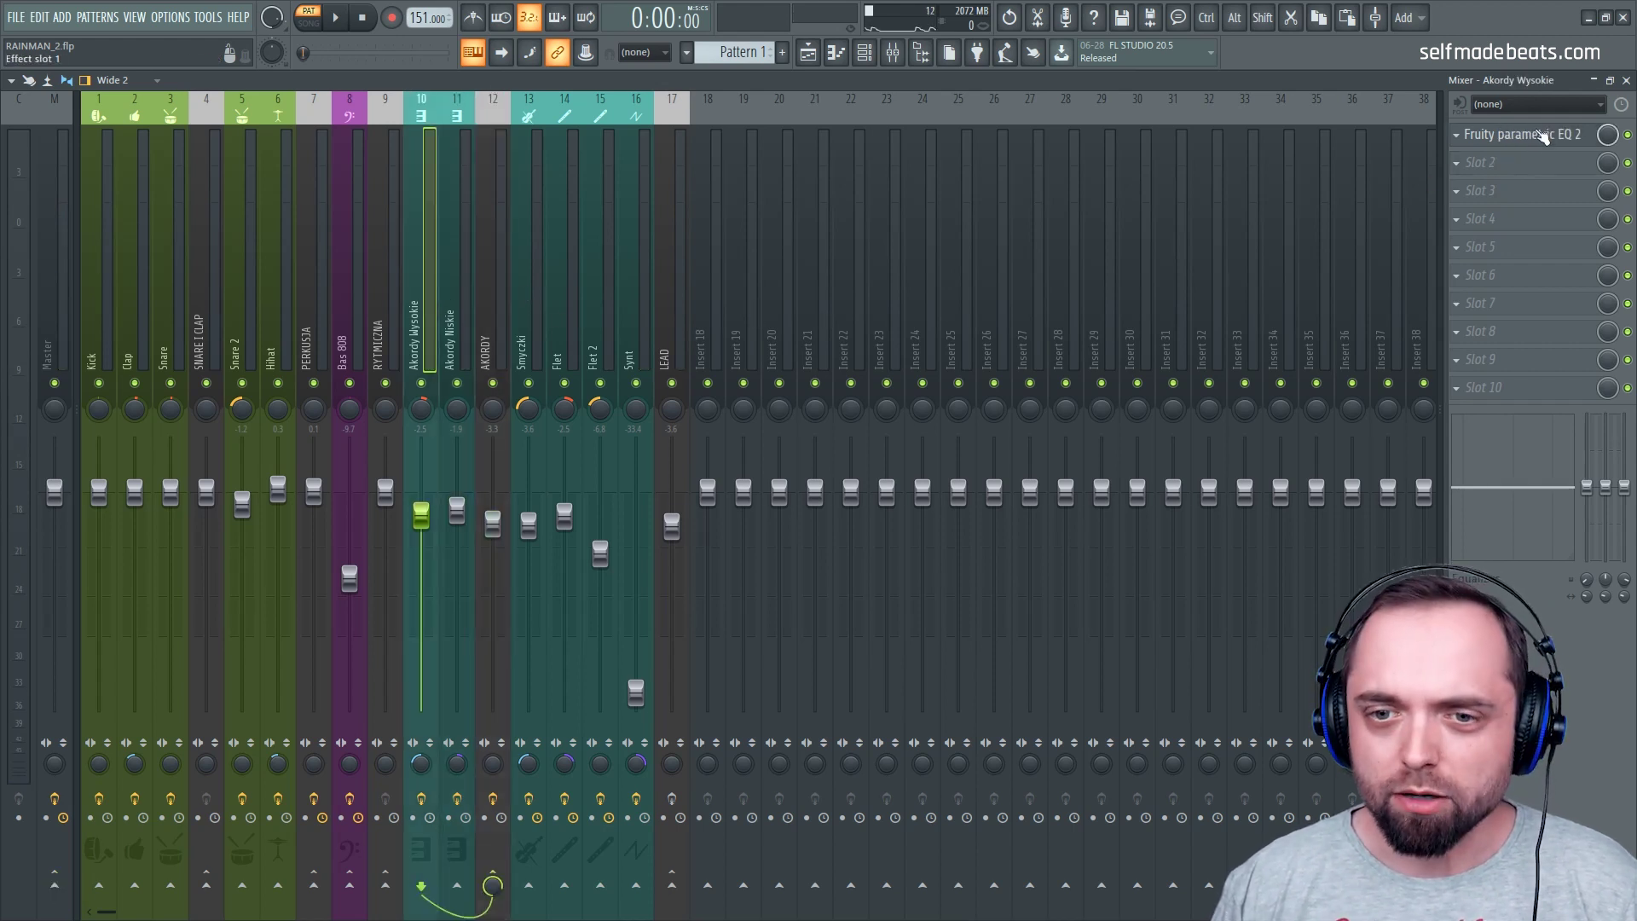
left_click(460, 329)
left_click(496, 326)
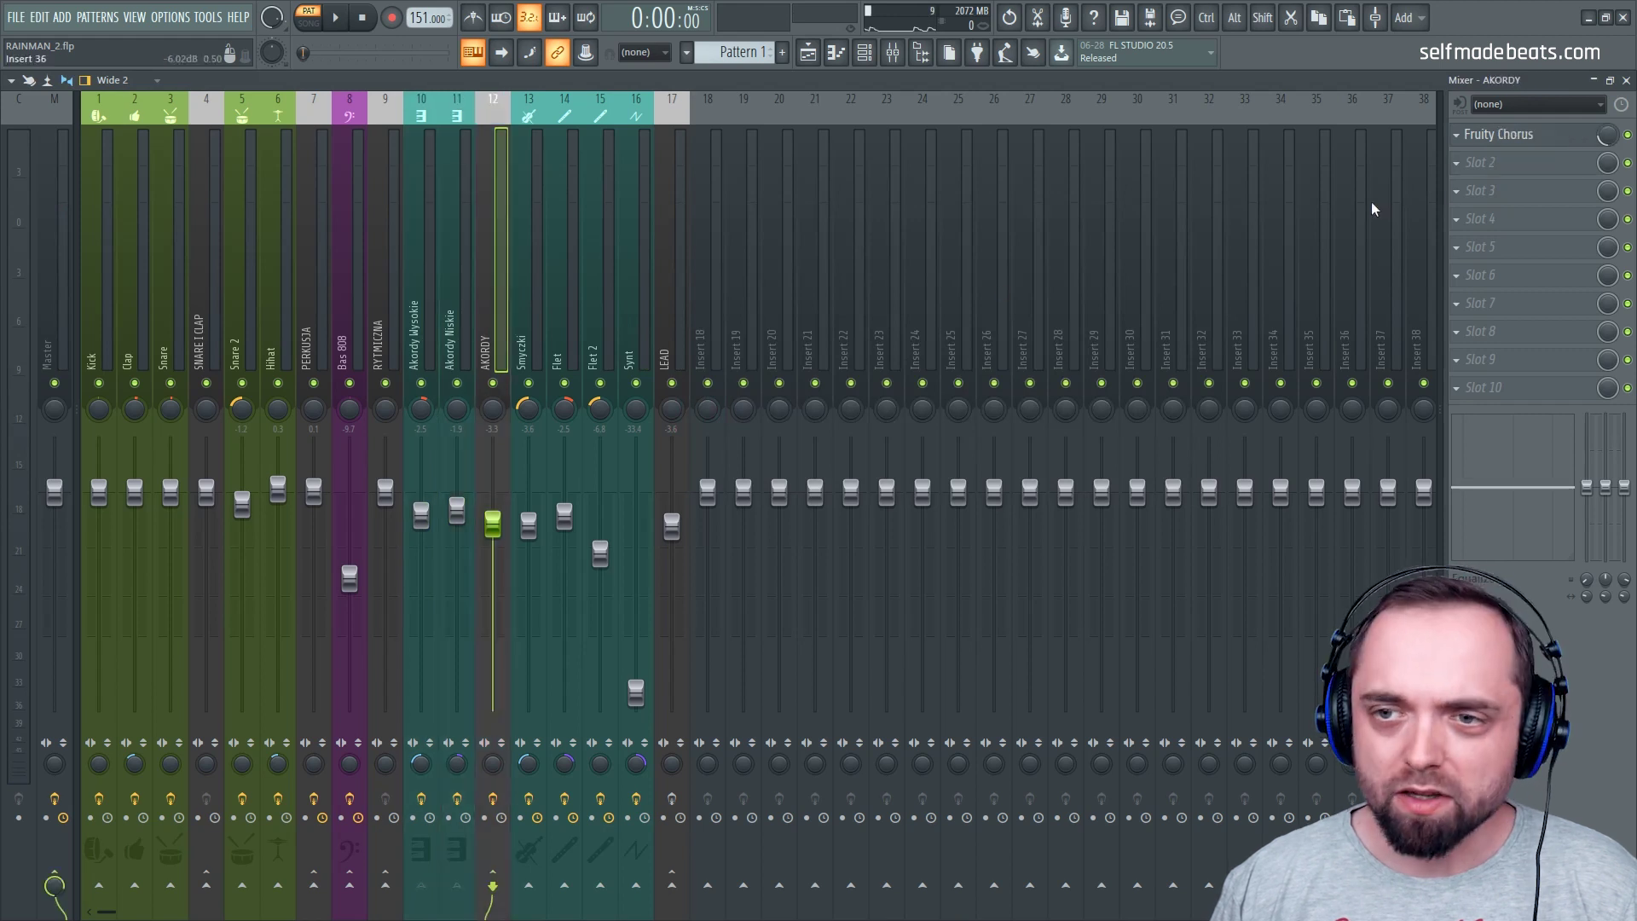
left_click(1516, 136)
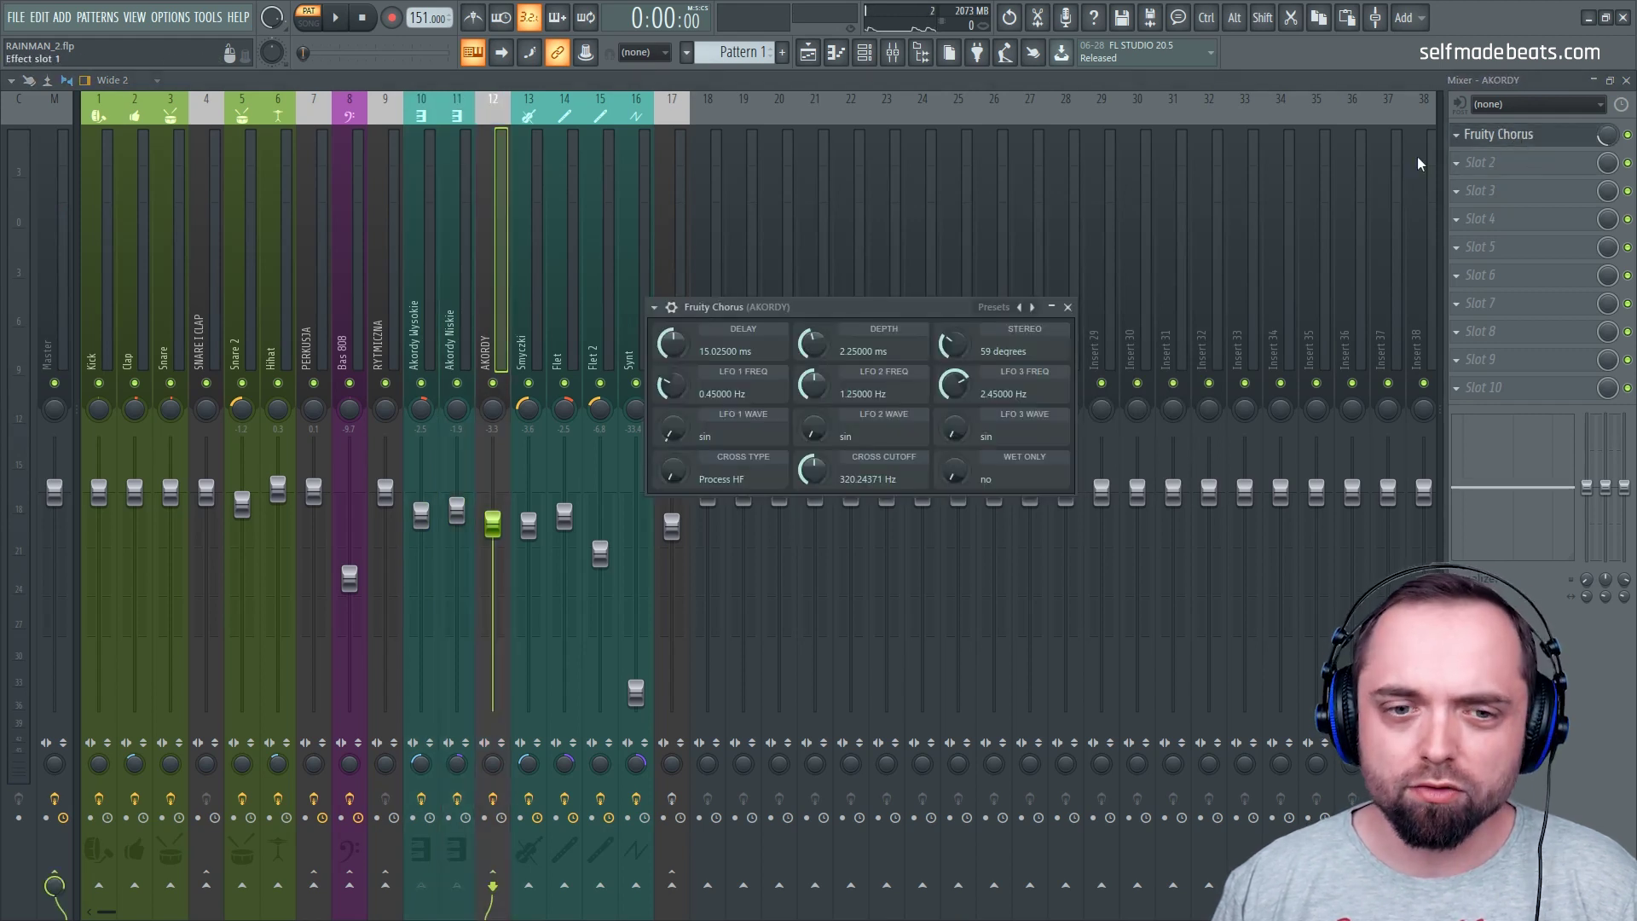
left_click_drag(806, 307, 866, 304)
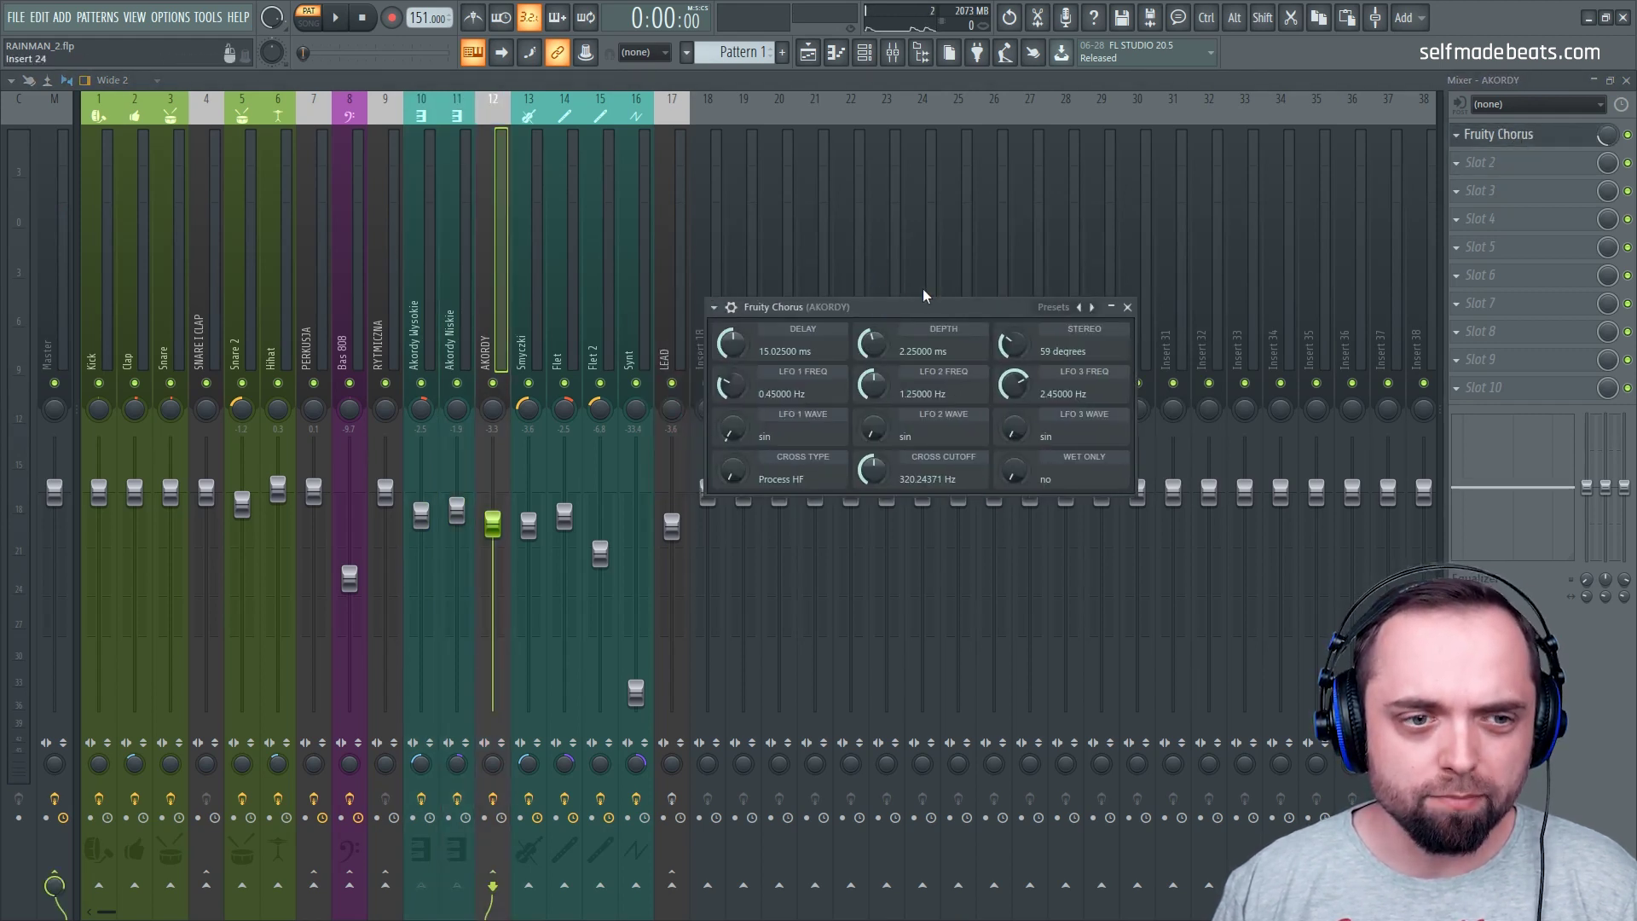
left_click_drag(1607, 134, 1607, 136)
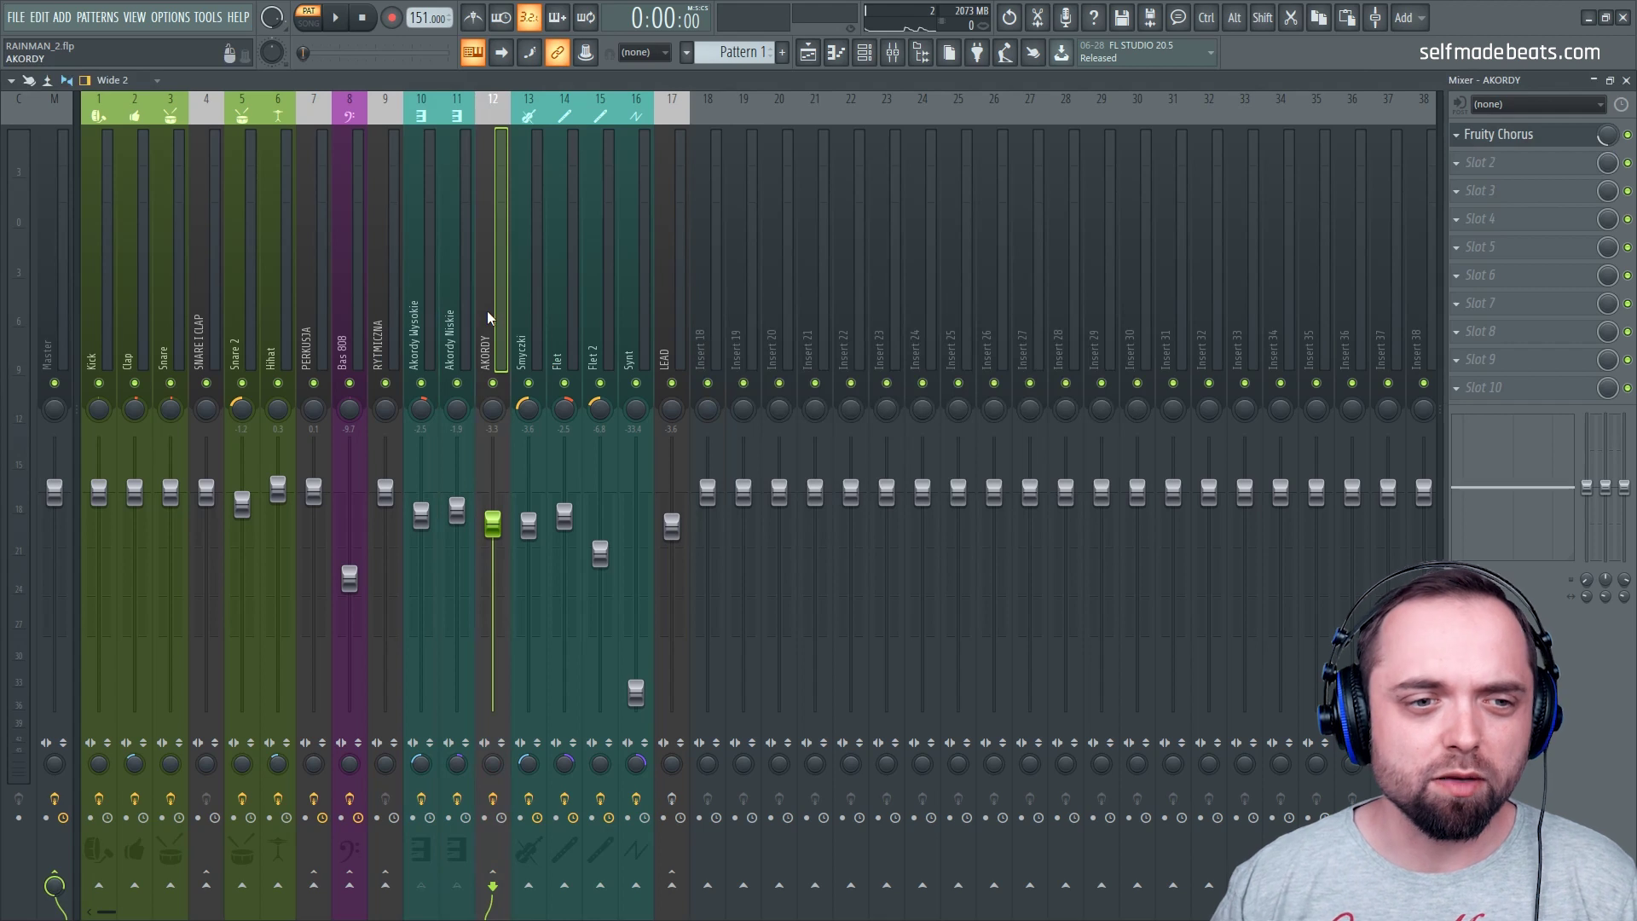
Examine the Fruity parametric EQ 2 curve on the Smyczki track and close the plugin
left_click(540, 321)
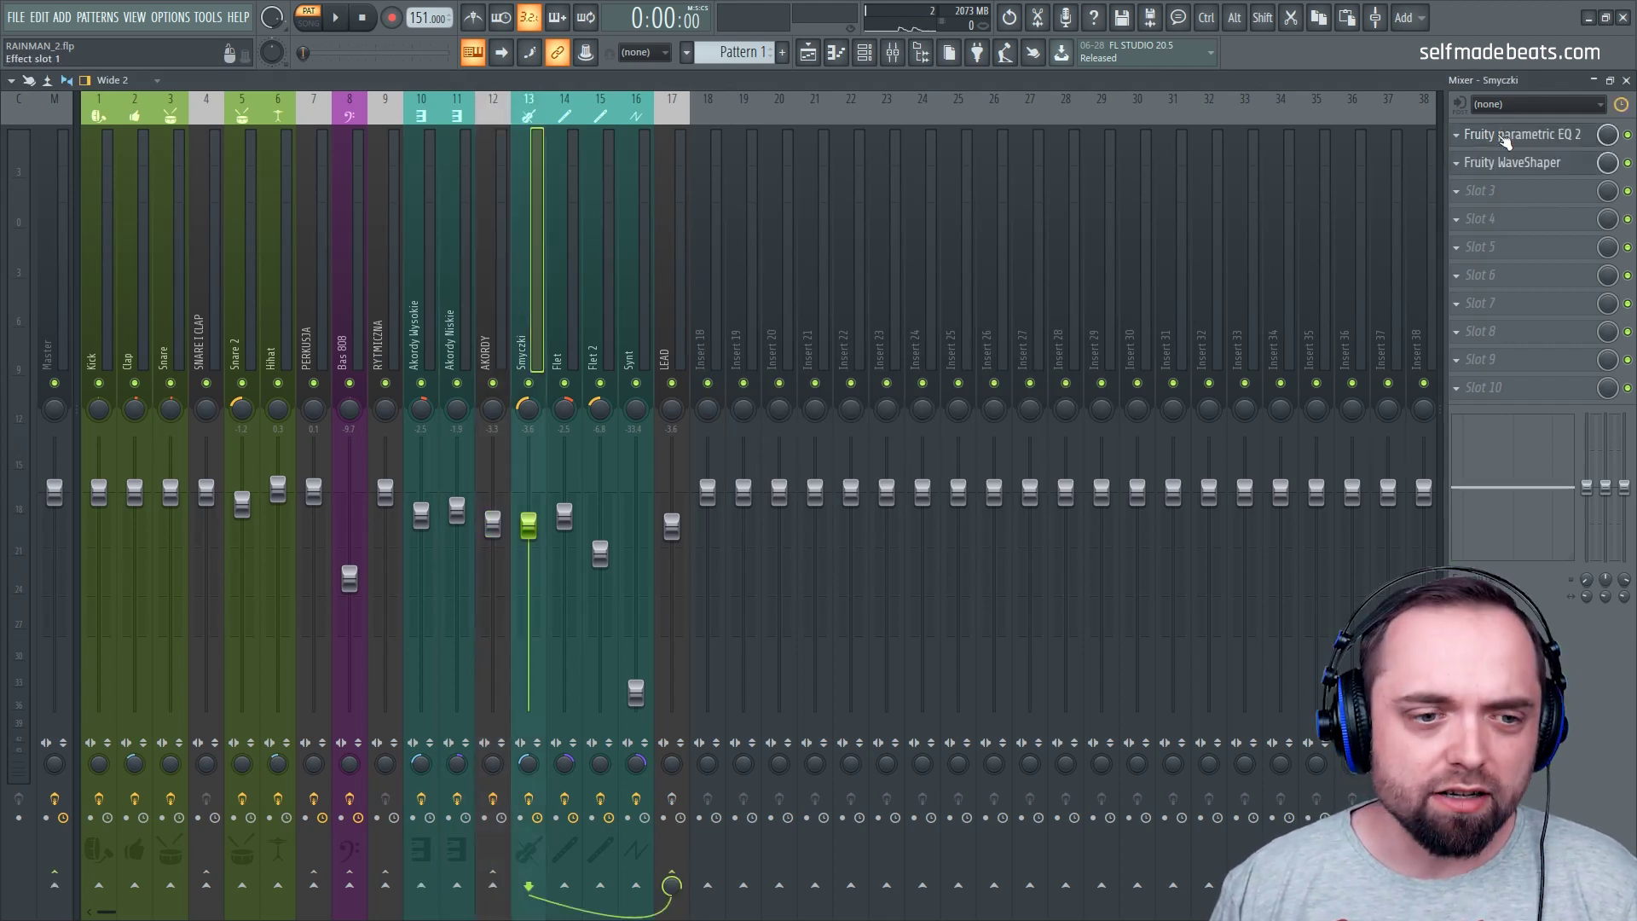
left_click(1504, 137)
left_click_drag(903, 177, 915, 211)
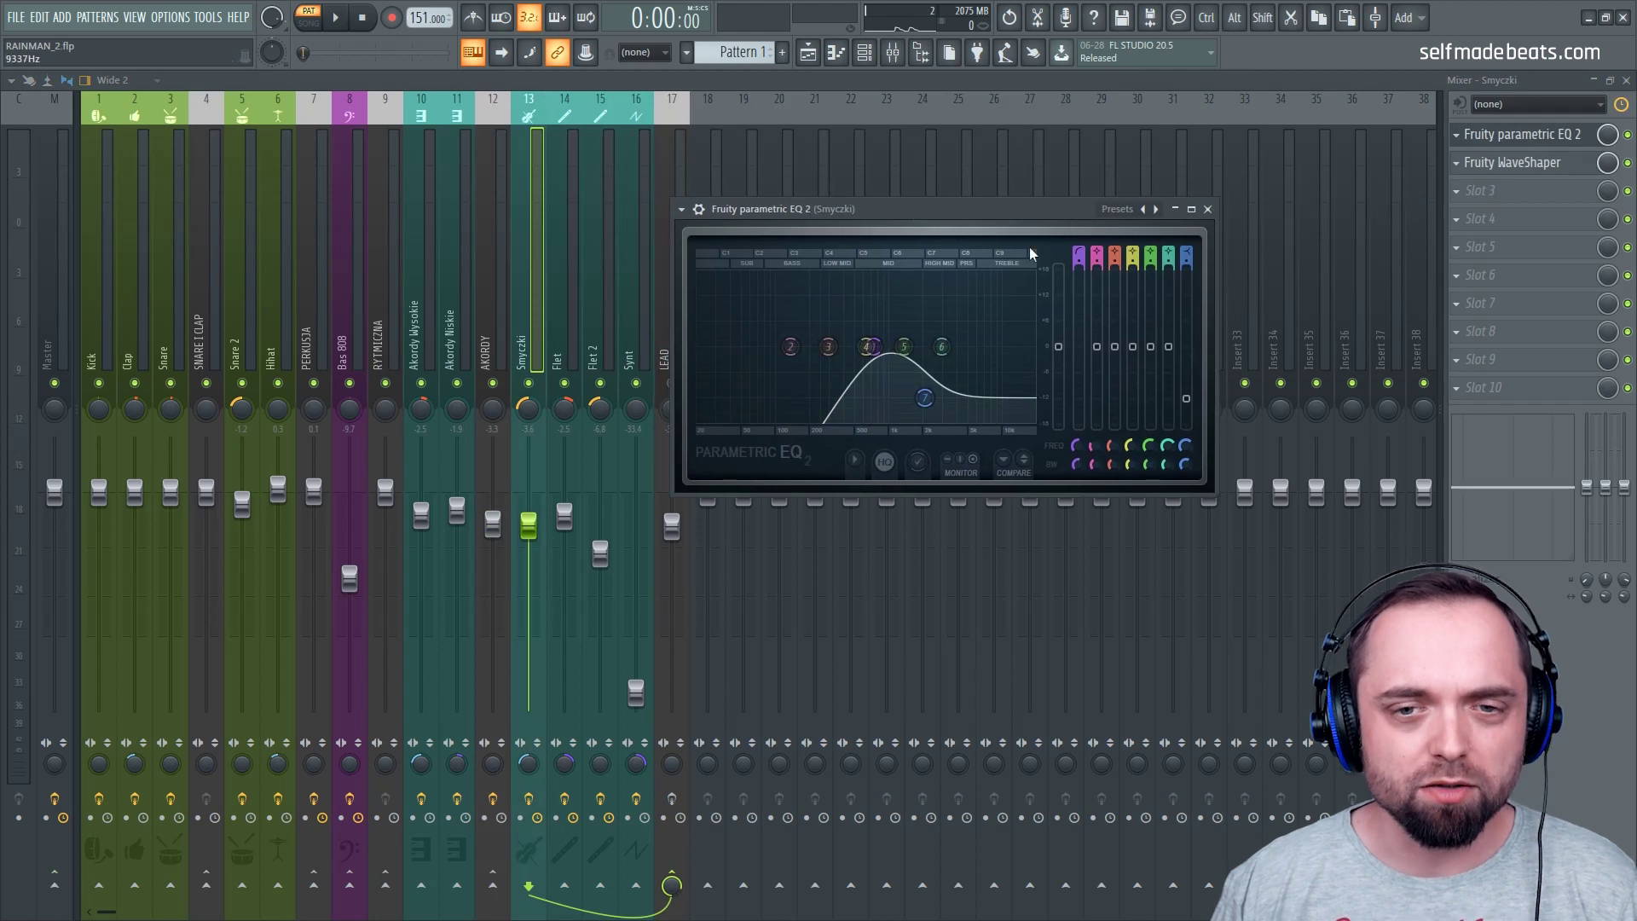
left_click(1207, 209)
Examine the Fruity WaveShaper curve on the Smyczki track during playback and close the plugin
left_click(1521, 168)
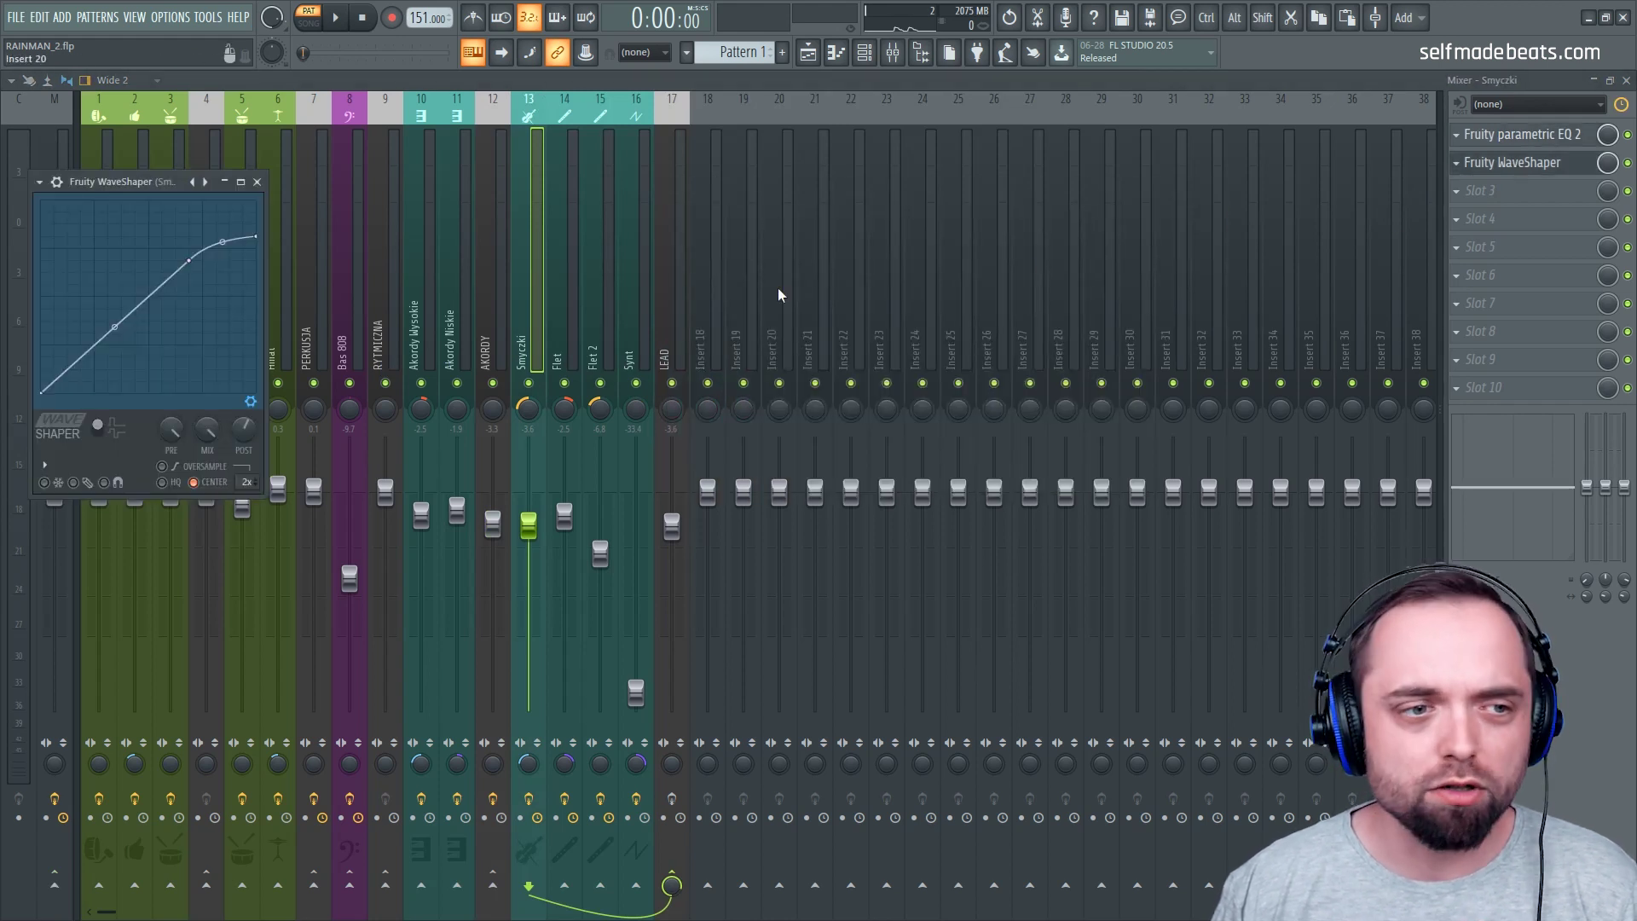
left_click_drag(142, 186, 876, 314)
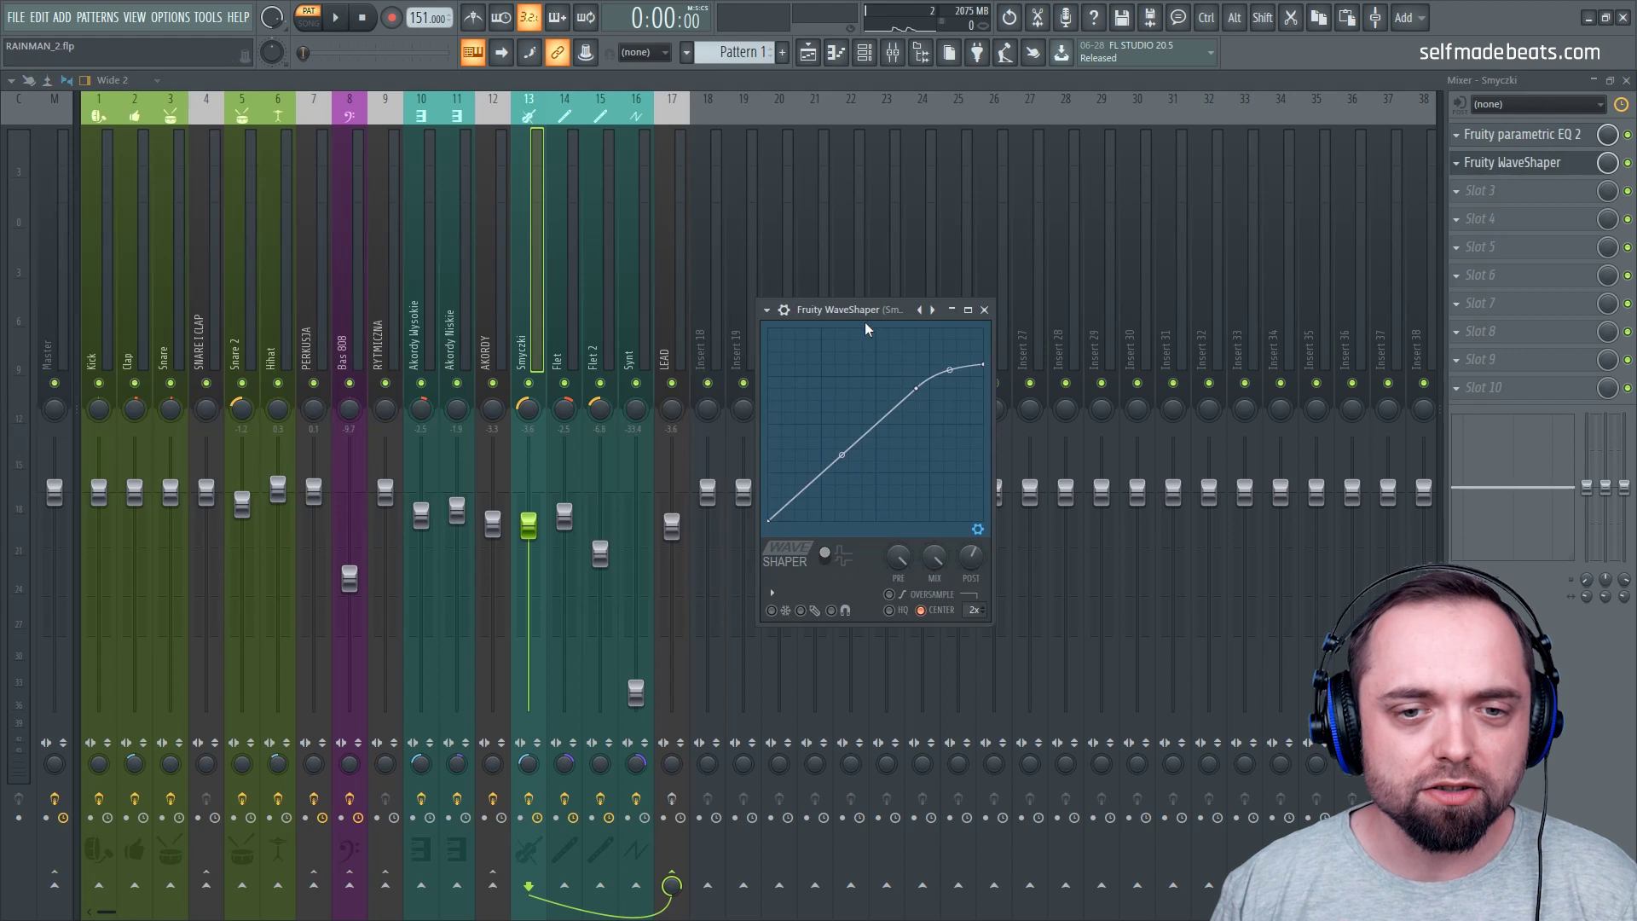
key("space")
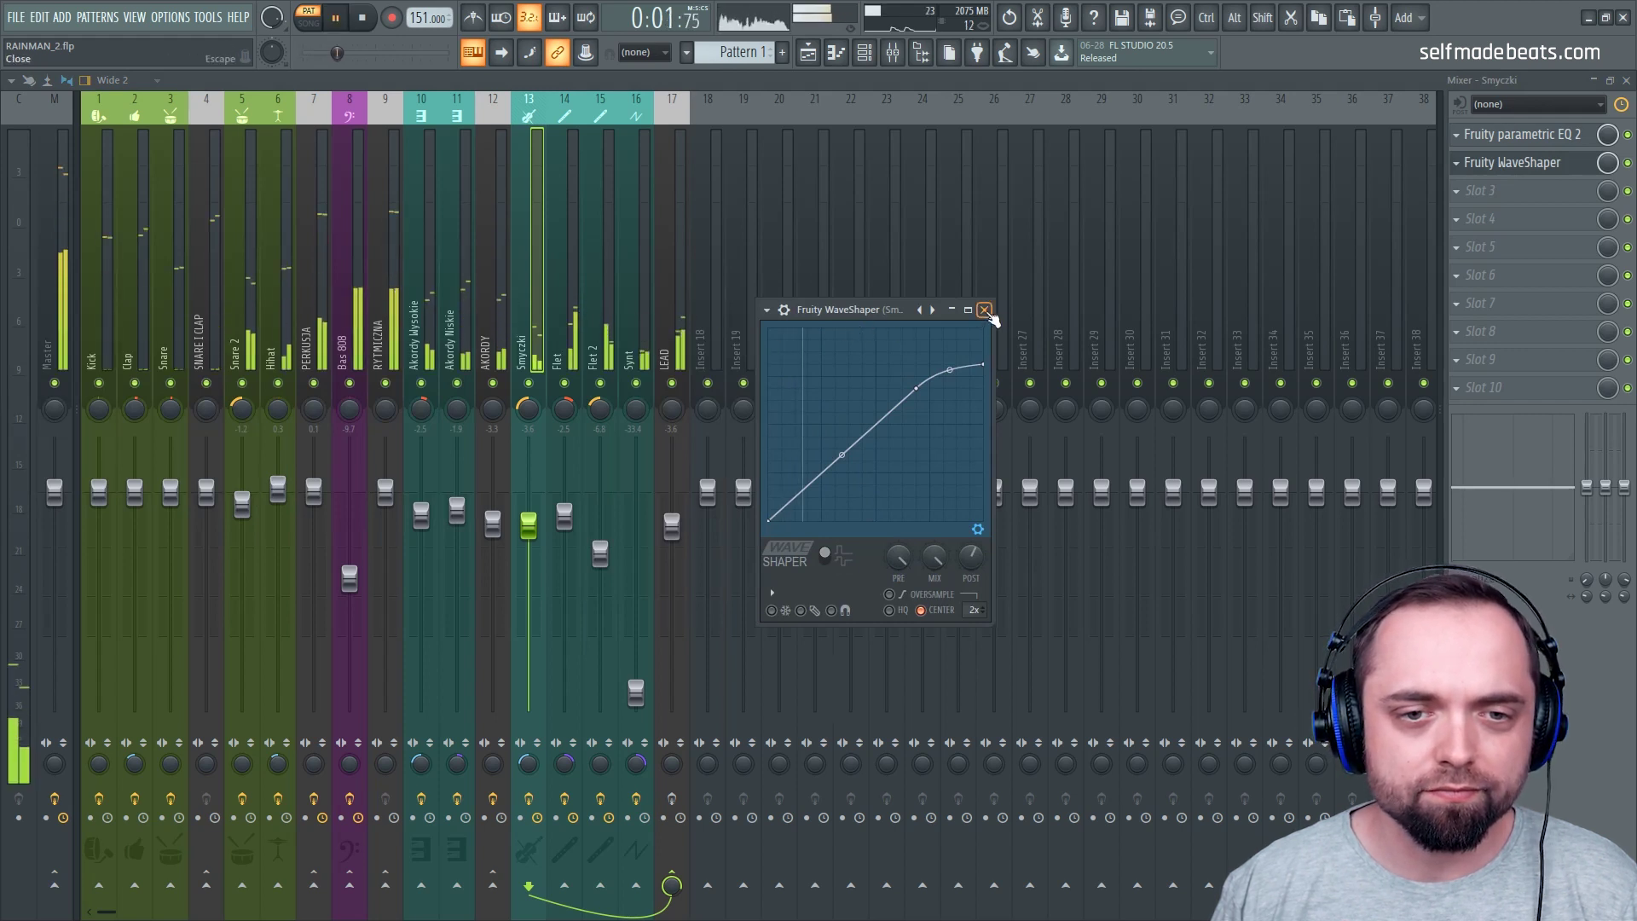
left_click(984, 310)
Examine the Fruity parametric EQ 2 curve on the Flet track with playback stopped, and close the plugin
left_click(566, 320)
key("space")
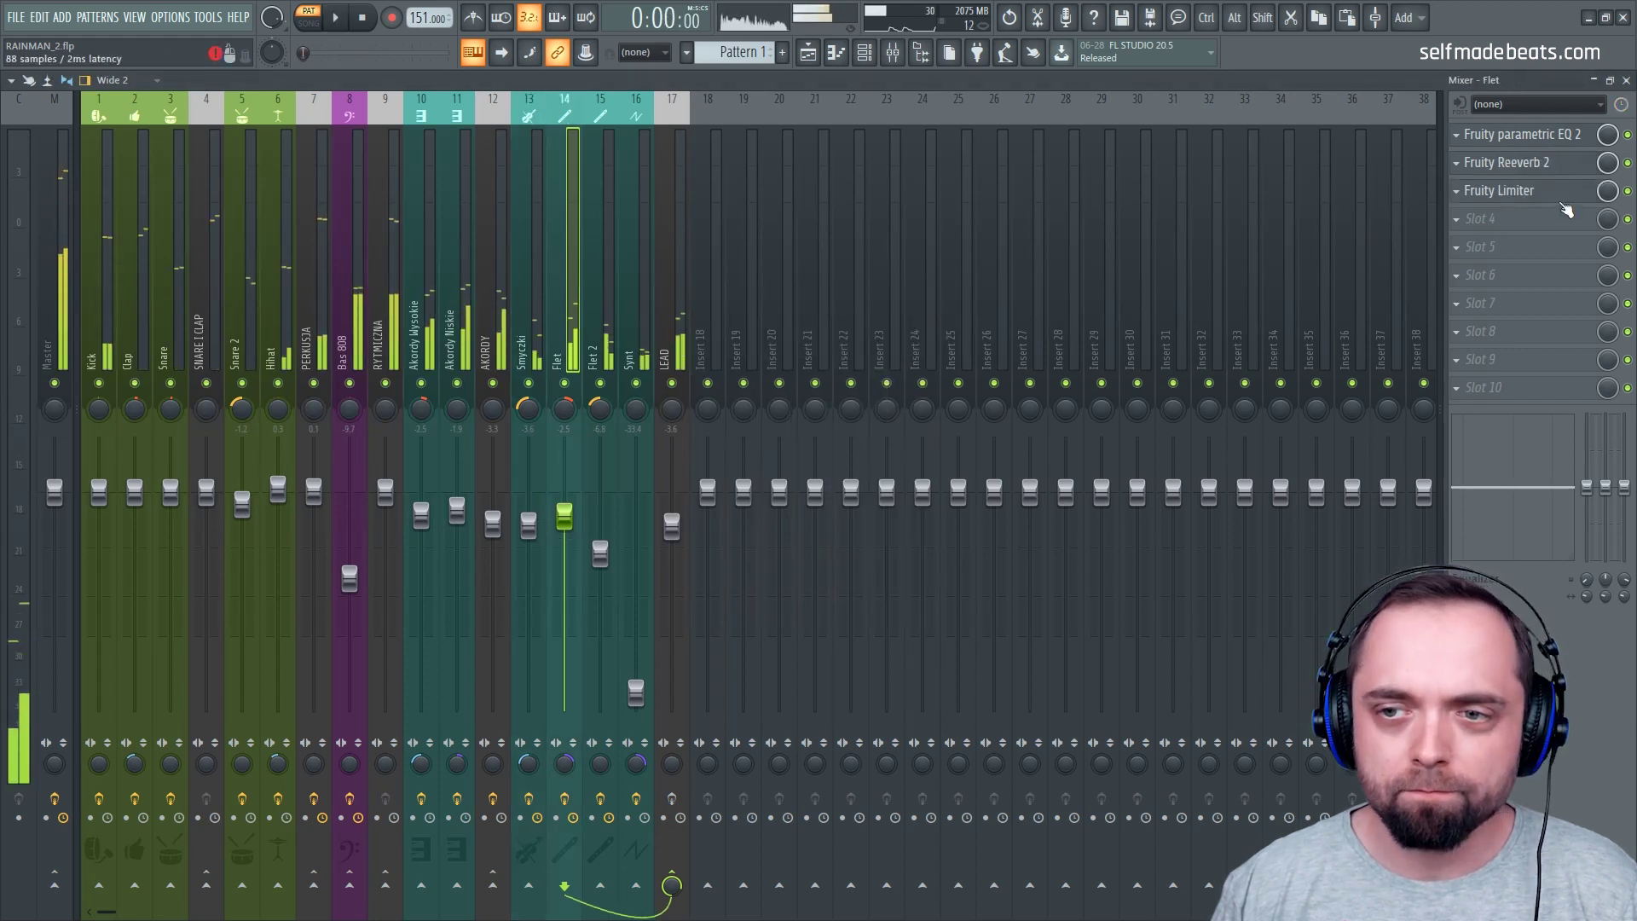
left_click(1524, 136)
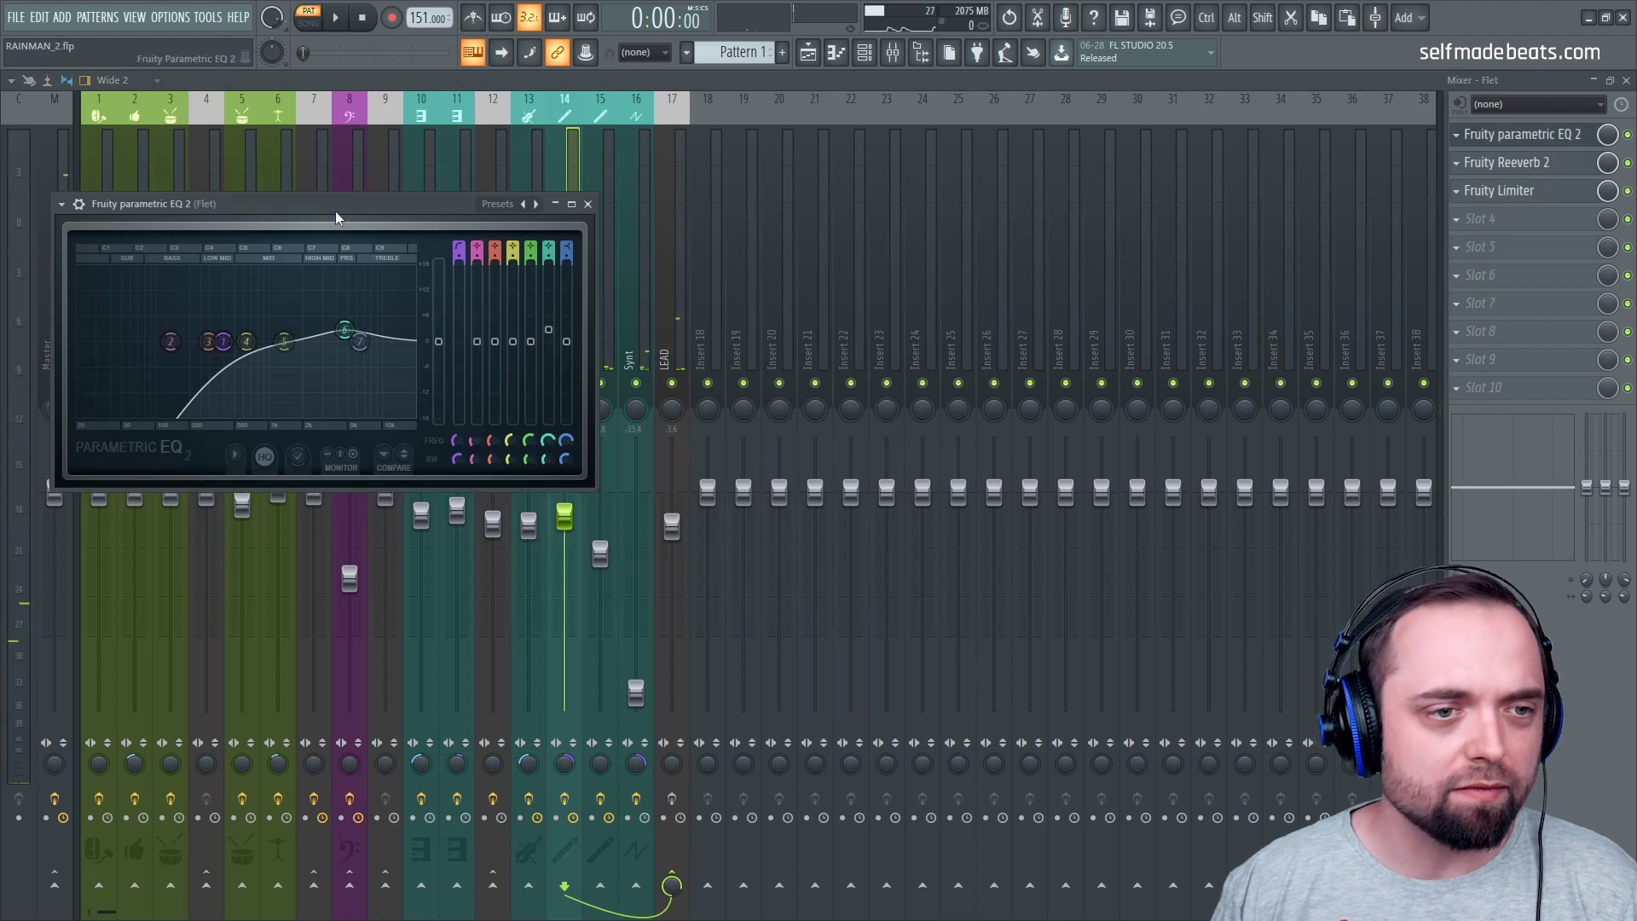
left_click_drag(335, 207, 824, 246)
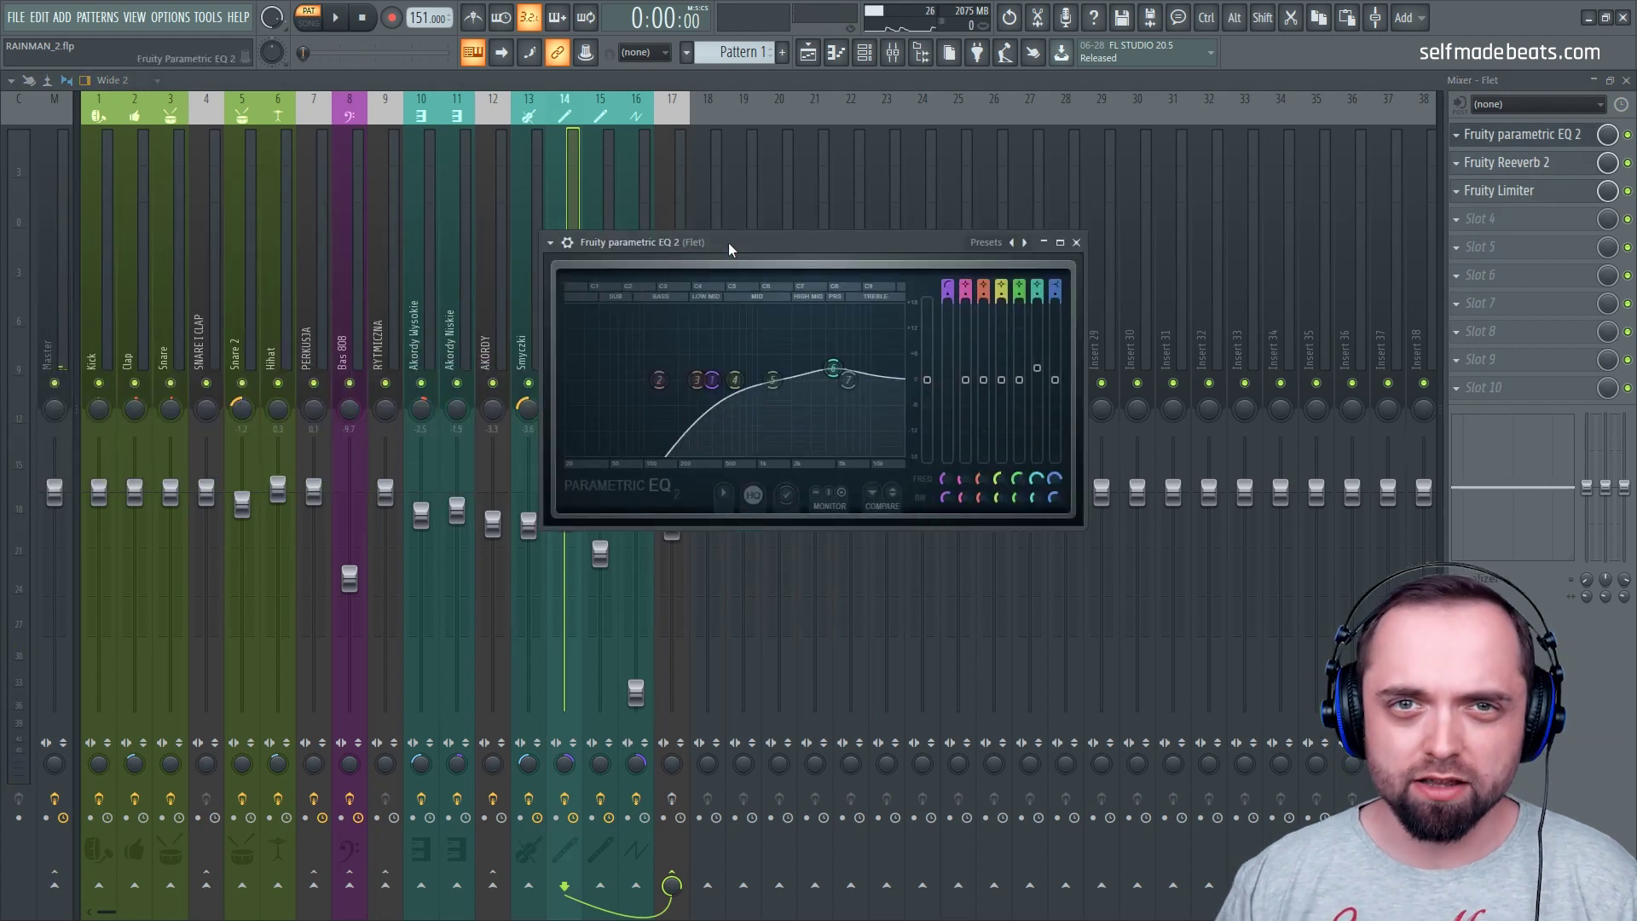
left_click_drag(728, 242, 911, 311)
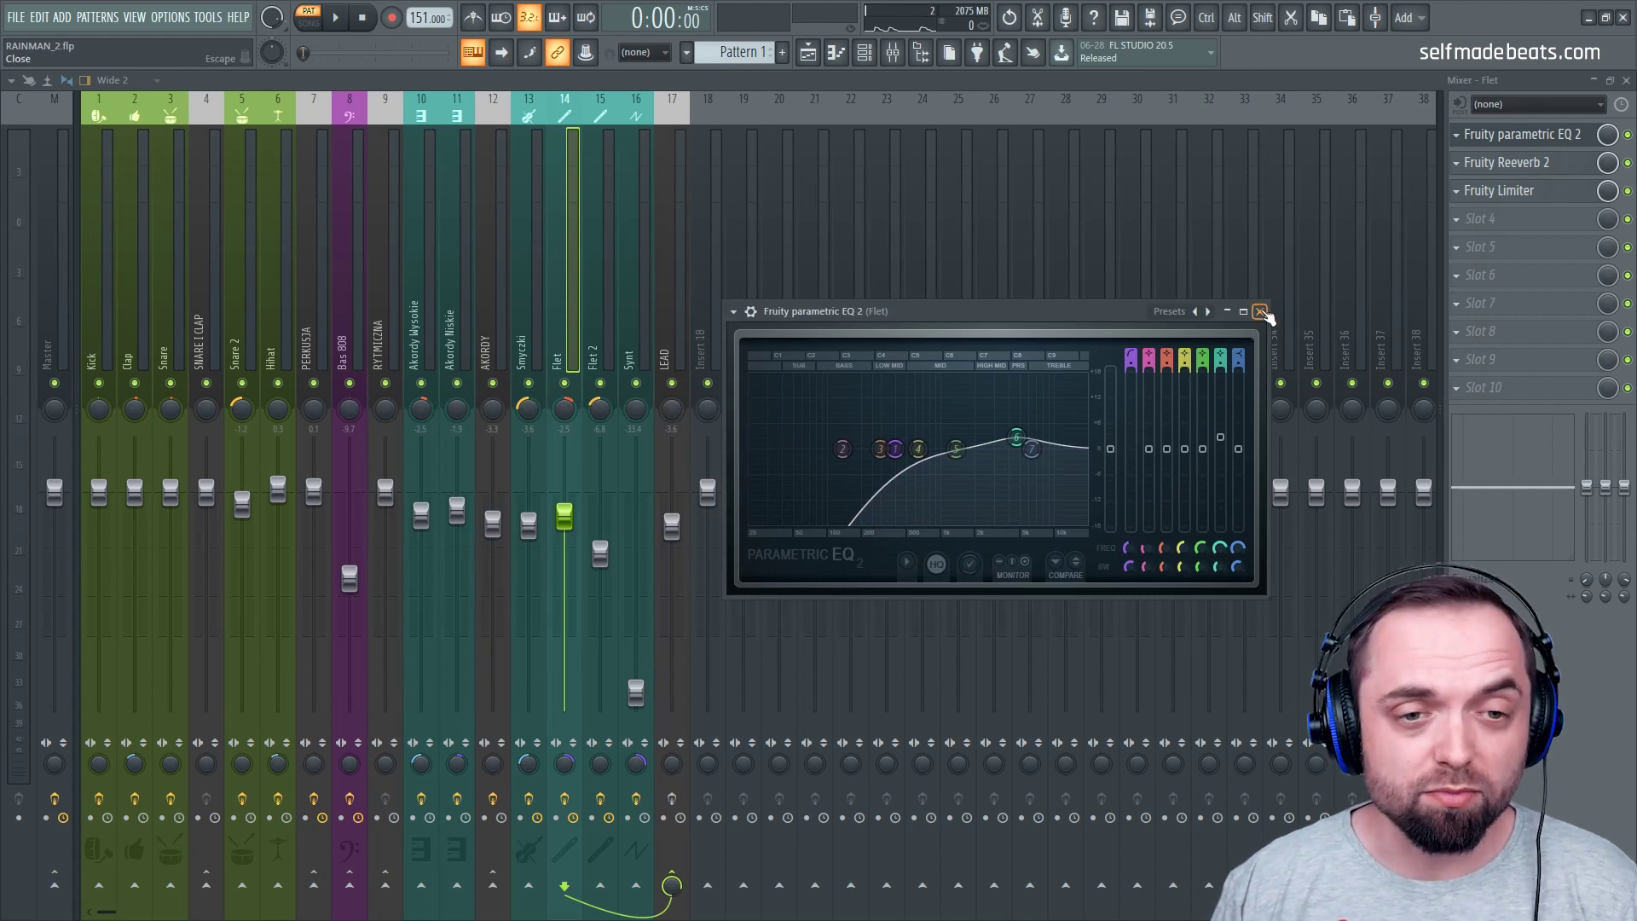
left_click(1260, 312)
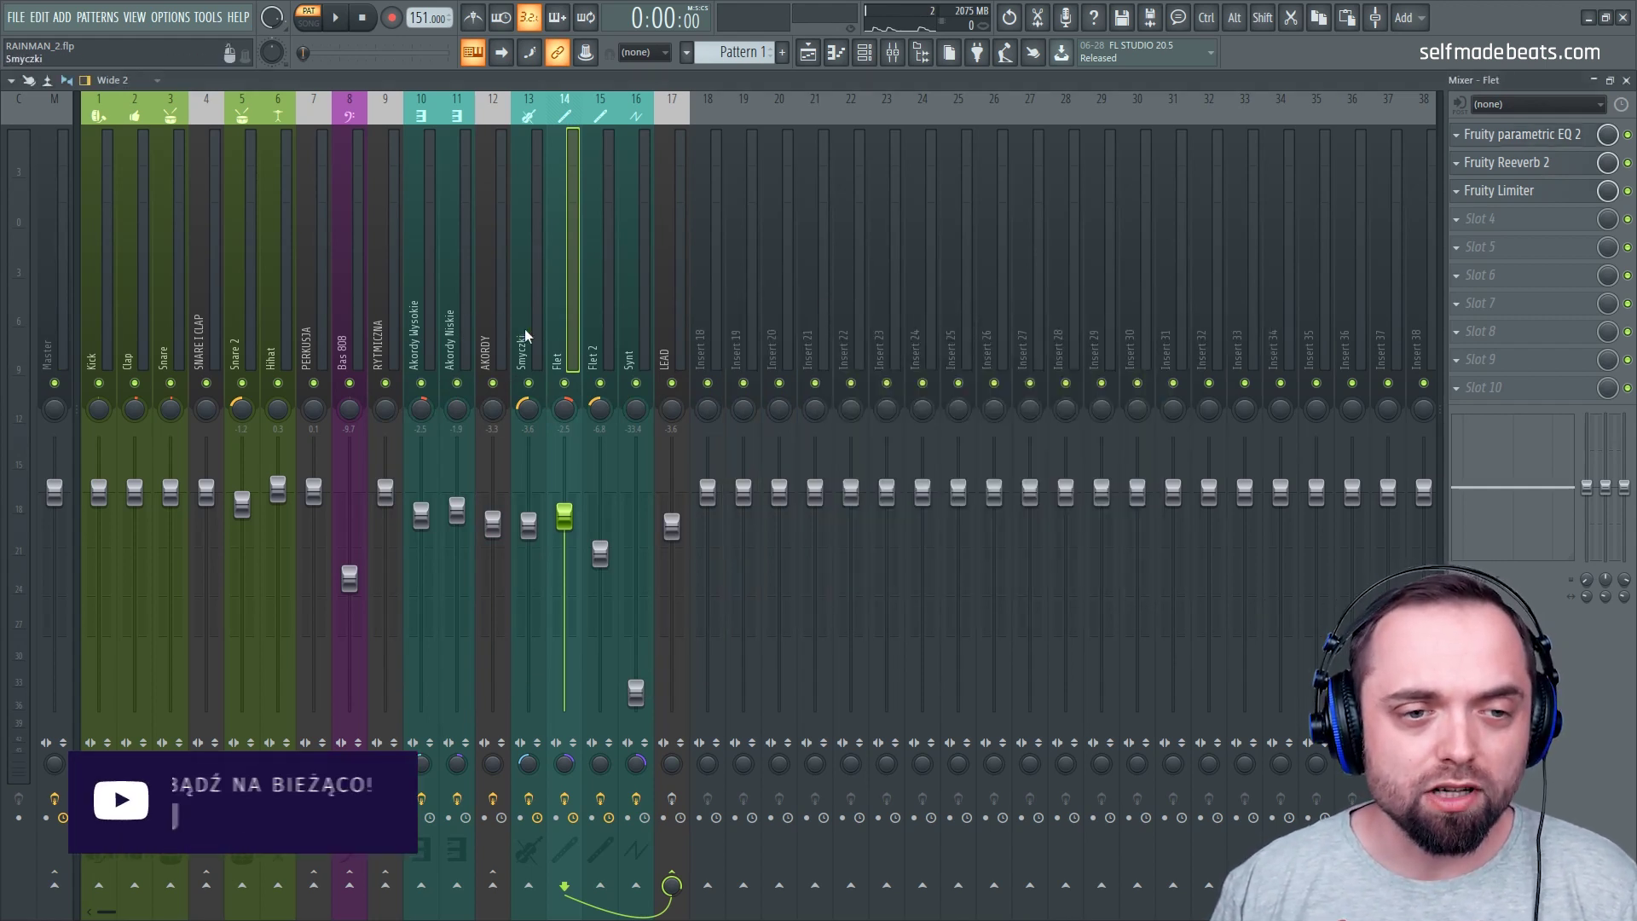
Examine the Fruity parametric EQ 2 curve on the Flet 2 track
left_click(597, 331)
left_click(1501, 138)
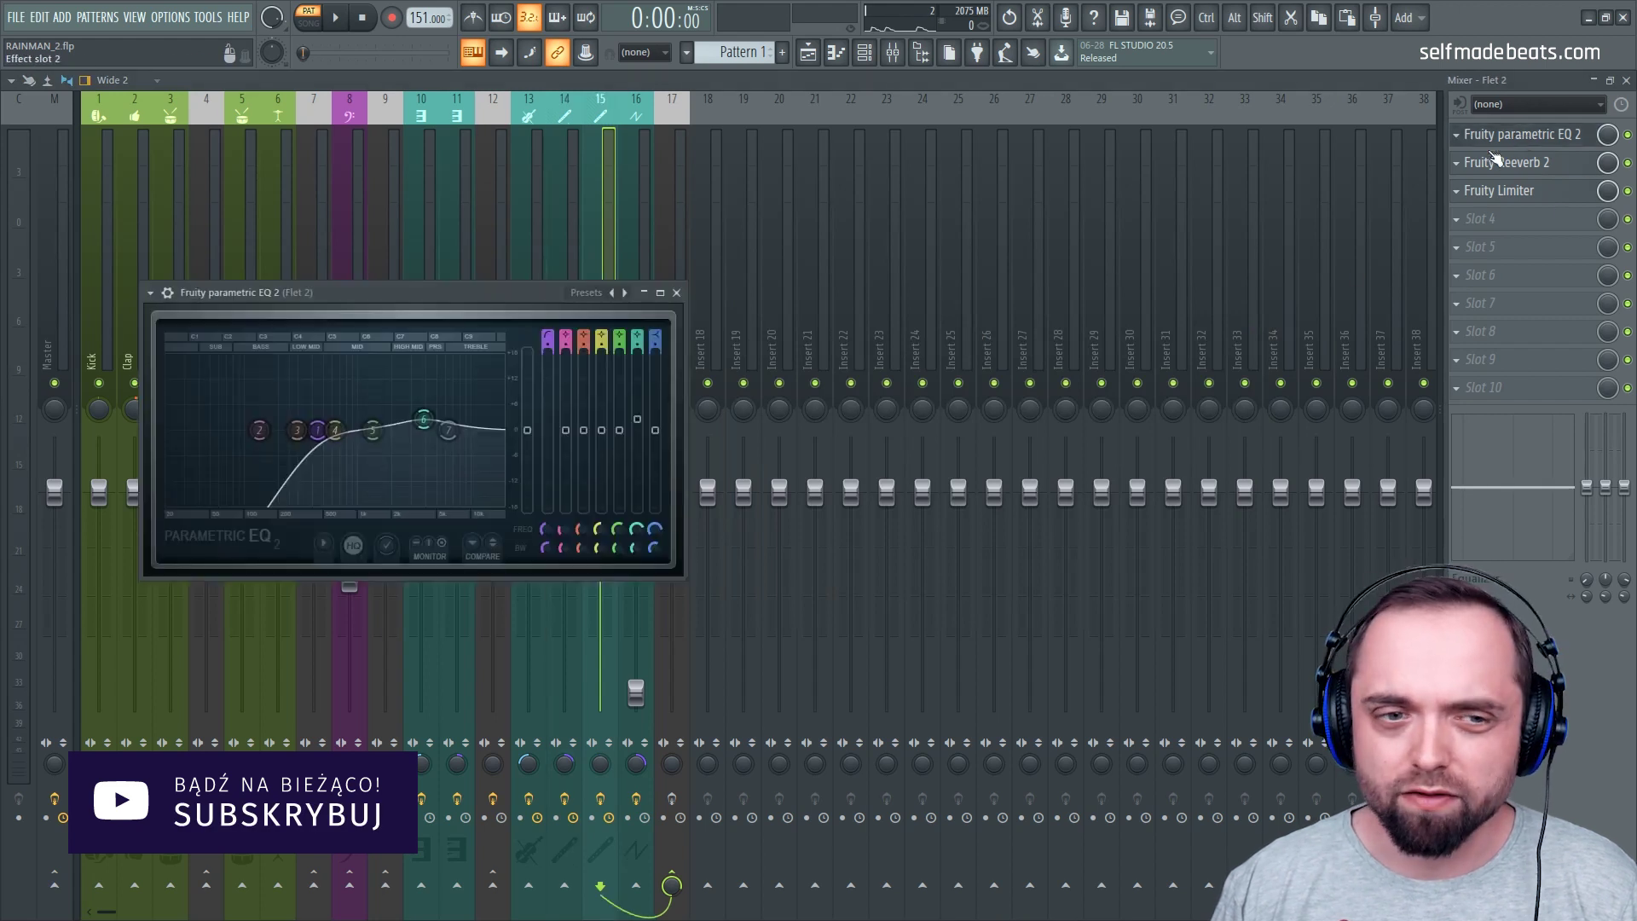
left_click_drag(445, 298, 960, 253)
Examine the Fruity Reeverb 2 settings on the Flet track while briefly playing the beat, and close the plugin
left_click(566, 318)
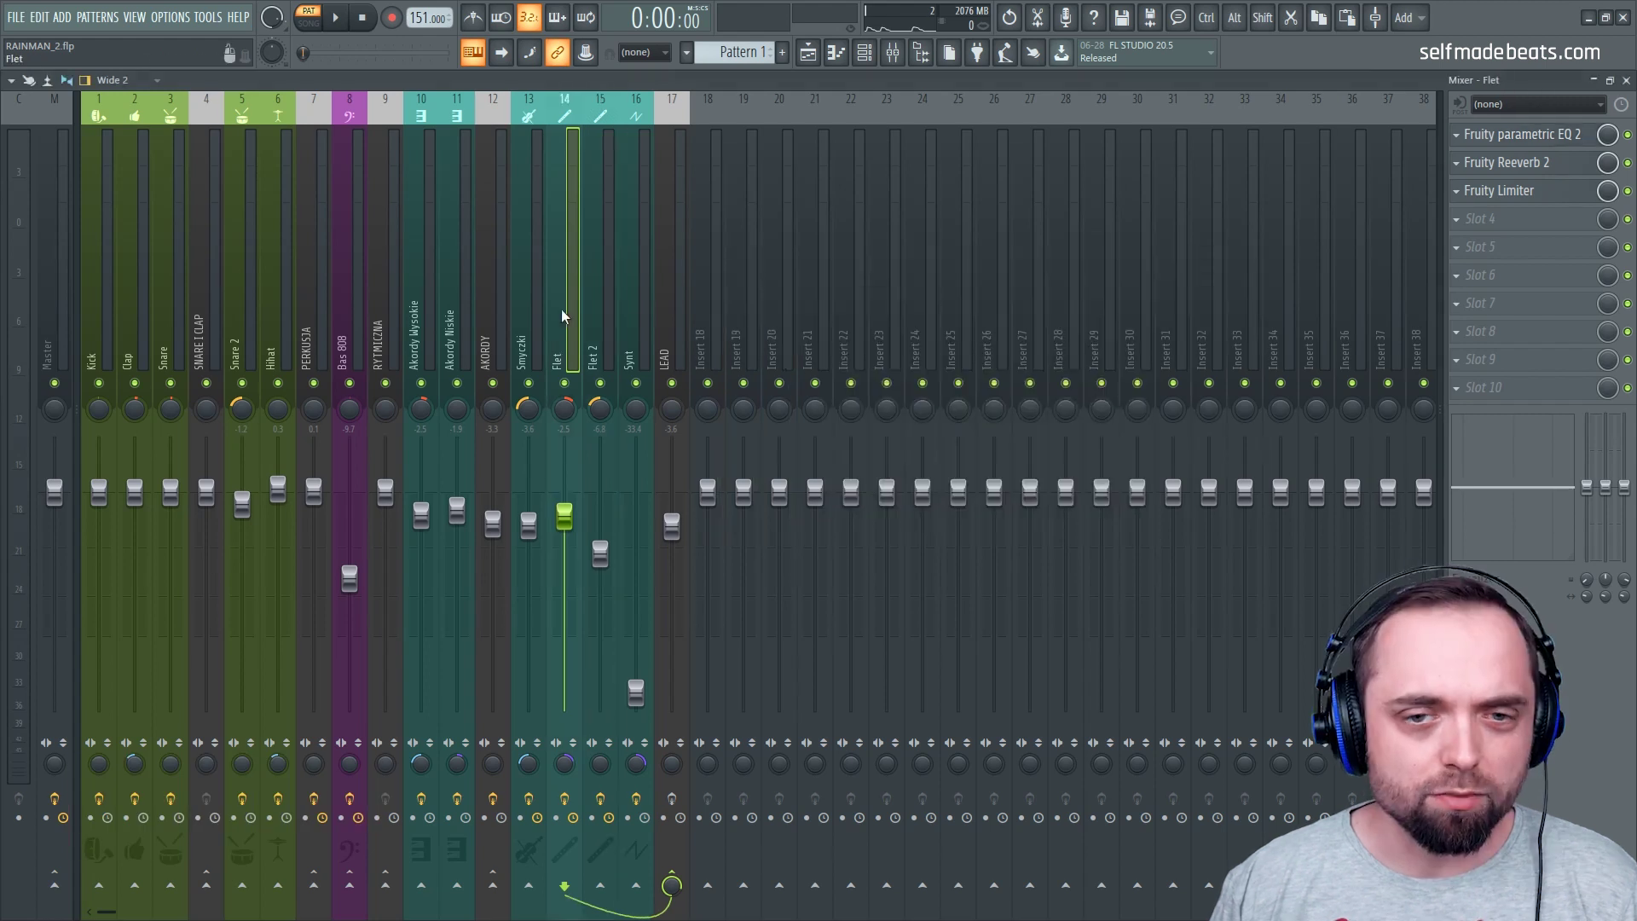
left_click(1533, 164)
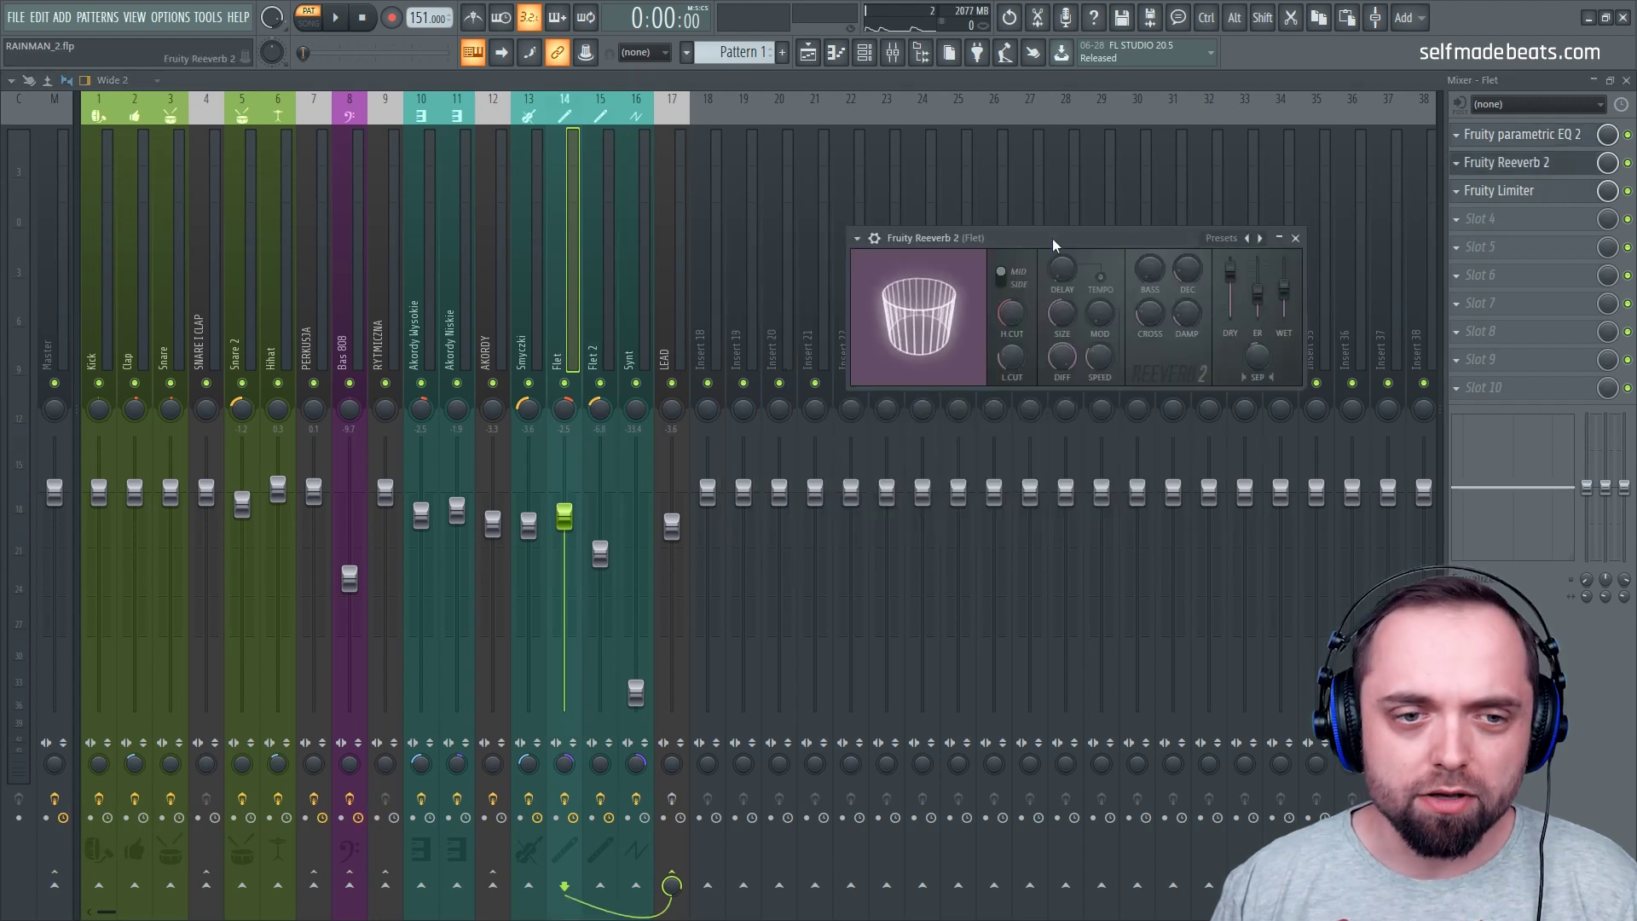
left_click_drag(1053, 238, 912, 237)
key("space")
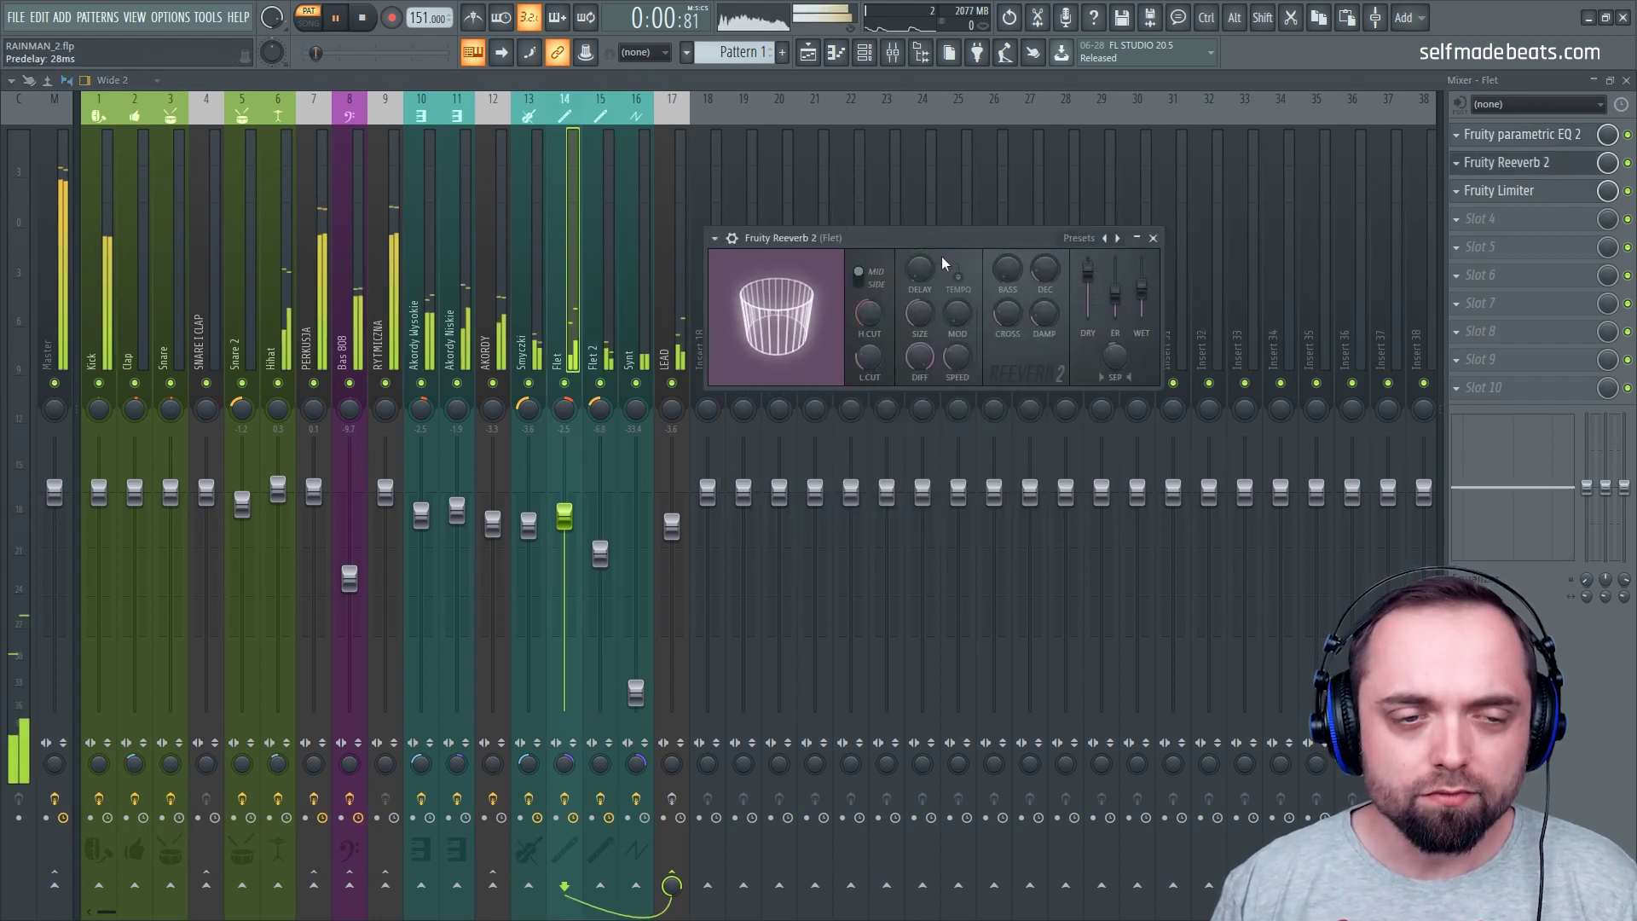
key("space")
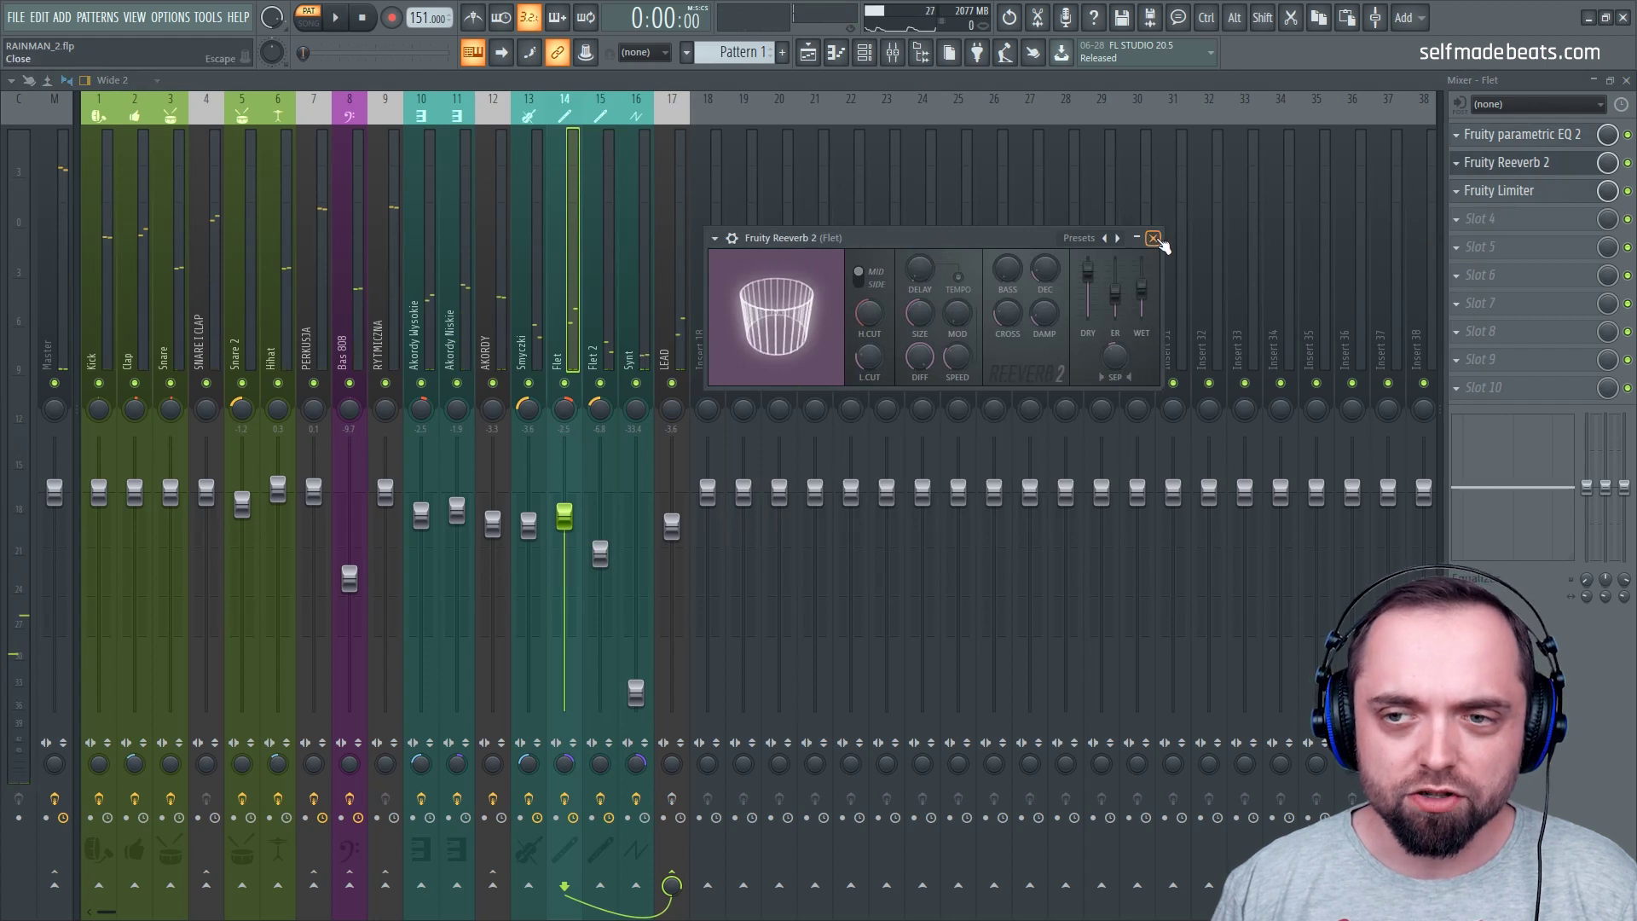
left_click(1152, 238)
Play the beat to check how the Fruity Limiter acts on the Flet track, and close the plugin
left_click(1523, 194)
key("space")
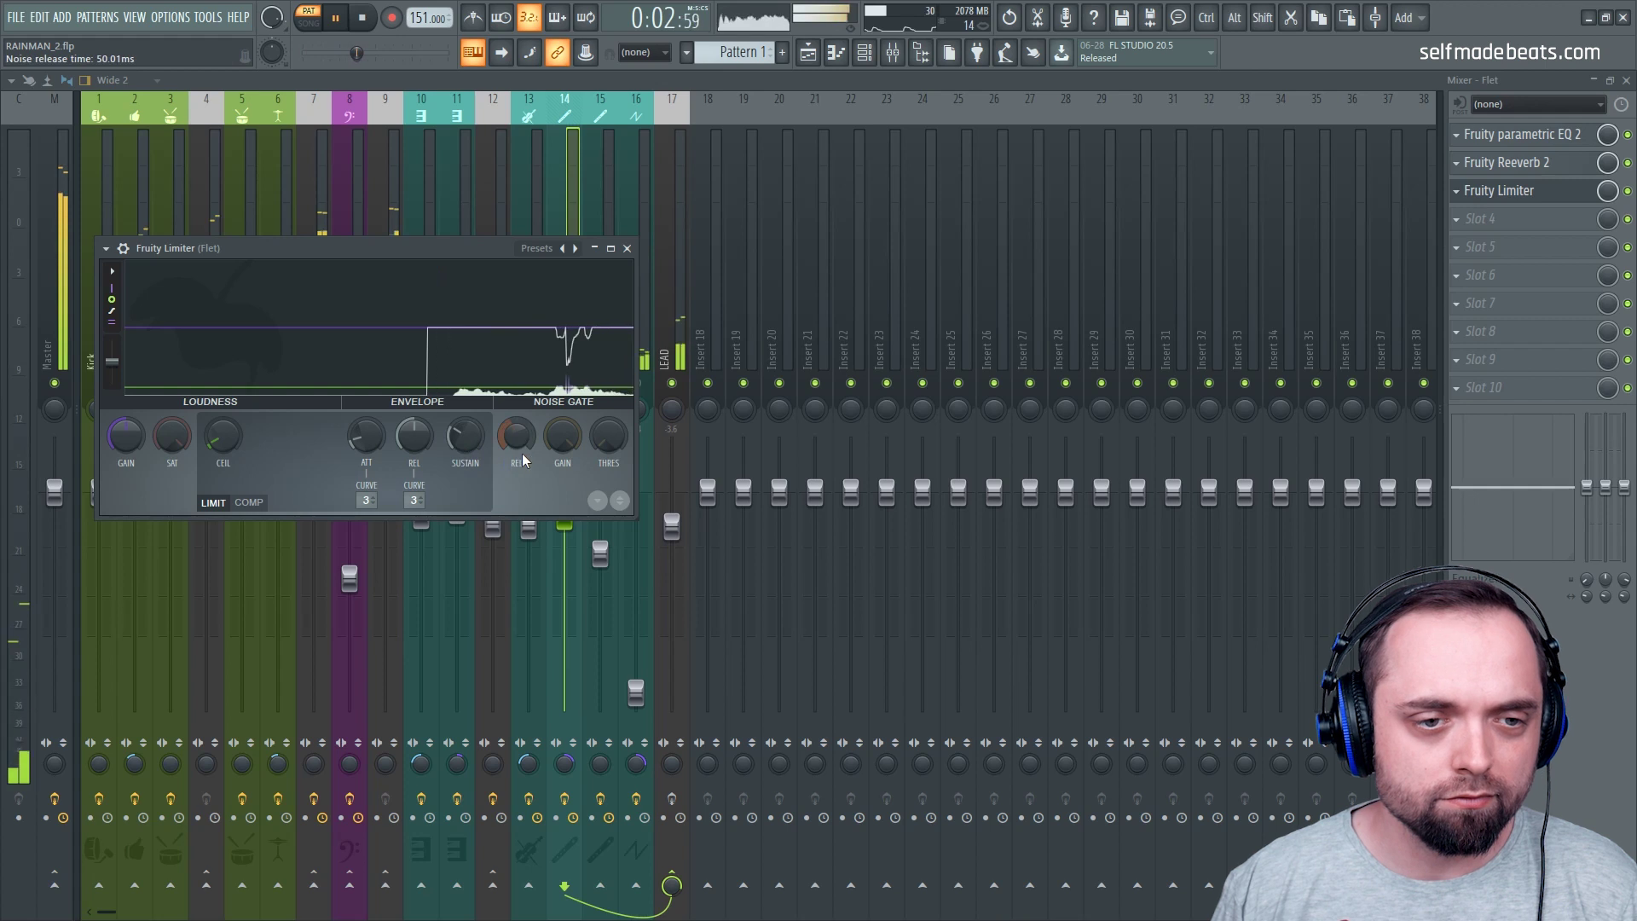
key("space")
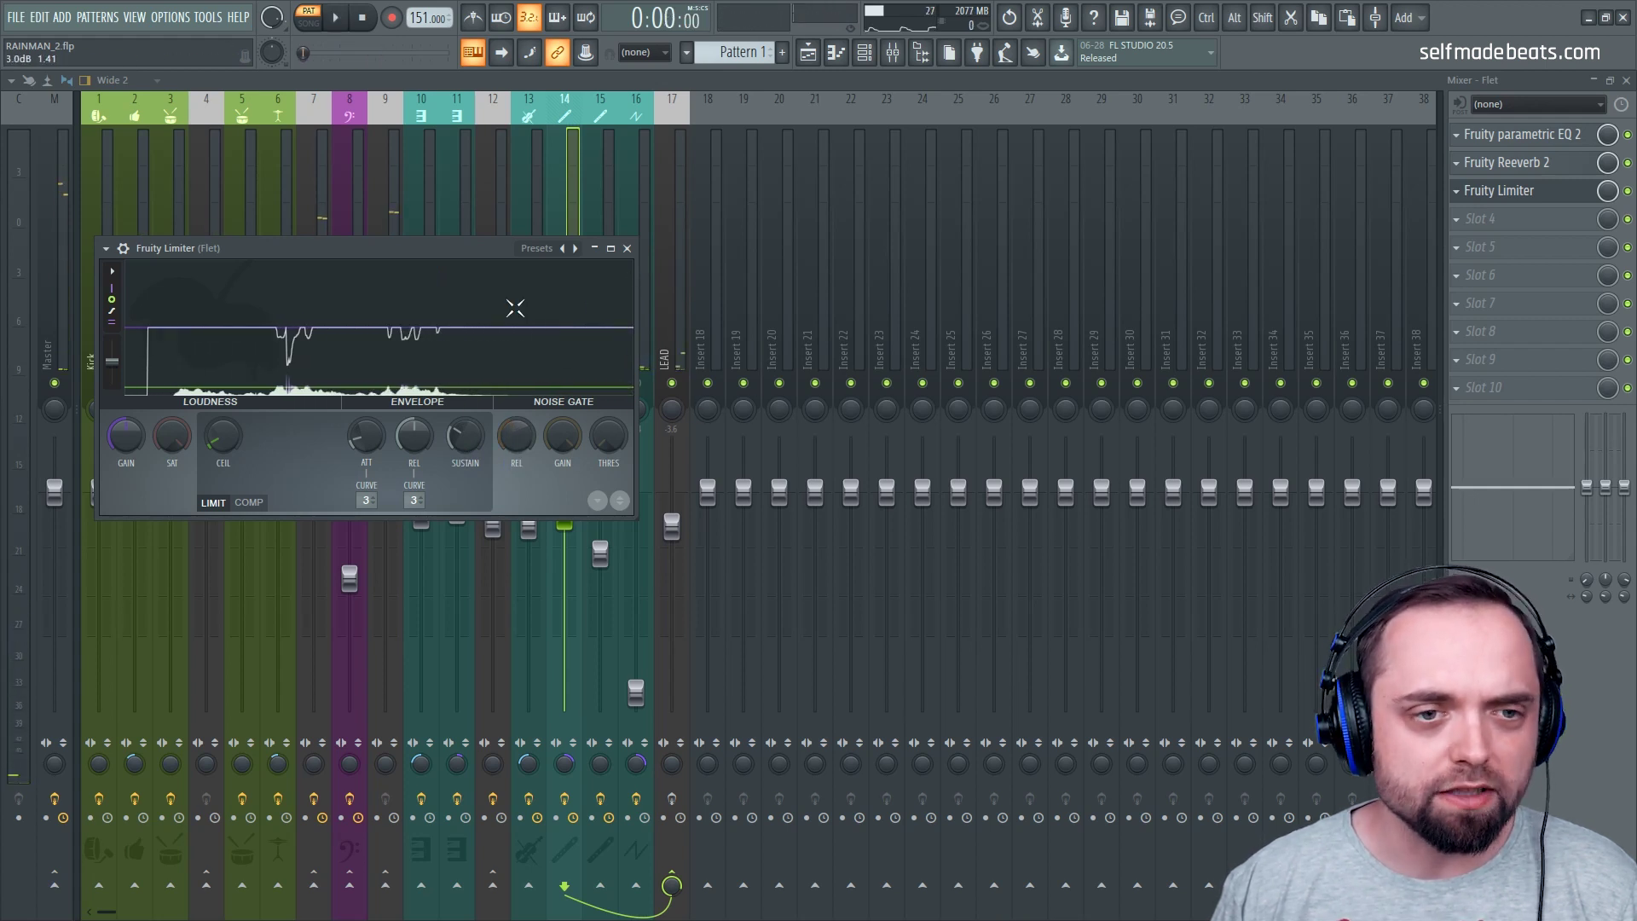
left_click(627, 249)
Examine the Fruity Reeverb 2 settings on the Flet 2 track during a short playback, and close the plugin
left_click(599, 317)
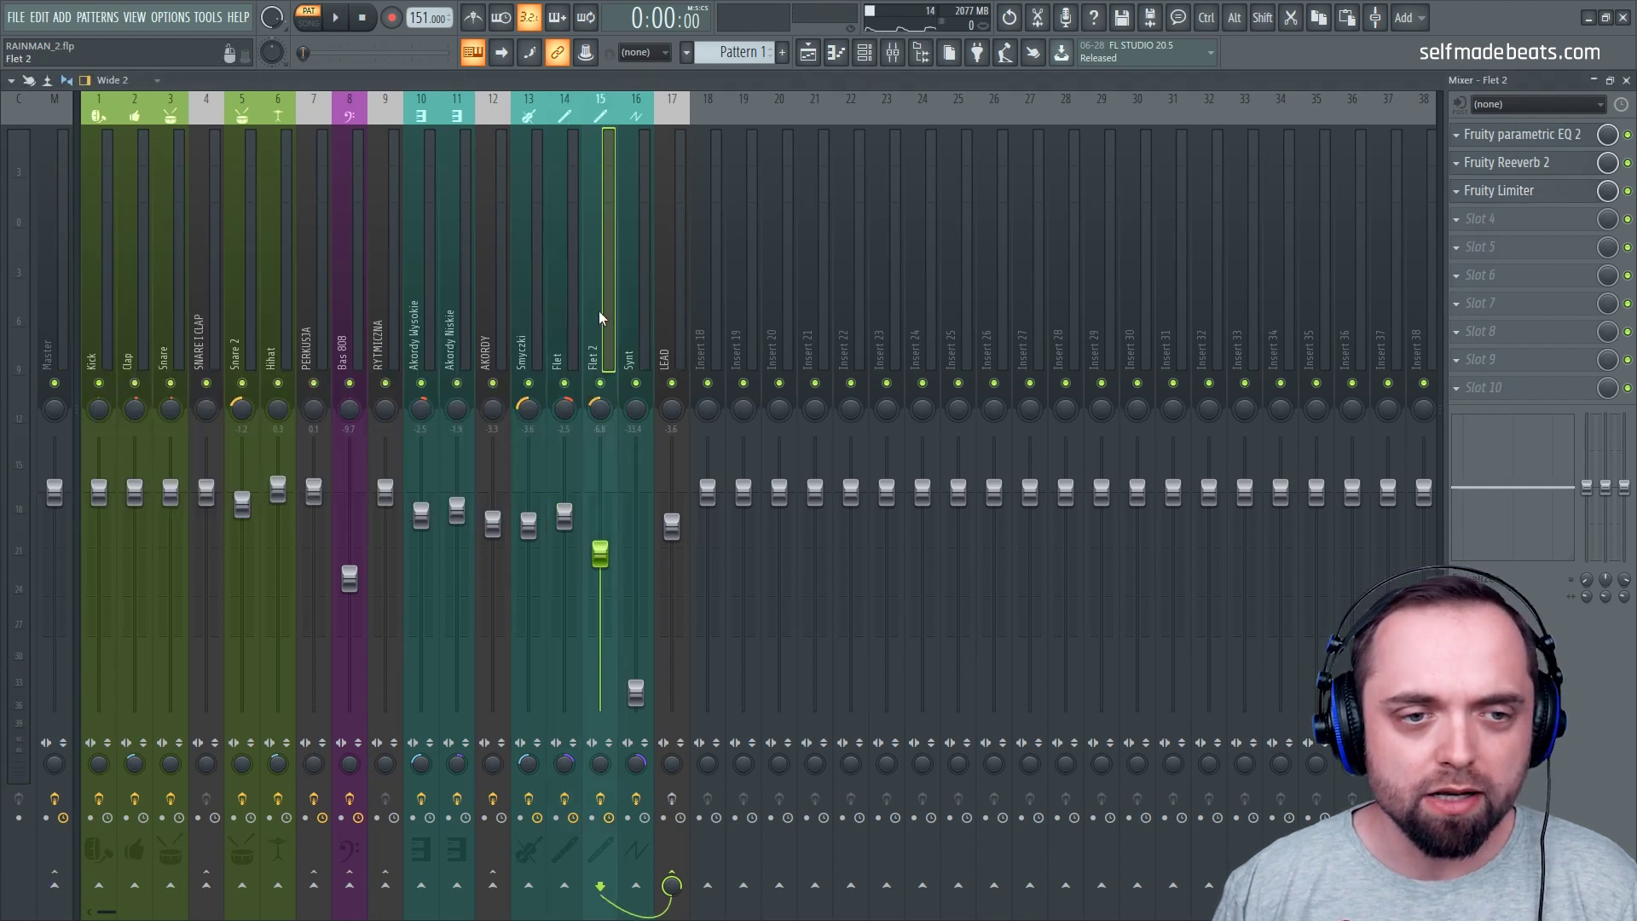
left_click(1535, 162)
left_click_drag(438, 317, 1003, 296)
key("space")
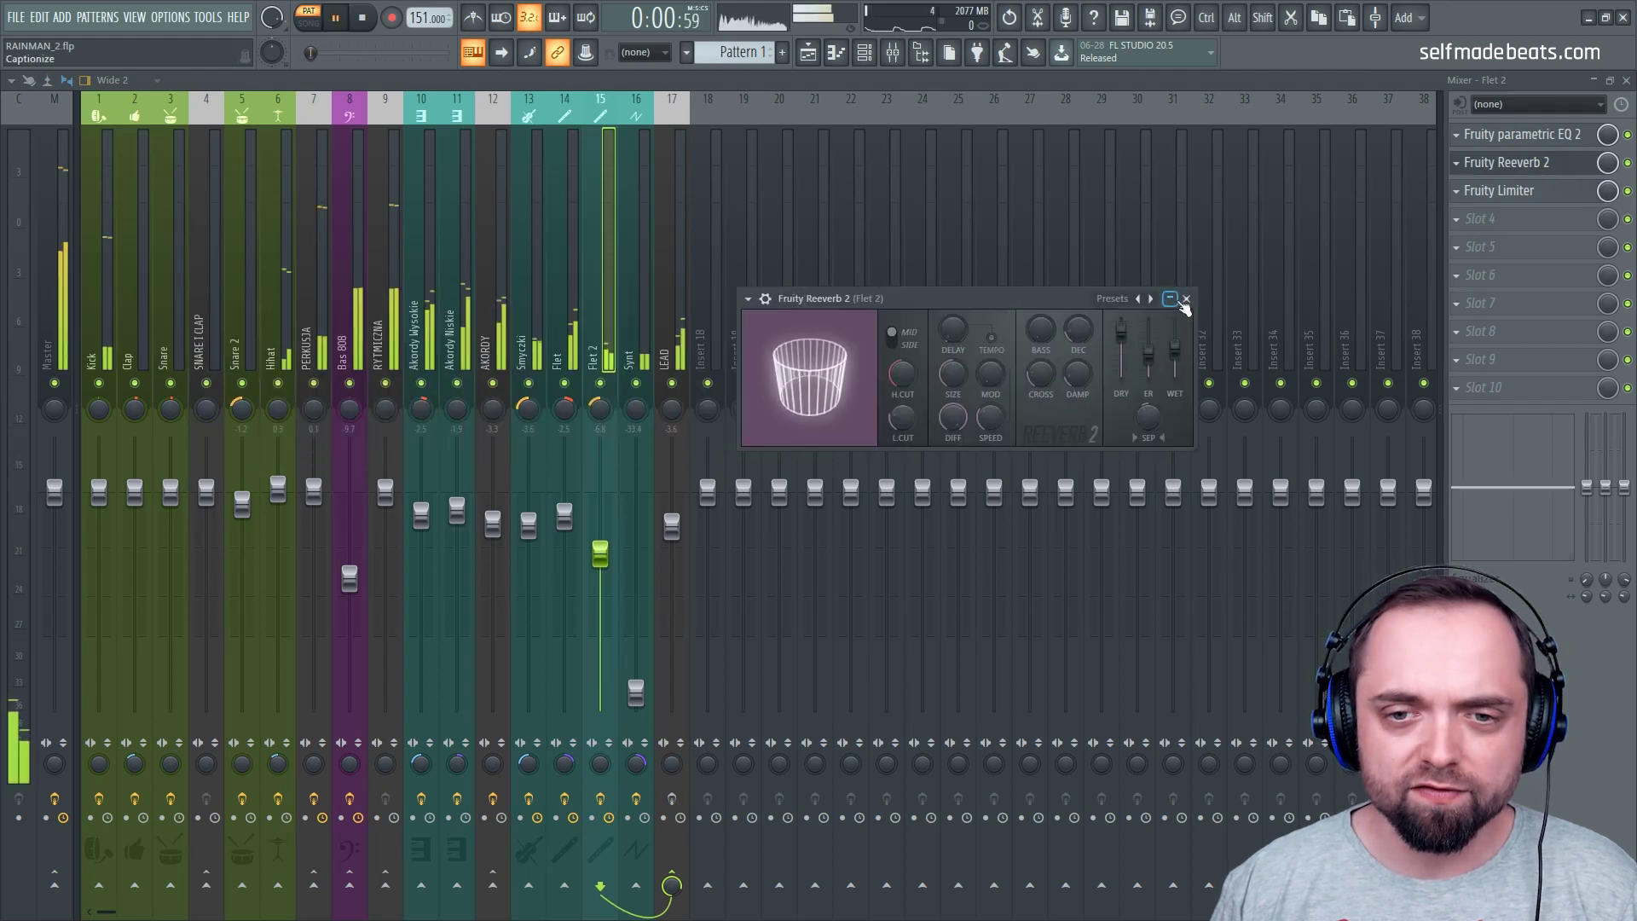
left_click(1186, 299)
key("space")
Examine the Fruity Limiter on the Flet 2 track during a short playback, and close the plugin
left_click(1501, 190)
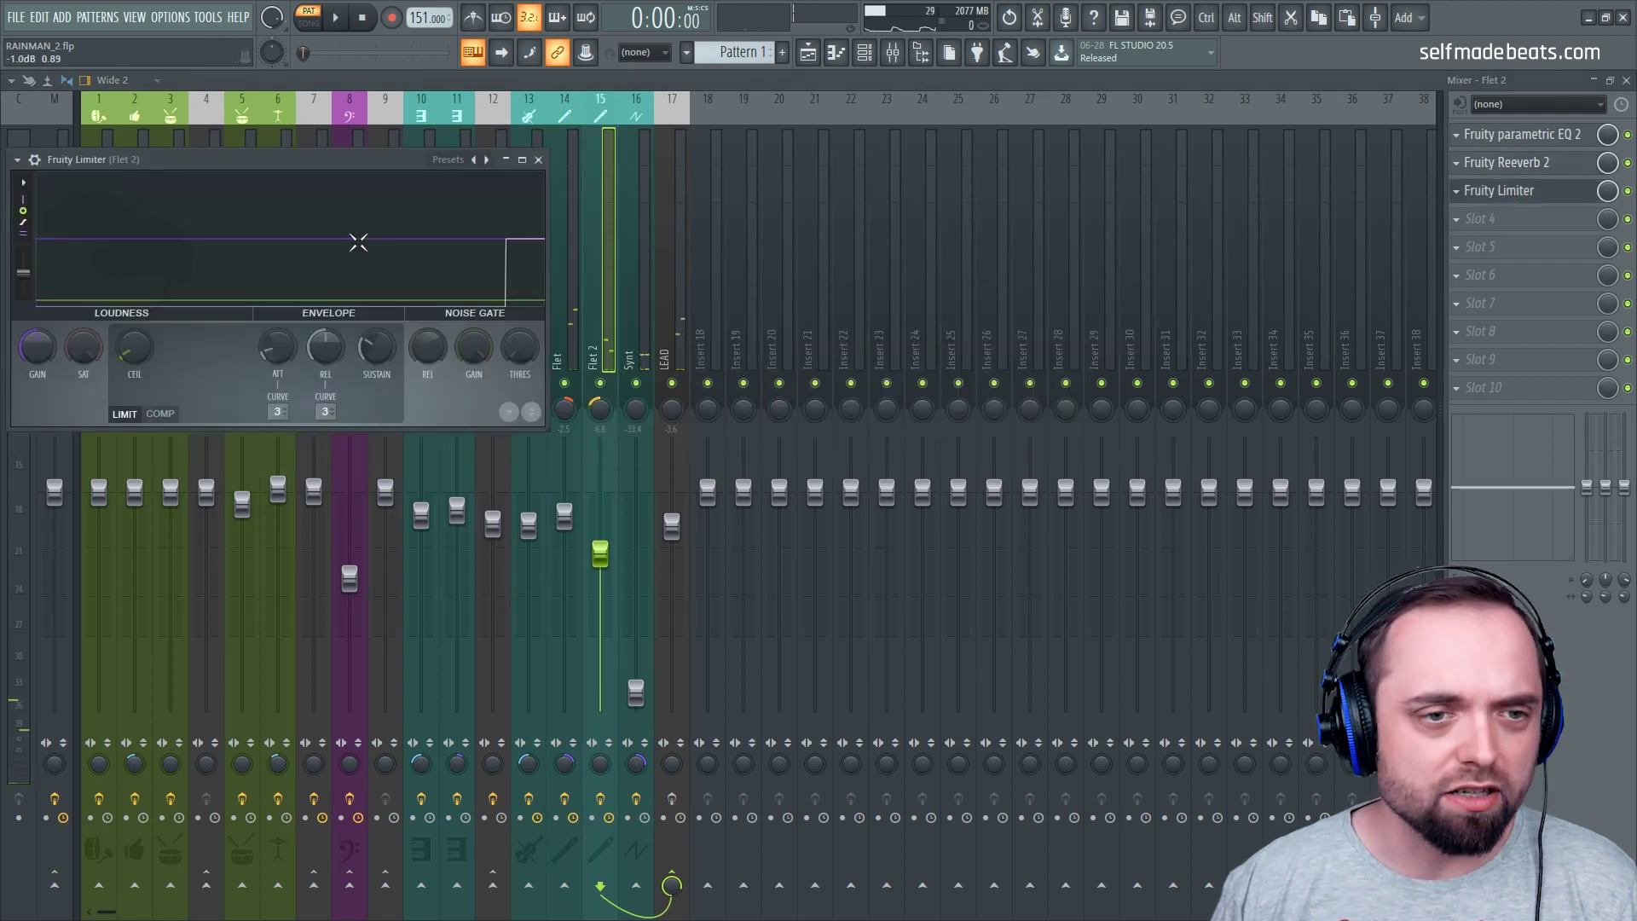
left_click_drag(312, 173, 789, 253)
key("space")
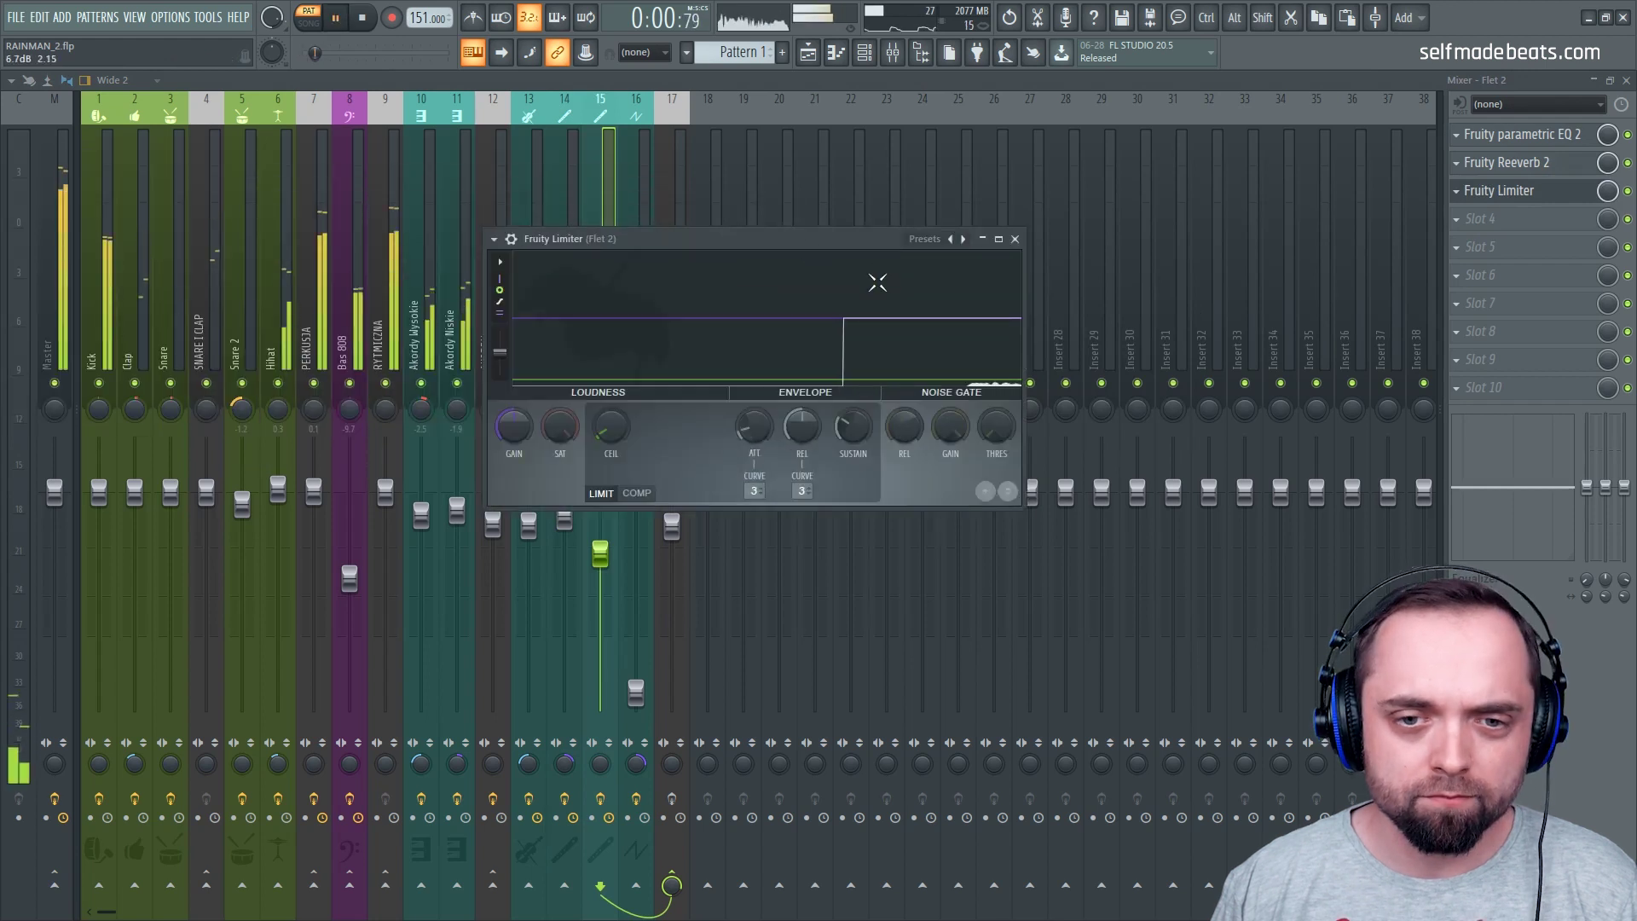
left_click(1014, 239)
key("space")
Examine the Fruity parametric EQ 2 curve on the Synt track
left_click(635, 303)
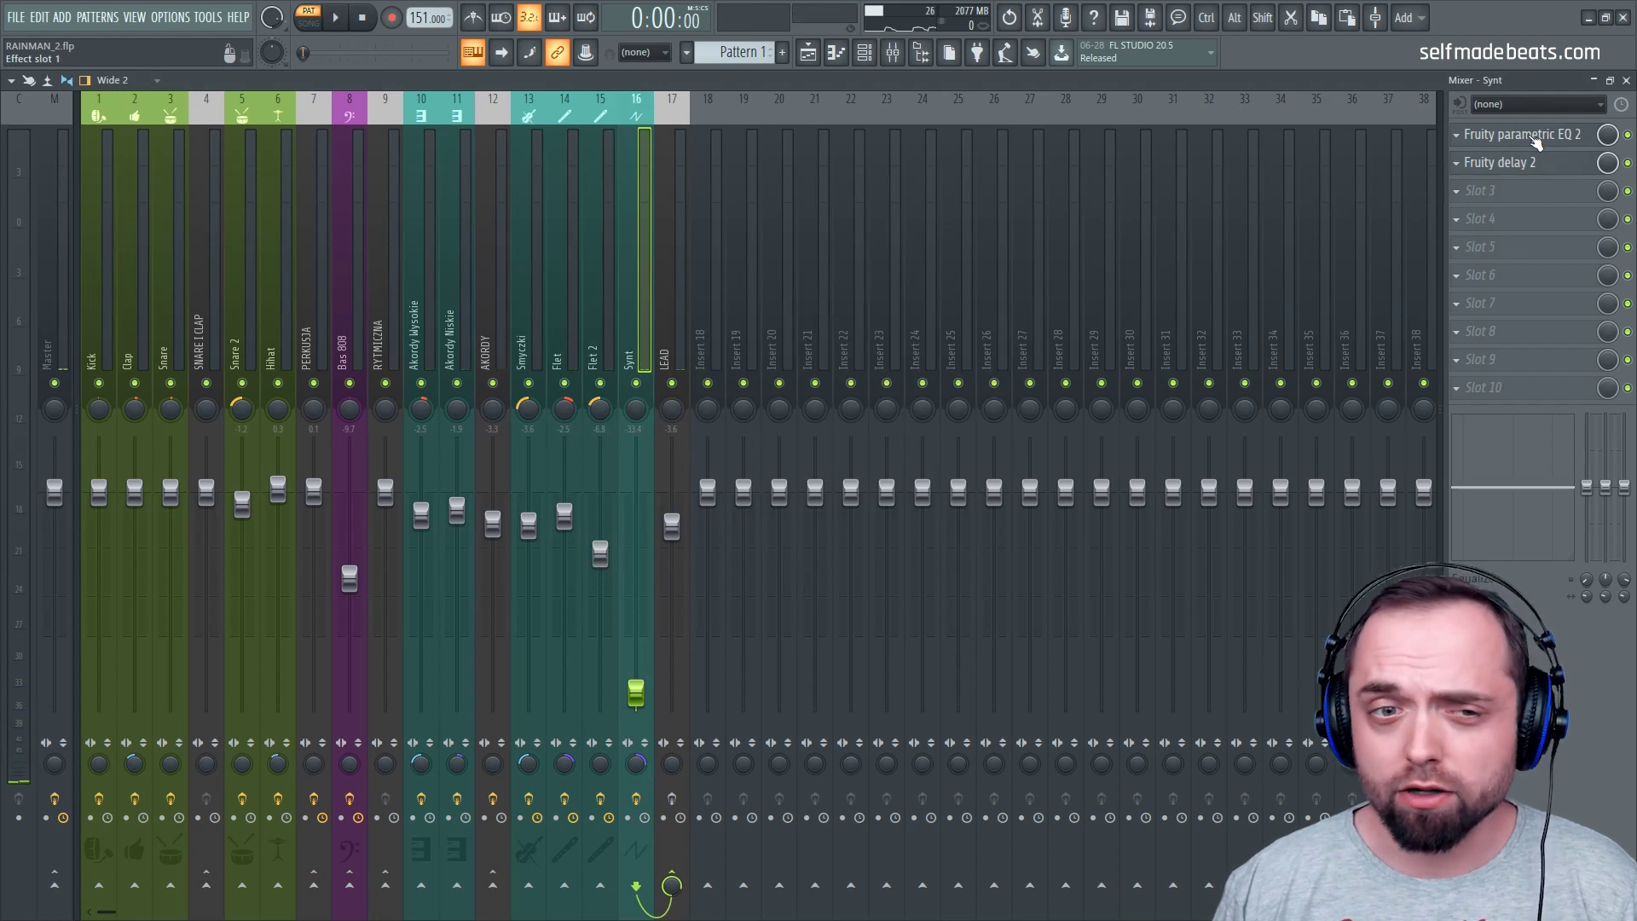
left_click(1535, 143)
left_click_drag(411, 249, 1108, 177)
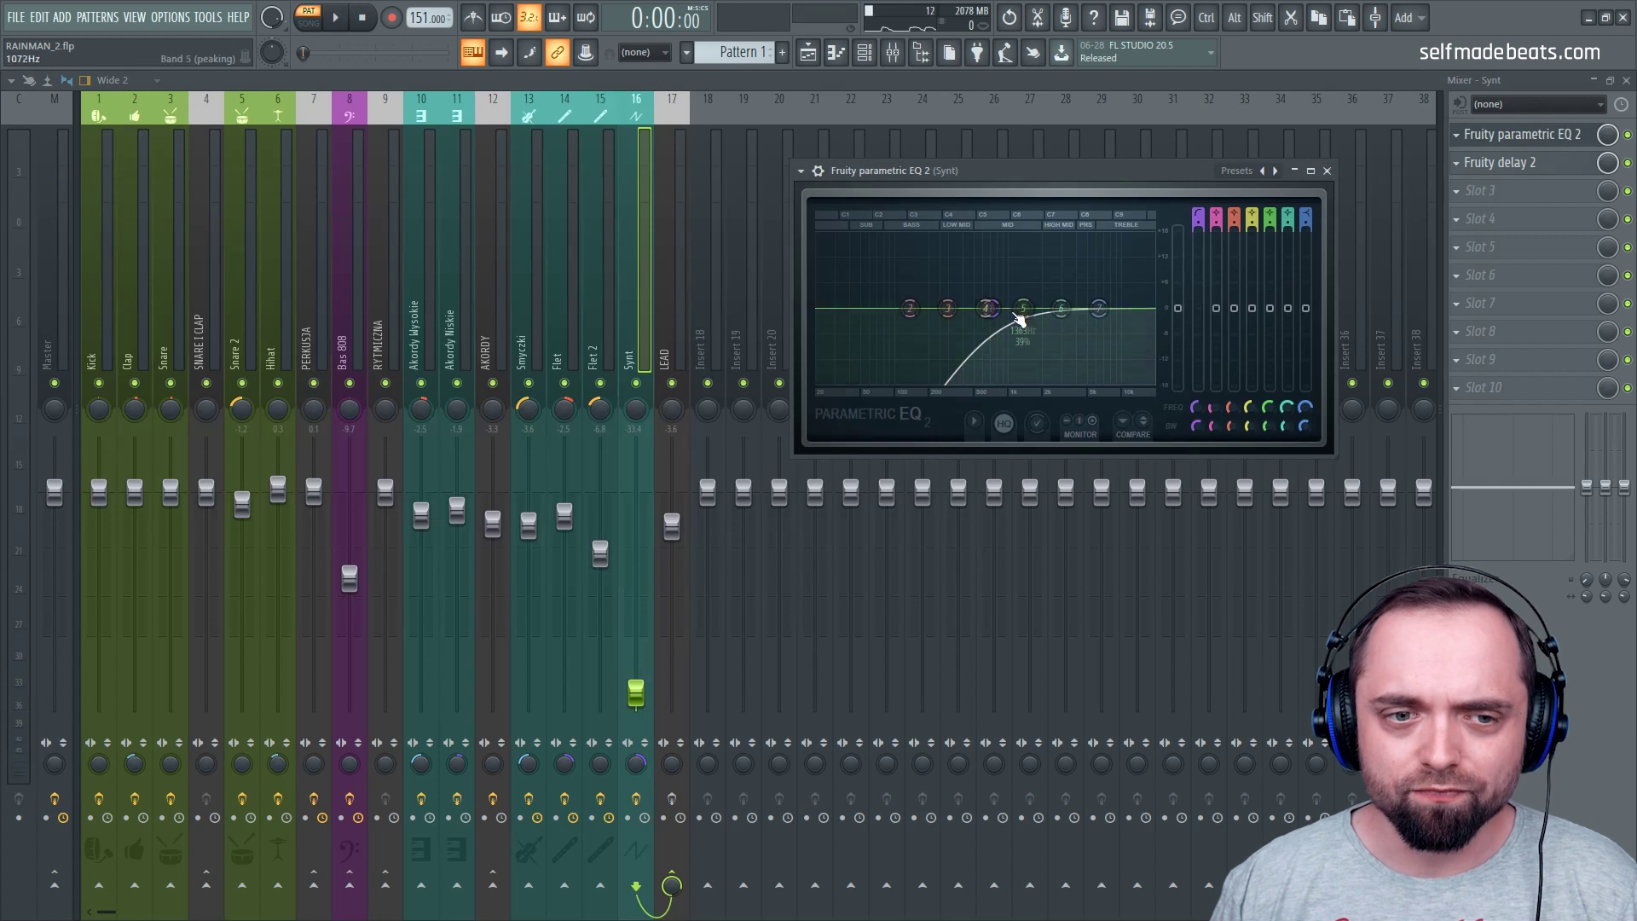
Examine the Fruity parametric EQ 2 spectrum on the Synt track during two short playbacks
left_click_drag(1033, 172, 951, 180)
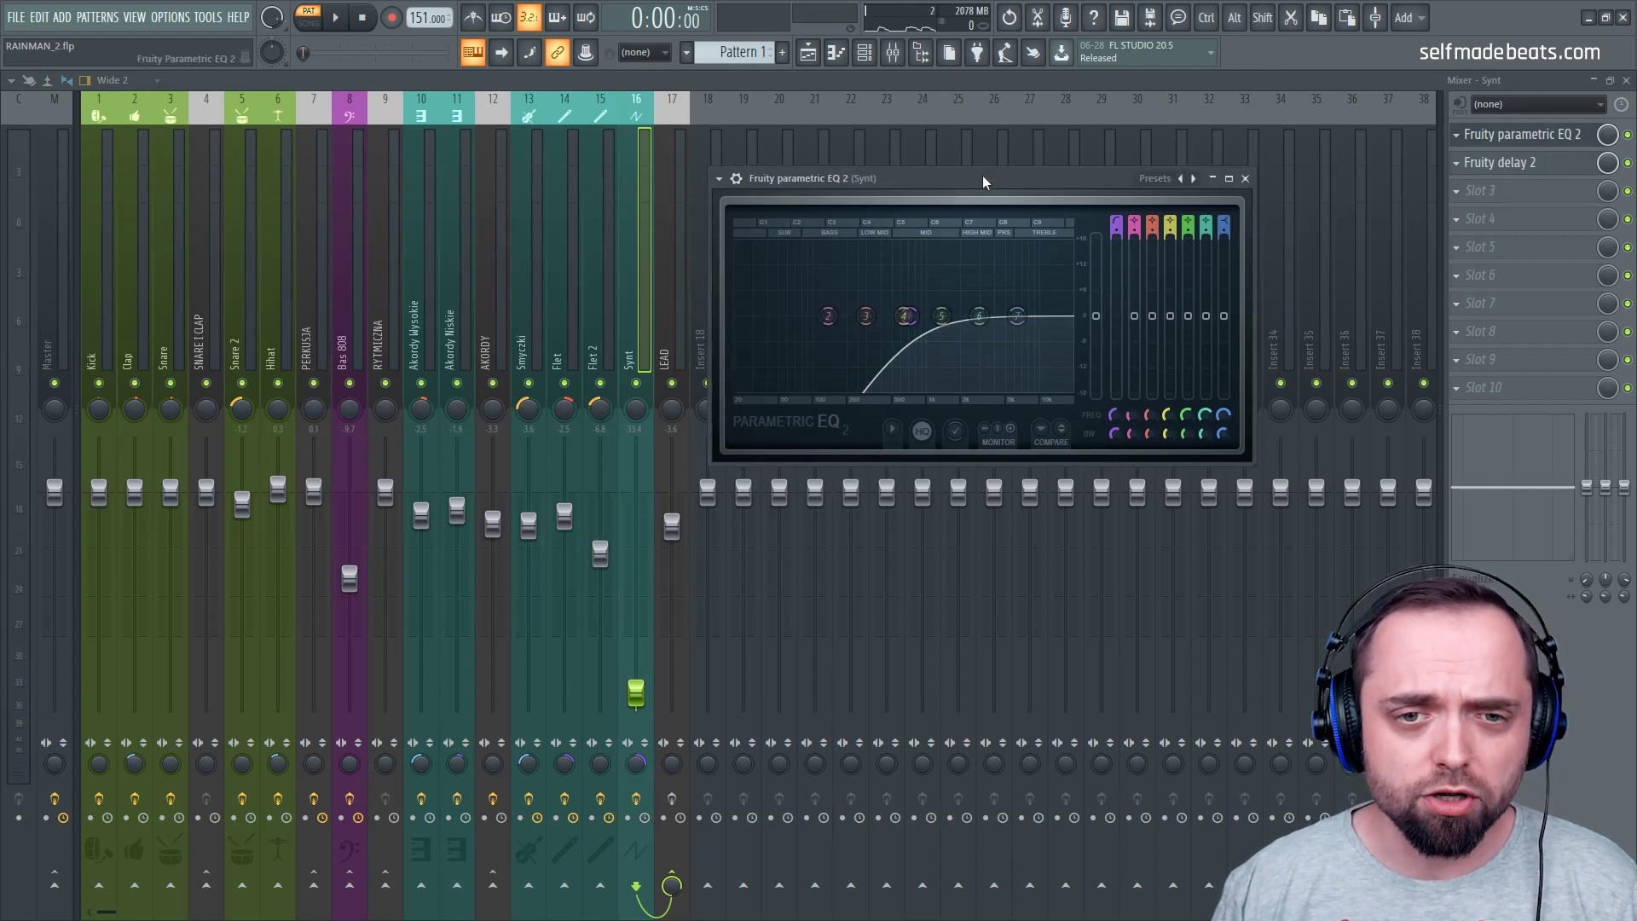
key("space")
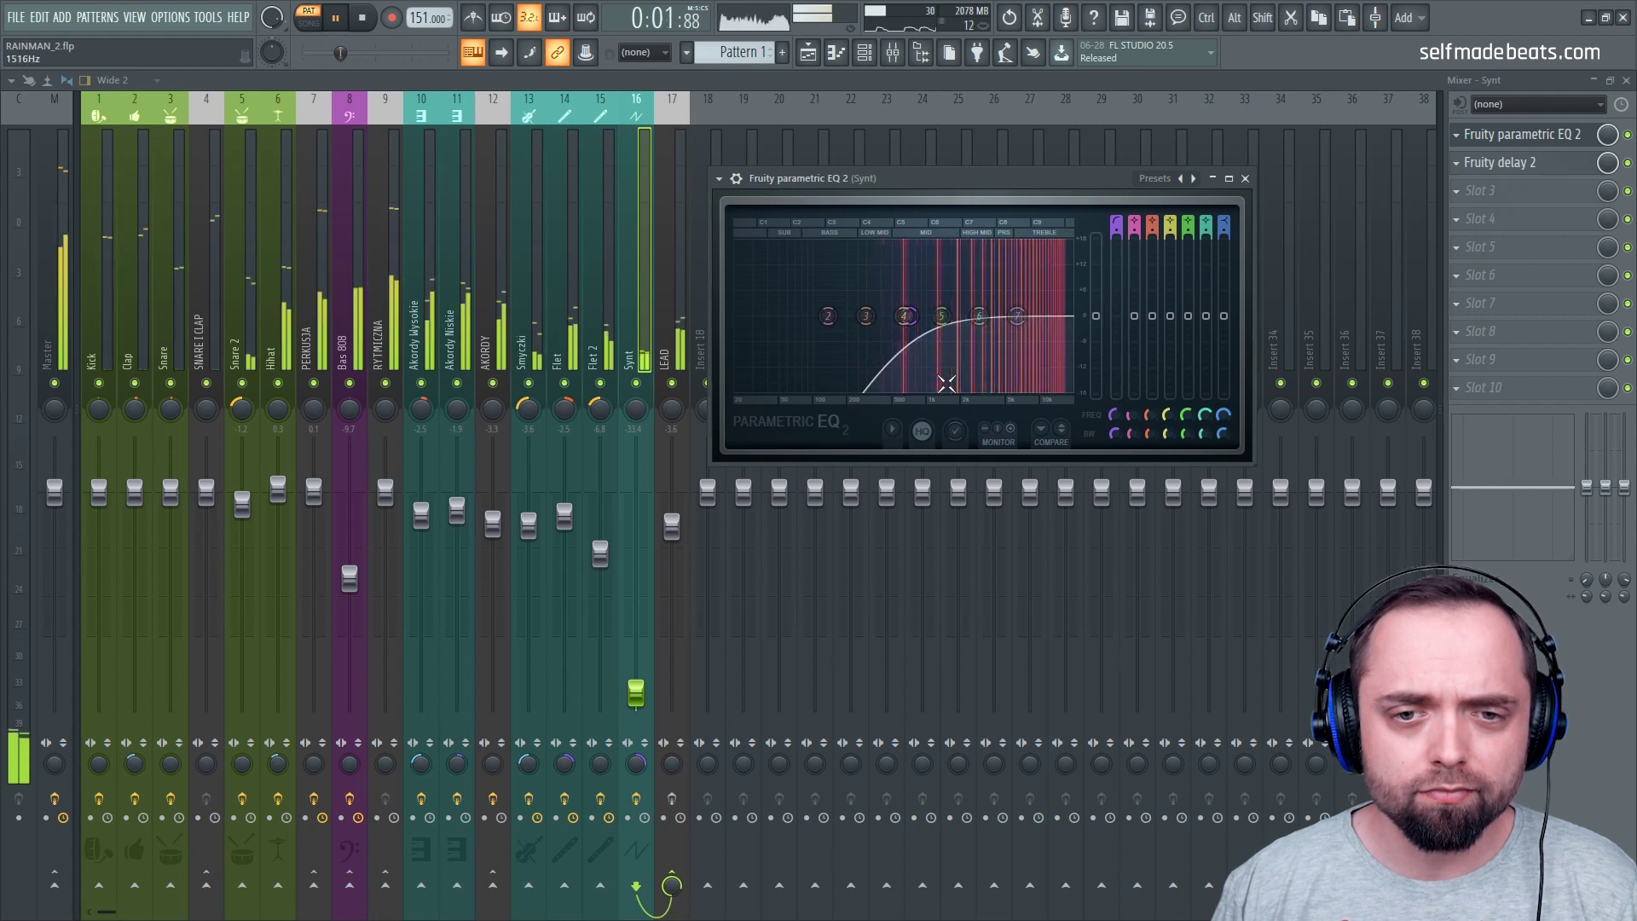
key("space")
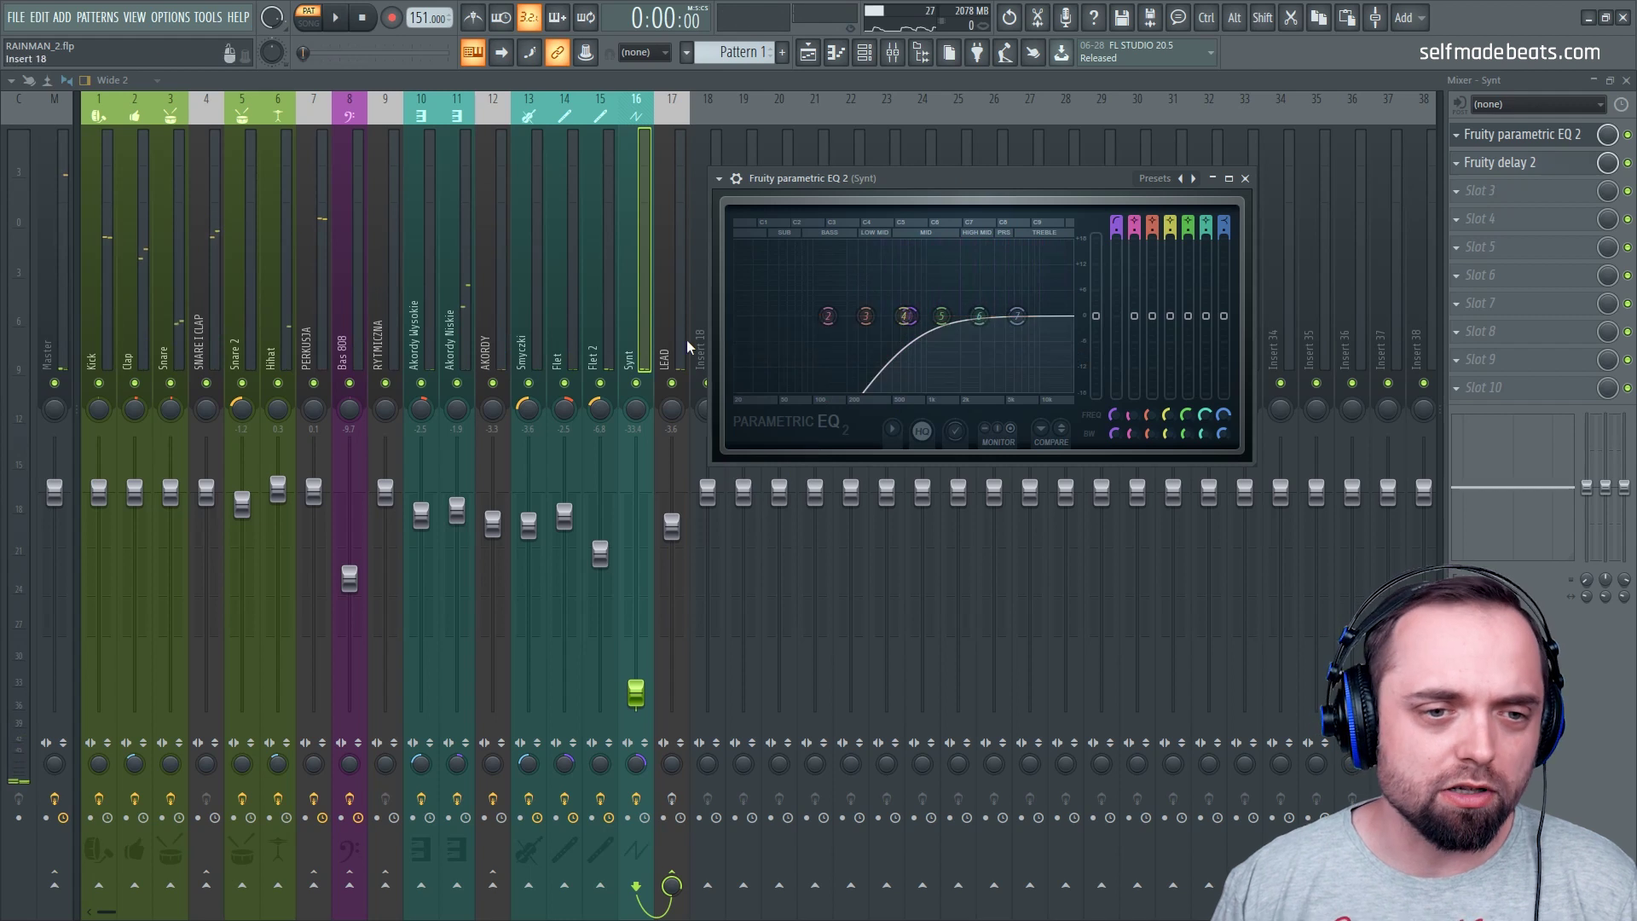
left_click(626, 333)
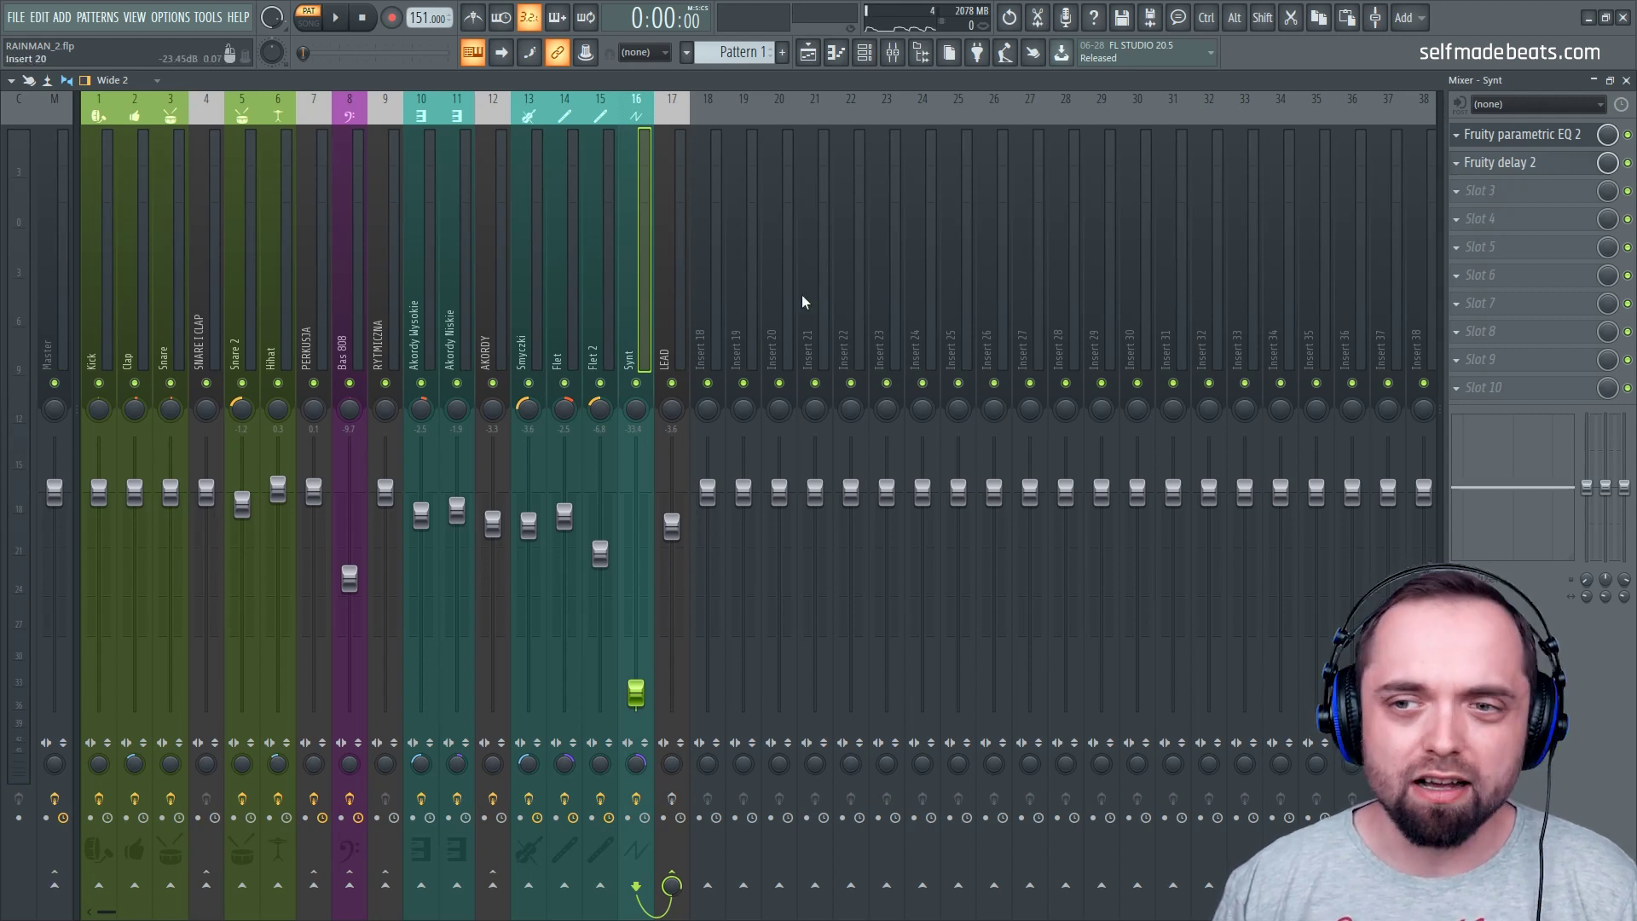
left_click(1523, 133)
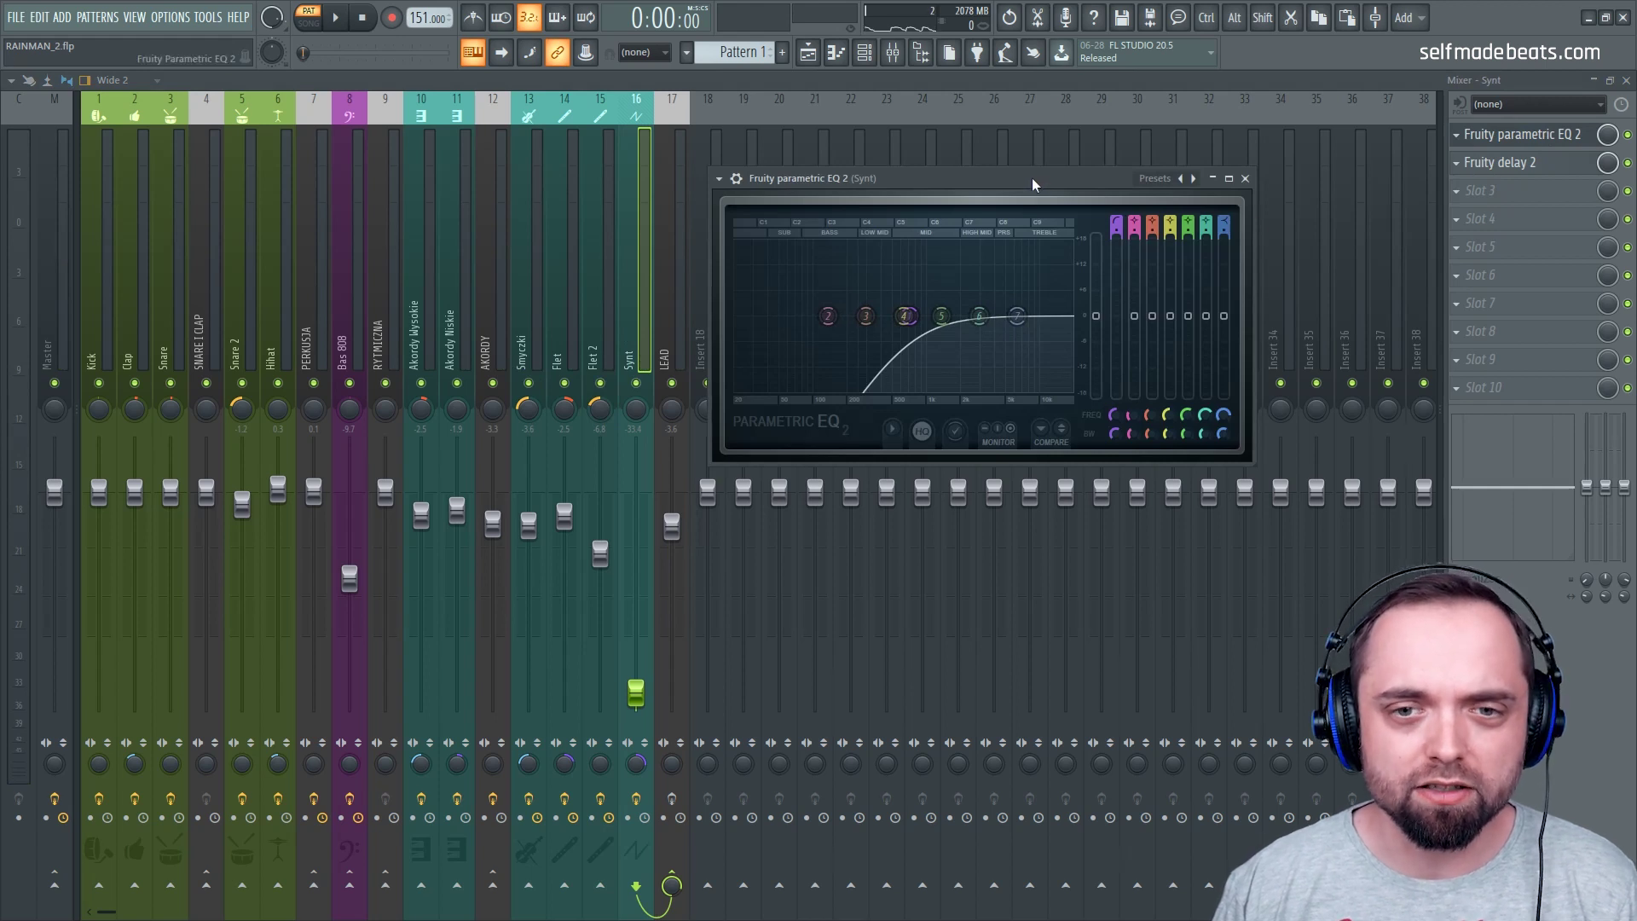
key("space")
key("space")
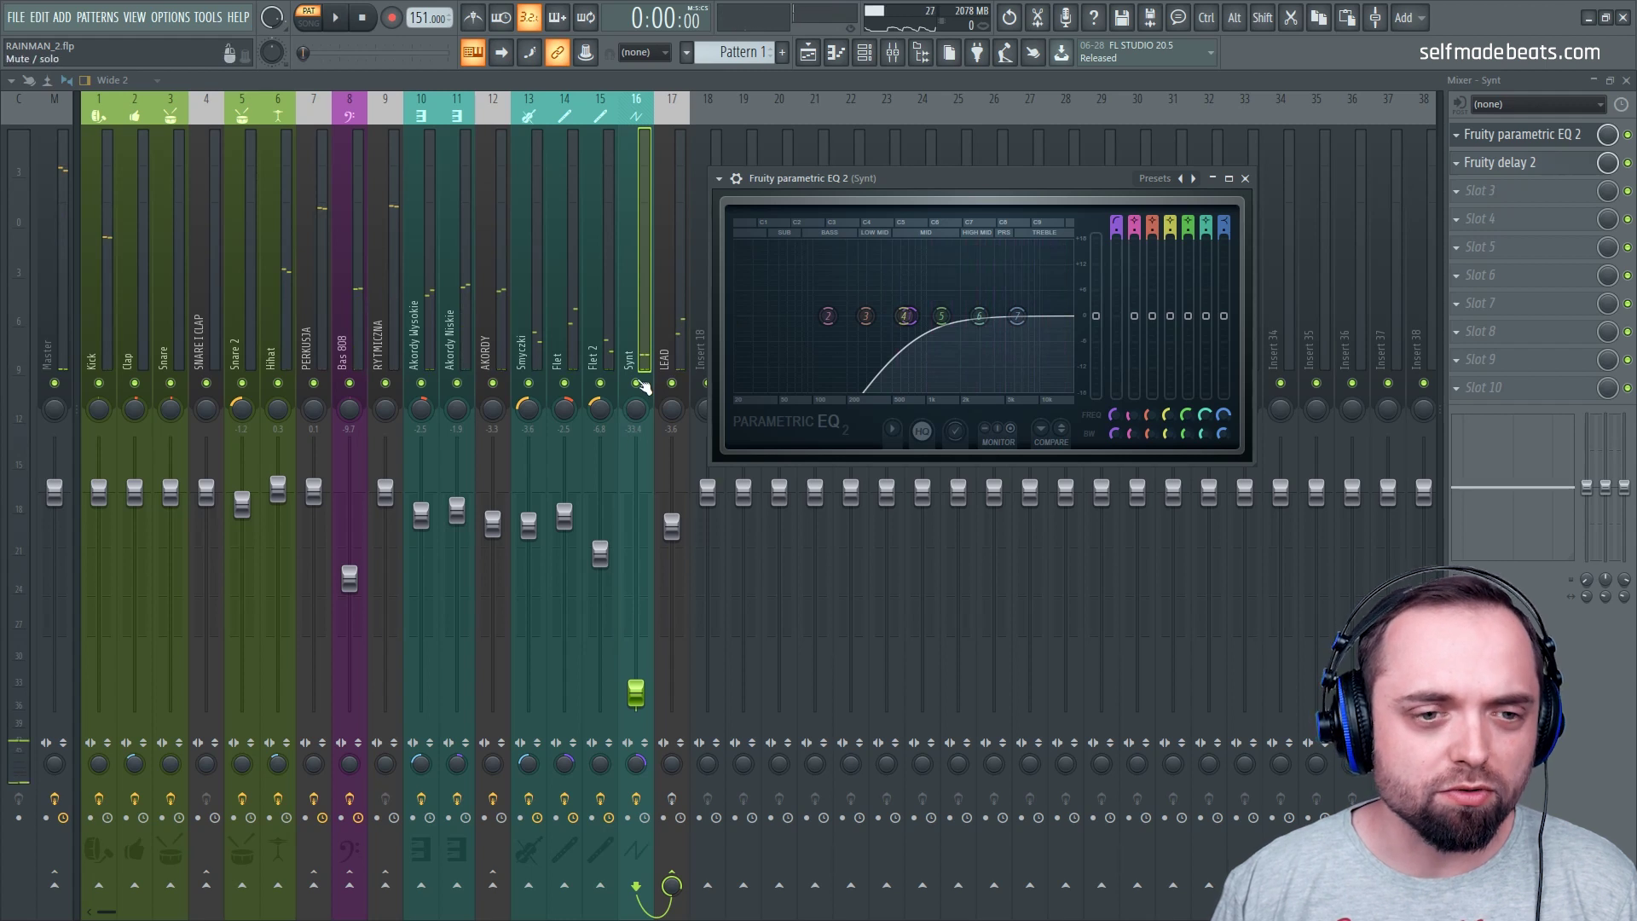
Compare the beat with and without the Synt track by muting and unmuting it during playback
left_click(637, 383)
key("space")
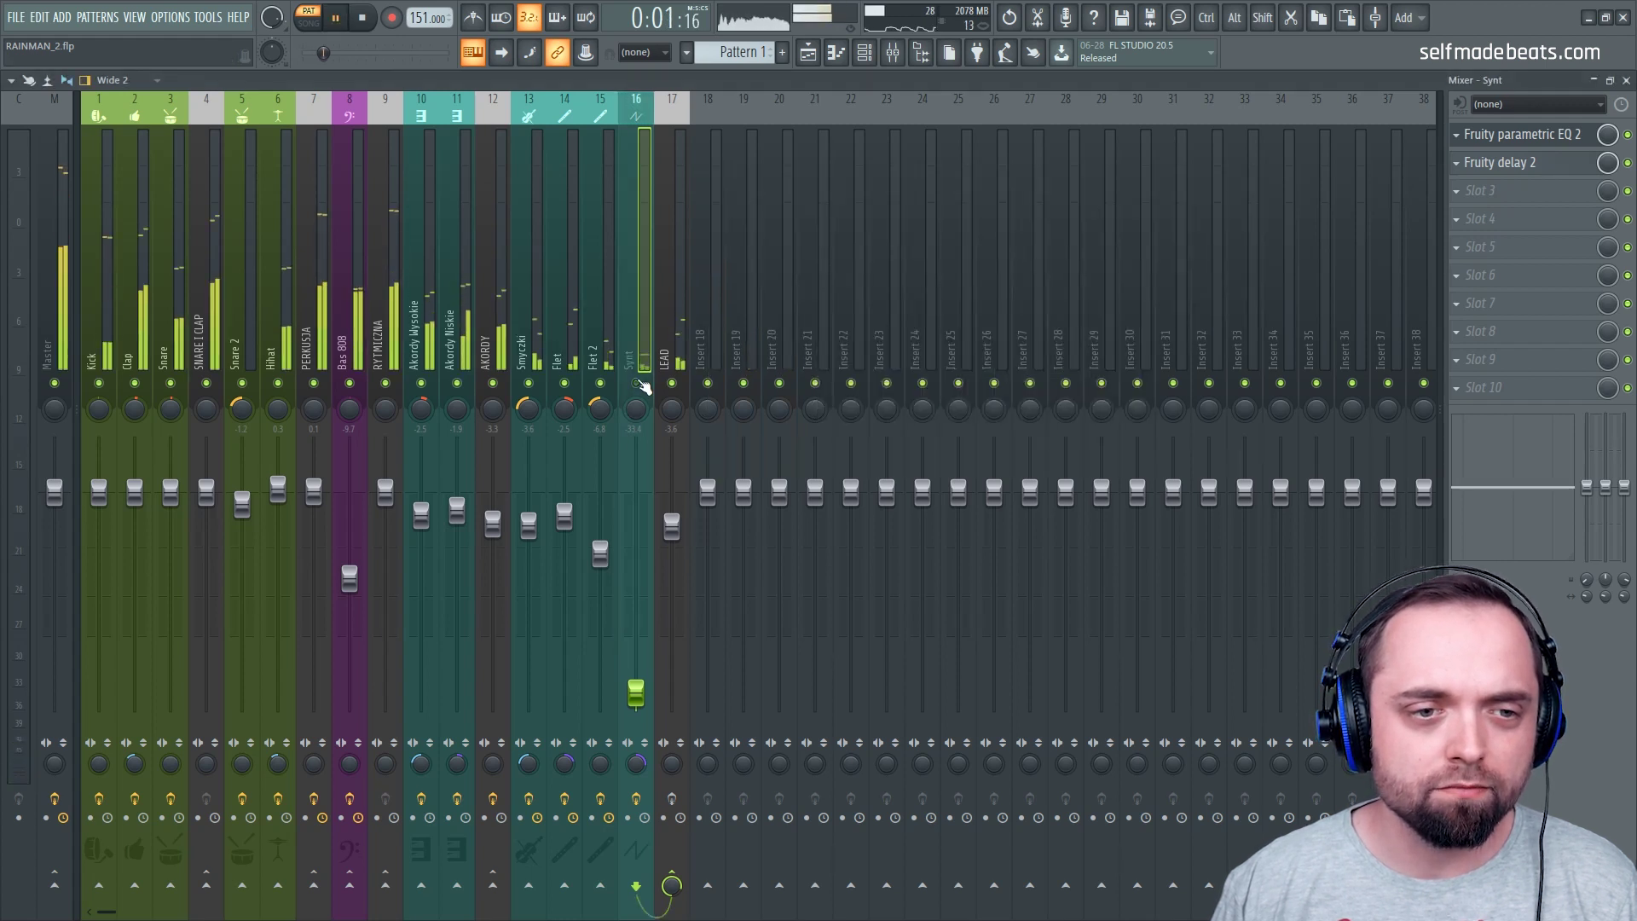
left_click(637, 384)
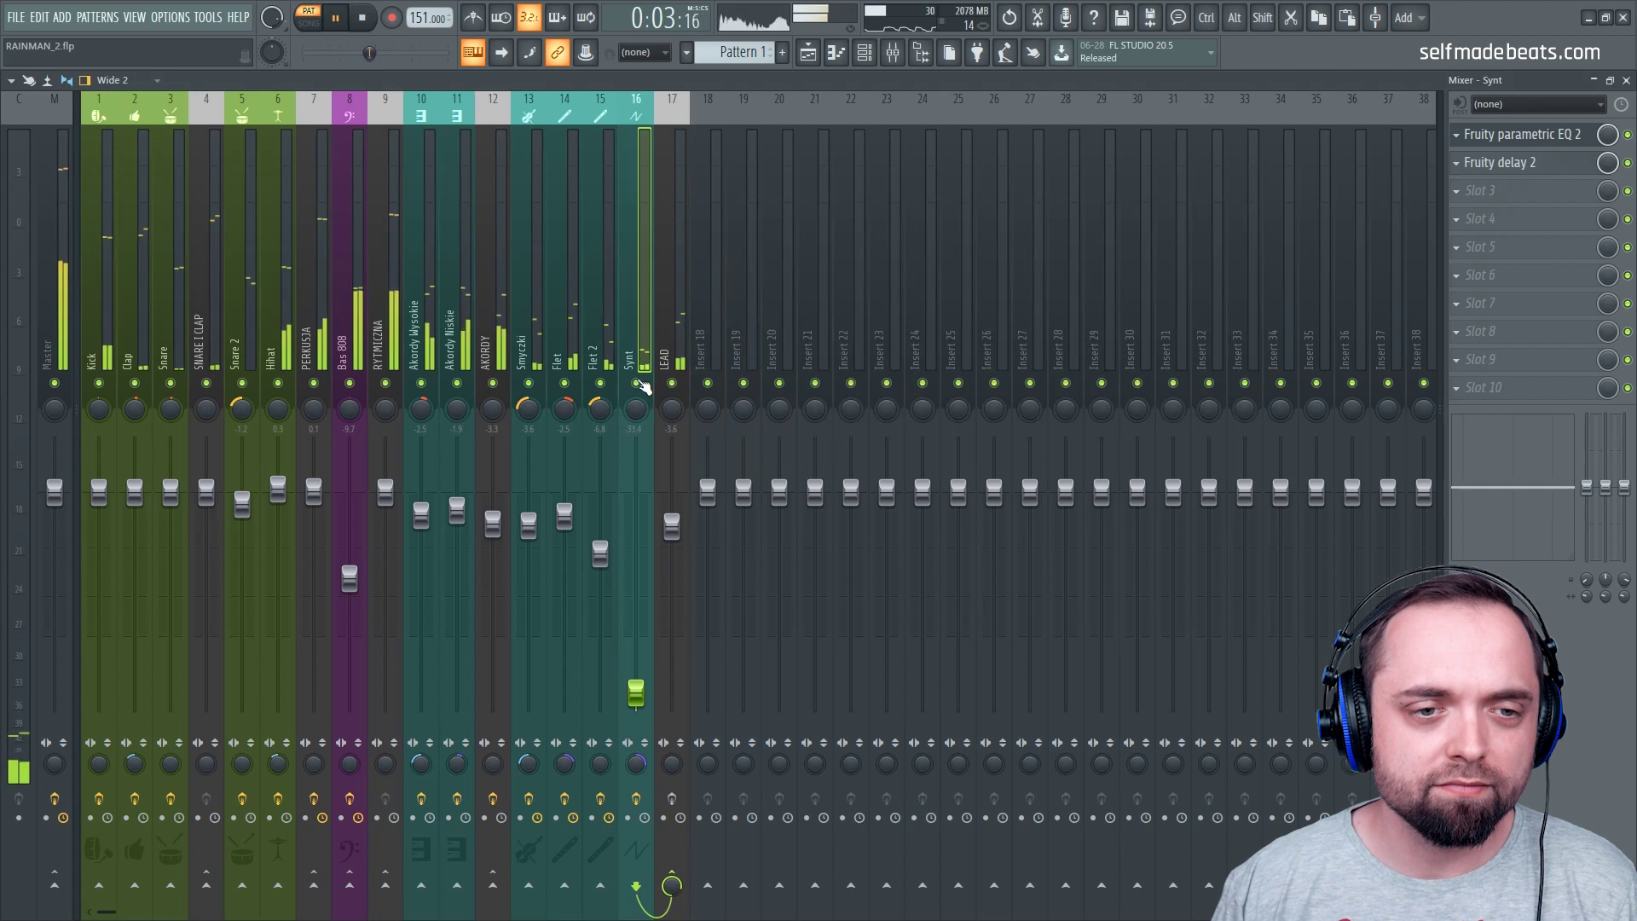
left_click(638, 384)
key("space")
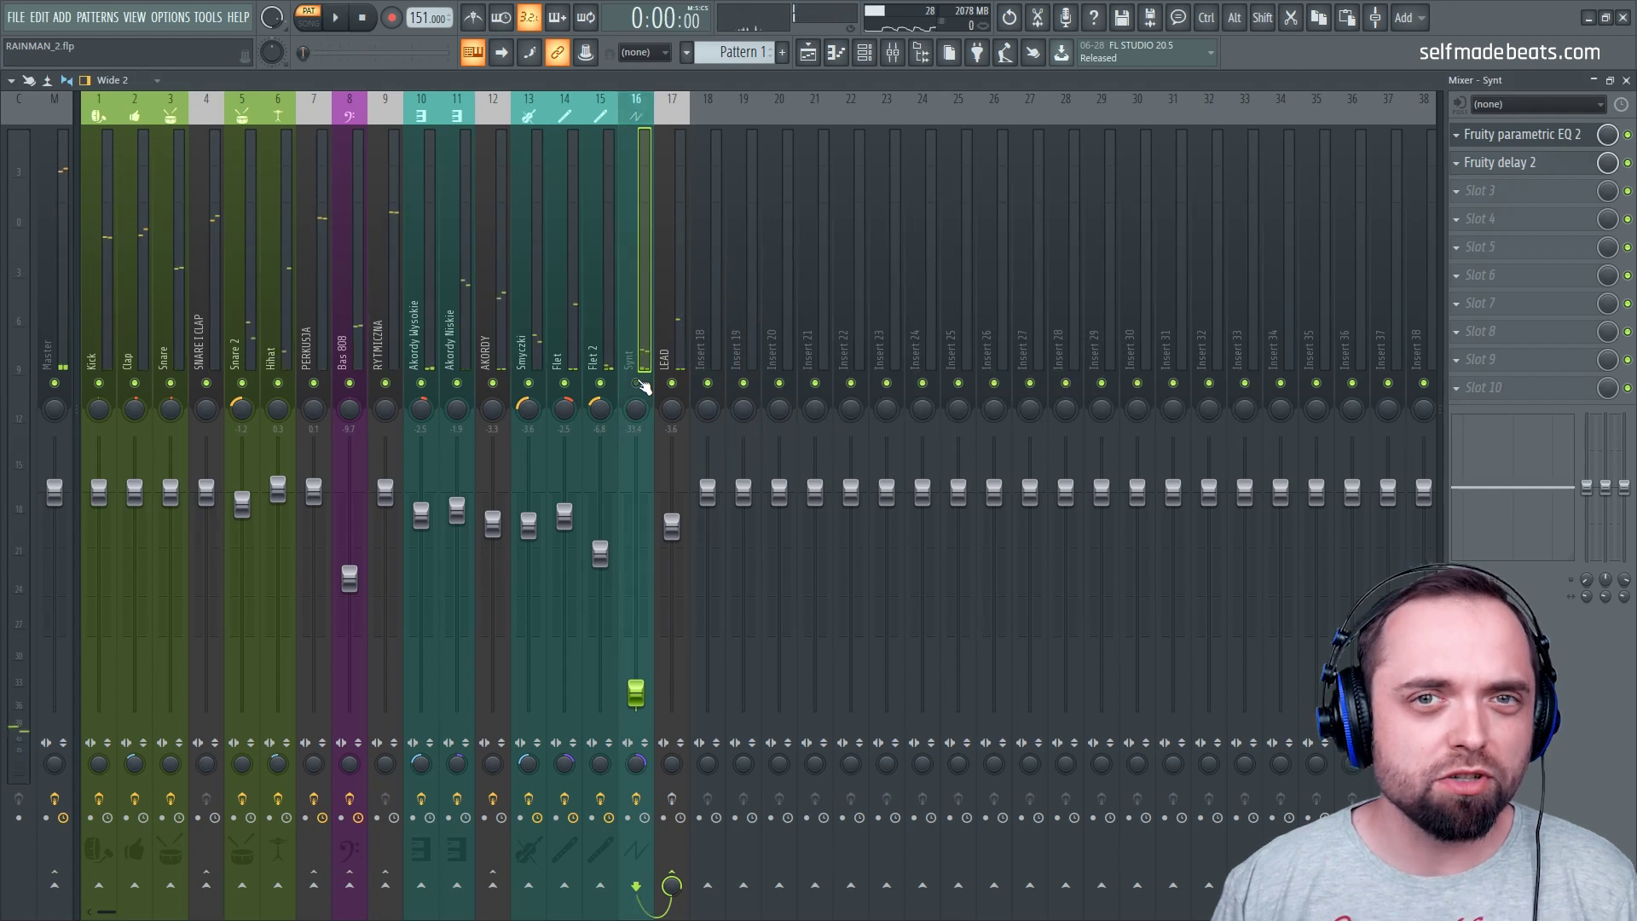
key("space")
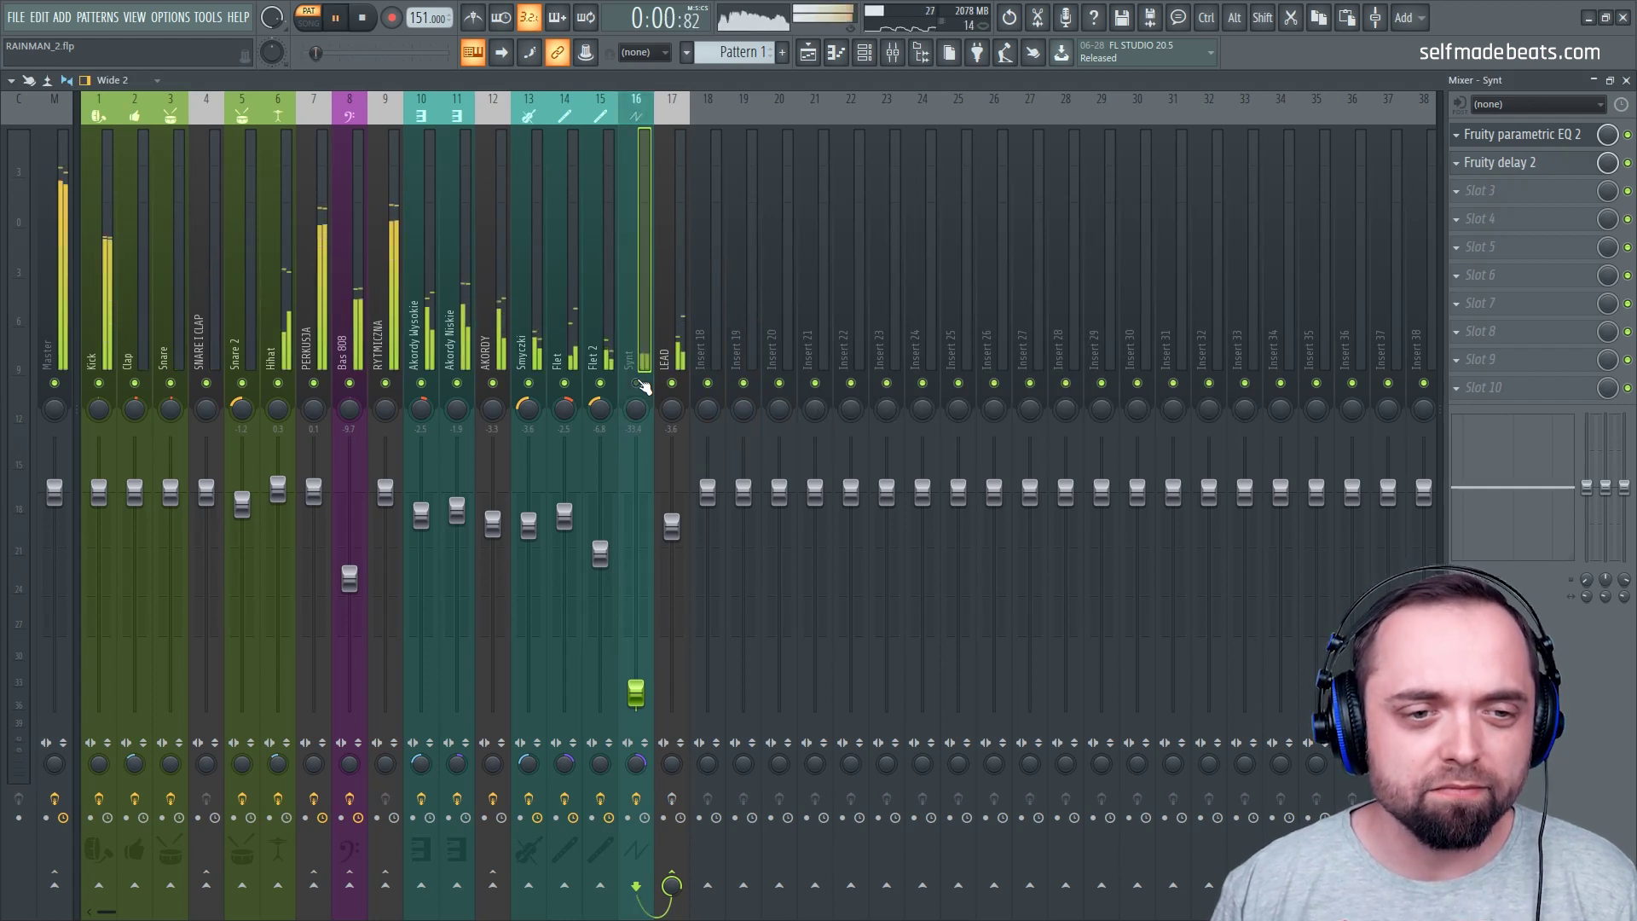
left_click(639, 384)
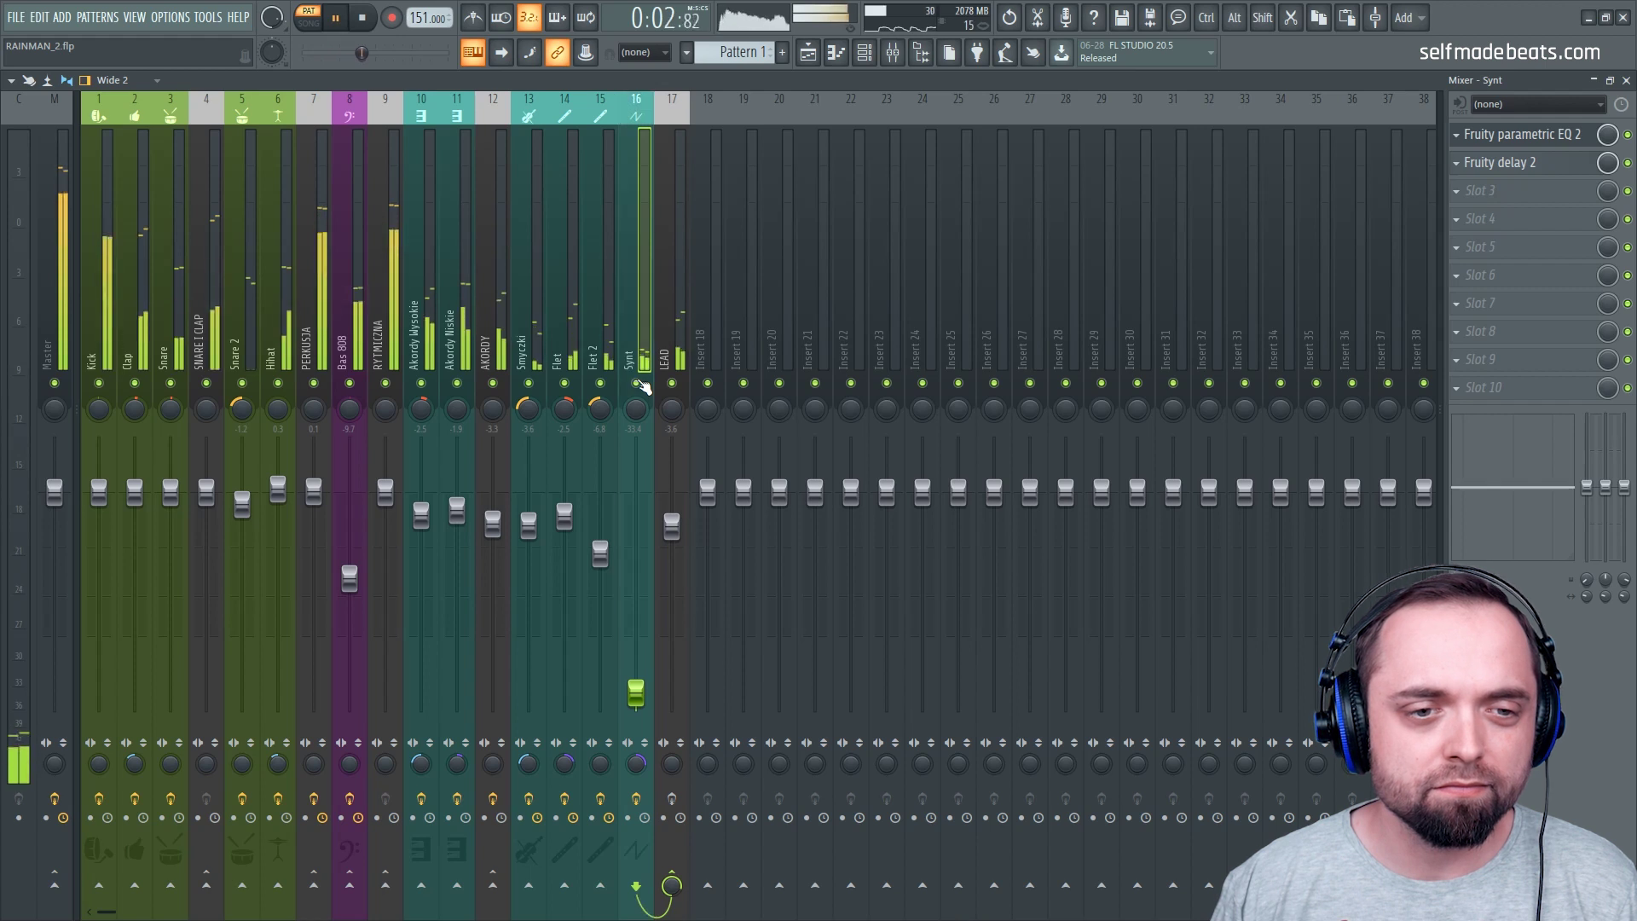
key("space")
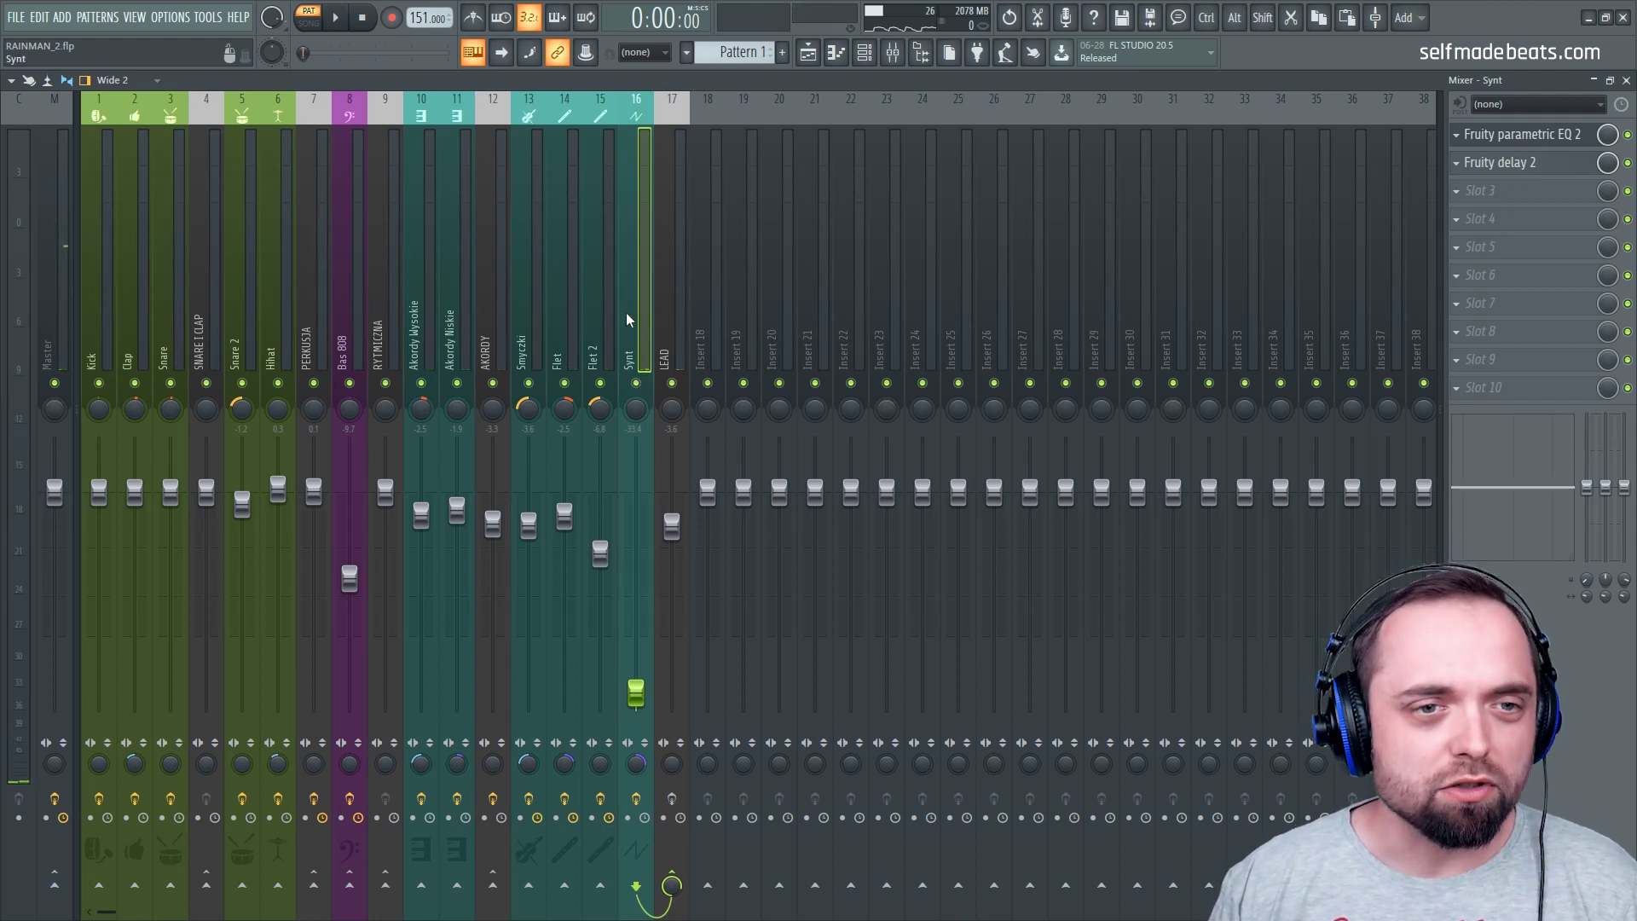
Compare the effect chains of the Flet, Flet 2 and Synt mixer tracks
left_click(601, 227)
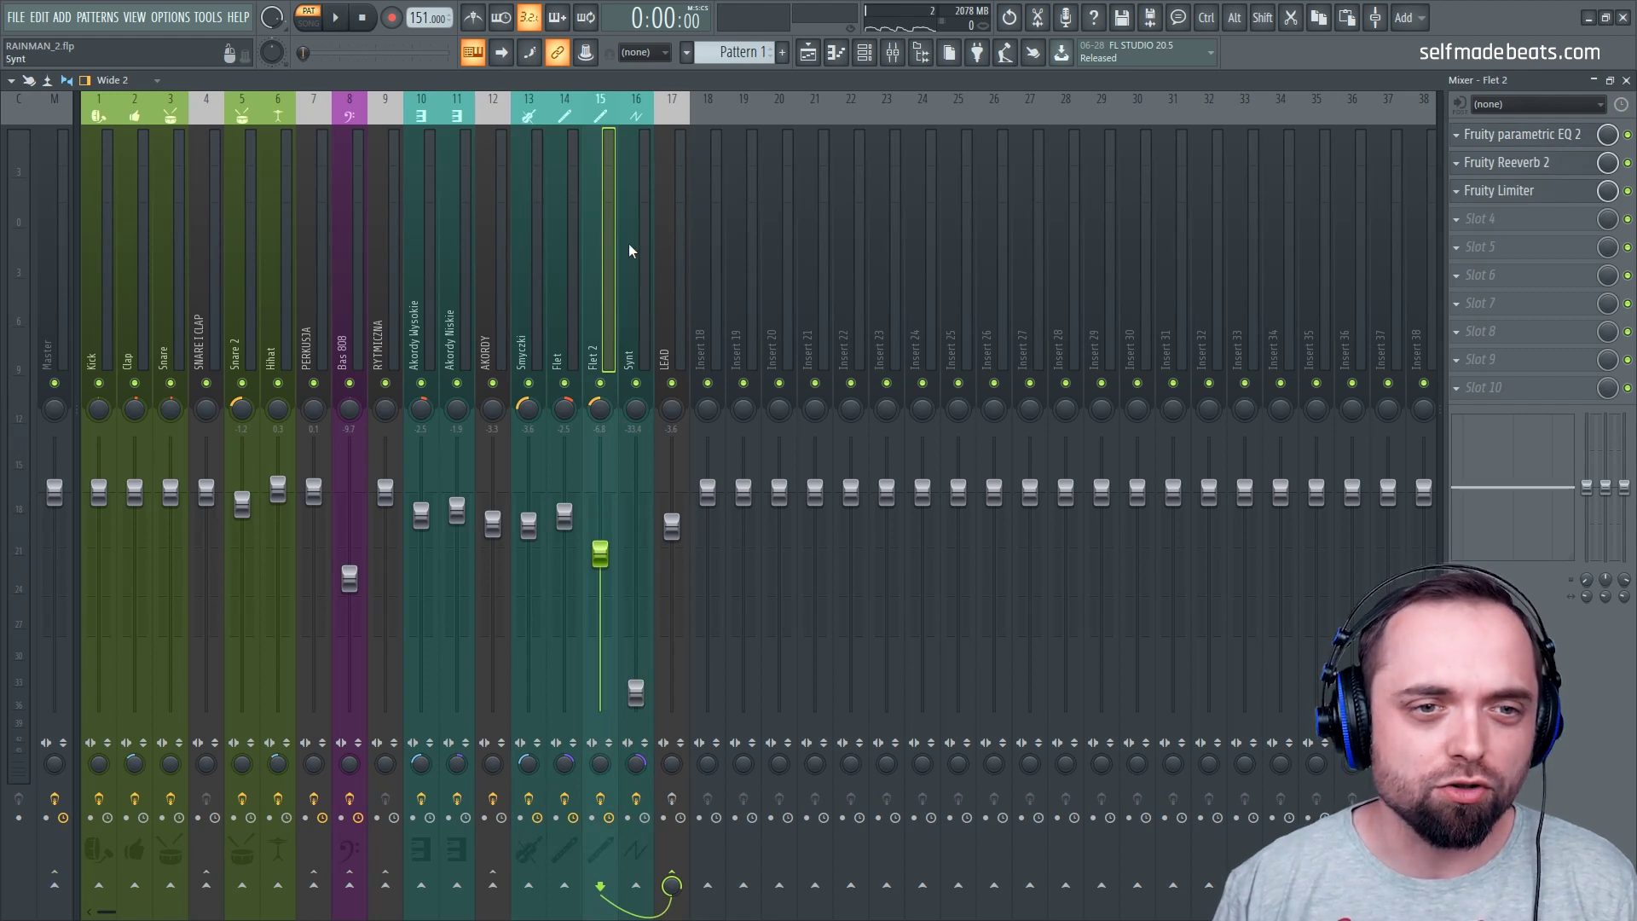
left_click(636, 248)
left_click(611, 242)
left_click(564, 263)
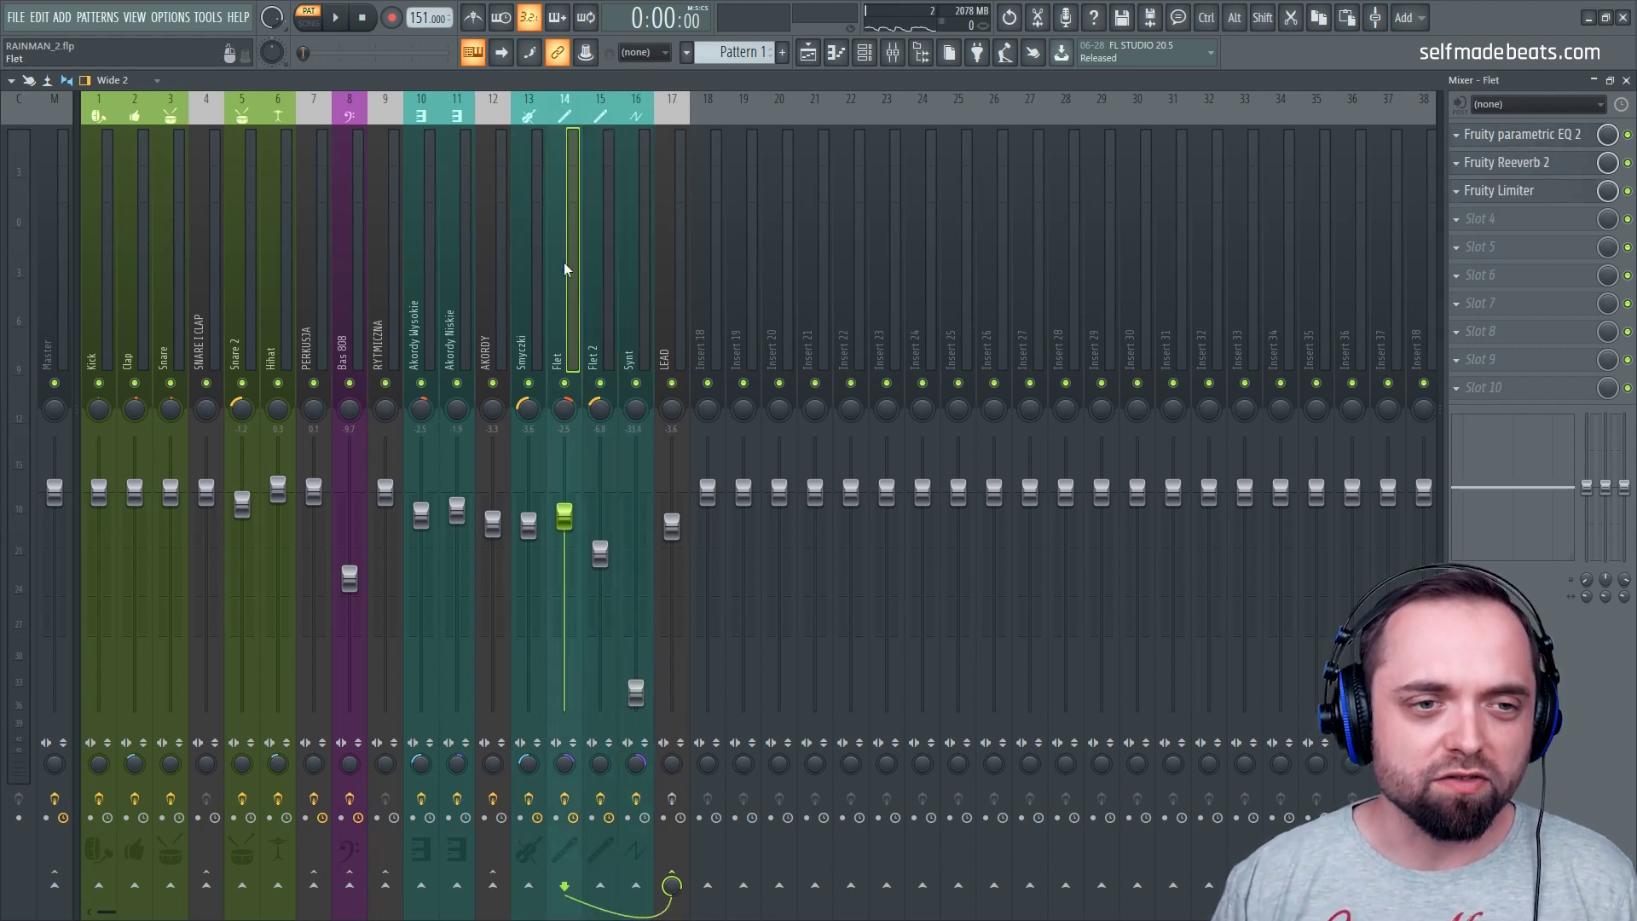
left_click(601, 273)
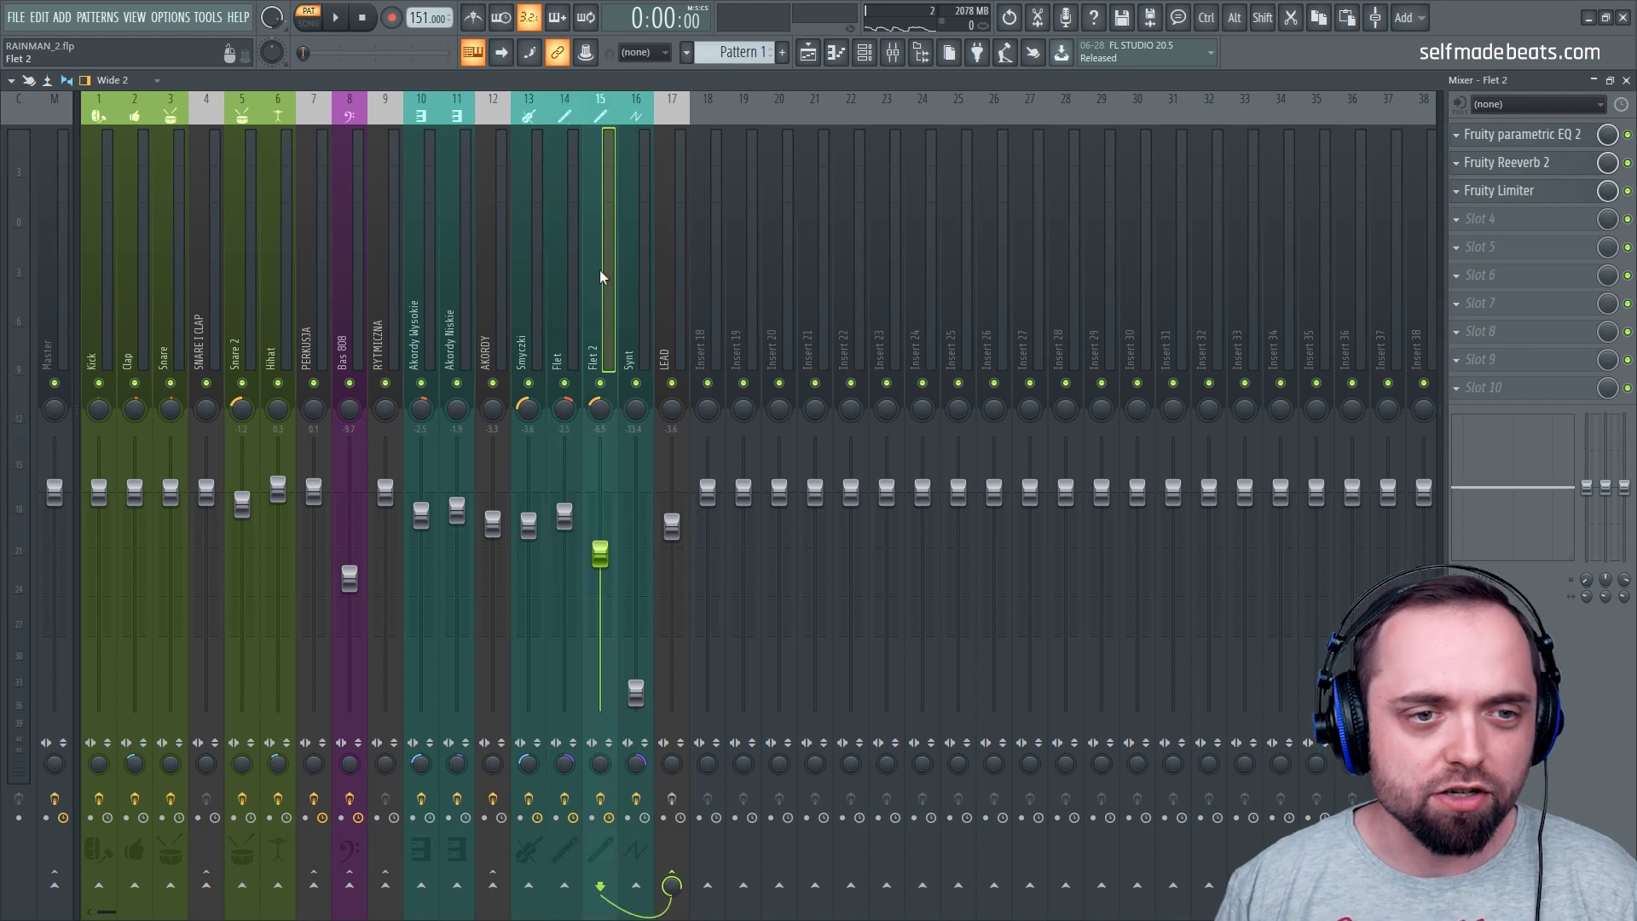
left_click(559, 259)
left_click(611, 248)
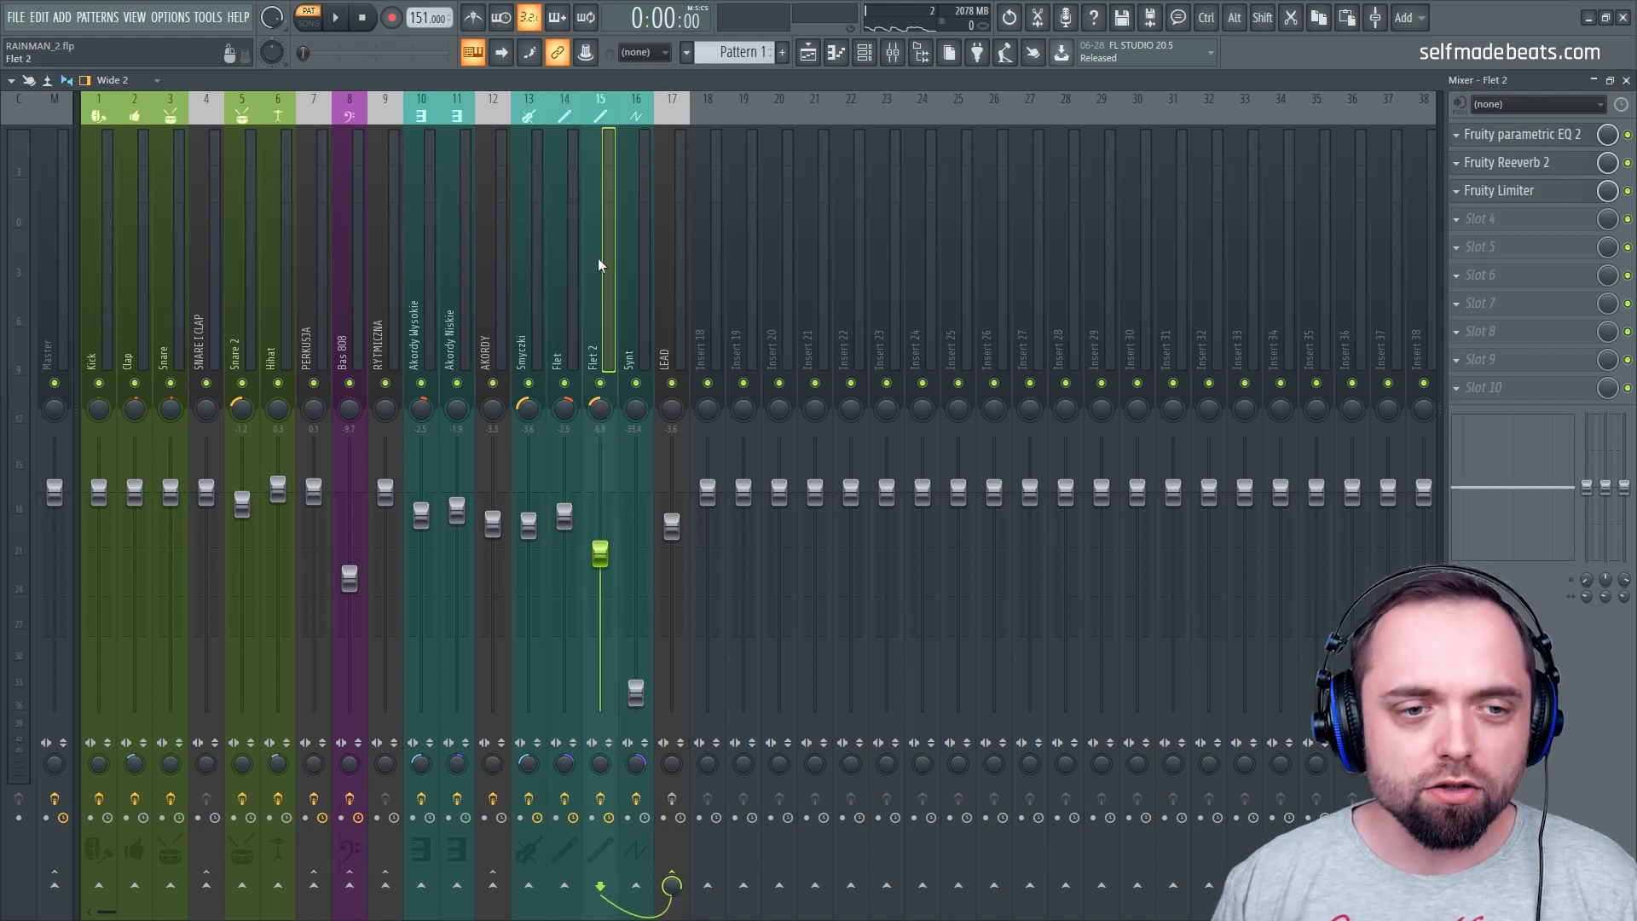
left_click(625, 273)
Examine the Fruity parametric EQ 2 curve on the LEAD track, and close the plugin
left_click(670, 273)
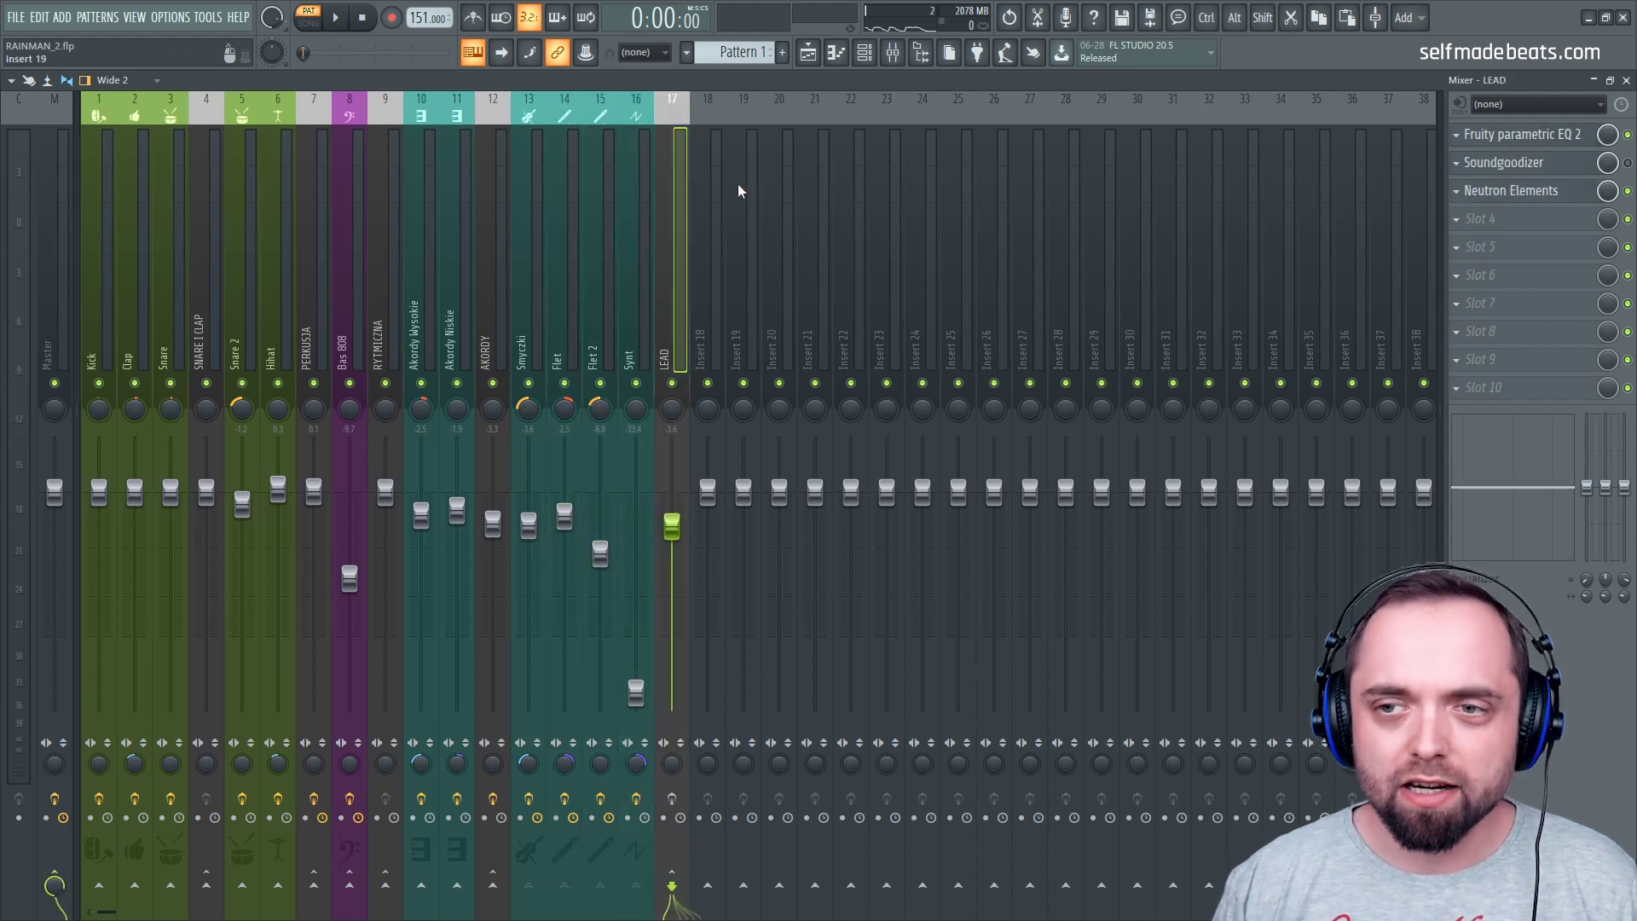
left_click(1487, 138)
left_click_drag(686, 278, 1074, 215)
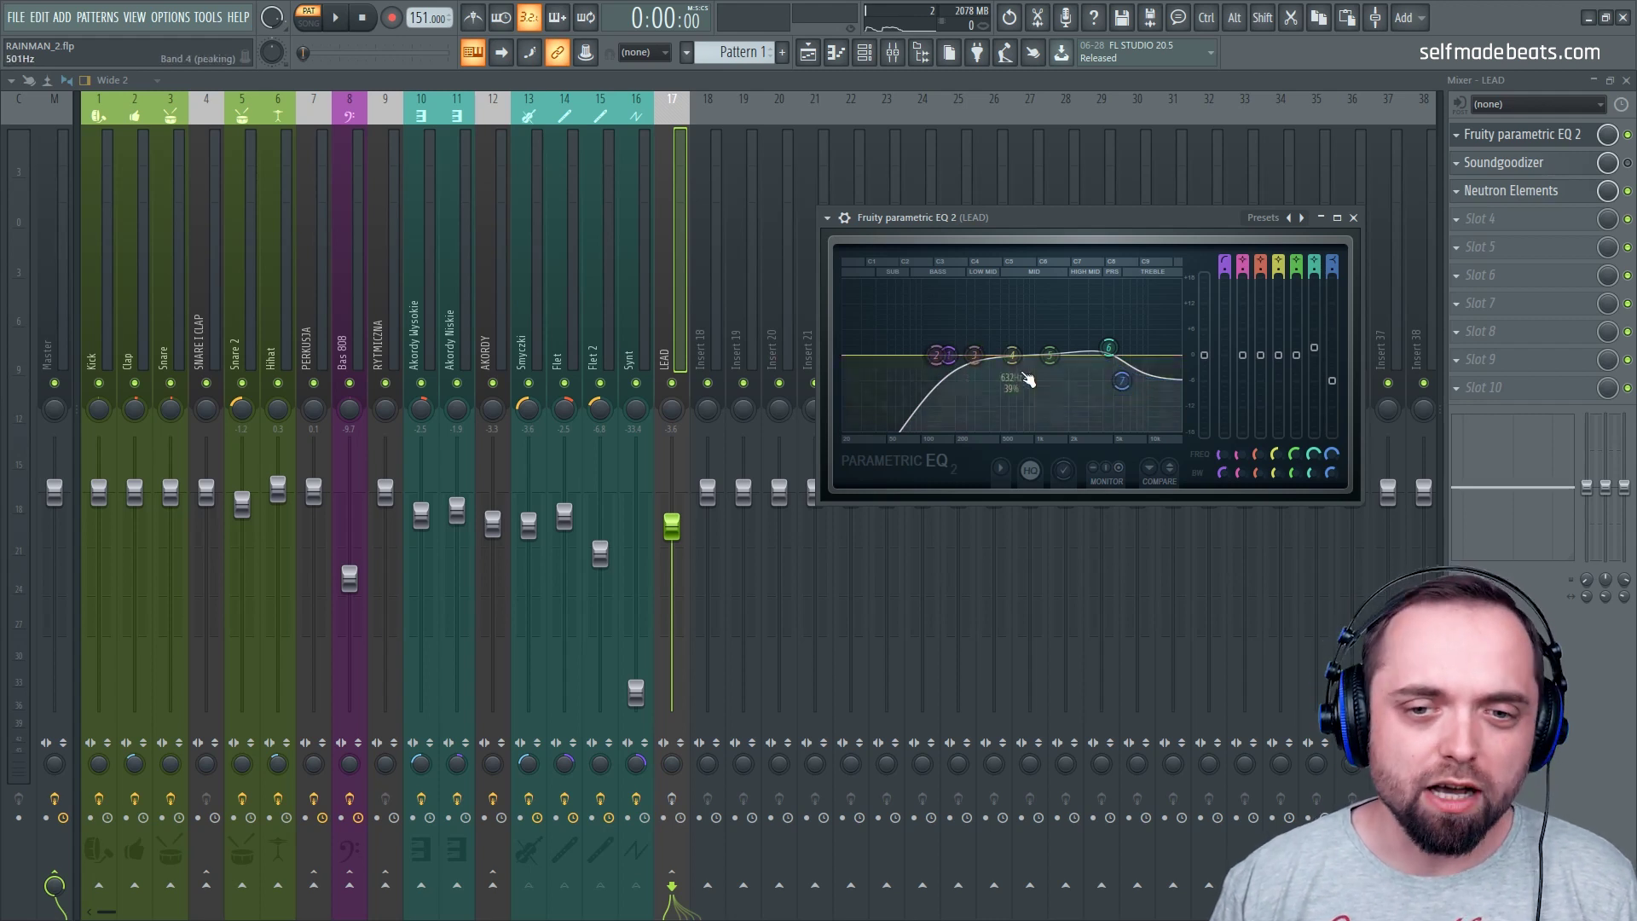
left_click_drag(1109, 350, 1107, 346)
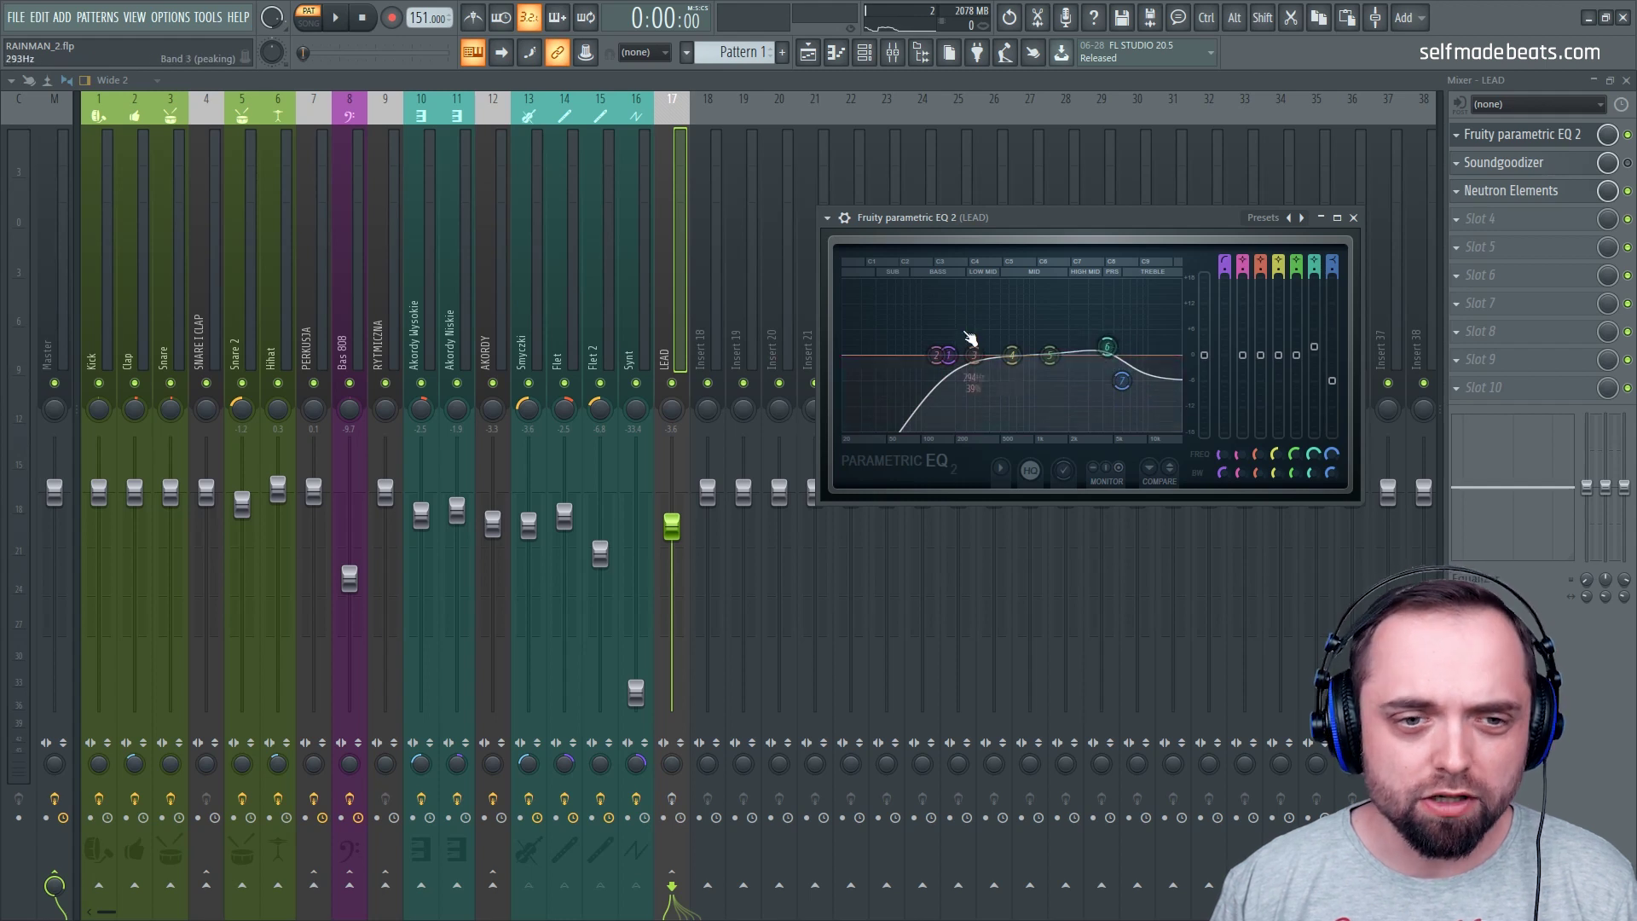
left_click(1353, 218)
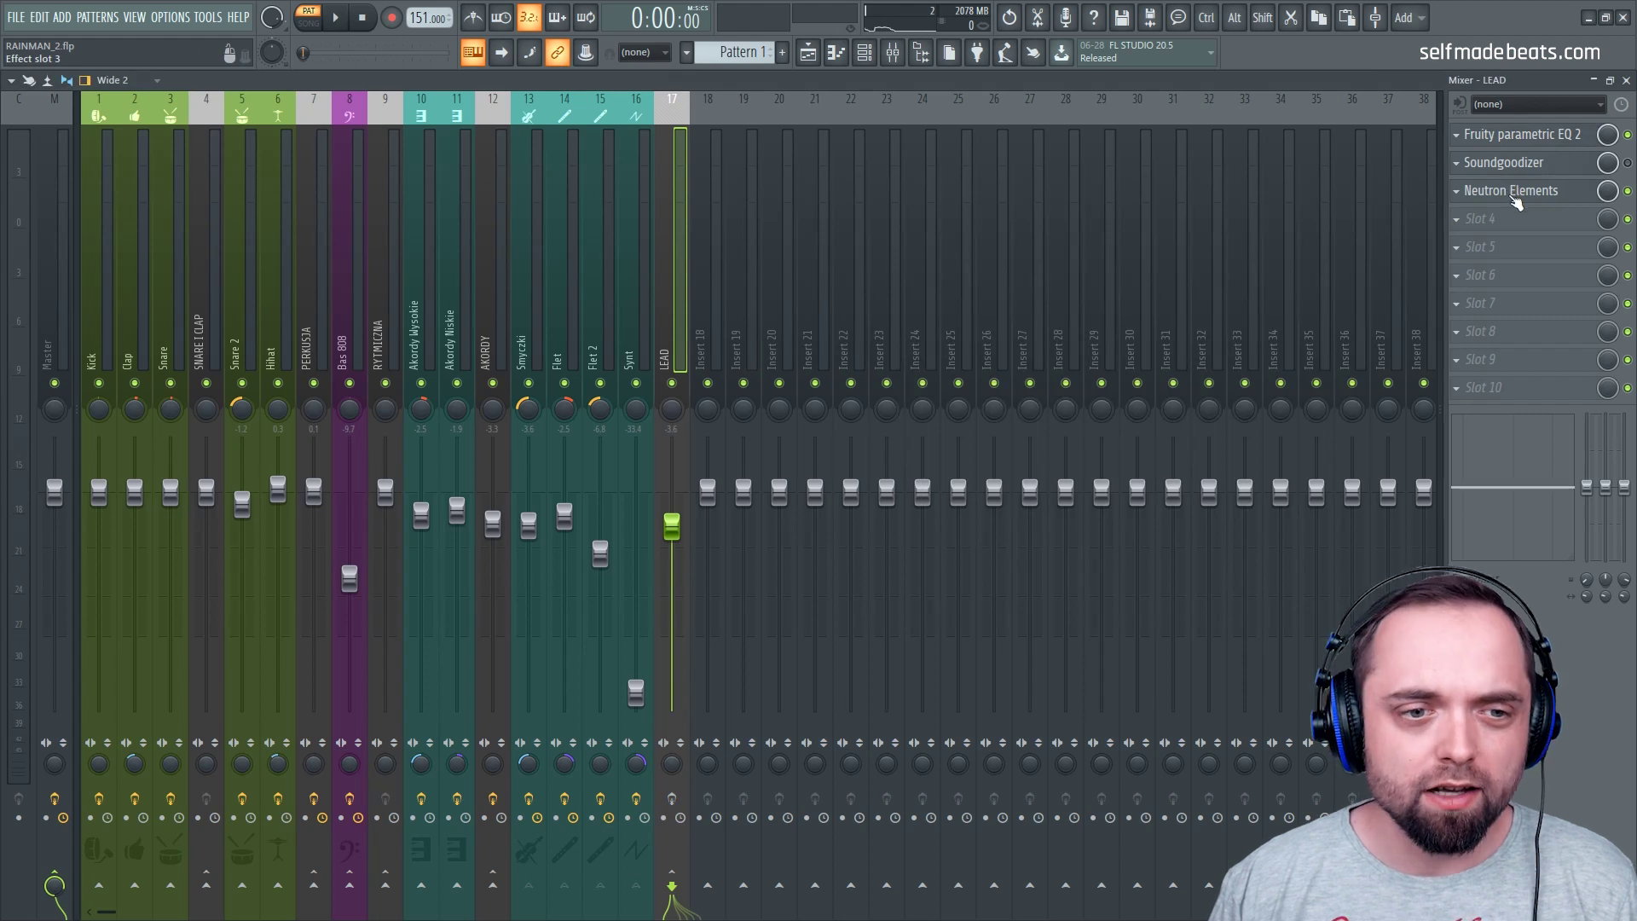
Examine the Equalizer curve and band 5 settings in Neutron Elements on the LEAD track
left_click(1511, 191)
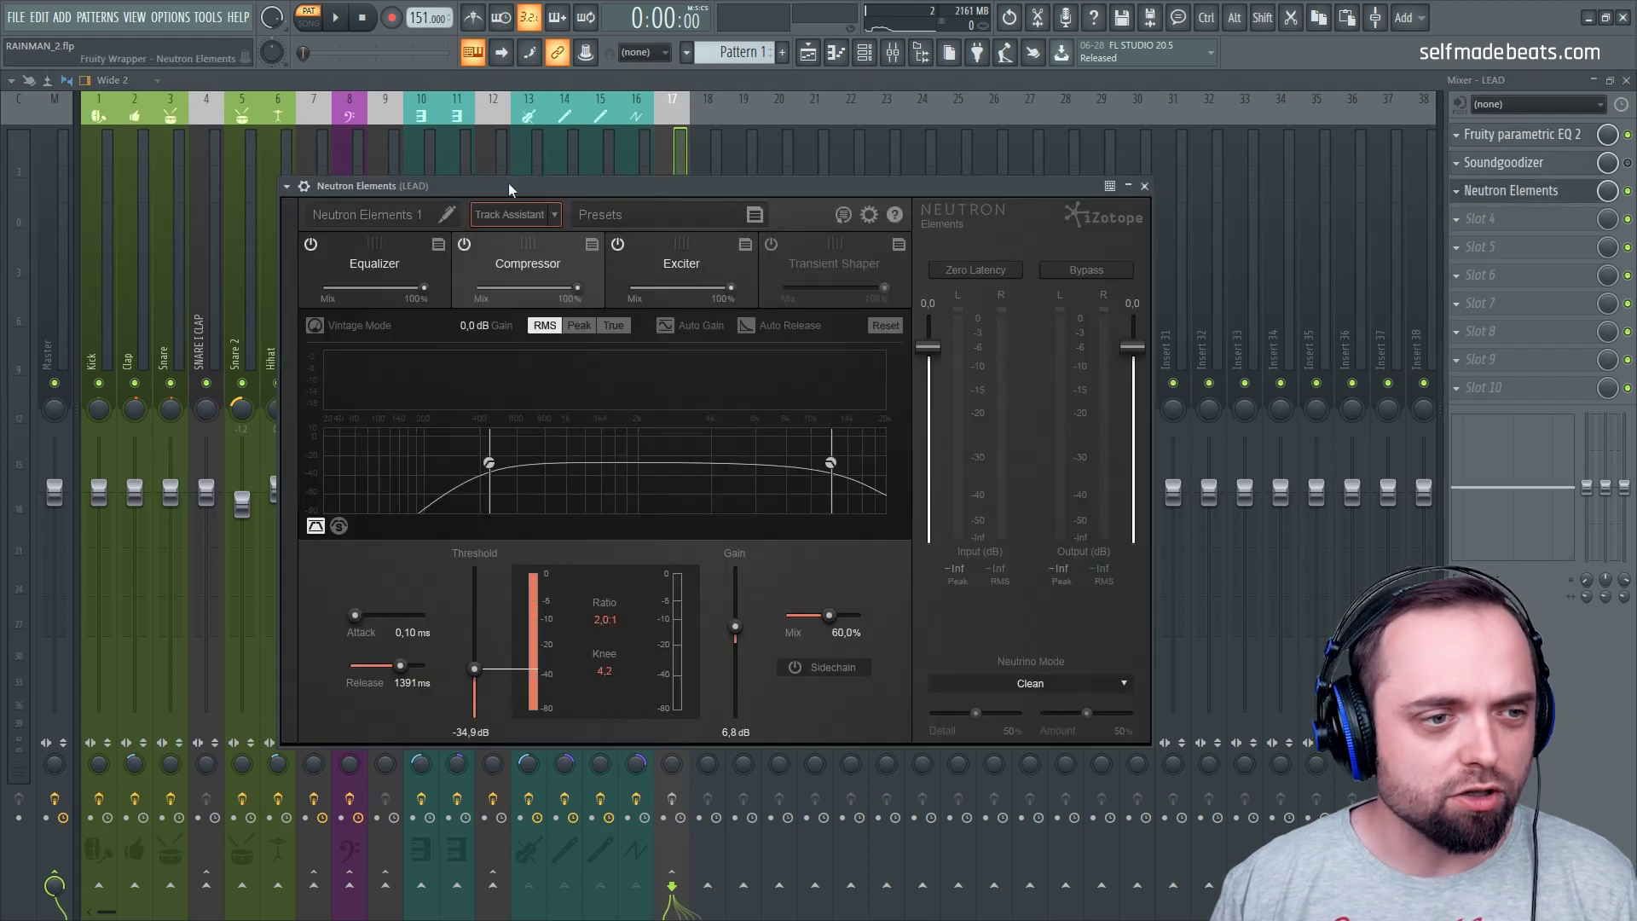
left_click_drag(508, 182, 627, 192)
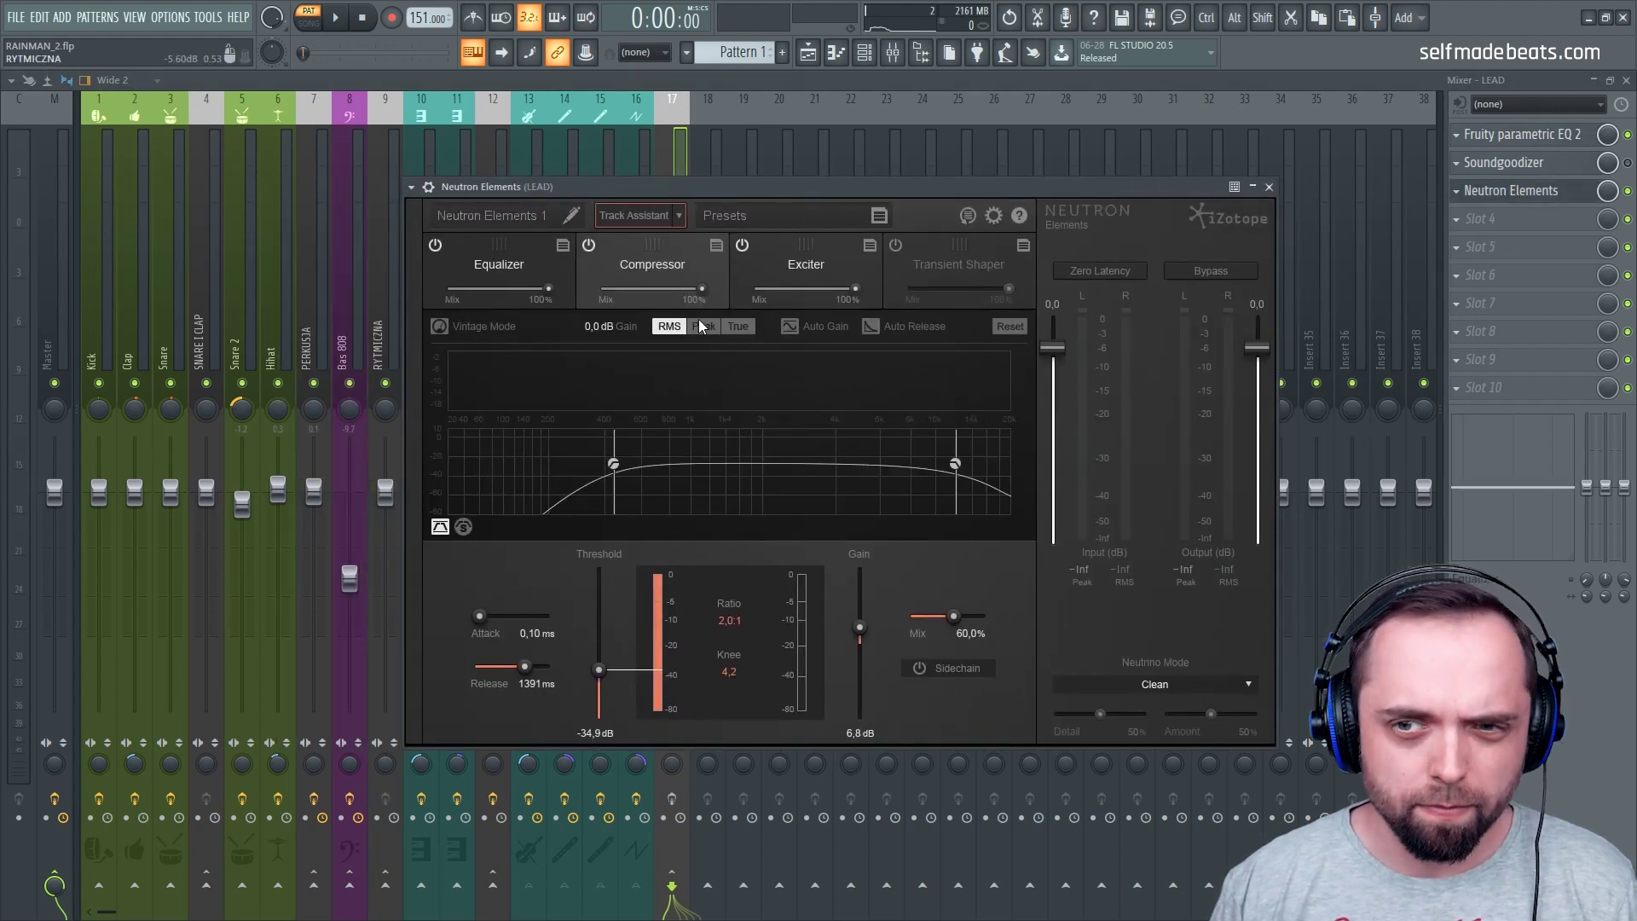
left_click(532, 265)
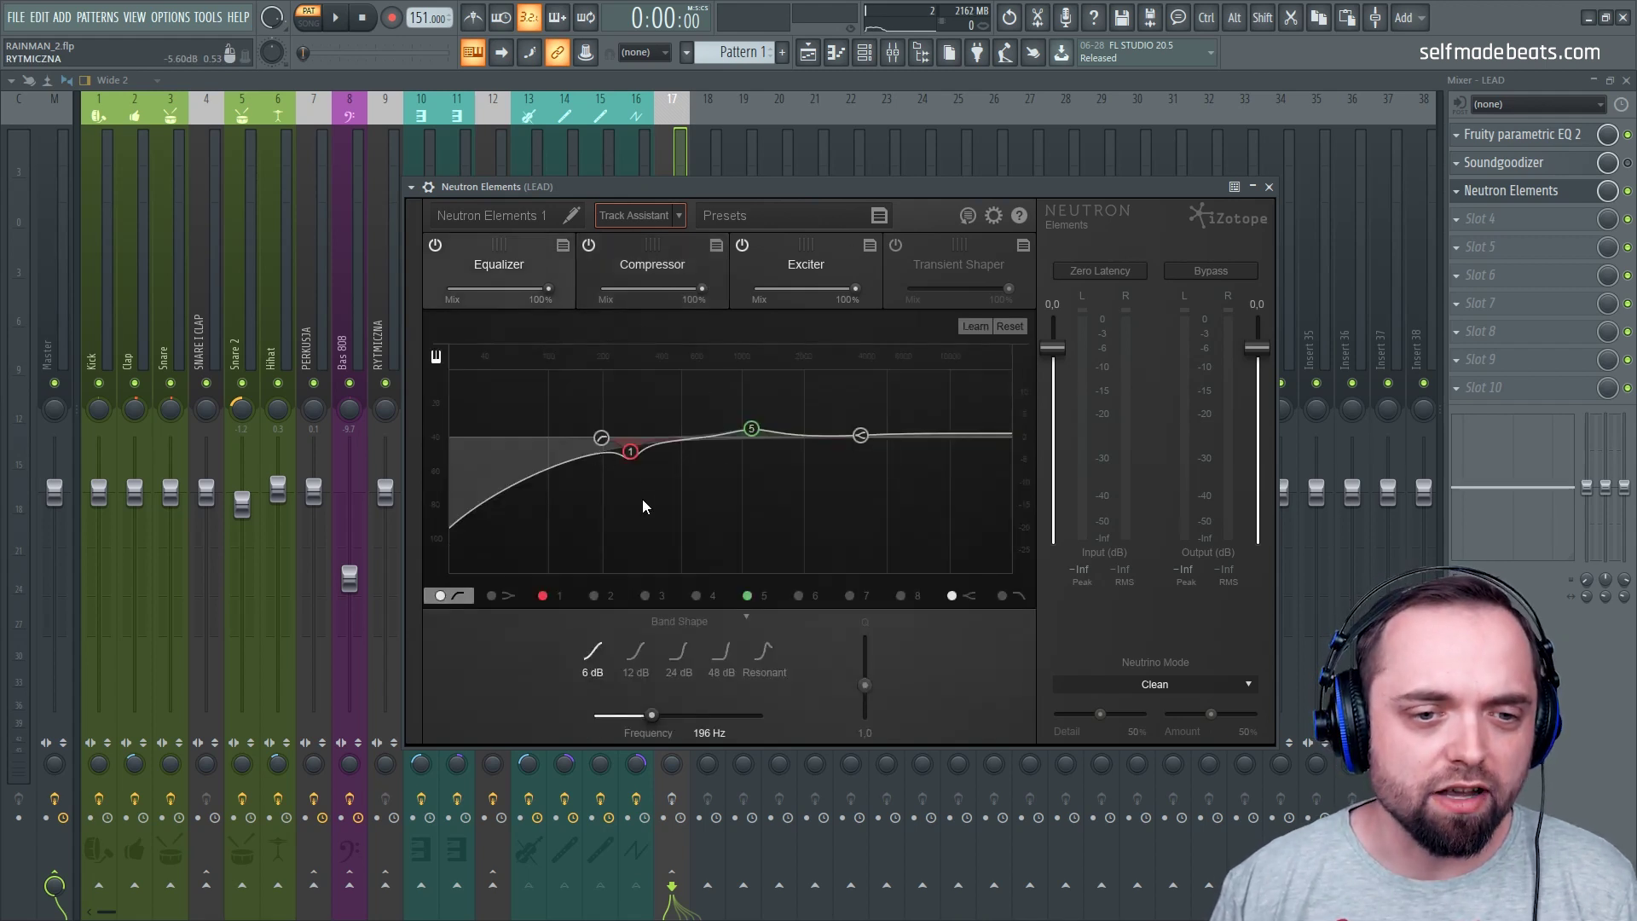
left_click(750, 428)
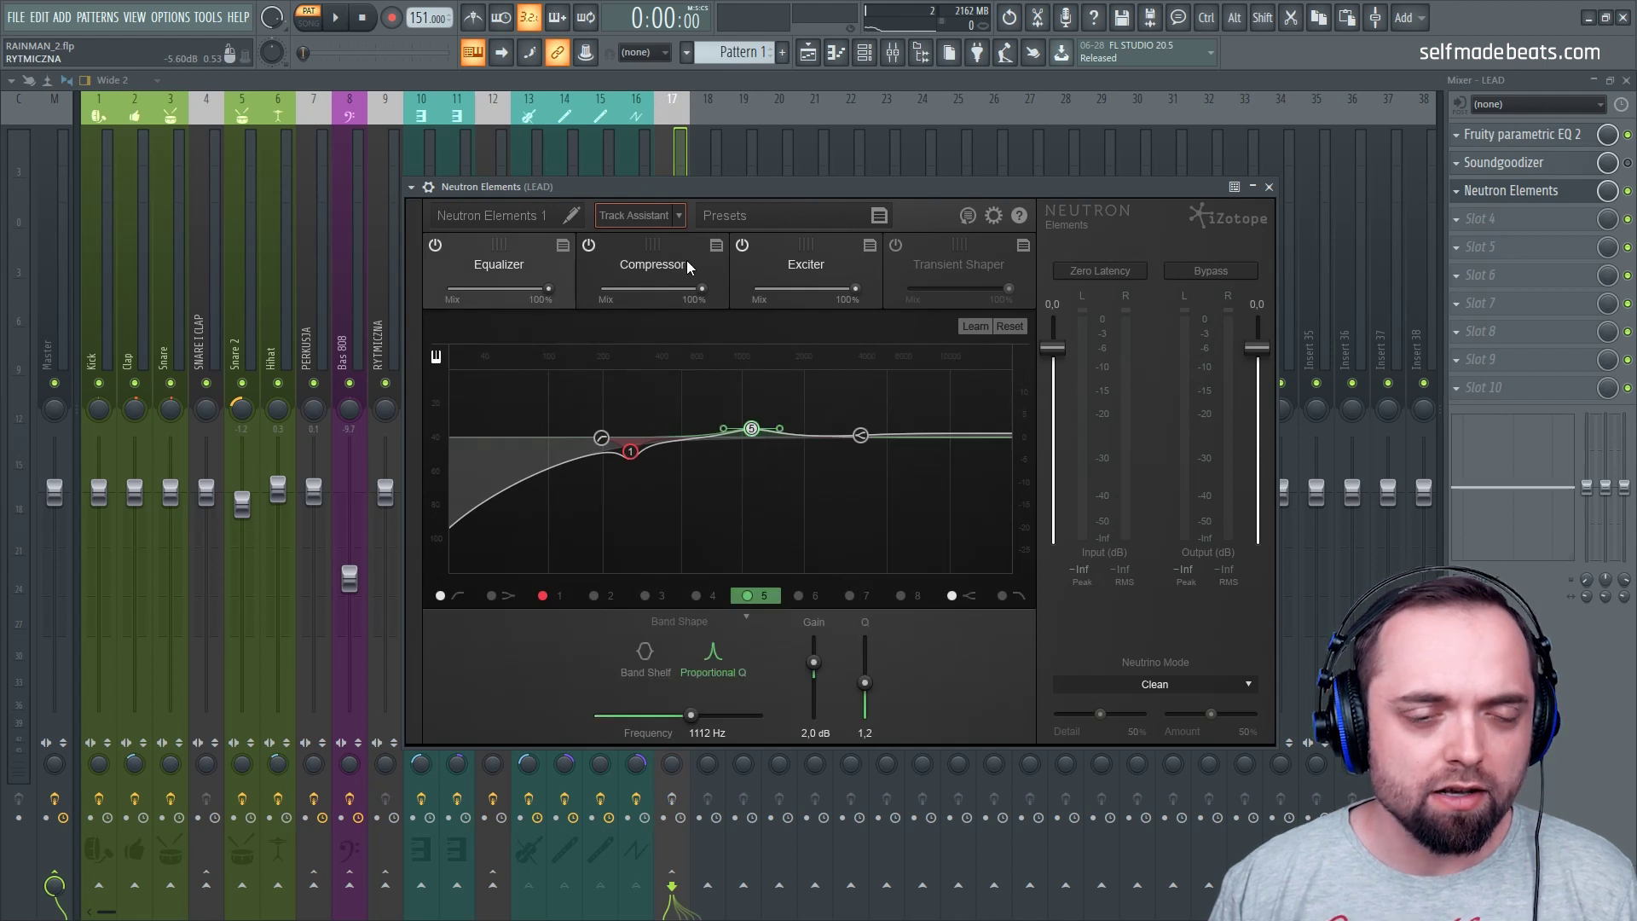
Examine the Compressor and Exciter settings in Neutron Elements on the LEAD track, and close the plugin
left_click(656, 262)
left_click(502, 267)
left_click(639, 269)
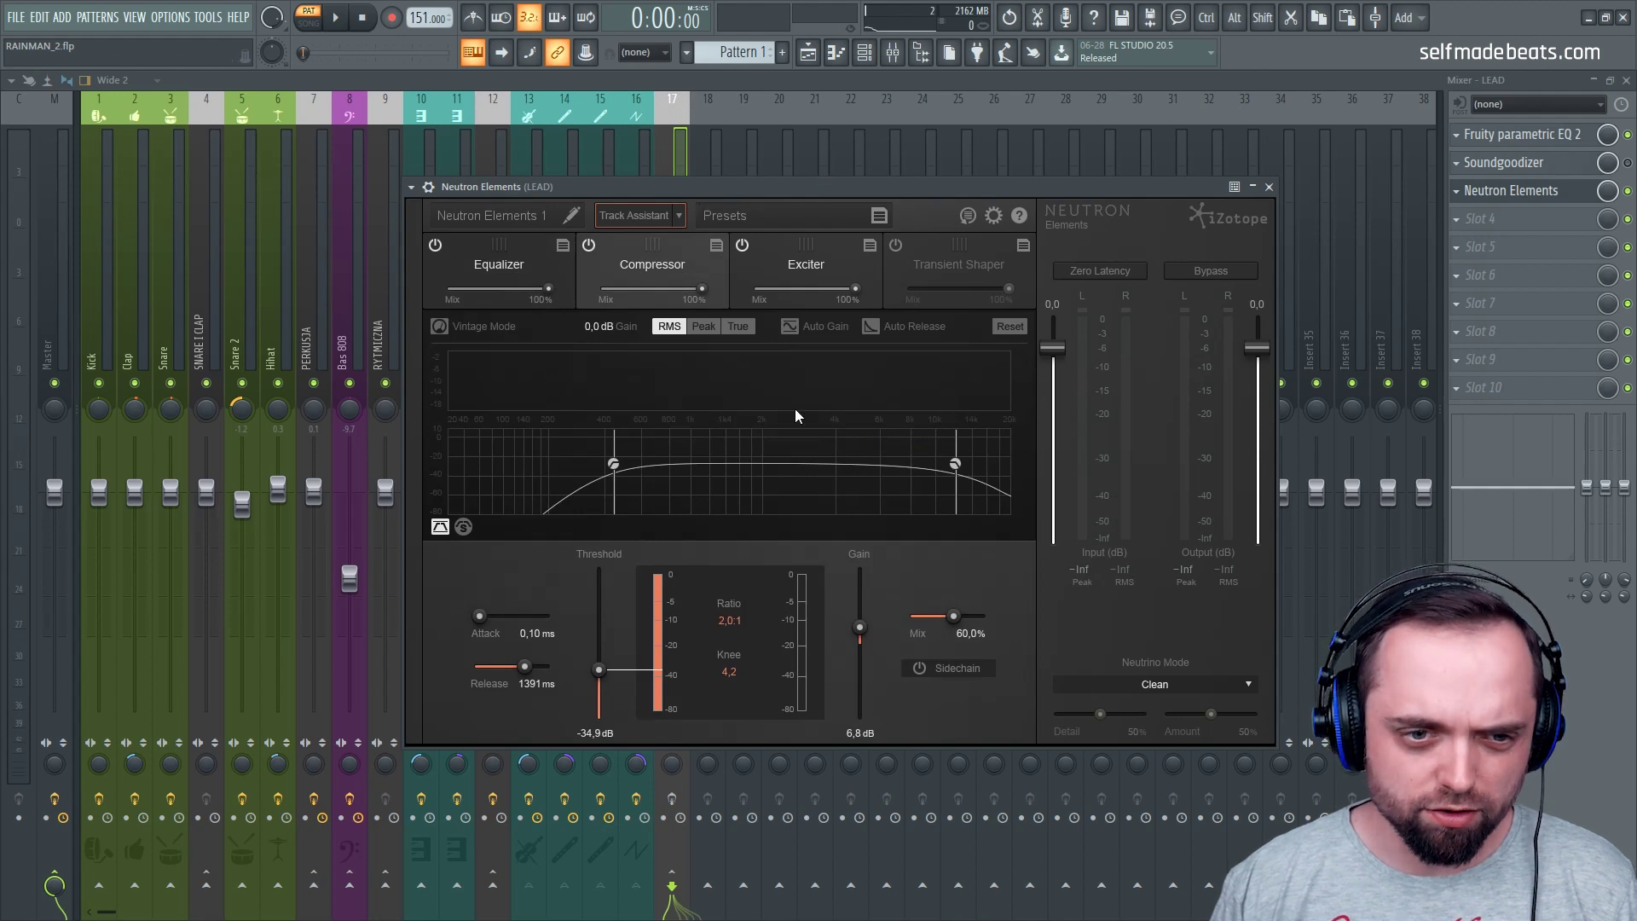
left_click_drag(817, 189, 851, 205)
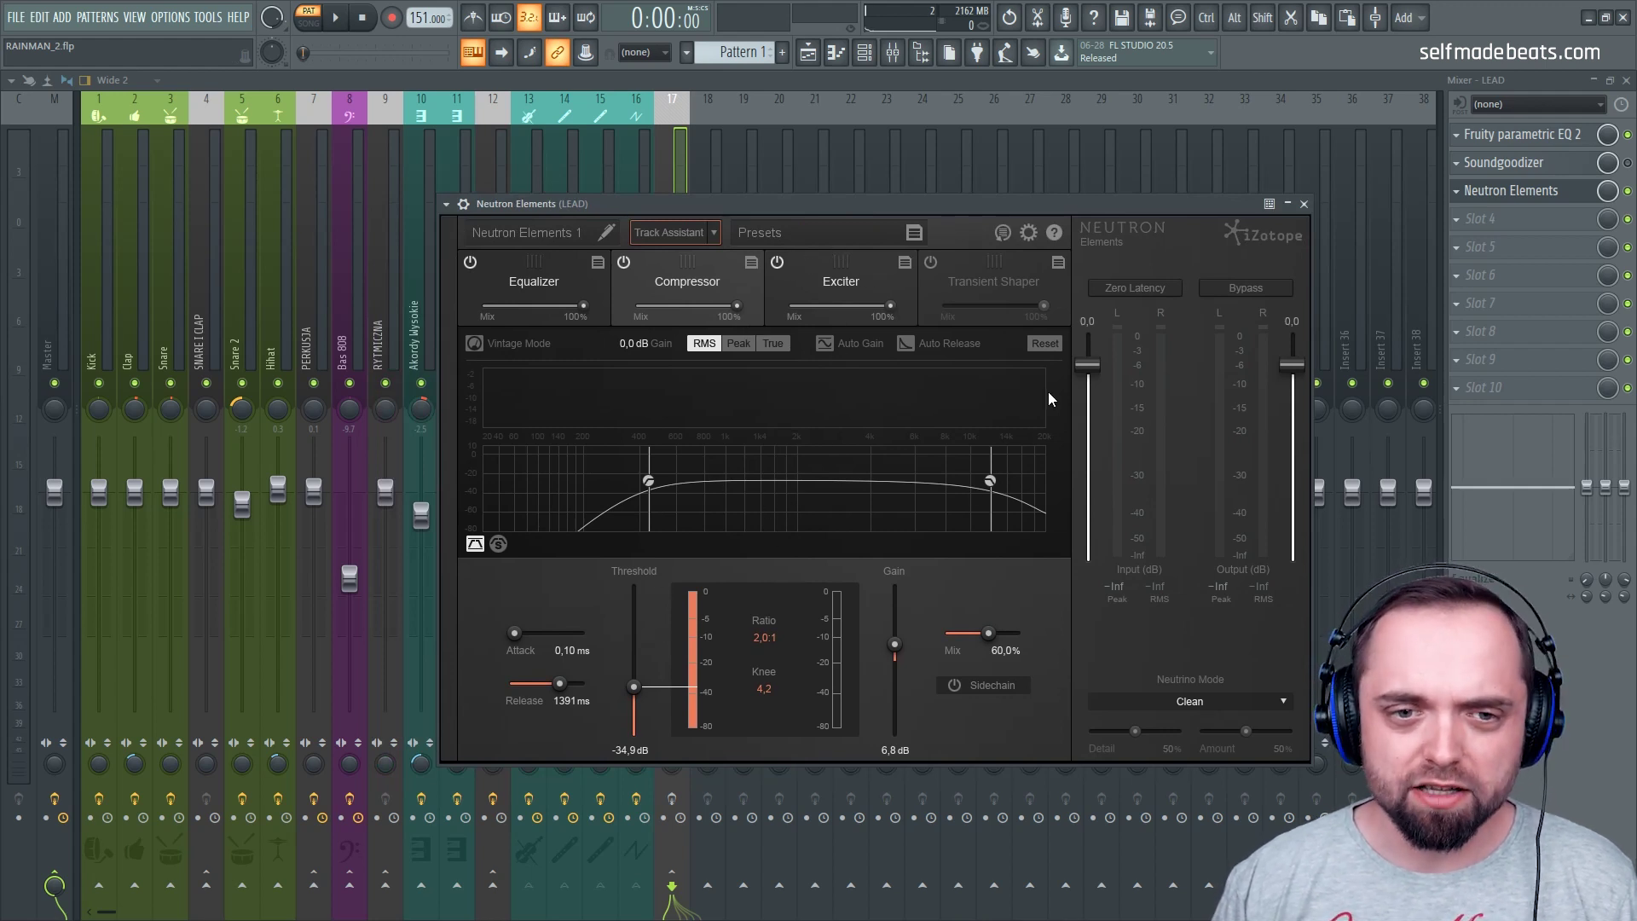
left_click(859, 280)
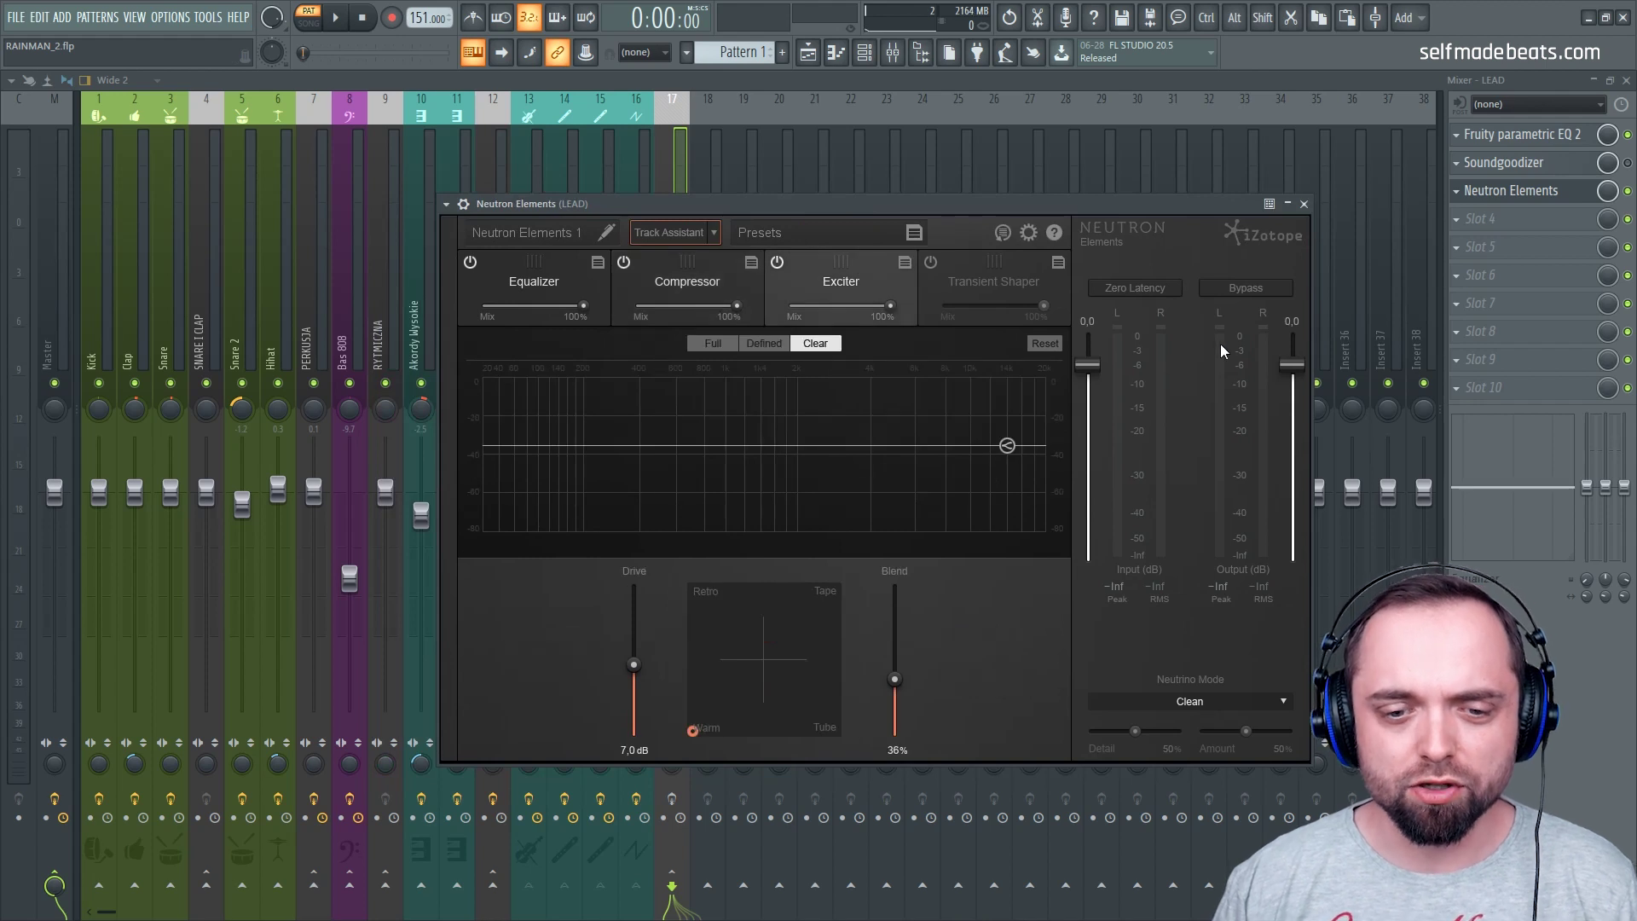
left_click(1303, 204)
Examine the soothe settings on the Master track, and close the plugin
left_click(635, 294)
left_click(675, 292)
left_click(602, 290)
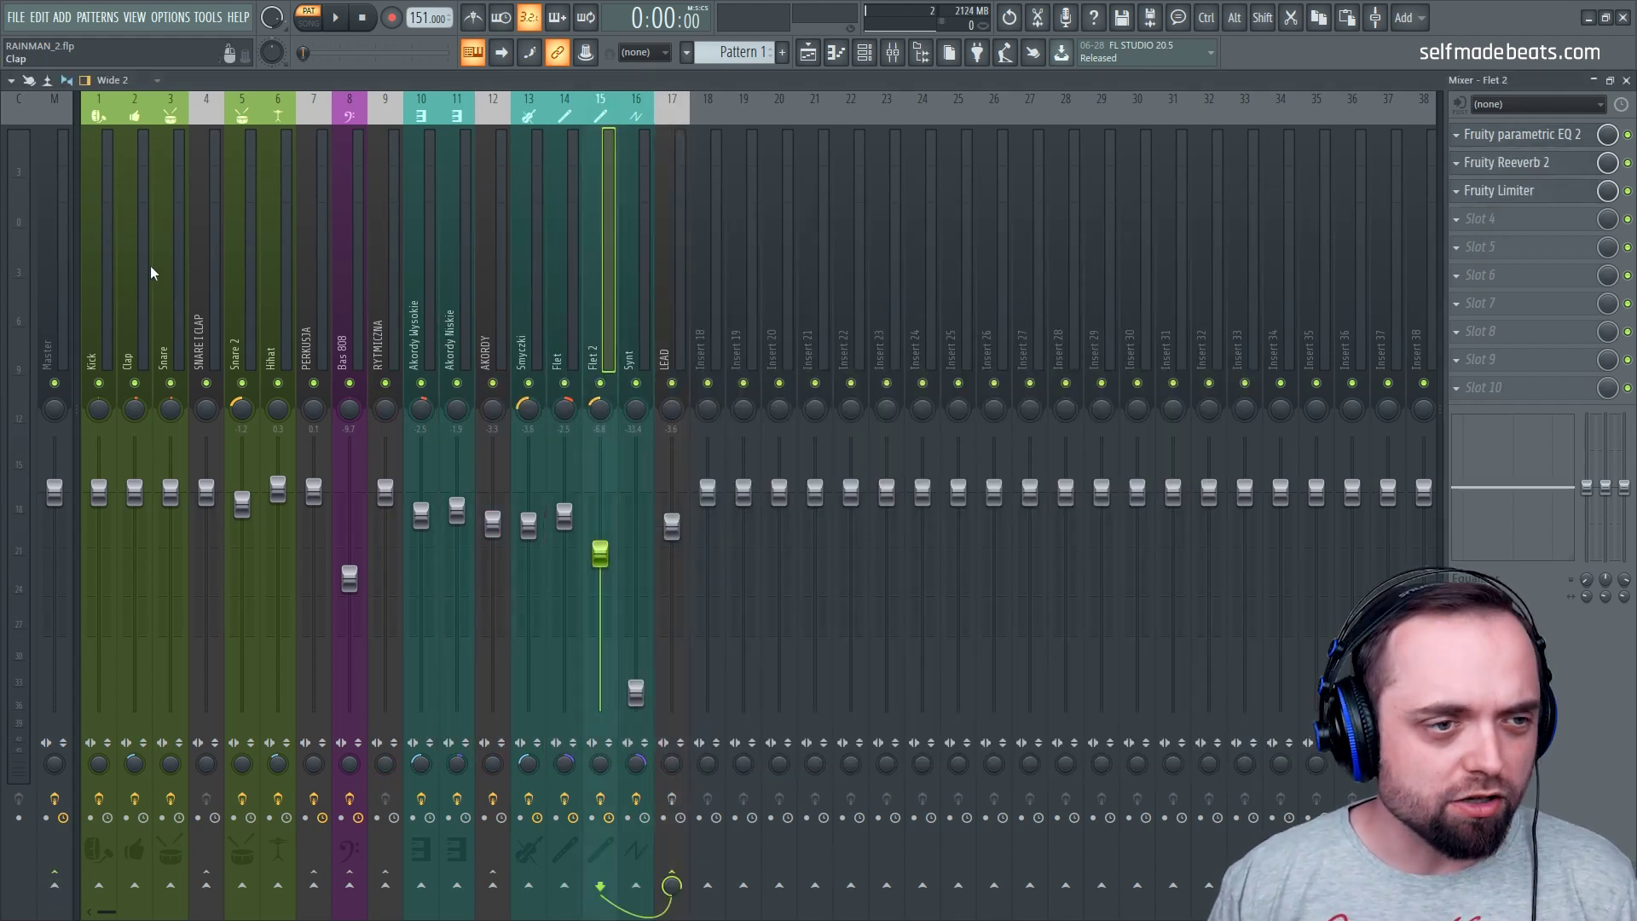
left_click(54, 283)
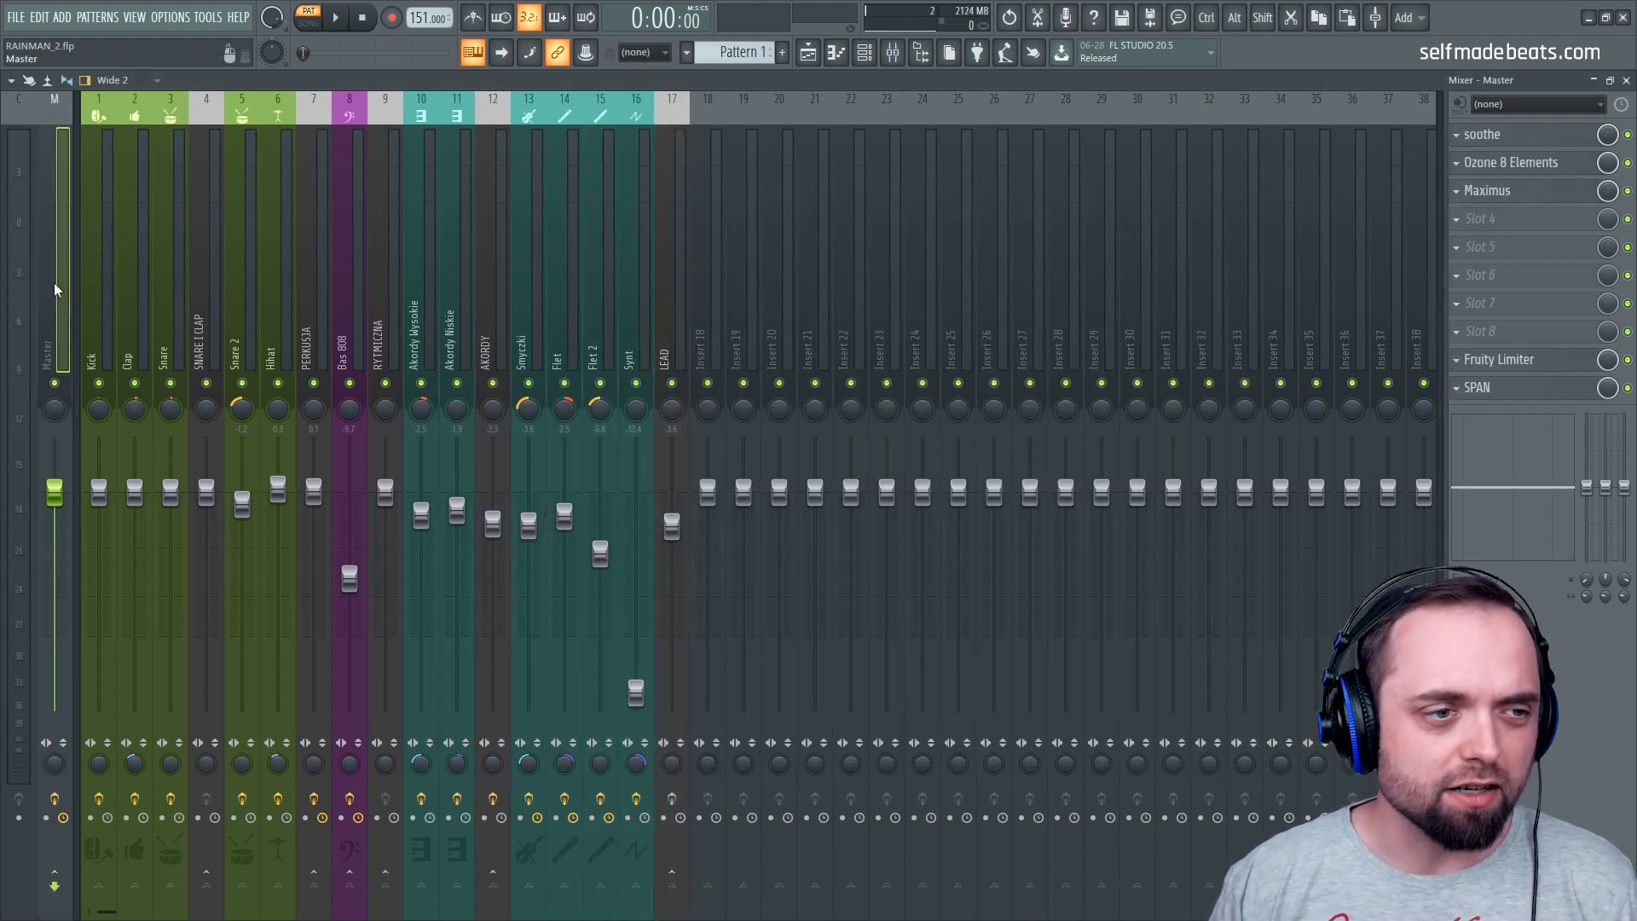
left_click(1521, 139)
left_click_drag(330, 230, 622, 196)
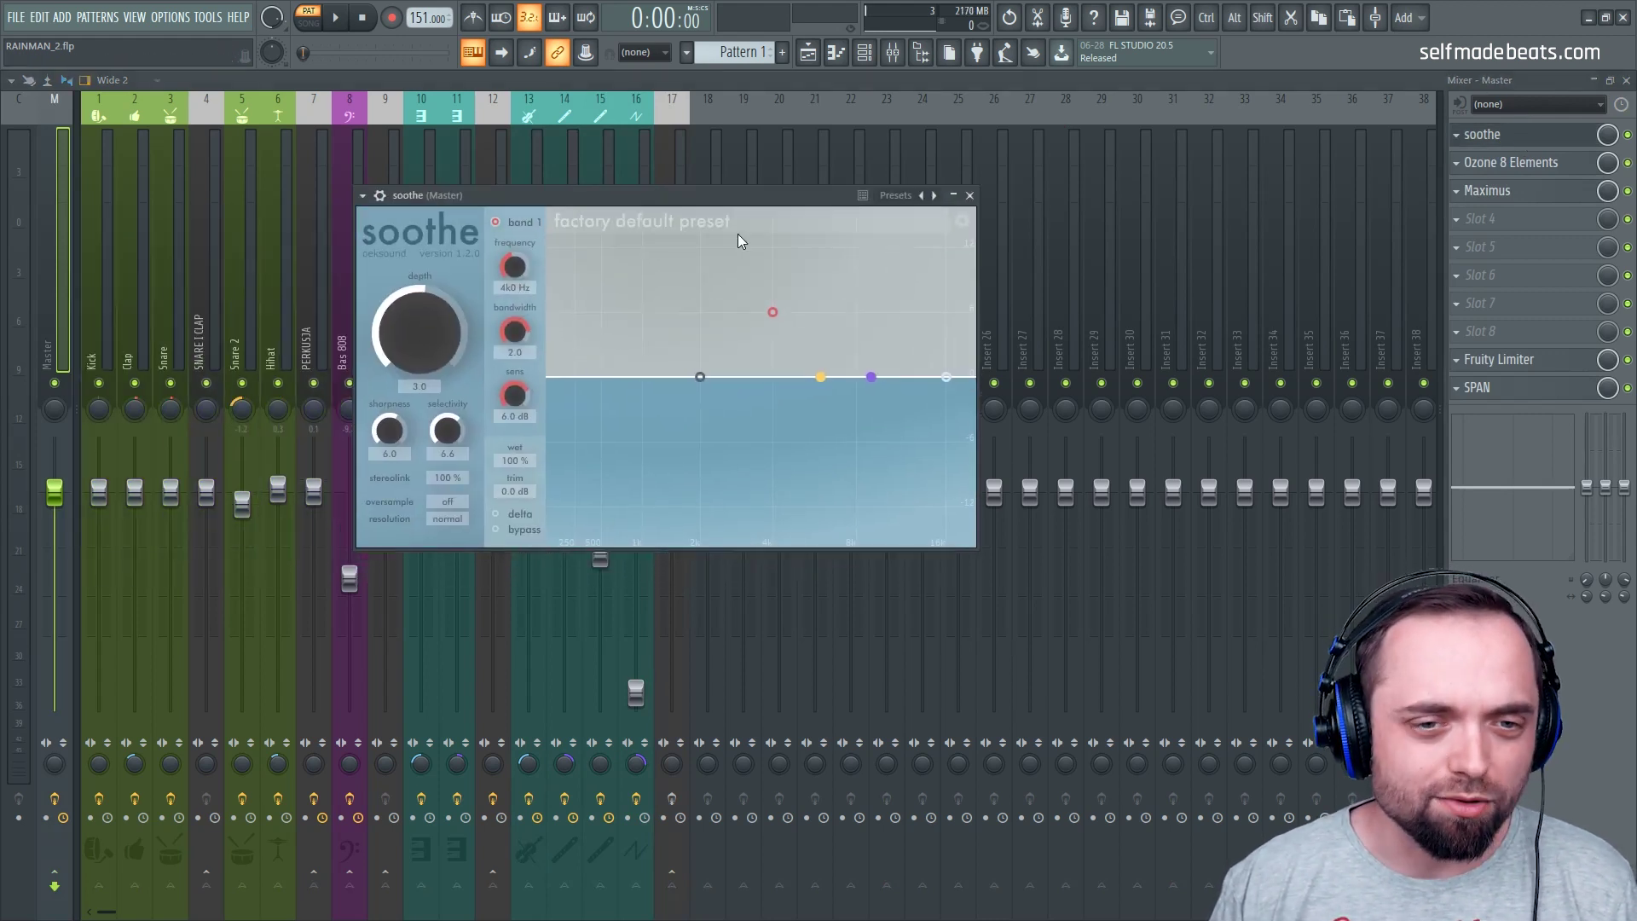
left_click(970, 196)
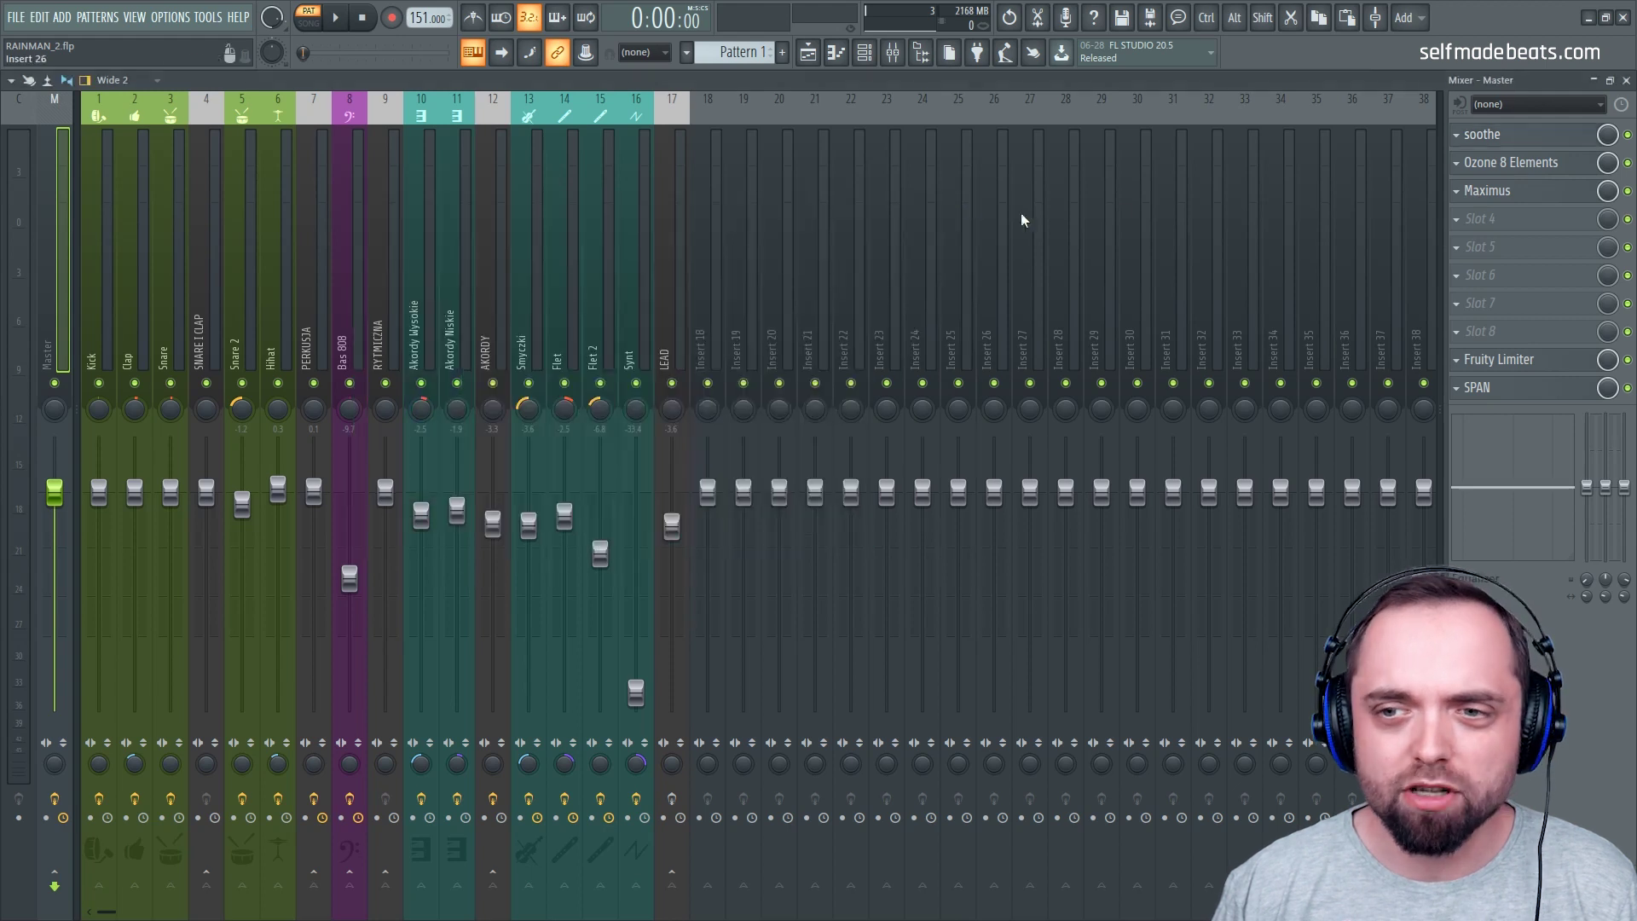
Examine the Maximizer settings of Ozone 8 Elements on the Master track, and close the plugin
left_click(1509, 161)
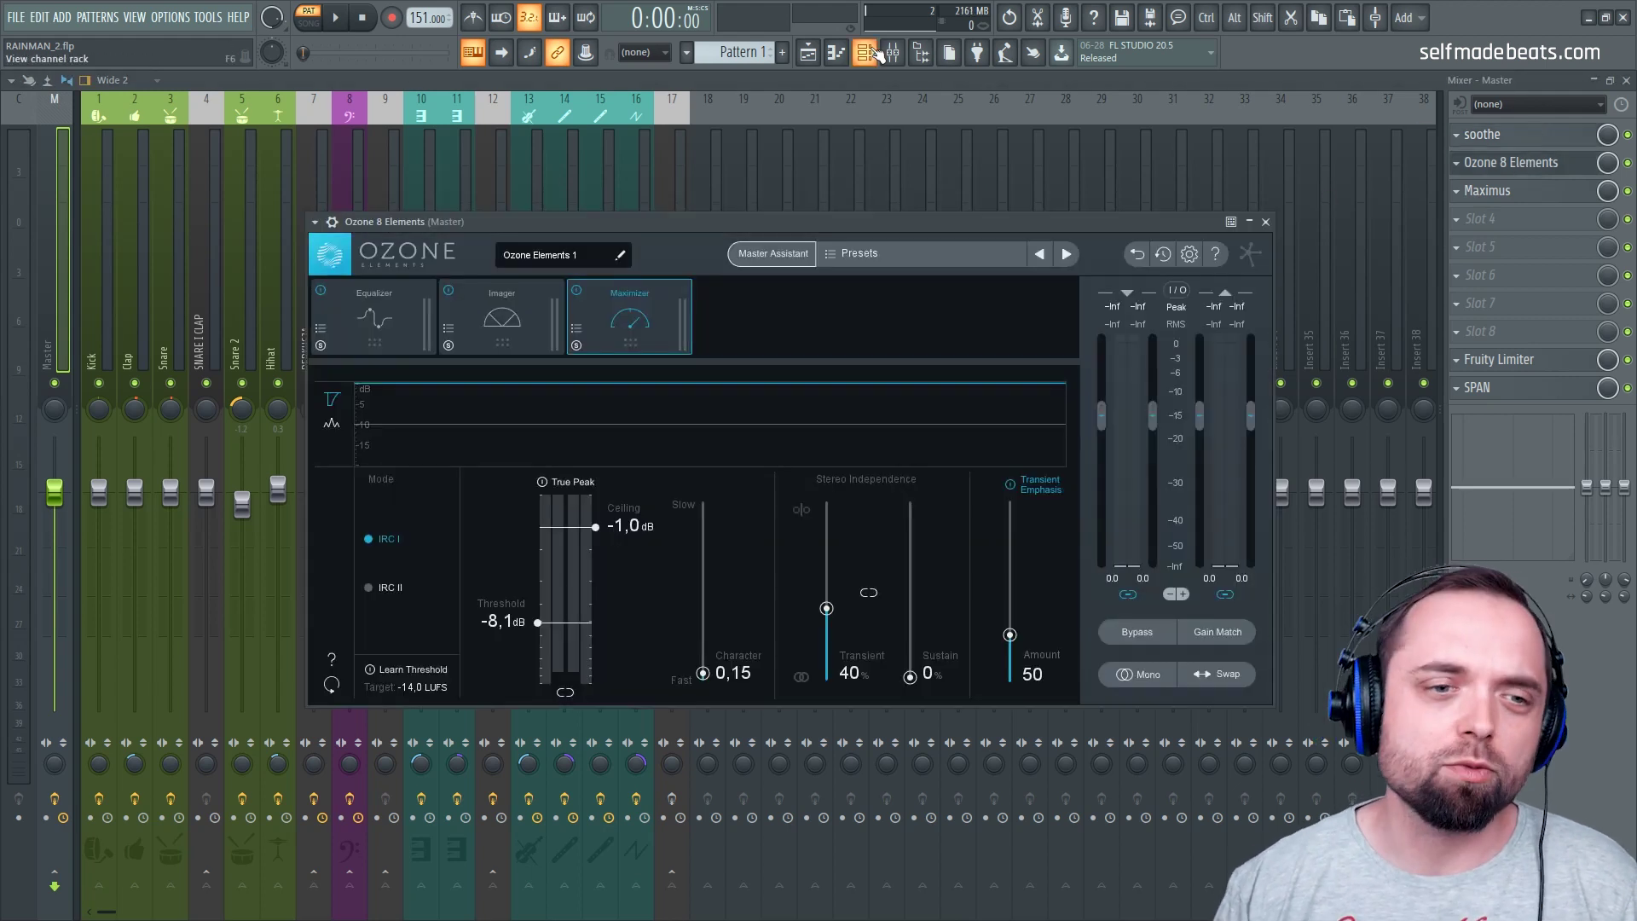
left_click_drag(660, 222, 648, 192)
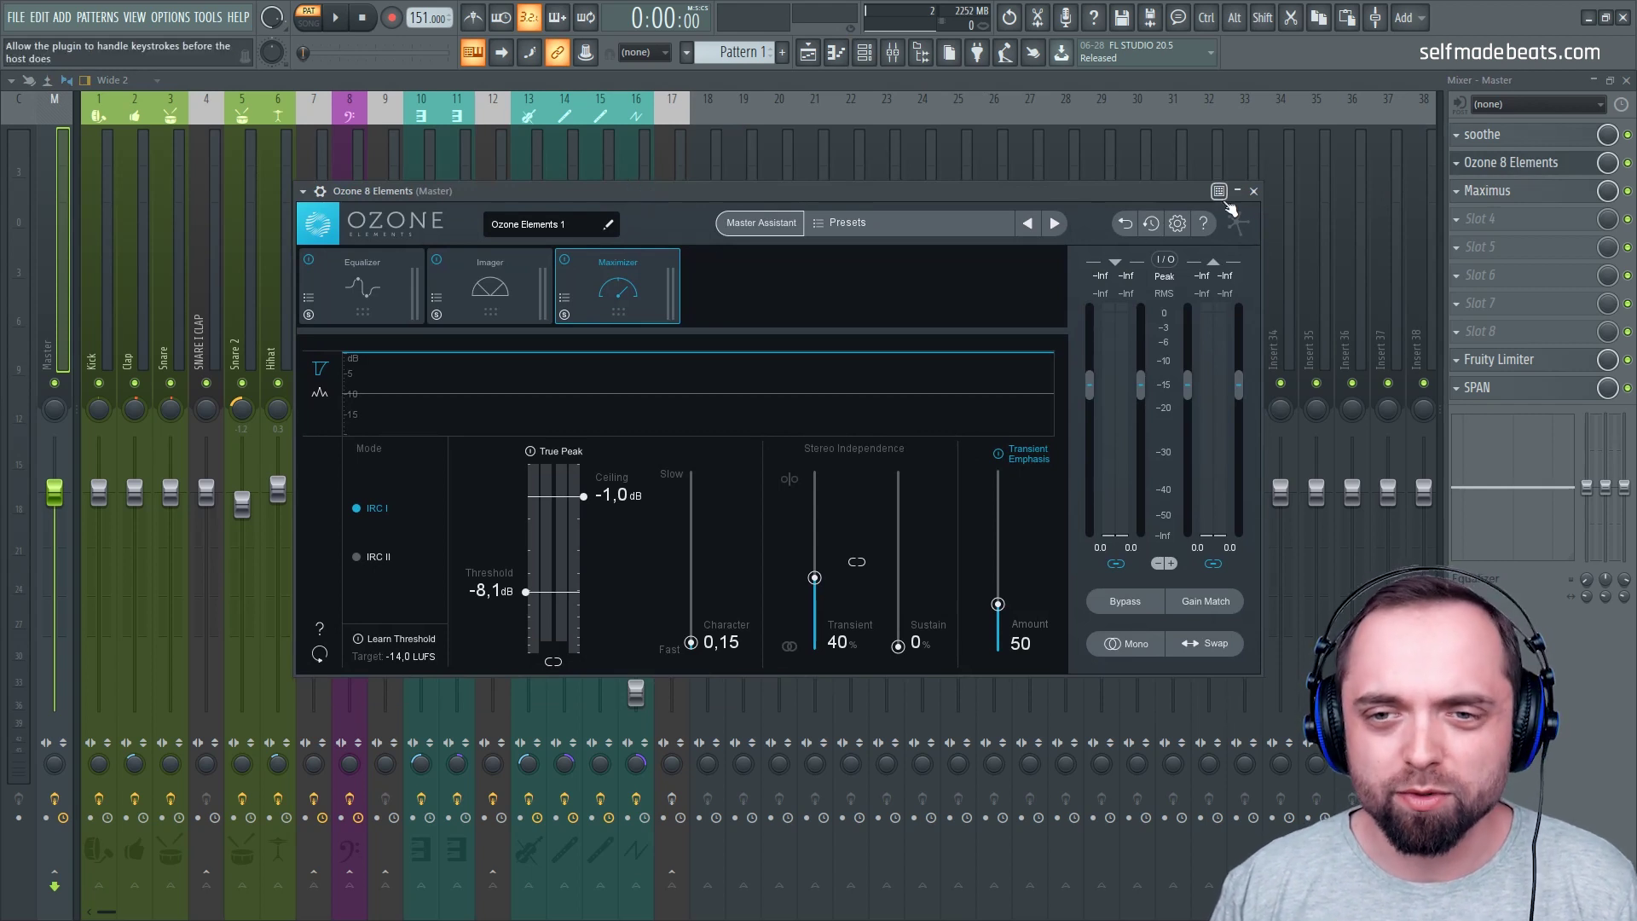
left_click(1253, 191)
Examine the low, mid and high band settings of Maximus on the Master track
left_click(1487, 190)
left_click(474, 476)
left_click(474, 495)
left_click(477, 515)
left_click(474, 479)
left_click(478, 497)
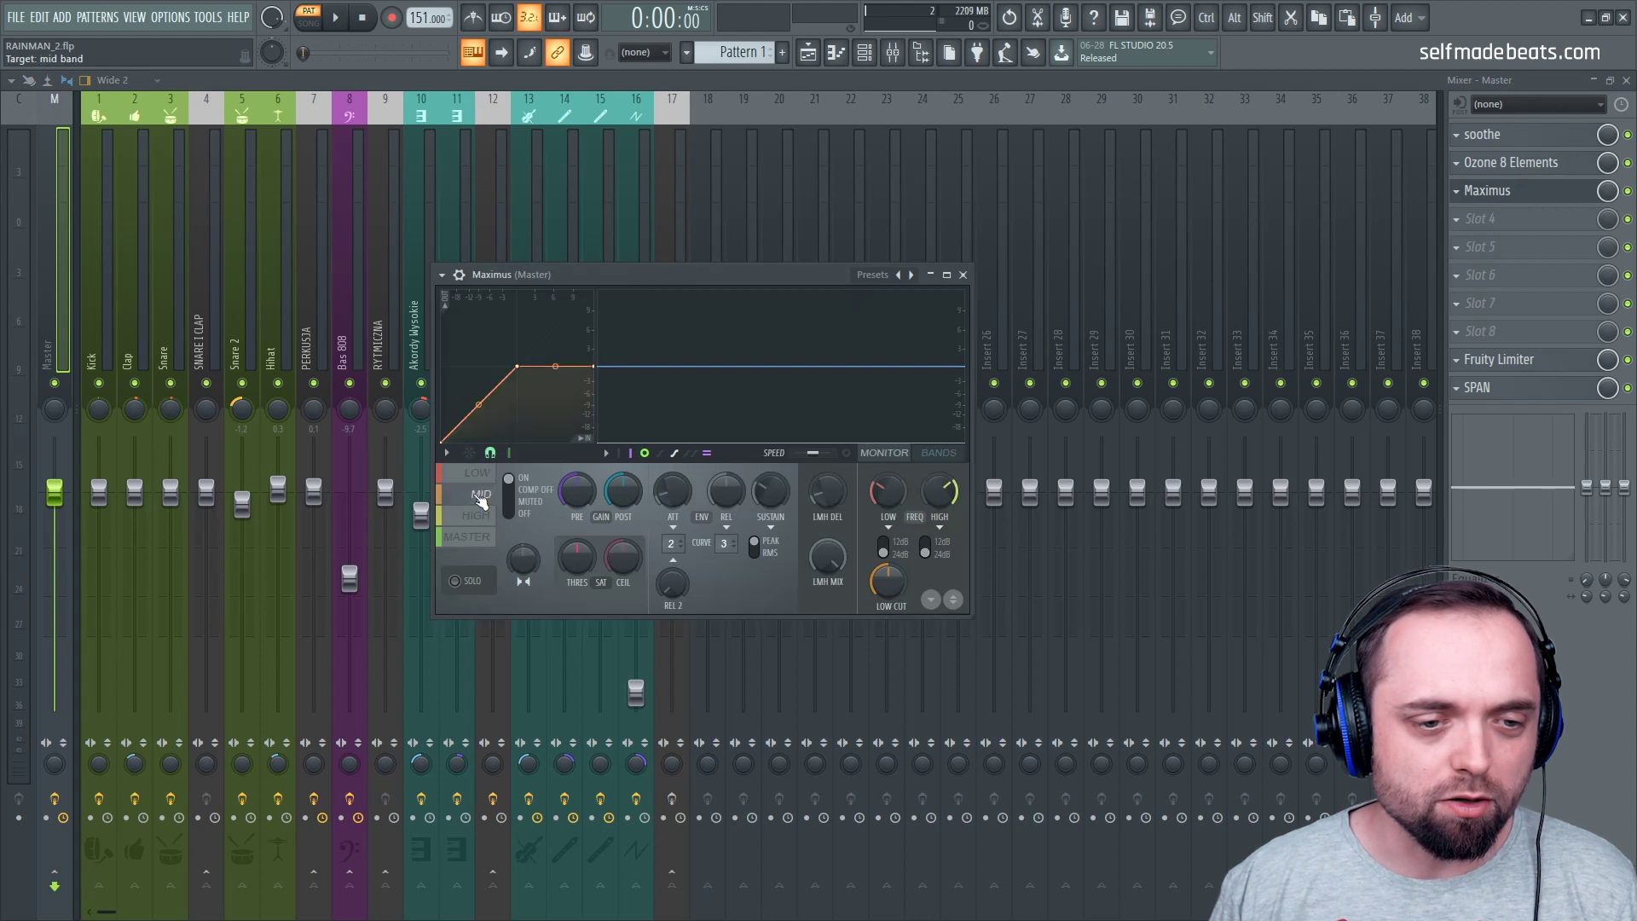
left_click(479, 517)
left_click(476, 478)
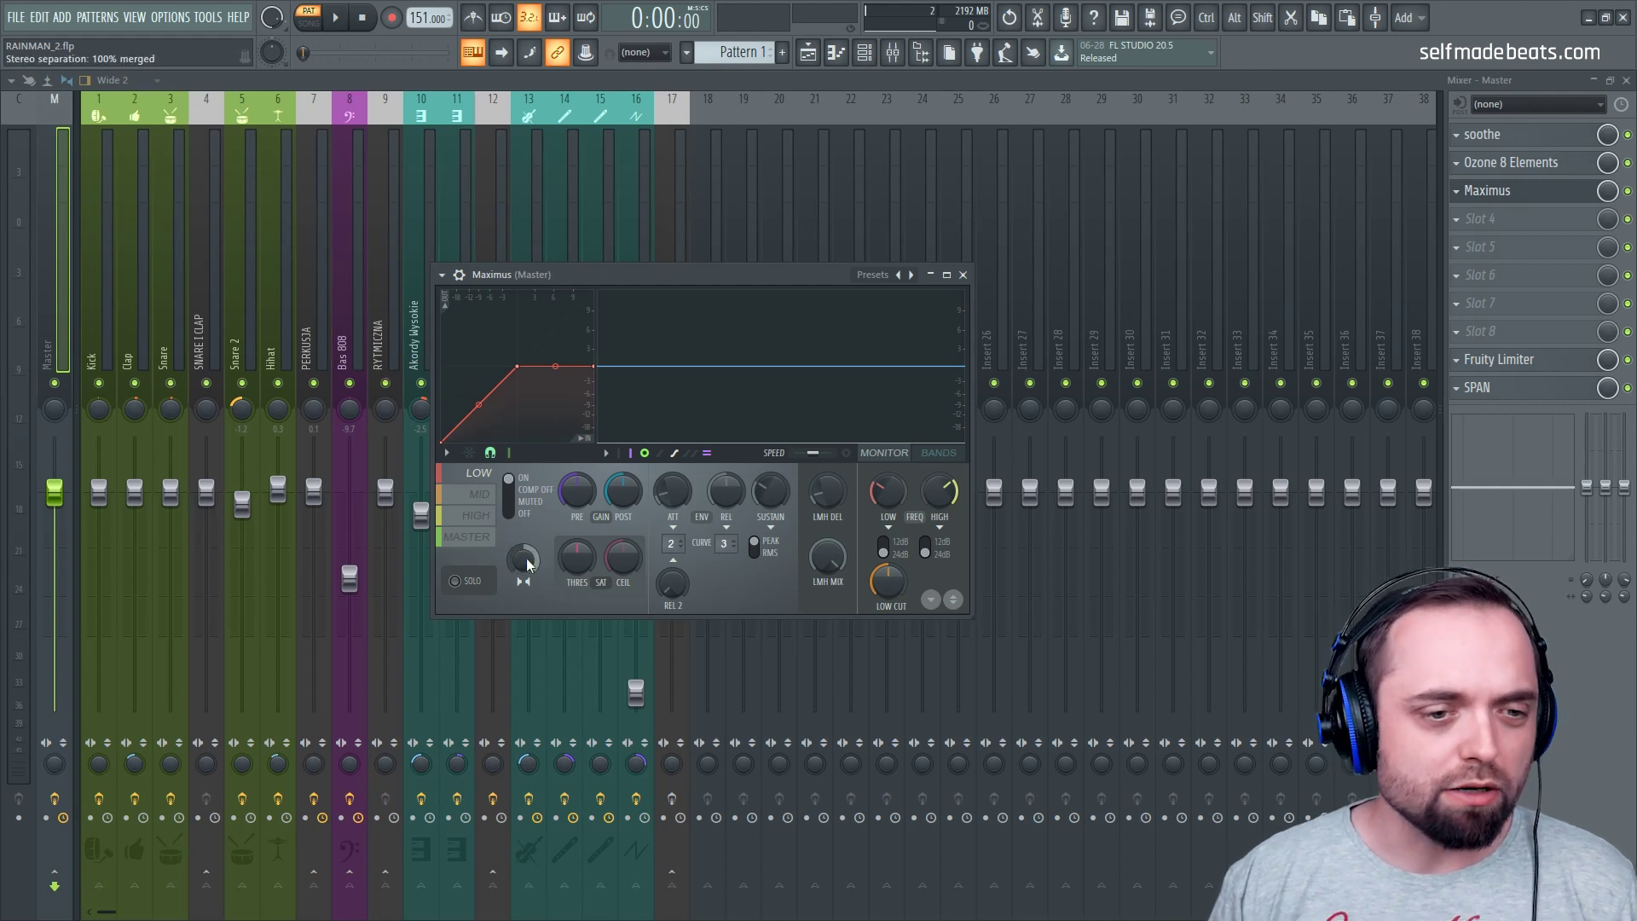
Recheck the mid and high bands of Maximus and inspect the Fruity Limiter settings on the Master track, closing both plugins
left_click(475, 496)
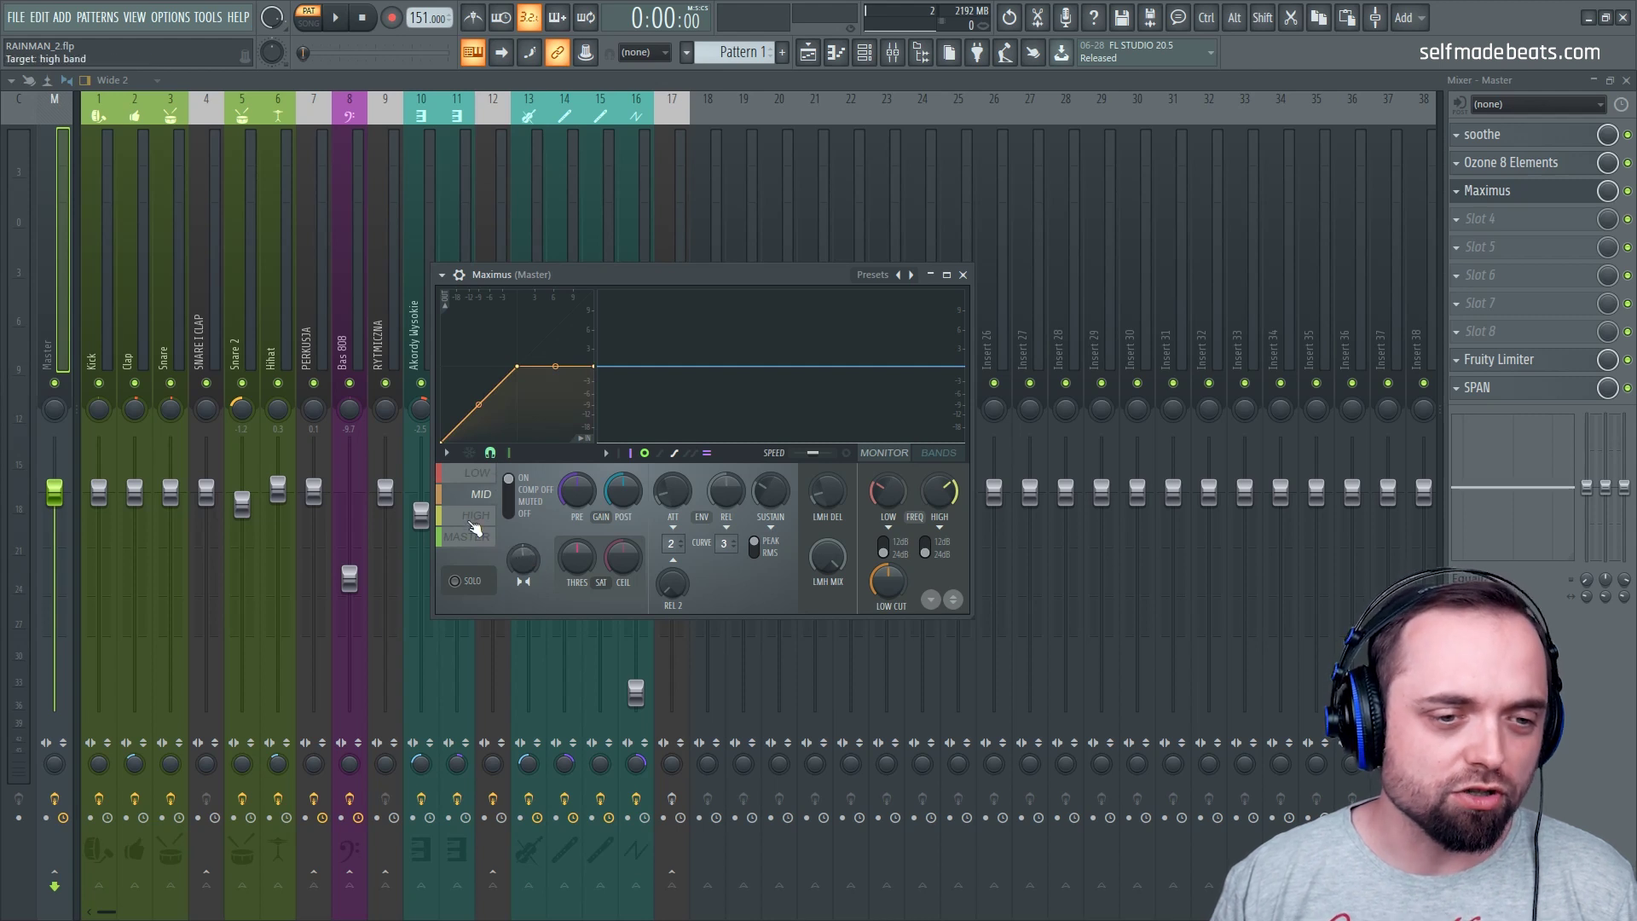
left_click(474, 516)
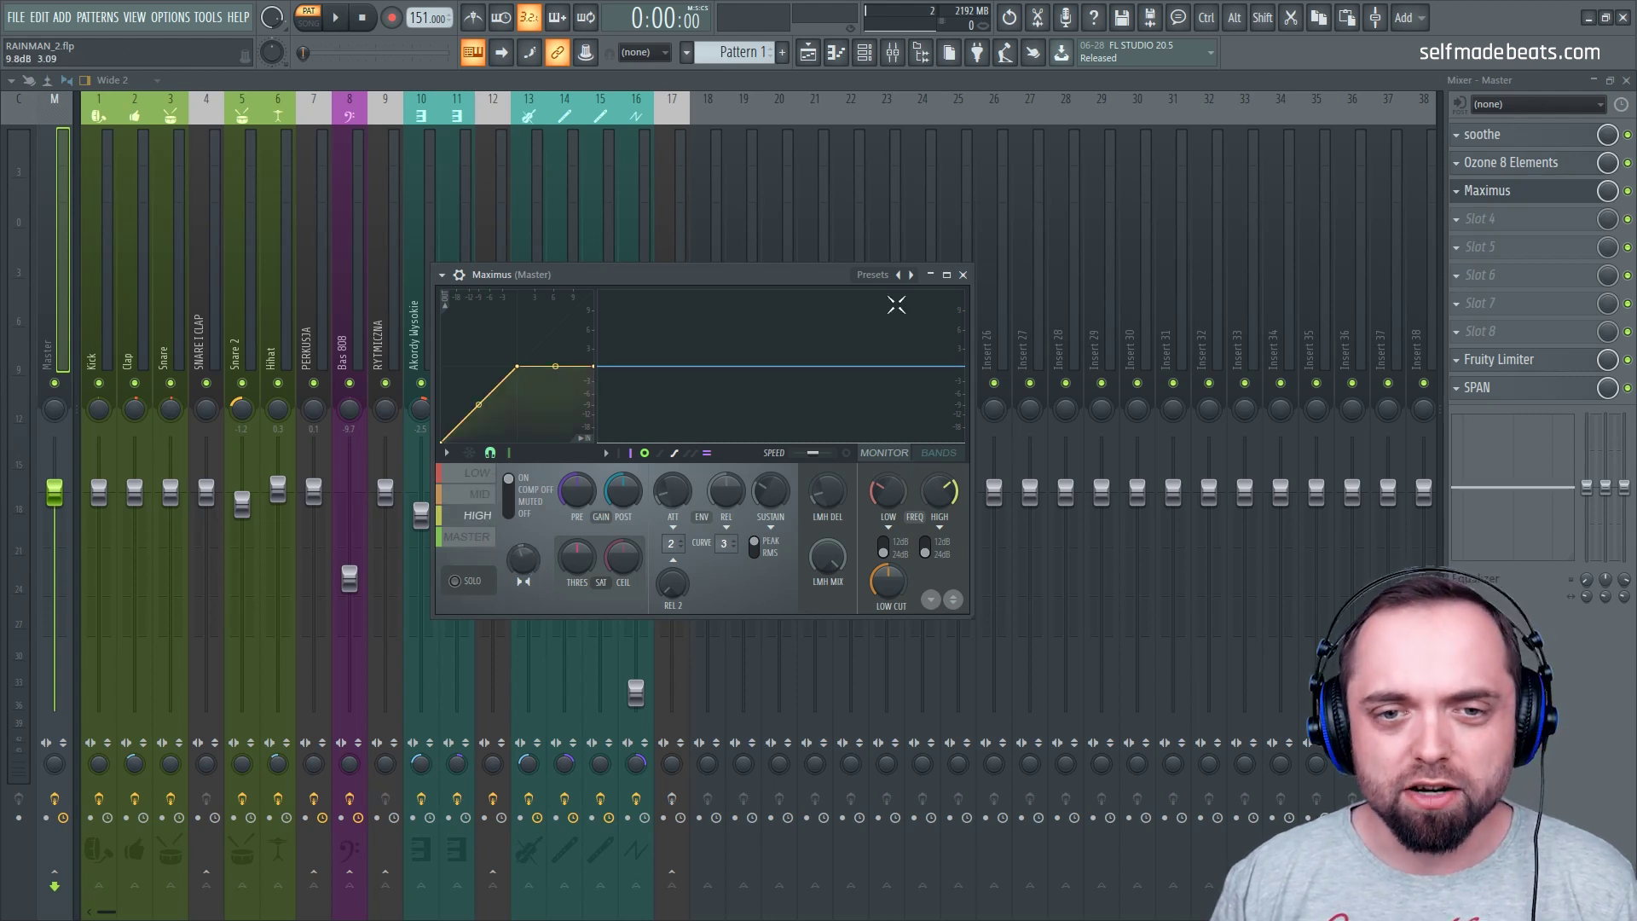
left_click(963, 275)
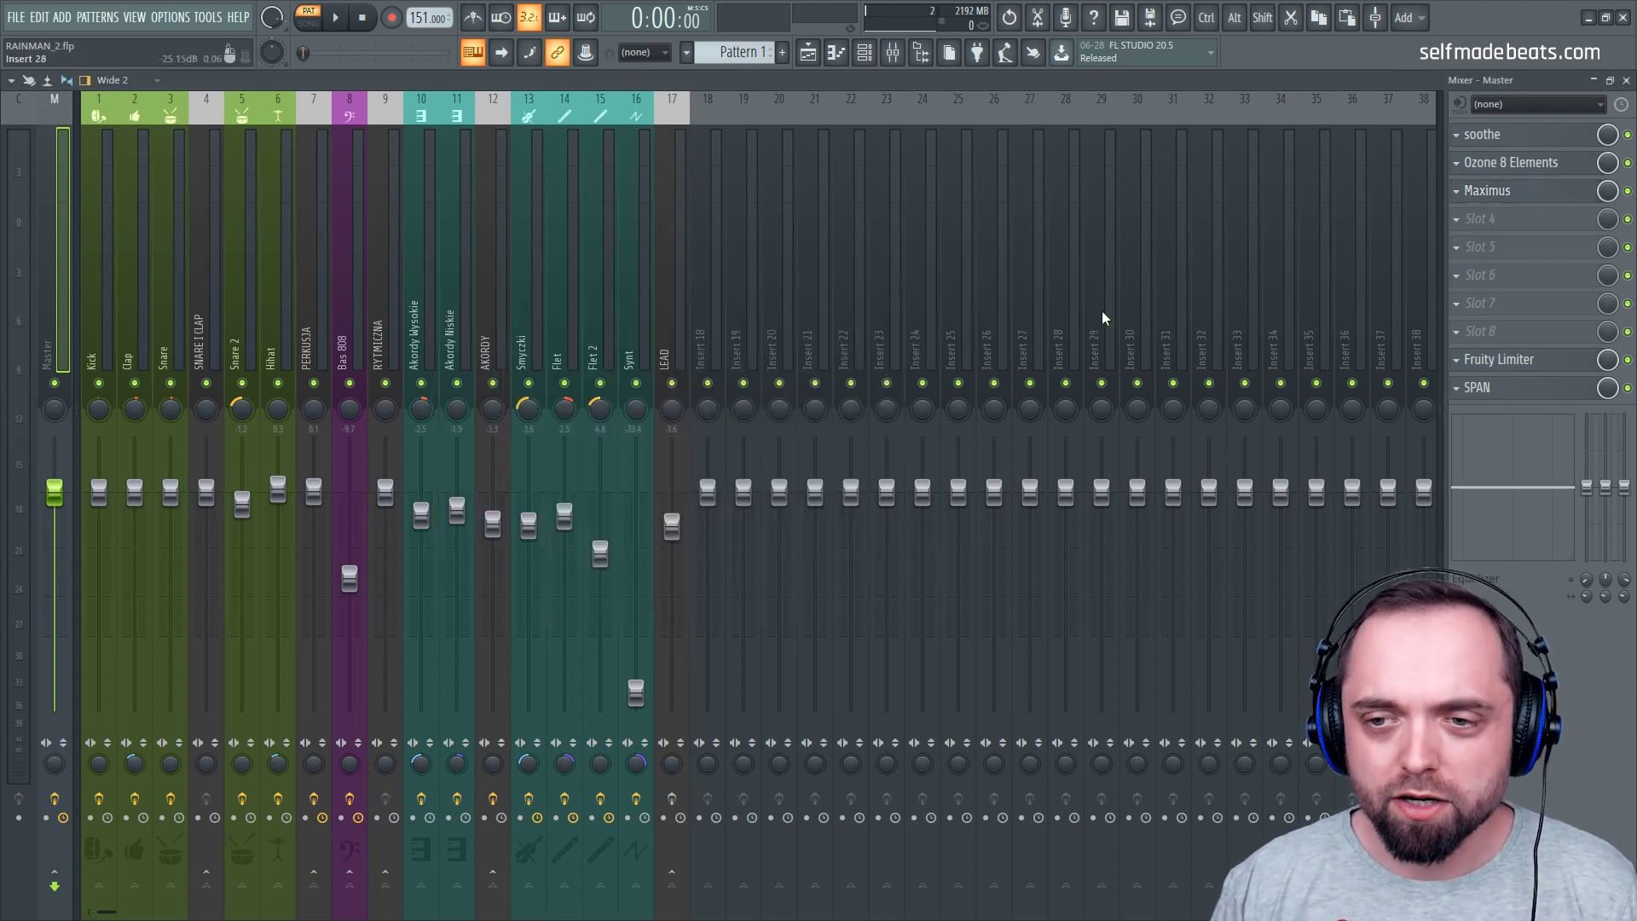
left_click(1547, 363)
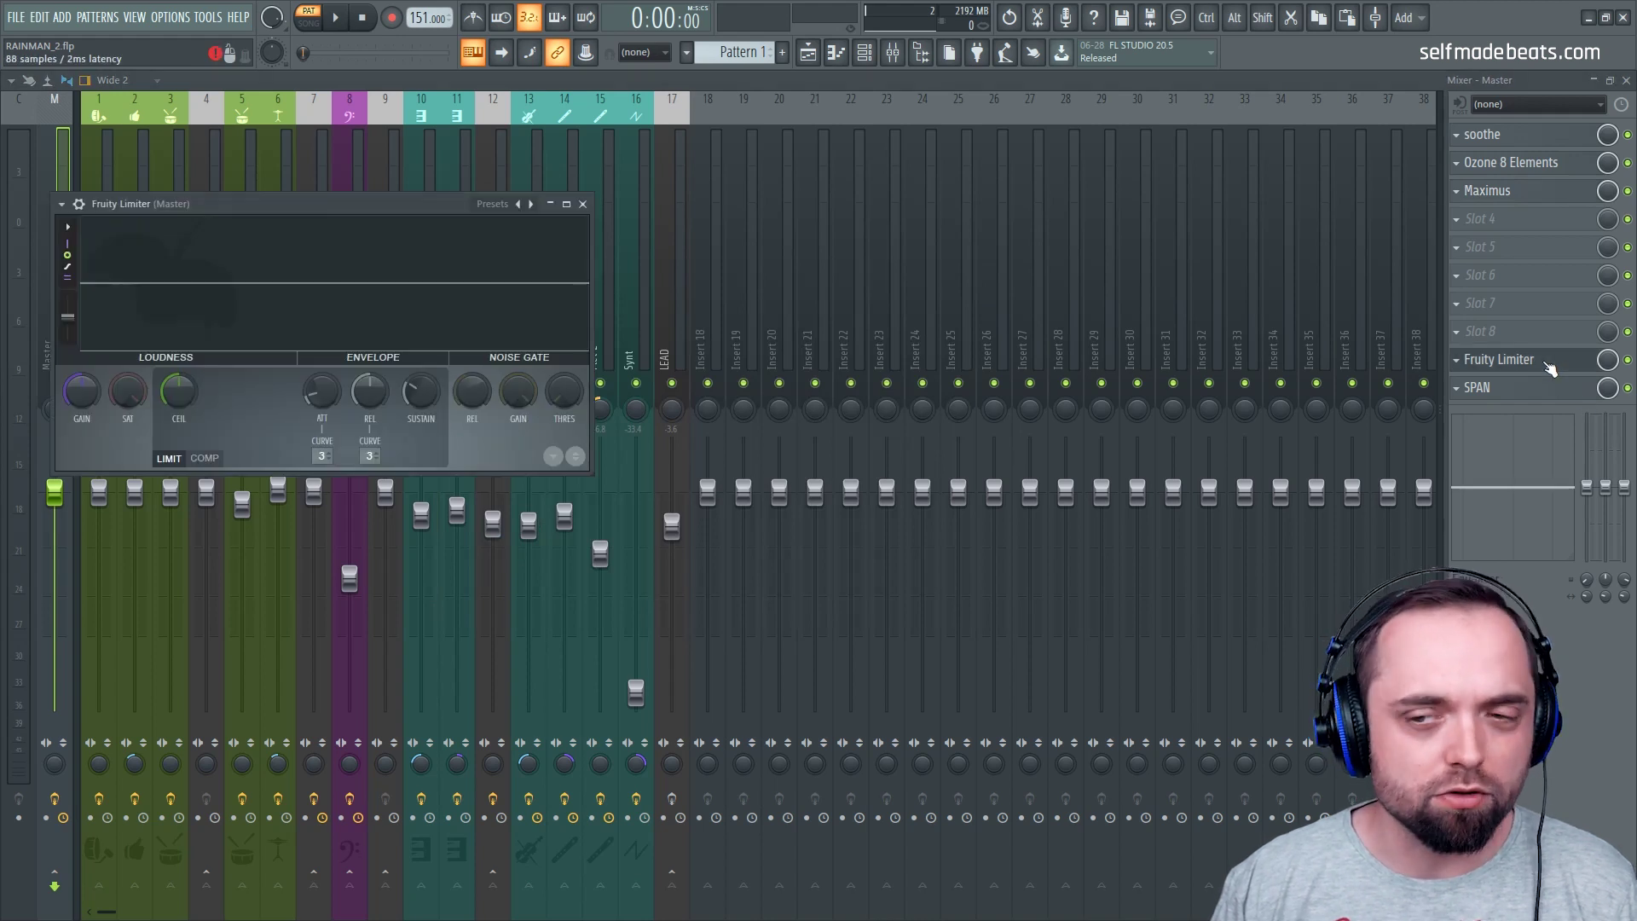
left_click(1546, 366)
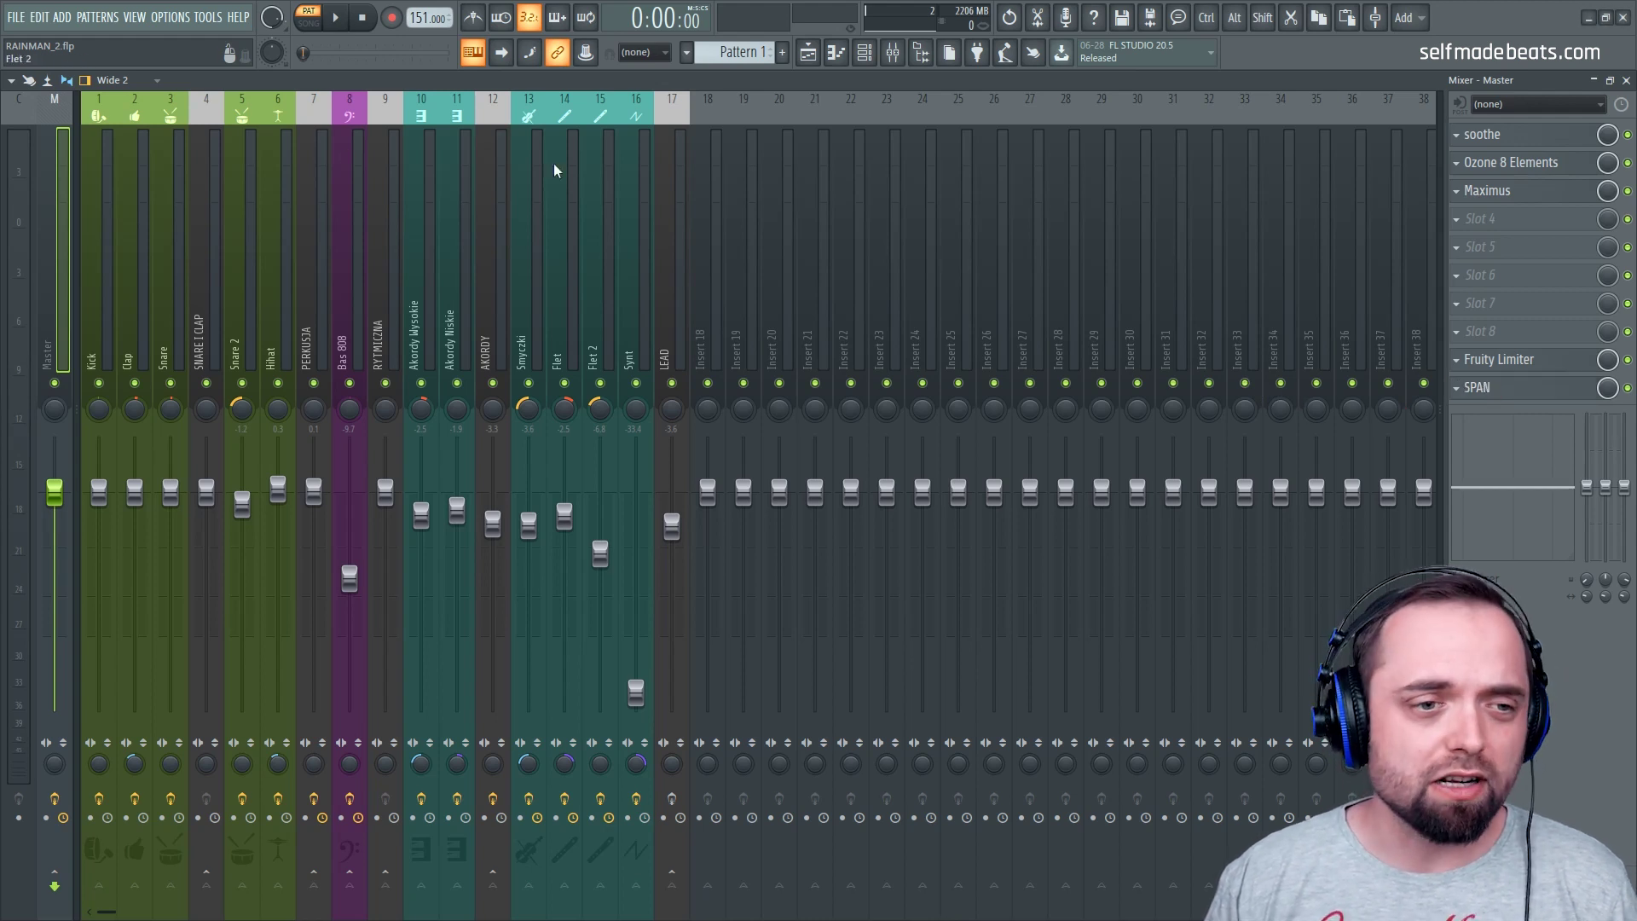
Look over the Synt, Flet 2 and Smyczki mixer tracks while playing back the mixed beat, and stop playback
left_click(322, 232)
left_click(585, 238)
left_click(620, 240)
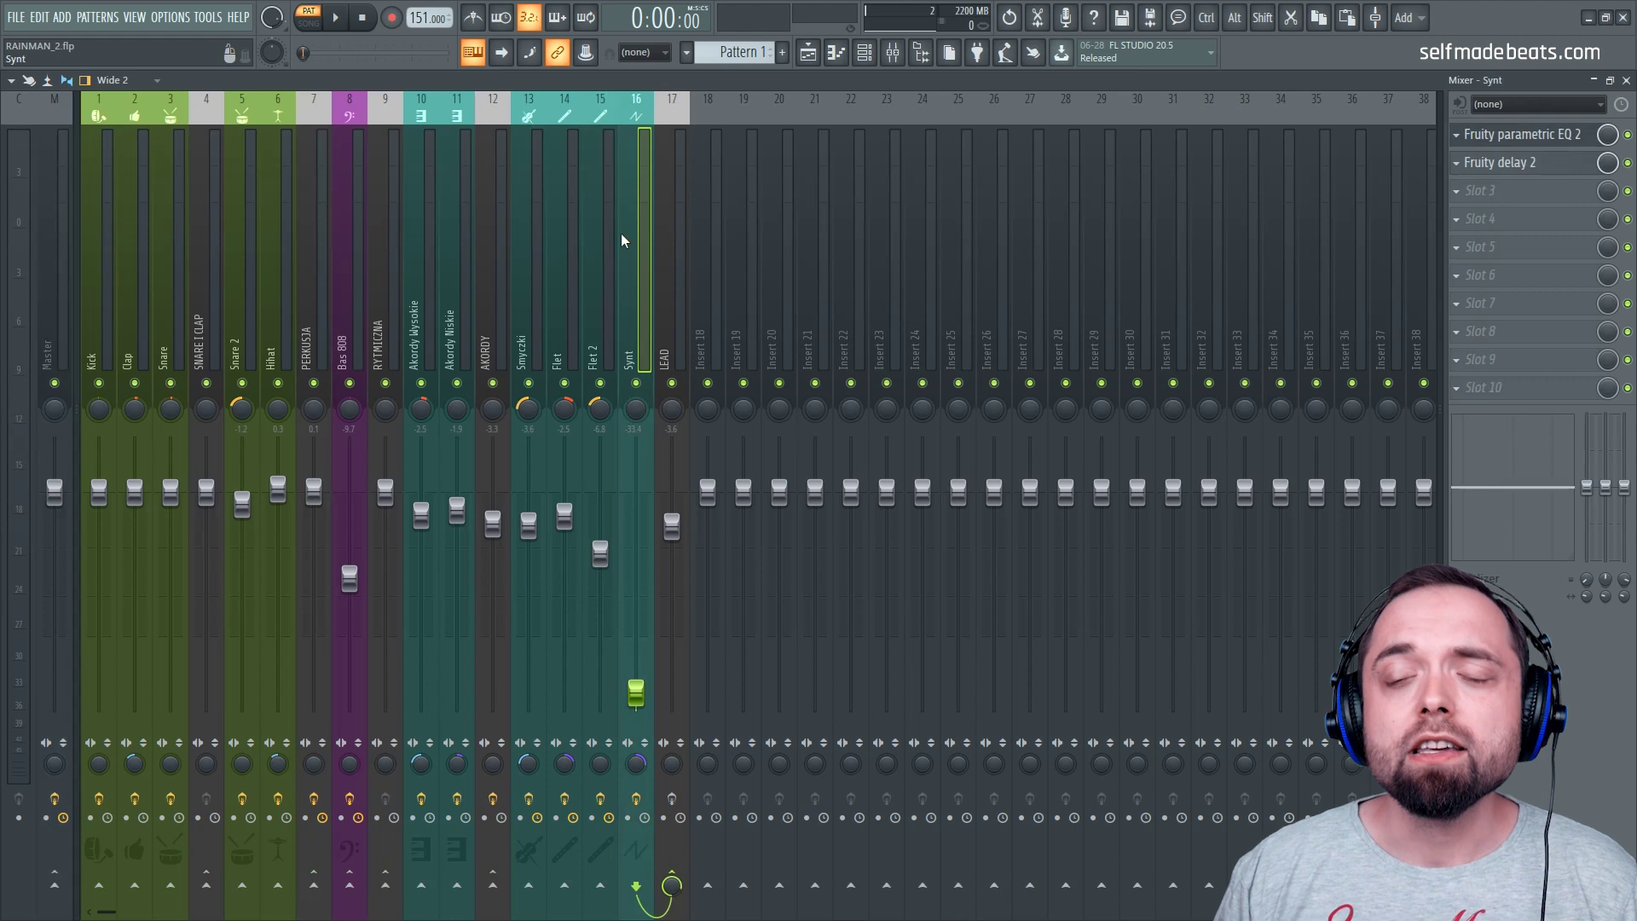
left_click(597, 260)
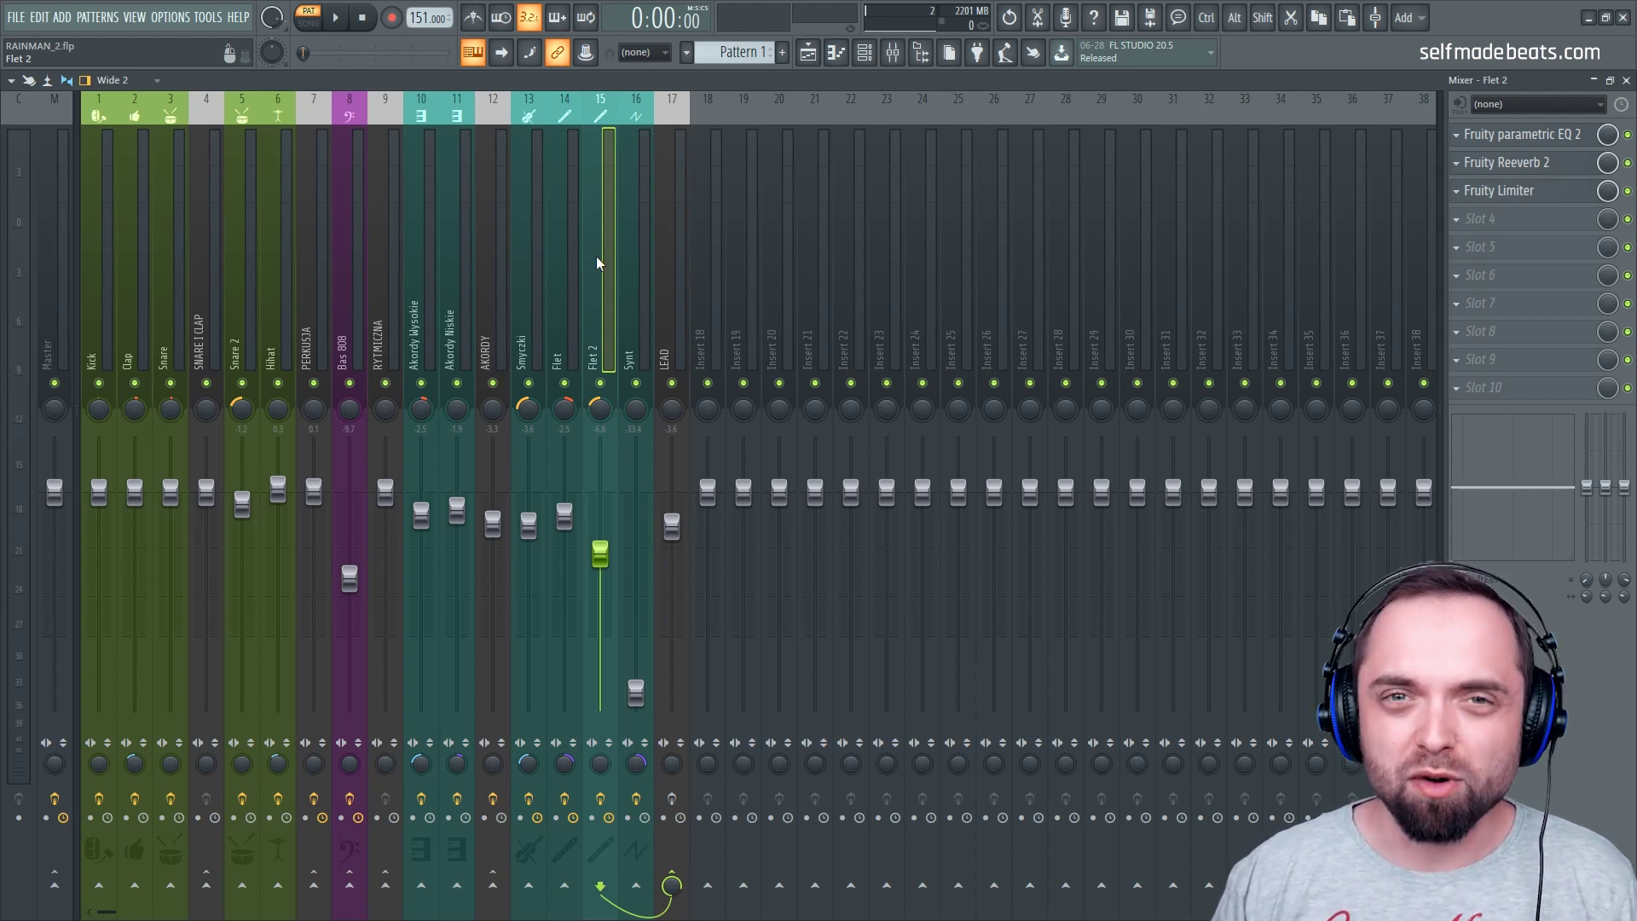
key("space")
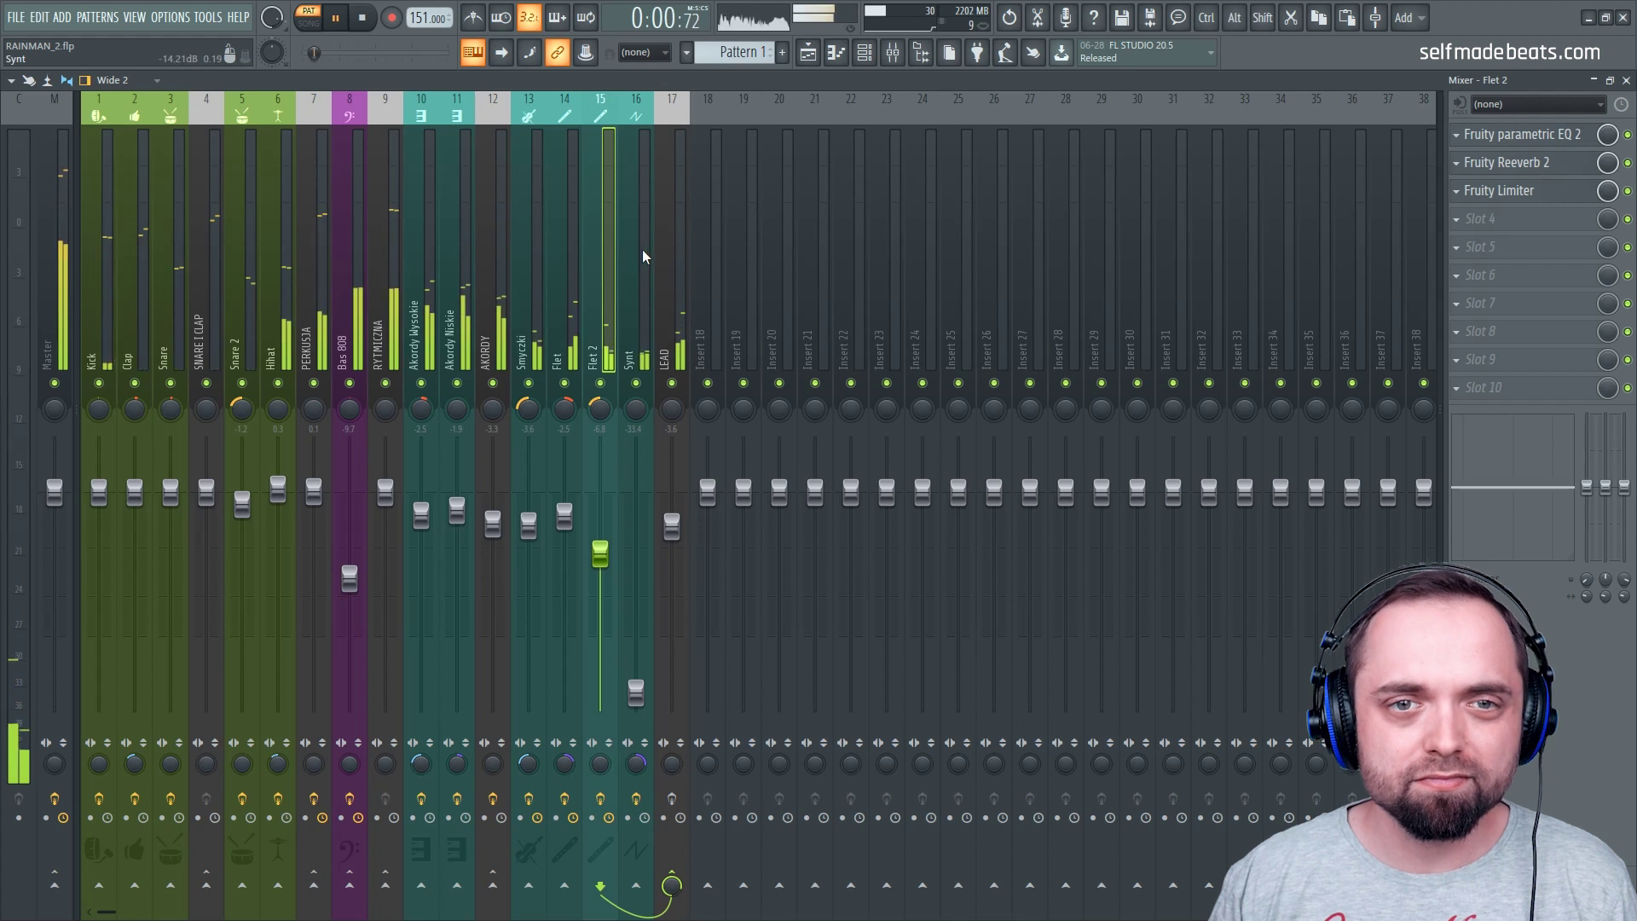
left_click(544, 262)
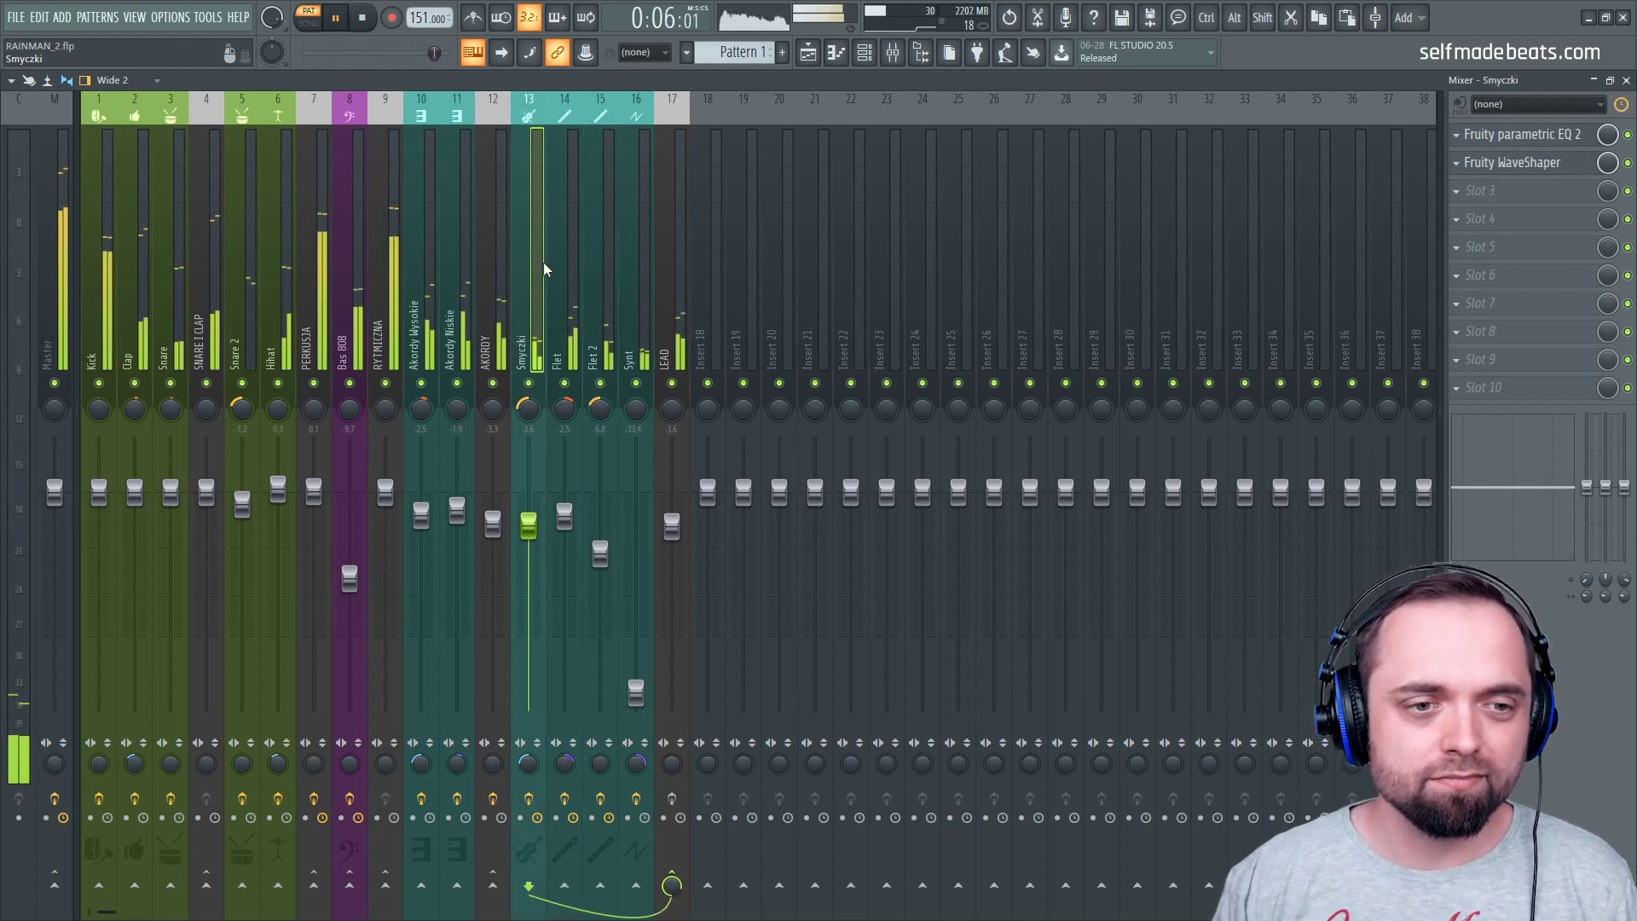
key("space")
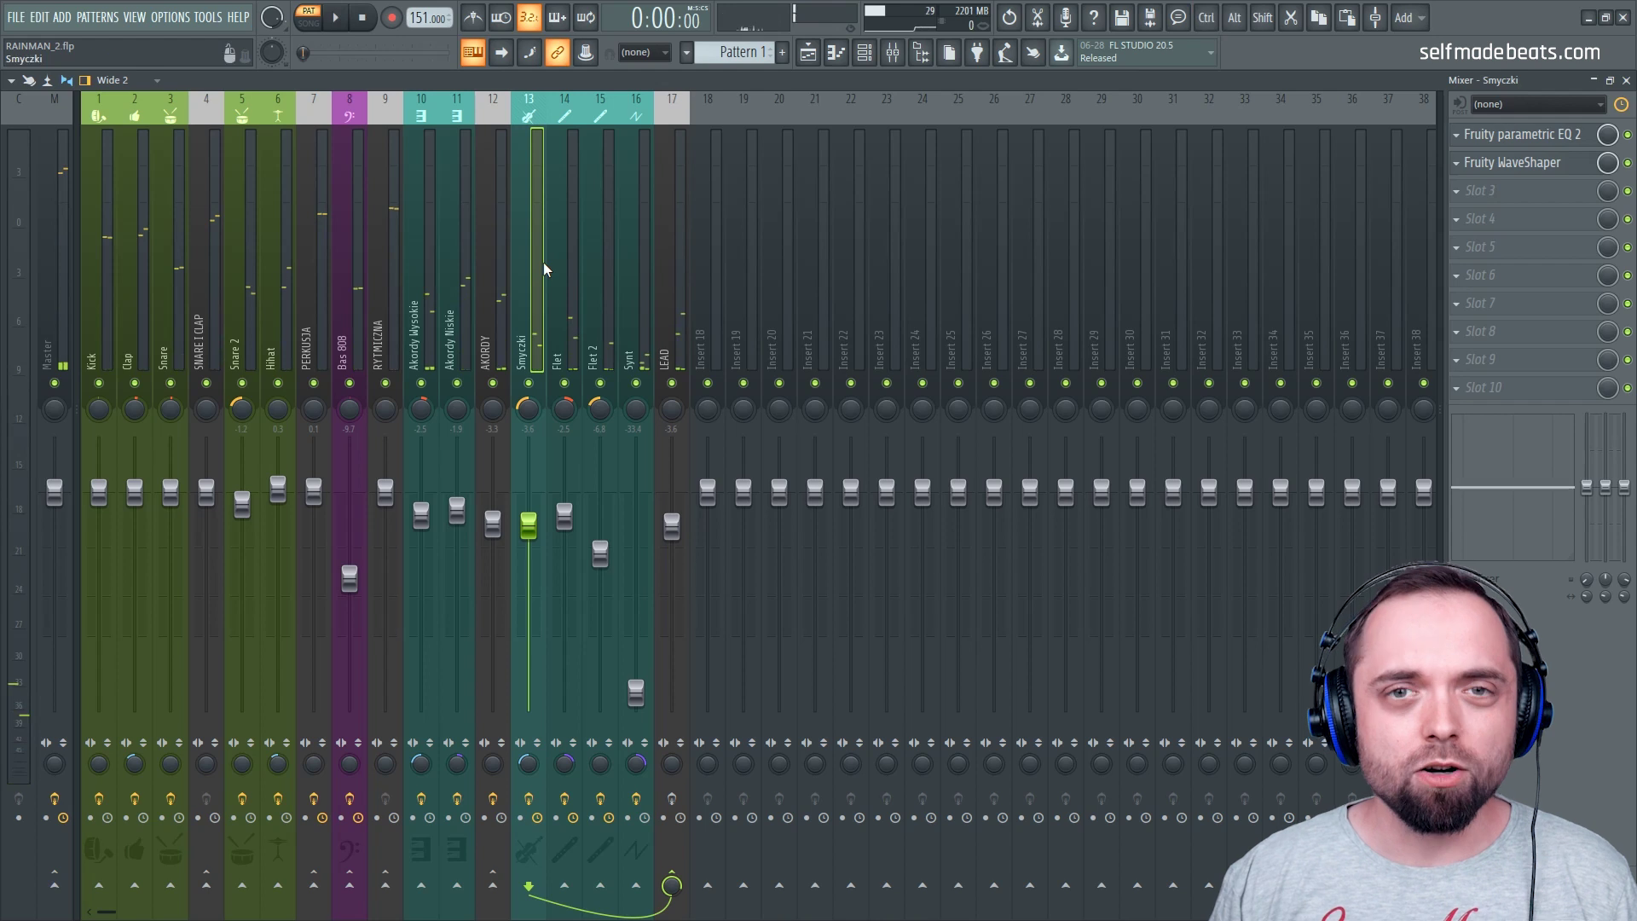
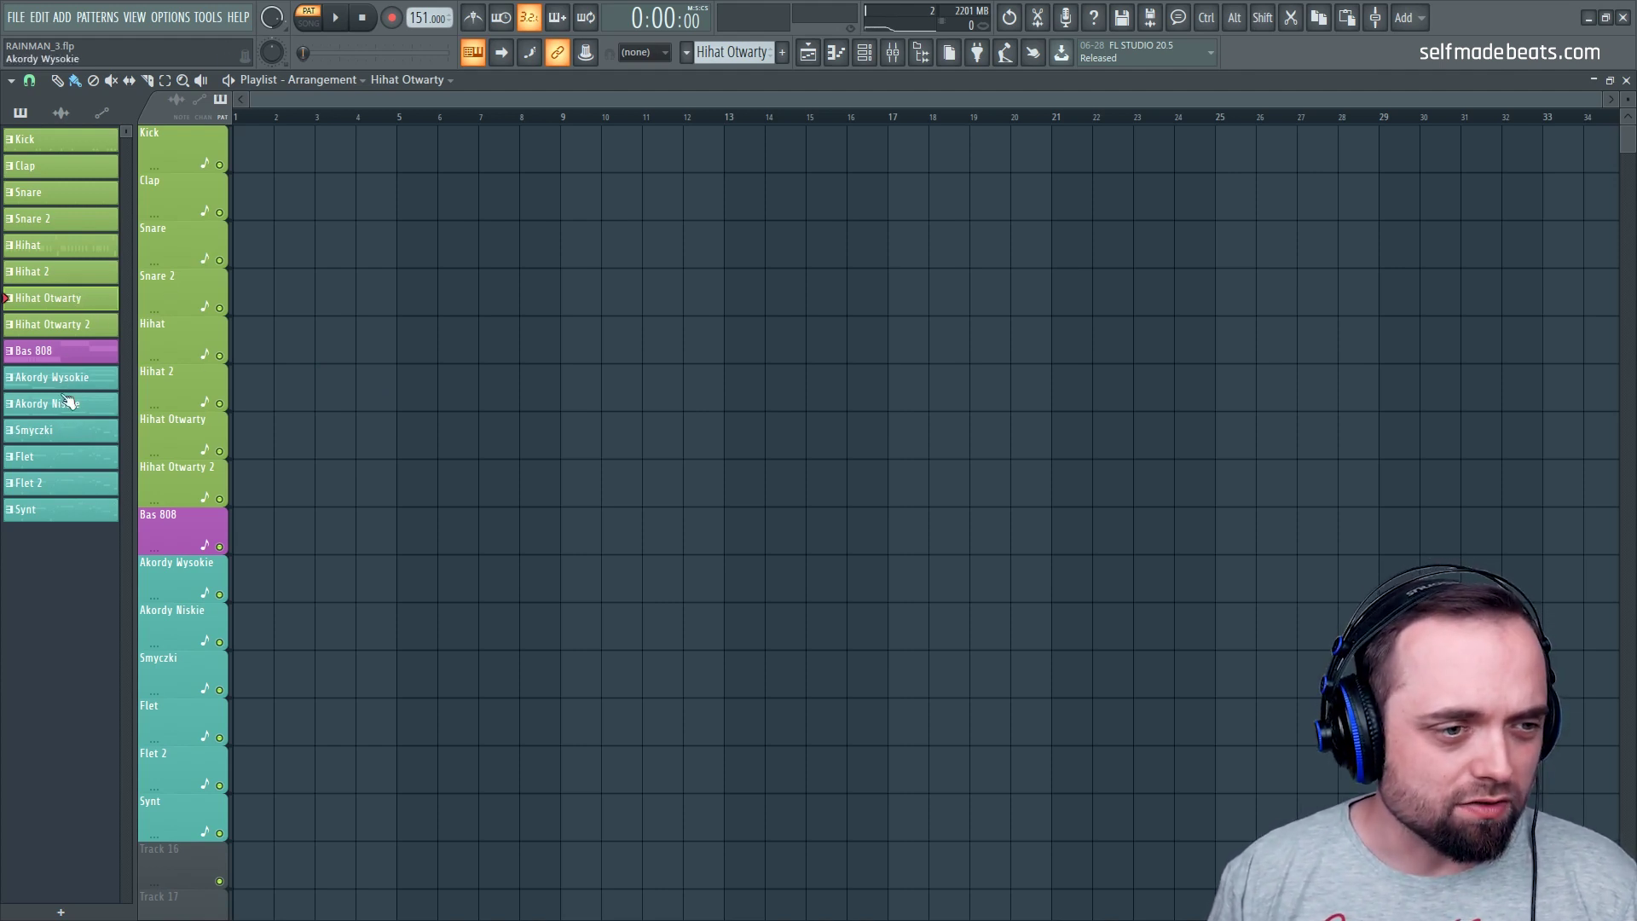
Place the Akordy Wysokie and Akordy Niskie patterns on their playlist tracks at bar 1 and duplicate both at bar 5
left_click_drag(75, 385, 243, 576)
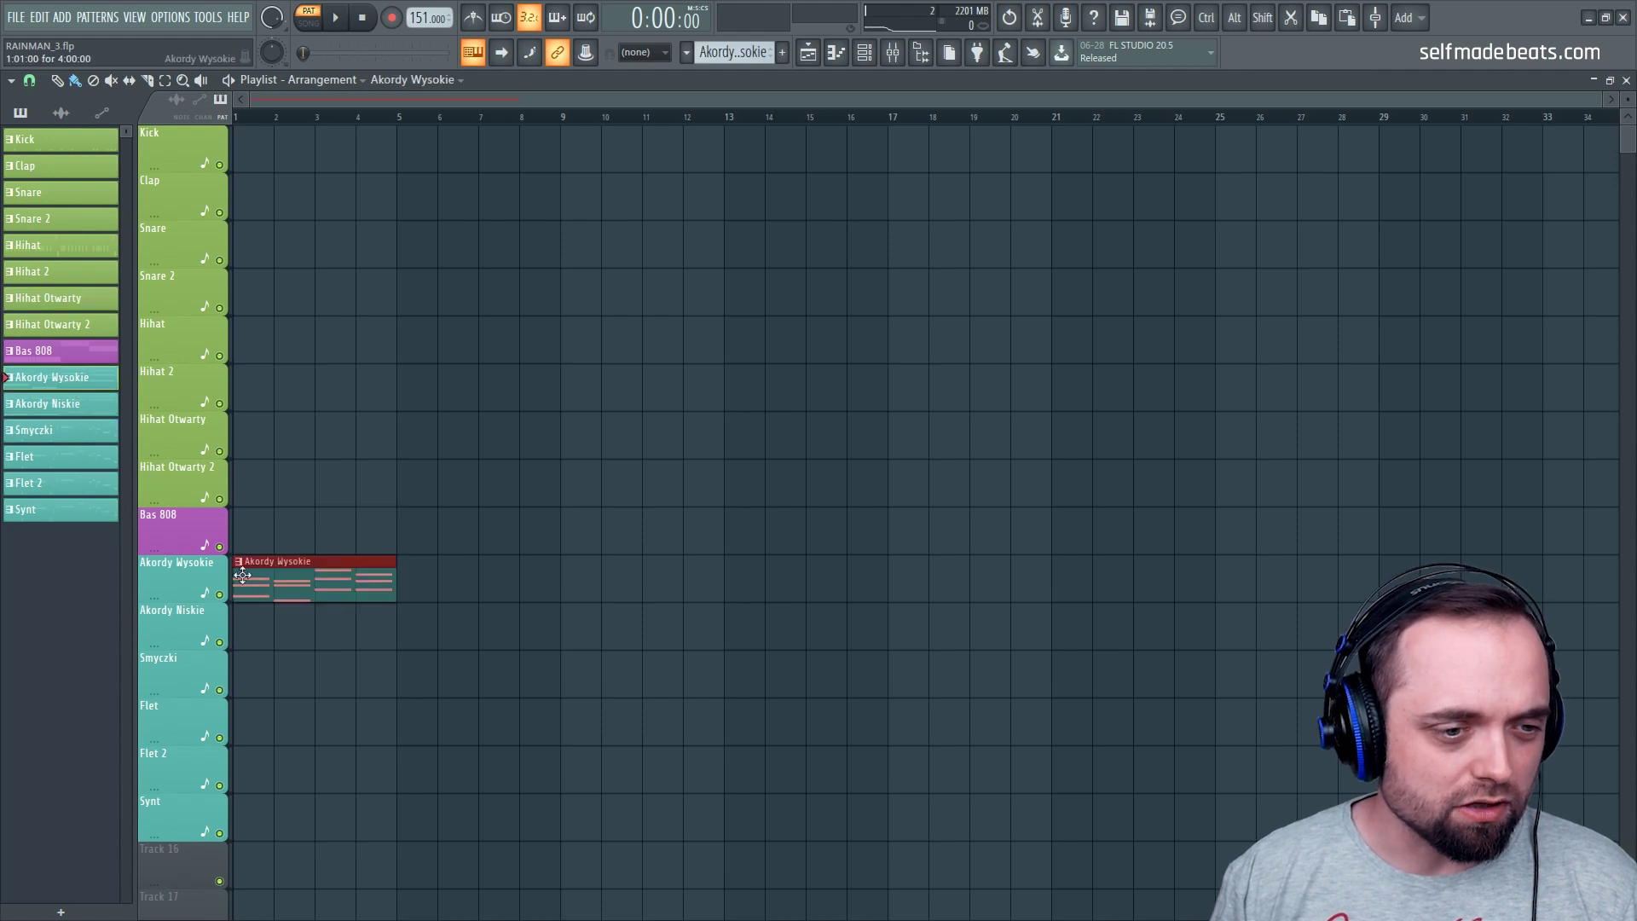
left_click_drag(62, 411, 223, 635)
left_click_drag(528, 791, 454, 586)
left_click(578, 529)
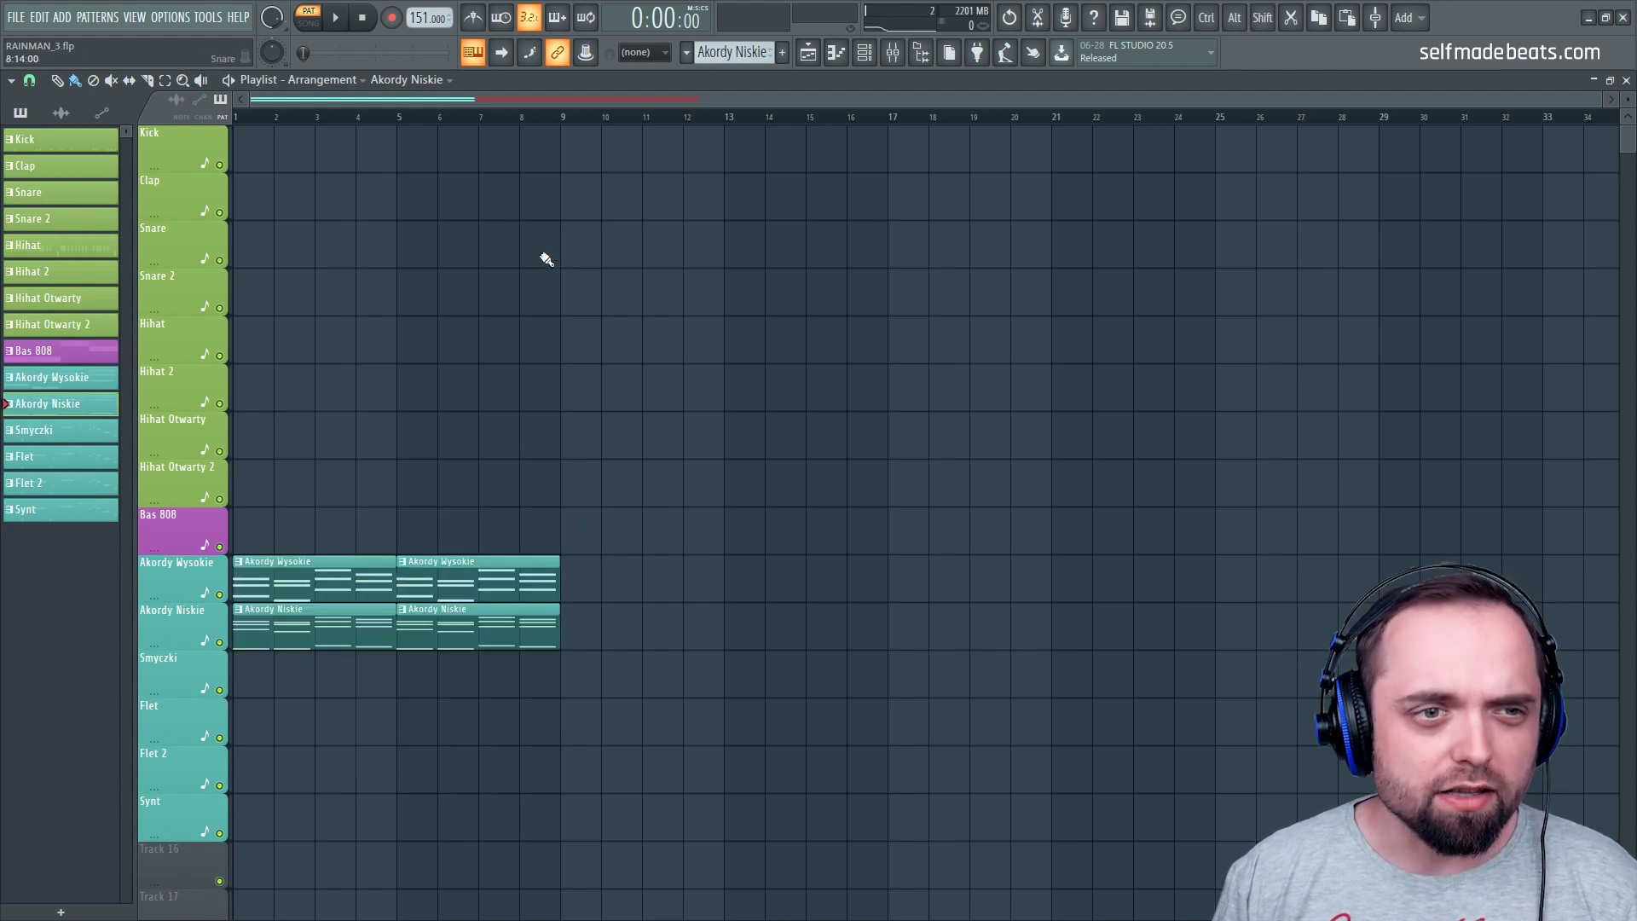
Copy the Akordy Wysokie and Akordy Niskie clips from bars 1–8 to bars 9–16
scroll(405, 127, "up", 2)
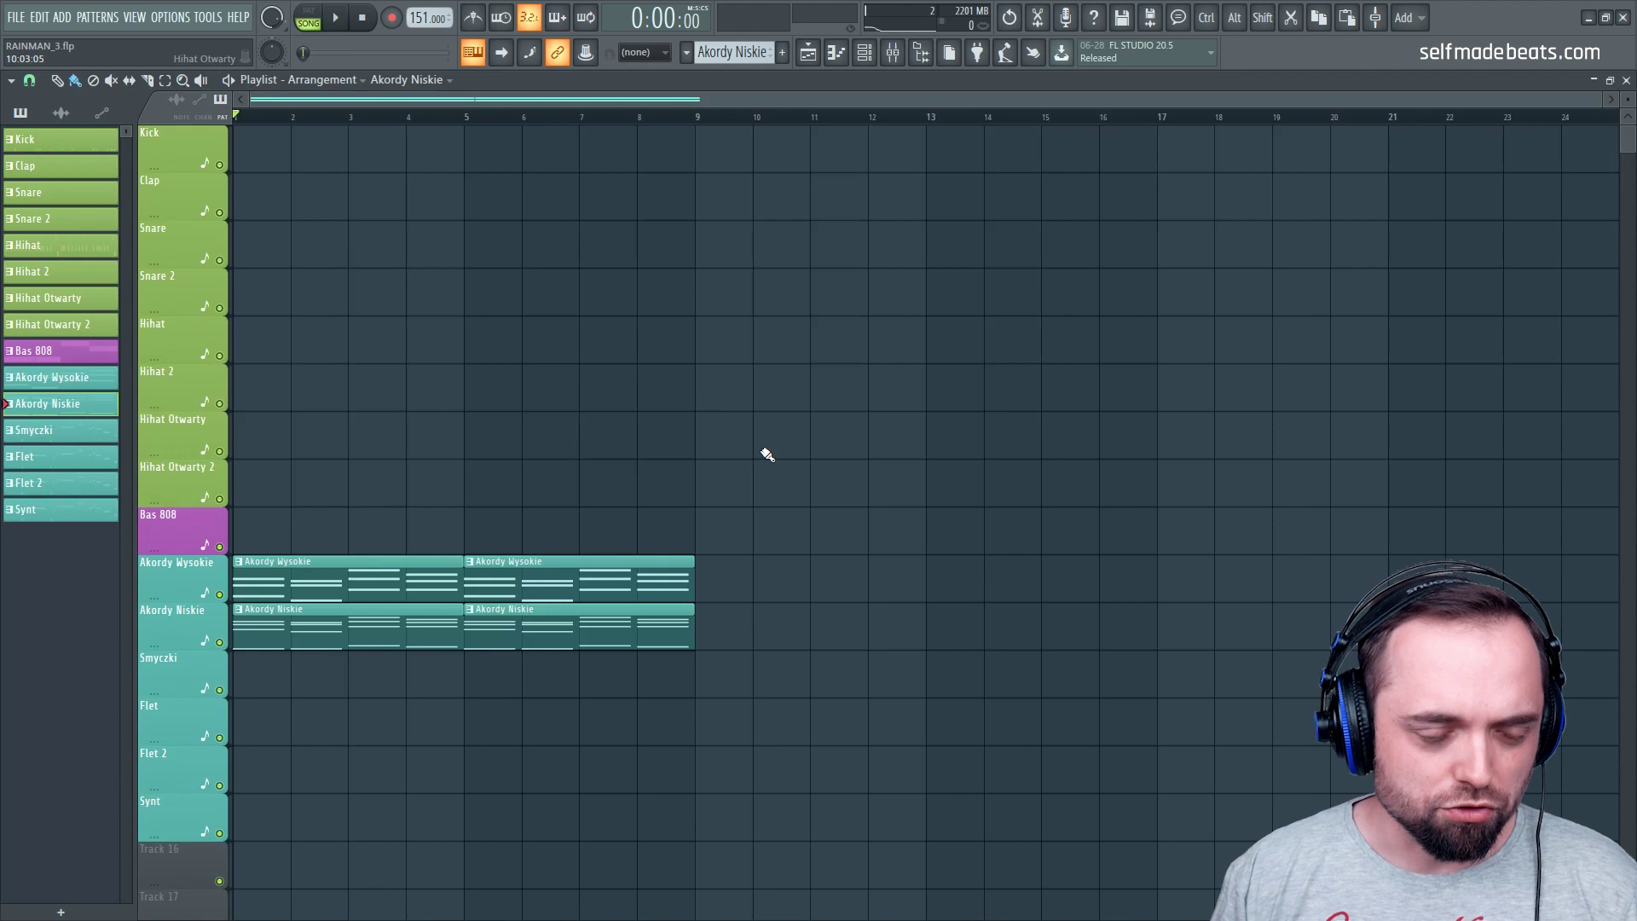
left_click_drag(814, 767, 387, 594)
key("ctrl+b")
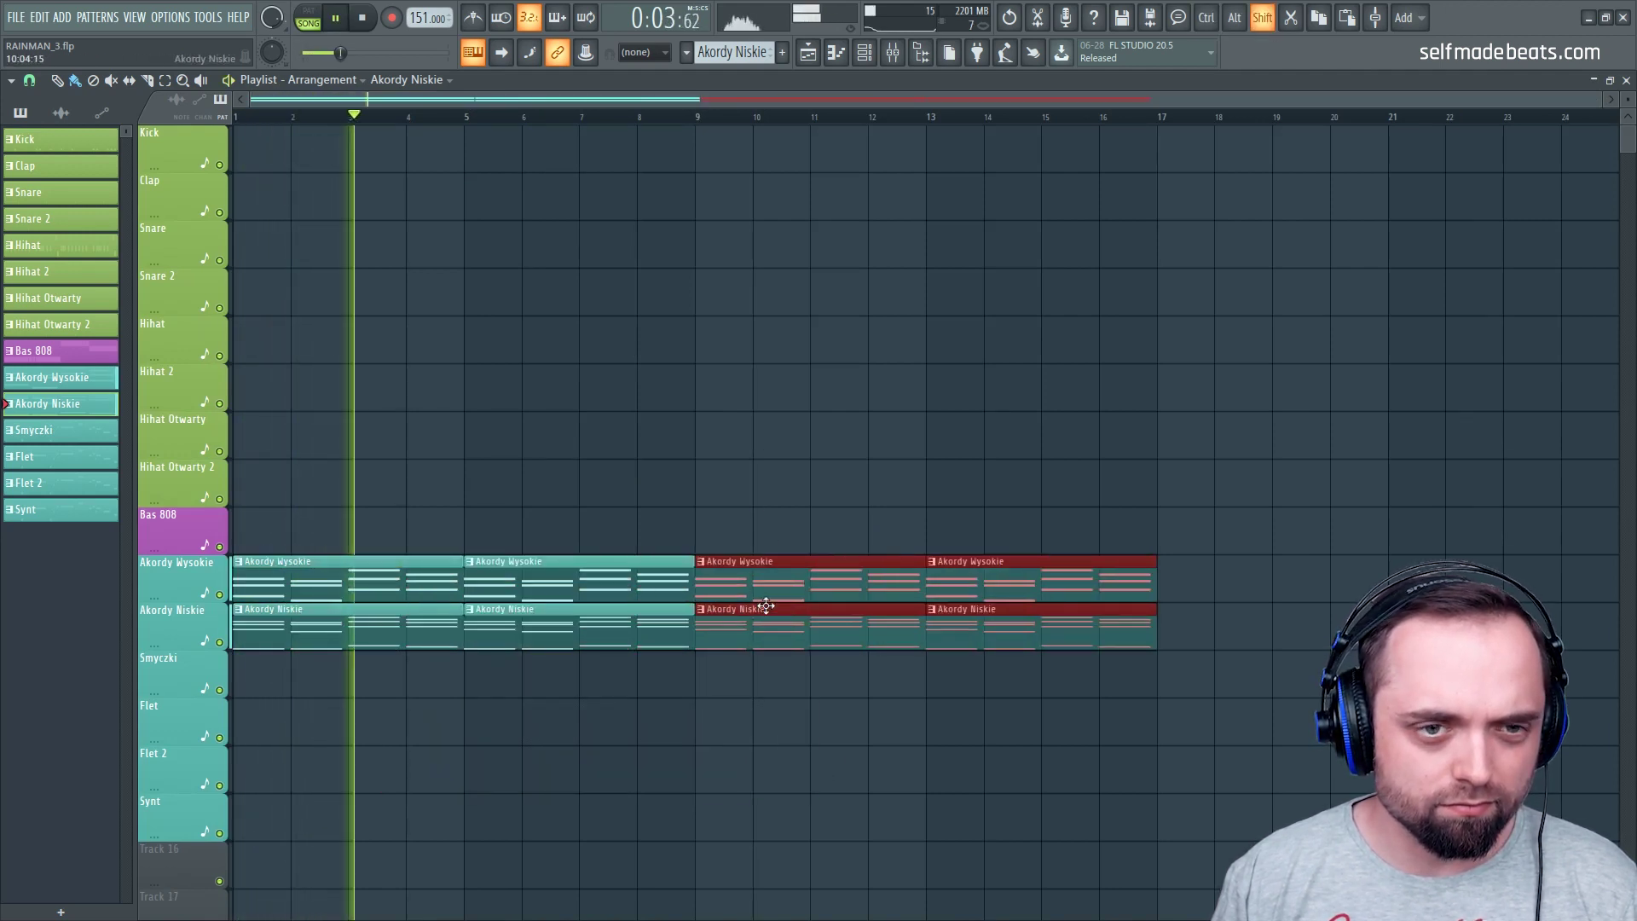
scroll(727, 119, "down", 1)
left_click(679, 293, "ctrl")
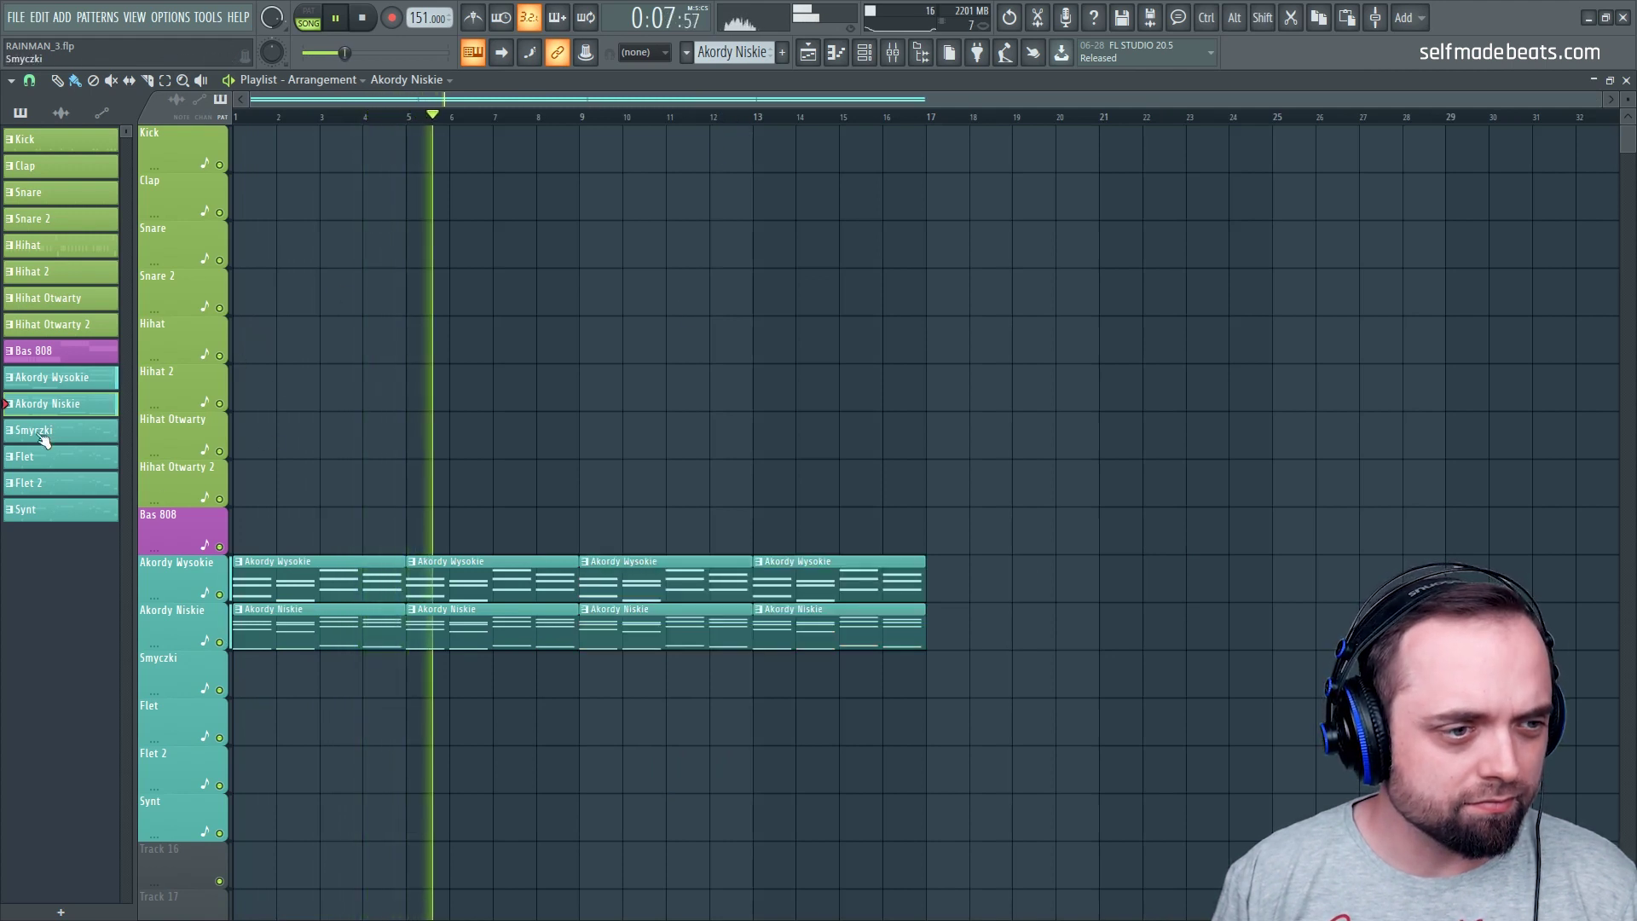
Place Bas 808 clips at bars 9 and 13, and copy the bass and chord clips of bars 9–16 to bars 17–24
left_click(81, 350)
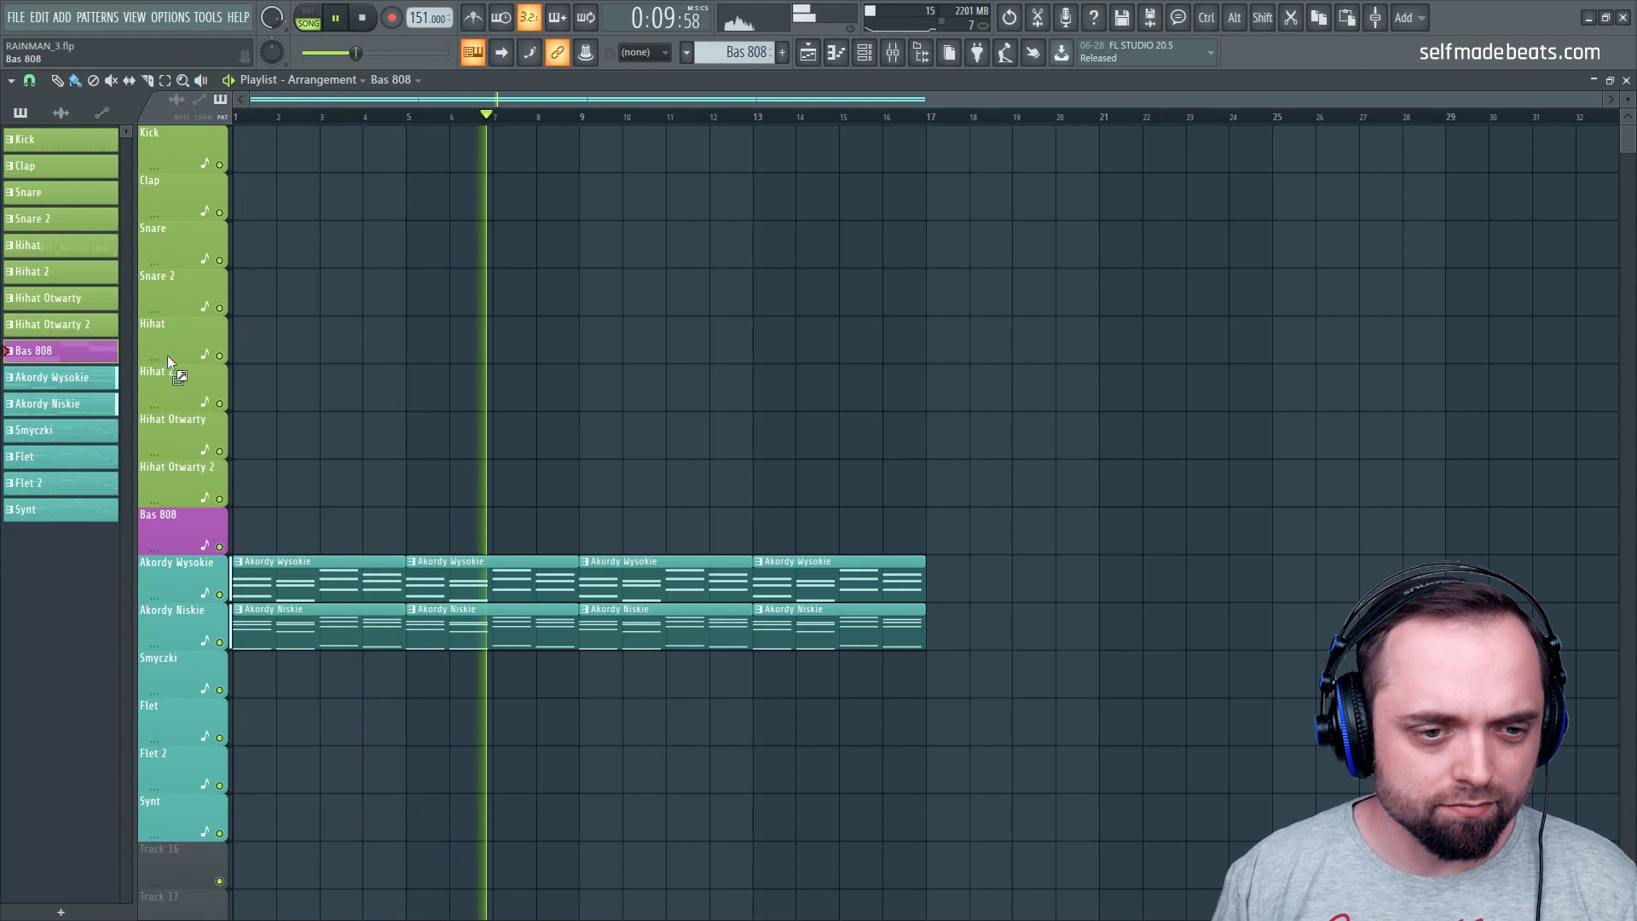
left_click_drag(583, 532, 798, 553)
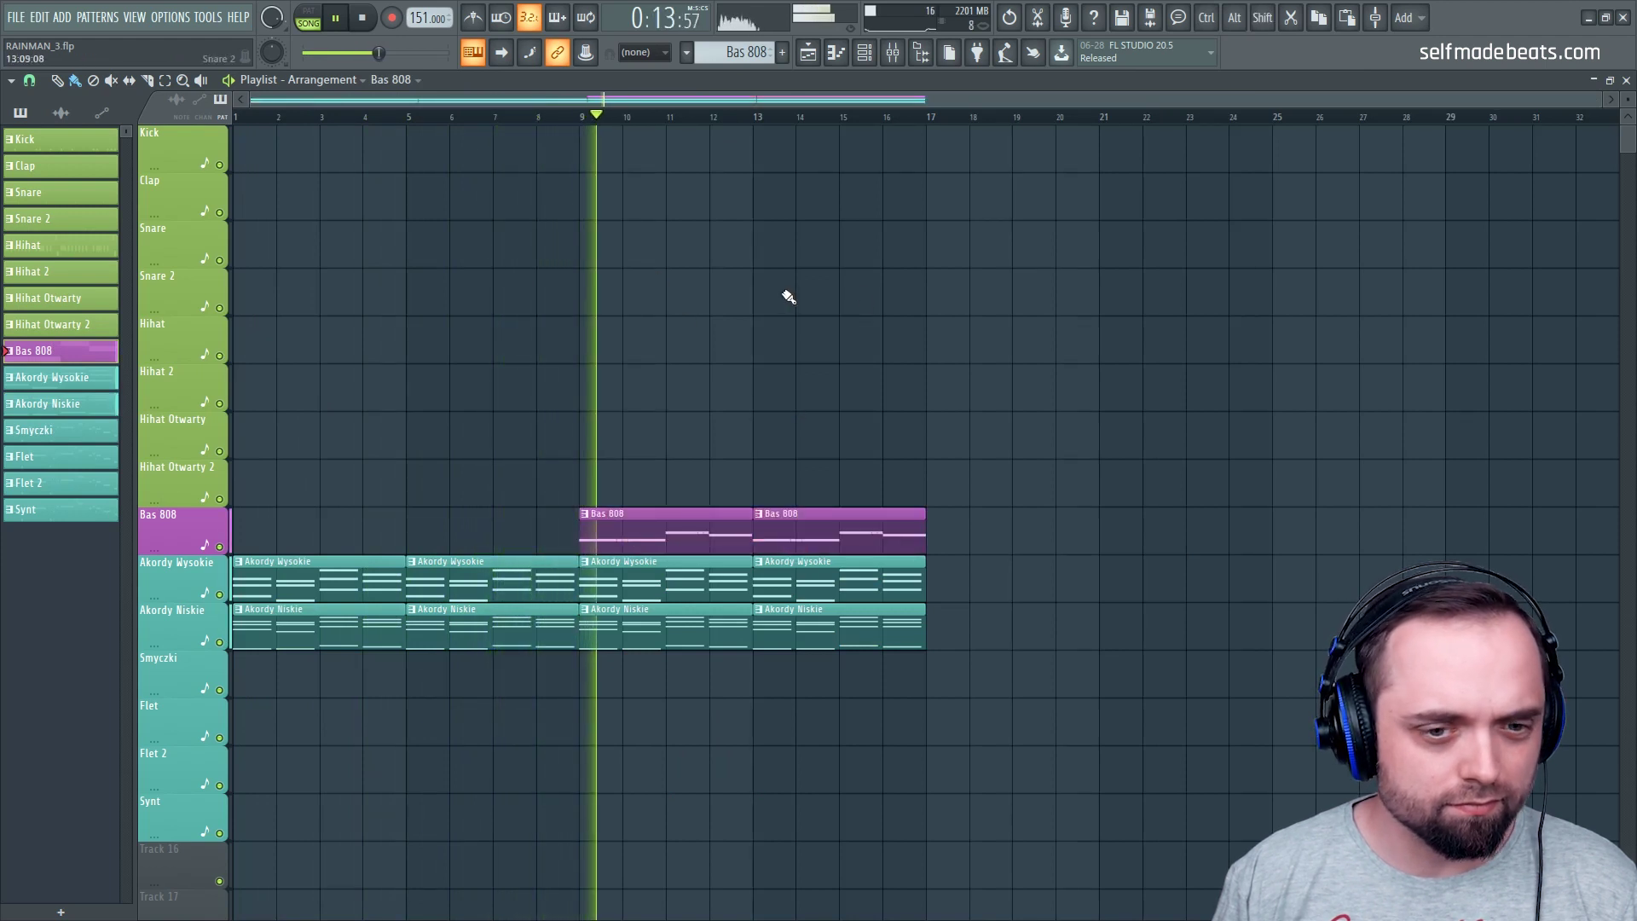
scroll(1024, 480, "down", 5)
scroll(1024, 480, "up", 2)
left_click_drag(1041, 649, 961, 393)
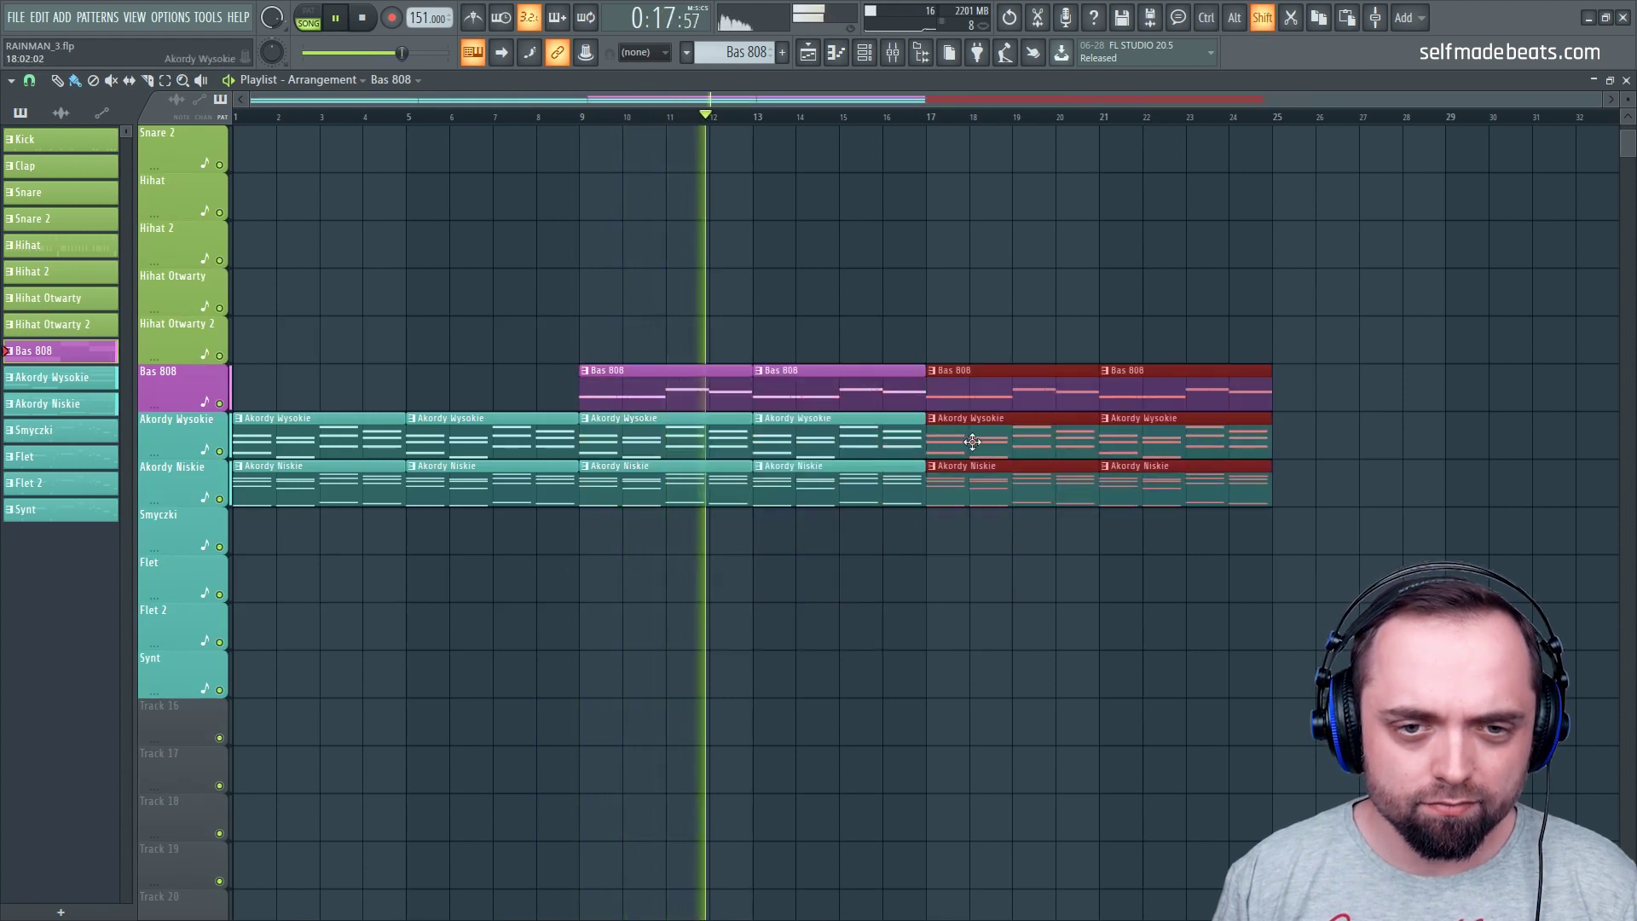
scroll(966, 292, "up", 3)
left_click(962, 300)
Place all drum patterns from Kick to Hihat Otwarty 2 on their tracks at bar 17, duplicate them at bar 21, and stop playback
left_click(94, 141)
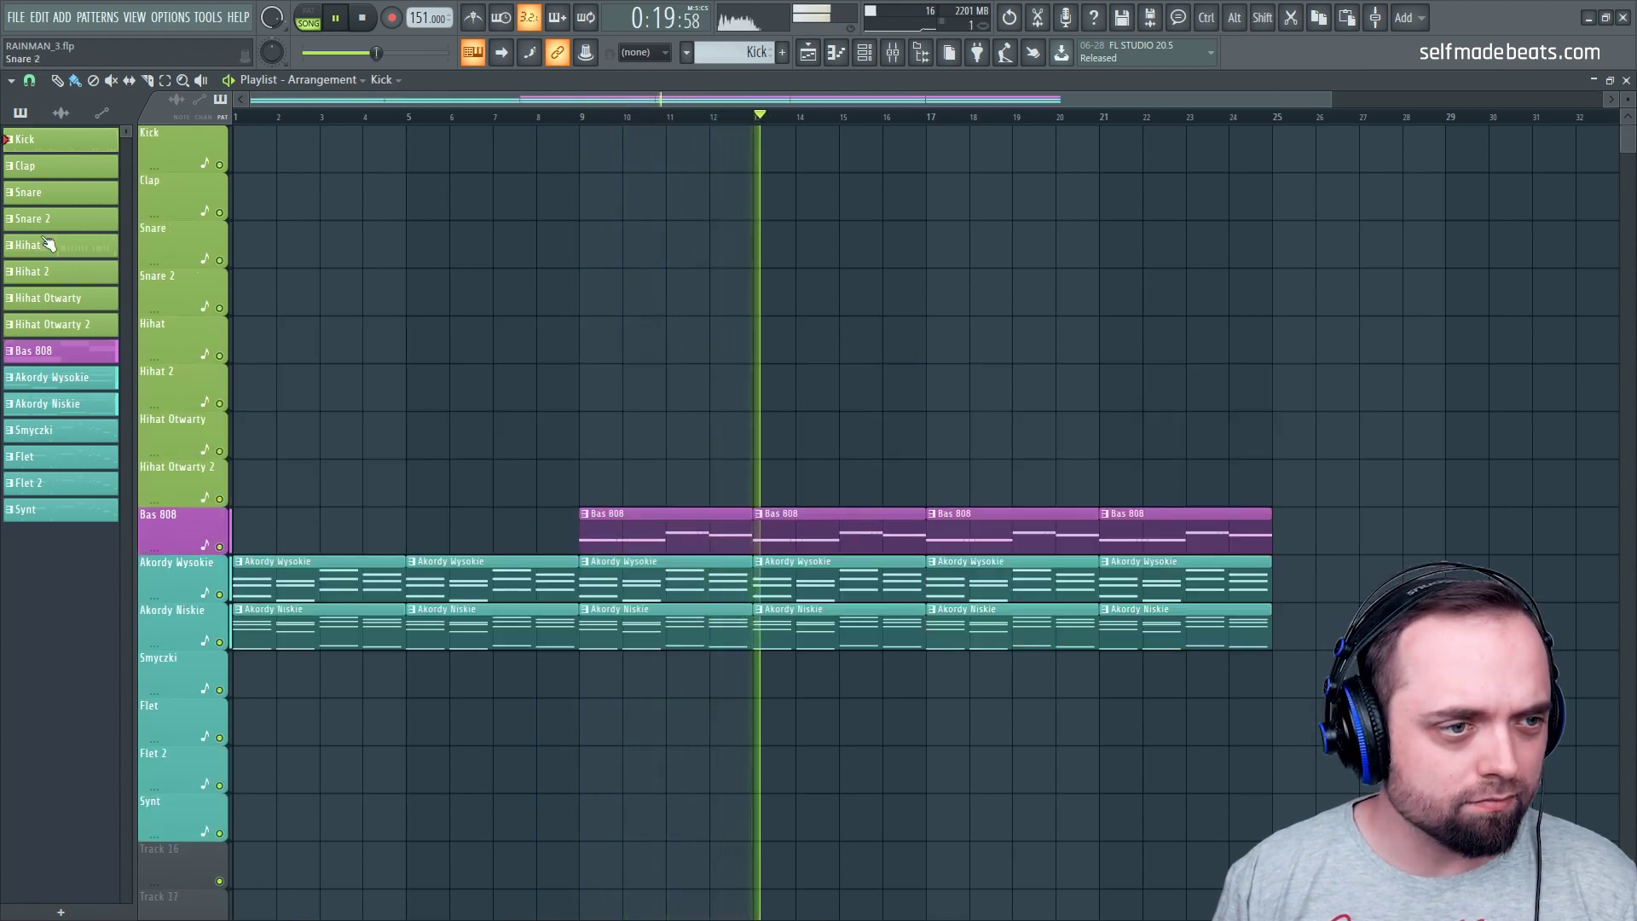
left_click(41, 327, "shift")
left_click_drag(39, 147, 928, 155)
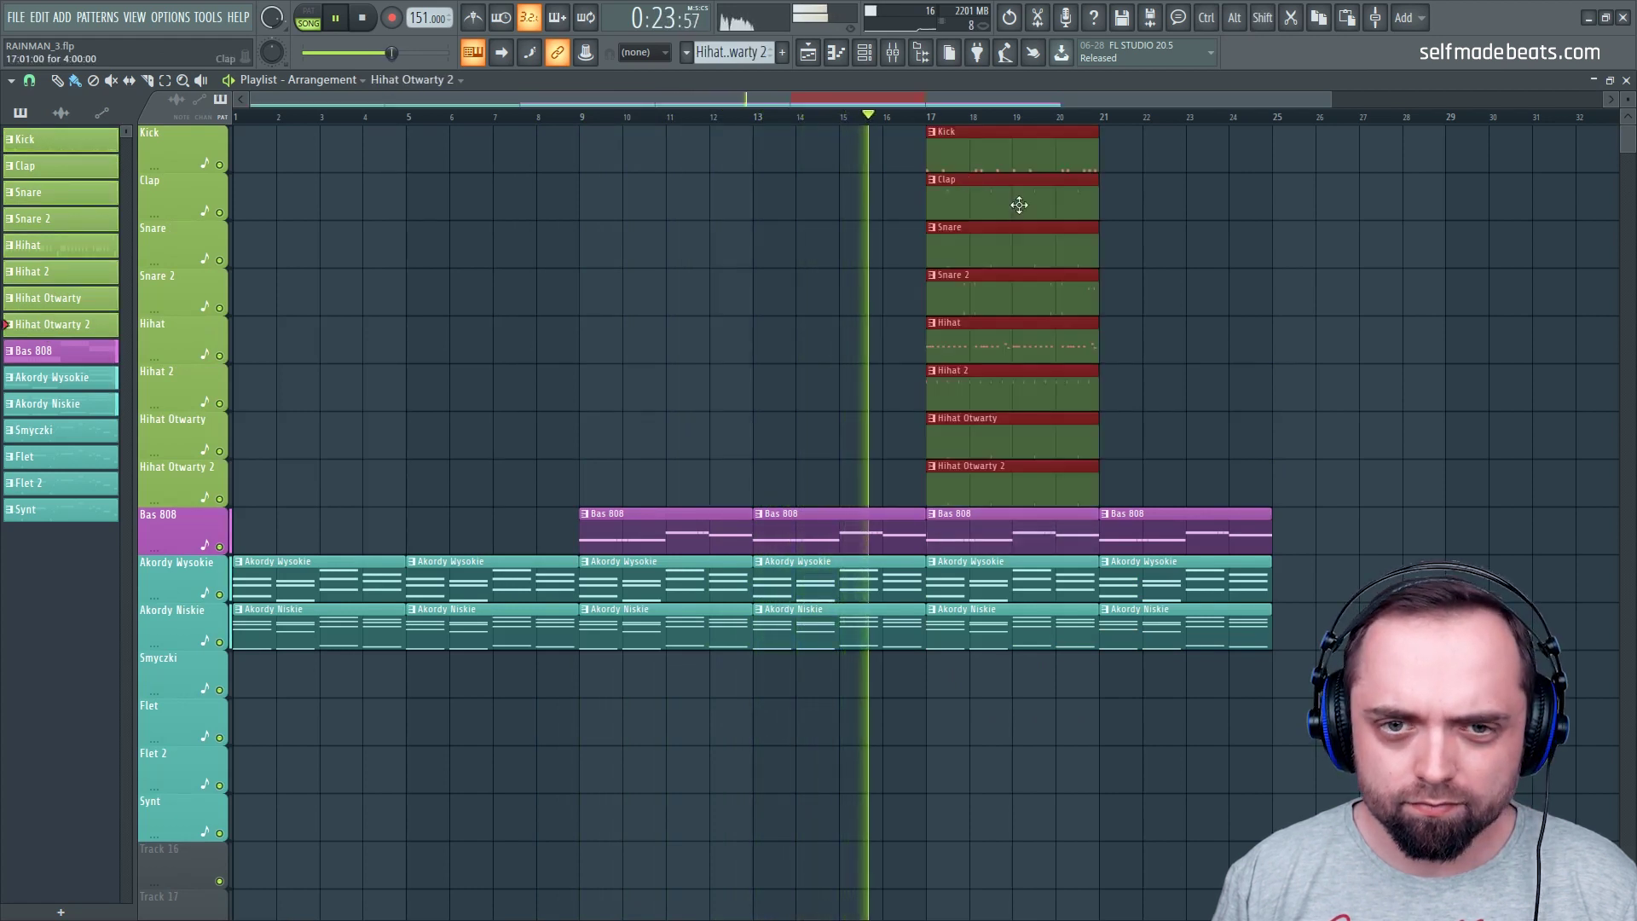
key("ctrl+b")
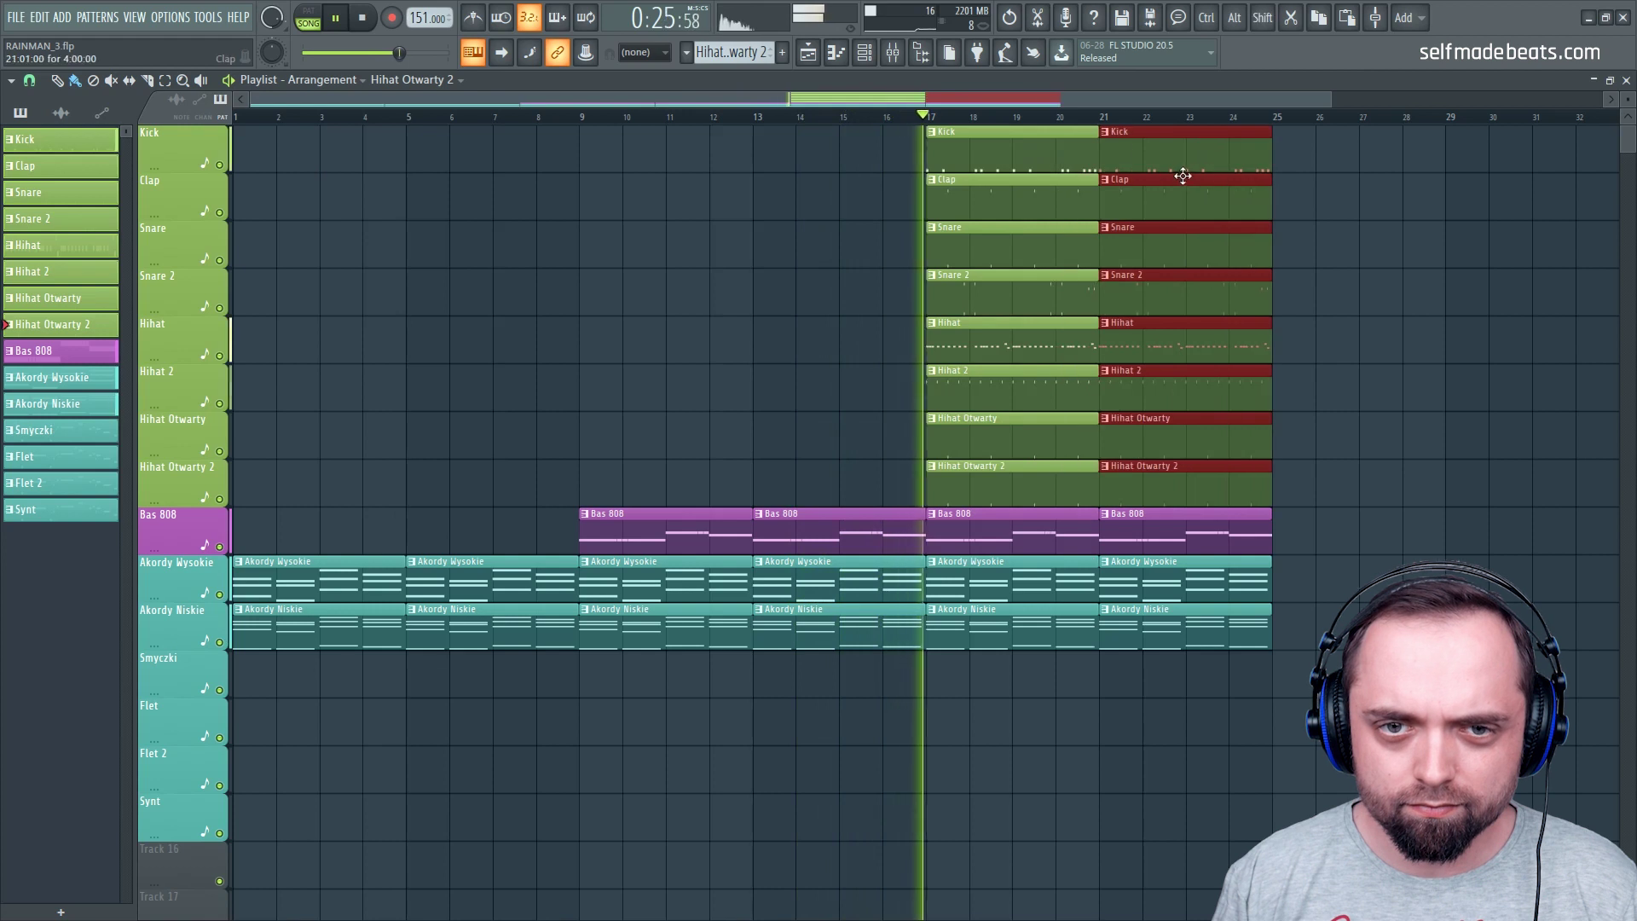
scroll(1127, 125, "down", 2)
left_click(1168, 333)
key("space")
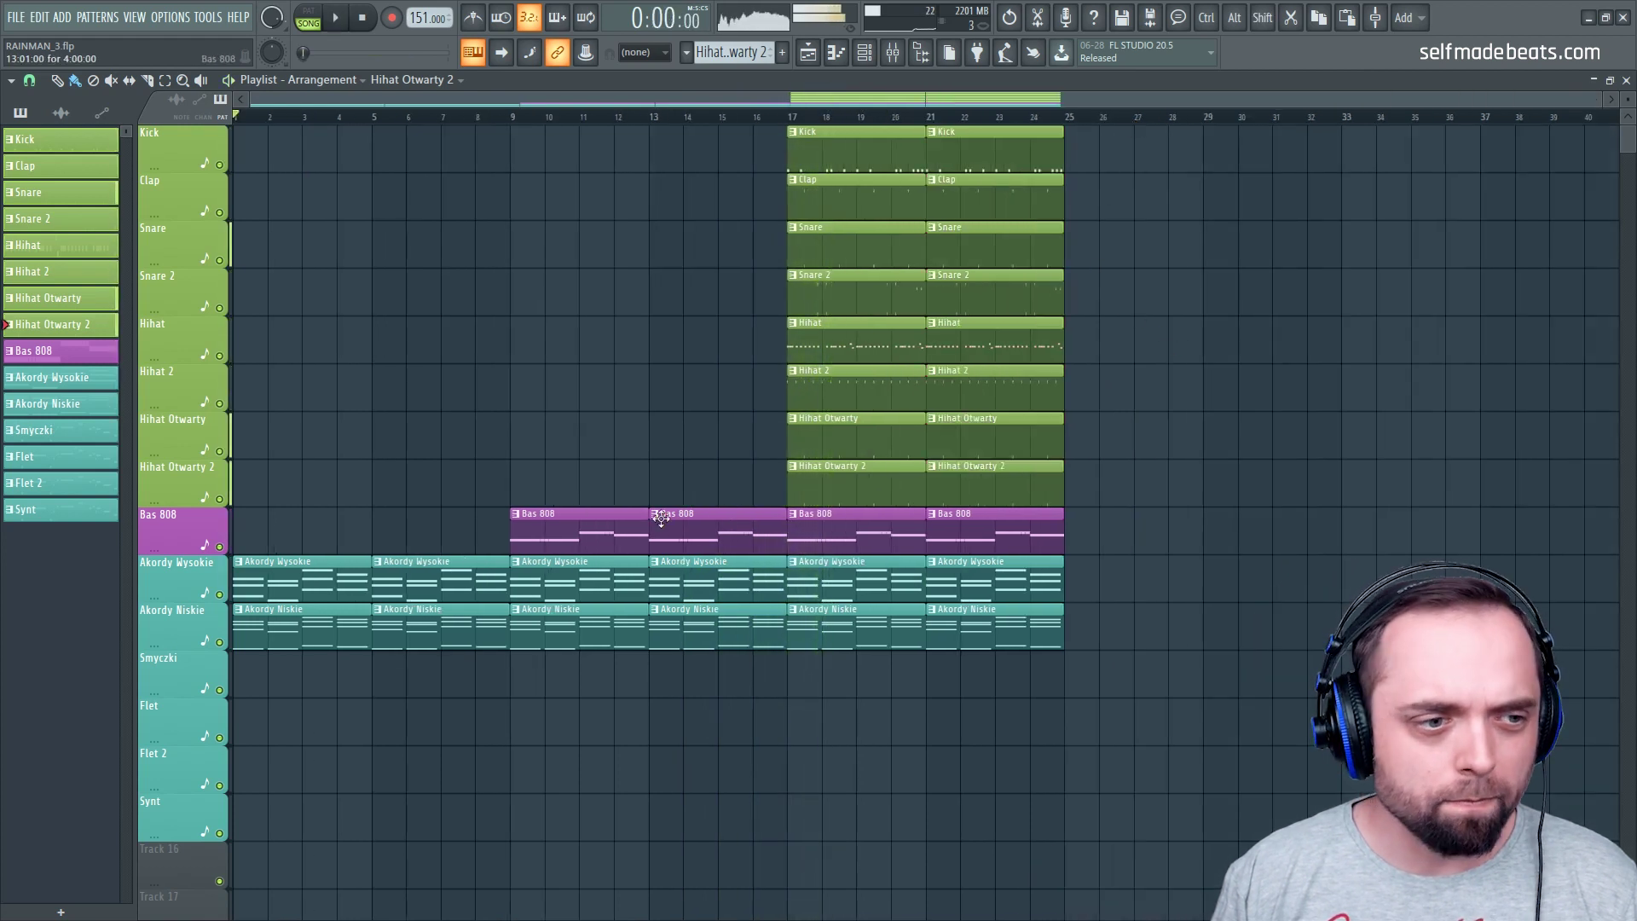
Add the Smyczki, Flet, Flet 2 and Synt patterns to their tracks at bars 17 and 21
left_click(56, 514)
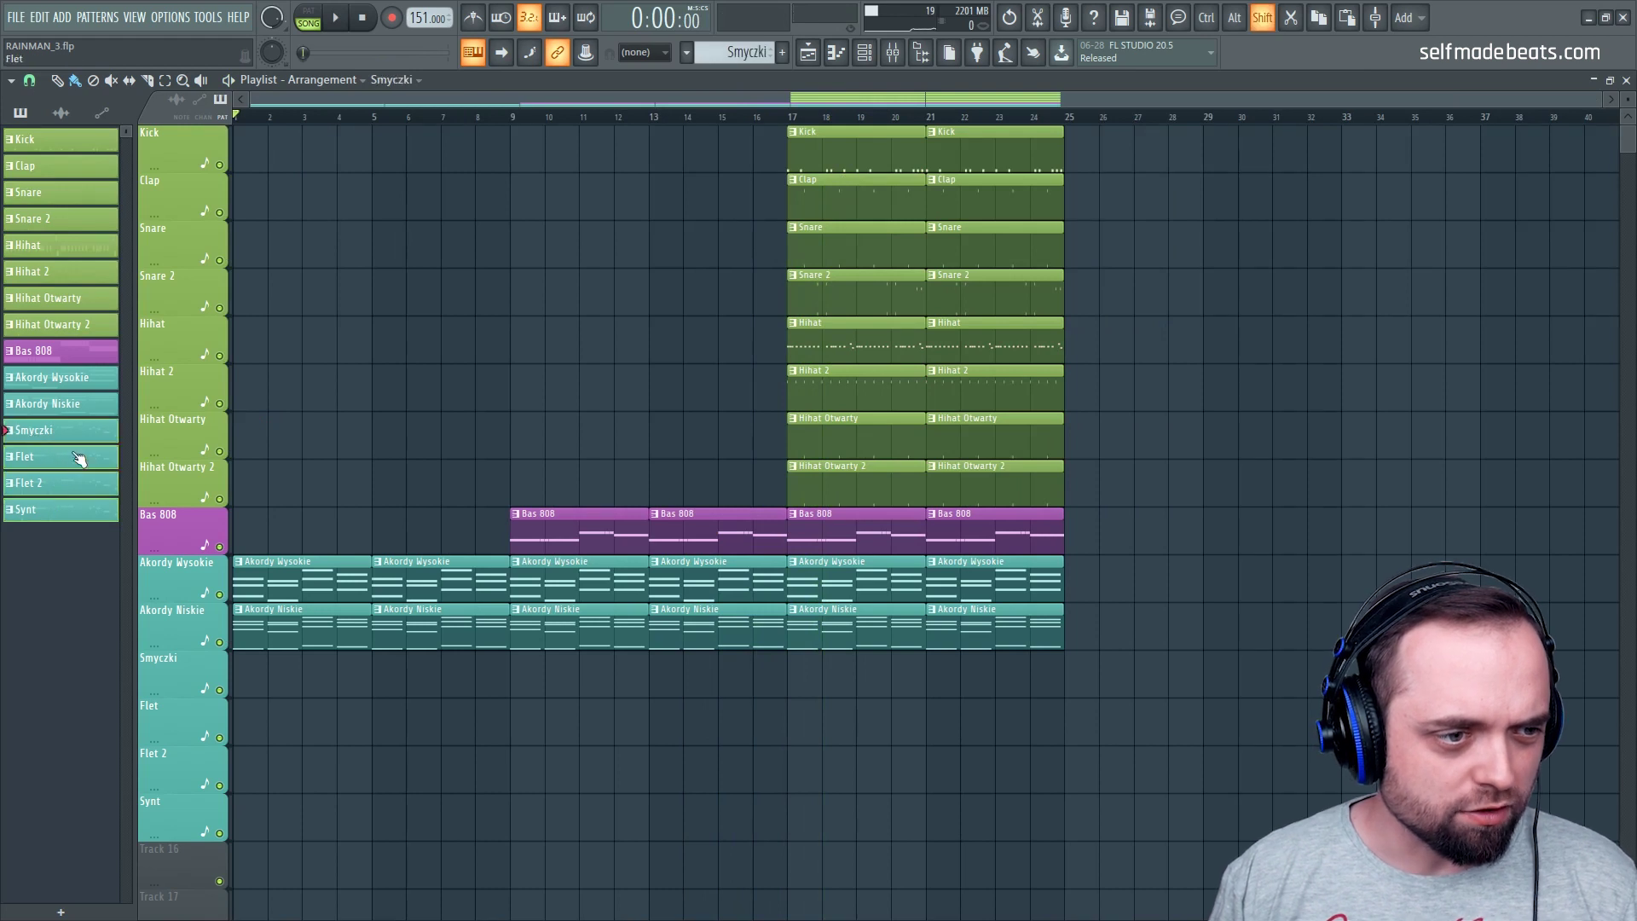
left_click_drag(45, 439, 978, 687)
scroll(1183, 417, "down", 1)
scroll(1262, 482, "up", 1)
left_click(1261, 482, "ctrl")
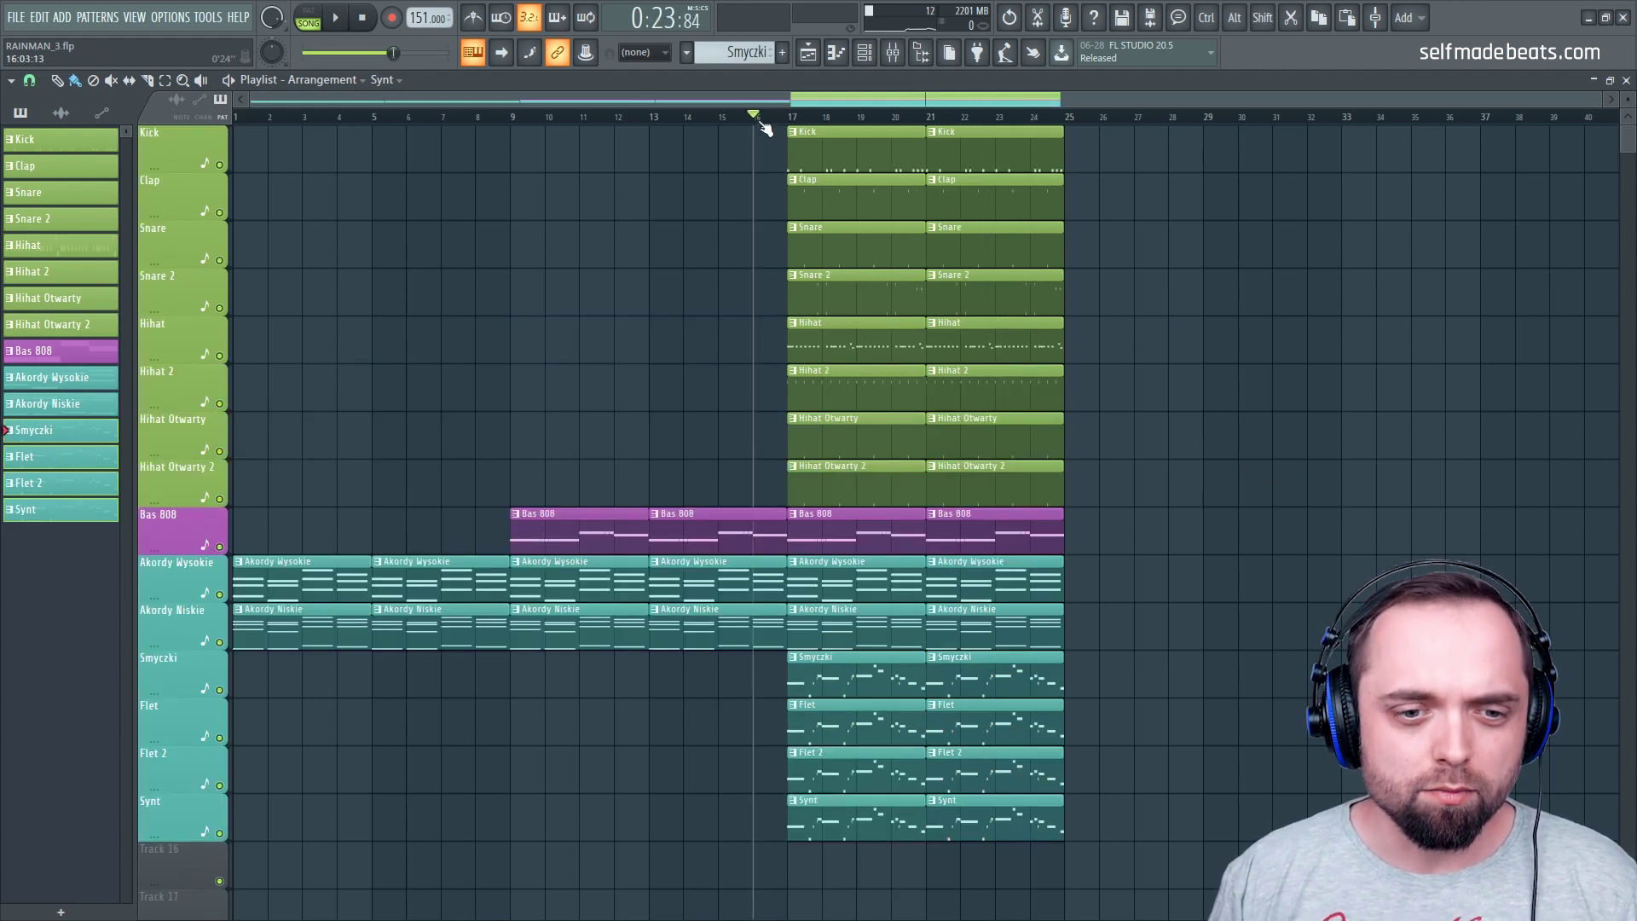
Copy the clips of all tracks from bars 17–24 to bars 25–32
scroll(1154, 404, "down", 1)
scroll(1176, 444, "up", 1)
left_click_drag(1171, 838, 1111, 172)
left_click(1468, 368, "ctrl")
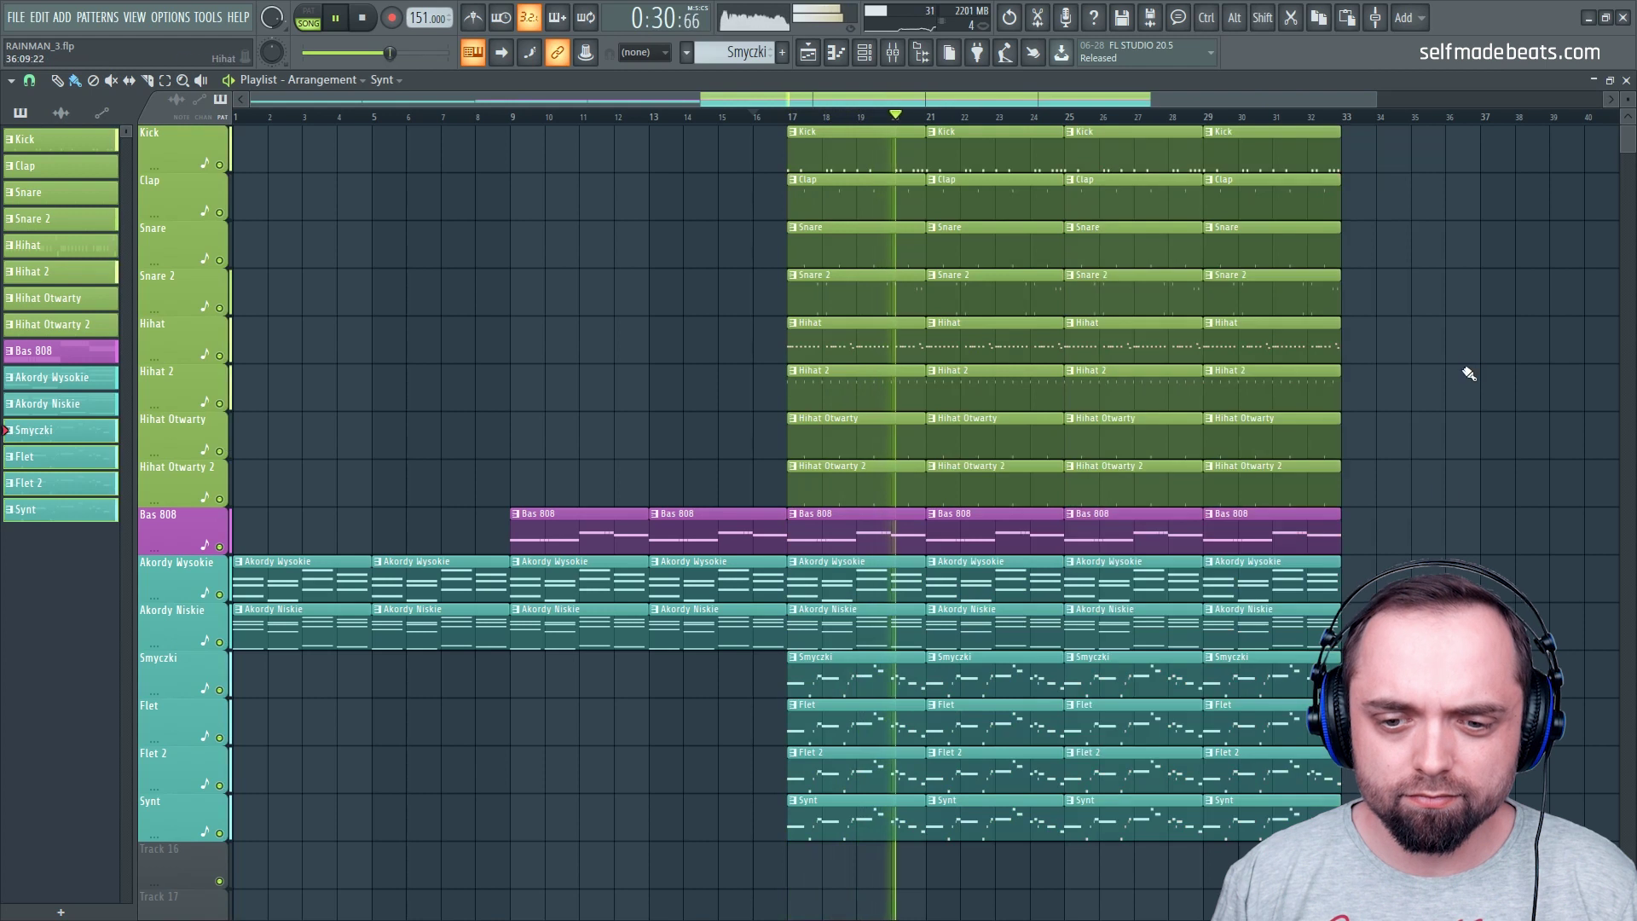
right_click(1297, 818)
right_click(1298, 780)
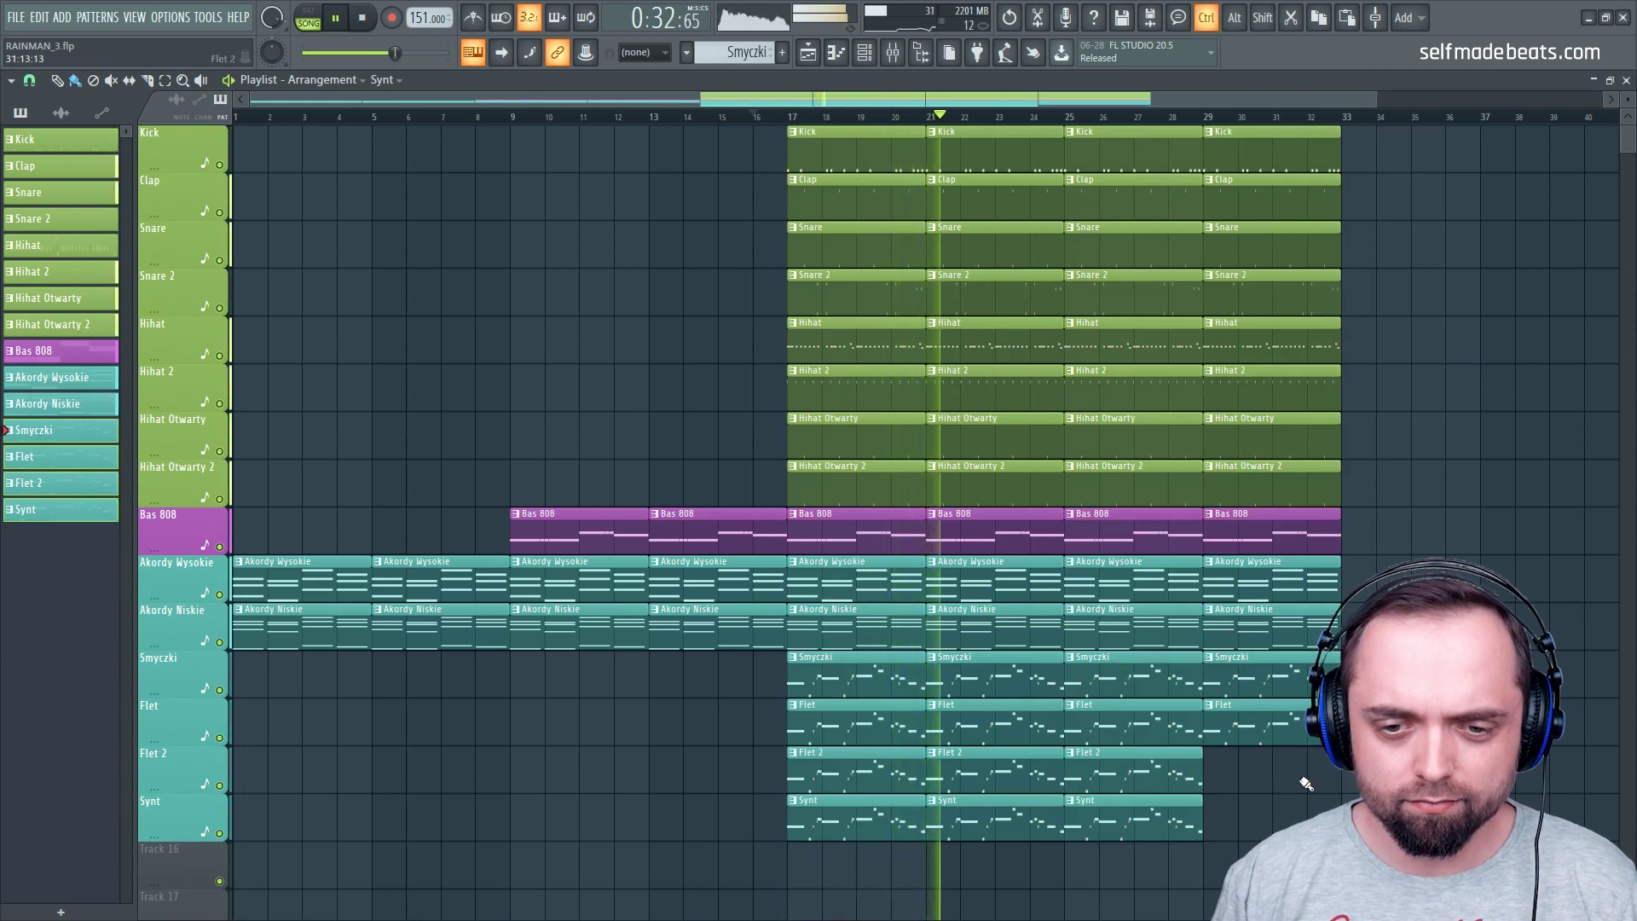
key("ctrl+z")
Stop playback and delete the Smyczki, Flet, Flet 2 and Synt clips at bars 25–32
scroll(1170, 122, "down", 2)
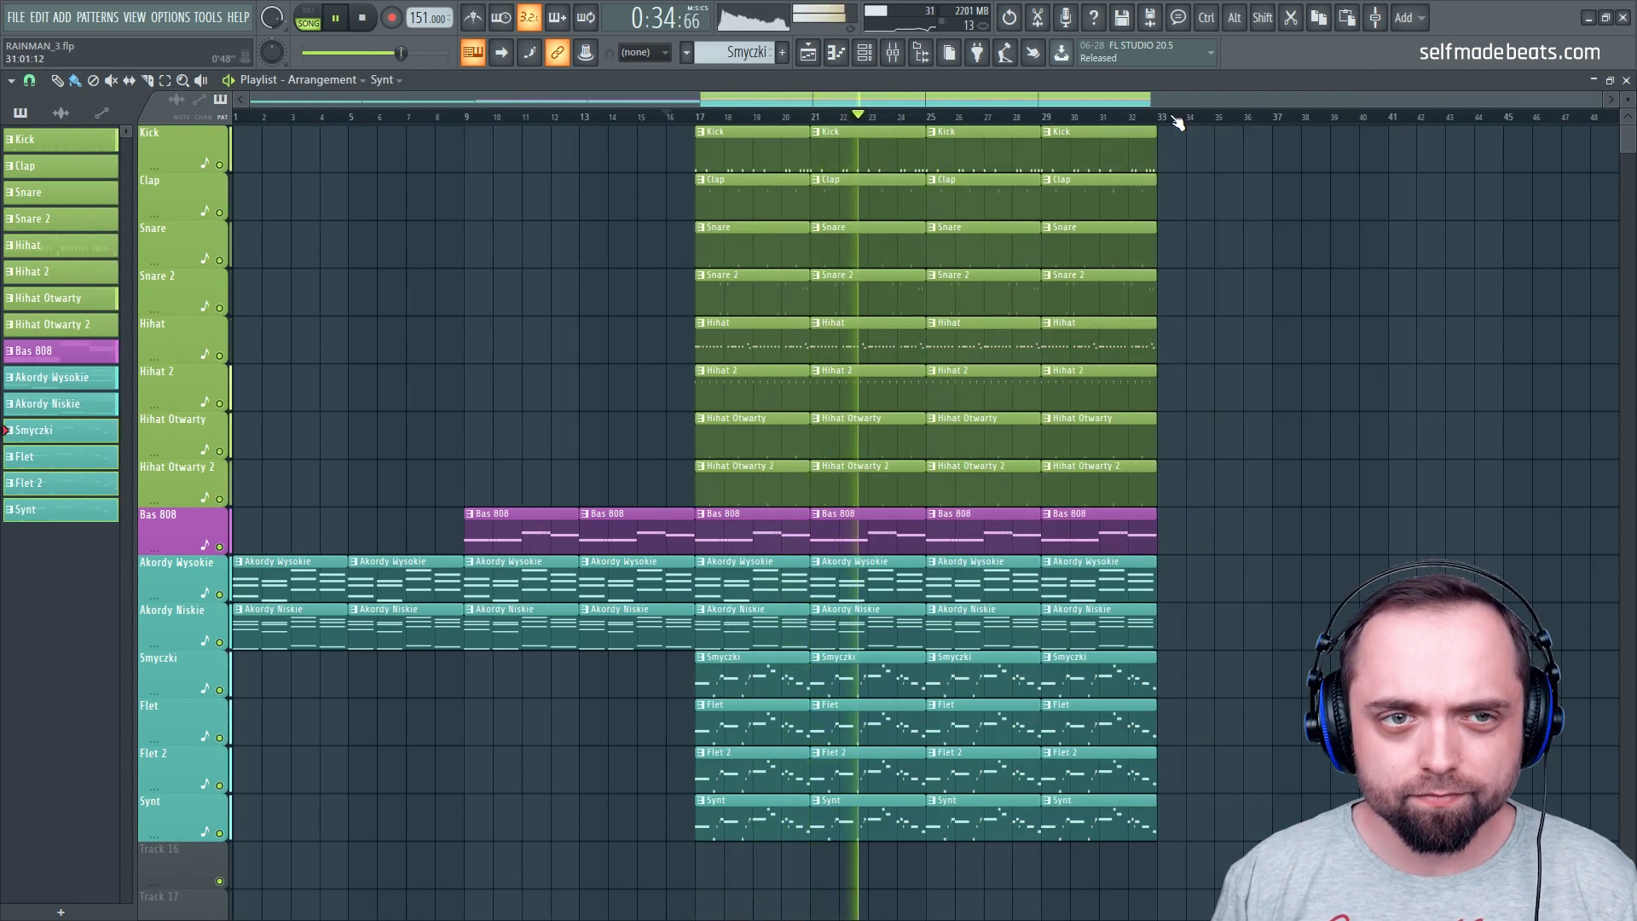
scroll(1244, 409, "down", 3)
scroll(1261, 436, "up", 3)
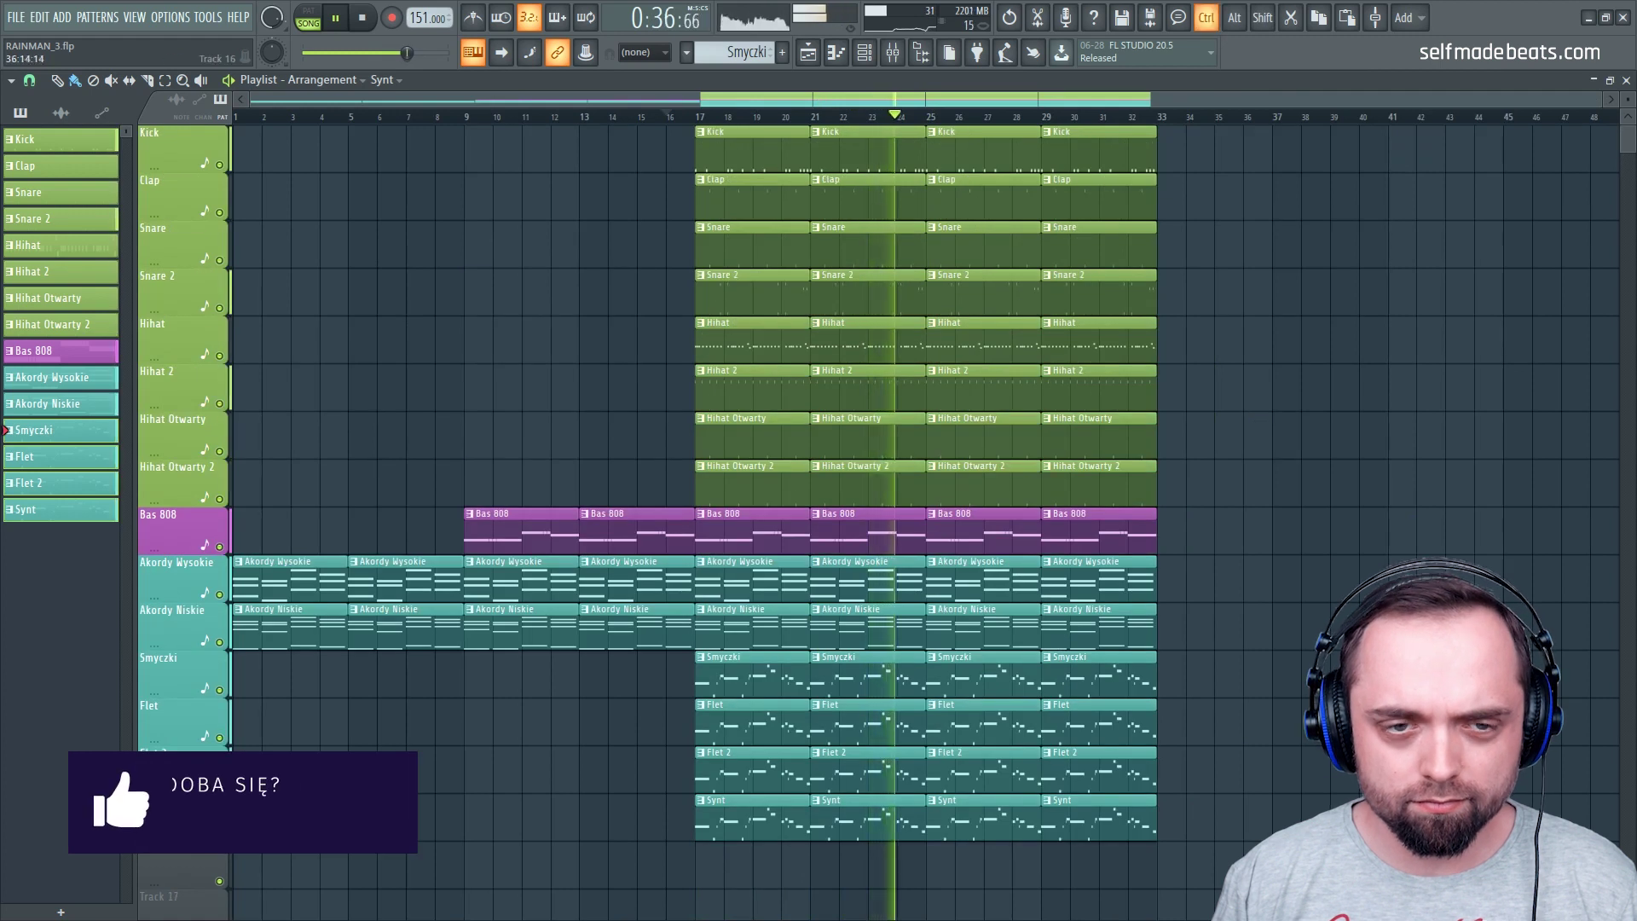
key("space")
left_click_drag(1226, 887, 985, 127)
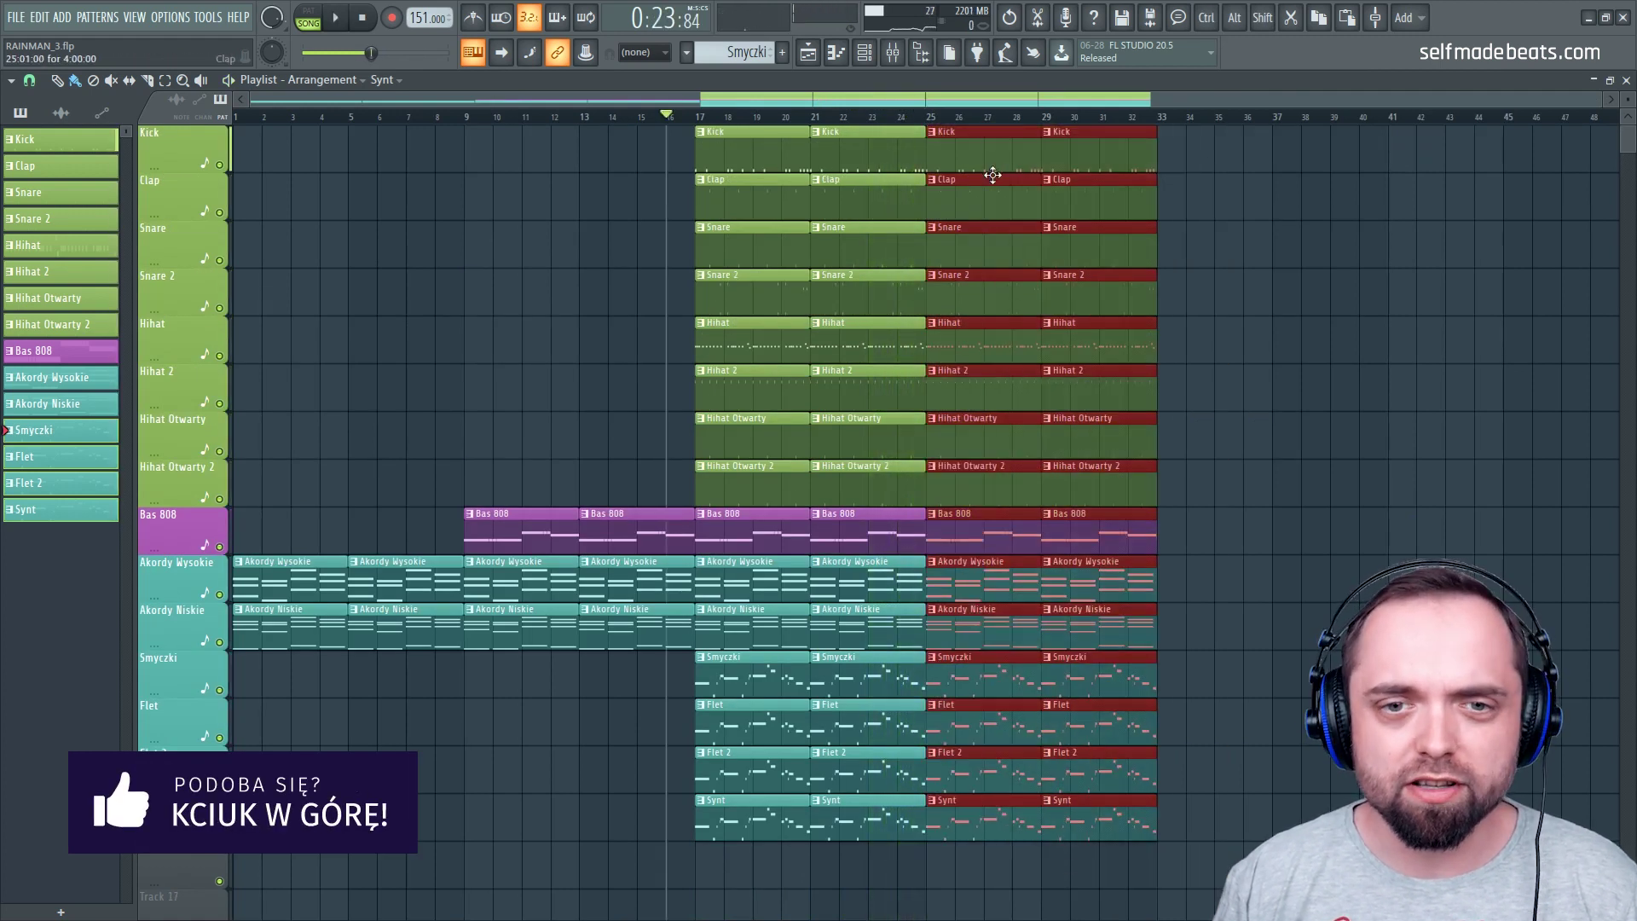
left_click(1493, 627, "ctrl")
mouse_move(1078, 694)
left_mouse_down()
mouse_move(1019, 797)
mouse_move(978, 697)
left_mouse_up()
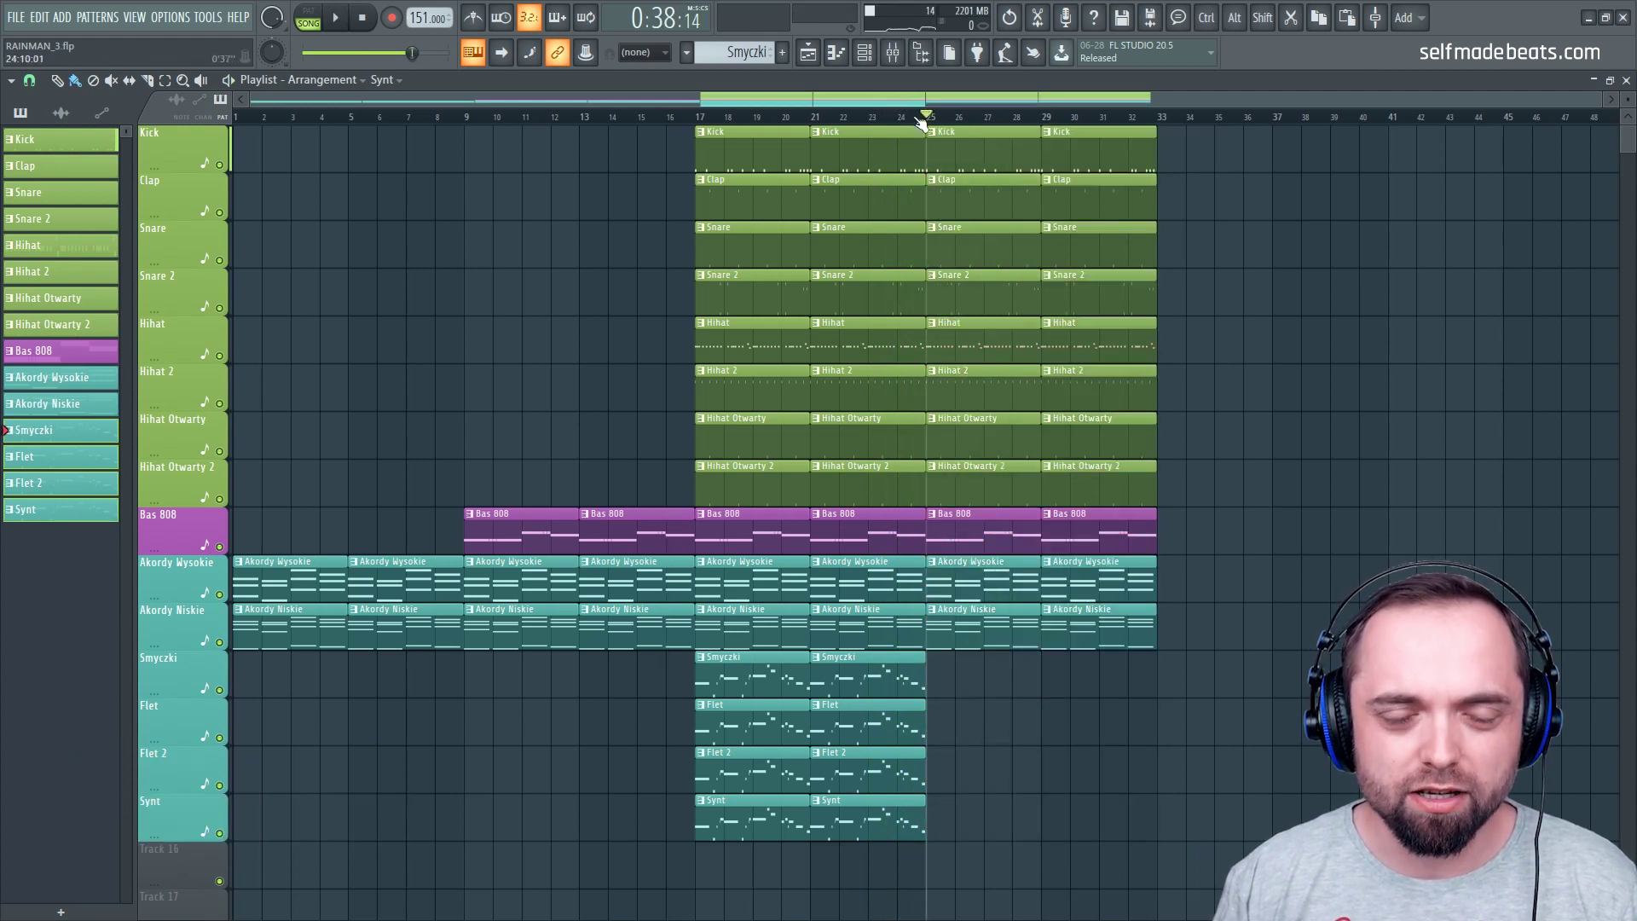
Play the section from bar 25 and delete the two Hihat clips at bars 25 and 29
scroll(1018, 120, "up", 3)
key("space")
right_click(910, 337)
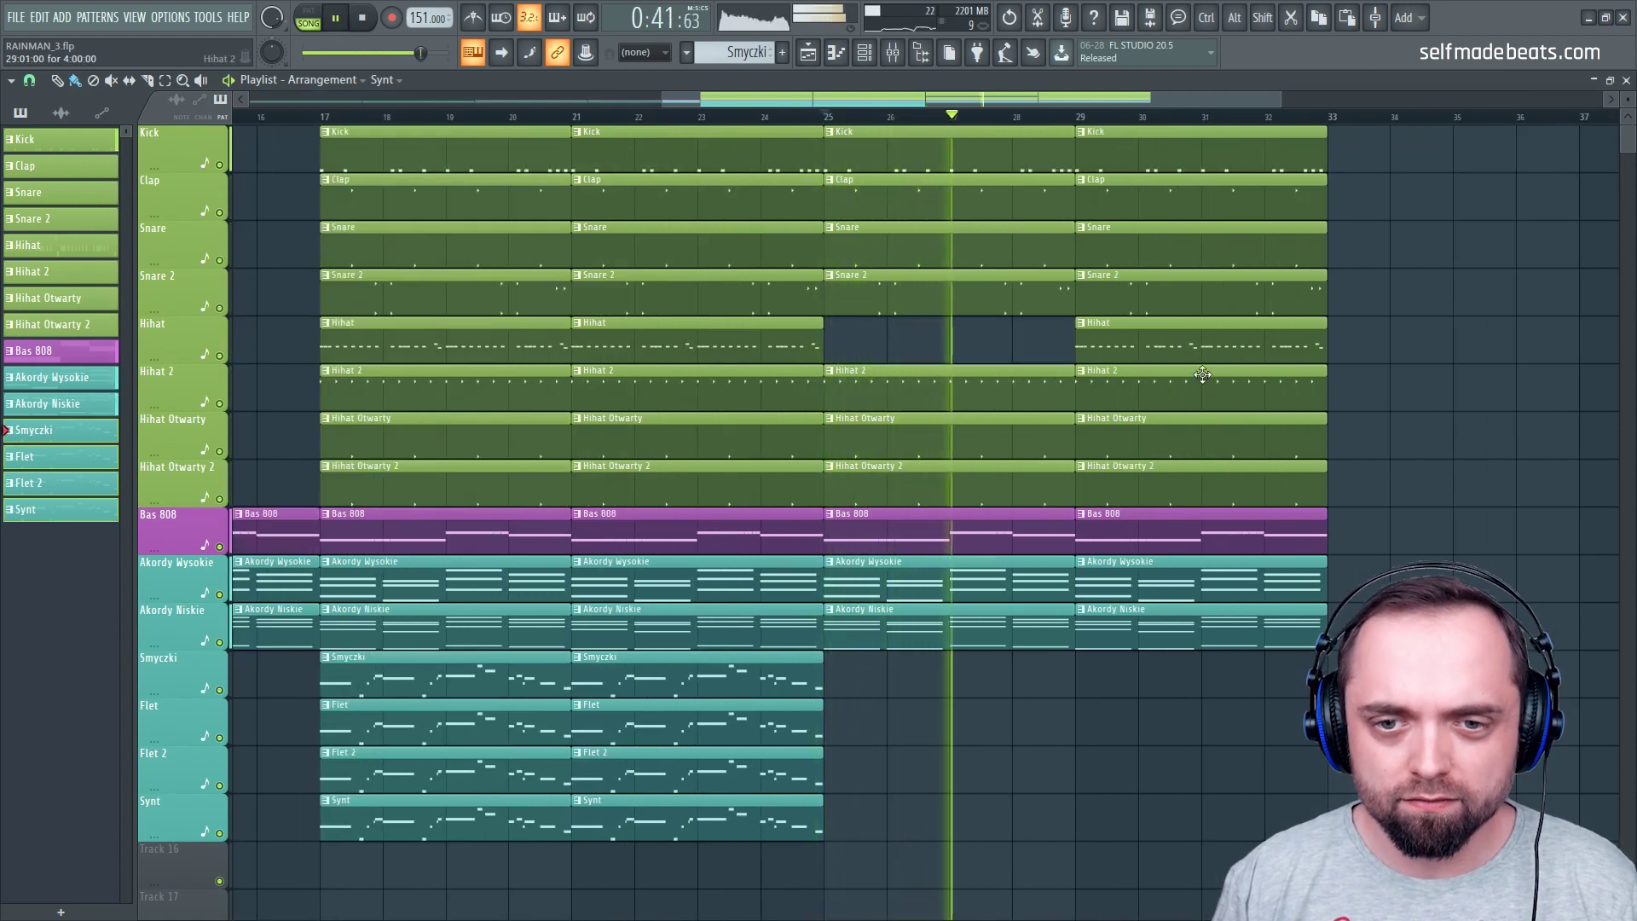
right_click(1201, 341)
Copy the remaining drum, bass and chord clips of bars 25–32 to bars 33–40
left_click_drag(1269, 629, 901, 130)
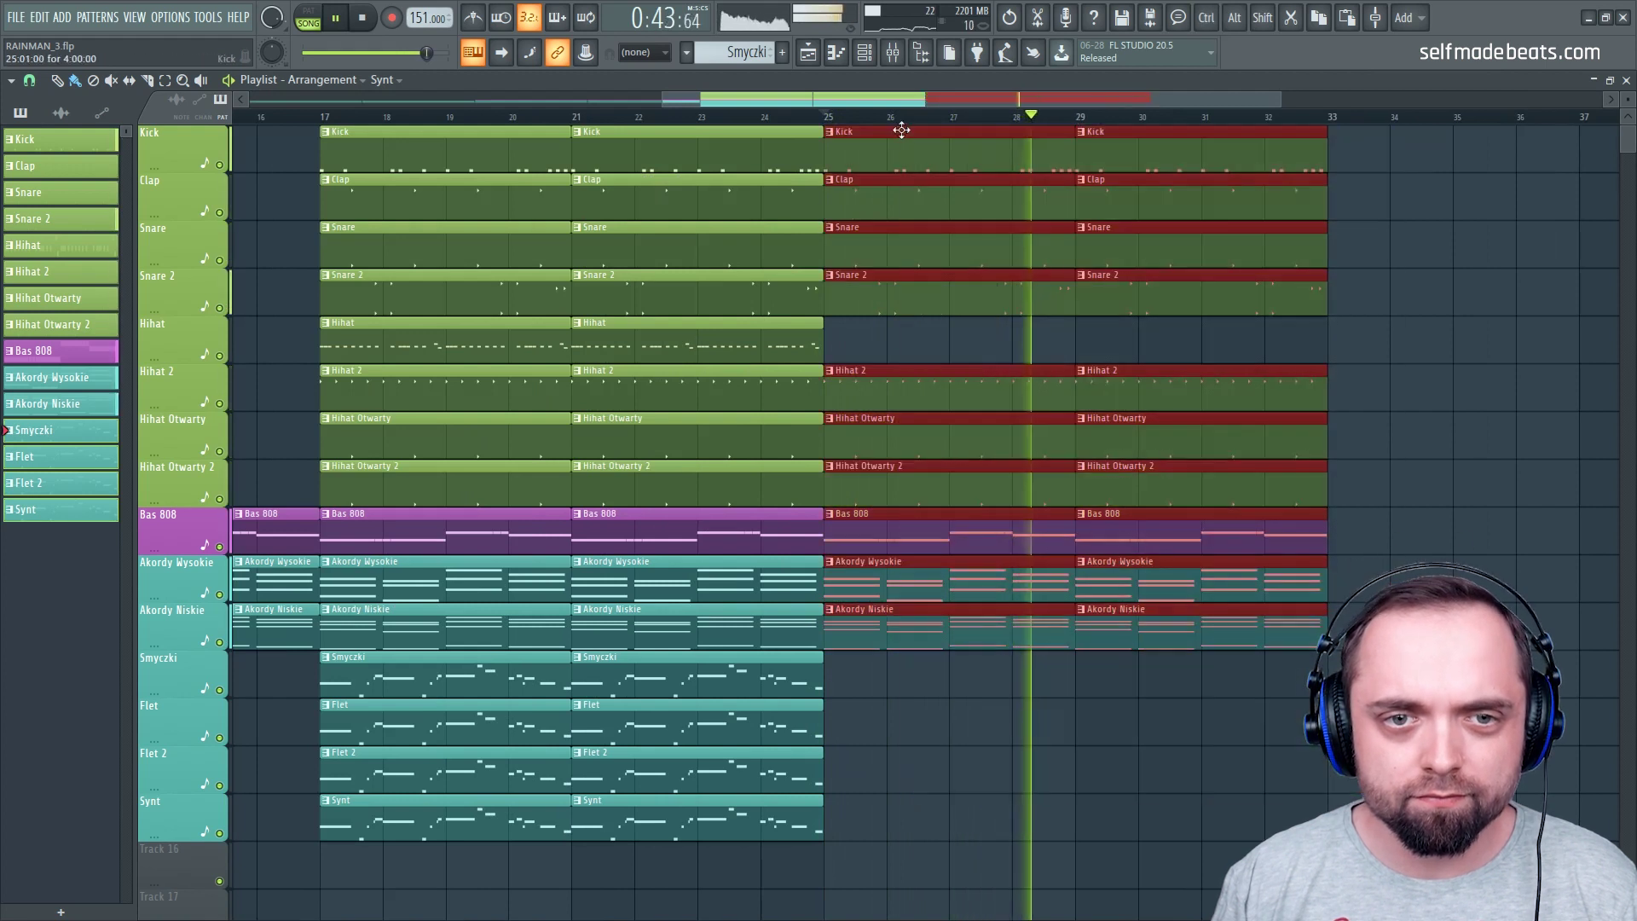
key("ctrl+b")
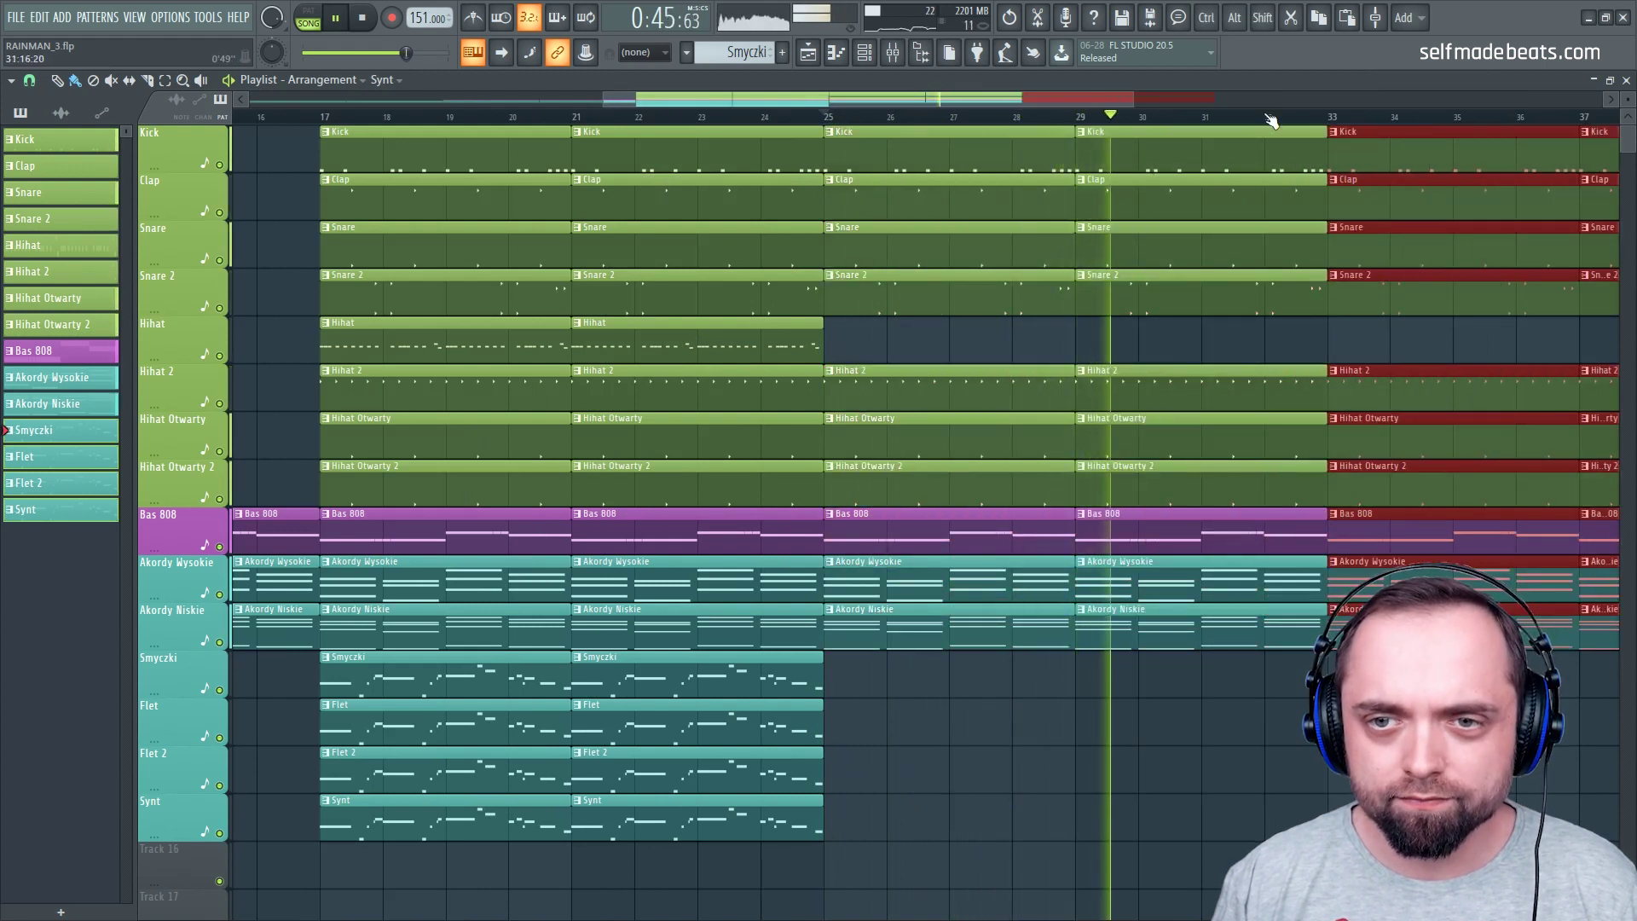
scroll(1268, 117, "down", 4)
left_click(1339, 259, "ctrl")
Copy the two Hihat clips from bars 17–24 to bars 33–40 on the Hihat track
left_click_drag(901, 344, 723, 347)
left_click_drag(690, 342, 1107, 341)
left_click(1403, 293, "ctrl")
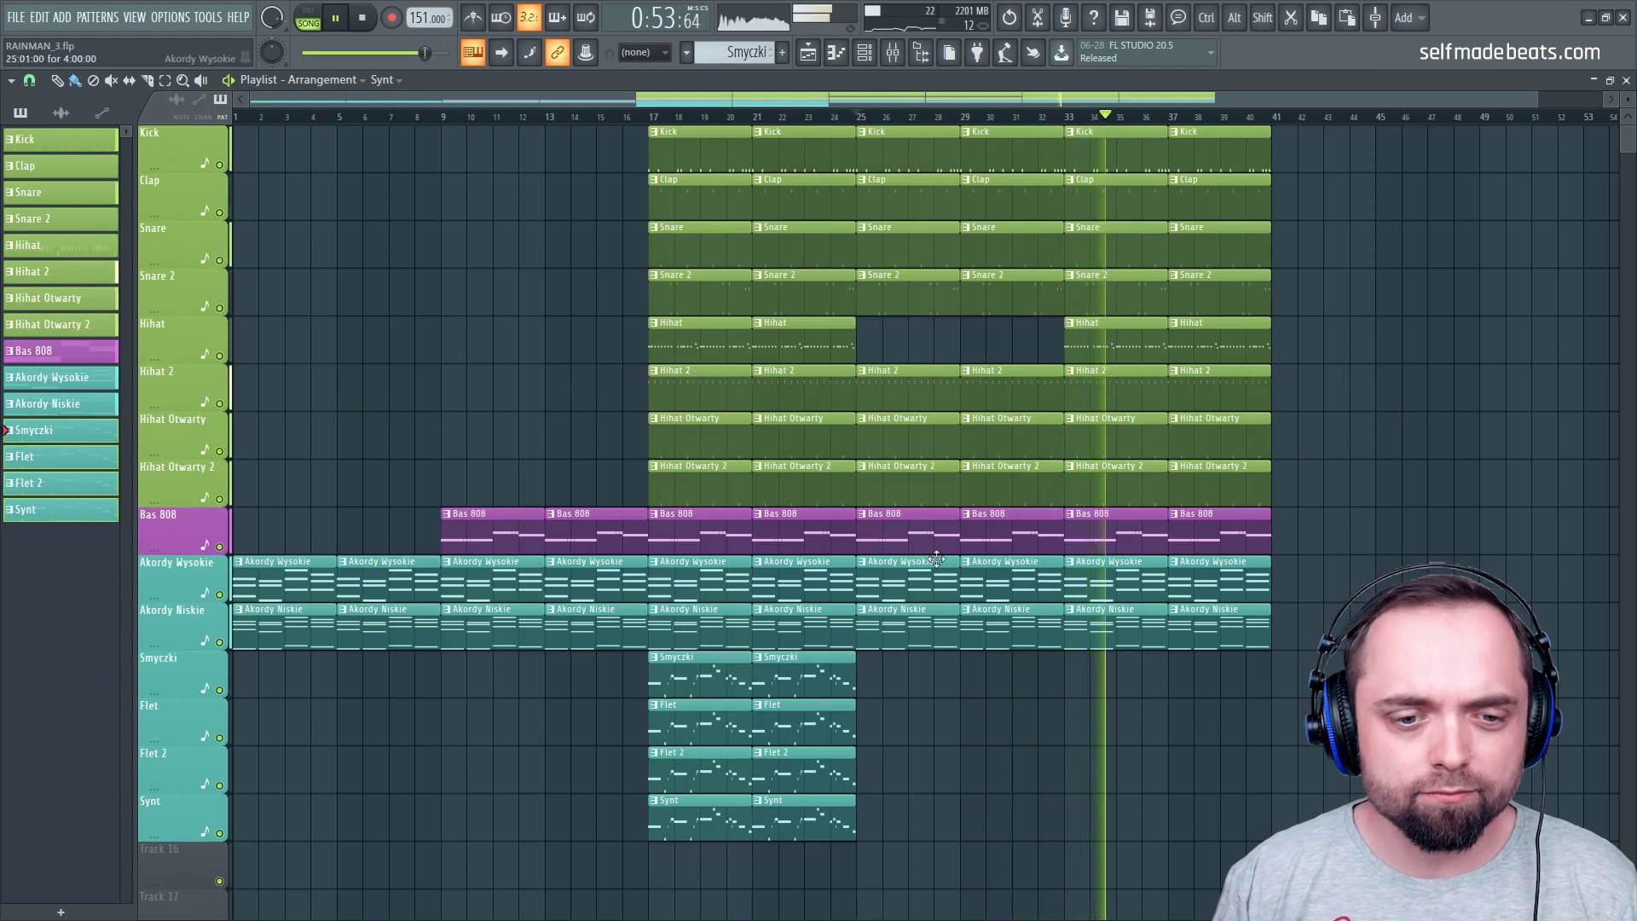
Copy all the clips of bars 17–24 to bars 41–48 and play the song from bar 41
scroll(853, 452, "down", 1)
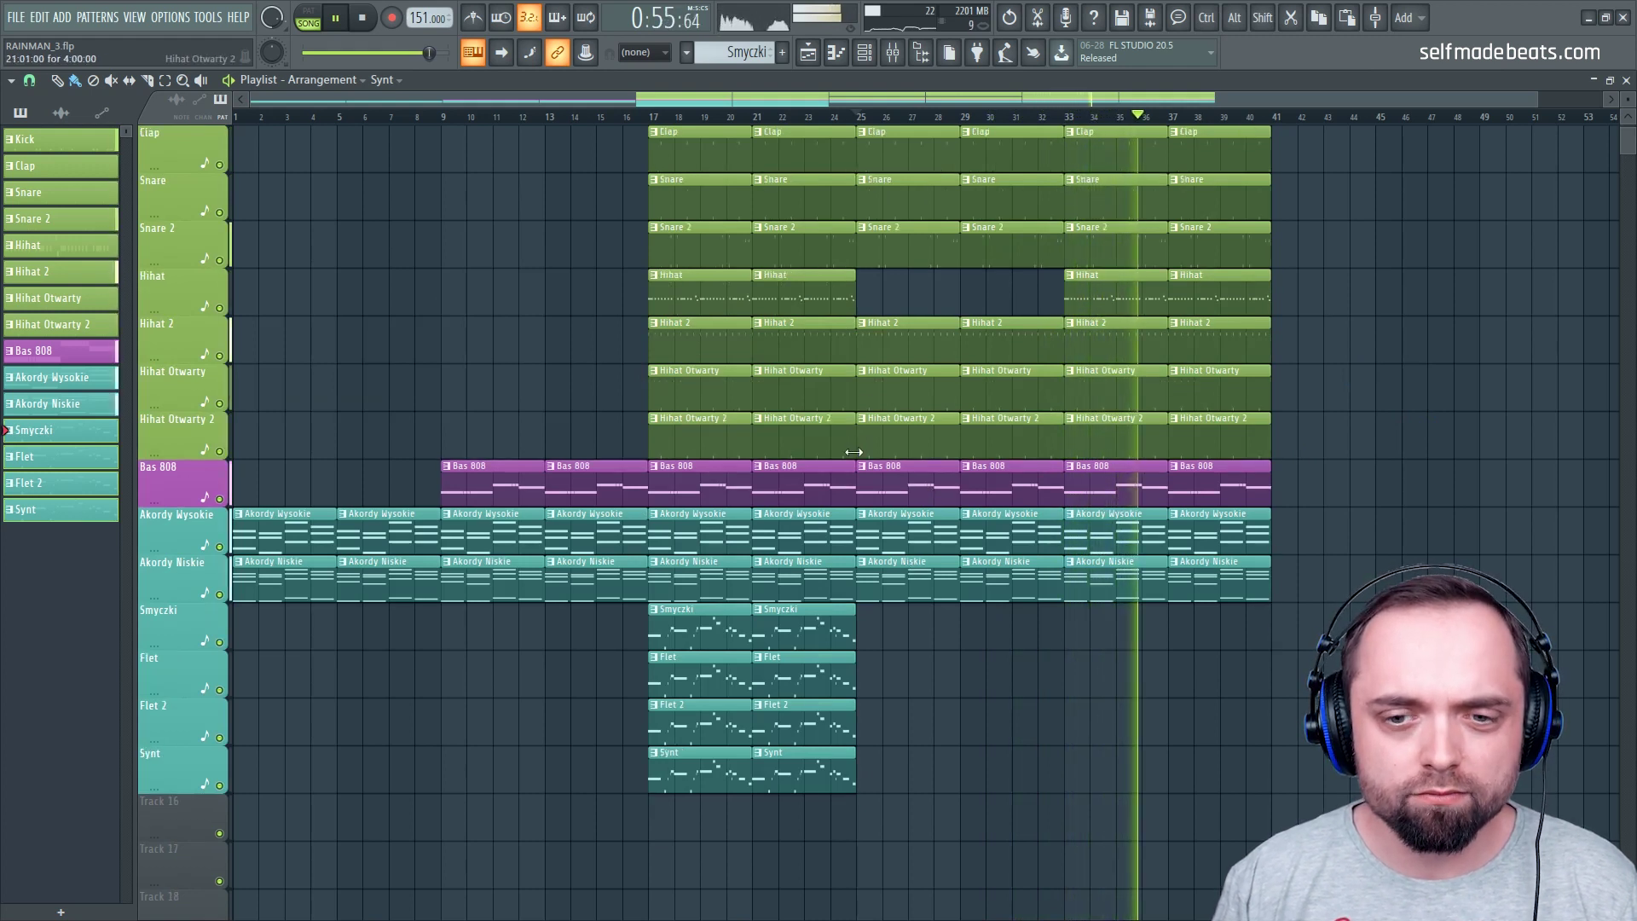
scroll(853, 451, "up", 1)
key("space")
left_click_drag(796, 887, 1332, 120)
left_click_drag(1151, 103, 1398, 105)
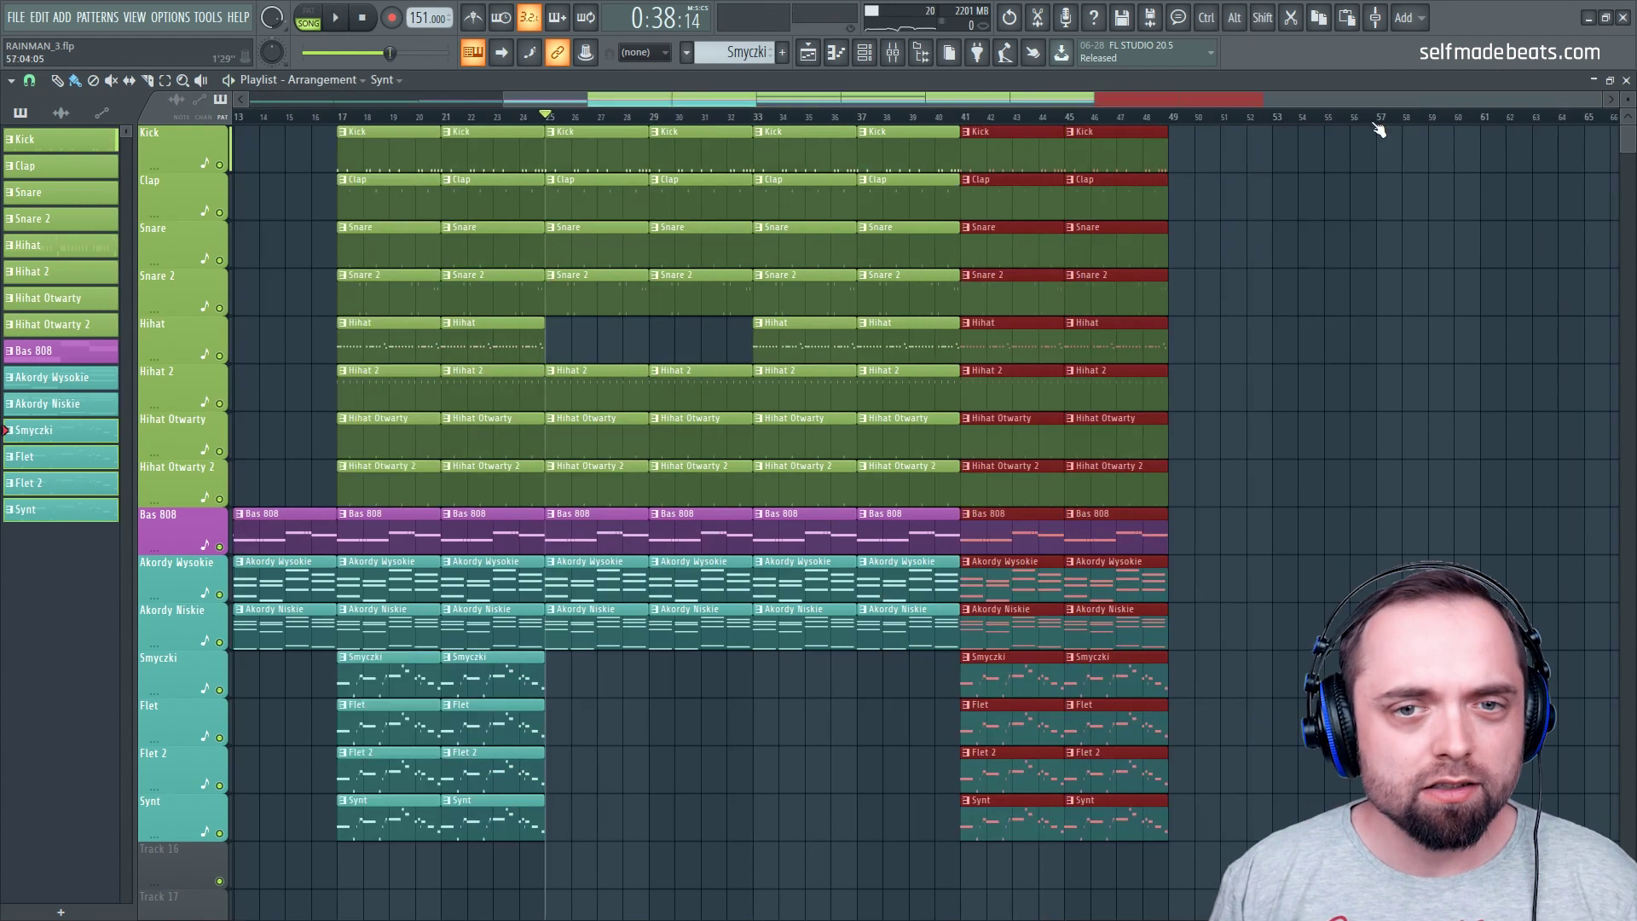
left_click(1331, 215, "ctrl")
key("space")
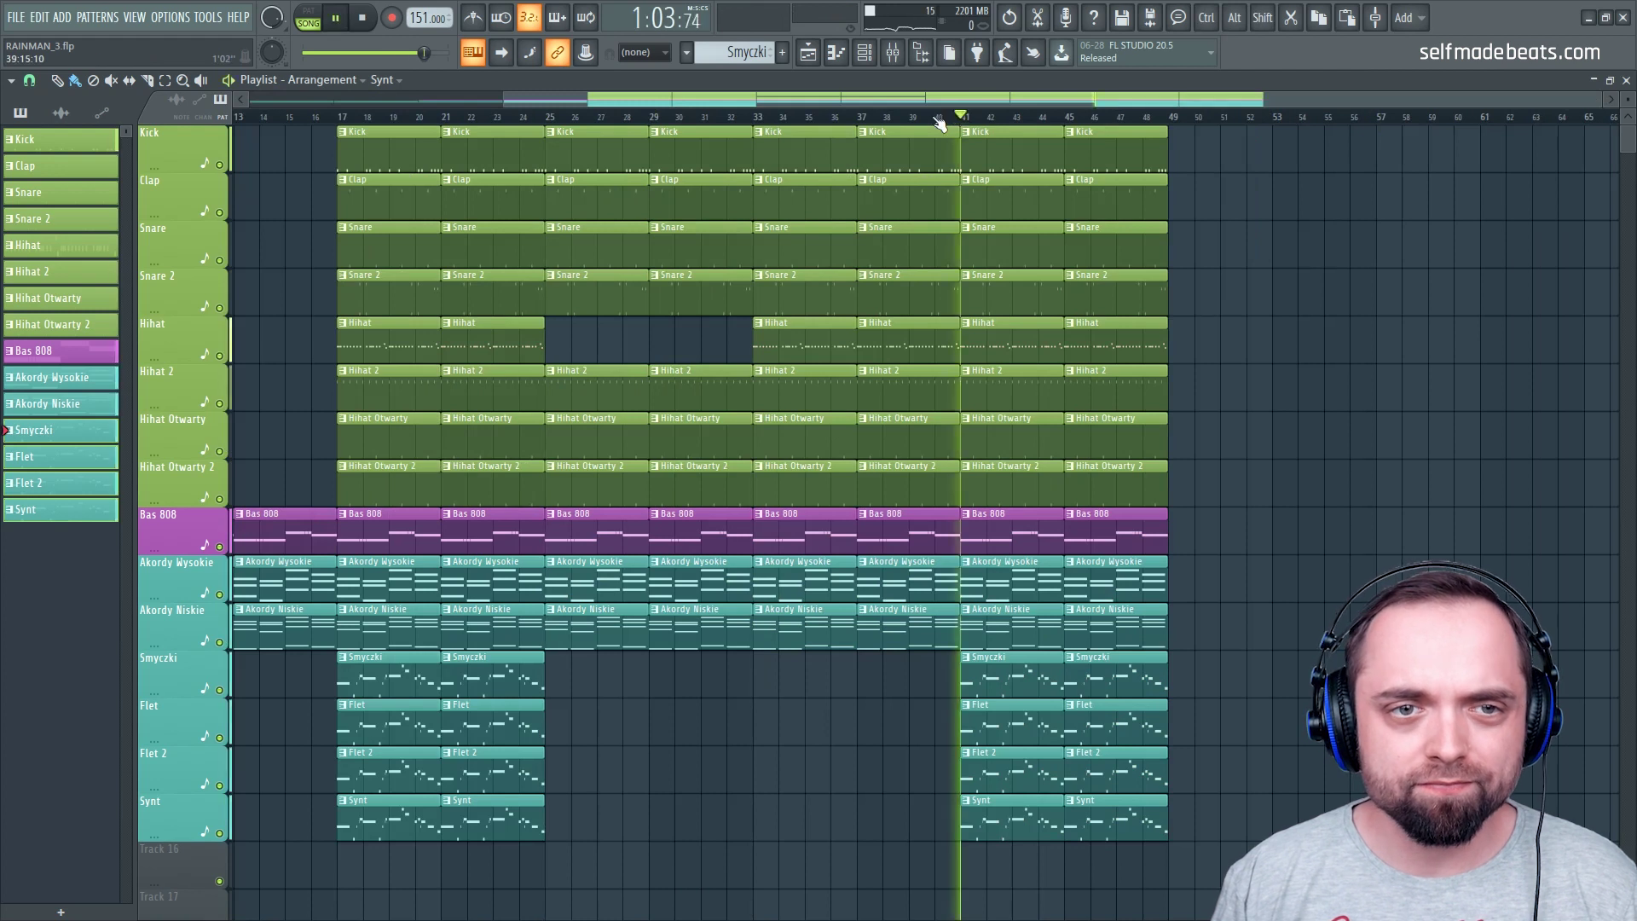
scroll(942, 120, "down", 2)
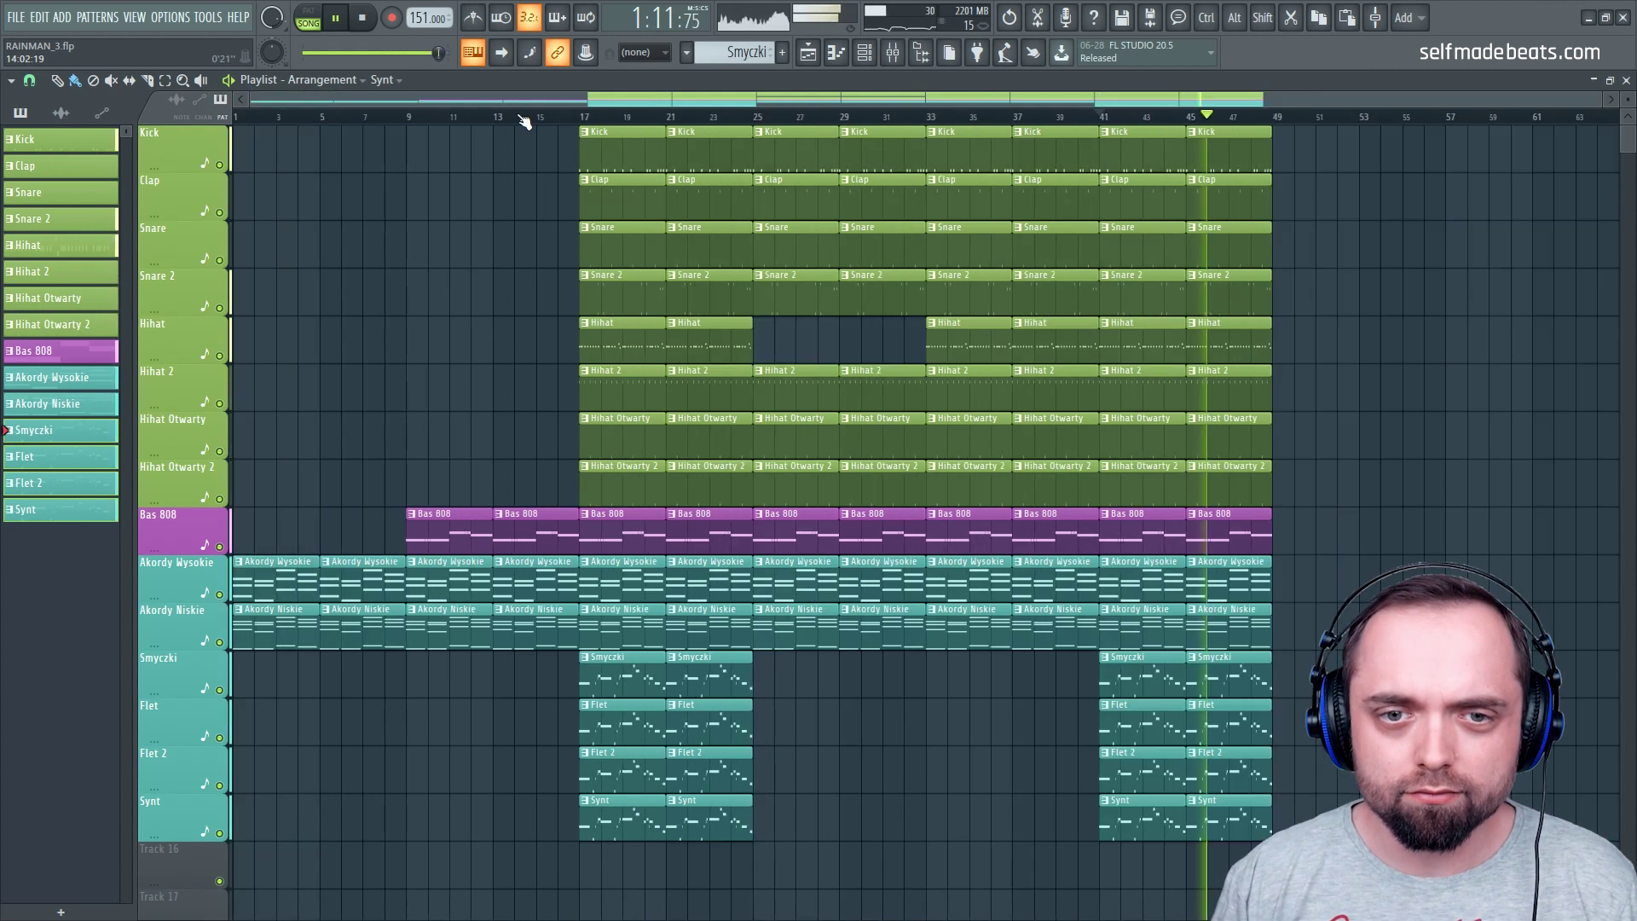
Play from bar 24 and delete the Clap and Snare clips at bars 25–28
left_click(729, 117)
scroll(733, 117, "up", 3)
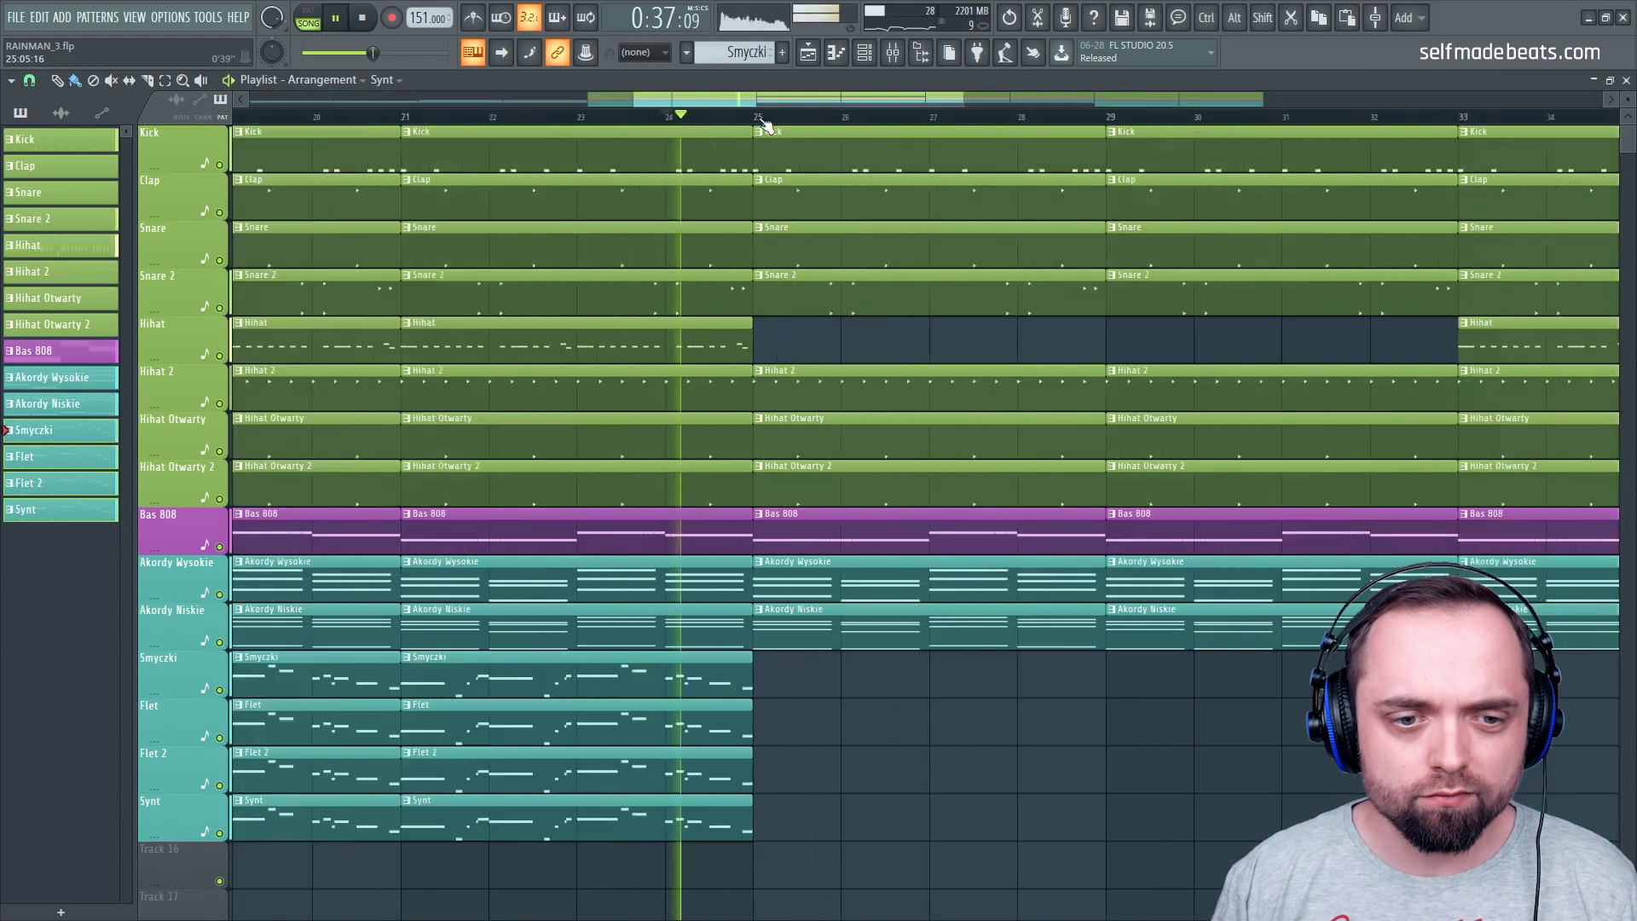
right_click(810, 194)
right_click(822, 247)
key("space")
key("space")
key("space")
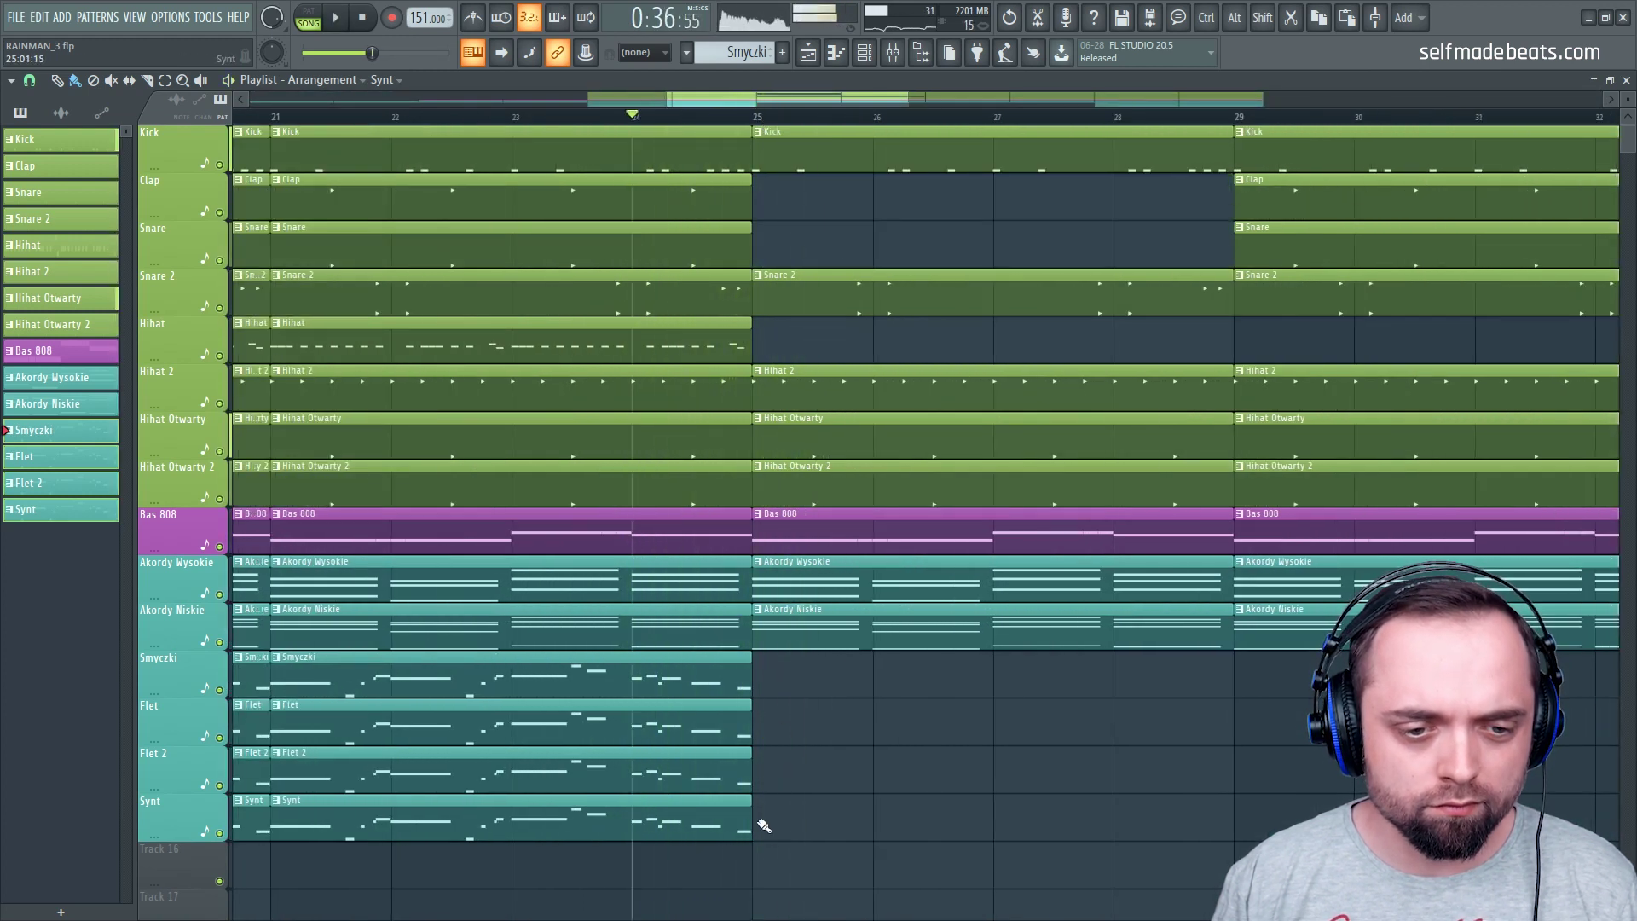
Trim the second Smyczki, Flet, Flet 2 and Synt clips to end about a fifth of a bar before bar 25, and play the transition
left_click_drag(777, 882, 739, 683)
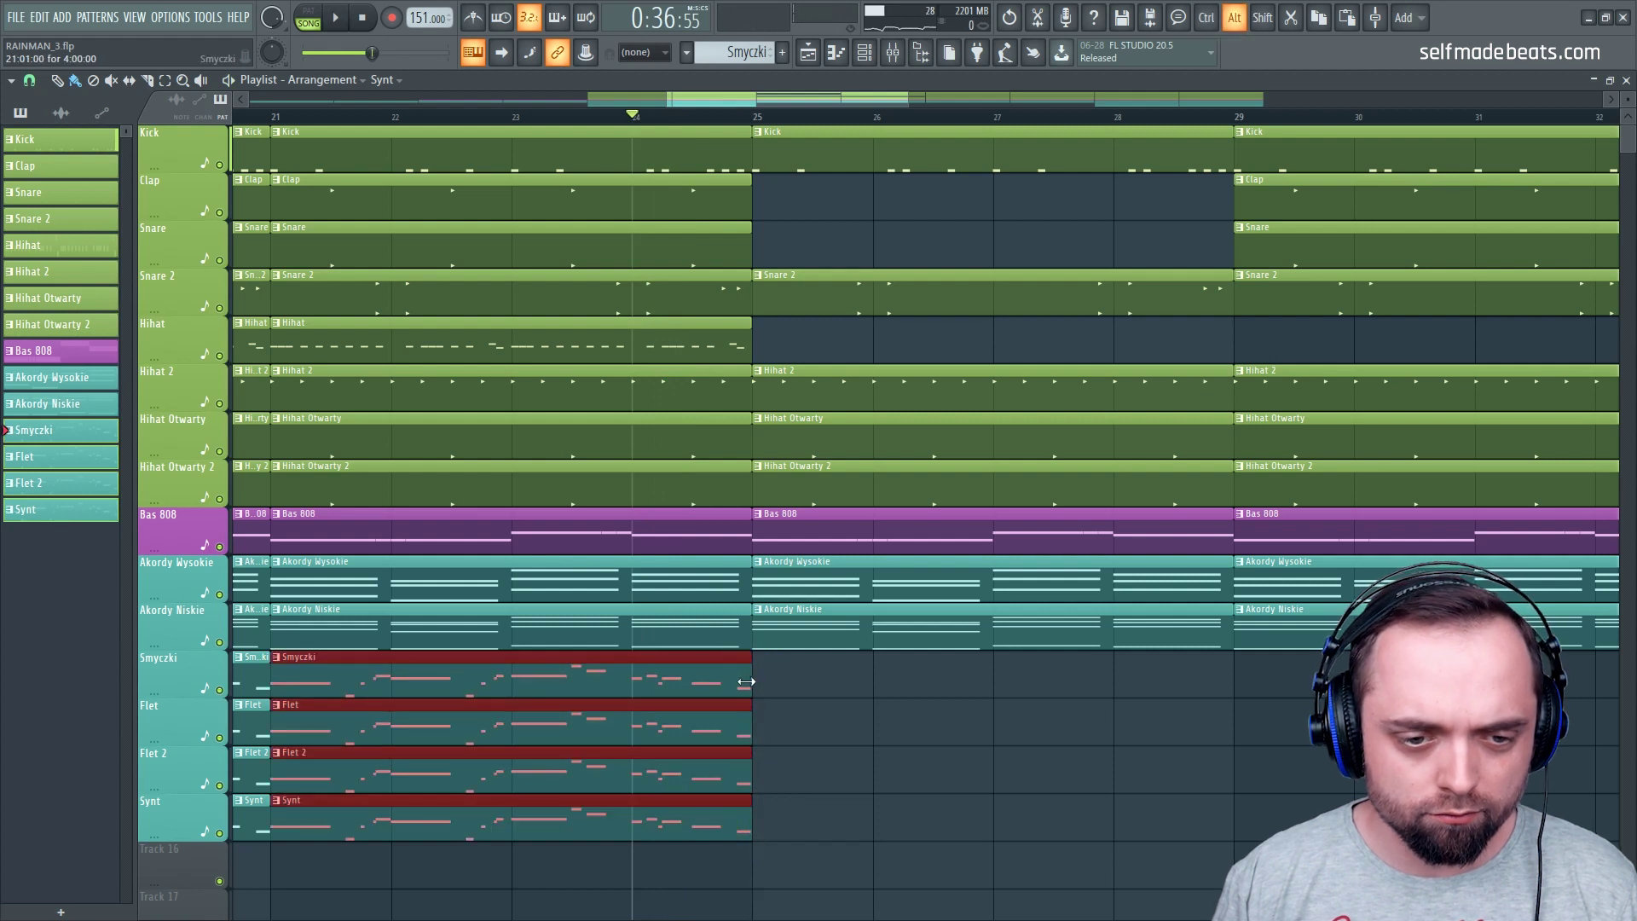
left_click(924, 720)
key("space")
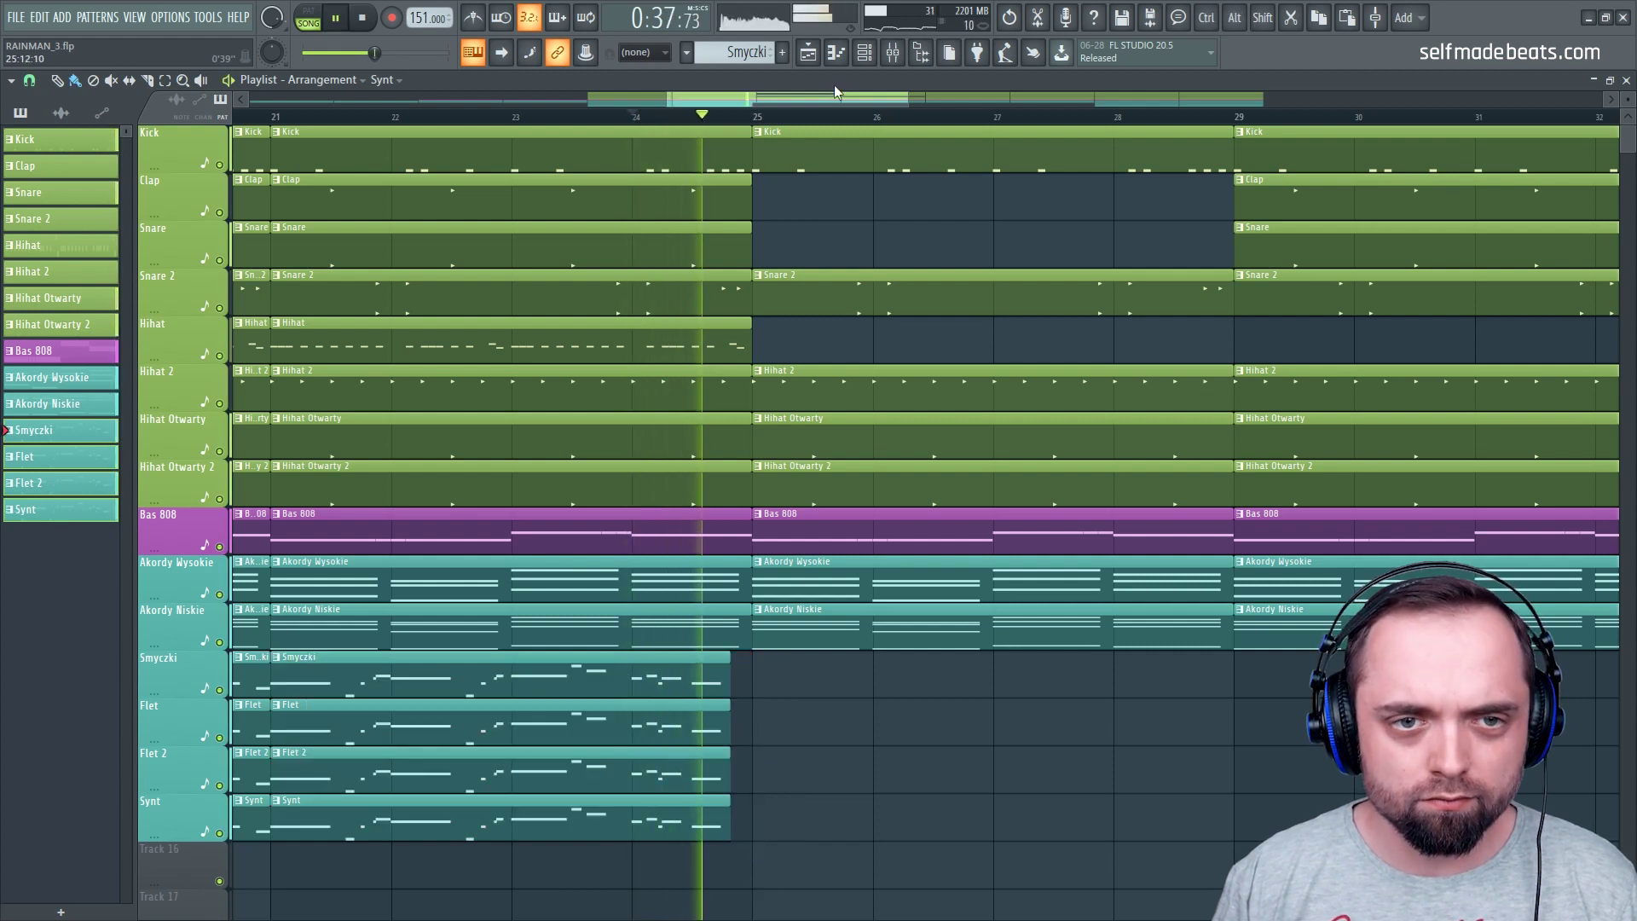
scroll(845, 124, "down", 3)
key("space")
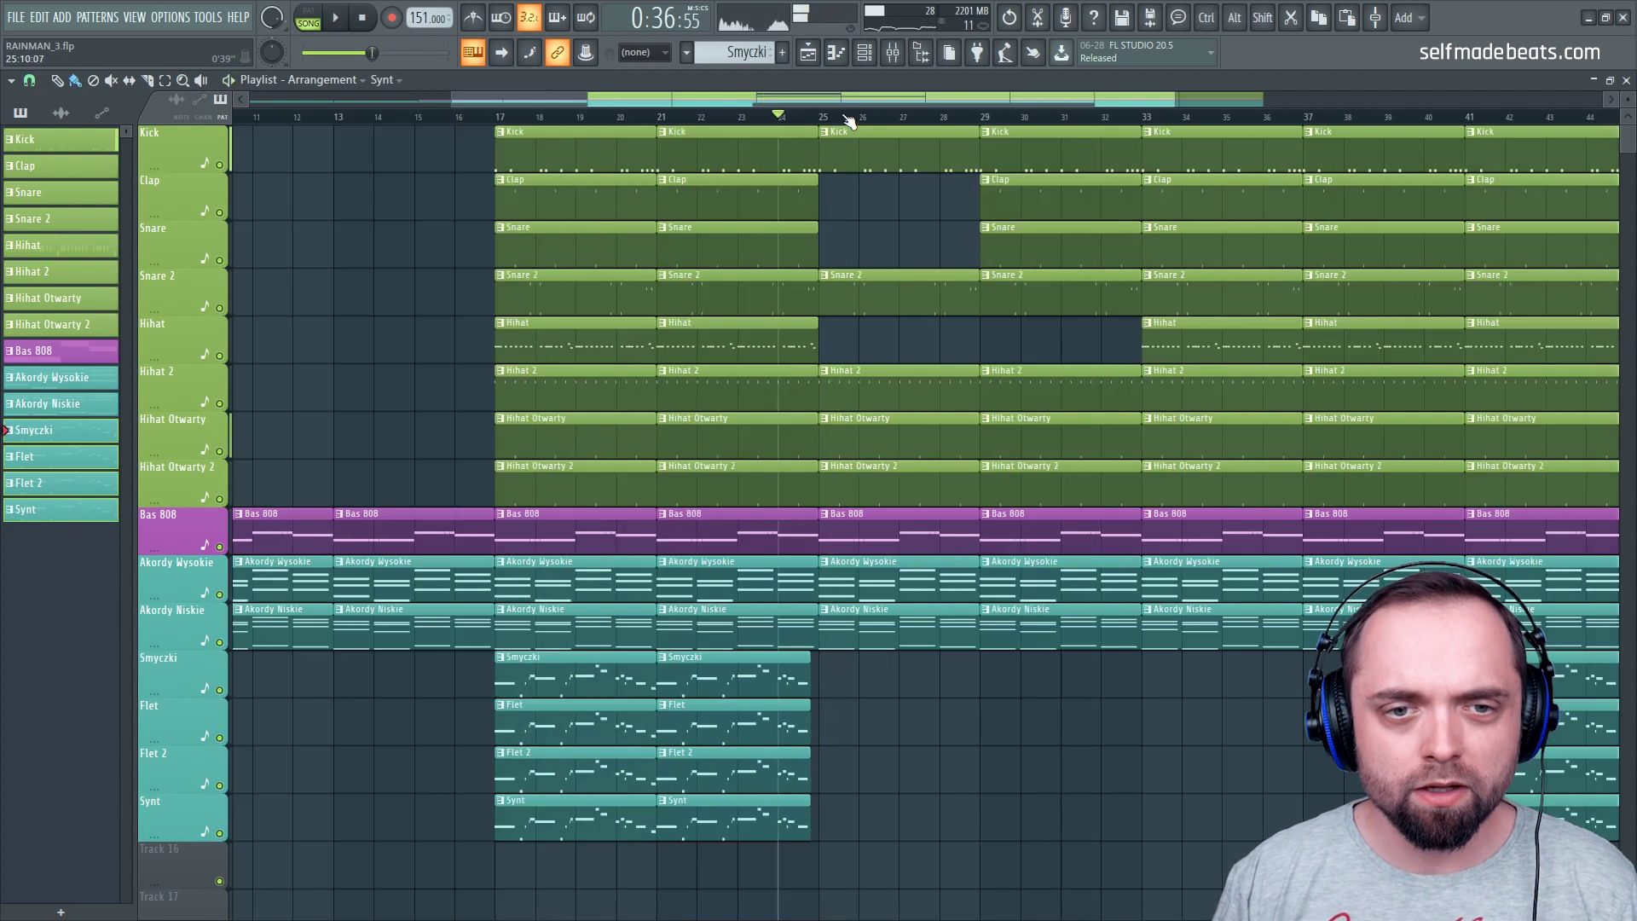
scroll(844, 123, "down", 2)
scroll(737, 122, "up", 1)
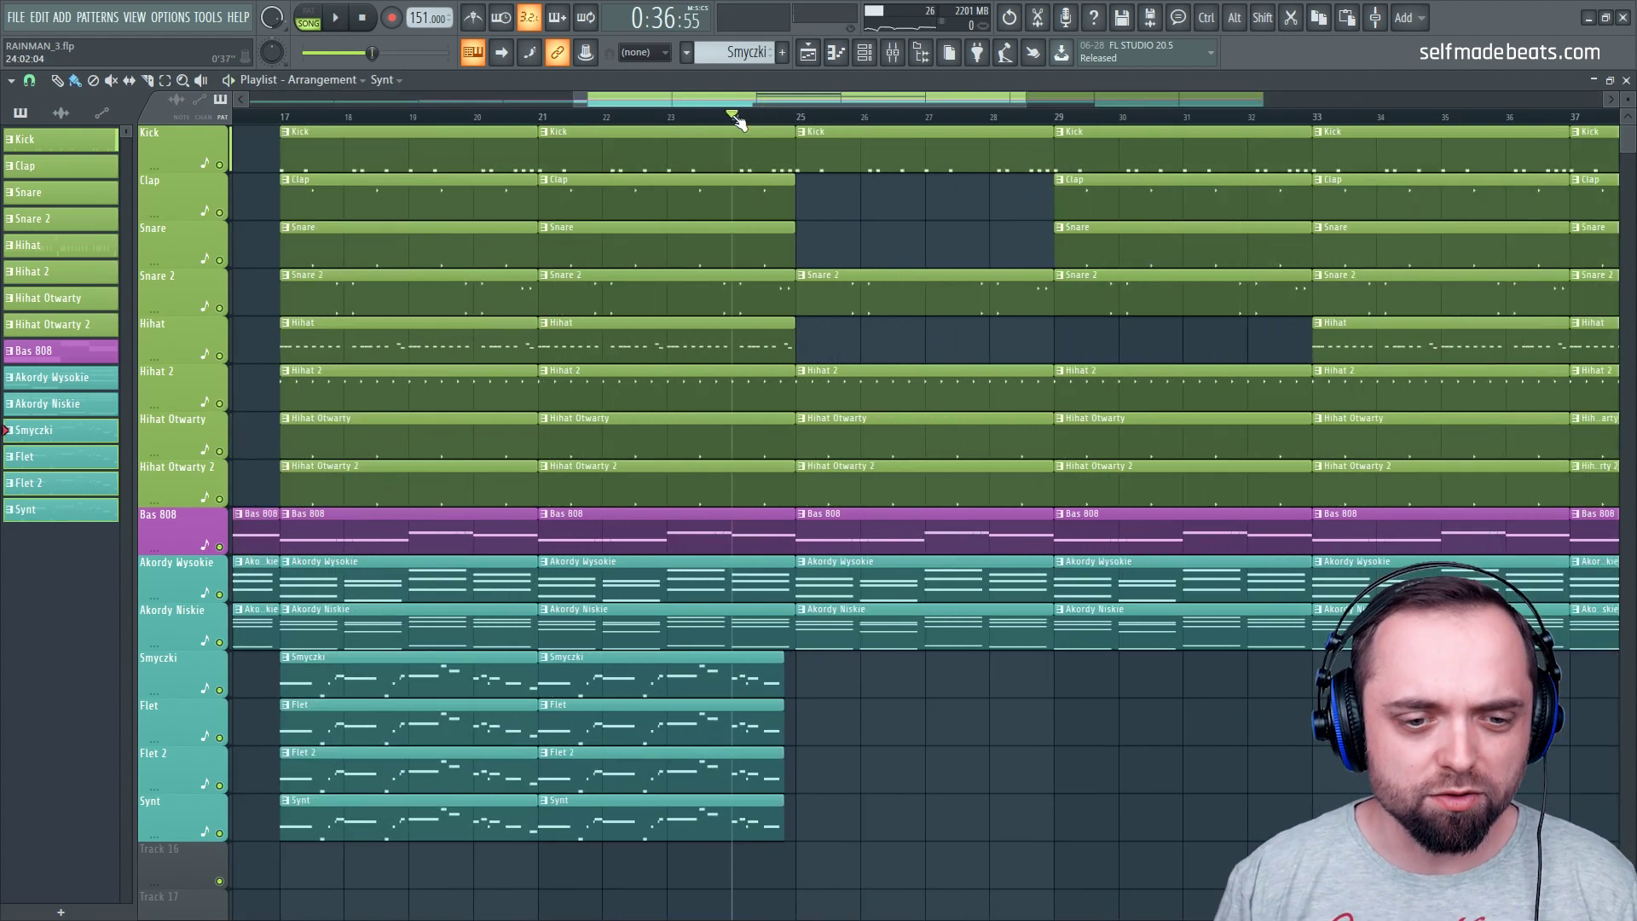
scroll(738, 122, "up", 1)
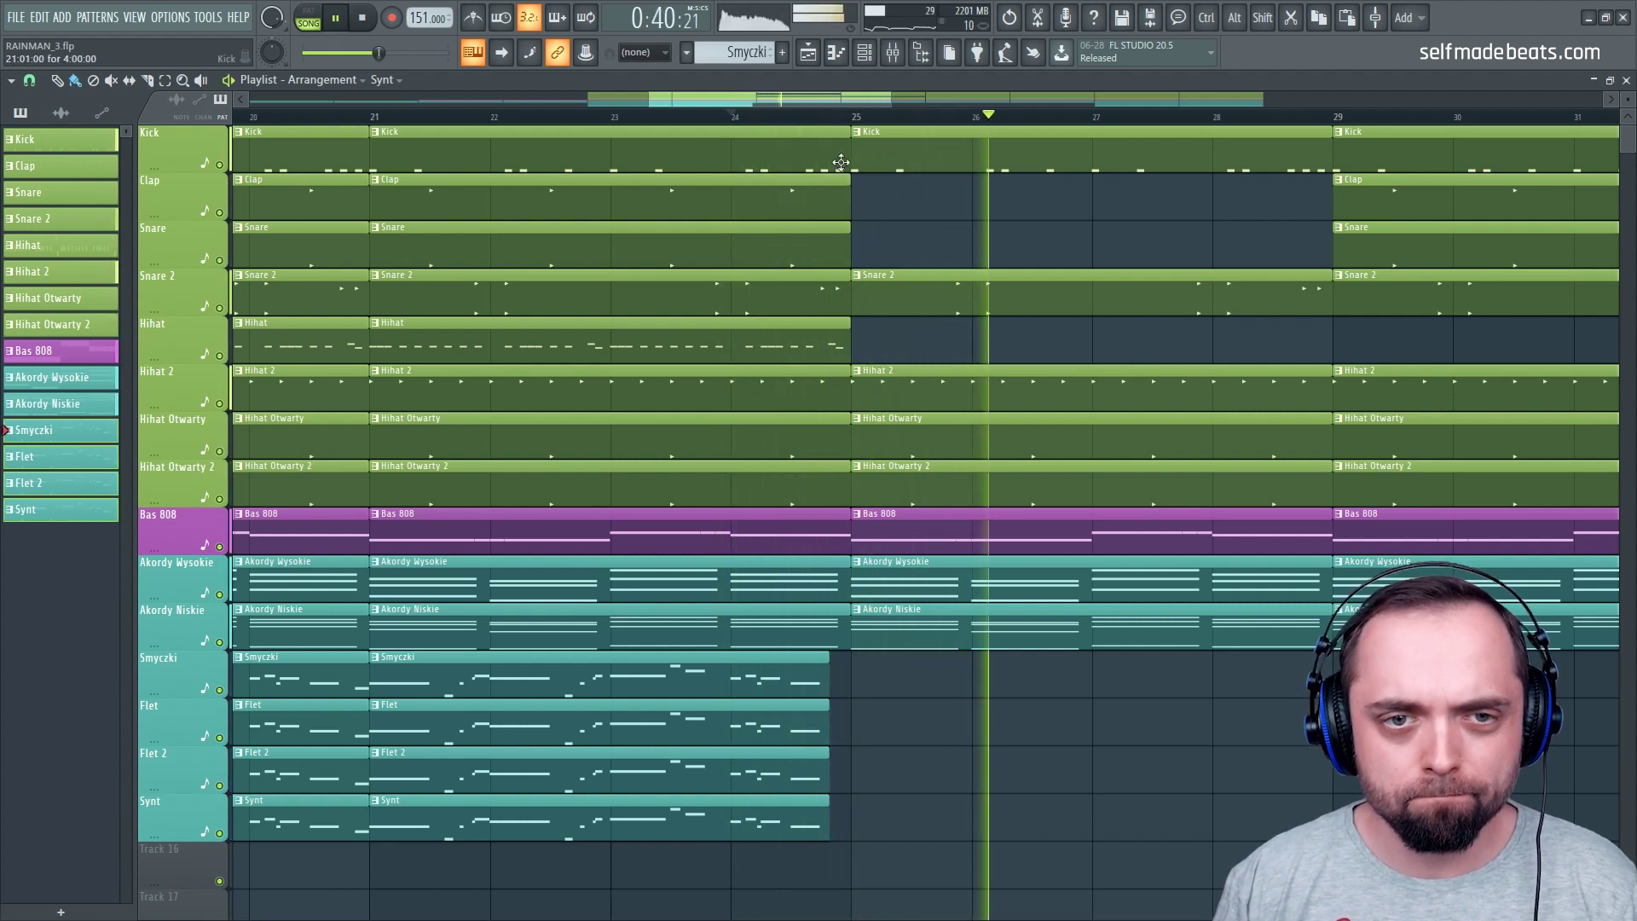
Shorten the Kick clip of bars 21–24 to end about halfway through bar 24 and play from bar 24
left_click_drag(847, 159, 795, 159)
left_click(732, 117)
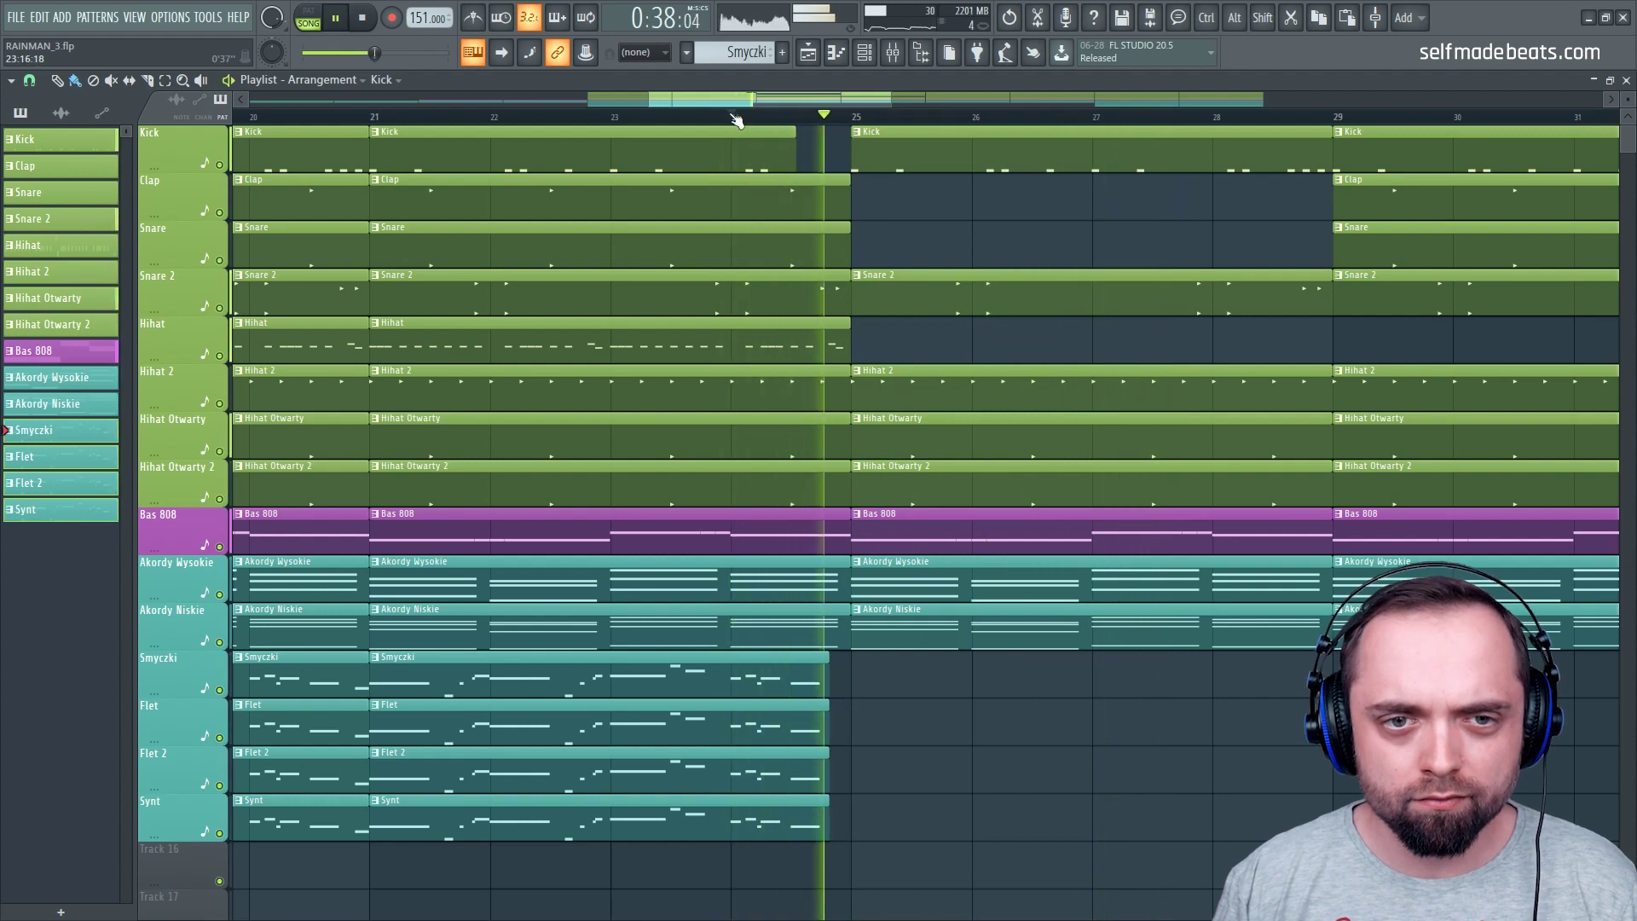
scroll(734, 120, "down", 1)
scroll(735, 119, "up", 1)
key("space")
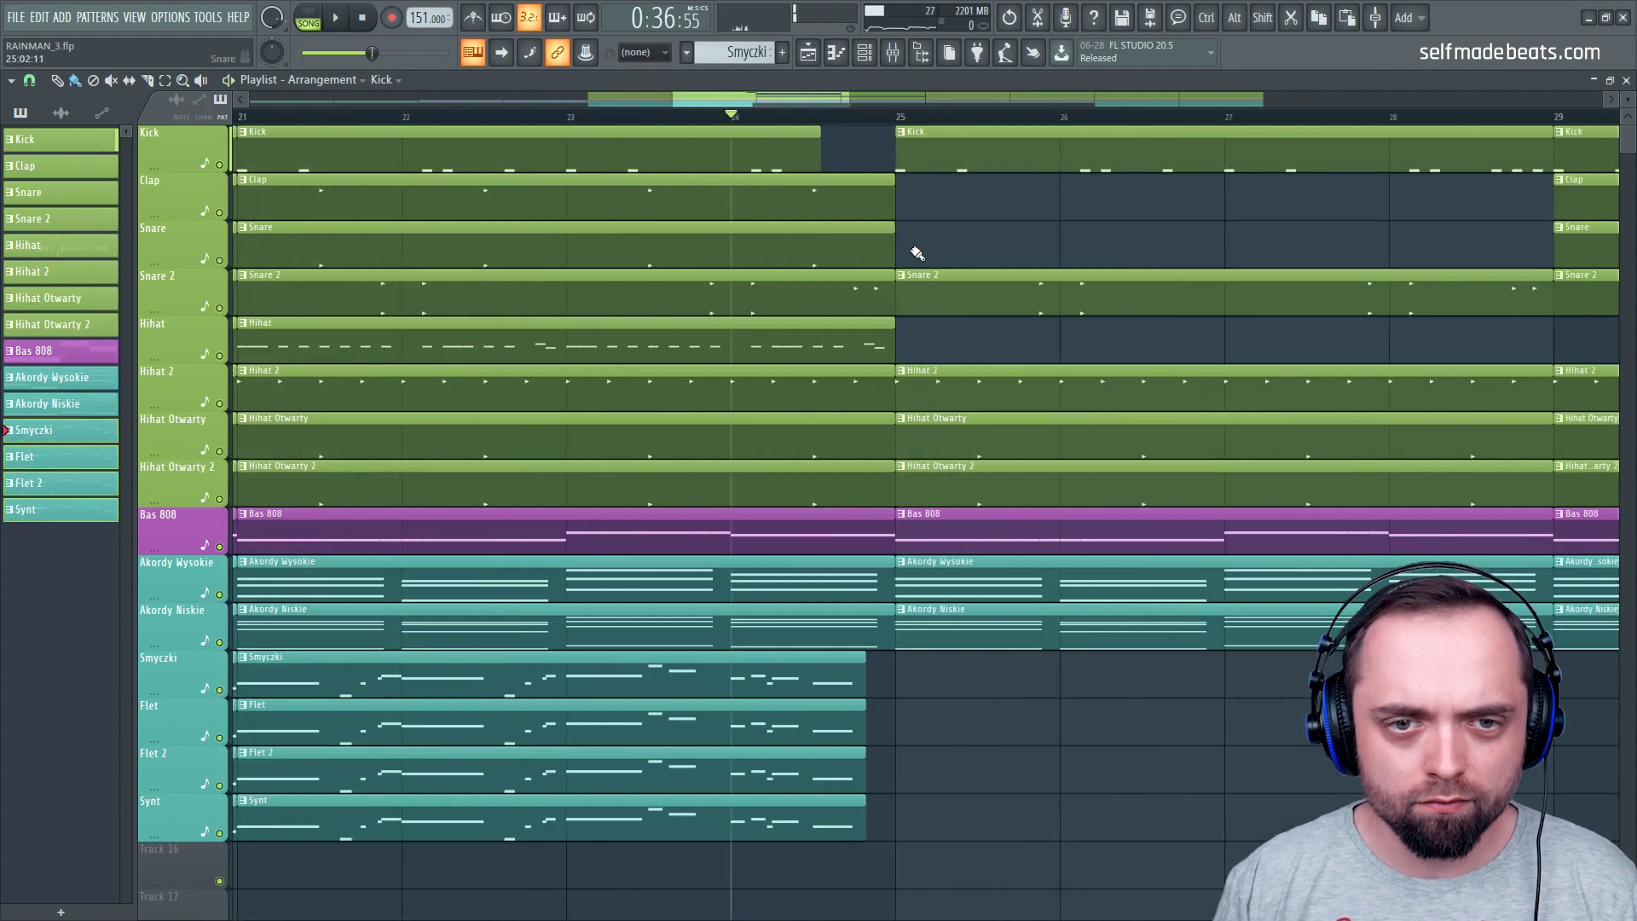
Trim the Clap, Snare and Snare 2 clips of bars 21–24 to end about midway through bar 24
left_click_drag(911, 265, 854, 201)
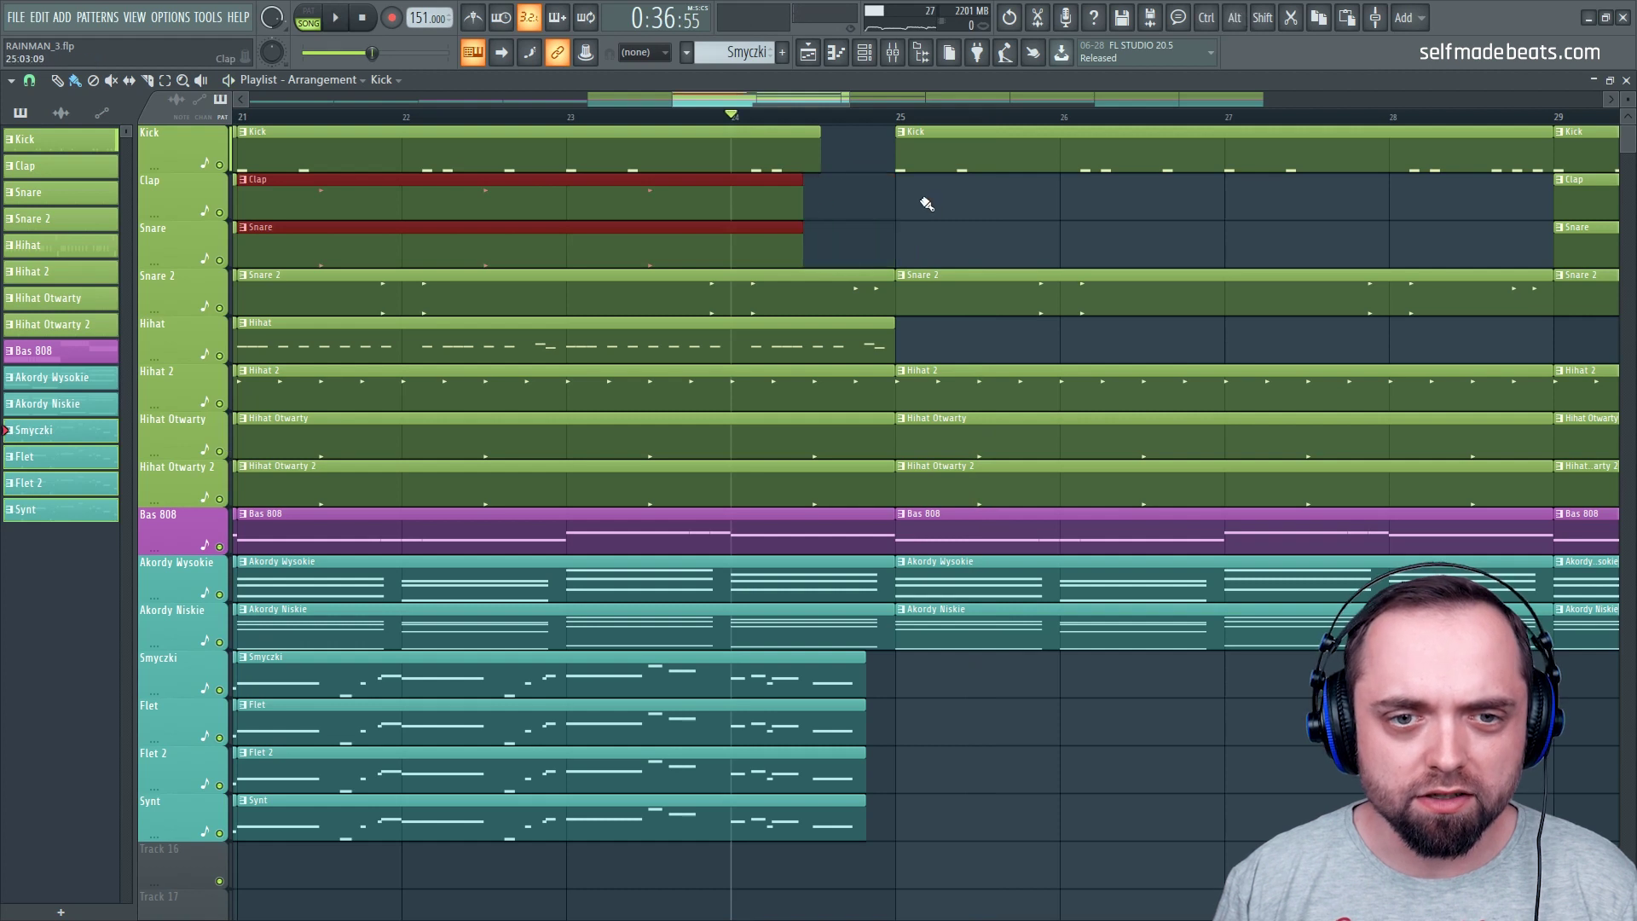
left_click(892, 266, "ctrl")
key("space")
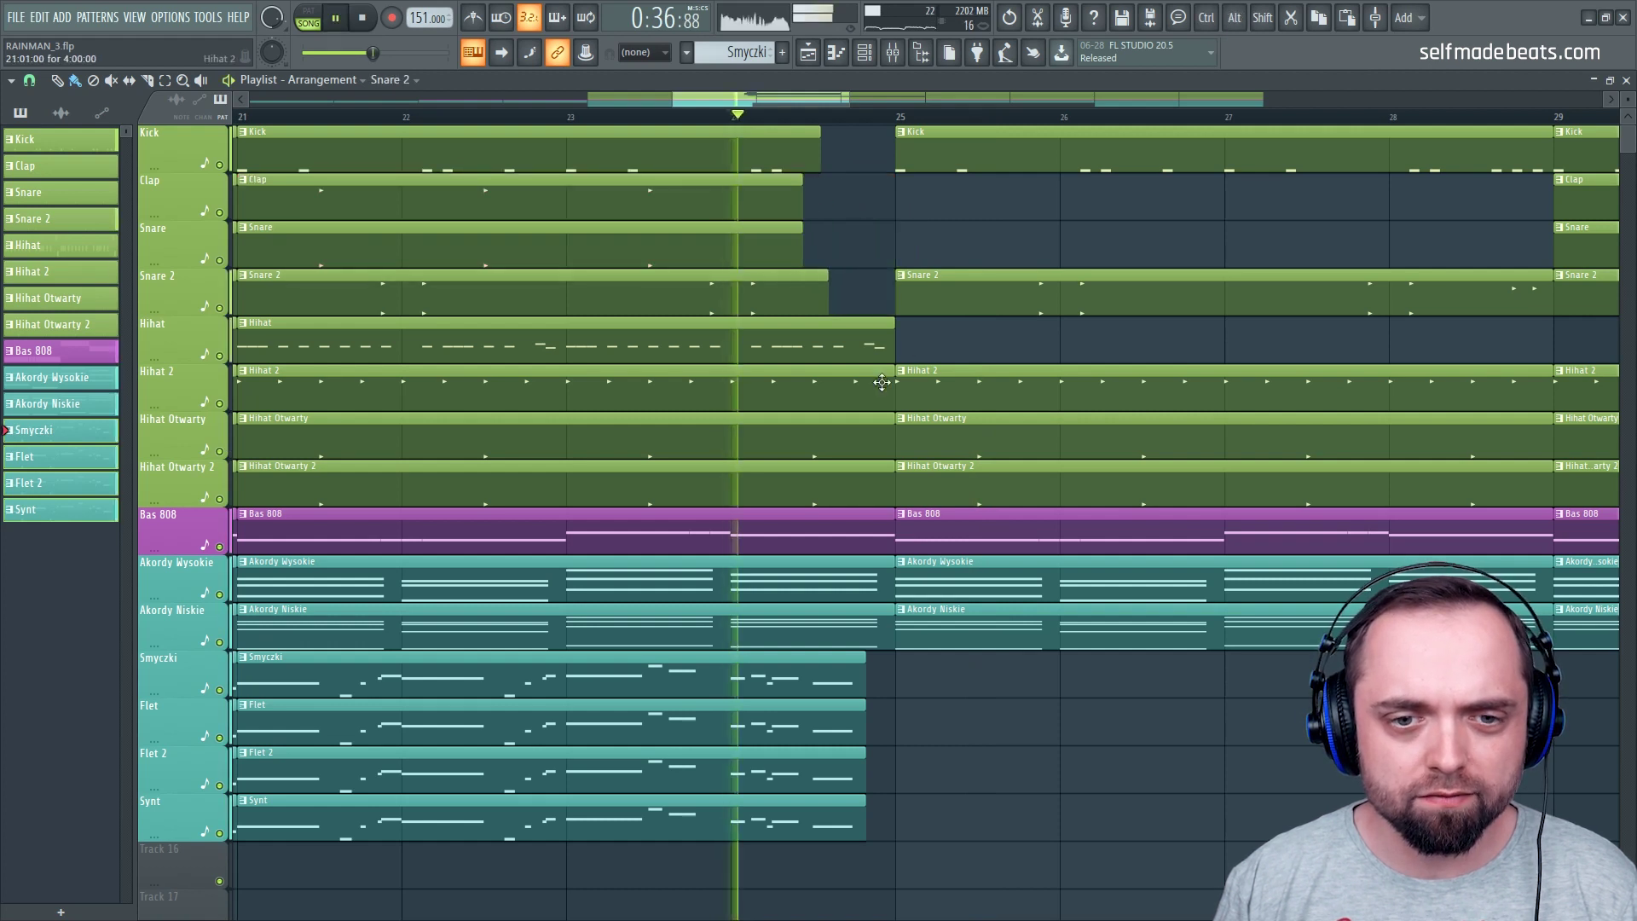
Trim the Hihat 2 clip of bars 21–24 to end just before the middle of bar 24 and play the transition
key("space")
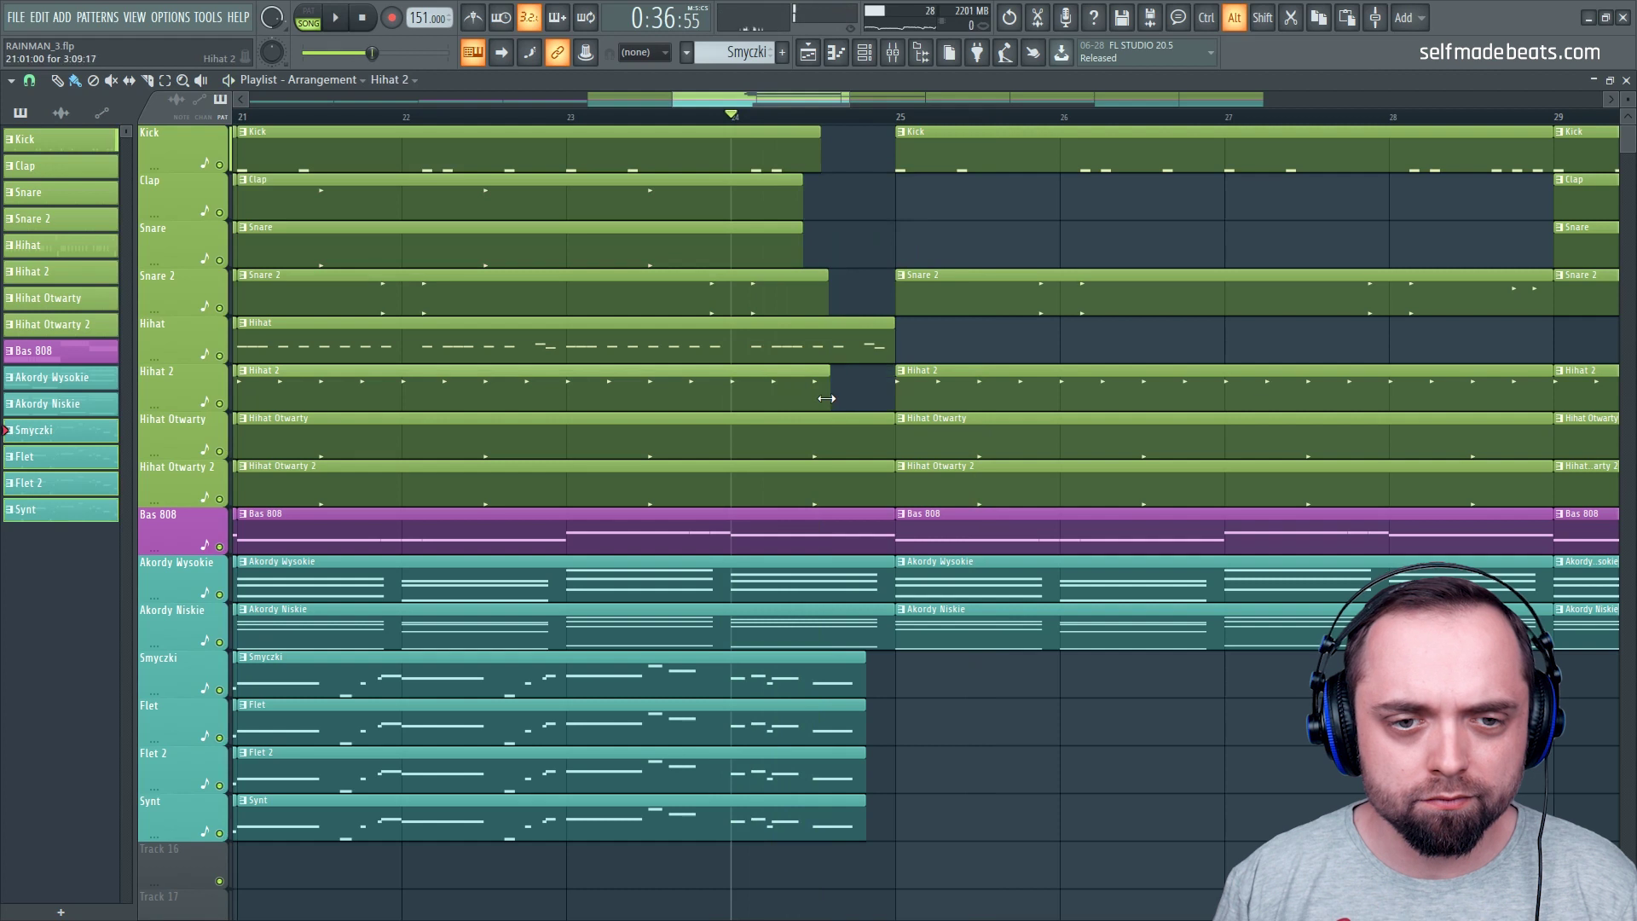
key("space")
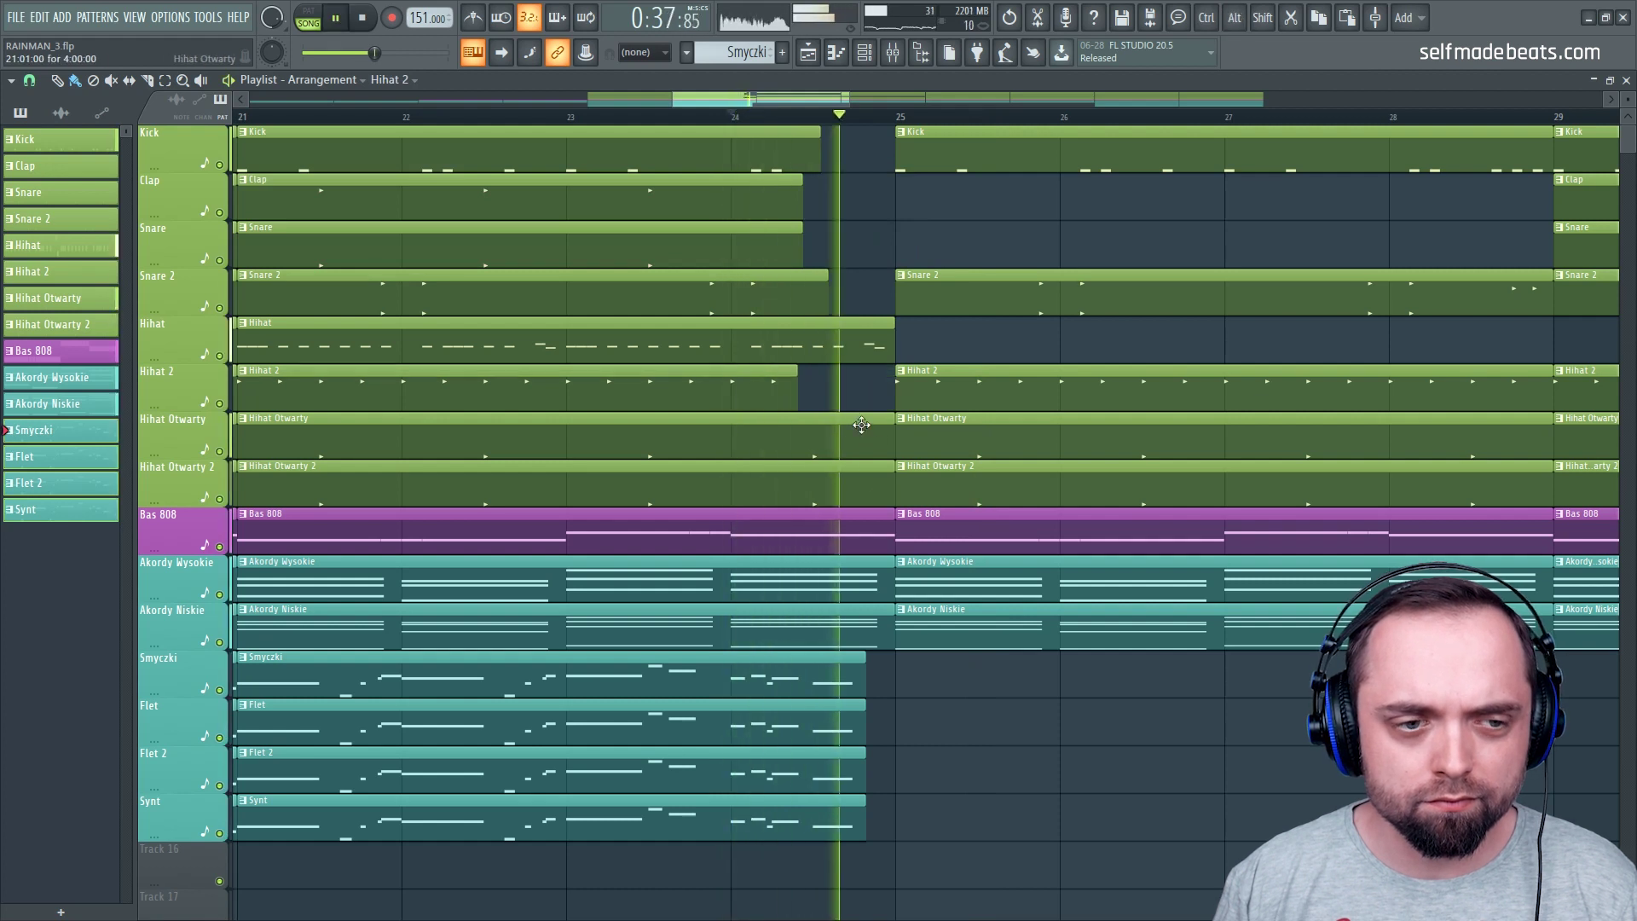
scroll(861, 415, "down", 1, "ctrl")
key("space")
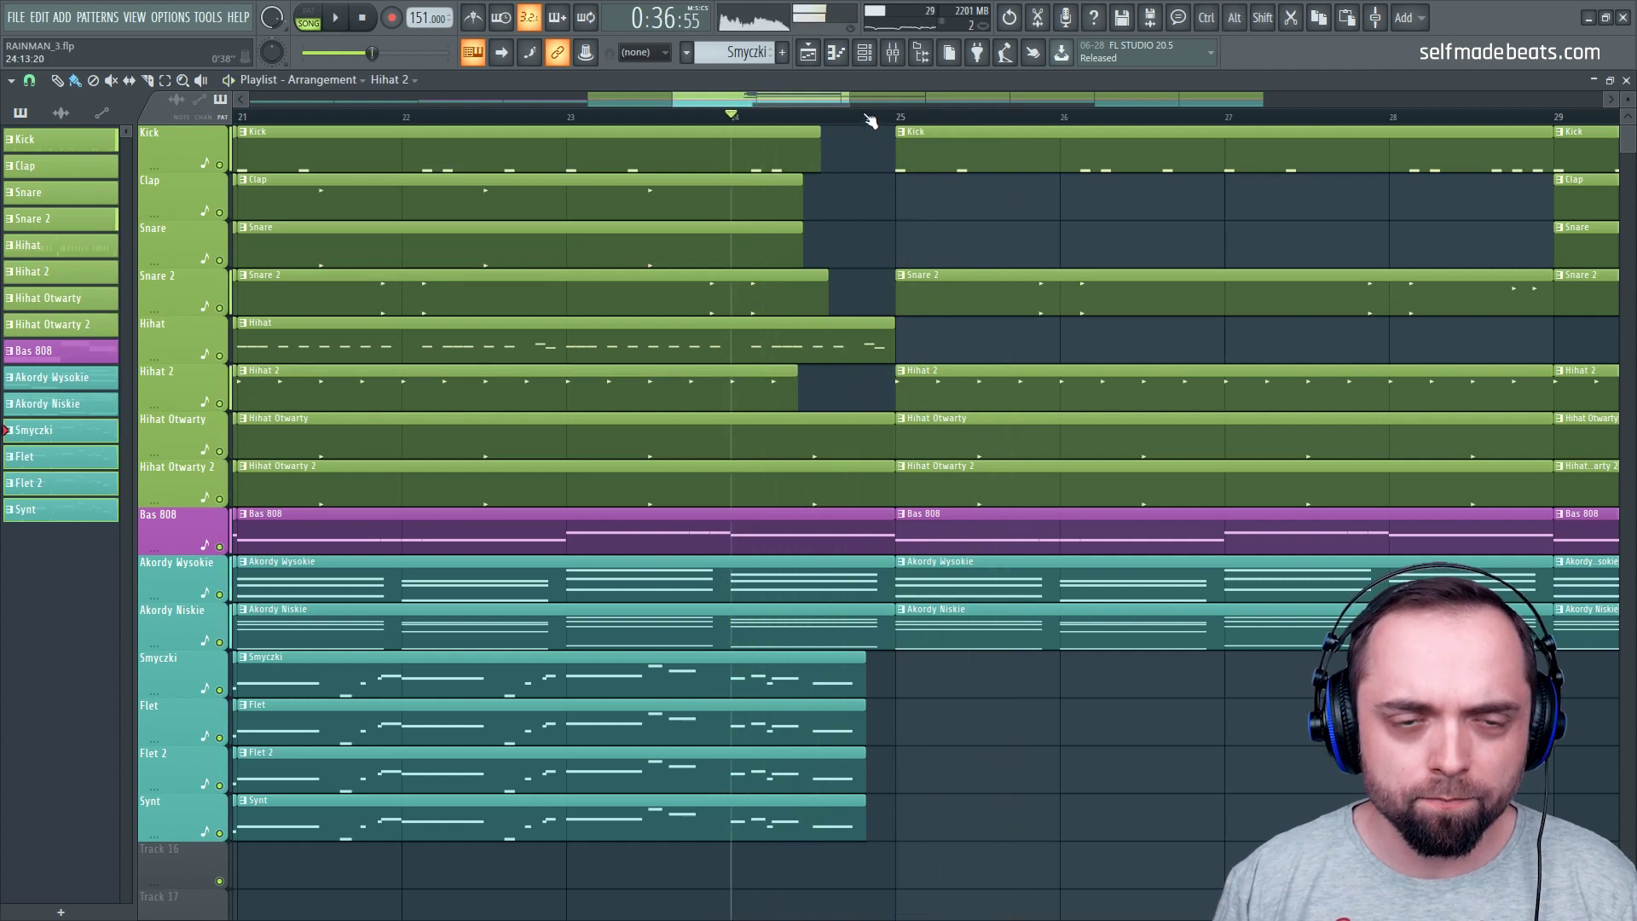
Play the transition, add Clap and Snare clips trimmed to bars 26–28, and play them back
scroll(875, 123, "down", 3, "ctrl")
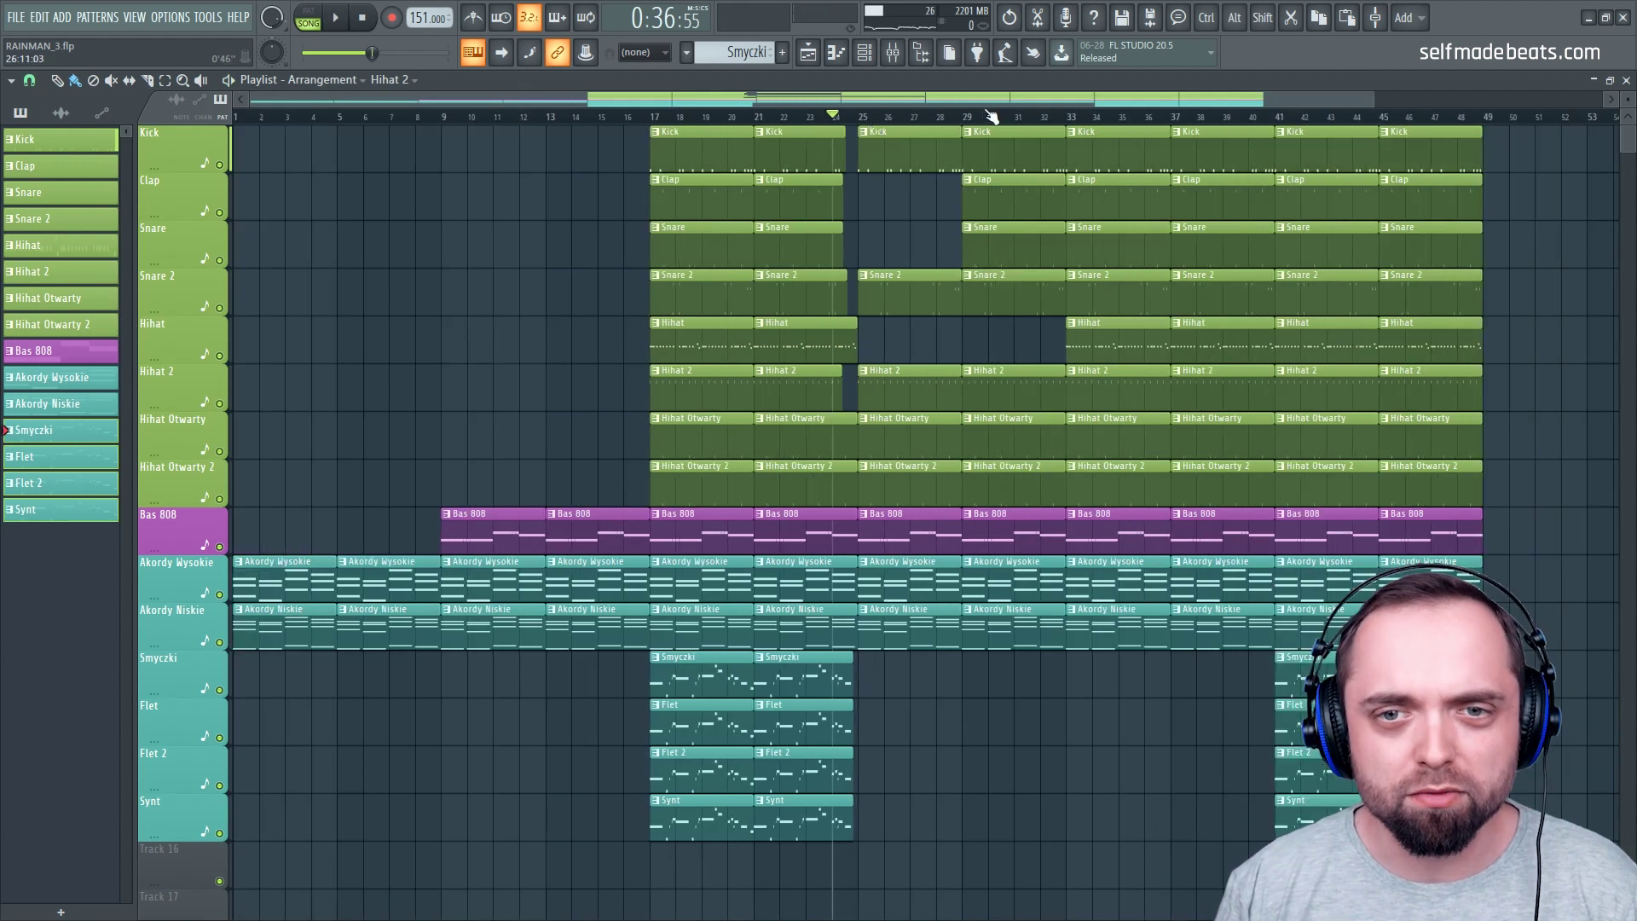
key("space")
left_click_drag(902, 97, 984, 106)
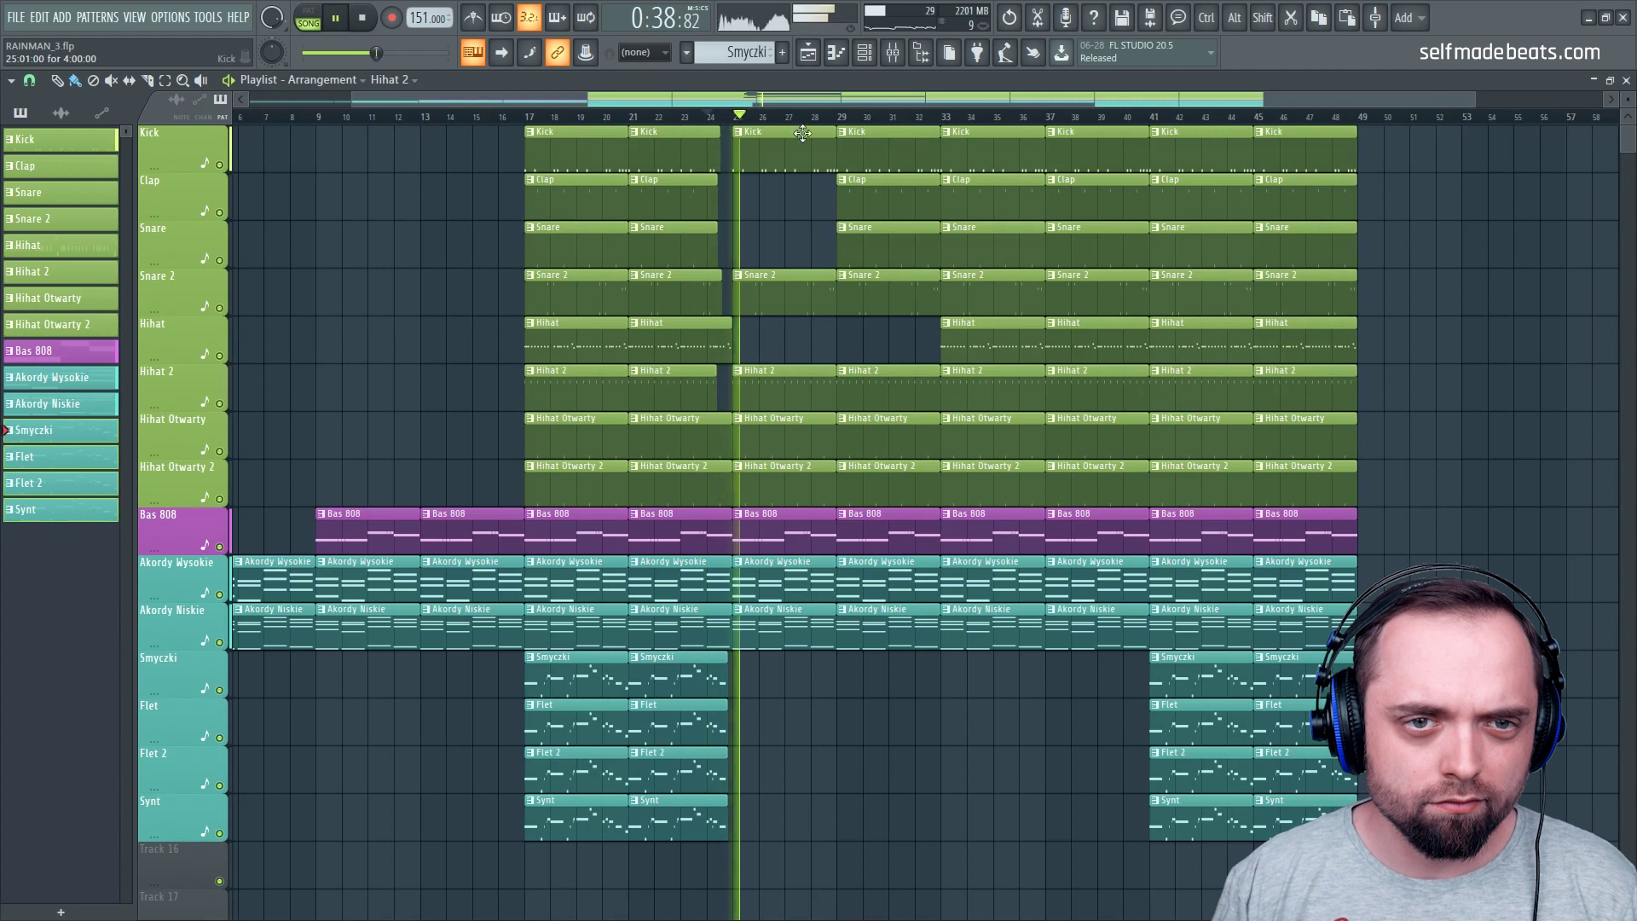
scroll(819, 125, "up", 2, "ctrl")
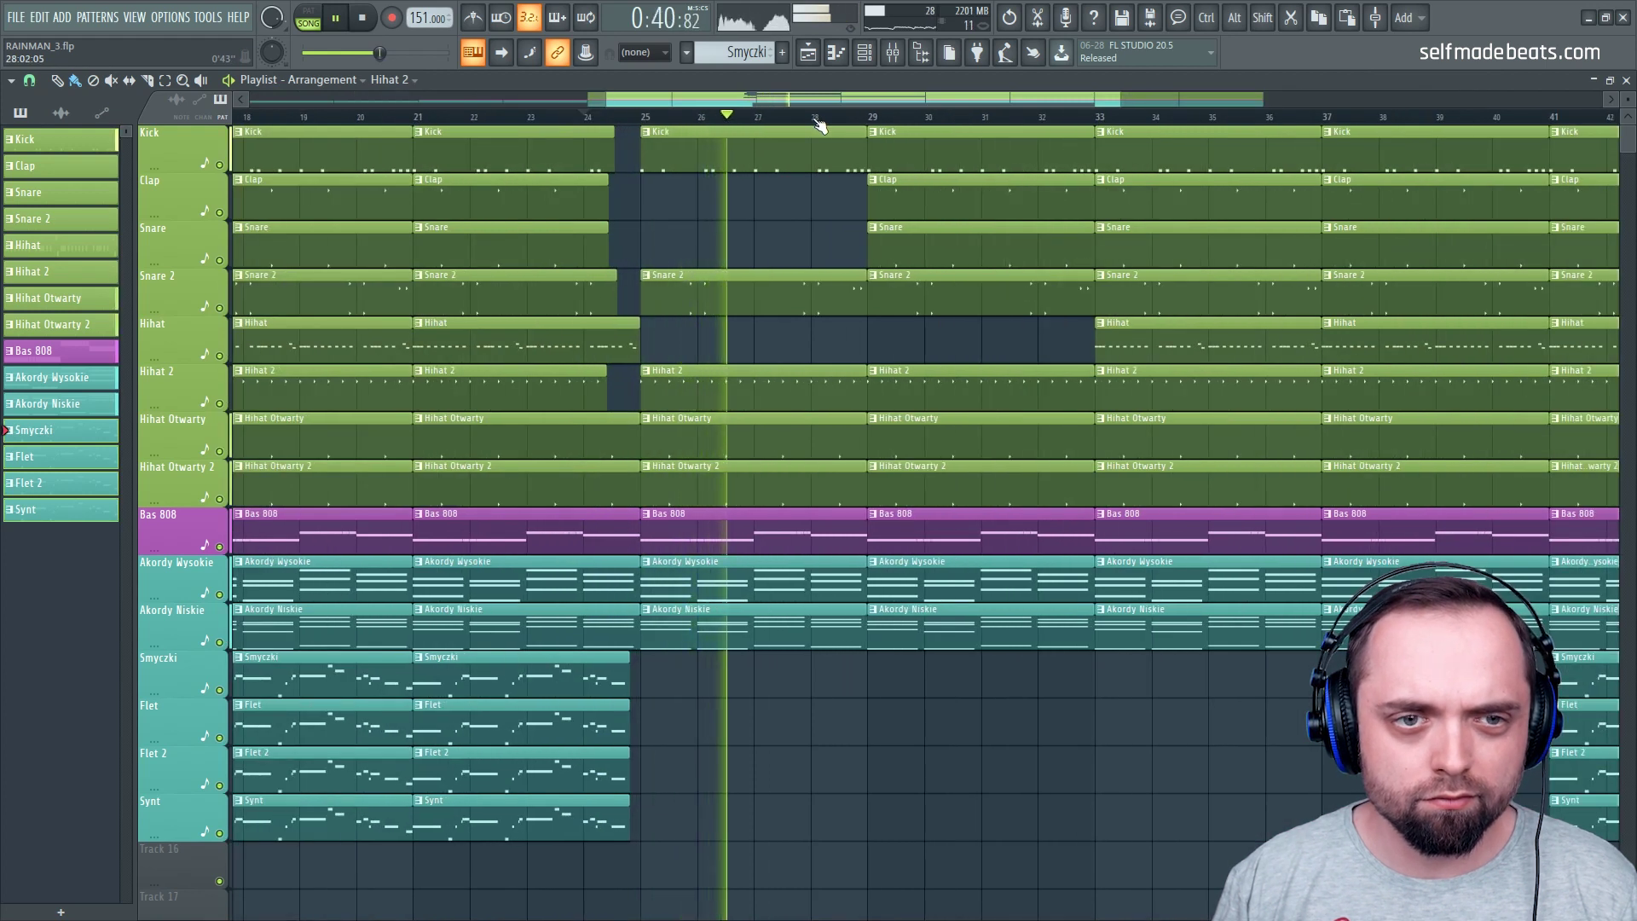
key("space")
left_click_drag(820, 197, 724, 210, "ctrl")
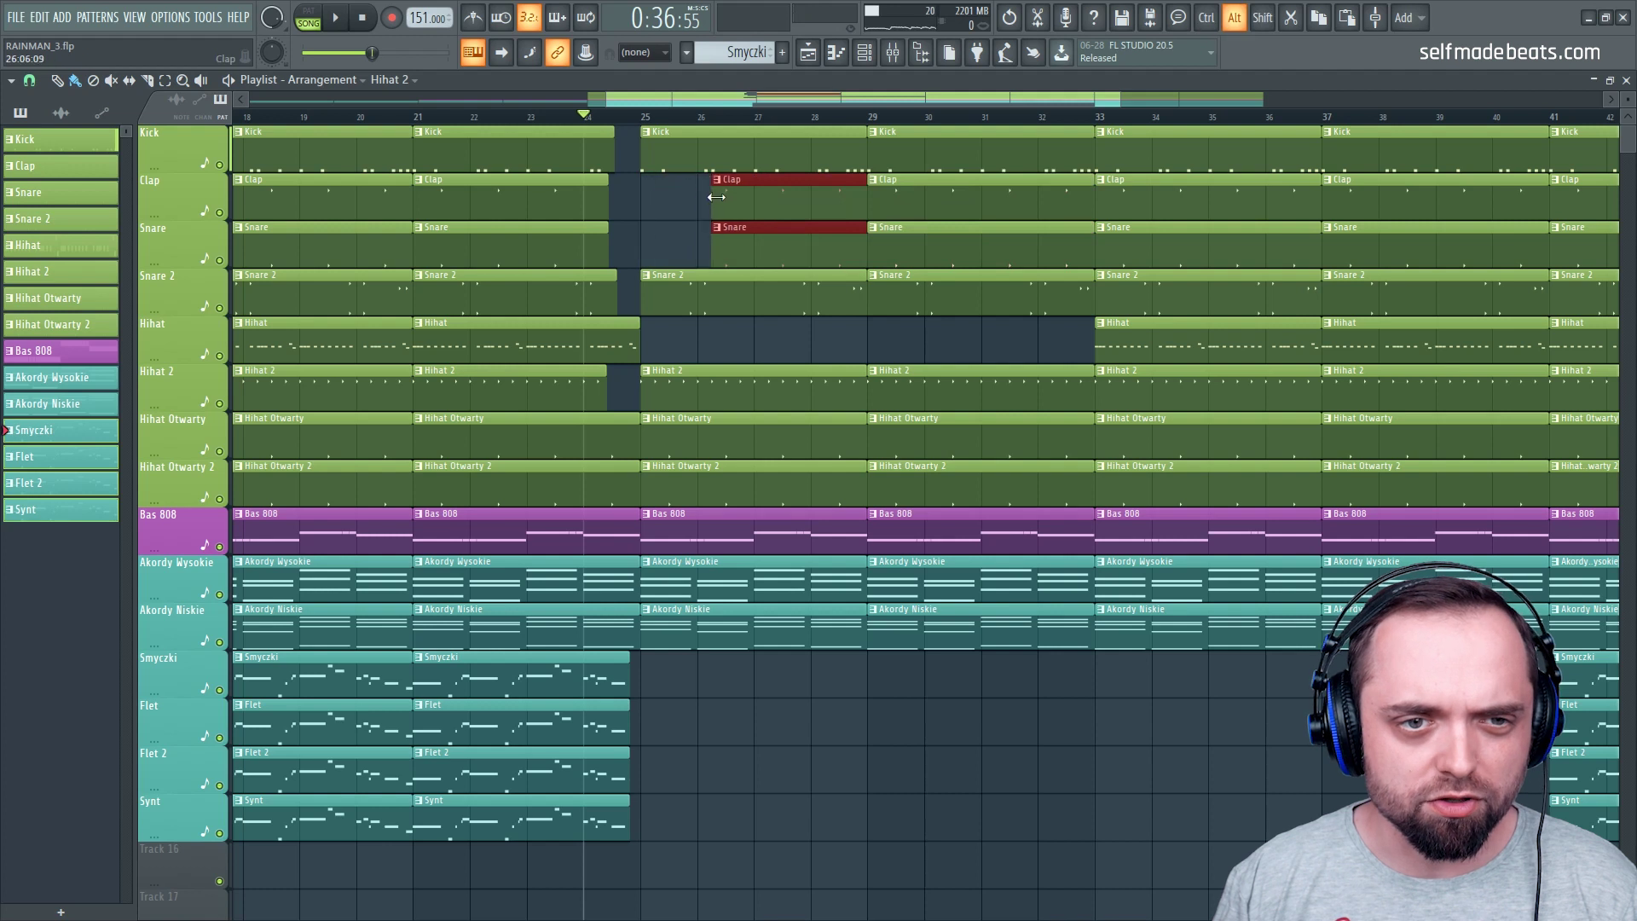
left_click(655, 119)
key("space")
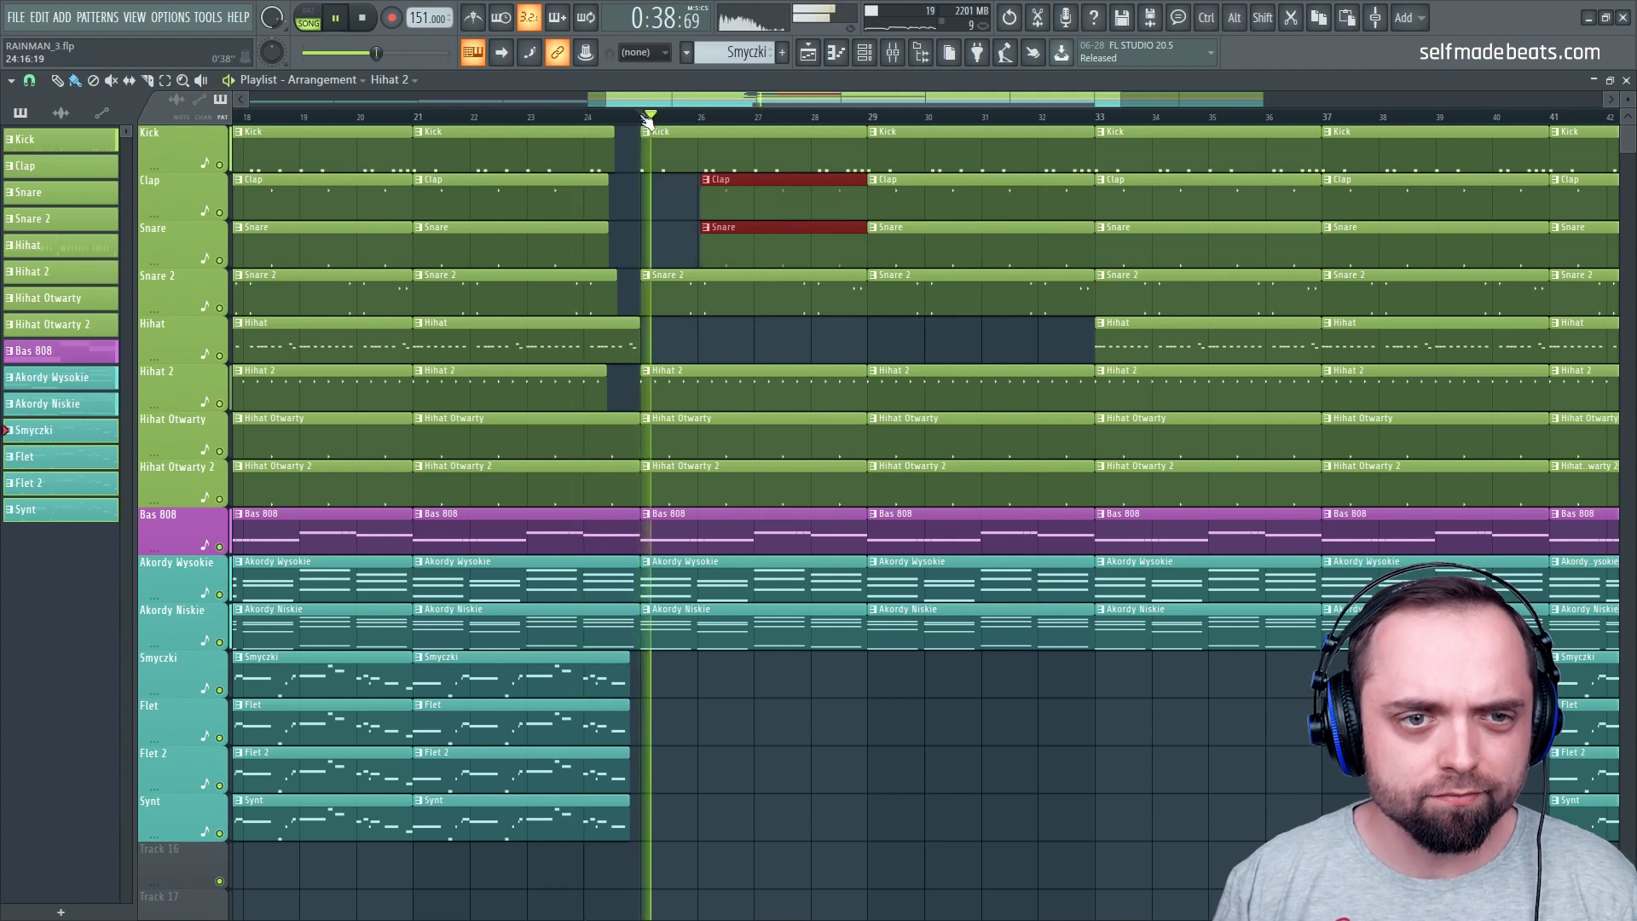
scroll(761, 187, "down", 3, "ctrl")
scroll(1084, 247, "down", 4)
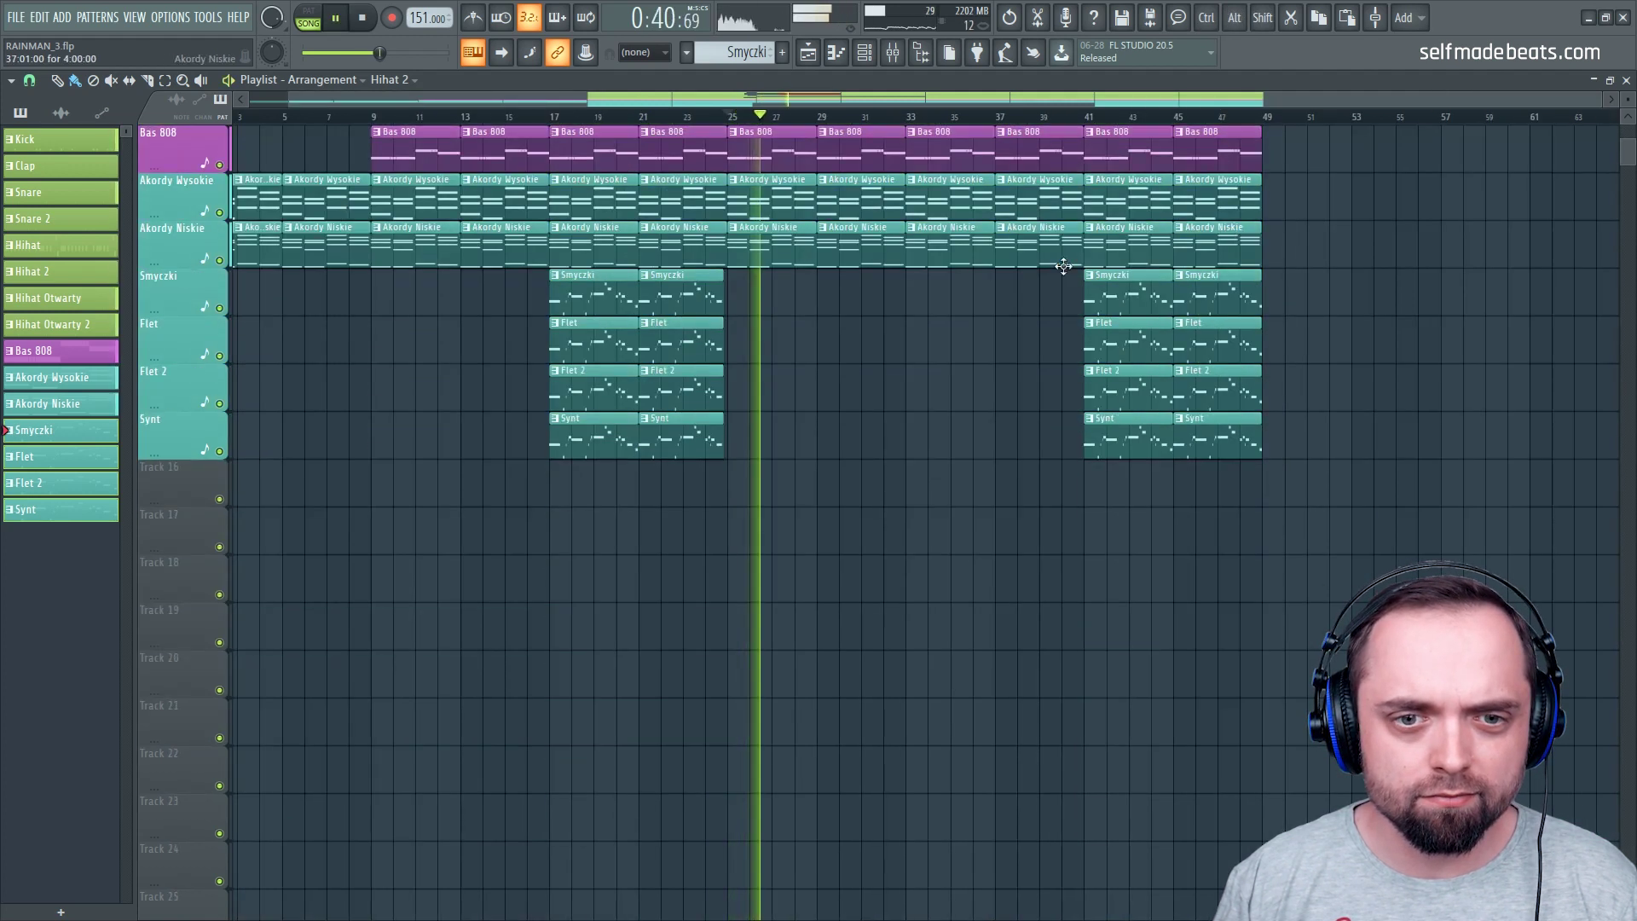
left_click(977, 414, "ctrl")
scroll(975, 416, "up", 4)
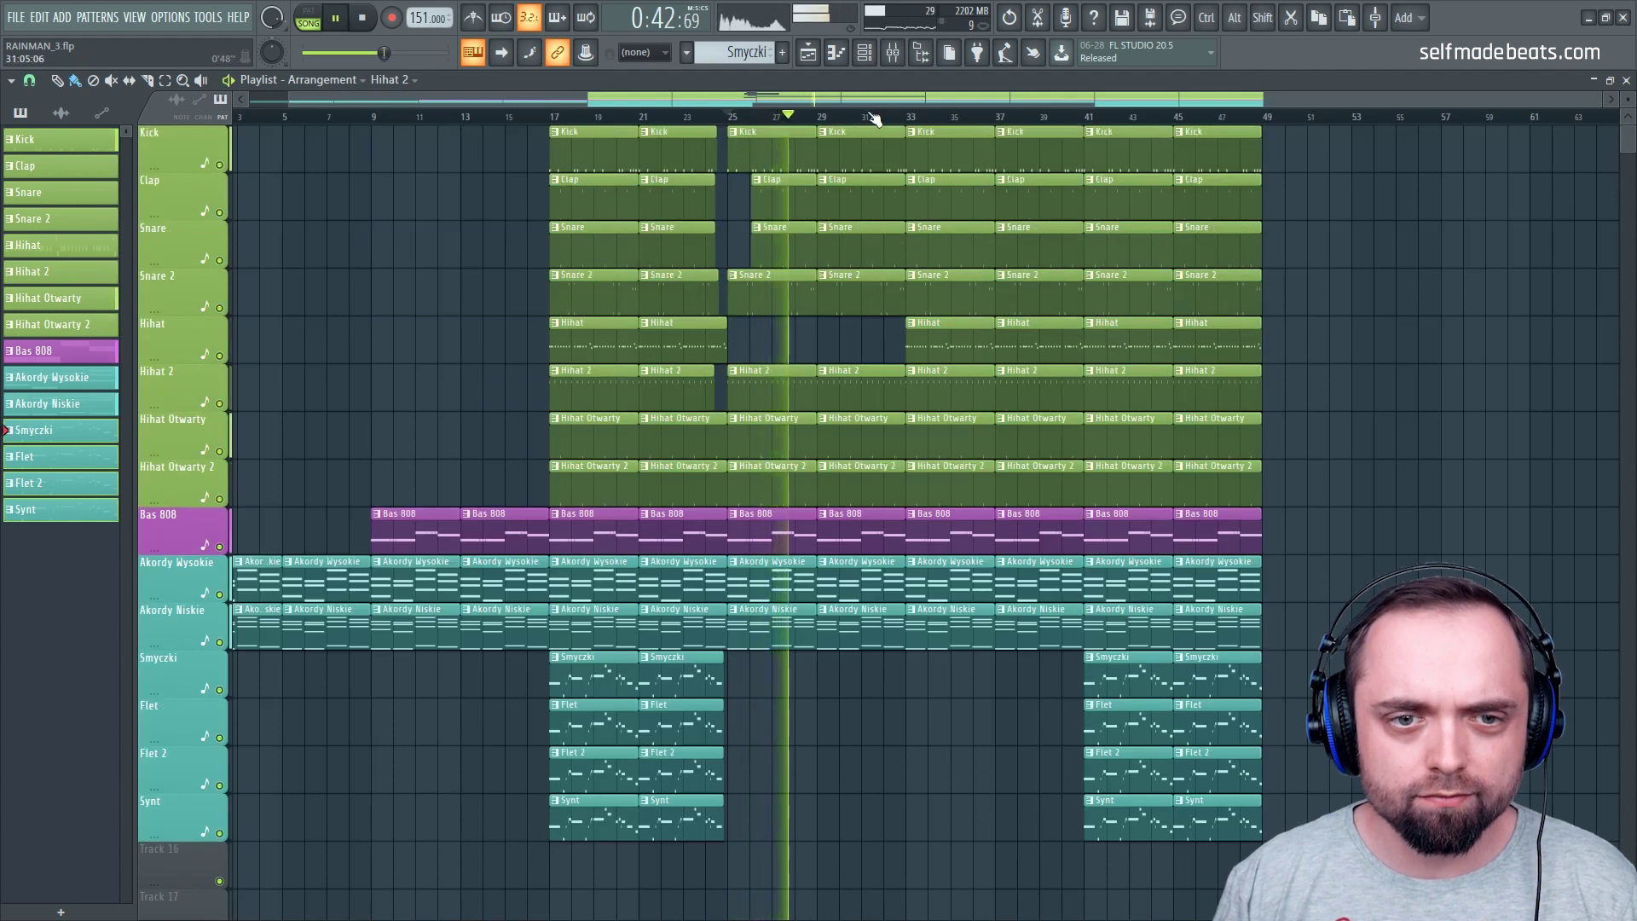
Trim the Hihat 2, Hihat Otwarty and Hihat Otwarty 2 clips of bars 29–32 to end at about bar 32, and play from there
scroll(874, 120, "up", 3)
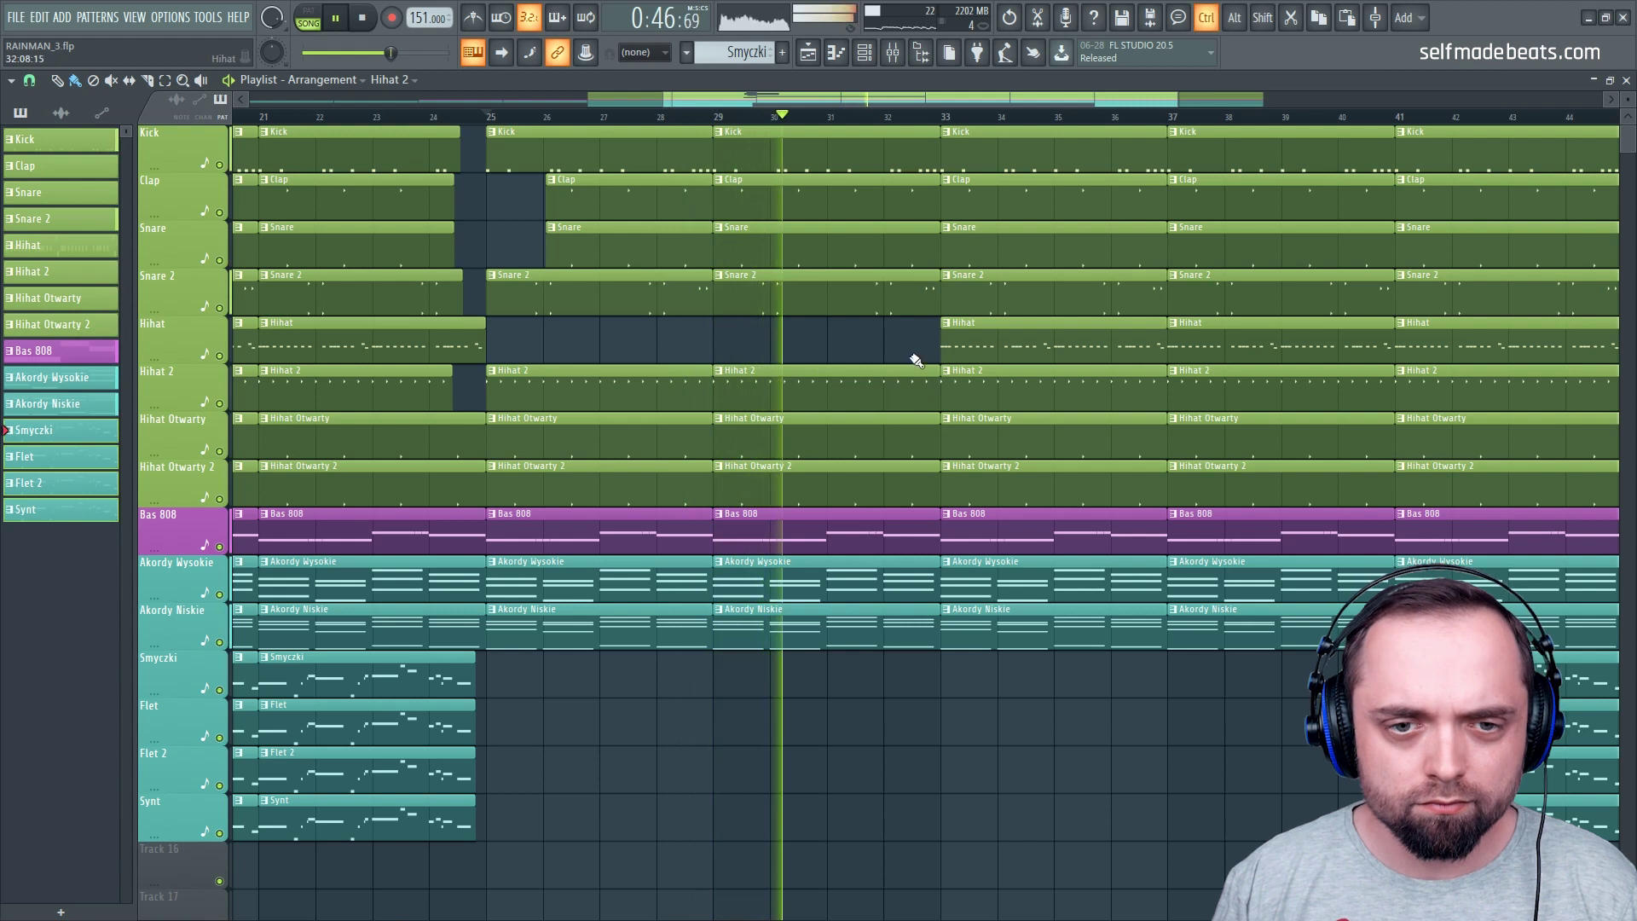
left_click_drag(938, 401, 882, 492)
left_click(879, 117)
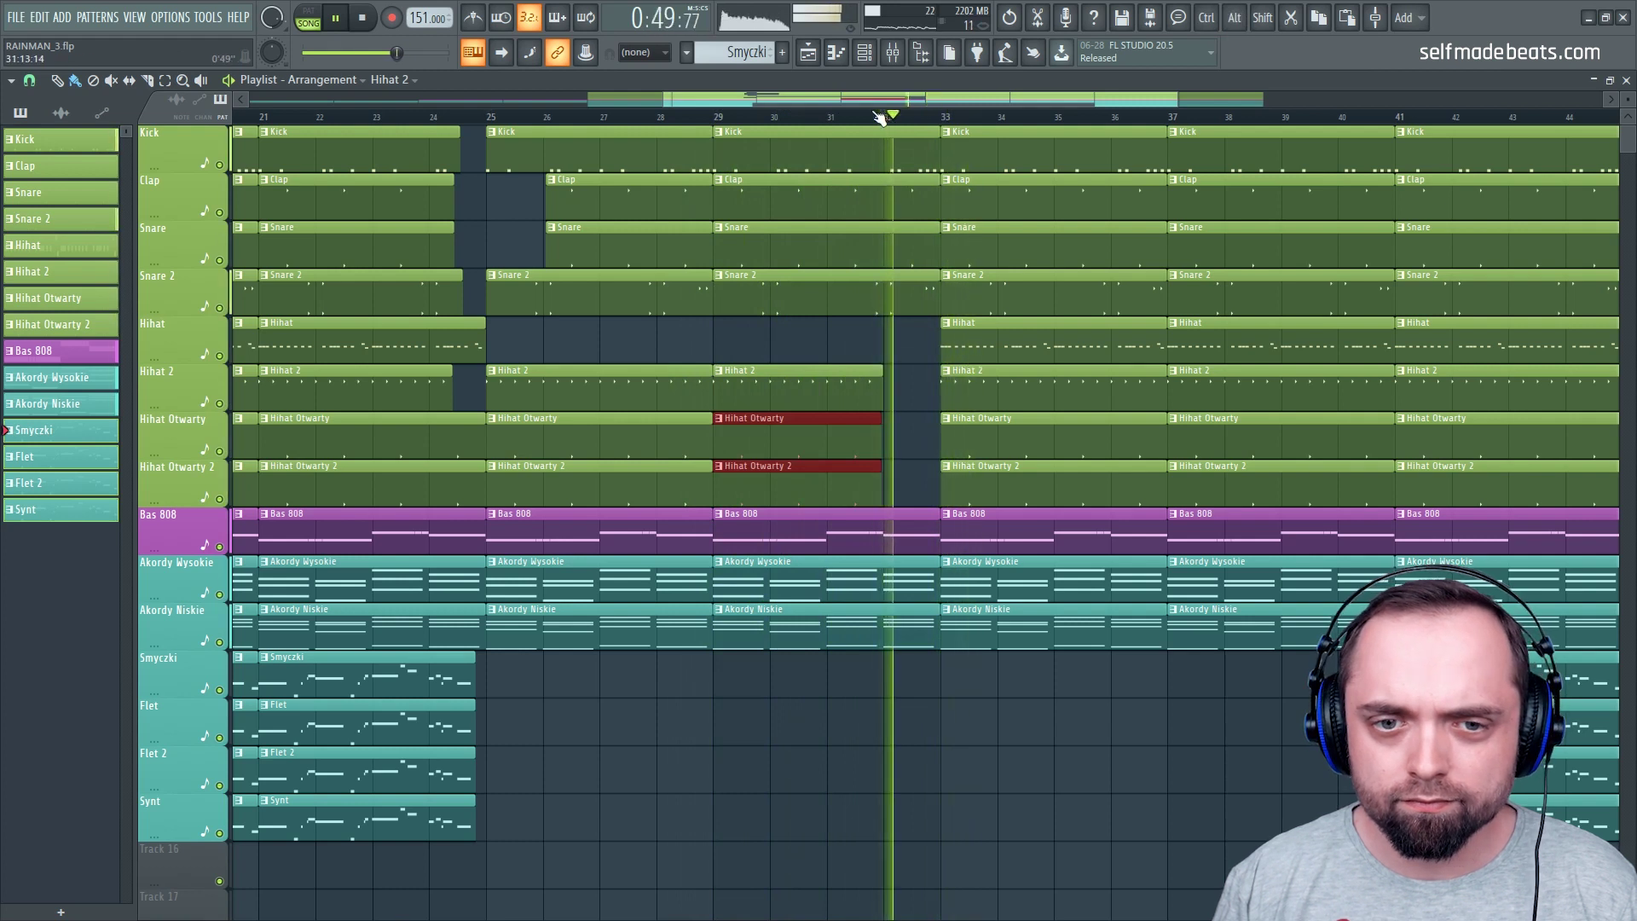
Add a Hihat clip before bar 33, trimmed to about the last quarter of bar 32, and play it
scroll(879, 117, "up", 1)
key("ctrl+d")
key("space")
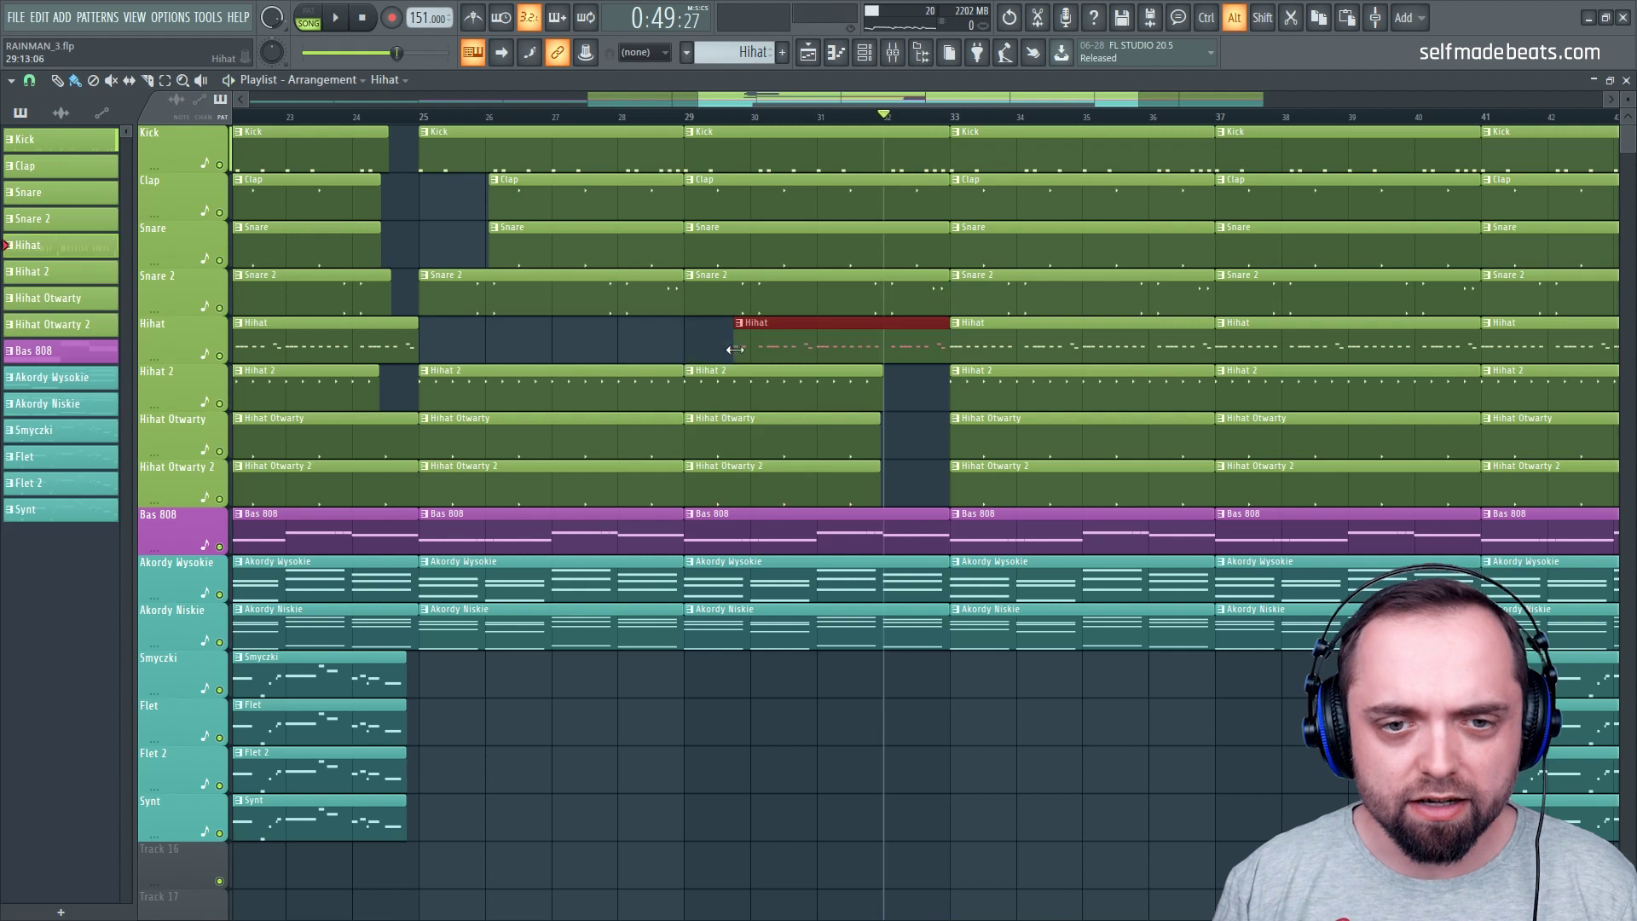
key("space")
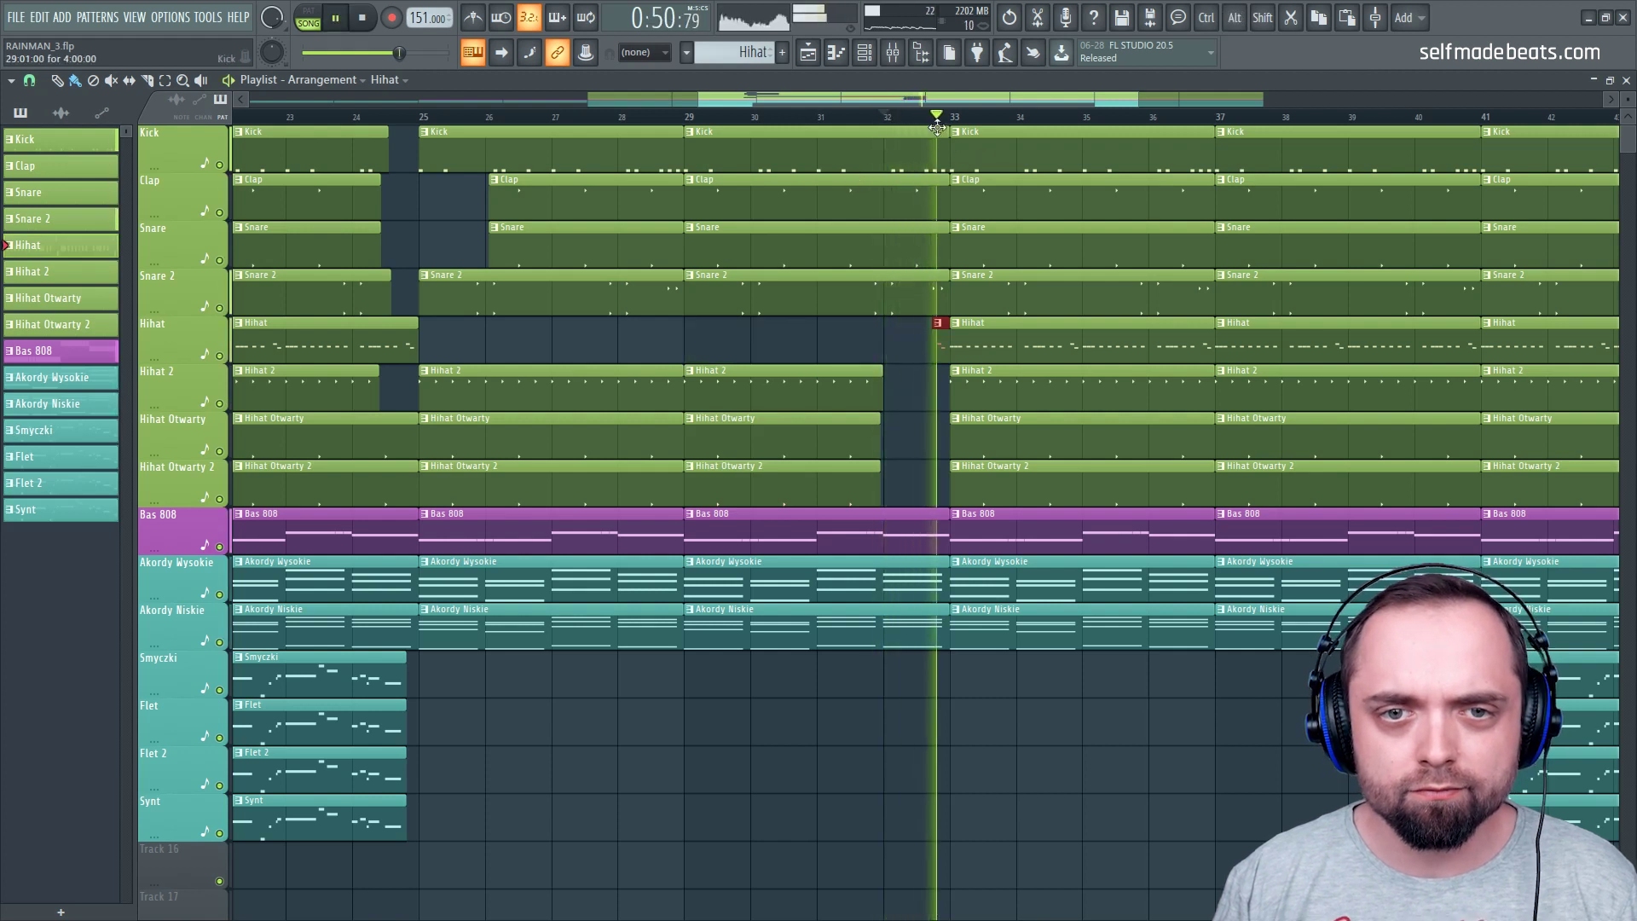
scroll(946, 121, "down", 3)
Shorten the Kick clip of bars 29–32 to end about a quarter bar before bar 33 and play from bar 32
scroll(941, 120, "up", 5)
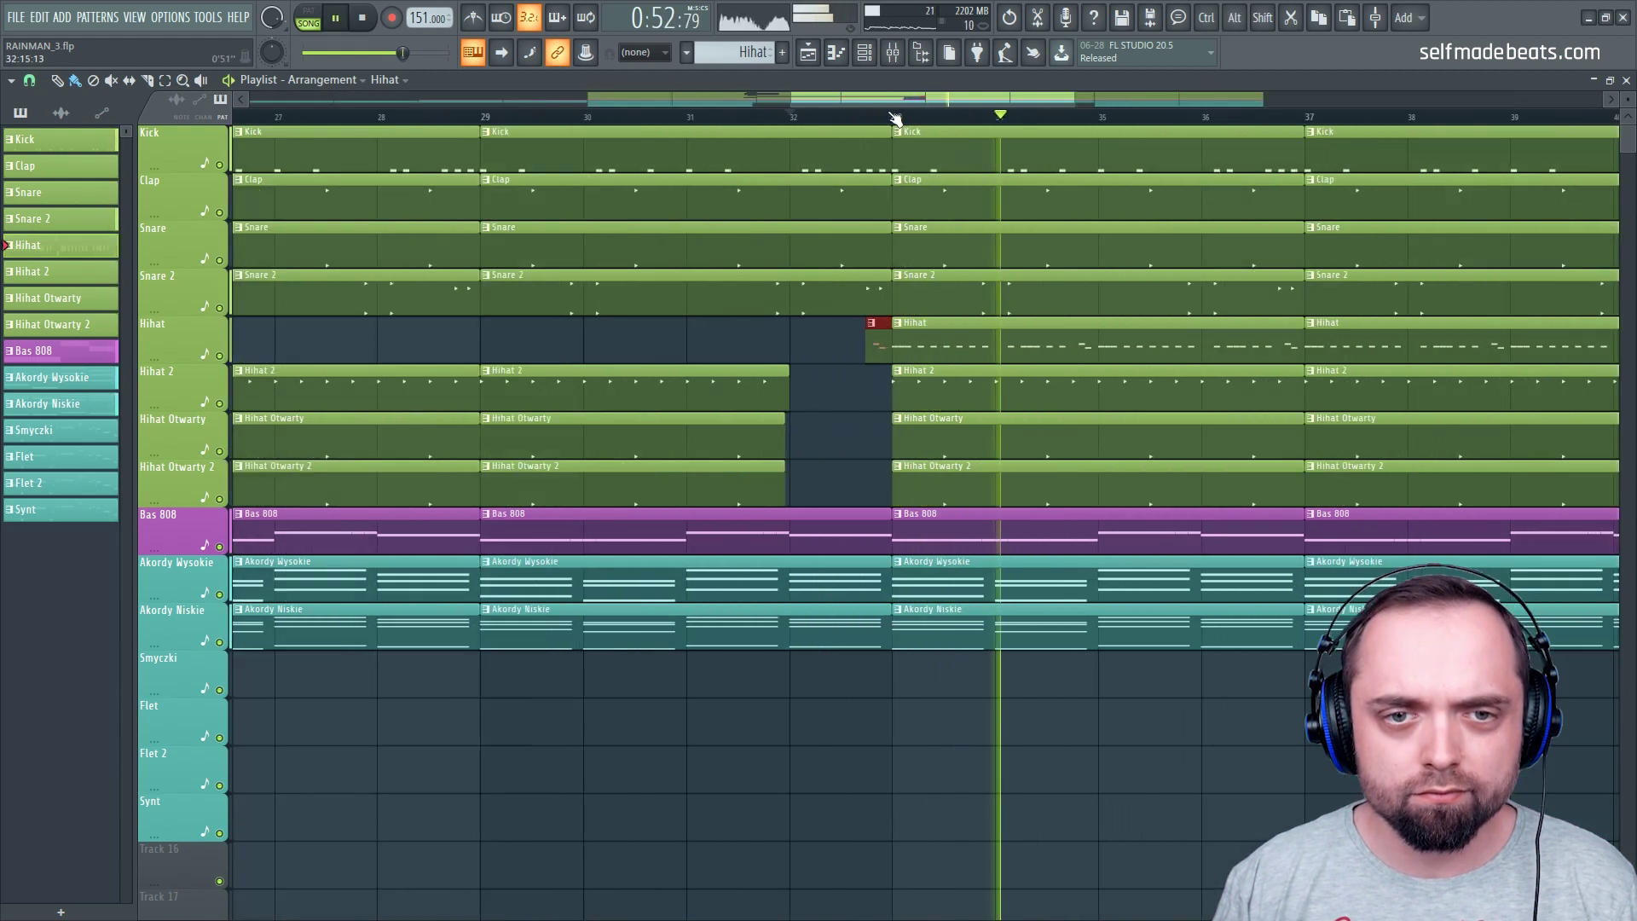
left_click_drag(890, 154, 849, 157)
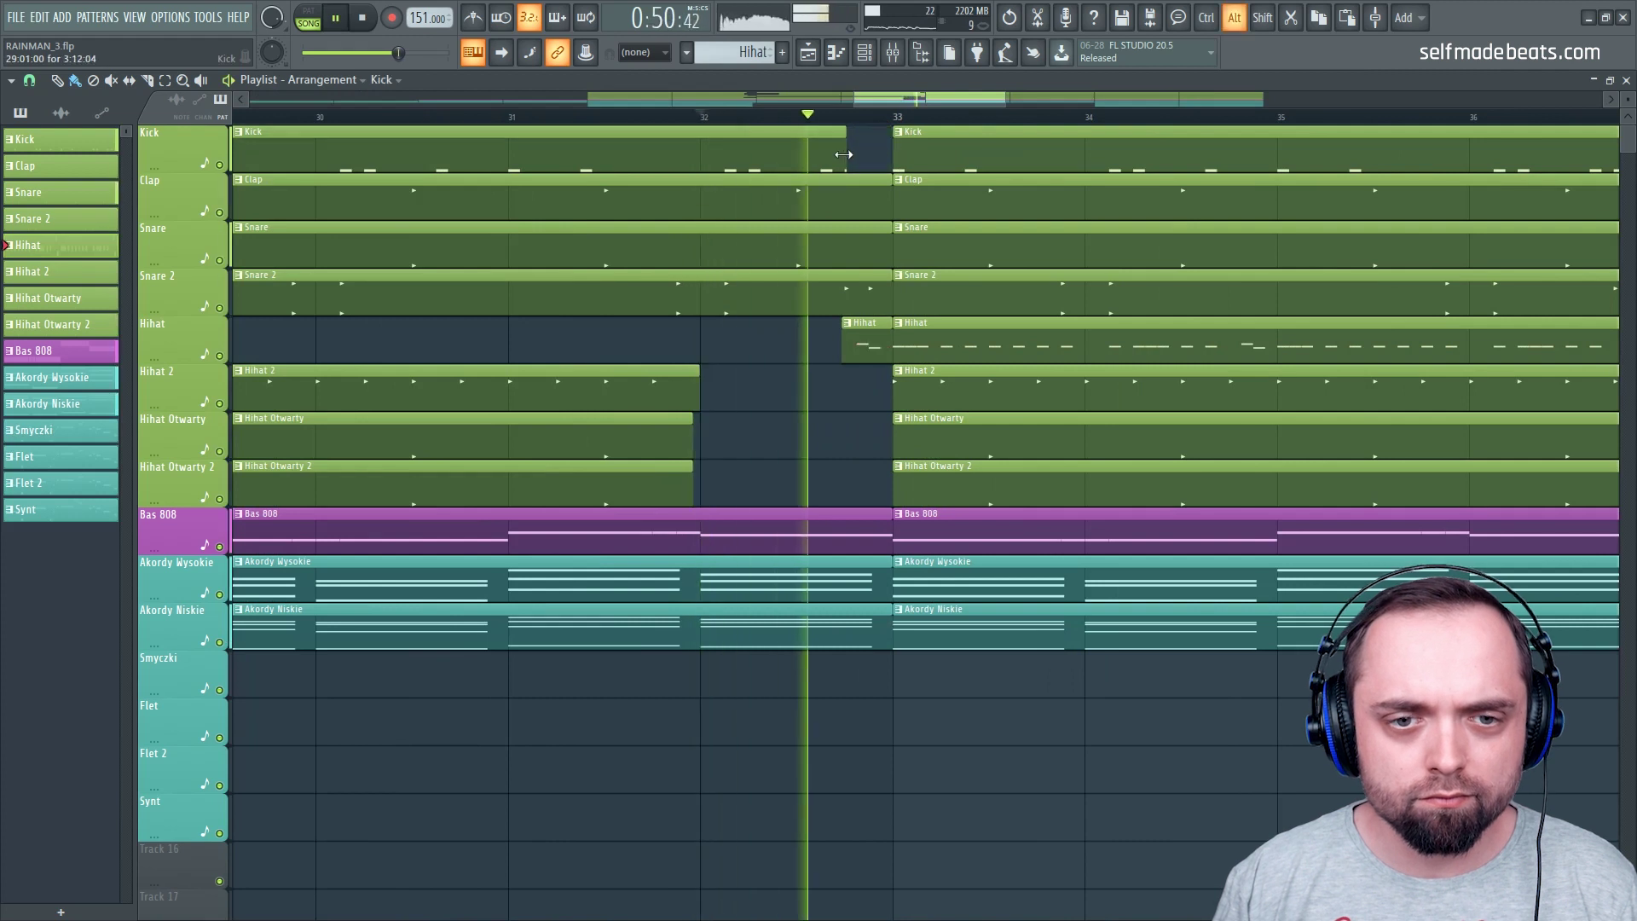
key("space")
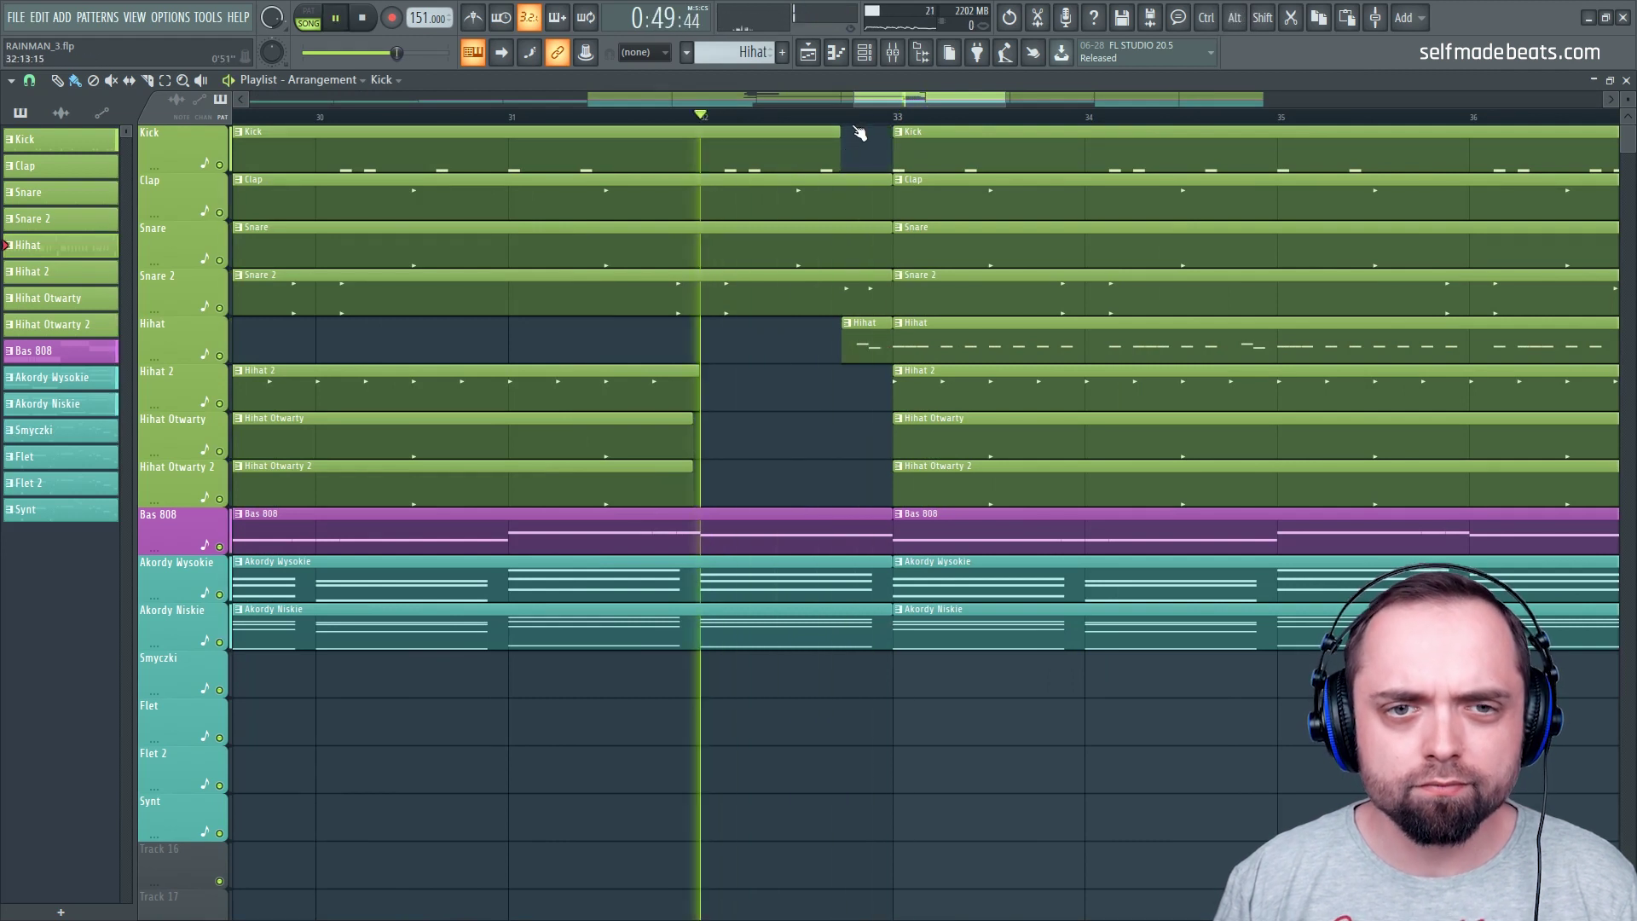
scroll(866, 120, "down", 4)
scroll(876, 121, "down", 2)
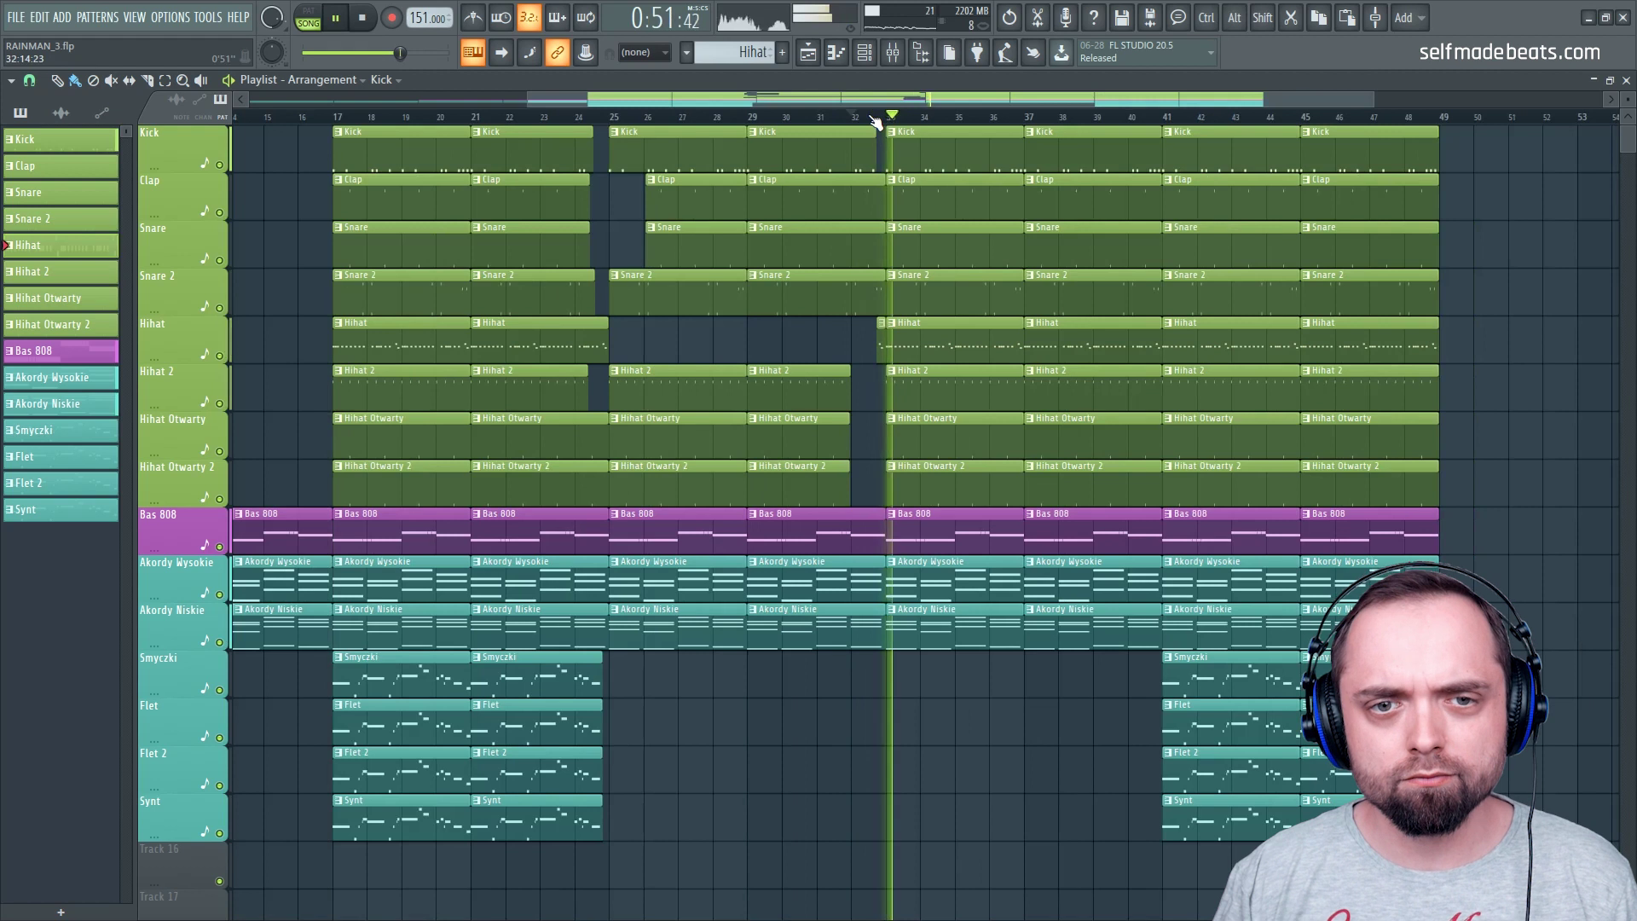
scroll(876, 121, "up", 5)
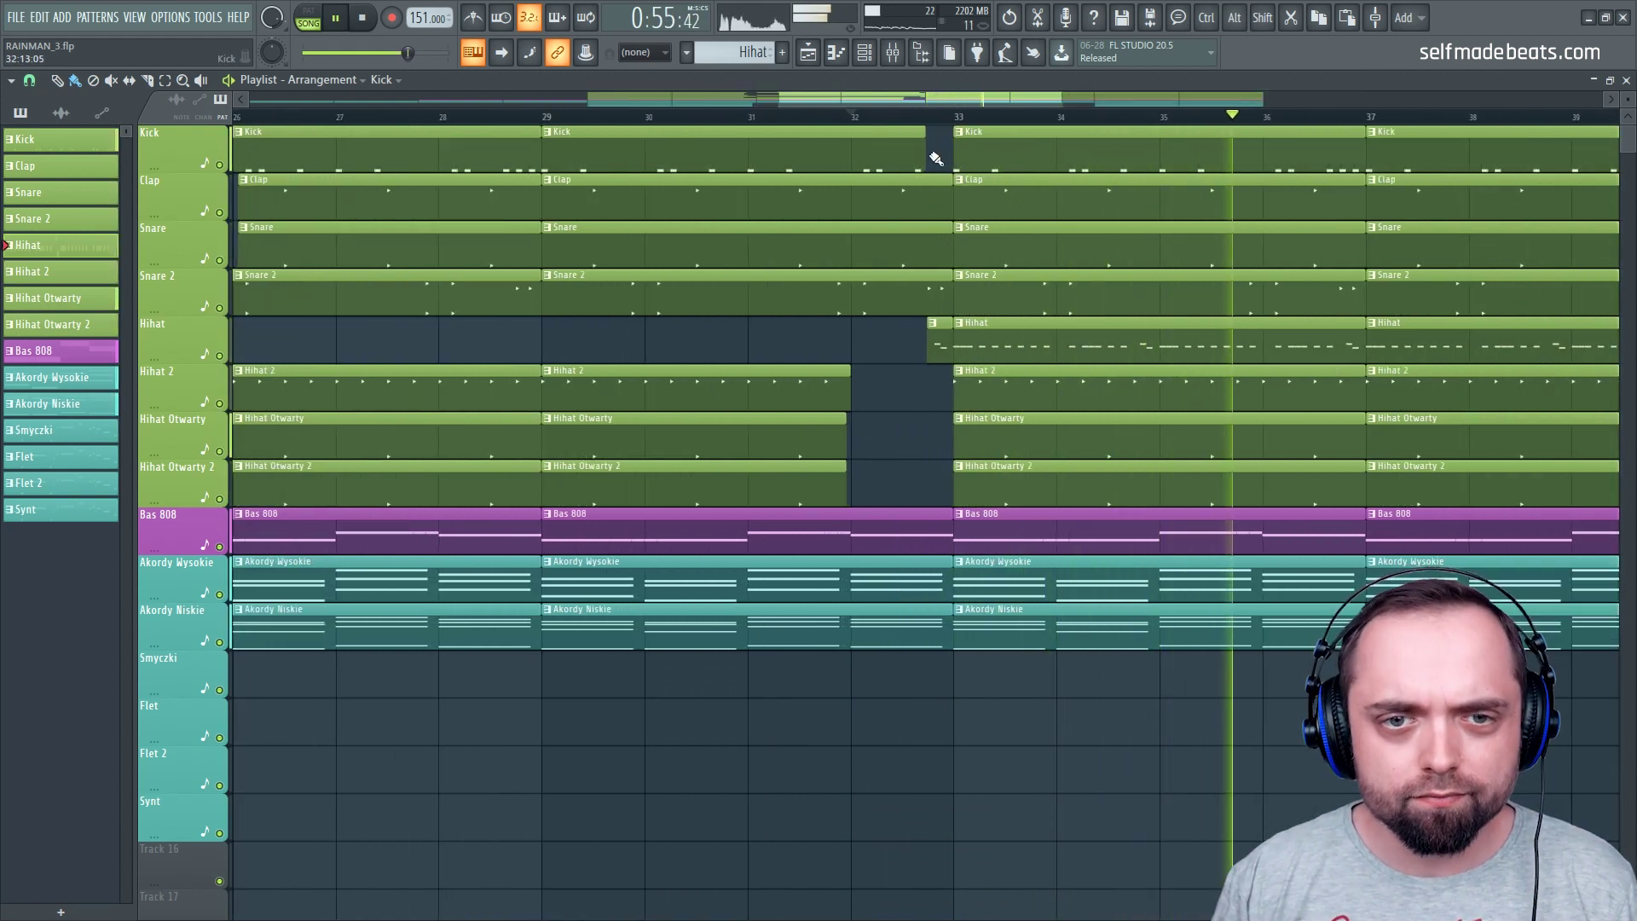
scroll(979, 126, "down", 6)
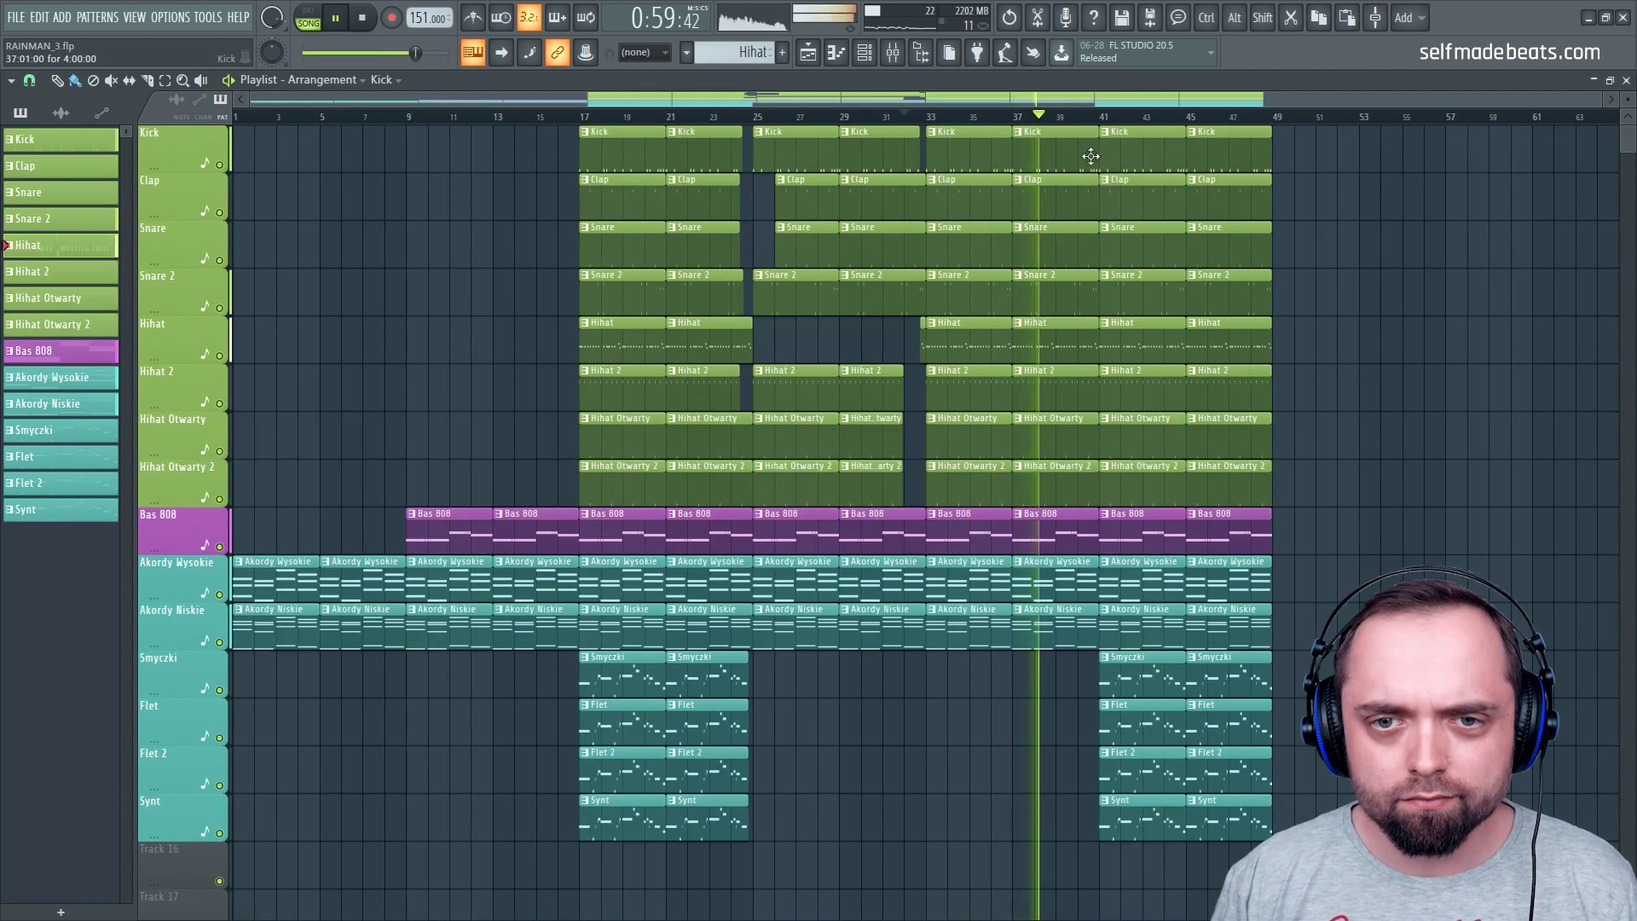
Trim all drum clips and the Bas 808 clip of bars 37–40 to end at about bar 40, and play from bar 39
left_click_drag(1088, 179, 1089, 550)
key("space")
scroll(1076, 162, "up", 4)
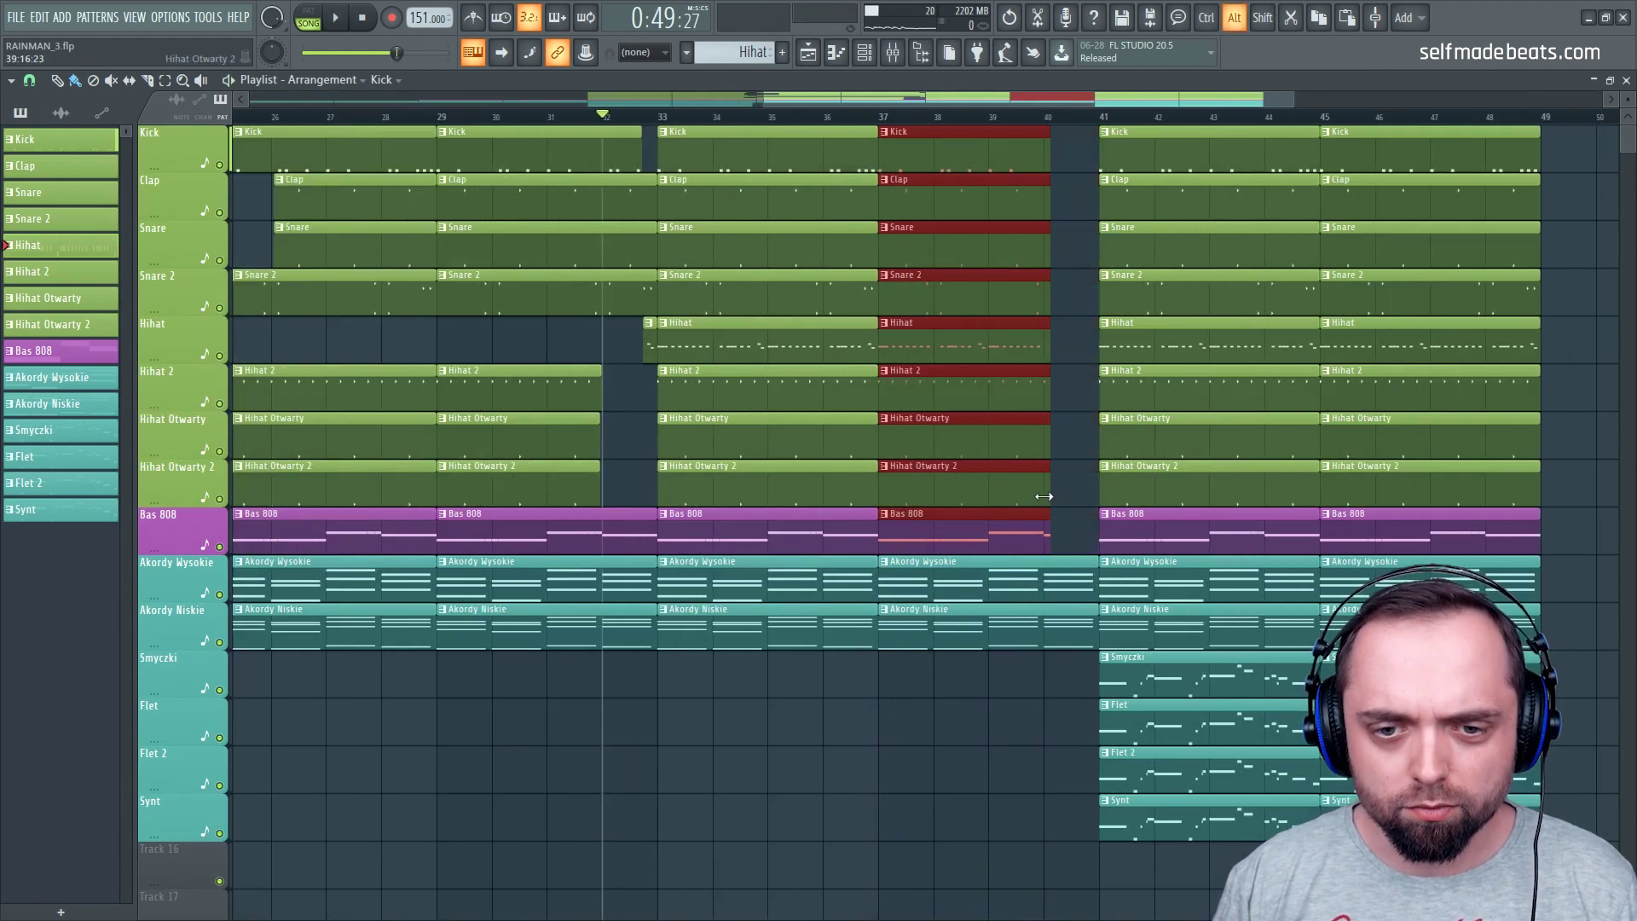
left_click(999, 116)
key("space")
scroll(1076, 130, "left", 5)
scroll(1076, 120, "down", 4)
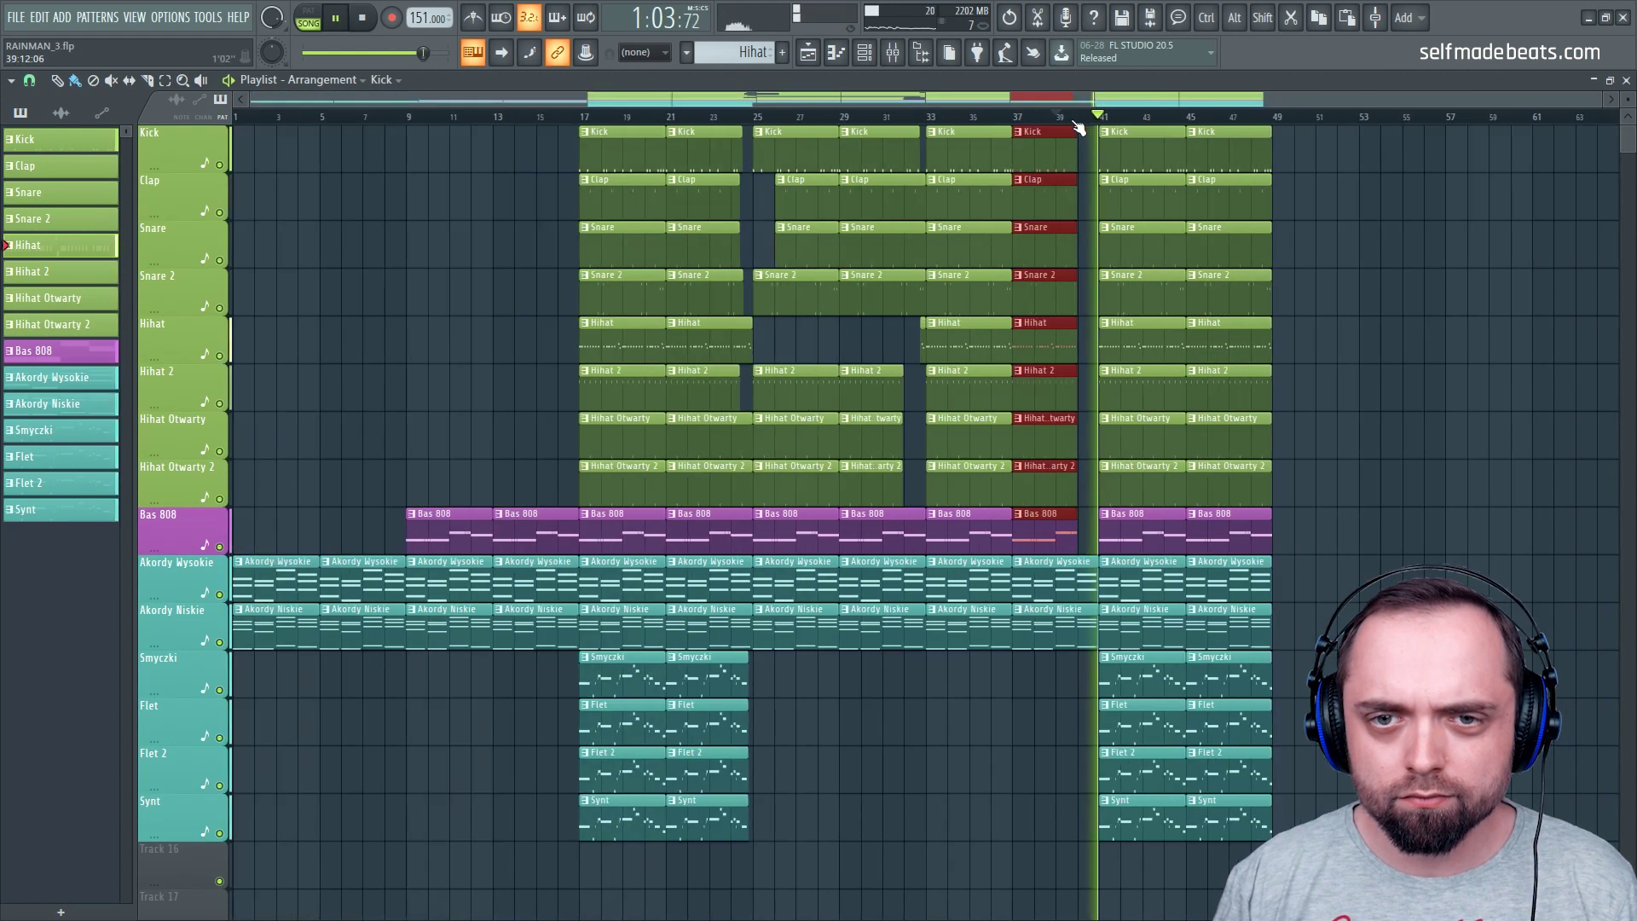
left_click(1286, 195, "ctrl")
scroll(1140, 303, "down", 5)
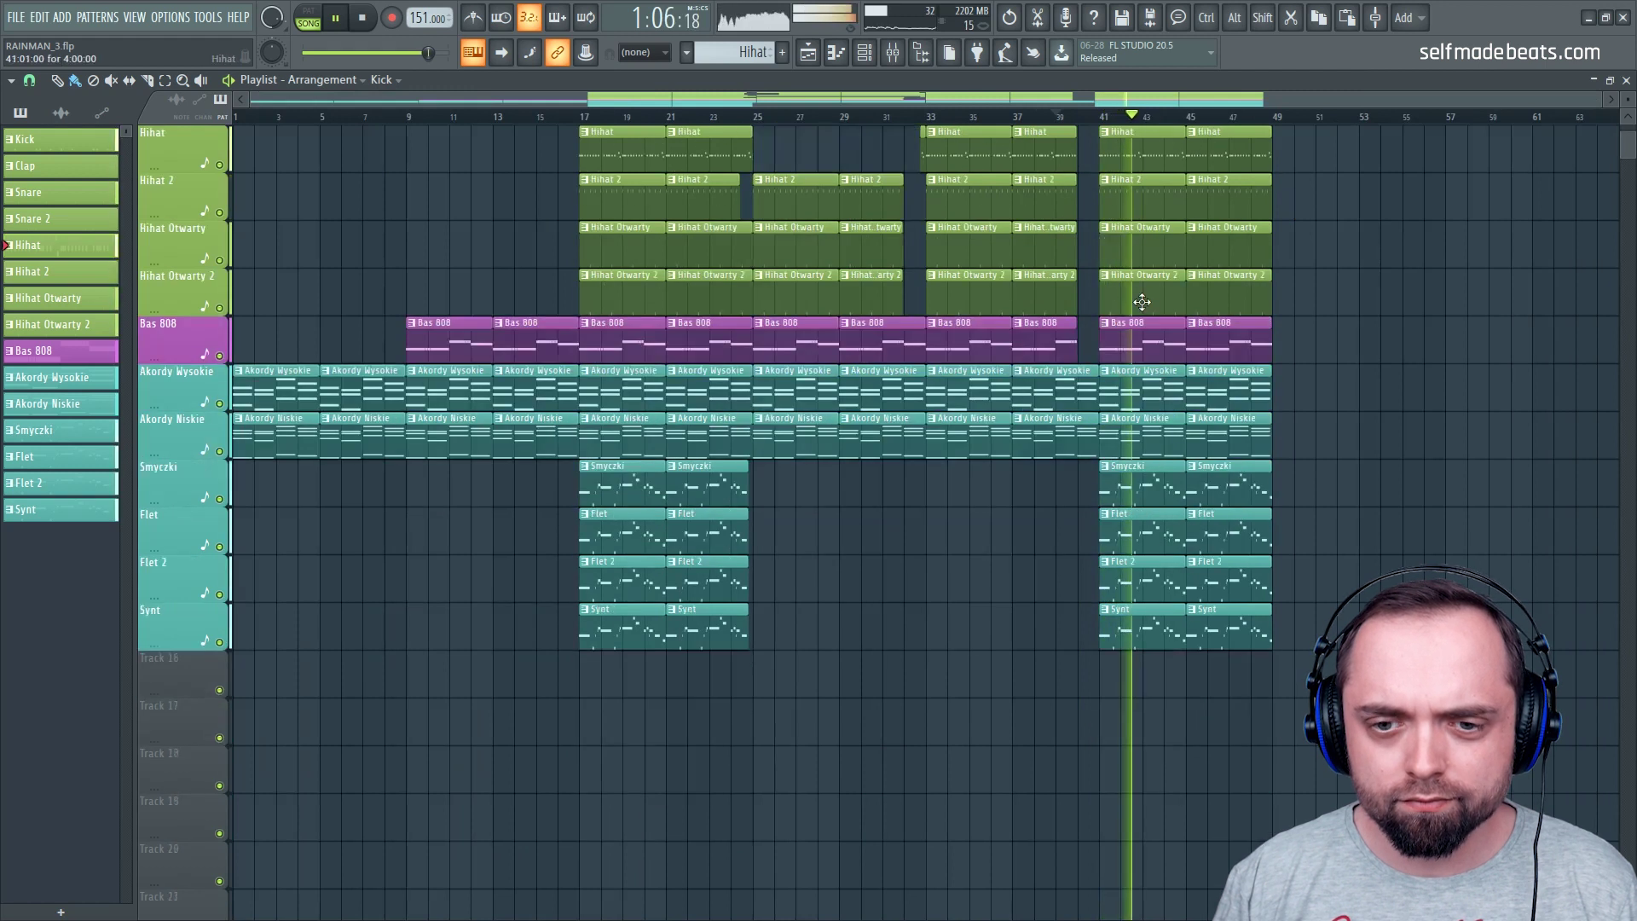
key("space")
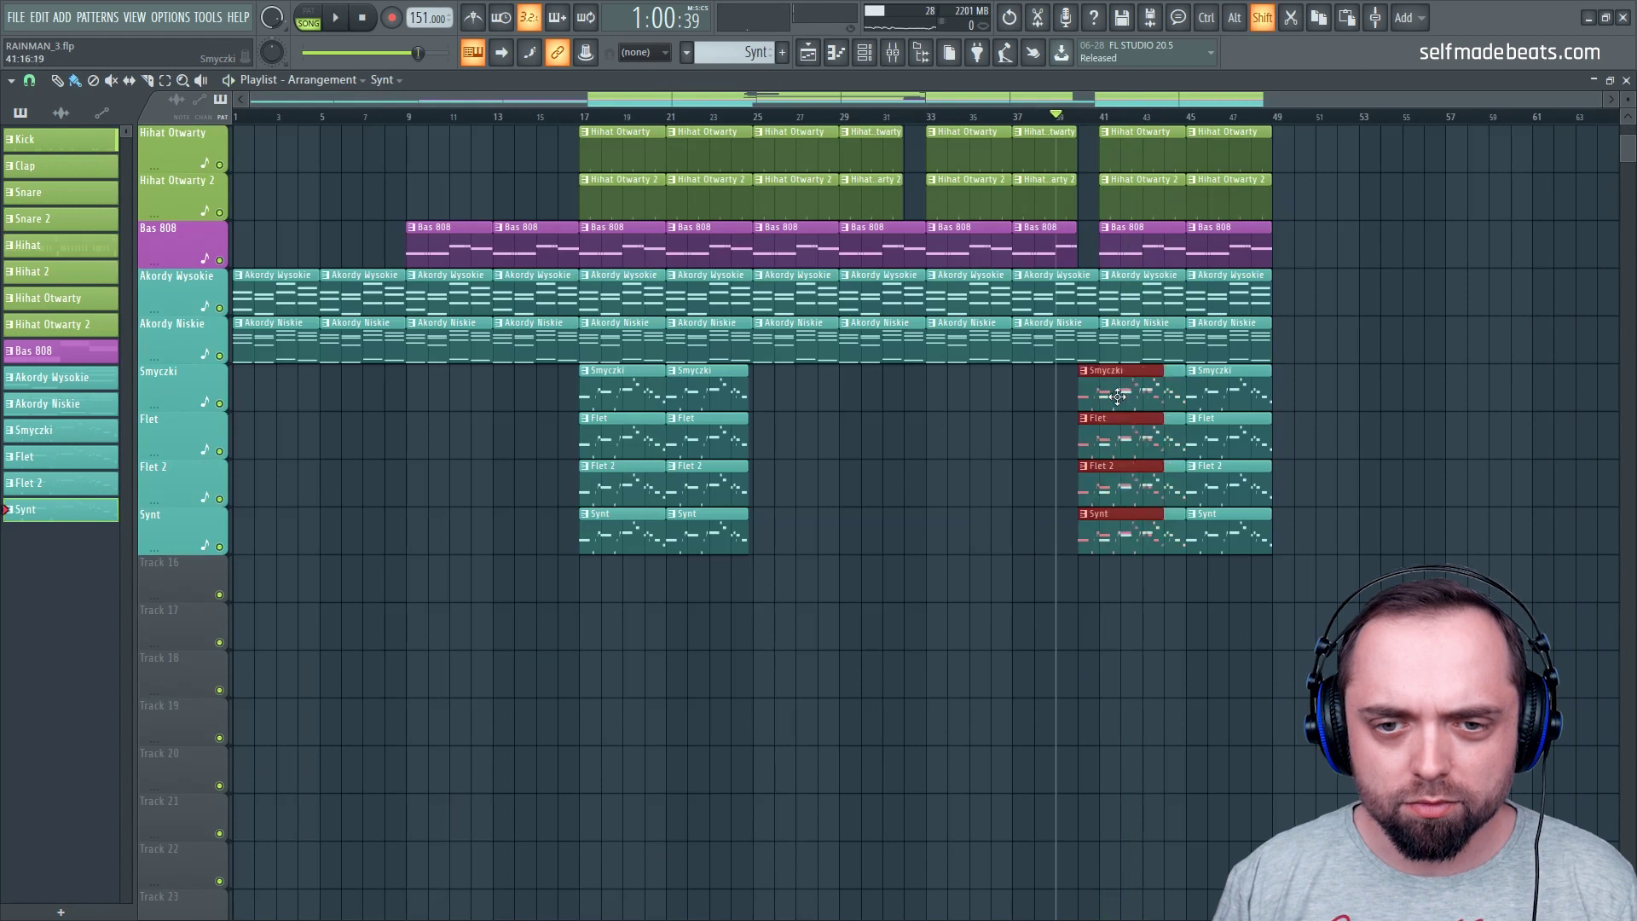
Copy the Smyczki, Flet, Flet 2 and Synt clips ahead of bar 41, trimmed to about the last fifth of bar 40, and play them
left_click_drag(1118, 396, 1058, 397)
scroll(1077, 117, "up", 5)
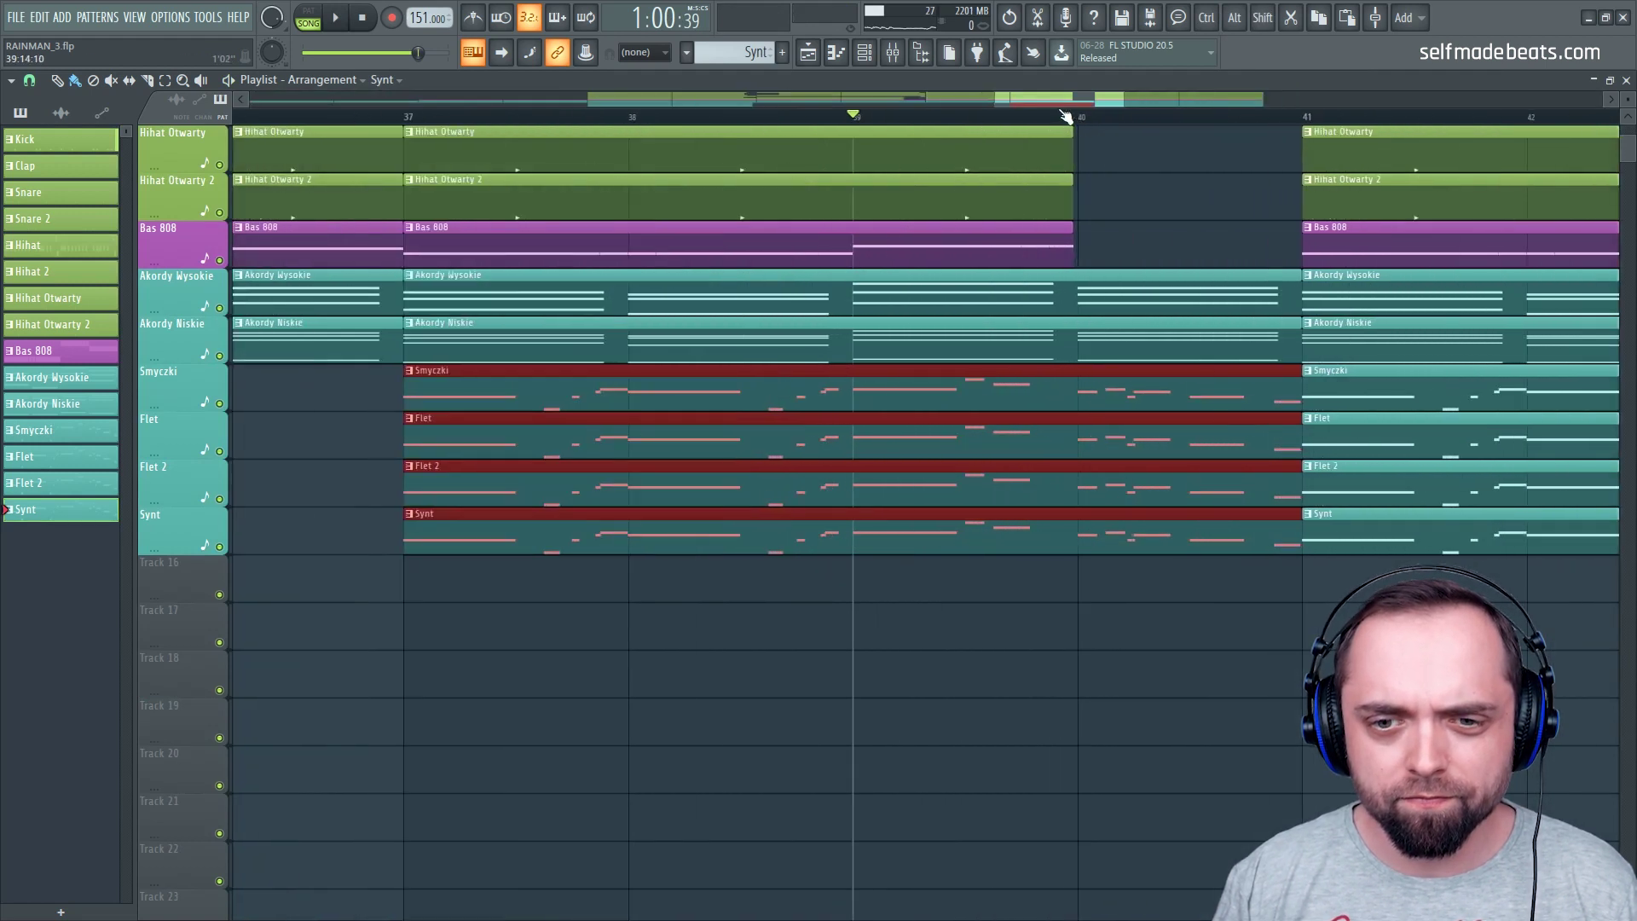
left_click_drag(407, 387, 1219, 499)
key("space")
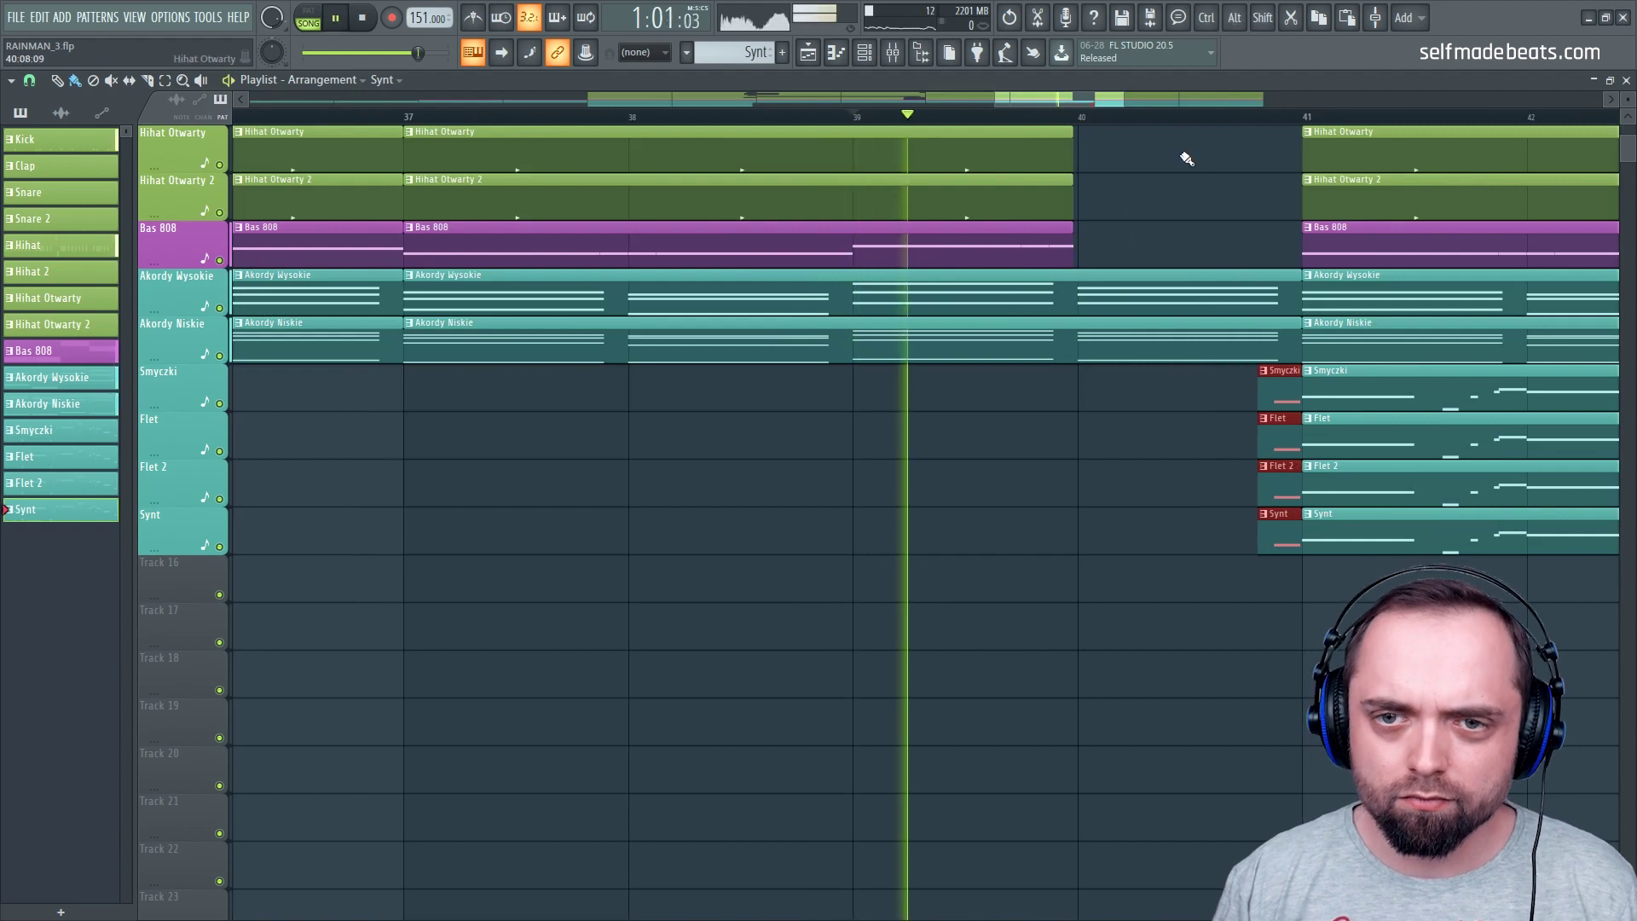
scroll(1184, 120, "down", 5)
scroll(1184, 125, "down", 2)
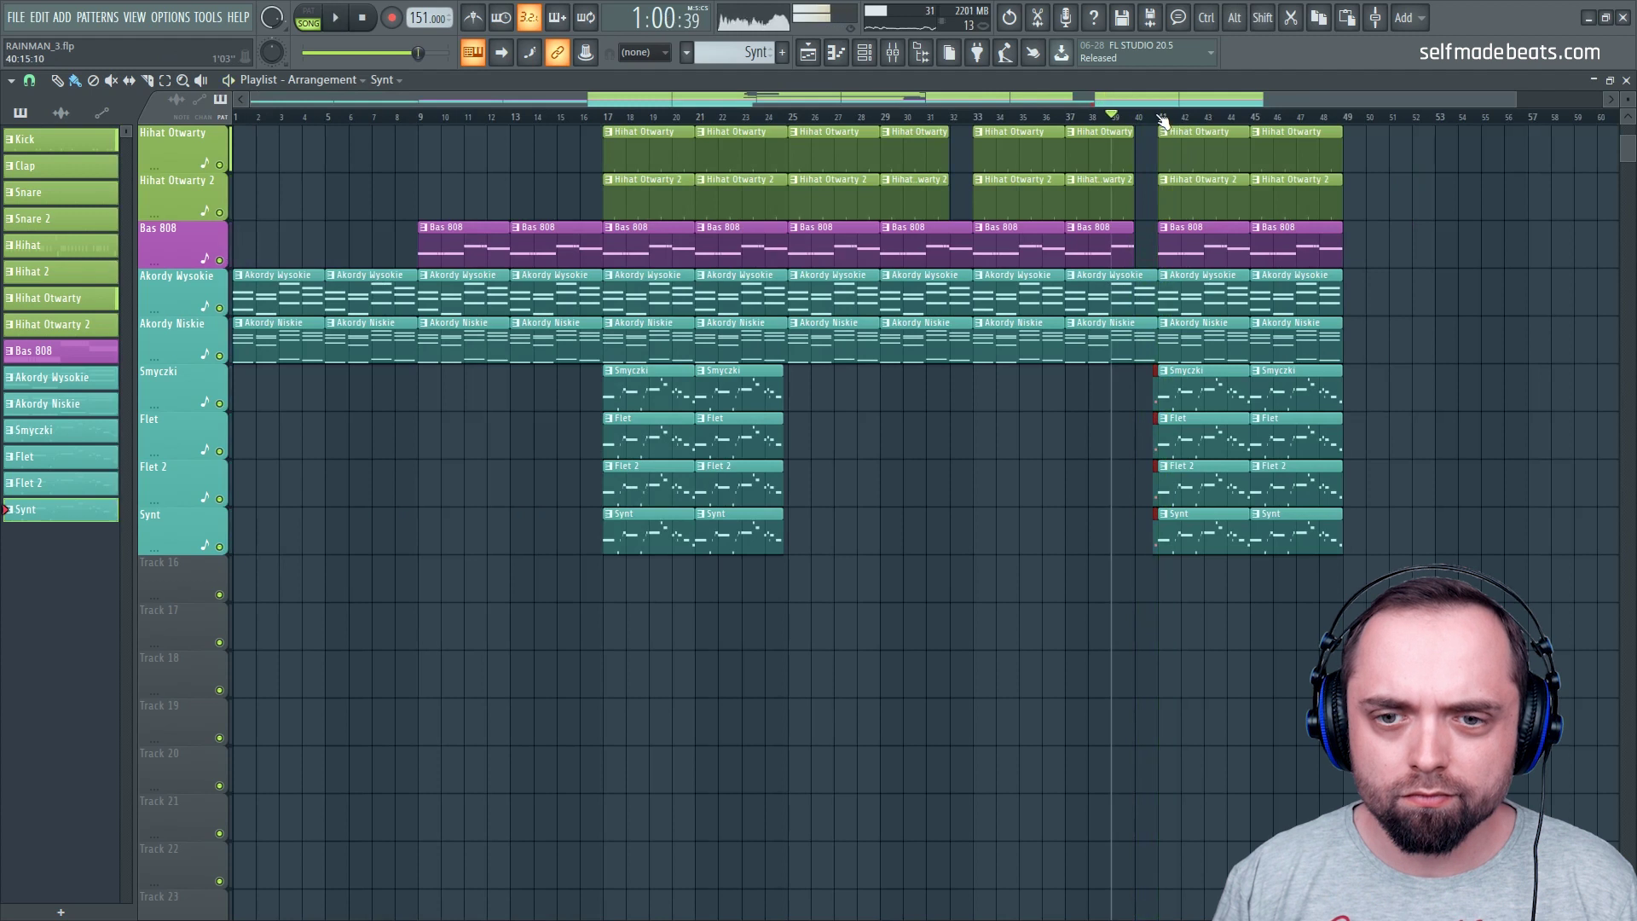
Set a finer snap and move the short lead clips to end about an eighth of a bar before bar 41, then play
scroll(1164, 120, "up", 5)
key("space")
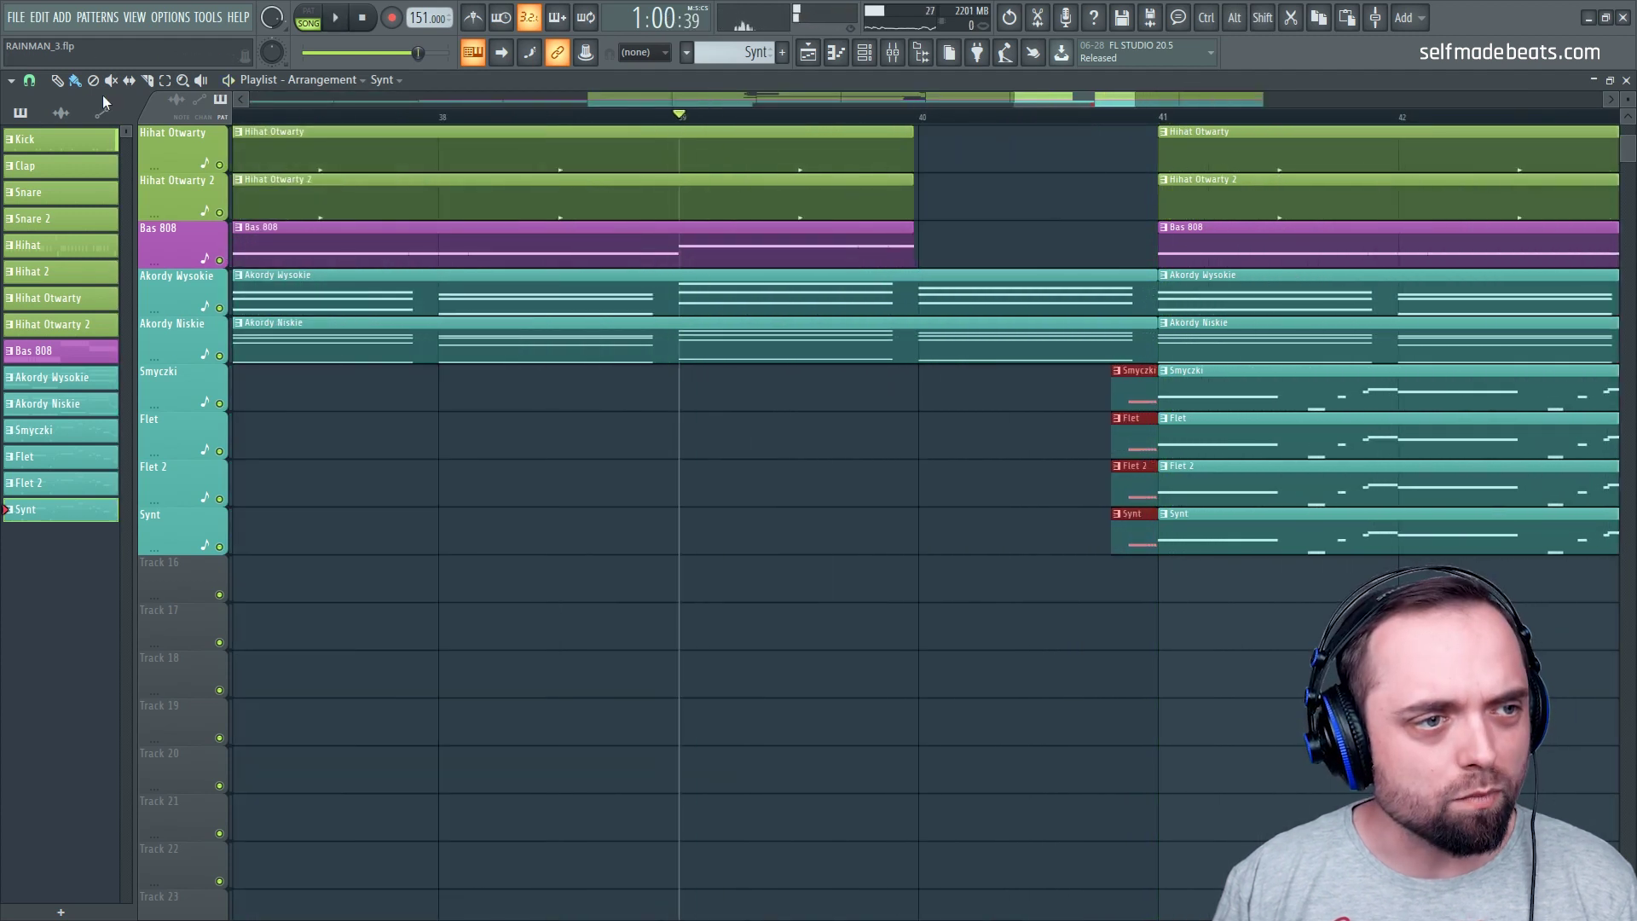
left_click(29, 81)
left_click(49, 259)
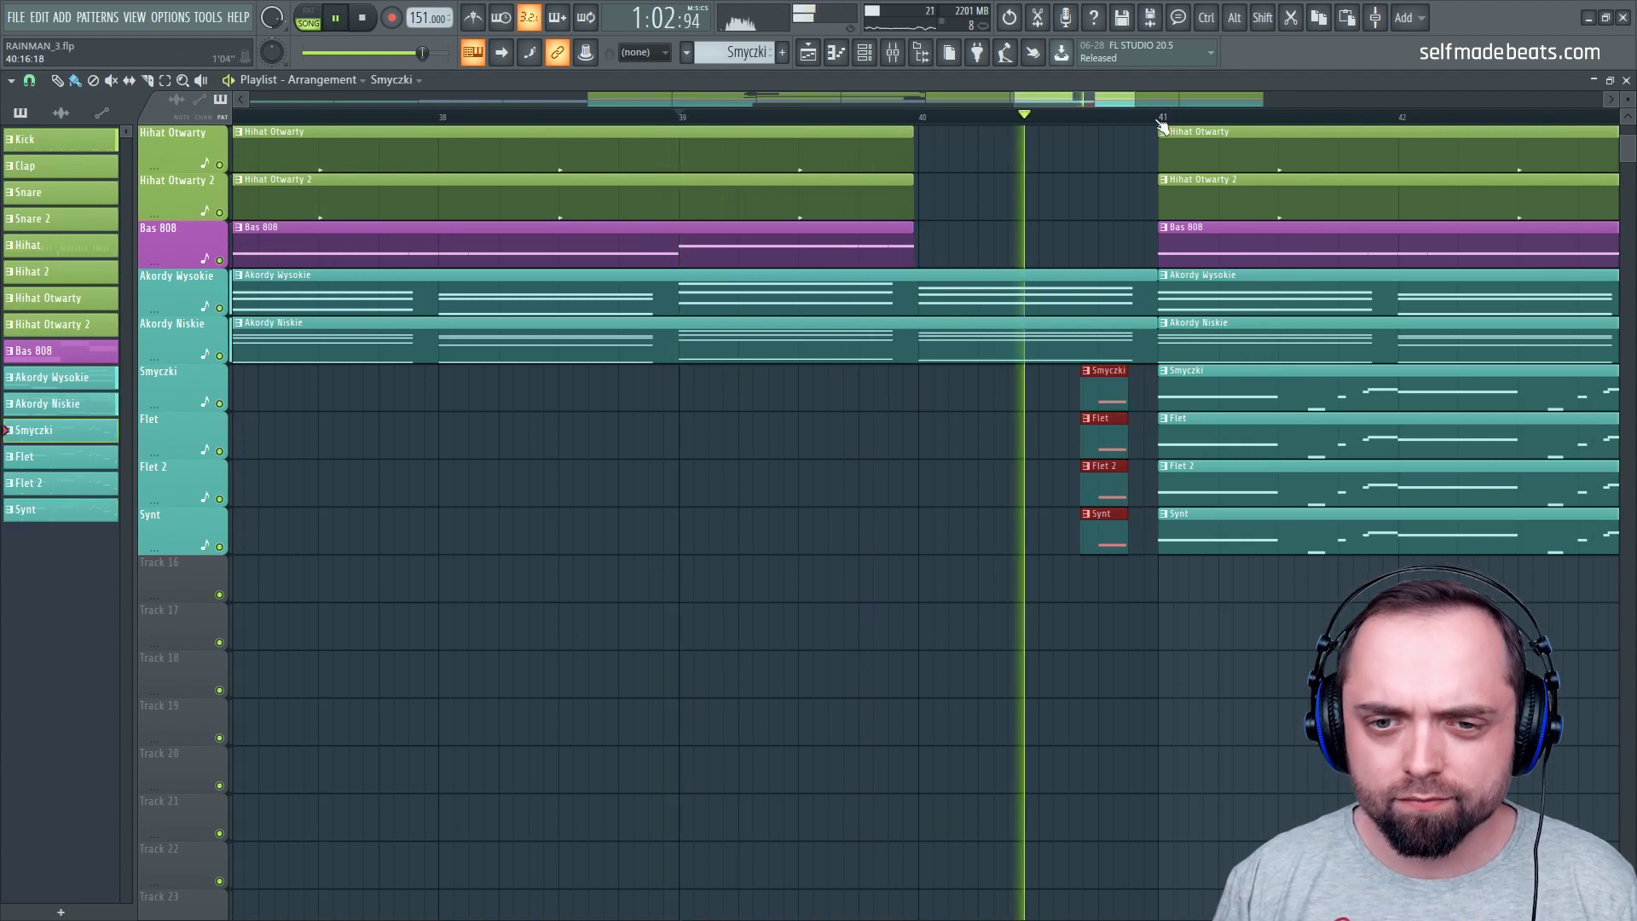
key("space")
Copy the short Smyczki, Flet, Flet 2 and Synt clips to about the middle of bar 16 and play from there
scroll(1162, 127, "down", 6)
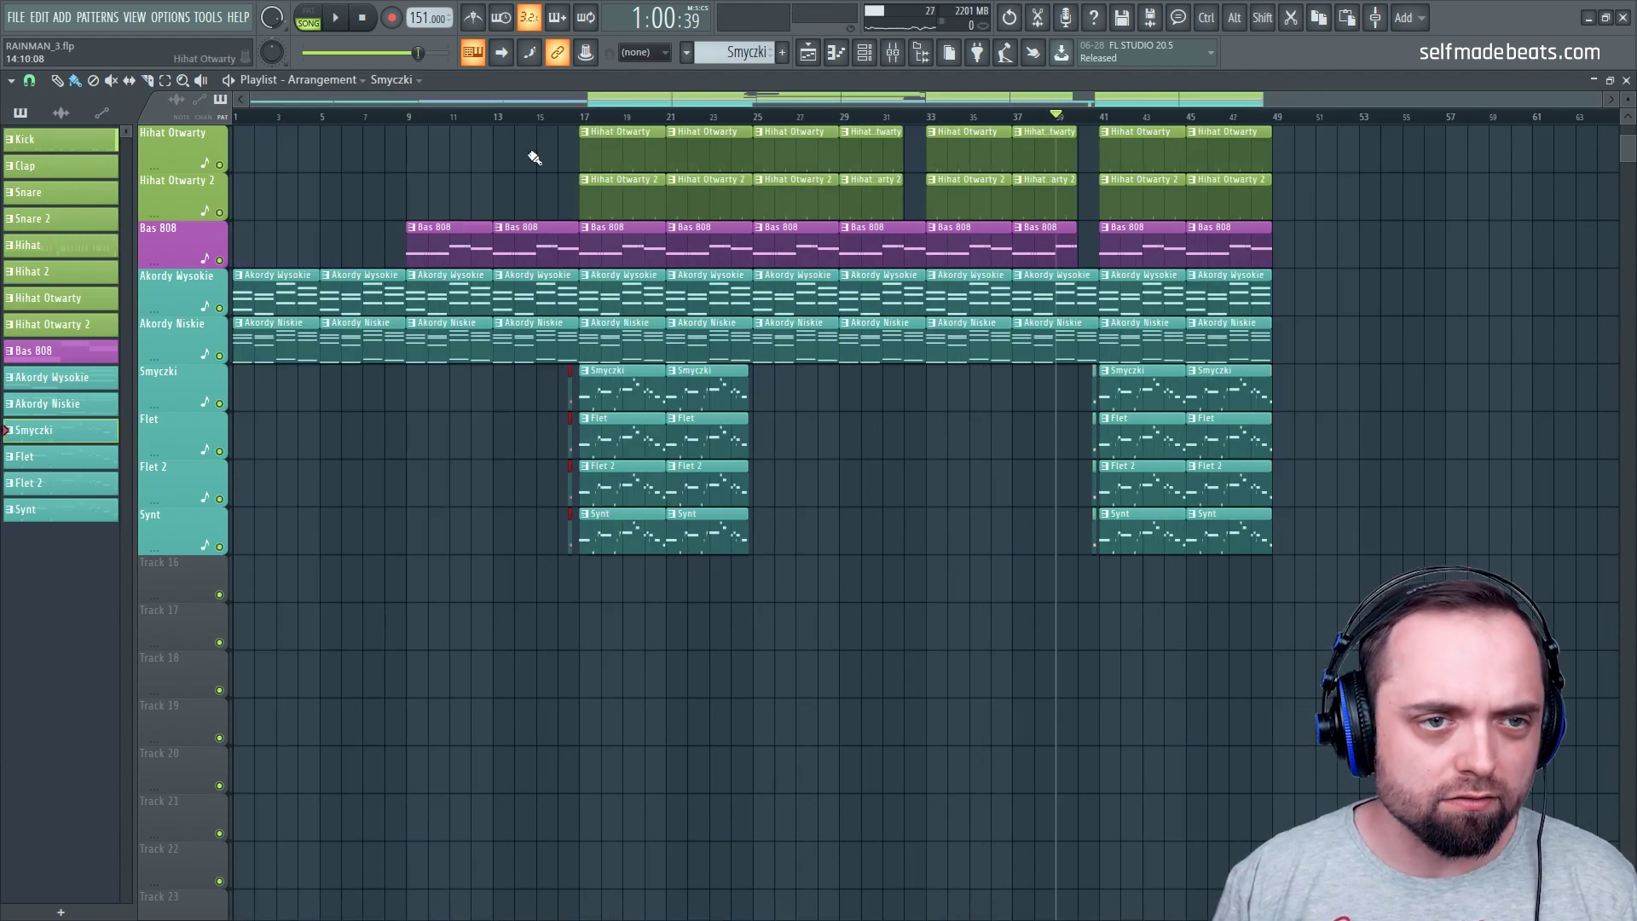
scroll(559, 121, "up", 6)
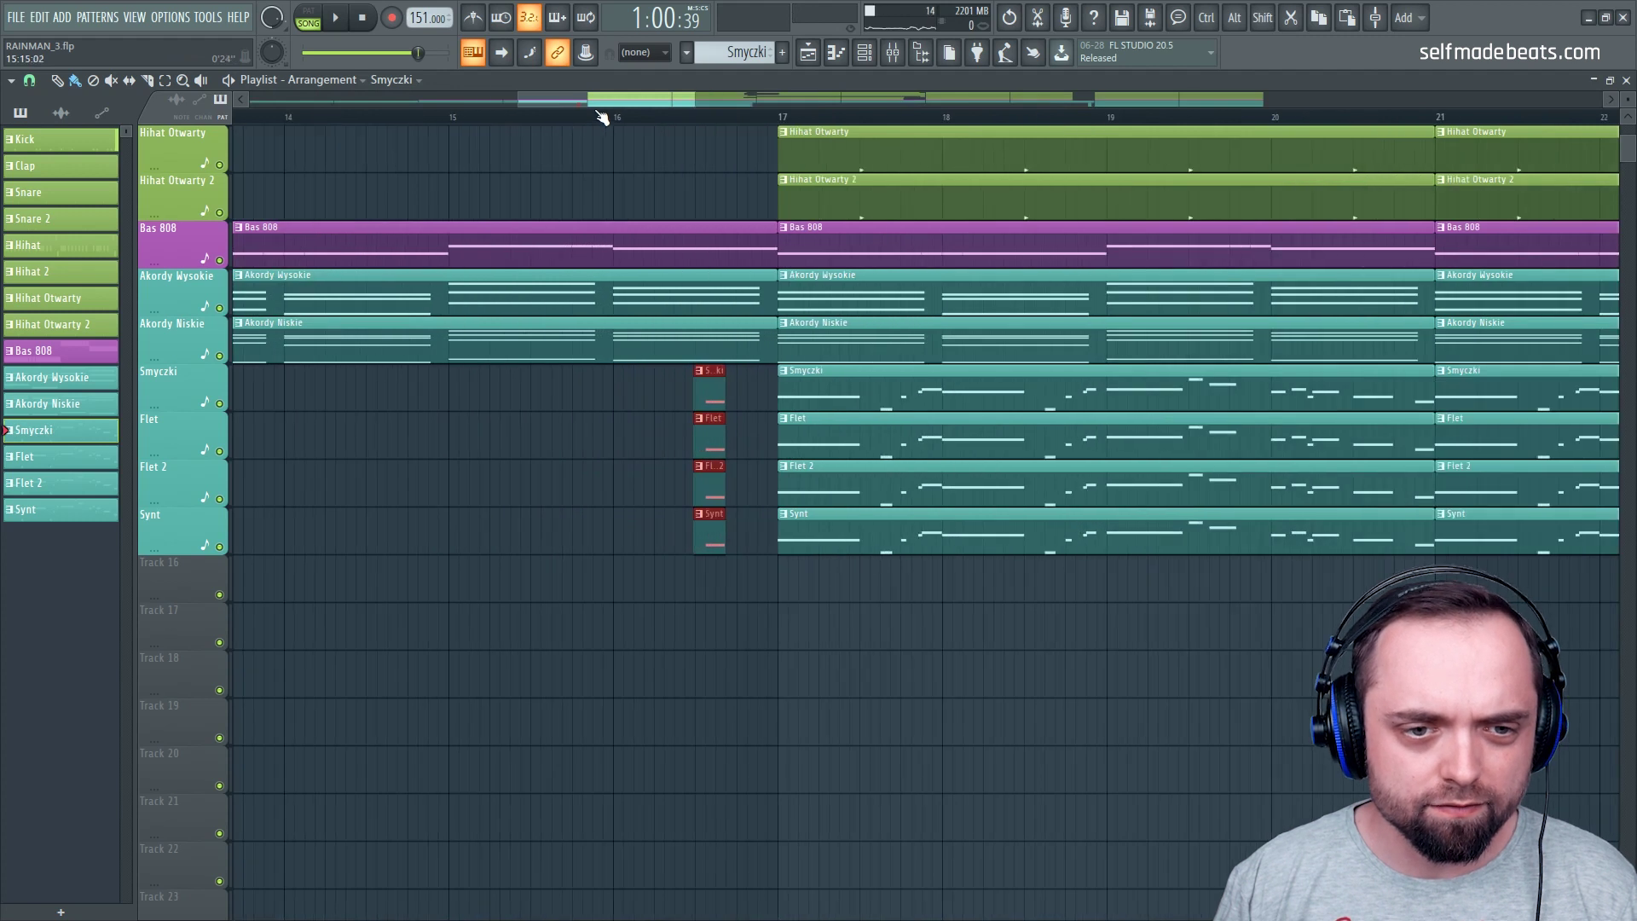
left_click(610, 118)
key("space")
scroll(647, 120, "up", 3)
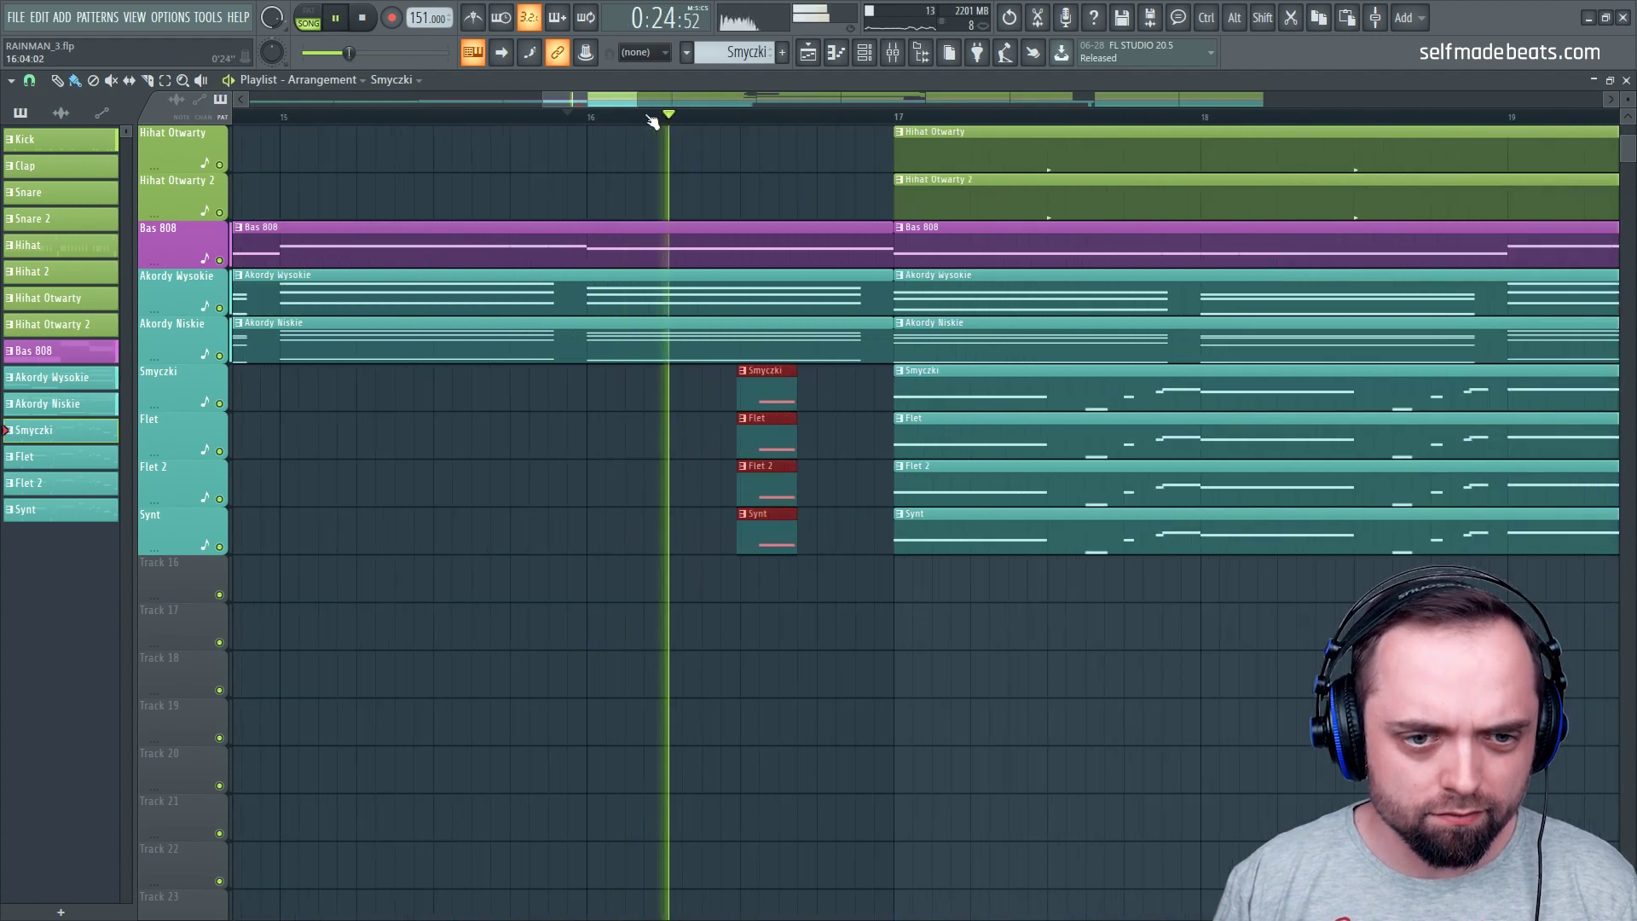
Move the copied lead clips to end about an eighth of a bar before bar 17 and play the transition
key("space")
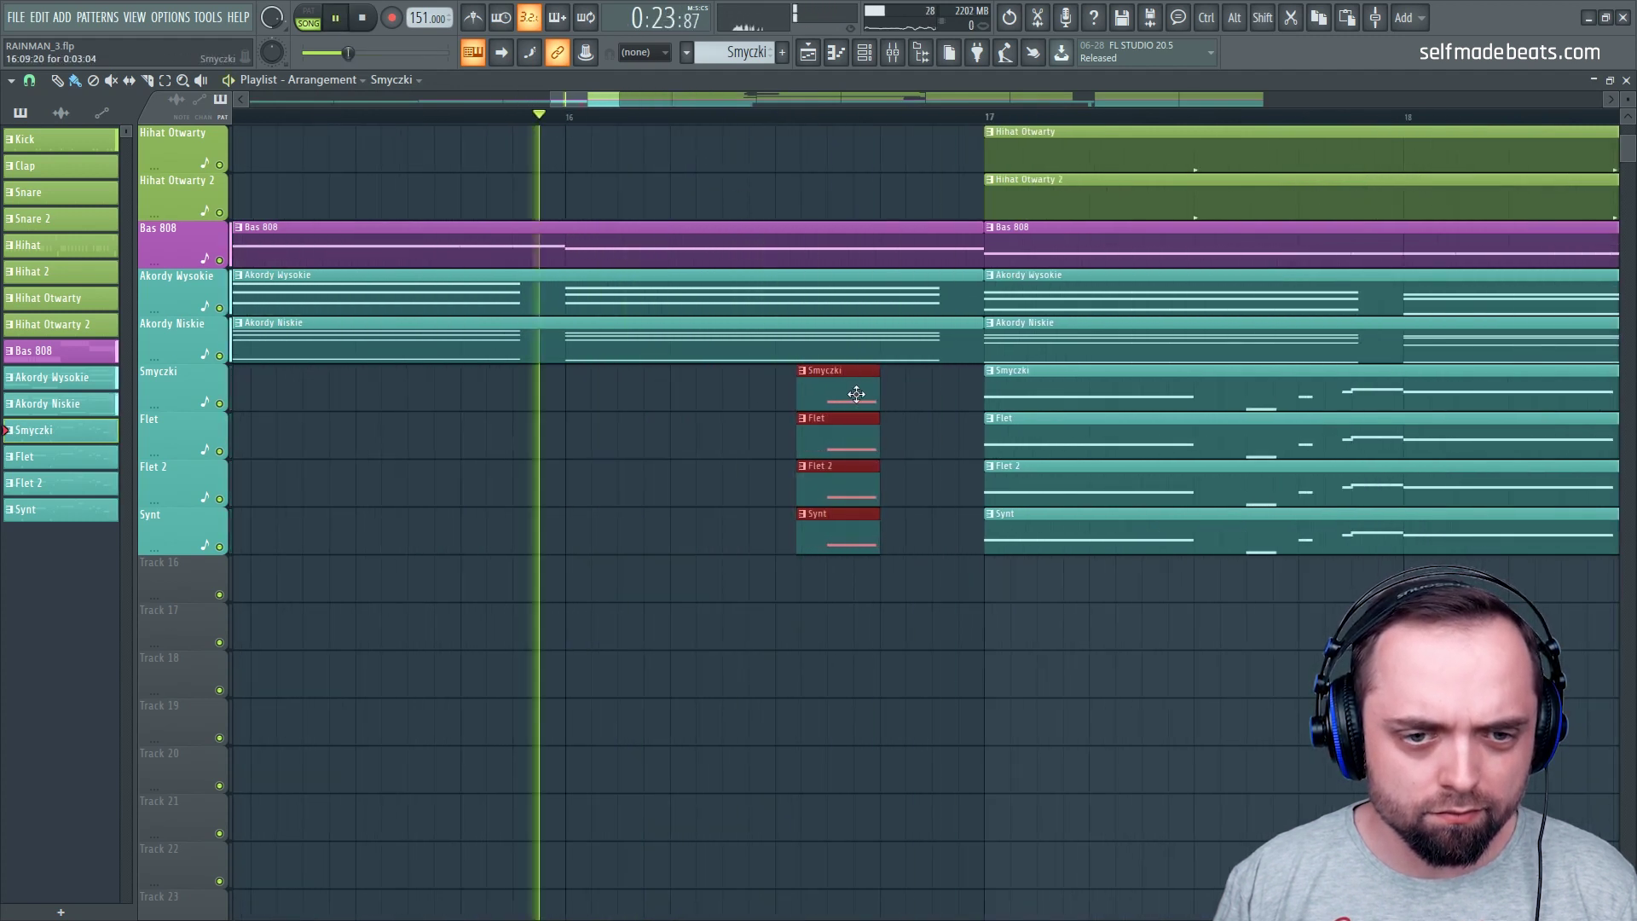
key("space")
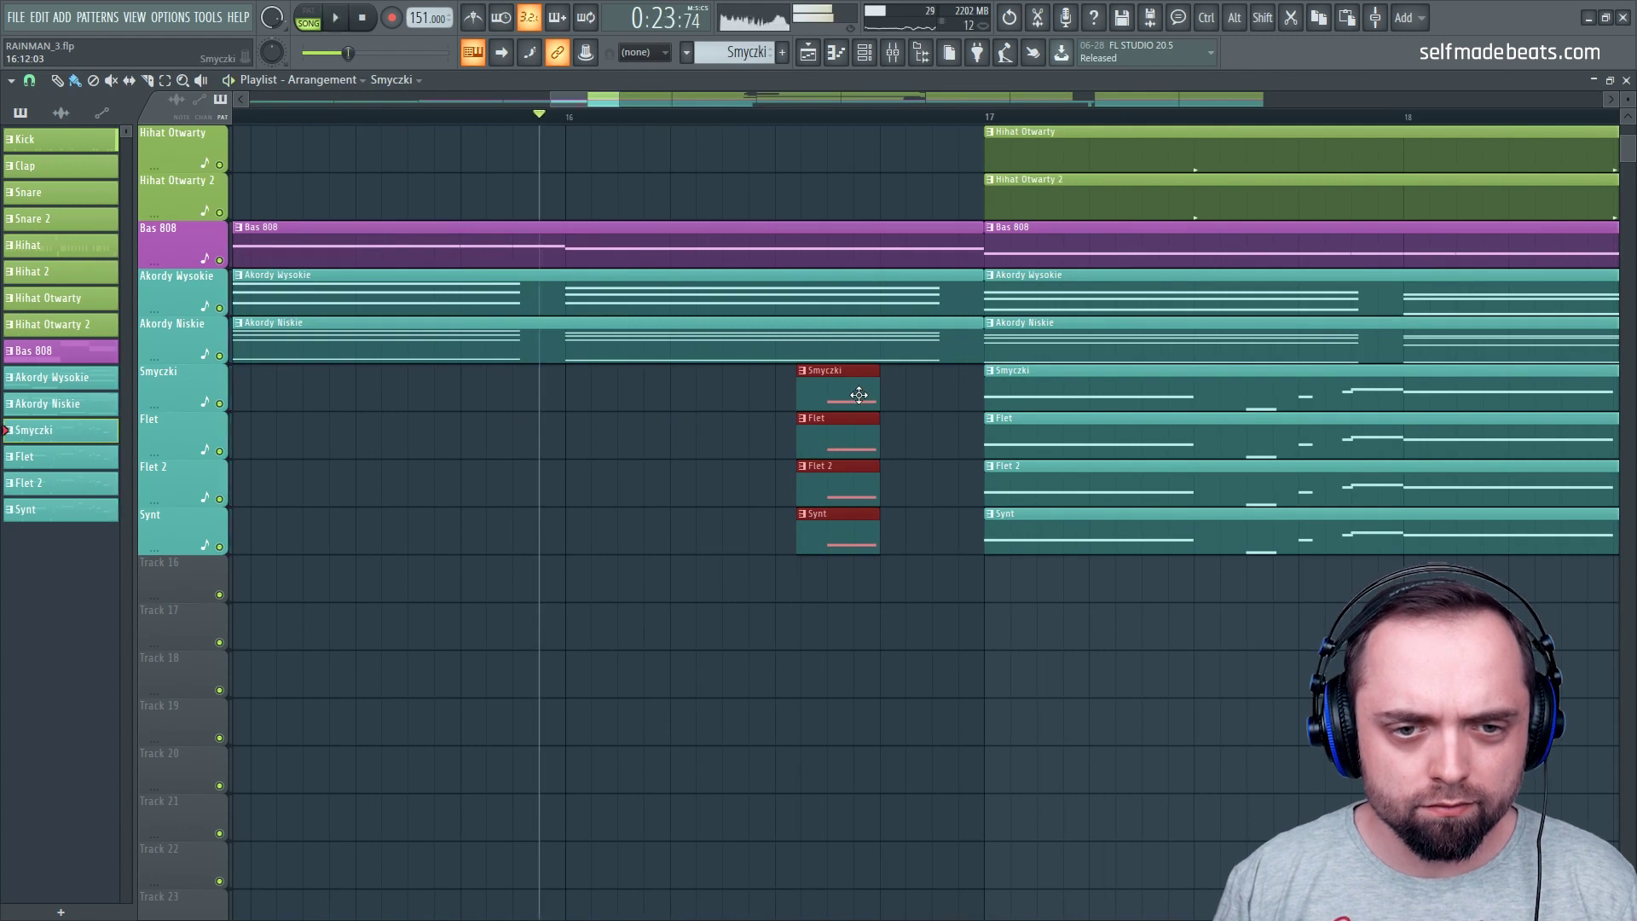
key("space")
scroll(884, 120, "down", 2)
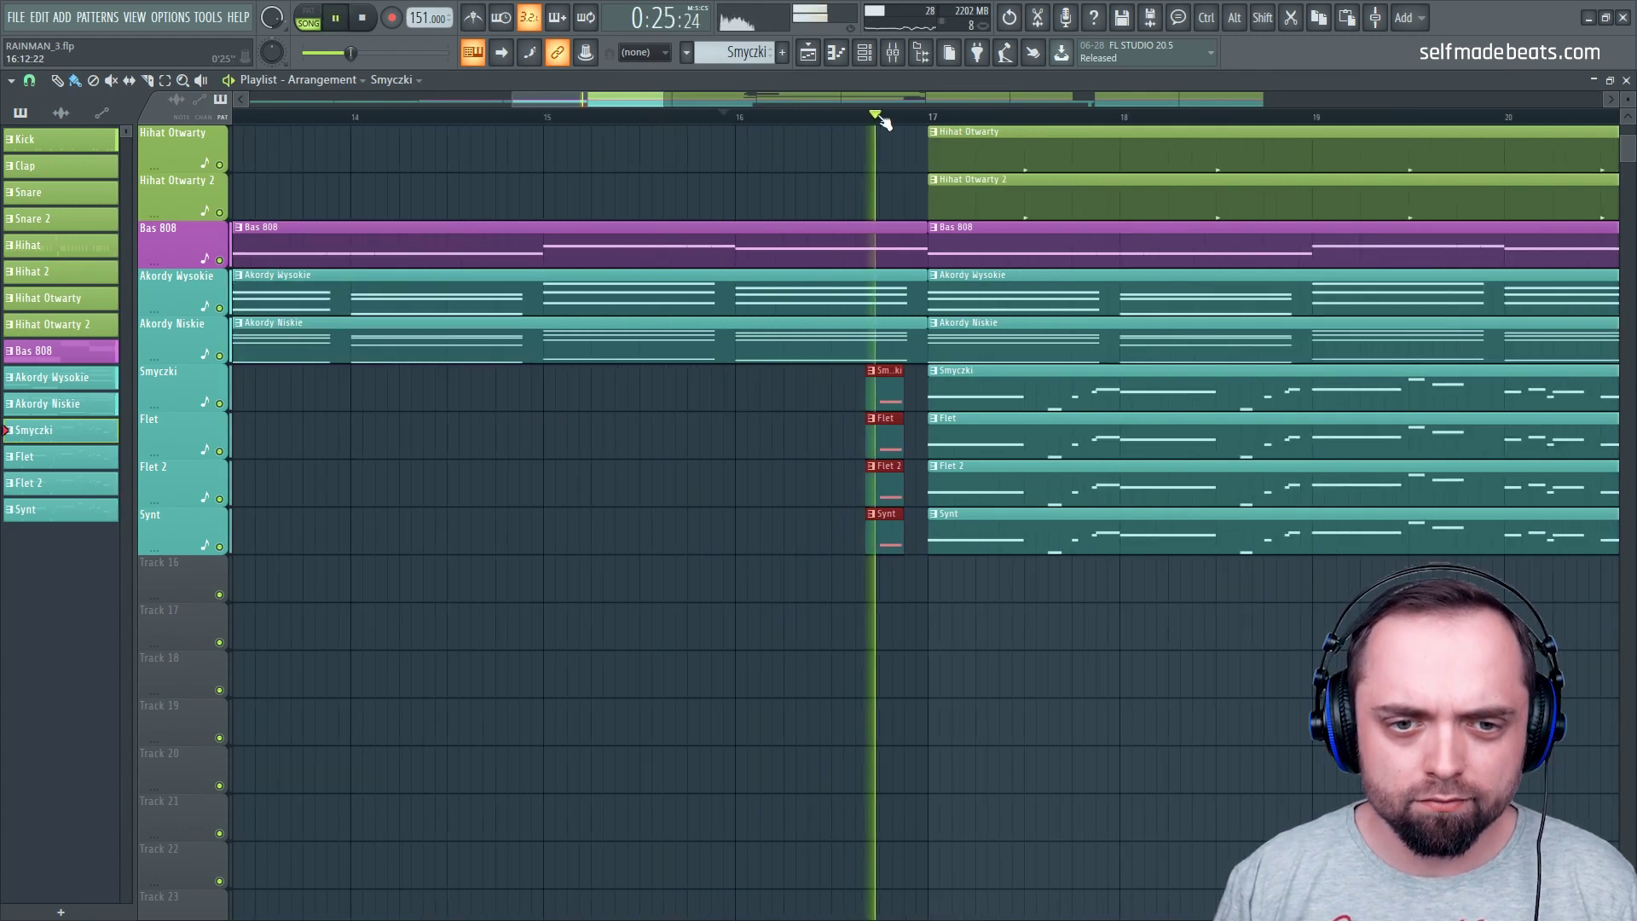
scroll(884, 121, "down", 4)
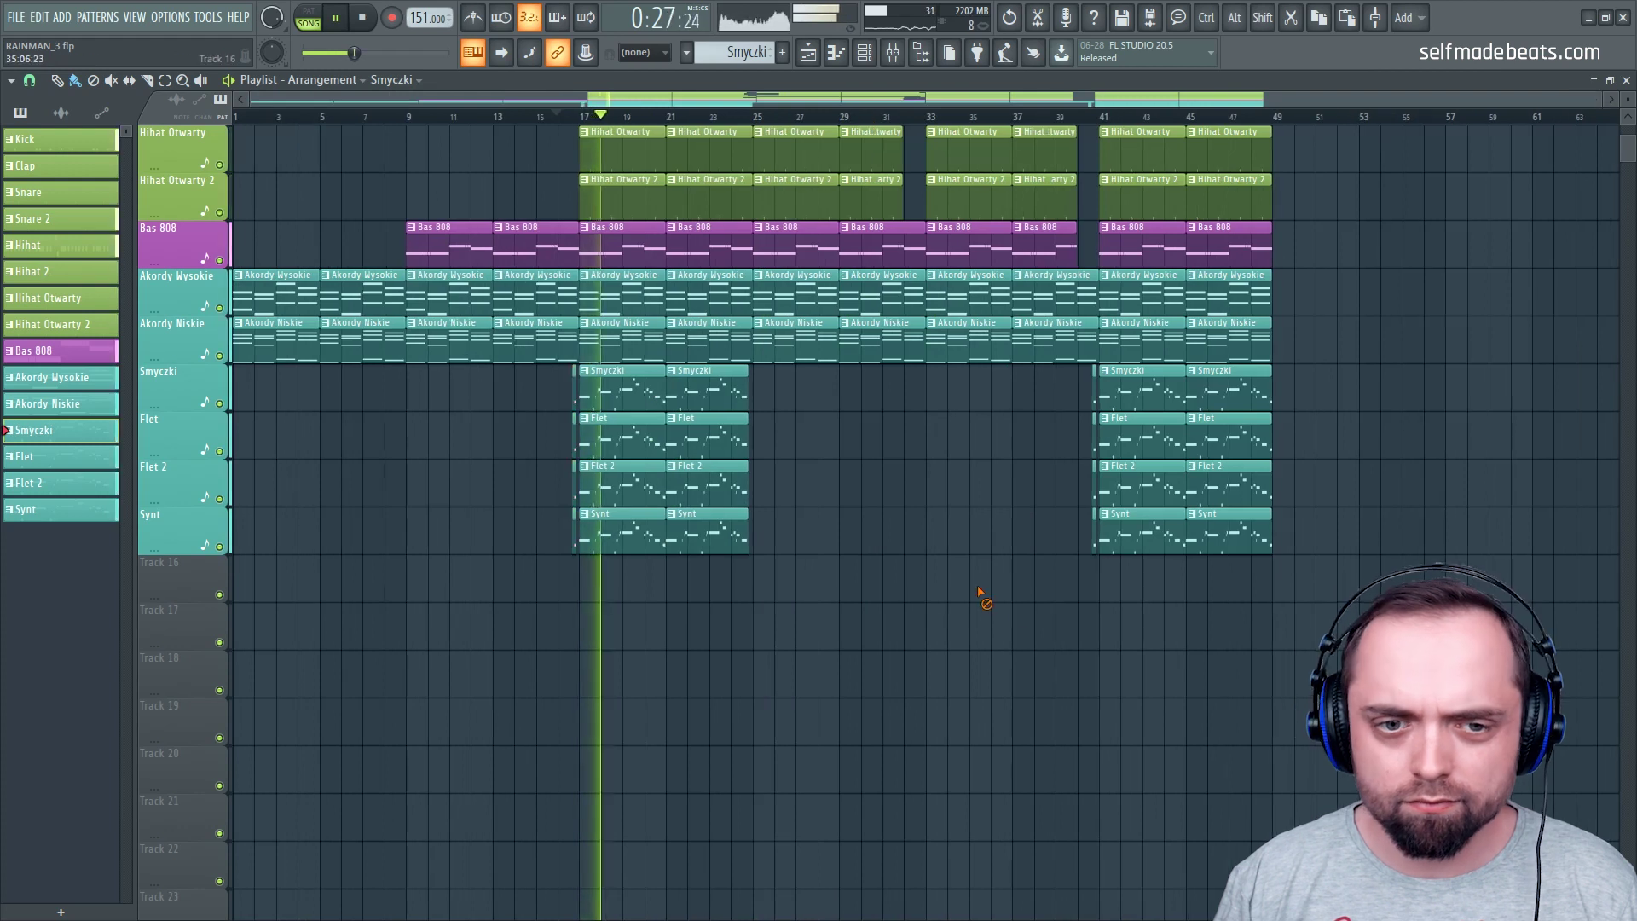
Play the section leading to bar 41, extend the Kick clip of bars 37–40 to about the middle of bar 40, and replay it
scroll(979, 589, "up", 3)
left_click(976, 118)
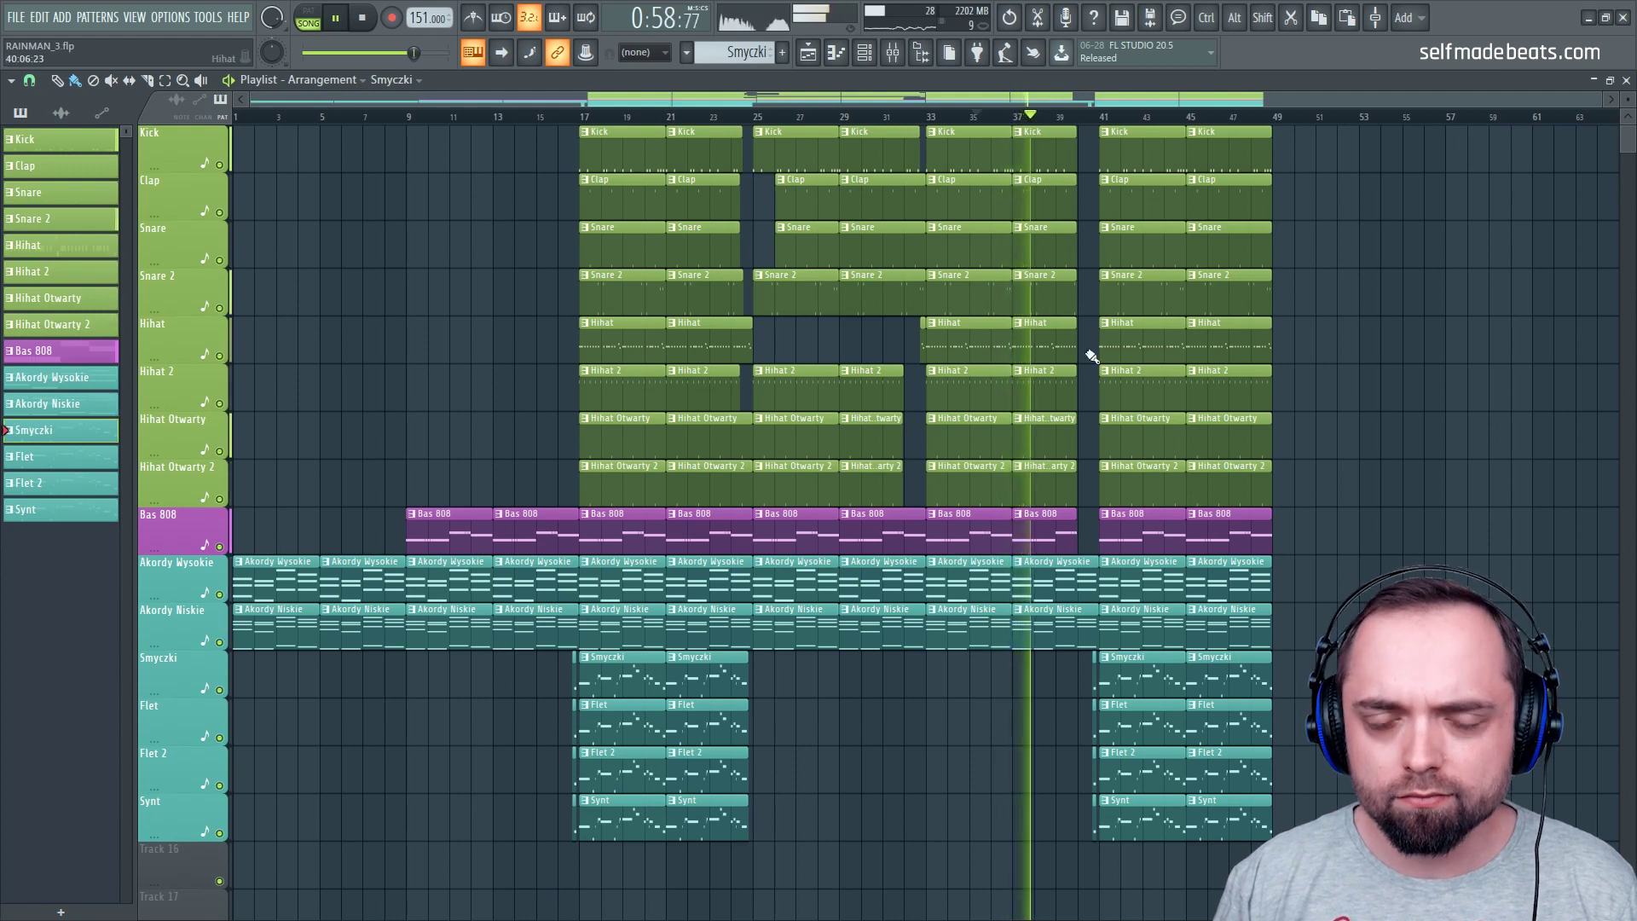
scroll(1088, 130, "up", 6)
left_click_drag(1055, 151, 1068, 151)
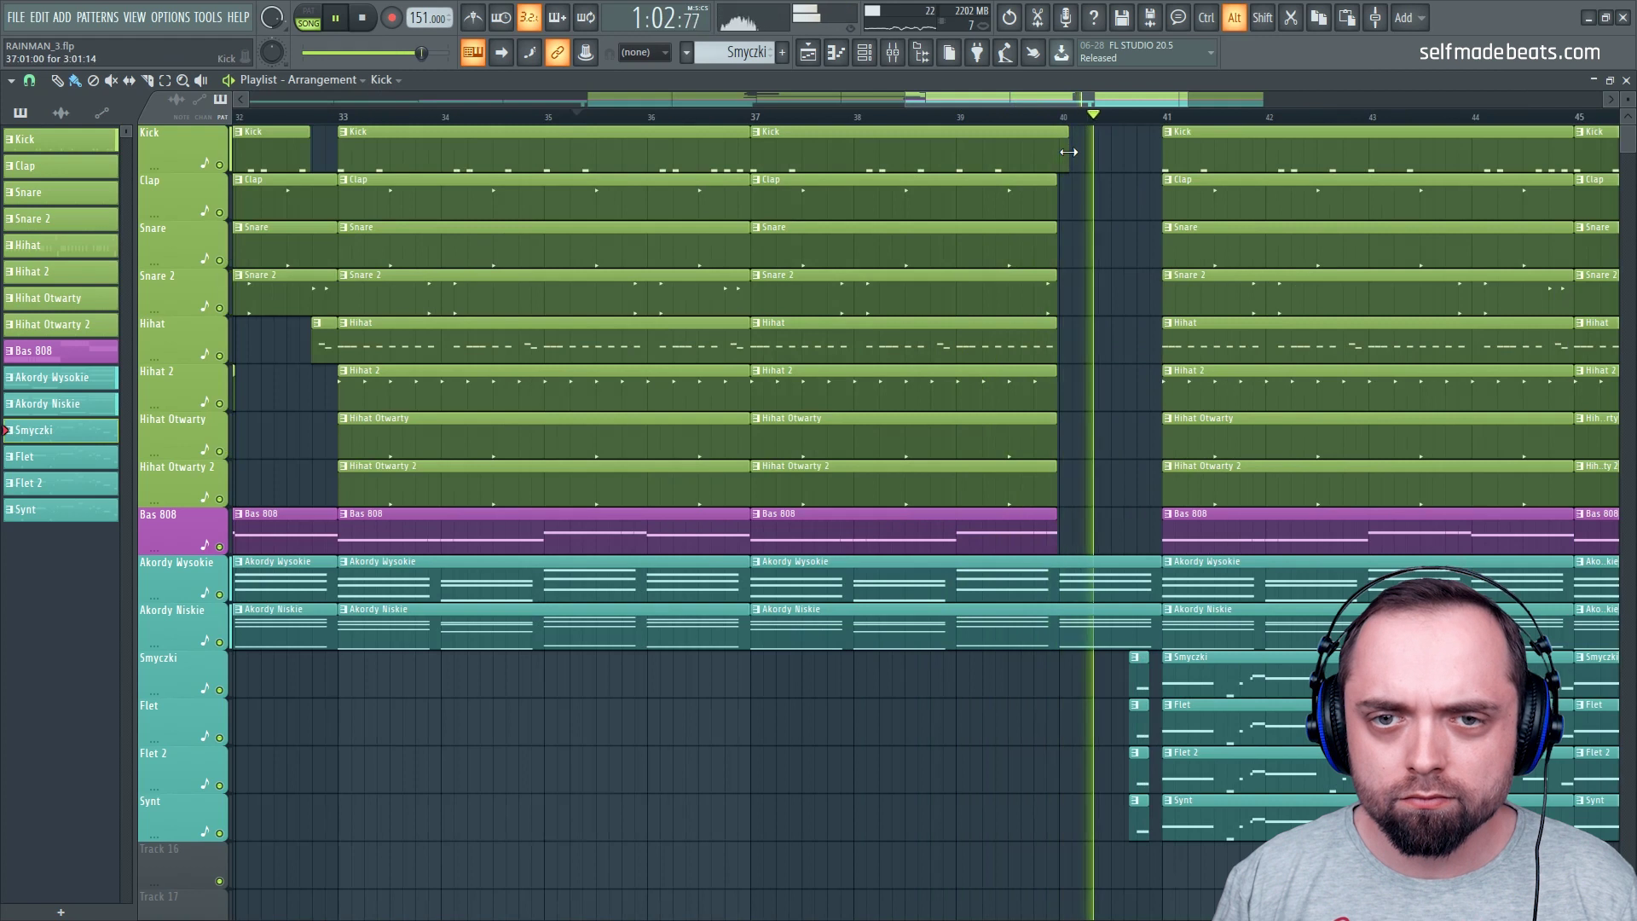
left_click(1047, 116)
left_click_drag(1067, 143, 1110, 146)
key("space")
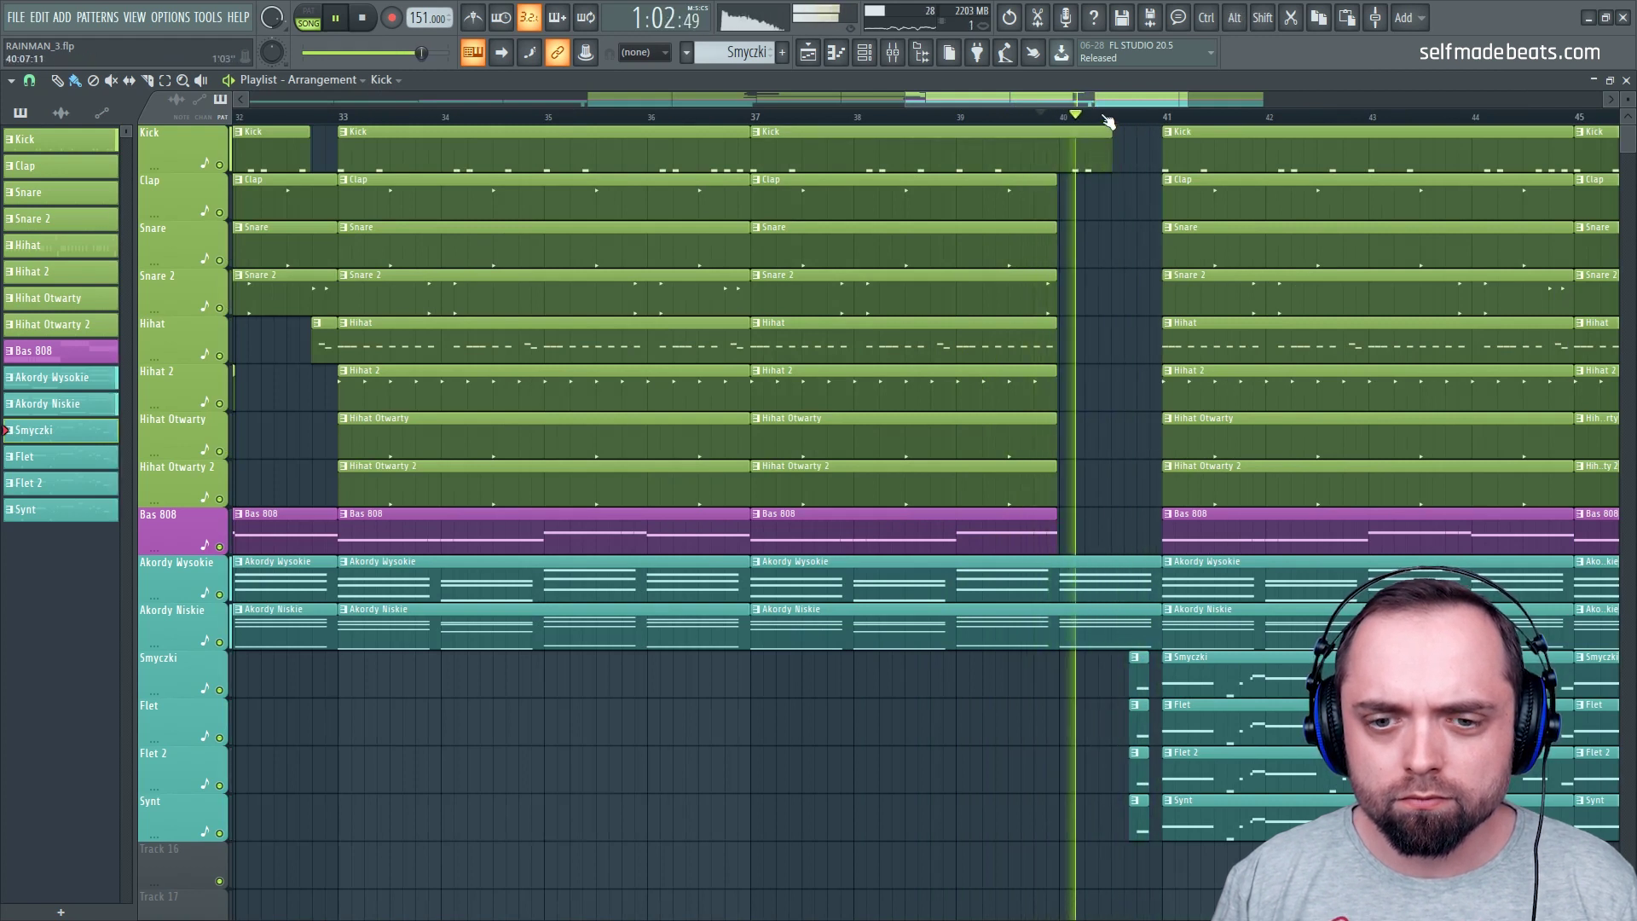
Extend the Kick to just before bar 41, cut a gap over about the first half of bar 40, and play the transition
scroll(1104, 124, "down", 4)
scroll(1107, 122, "up", 4)
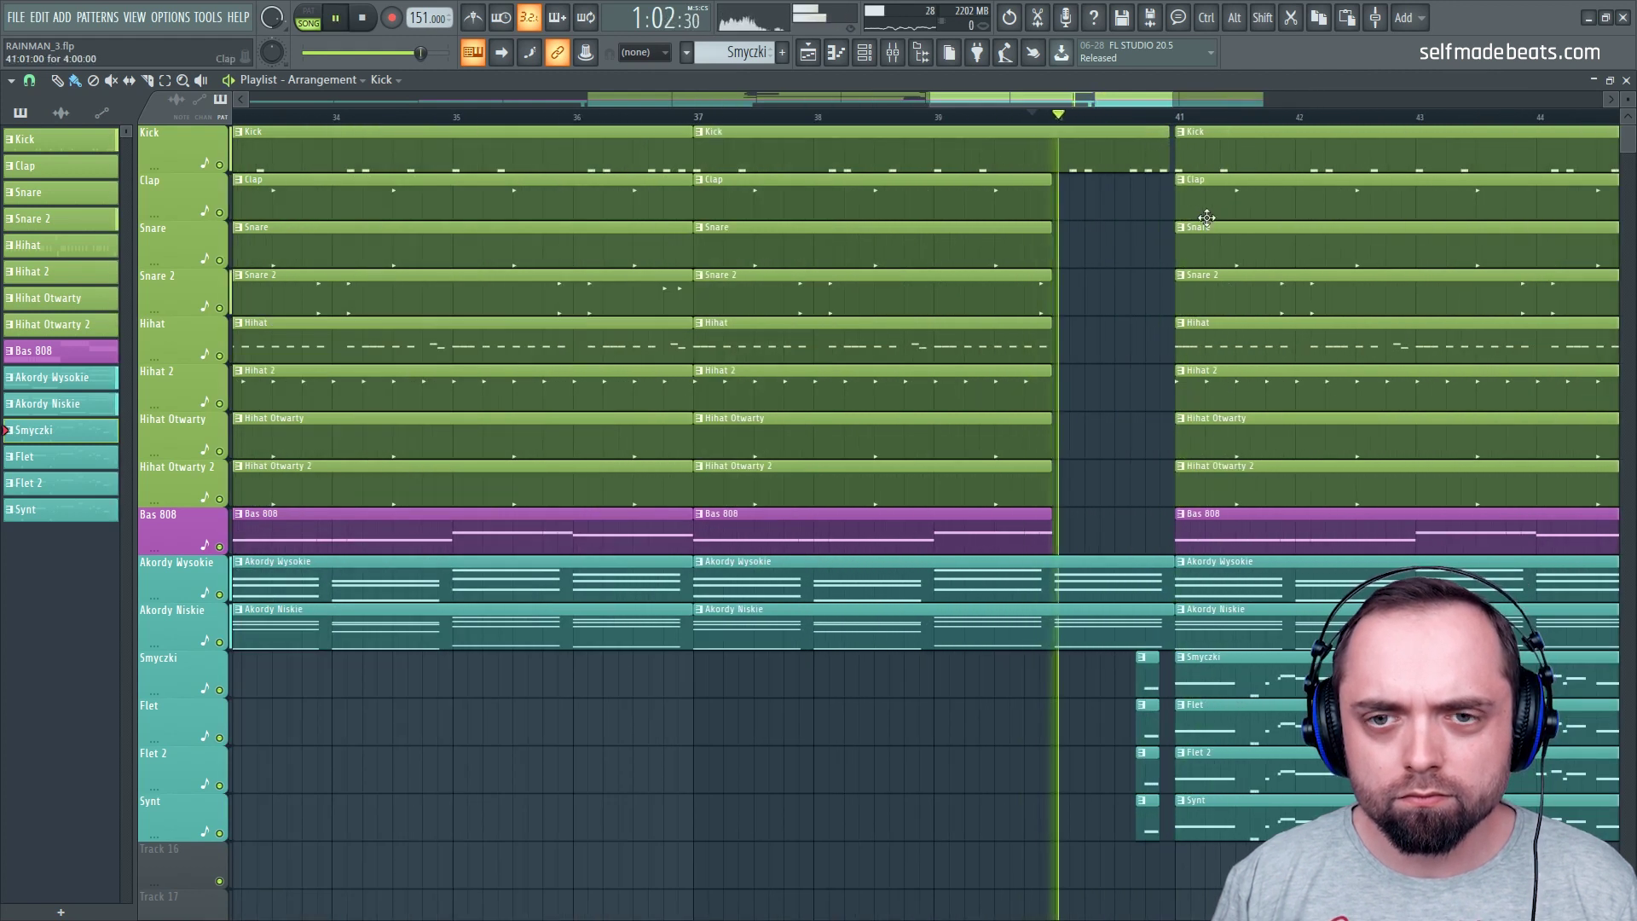
key("space")
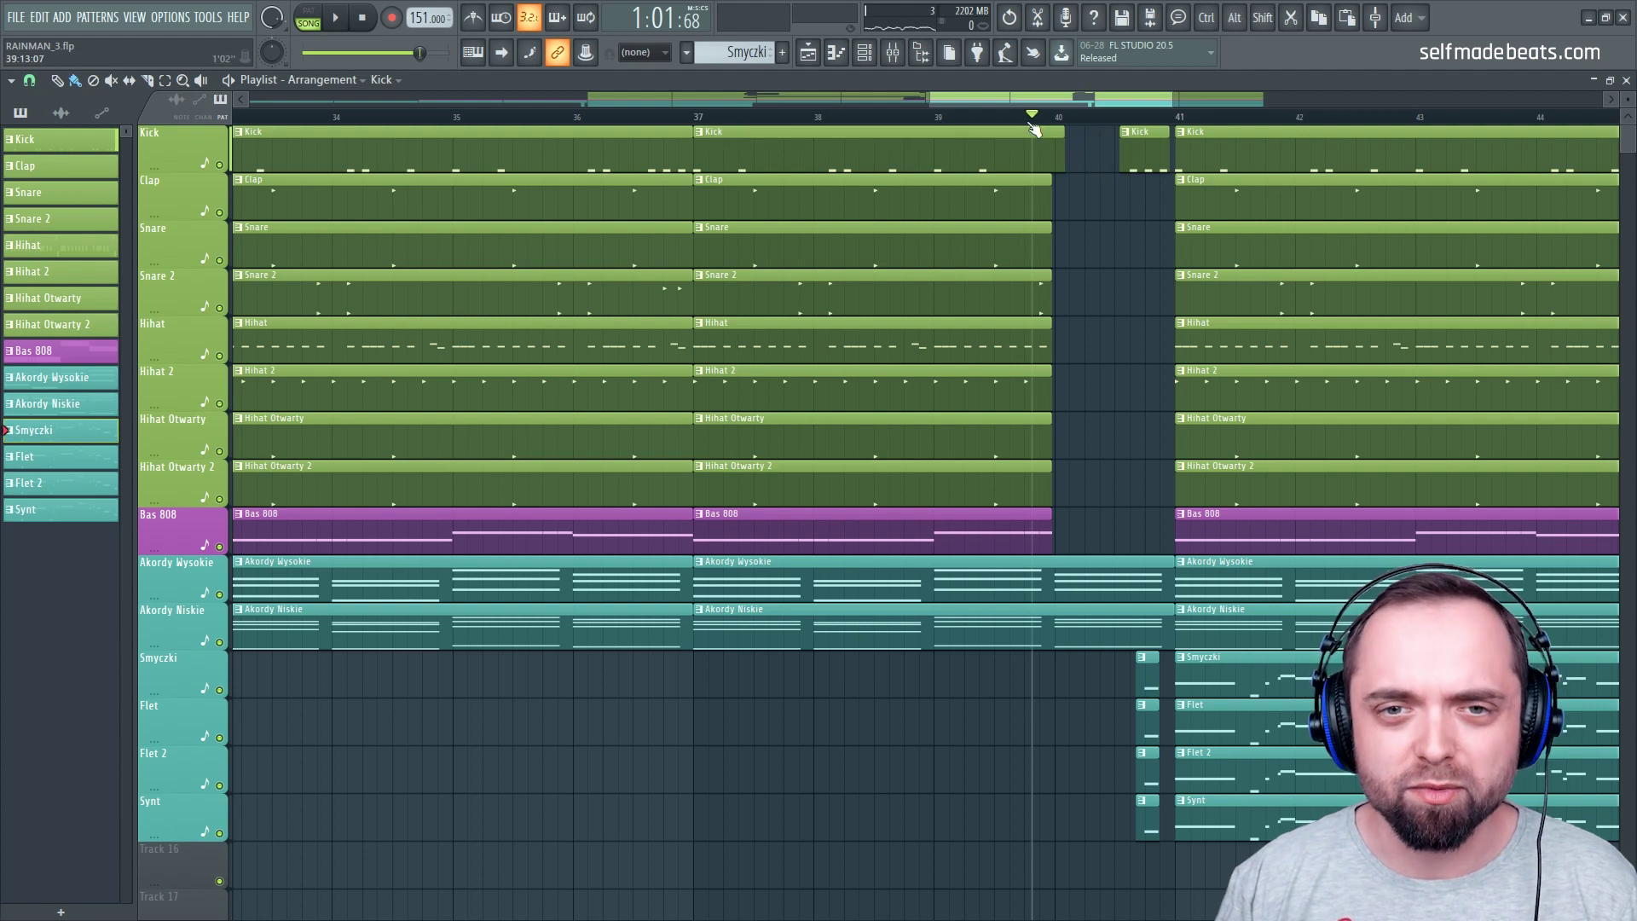
scroll(959, 122, "down", 4)
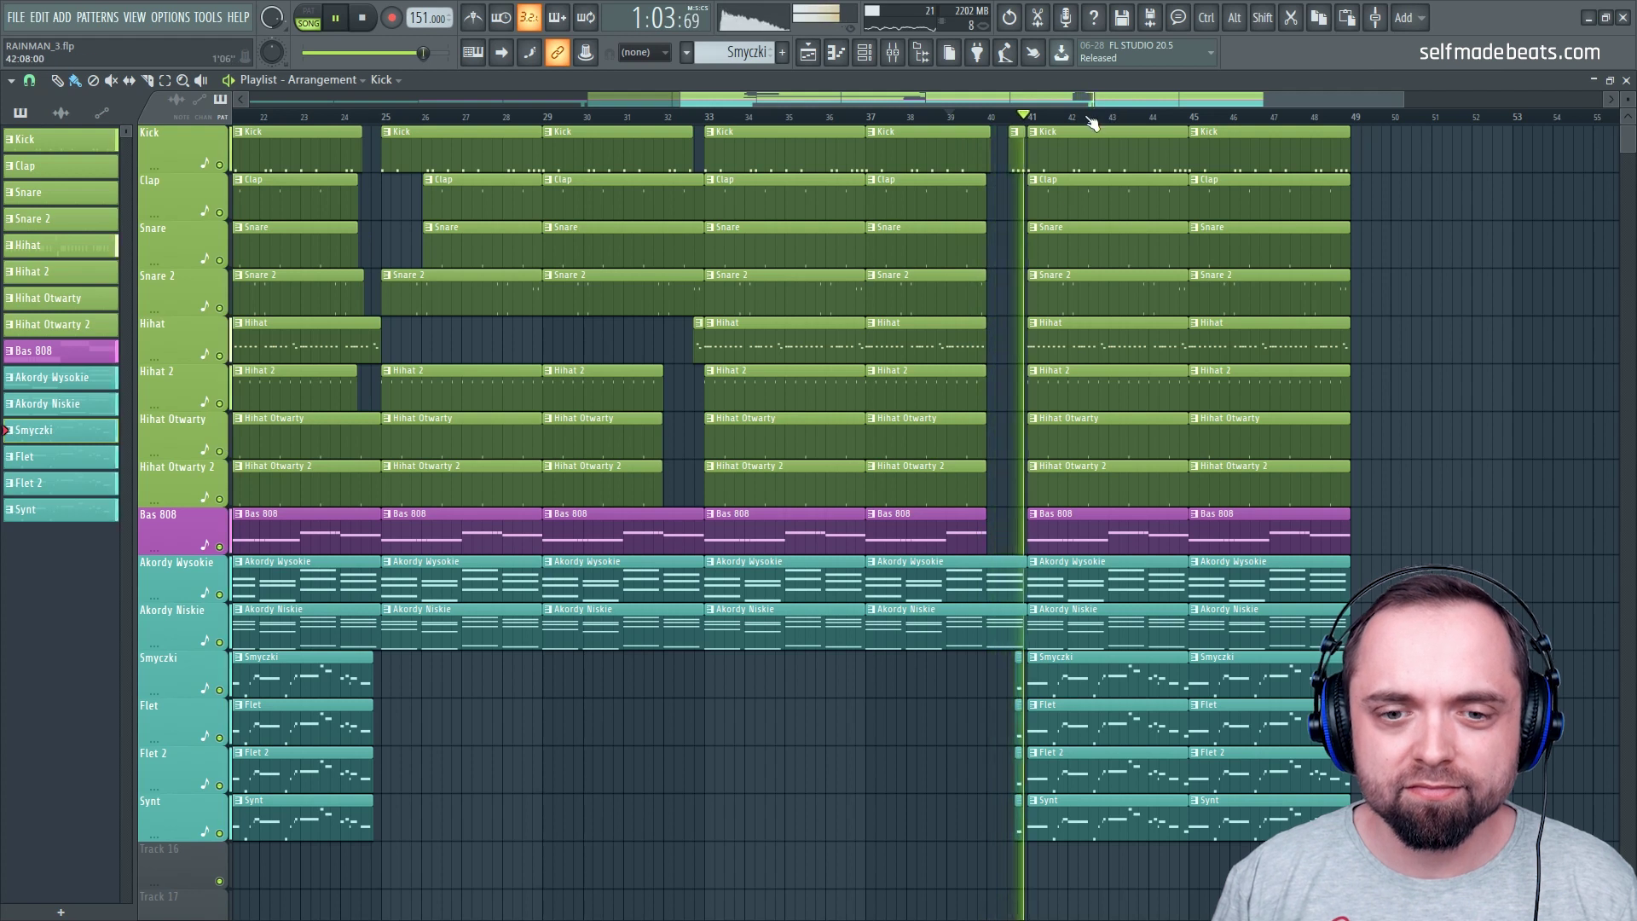
scroll(963, 484, "down", 3)
scroll(980, 461, "up", 3)
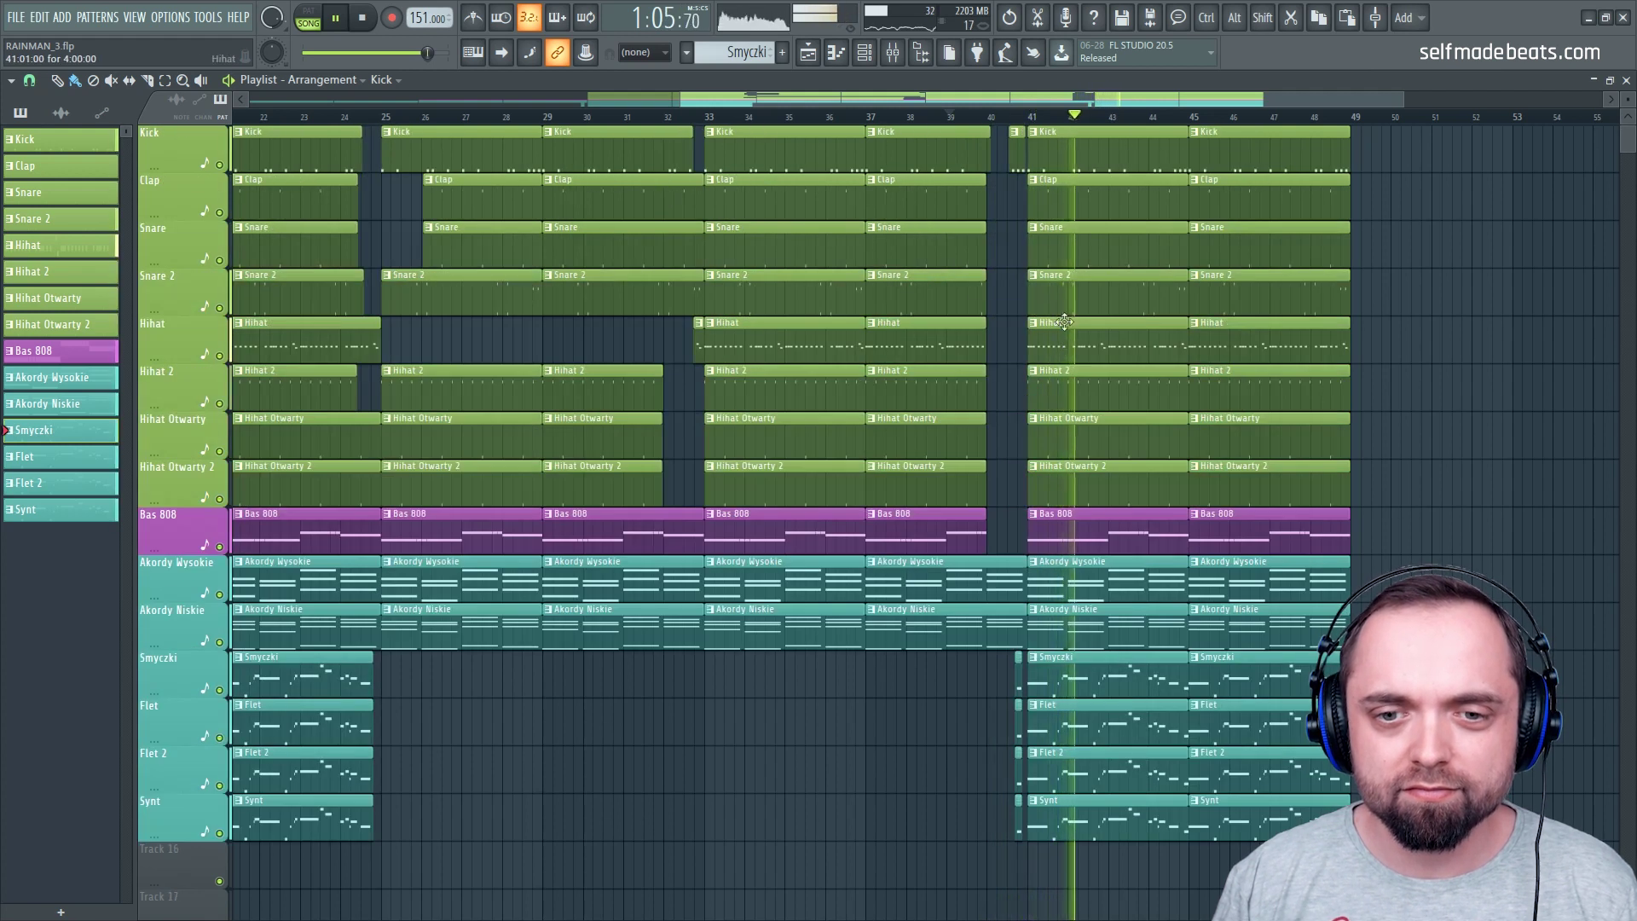
scroll(1057, 124, "down", 5)
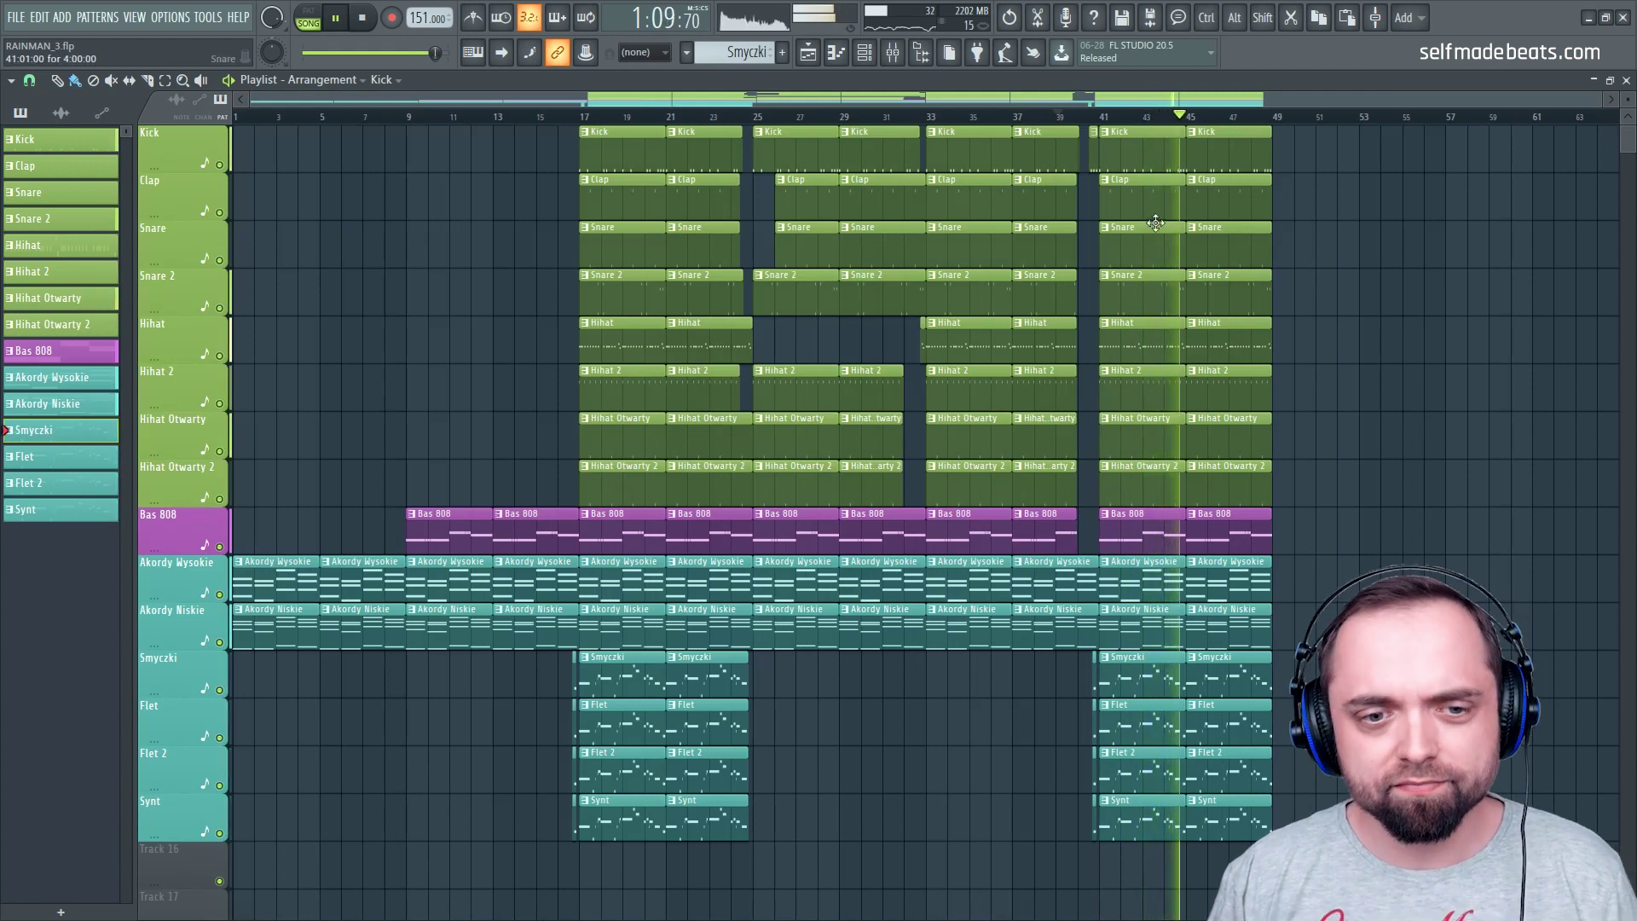
scroll(980, 196, "down", 3)
scroll(913, 161, "up", 3)
key("space")
Insert an empty track between the Akordy Niskie and Smyczki tracks, keeping the lead clips on their own tracks
scroll(895, 241, "down", 3)
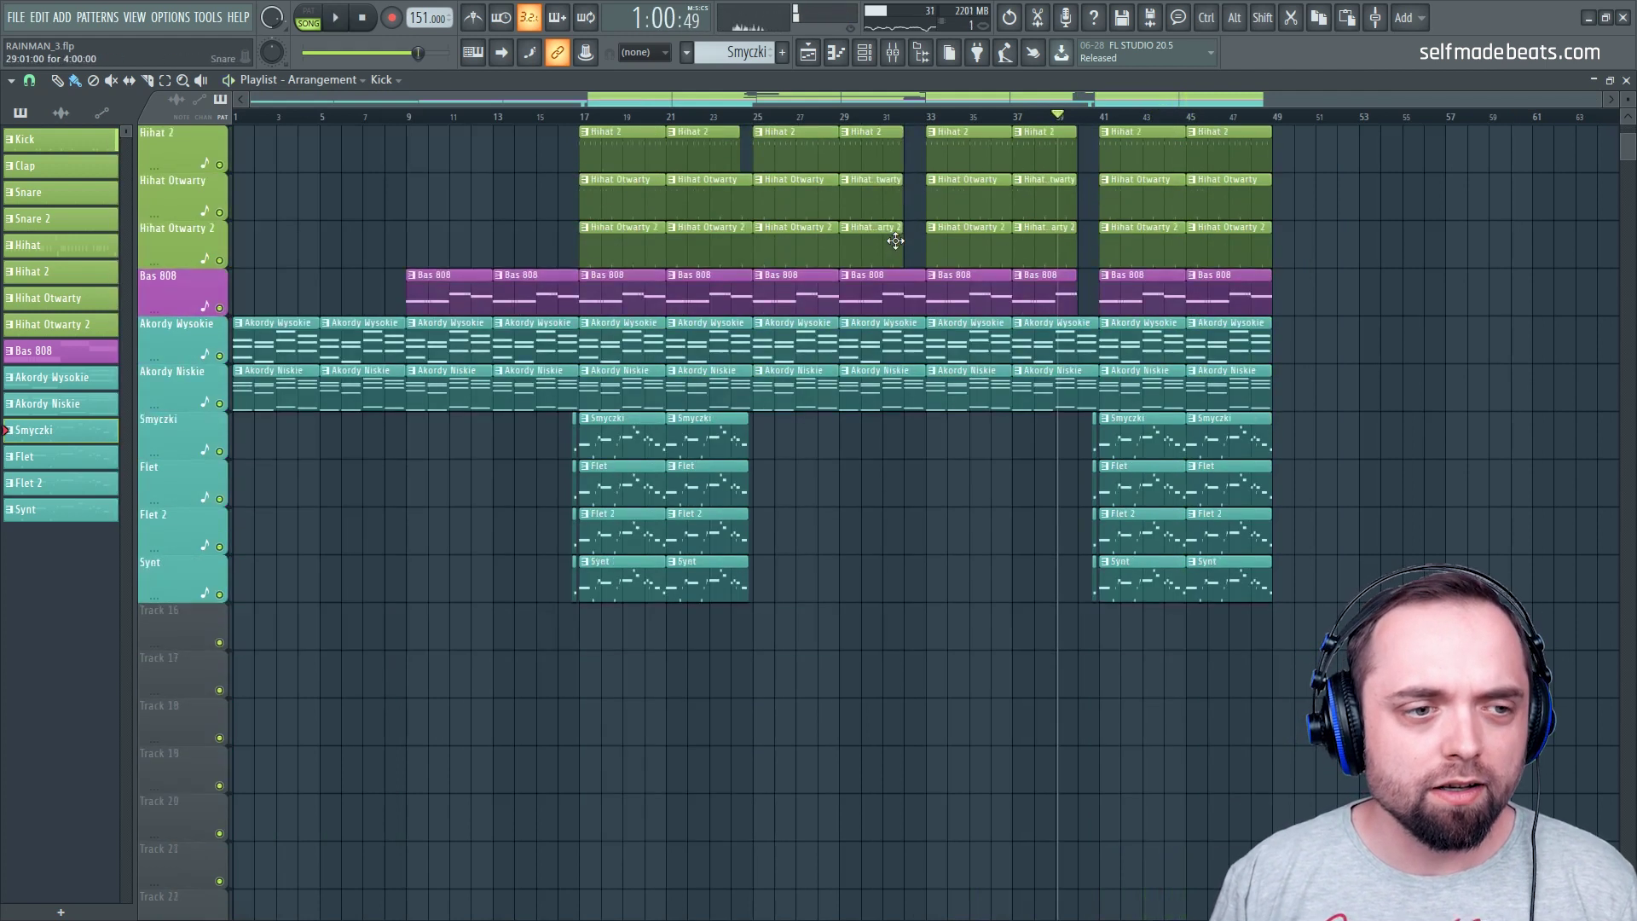
scroll(895, 241, "down", 1)
left_click_drag(1348, 363, 355, 648)
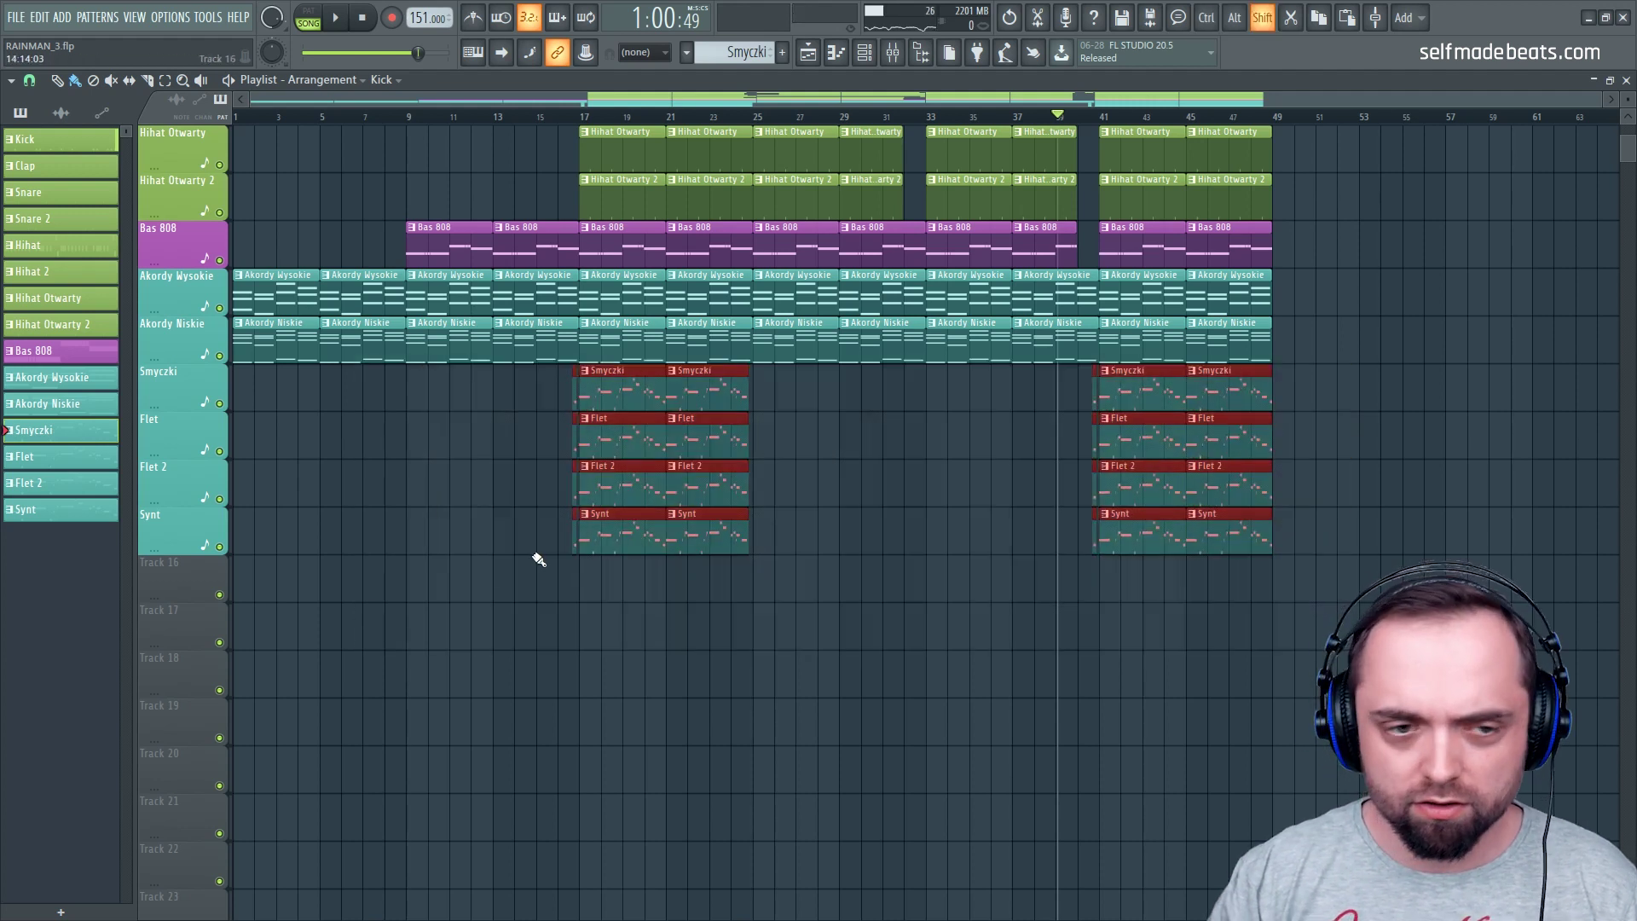
right_click(198, 366)
left_click(297, 678)
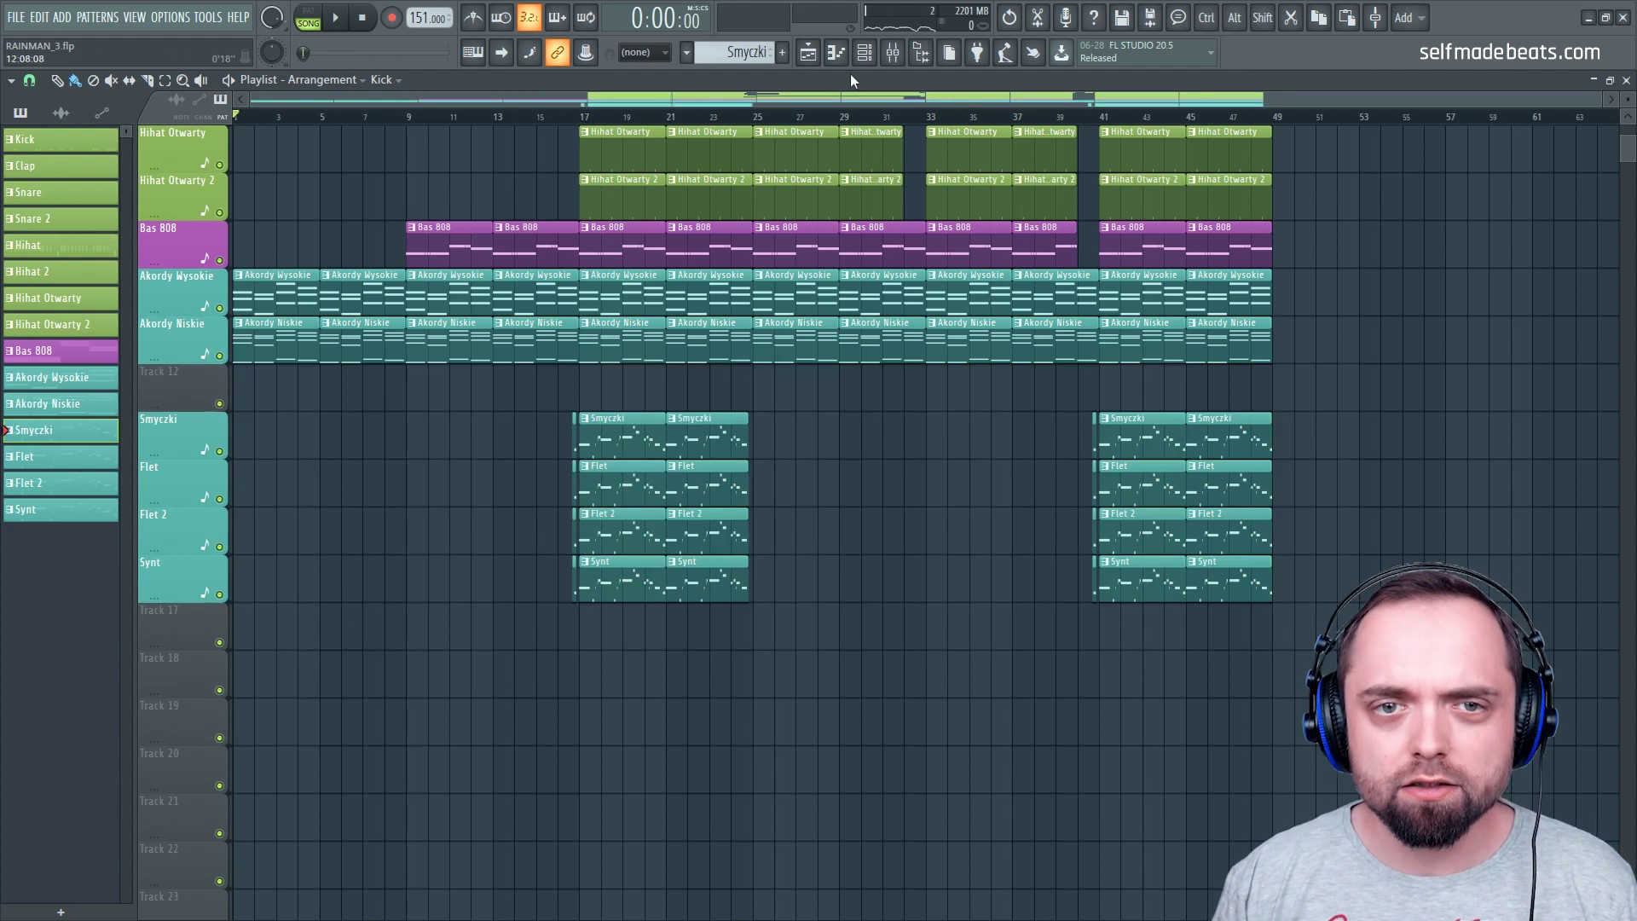
Load Fruity parametric EQ 2 into effect slot 2 of the AKORDY mixer track
left_click(907, 52)
left_click(497, 327)
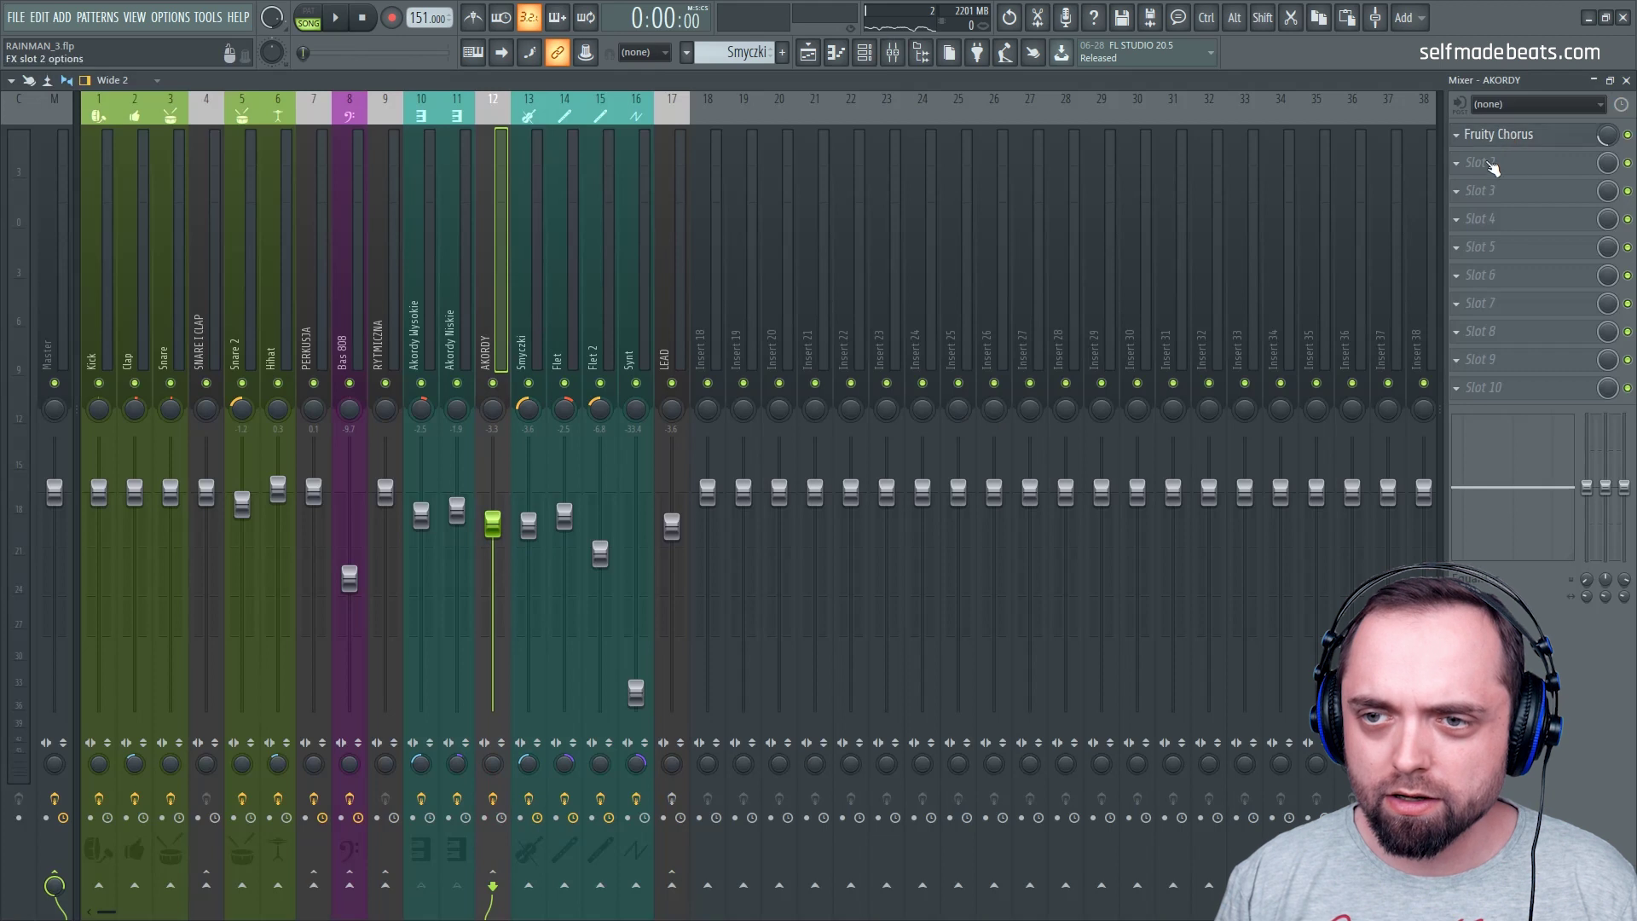
left_click(1490, 163)
left_click(1253, 587)
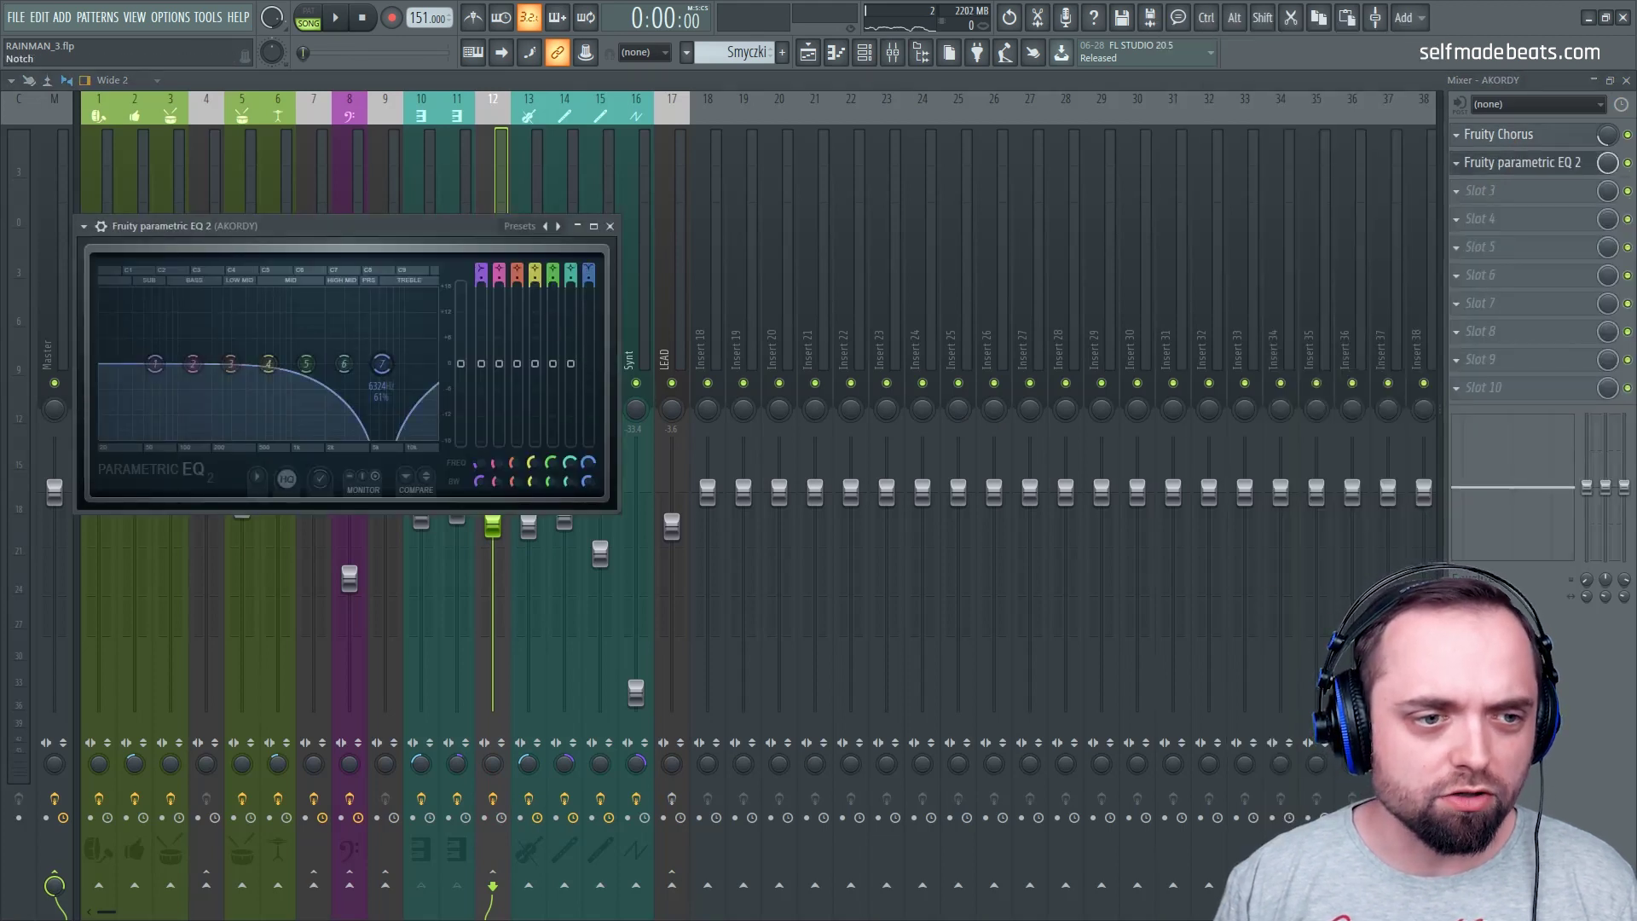
Set EQ band 7 to a low-pass at the highest frequency, create an automation clip for its frequency, and return to the playlist
left_click_drag(589, 270, 588, 292)
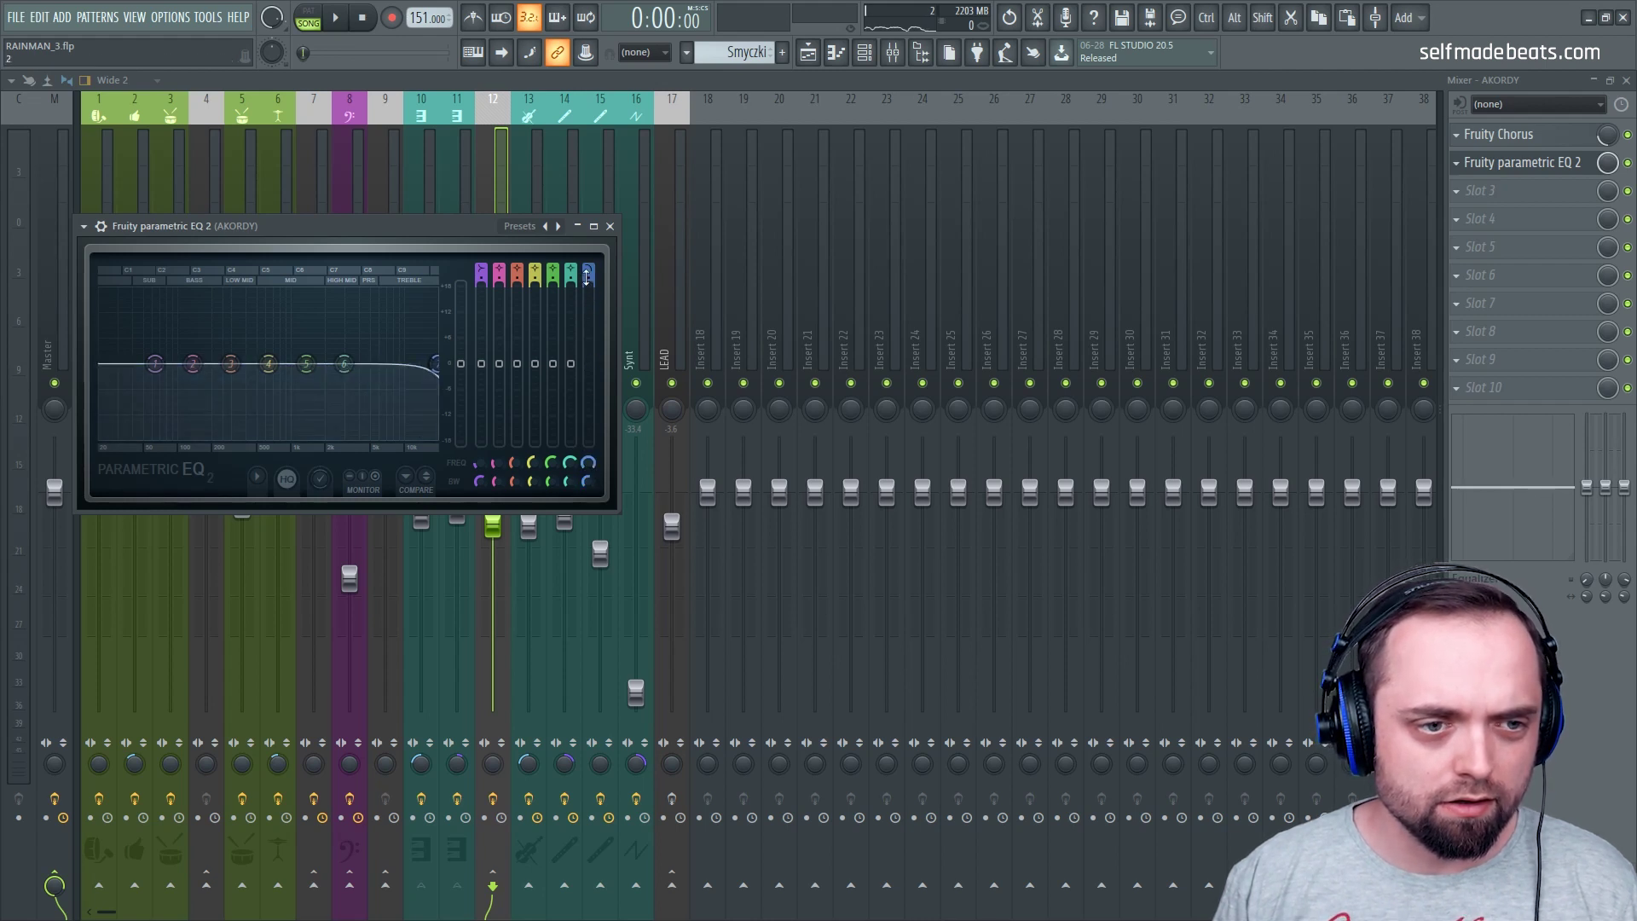
right_click(587, 461)
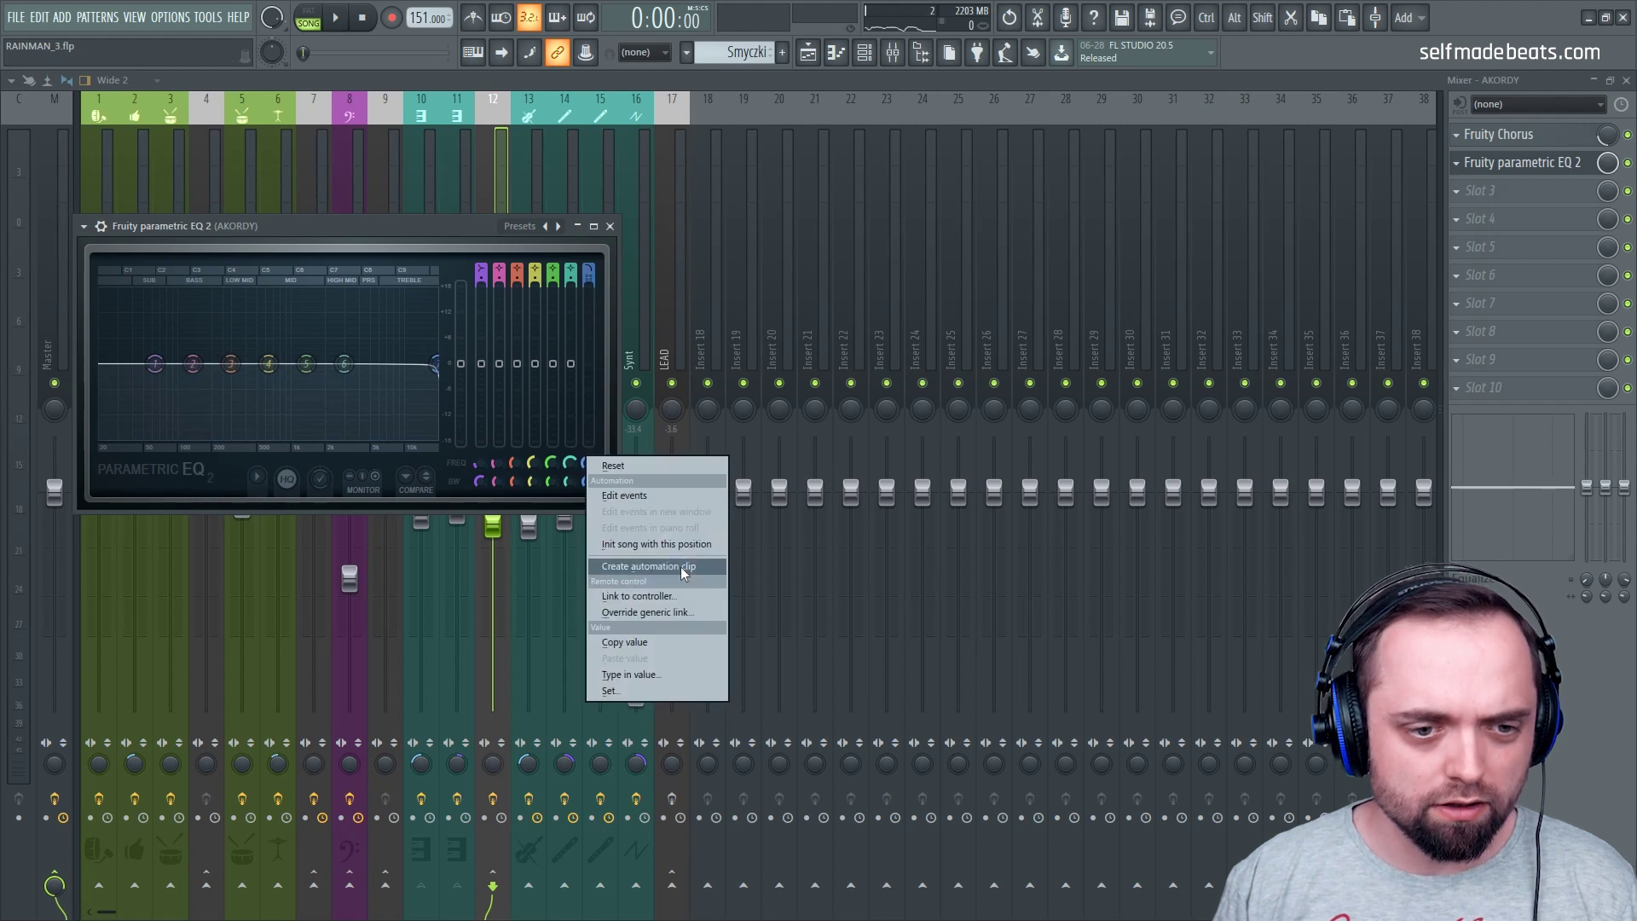
left_click(682, 567)
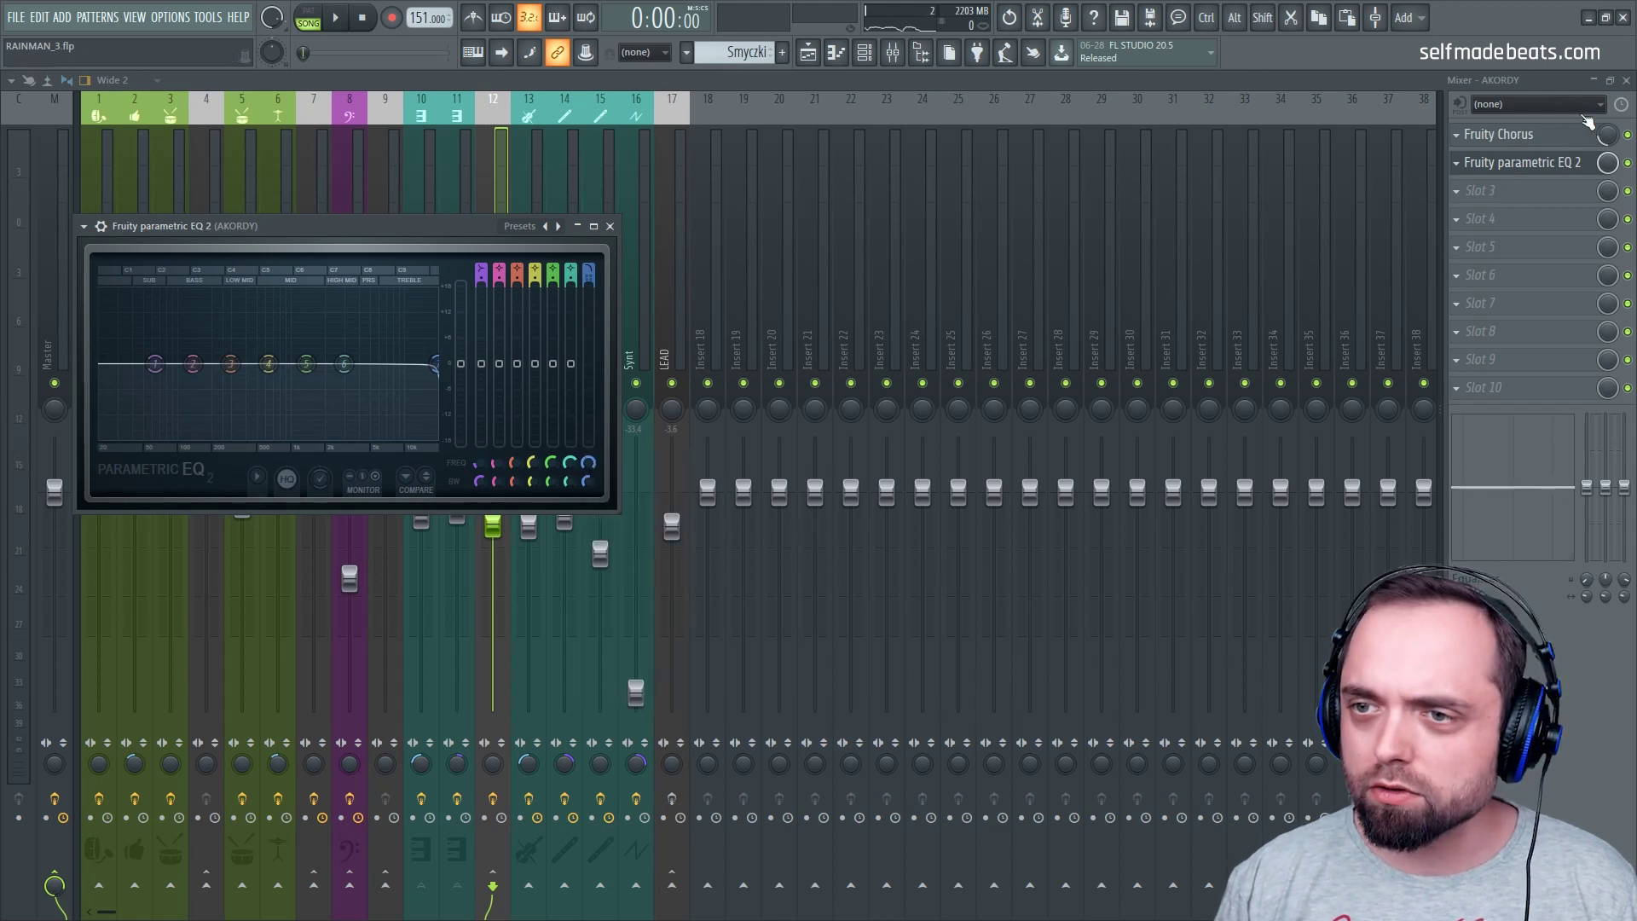
left_click(1626, 80)
left_click(609, 226)
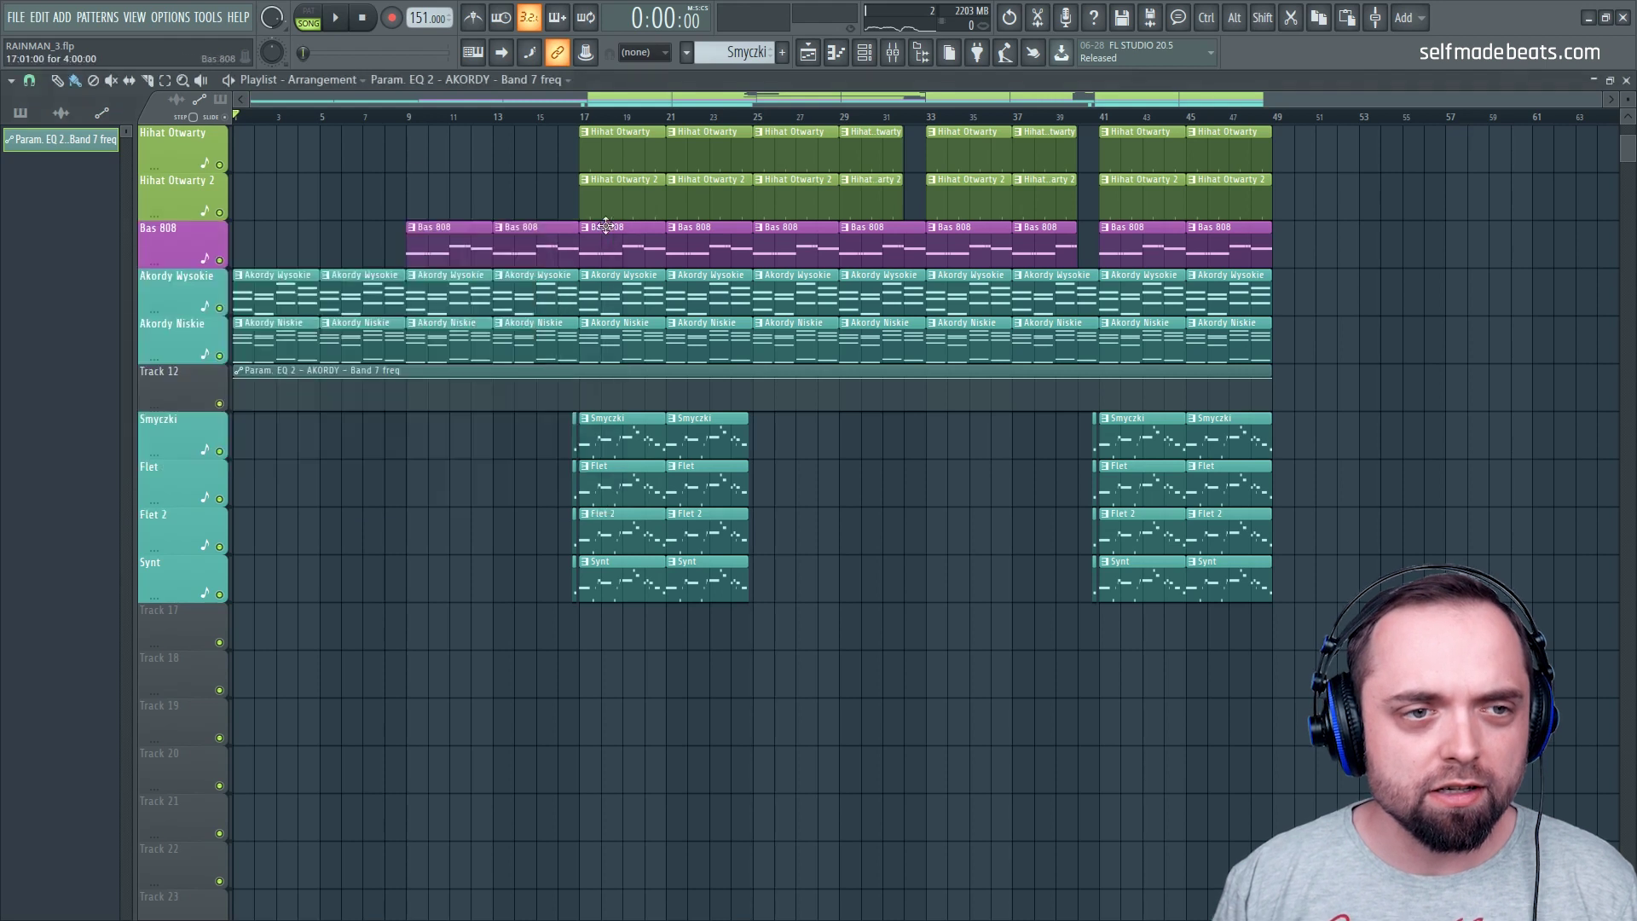
Group Track 12, which holds the EQ automation clip, with the Akordy Niskie track above it
scroll(308, 117, "up", 3)
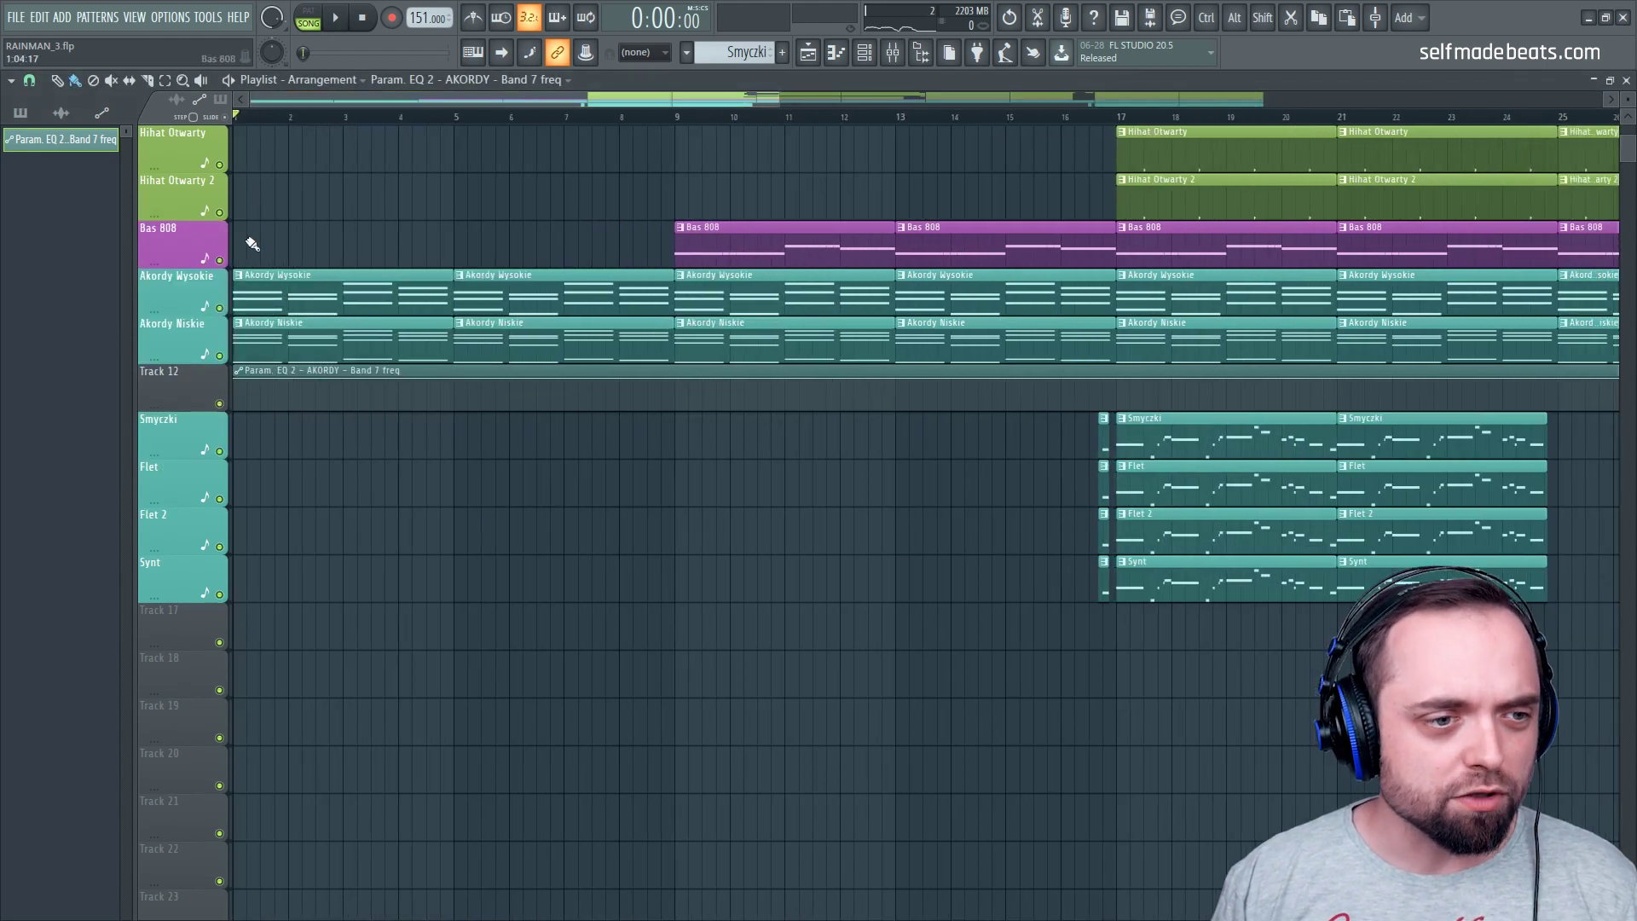
left_click_drag(177, 411, 178, 461)
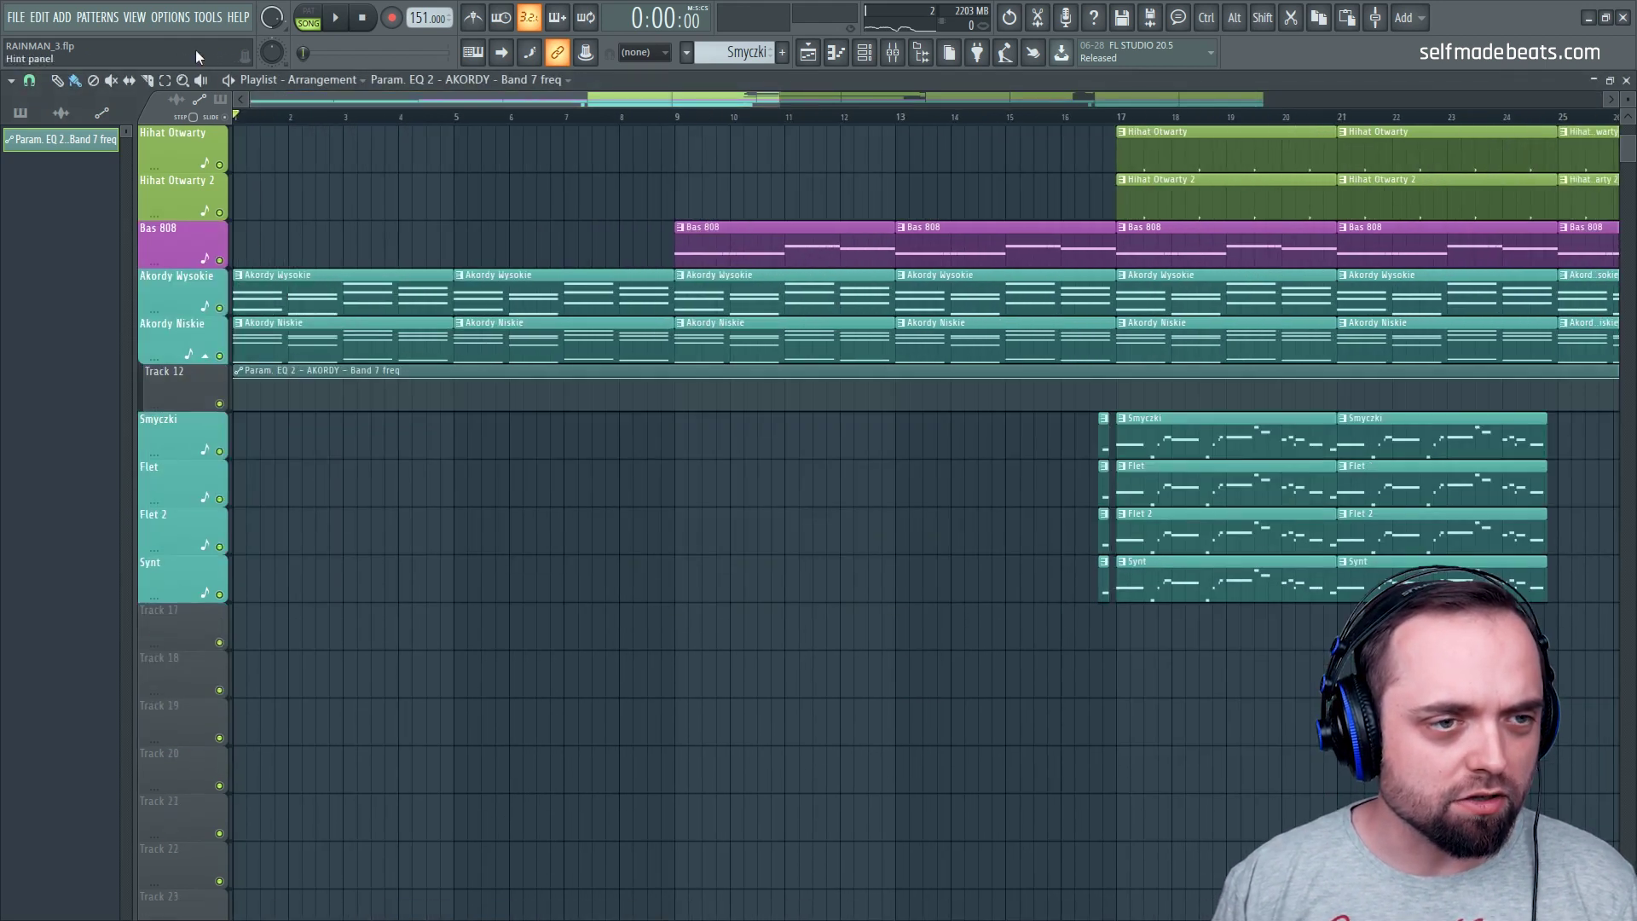
Enlarge Track 12's height and lower the EQ frequency automation's starting point at bar 1 while auditioning the intro
scroll(279, 120, "up", 3)
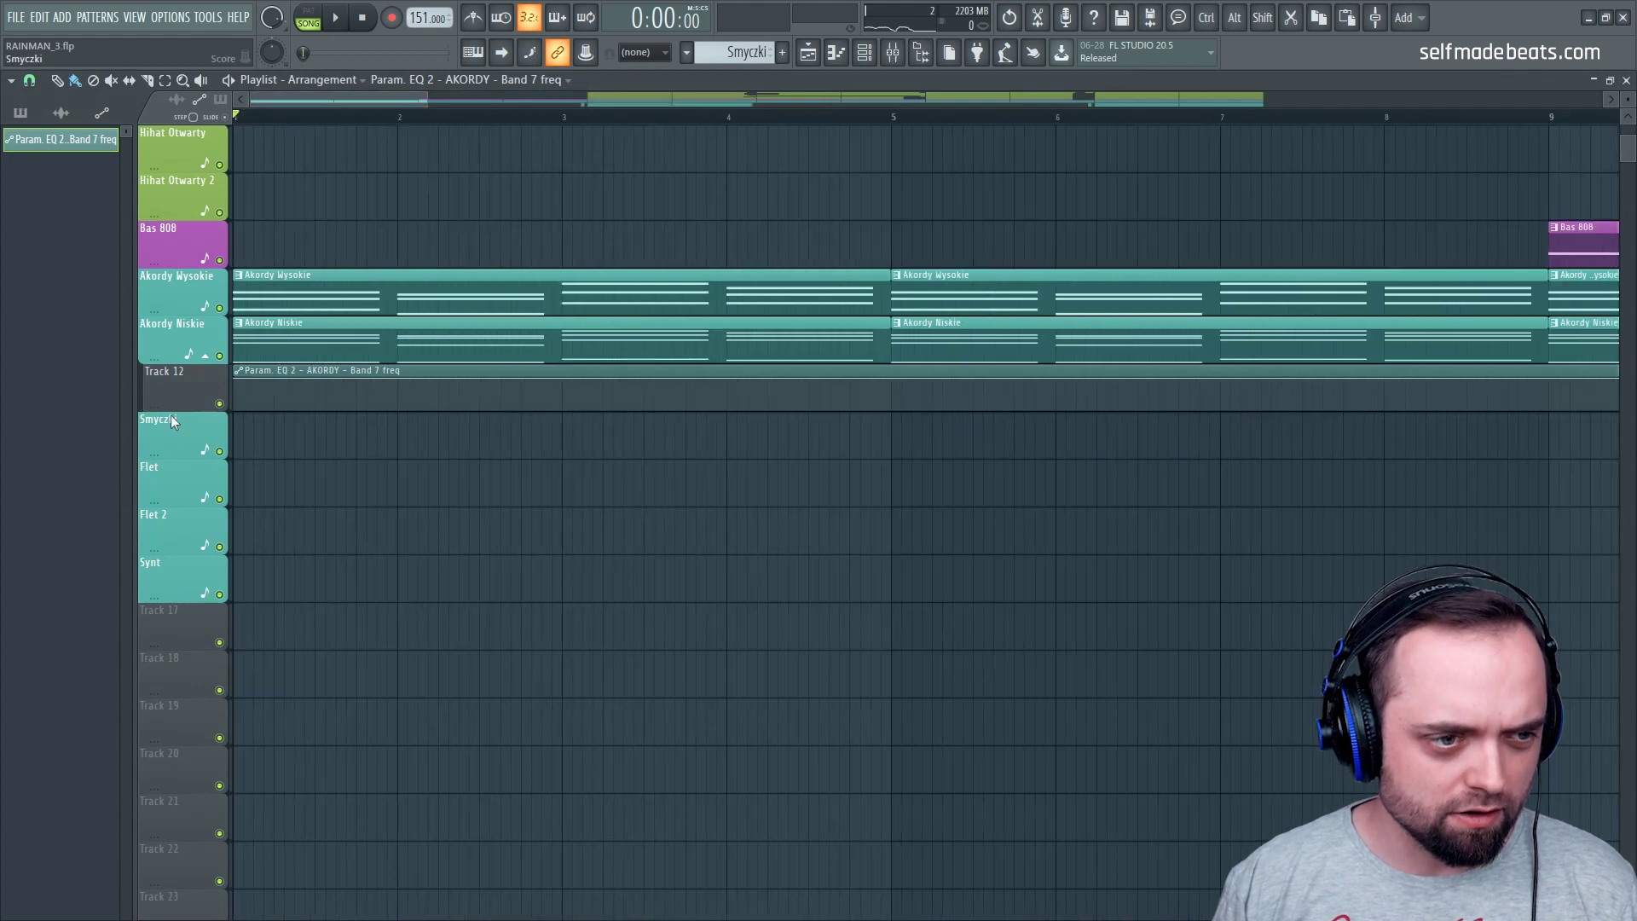
left_click_drag(174, 408, 210, 530)
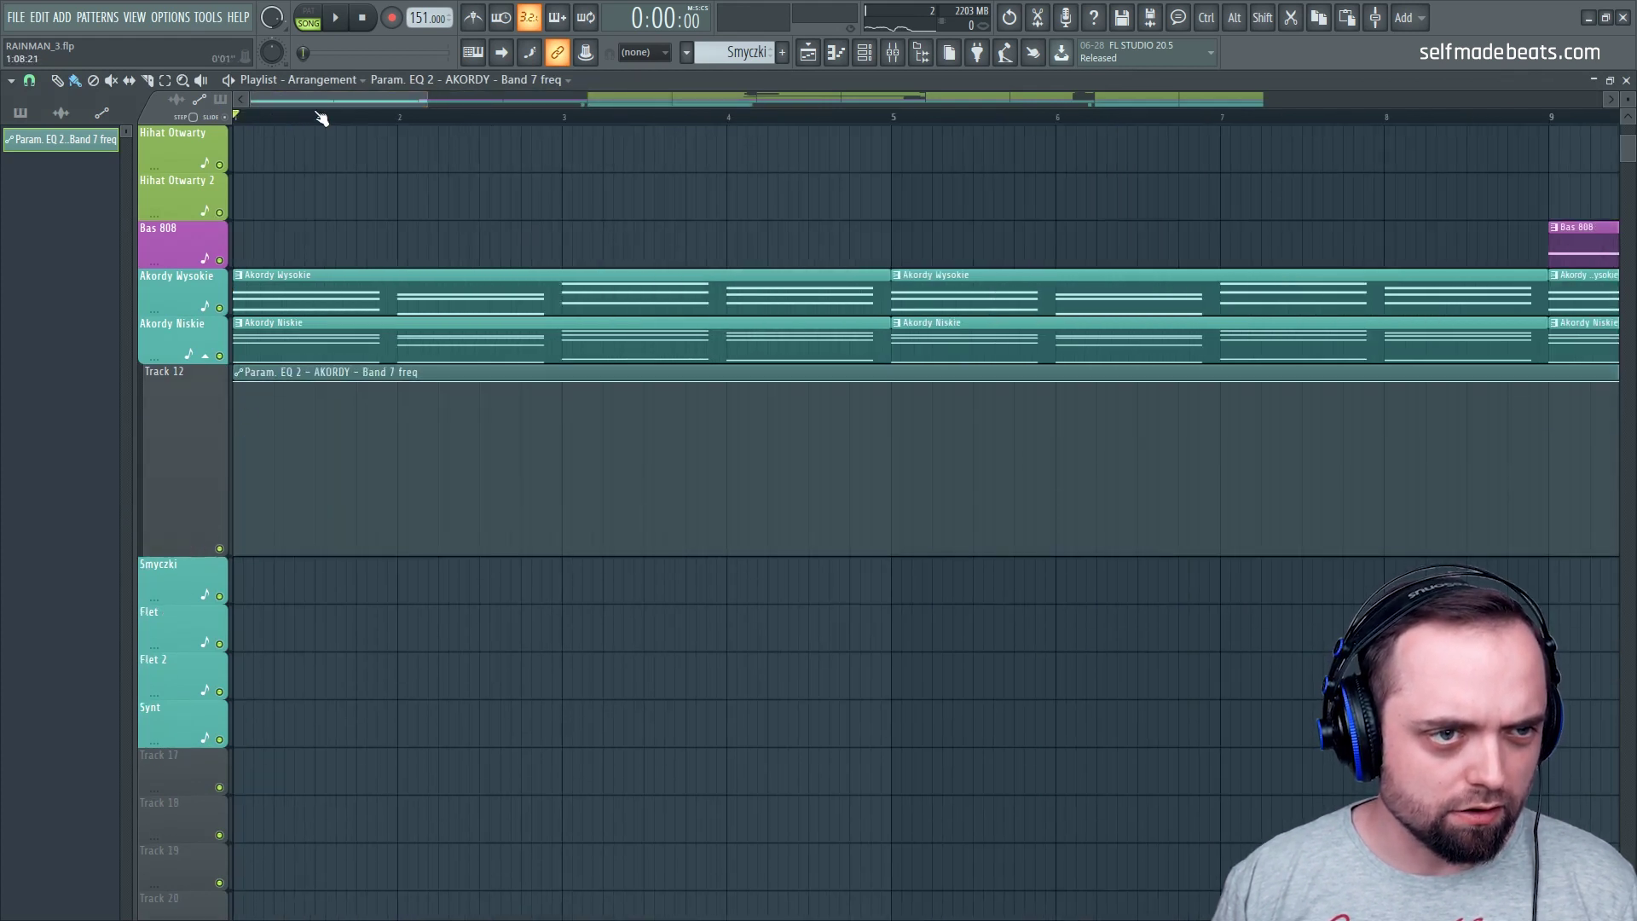
left_click_drag(424, 99, 390, 99)
left_click_drag(237, 398, 205, 456)
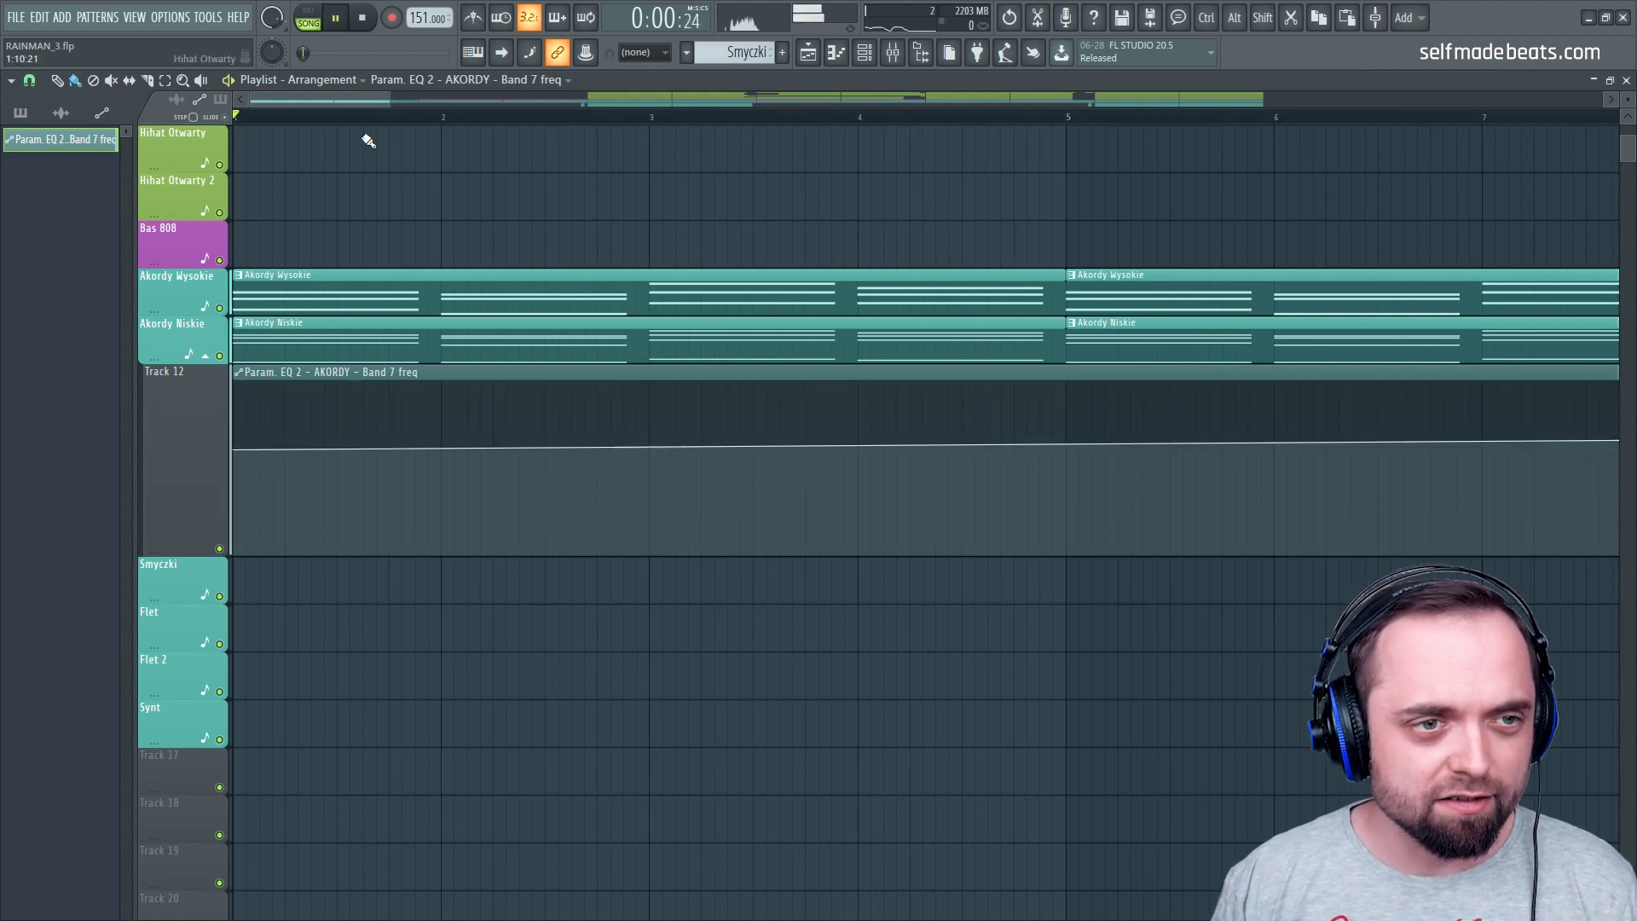
key("space")
left_click_drag(391, 100, 578, 100)
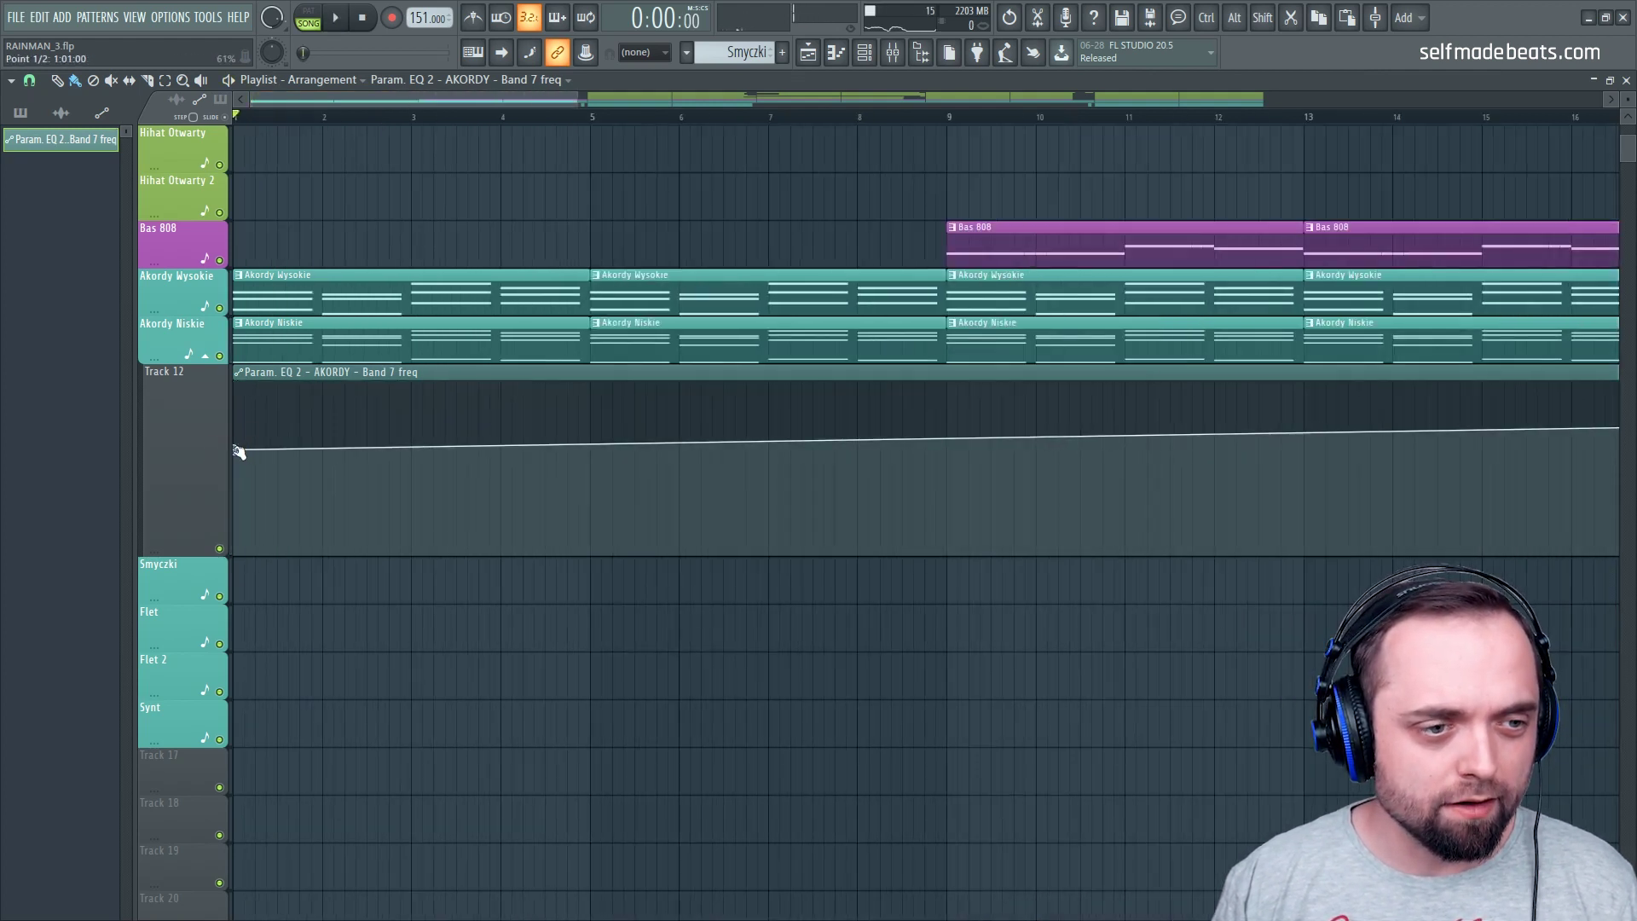
left_click_drag(238, 451, 232, 474)
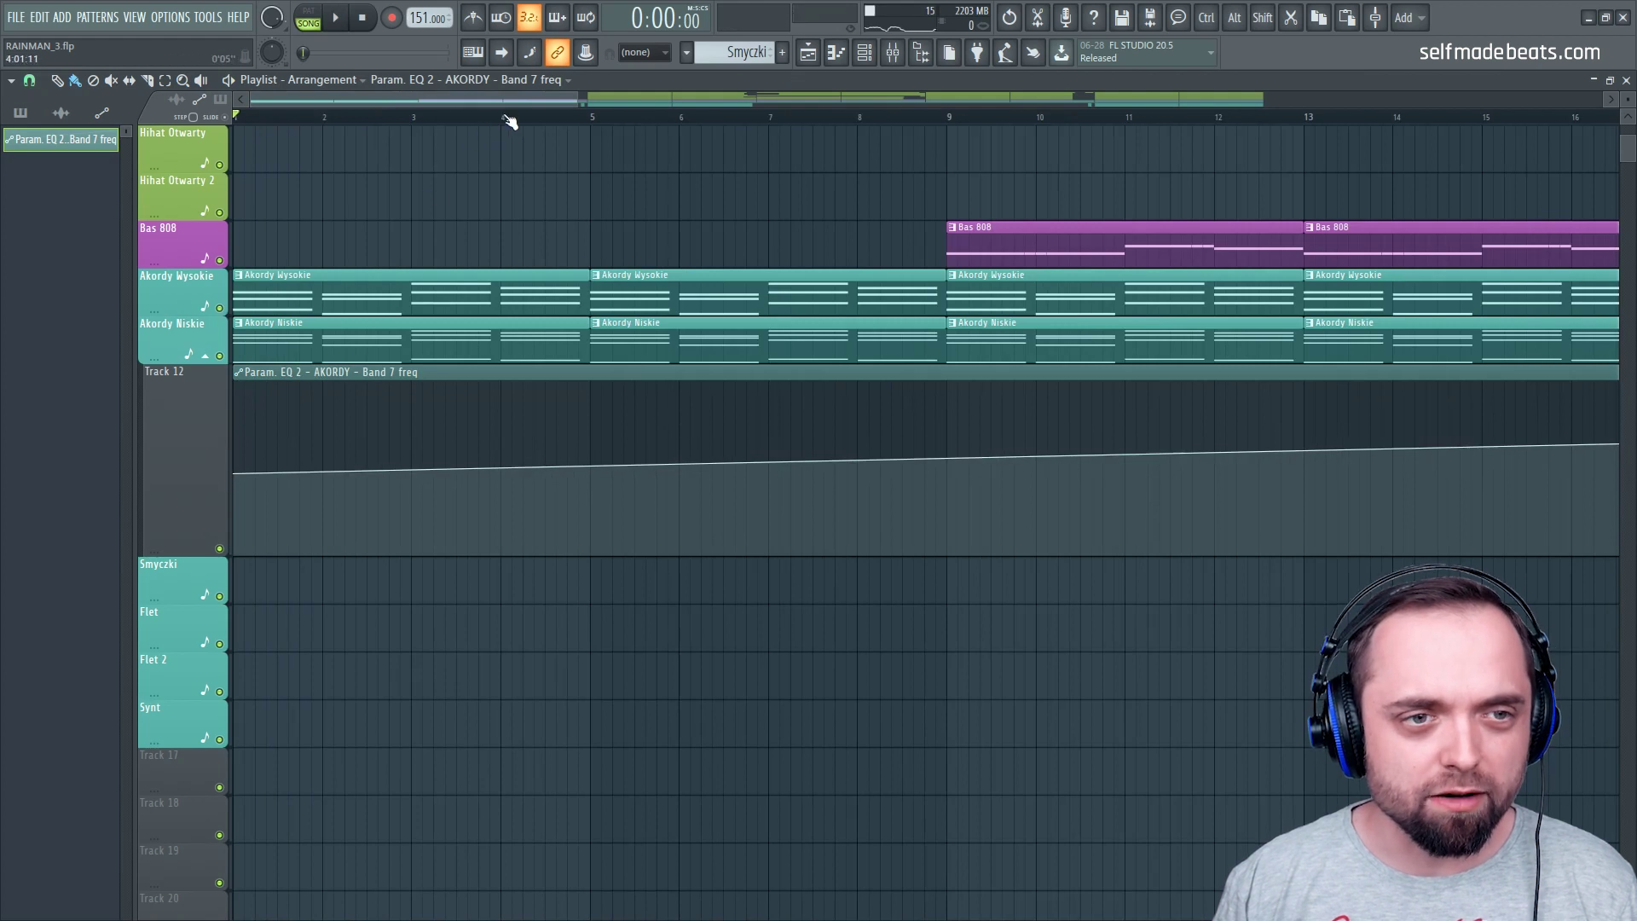
scroll(508, 122, "down", 3)
key("space")
left_click_drag(239, 473, 233, 486)
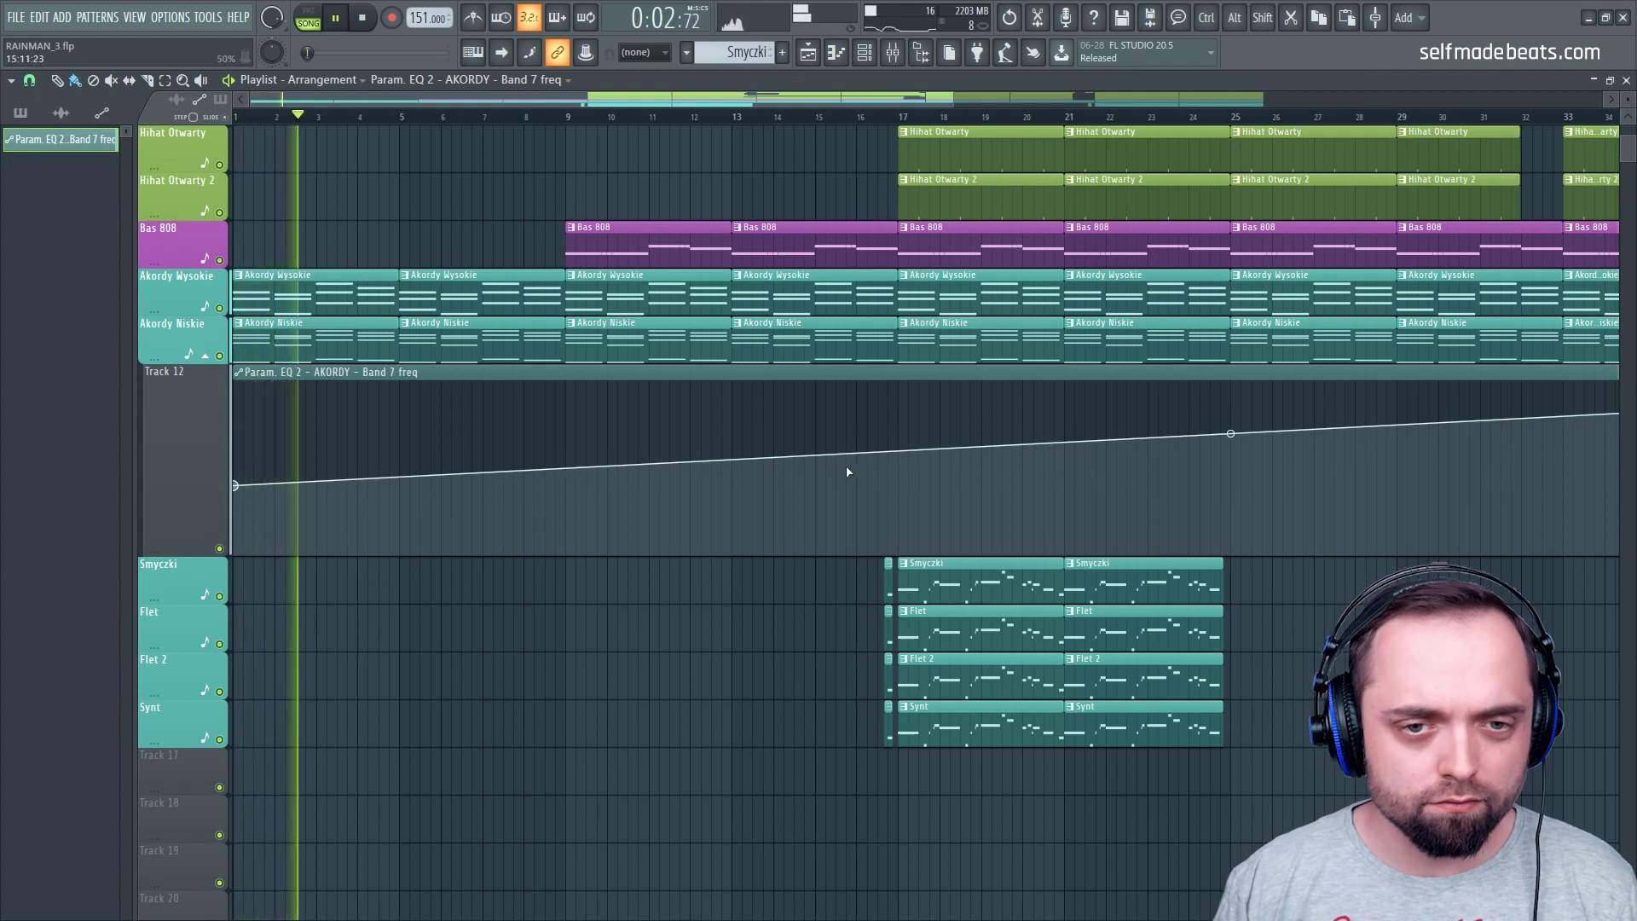
Add an automation point at maximum at bar 9 and bend the rise from bar 1 into a slow-starting curve
left_click(567, 470)
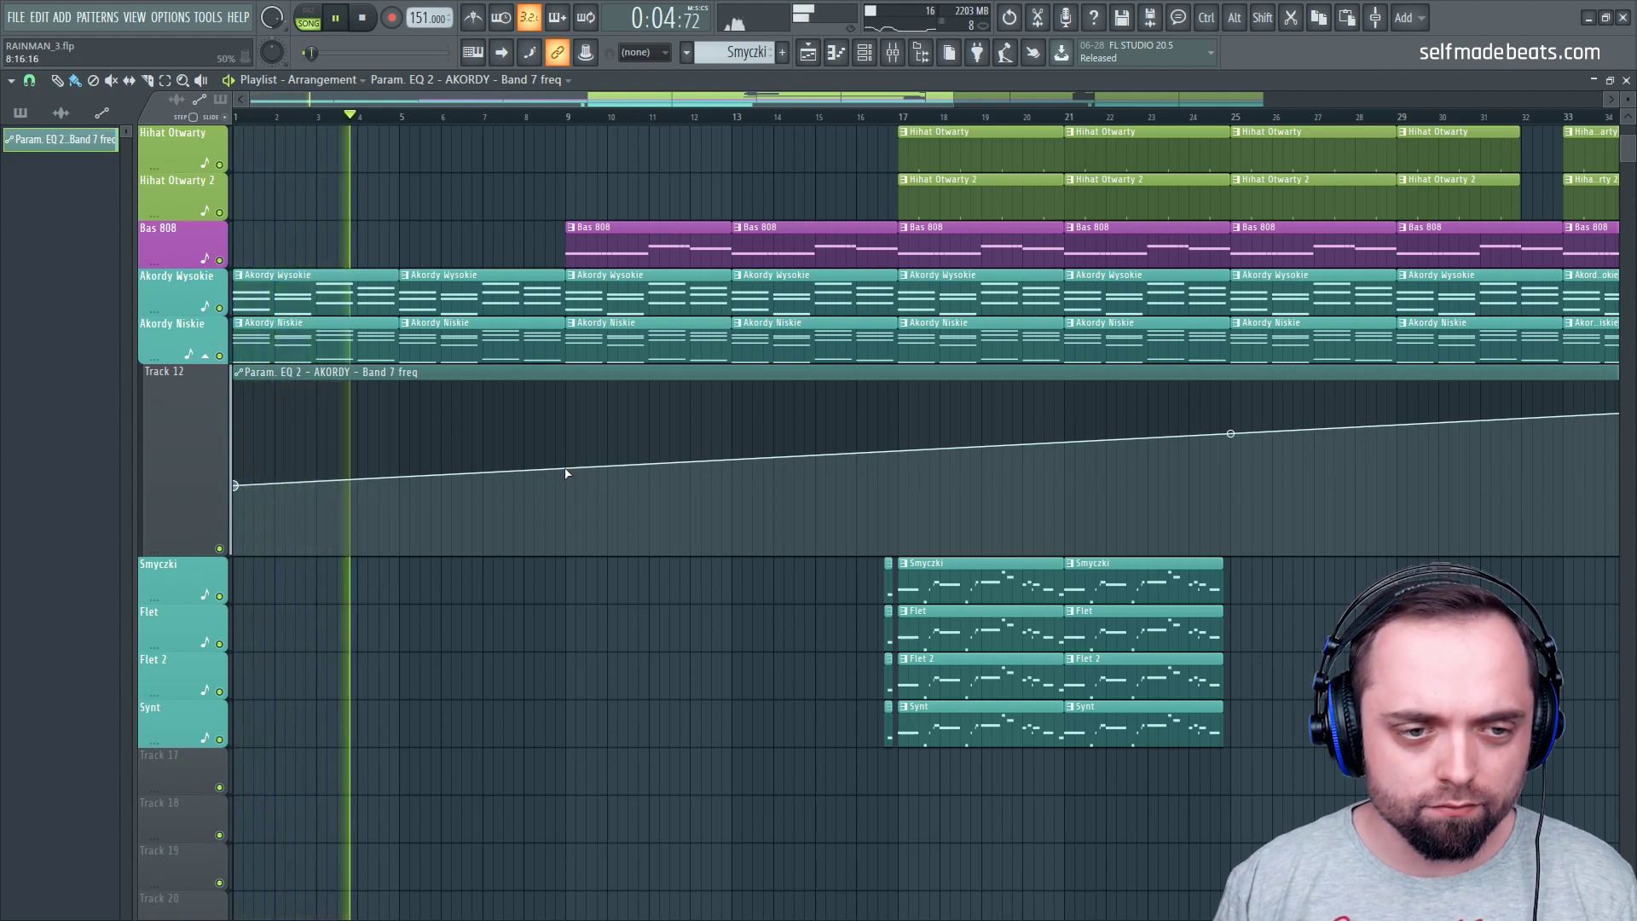
left_click_drag(566, 470, 565, 383)
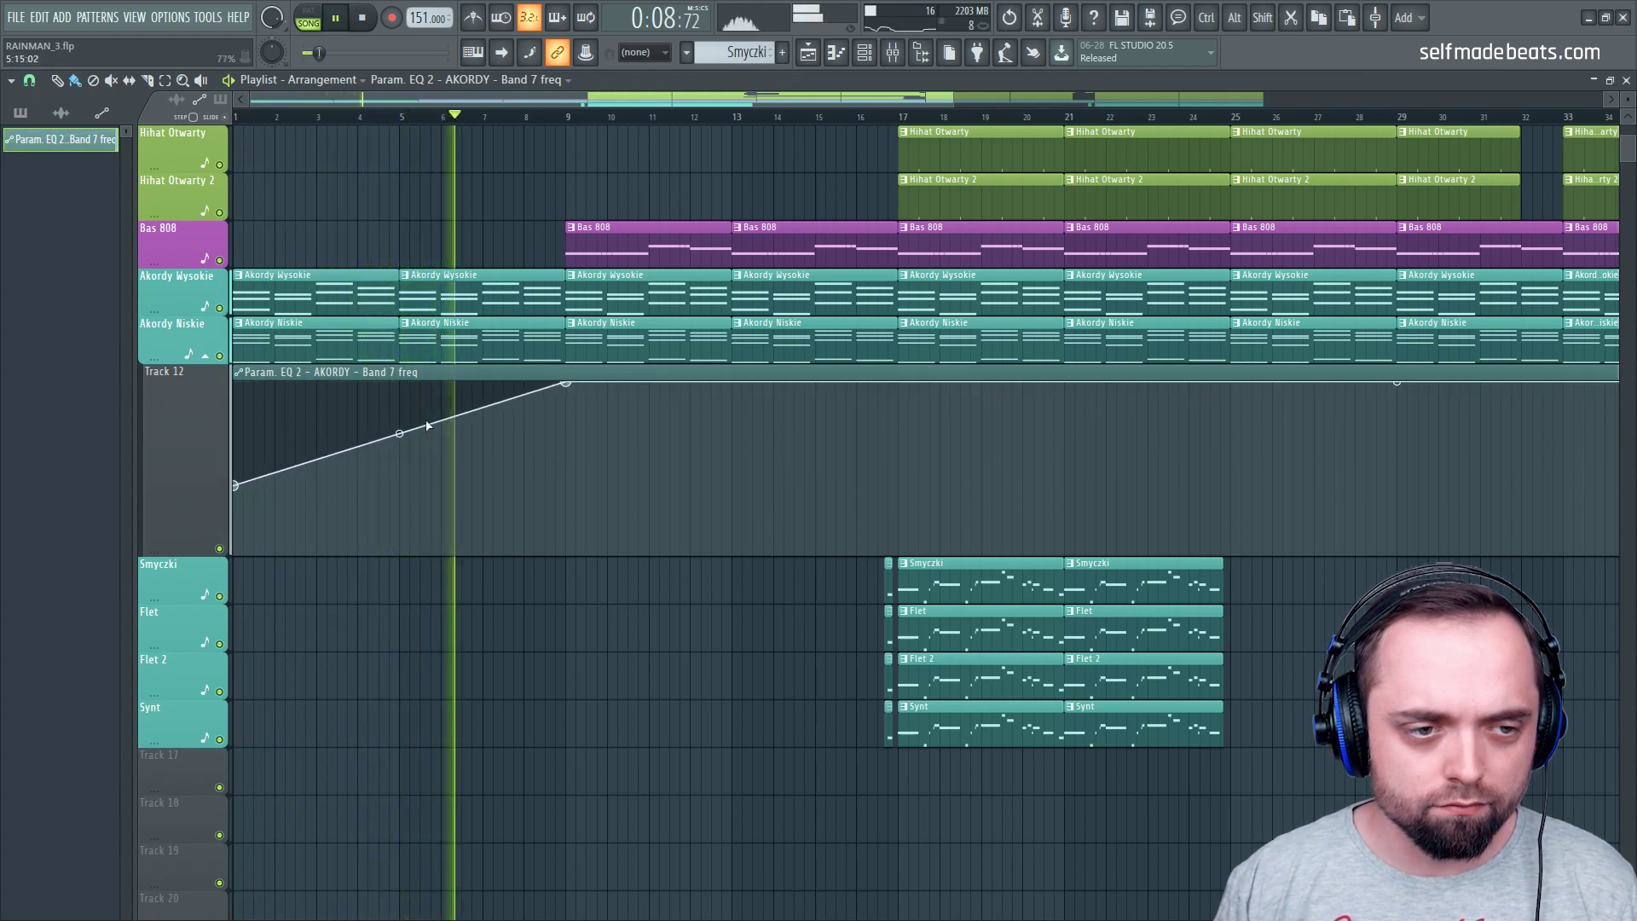
left_click_drag(399, 434, 400, 485)
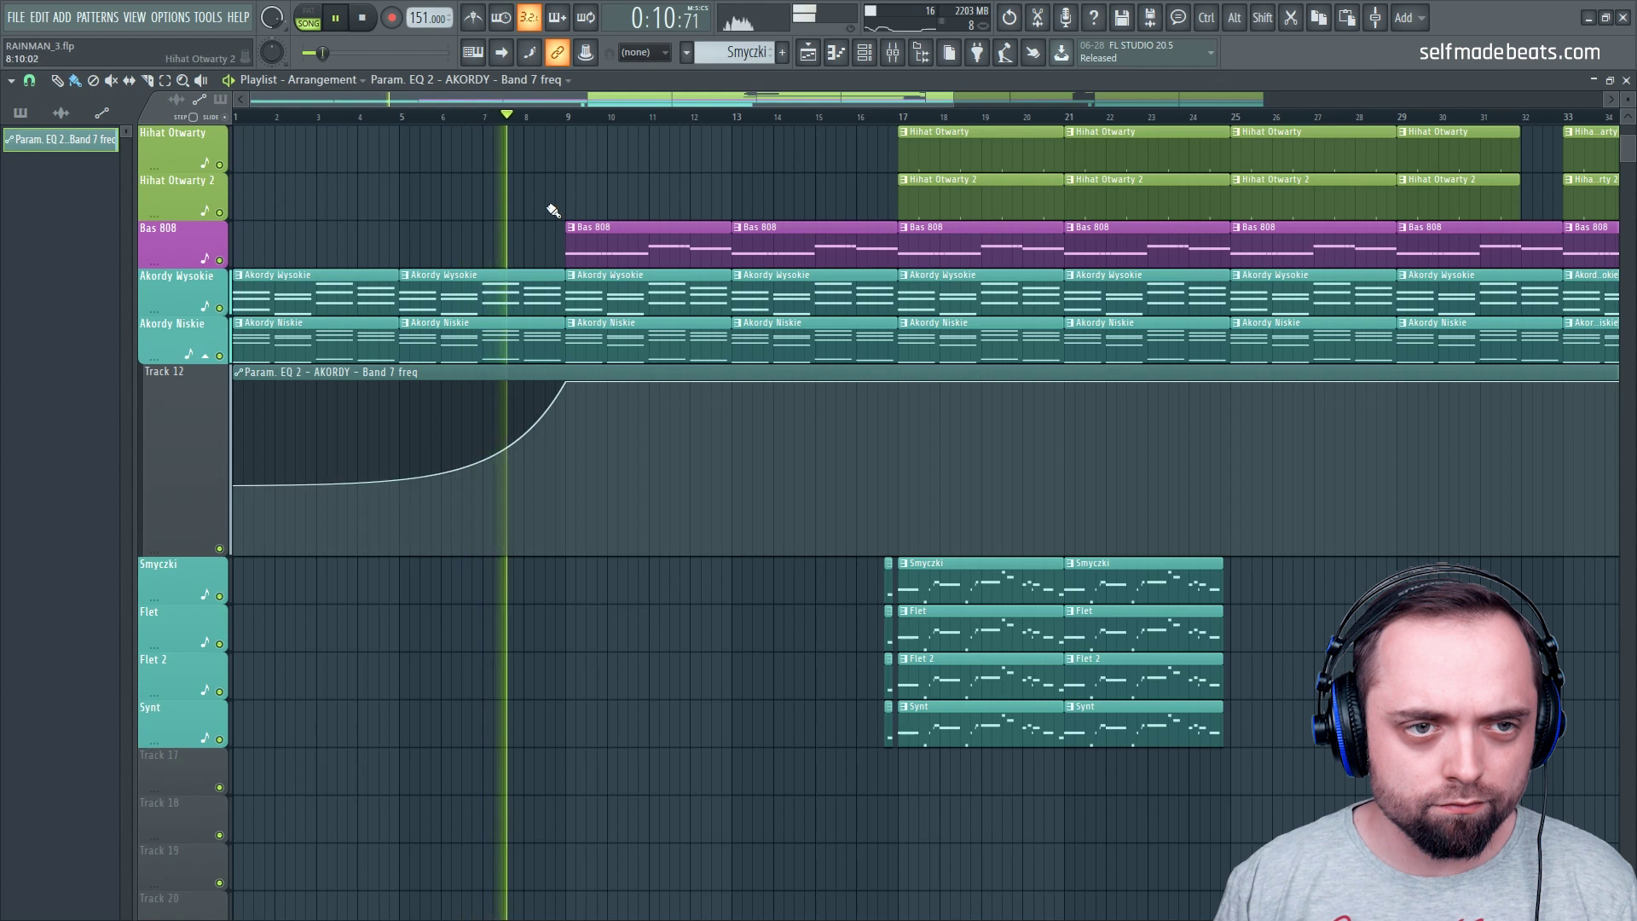
scroll(550, 121, "up", 3)
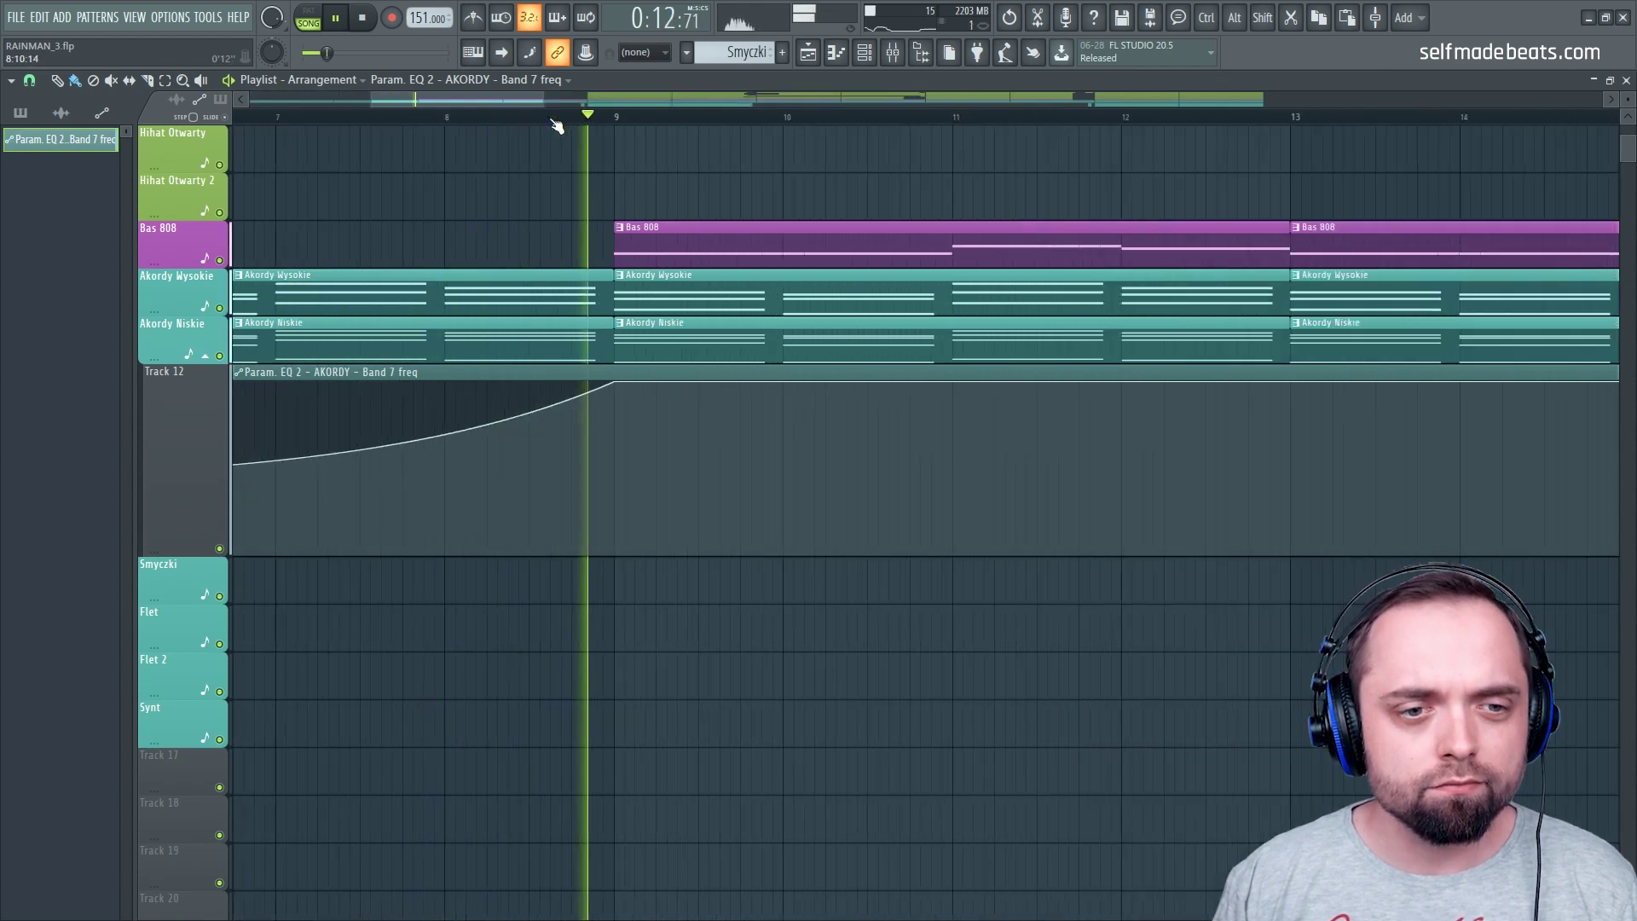
scroll(552, 121, "down", 4)
scroll(546, 121, "down", 2)
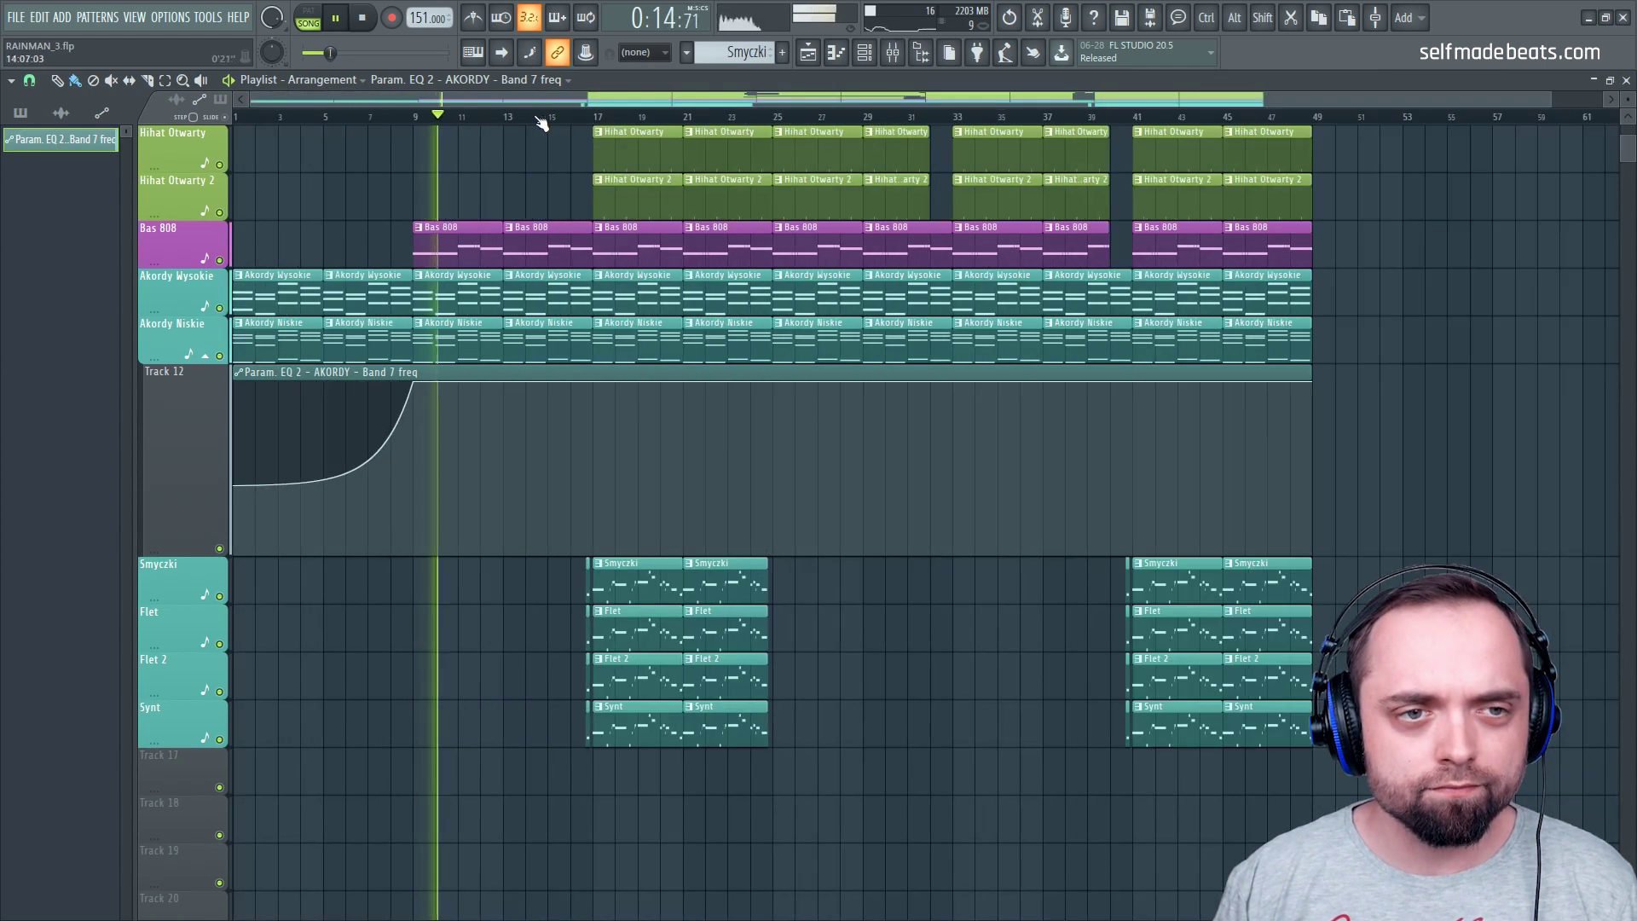
Replay the intro from bar 1 and lower the automation's starting point slightly further
left_click(236, 118)
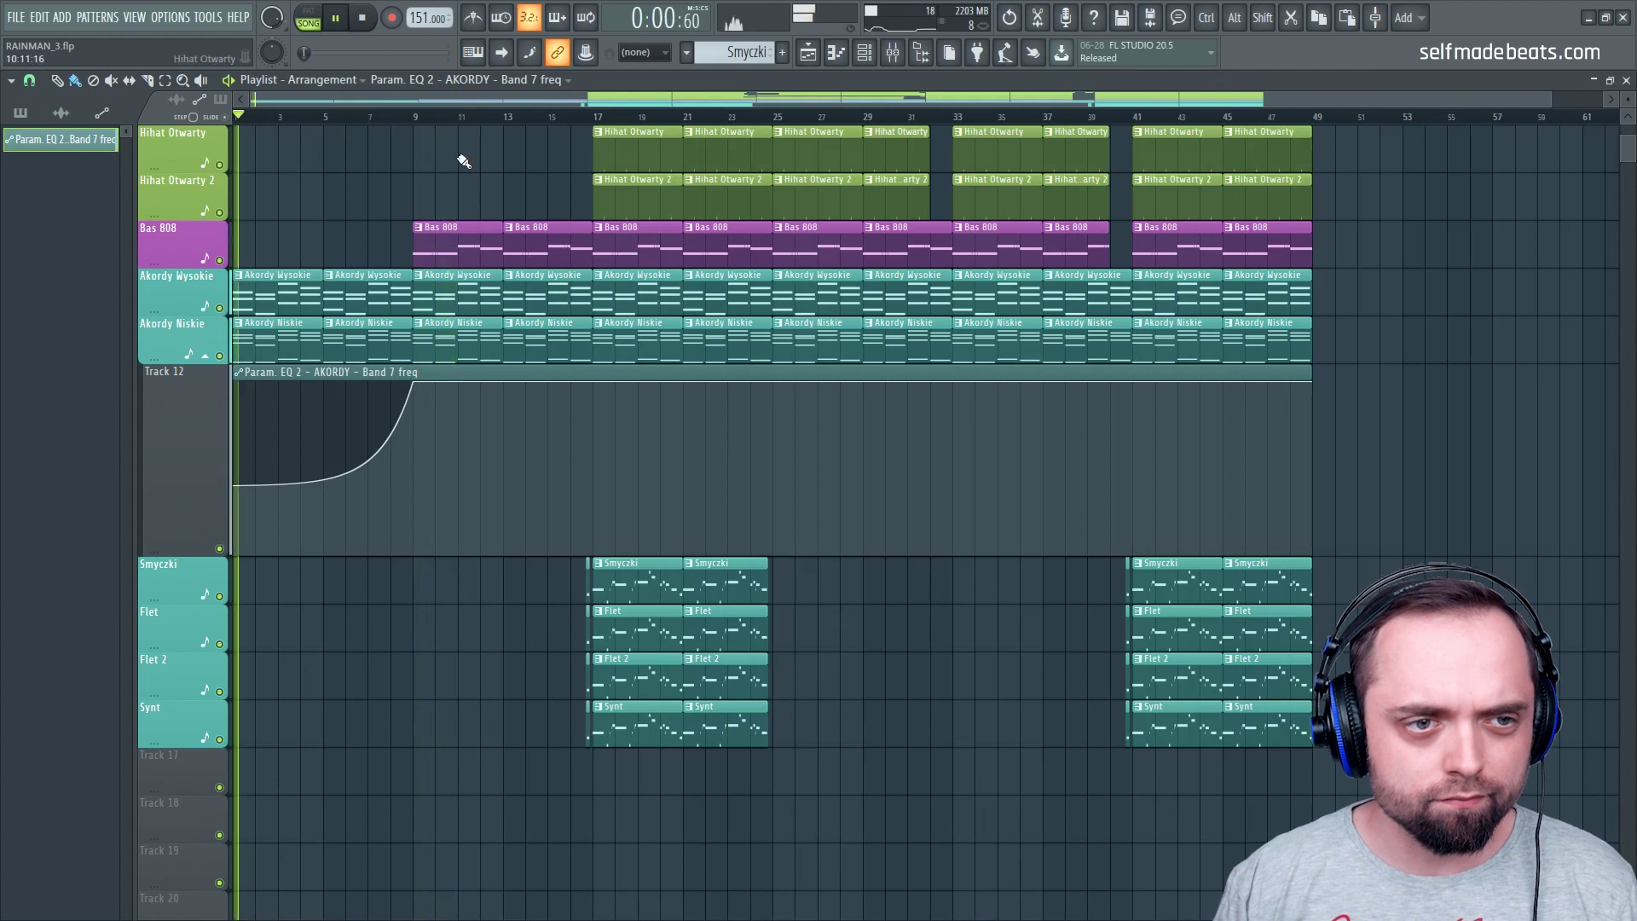
key("space")
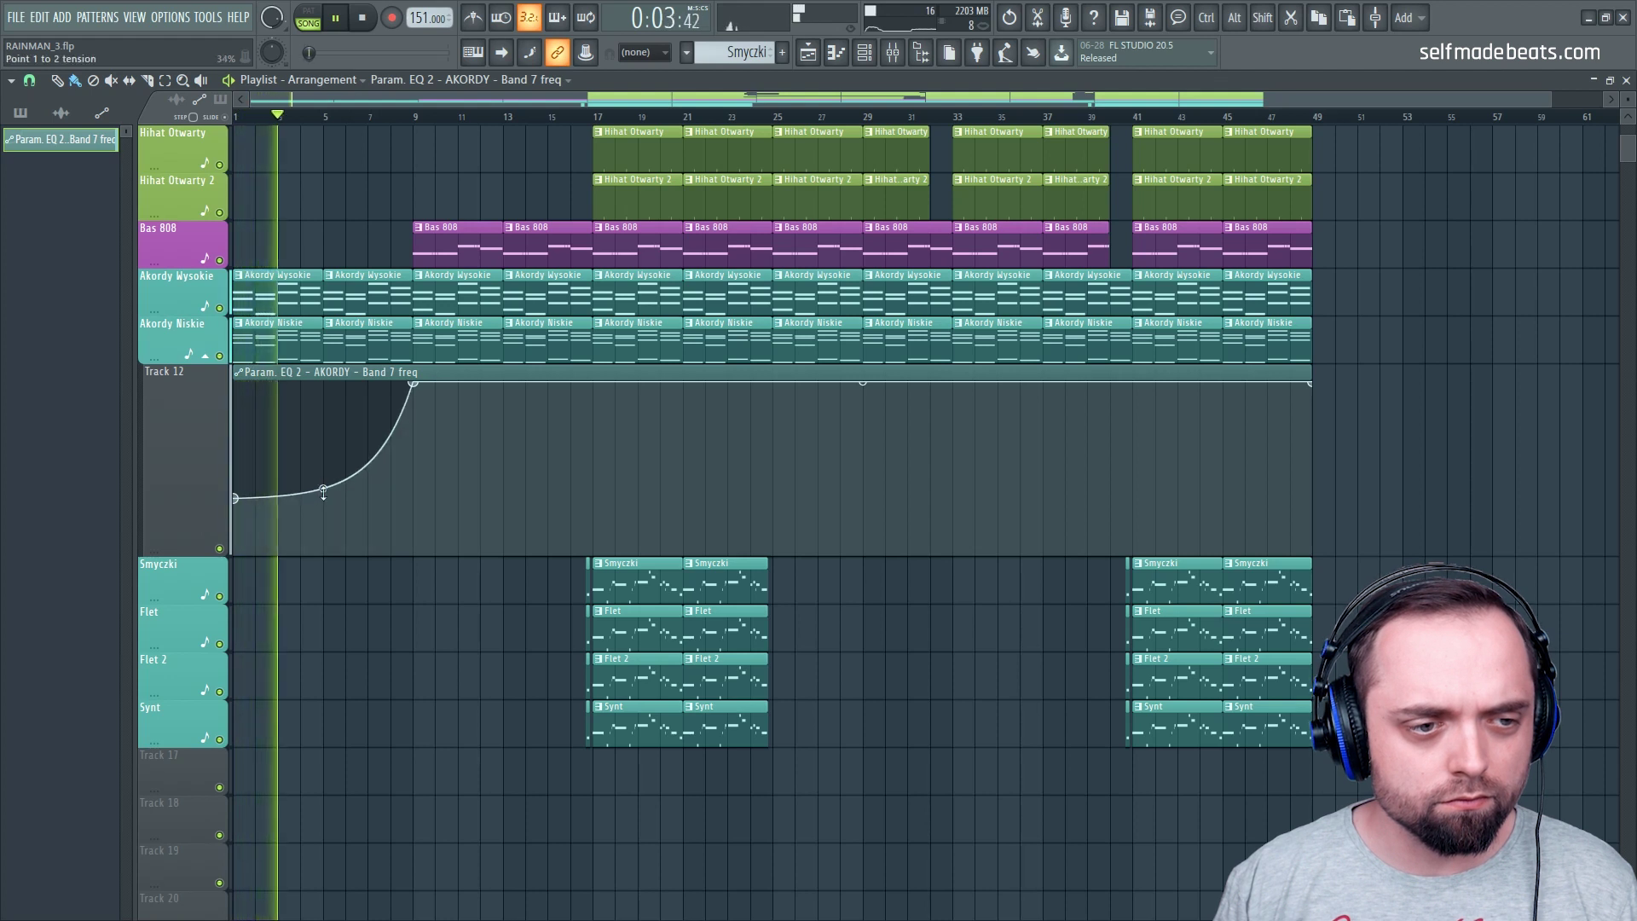
scroll(836, 275, "up", 1)
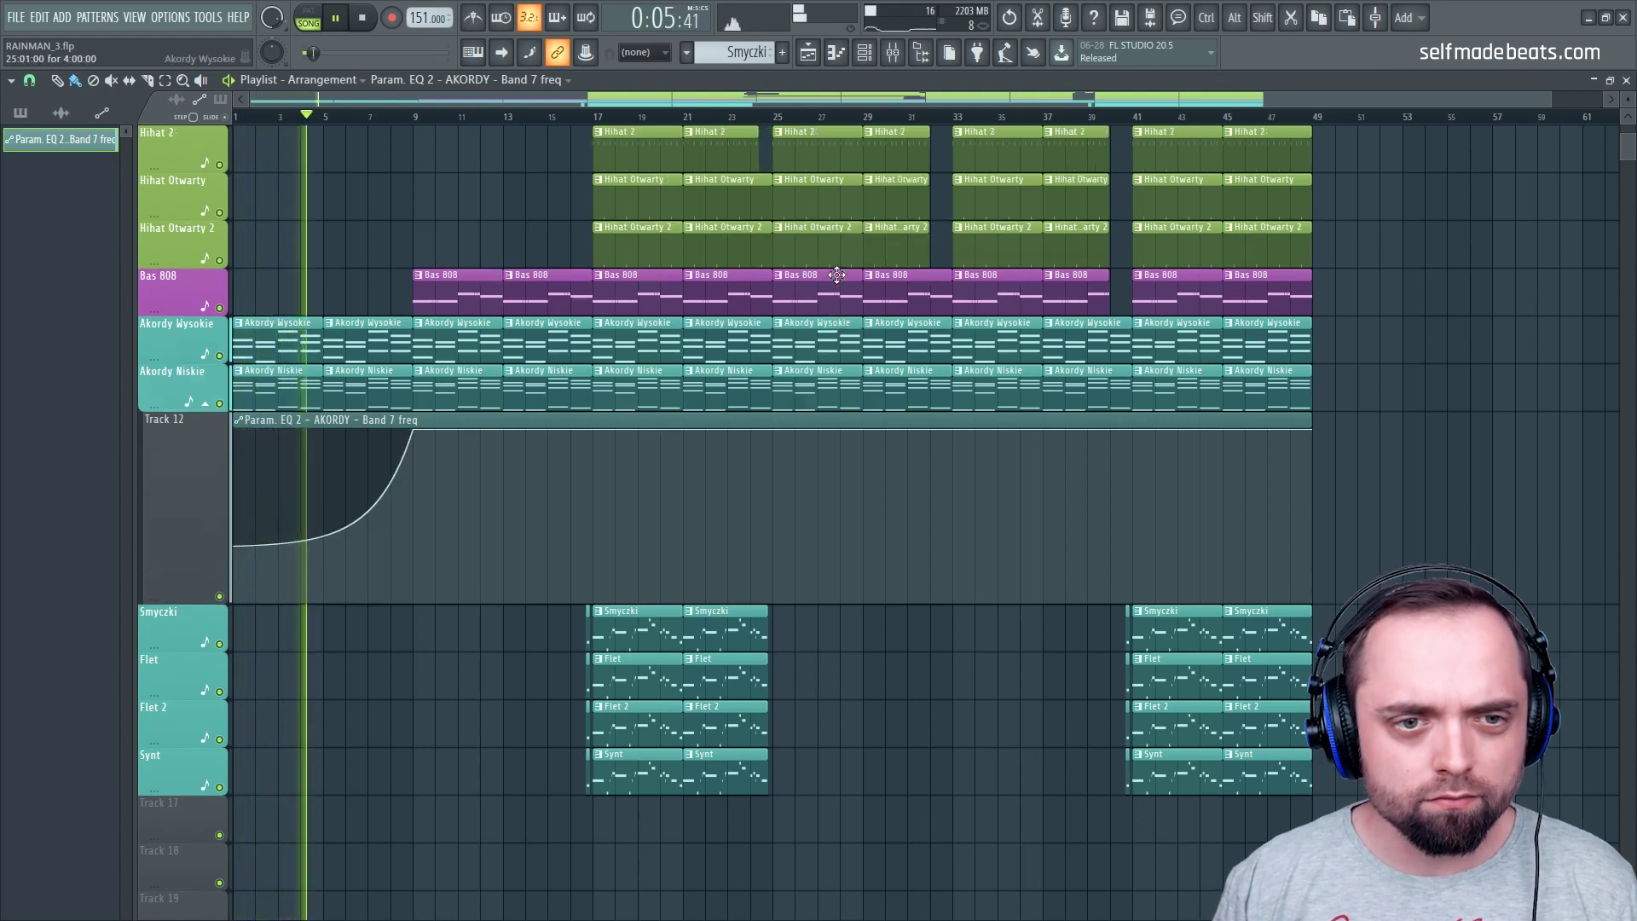
scroll(836, 275, "up", 5)
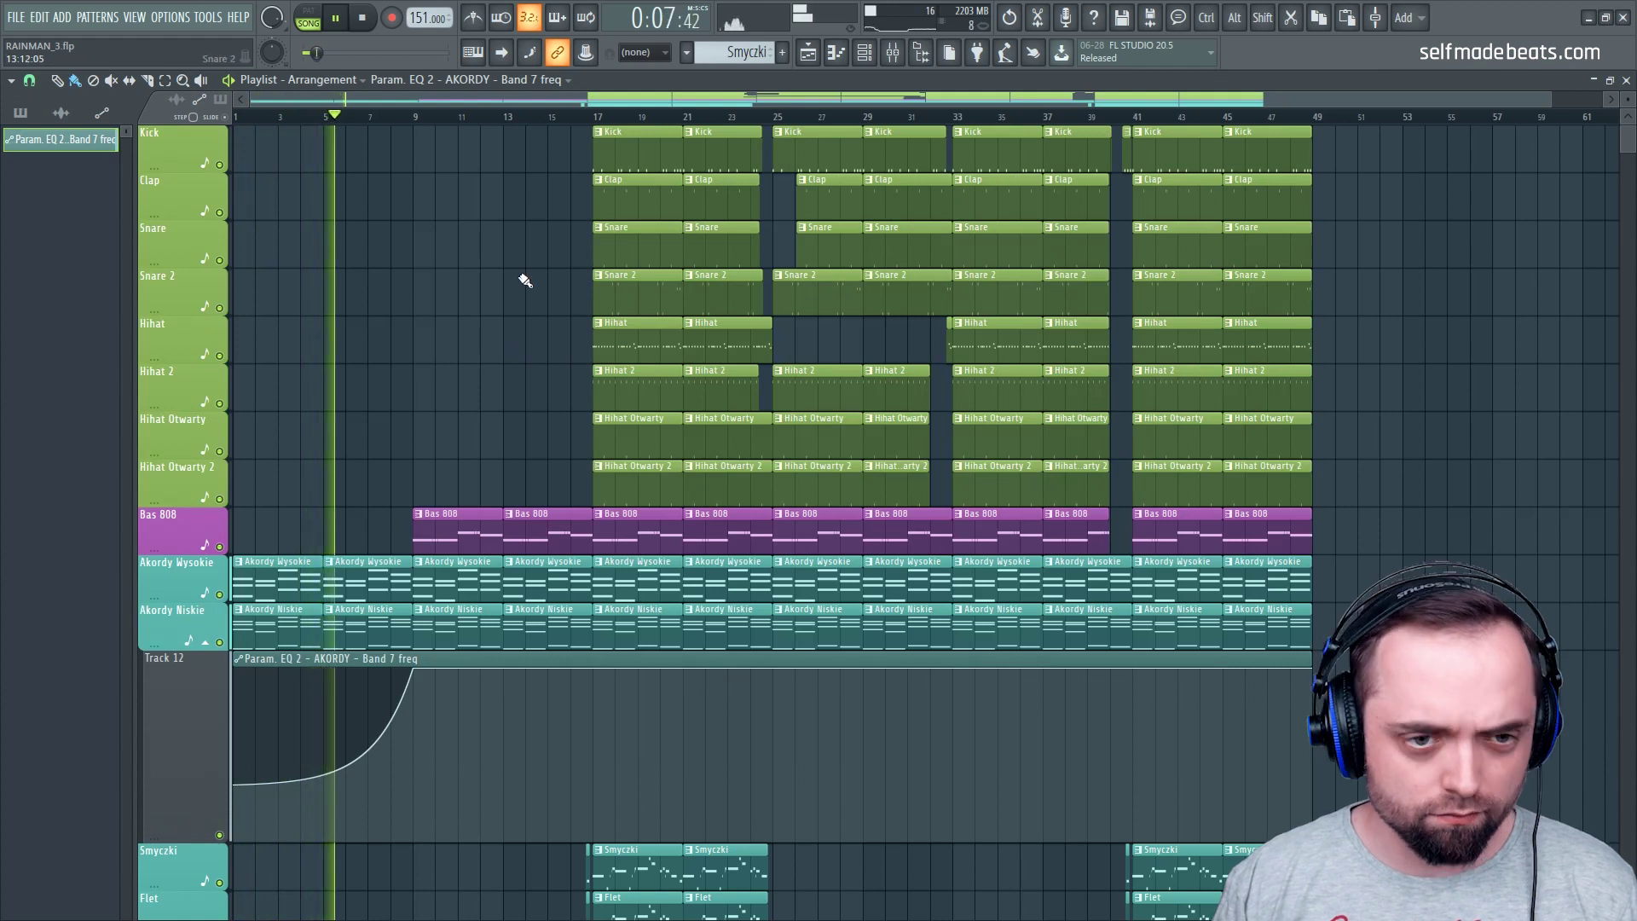
scroll(566, 267, "down", 7)
scroll(705, 318, "up", 7)
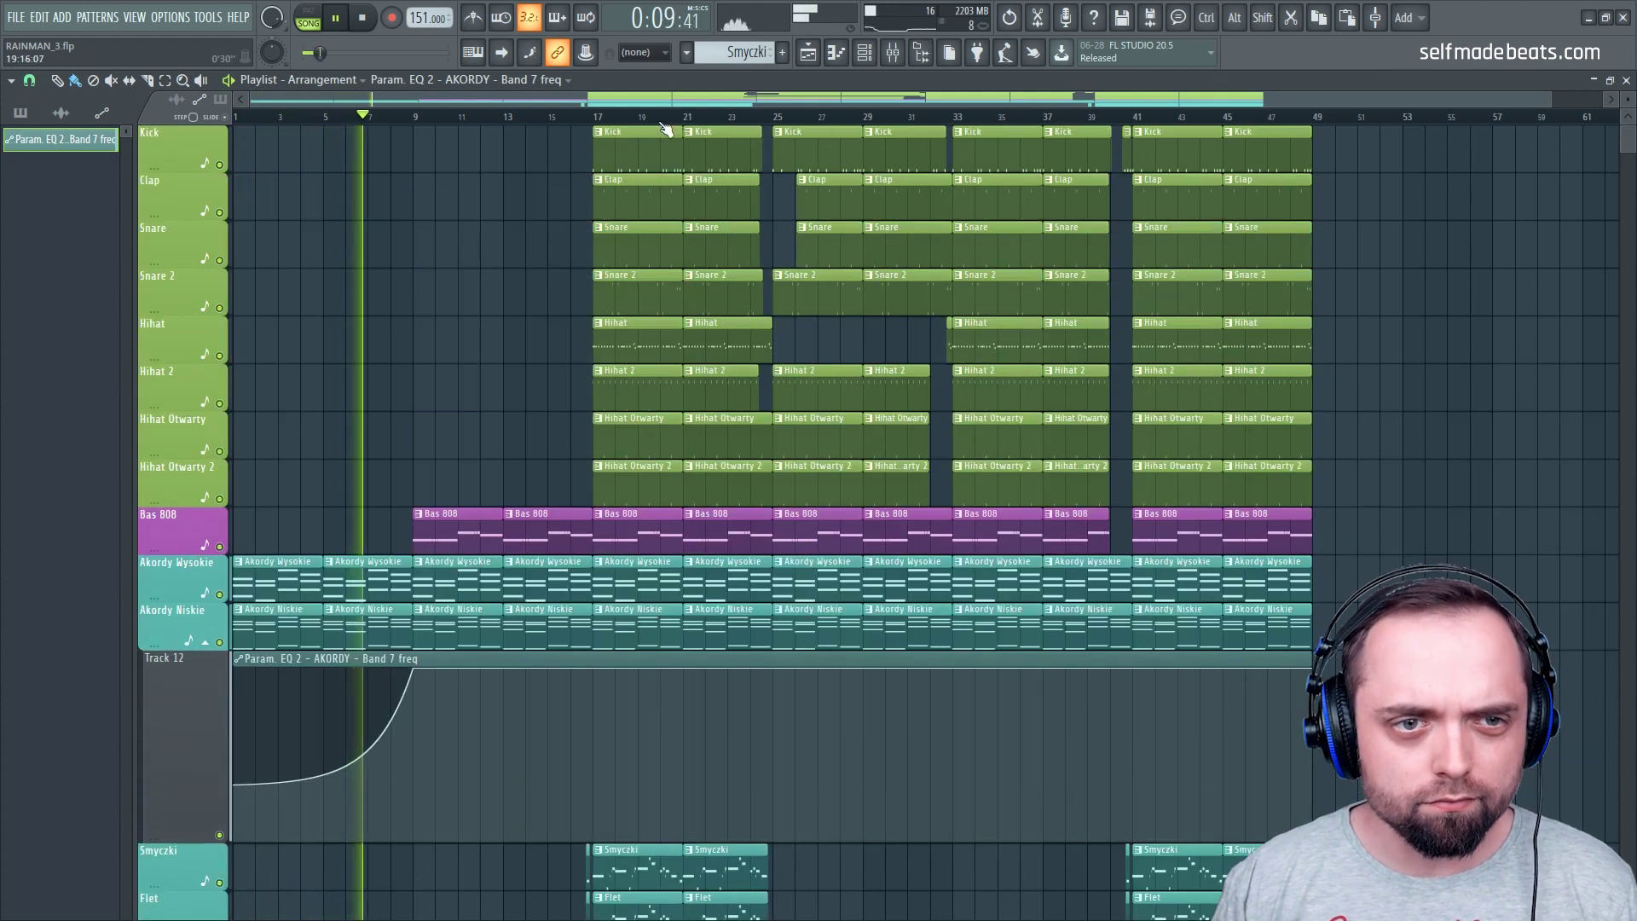
key("space")
Play the transition from just before bar 15 towards bar 17, checking the chords against the lead pickup
scroll(528, 143, "down", 4)
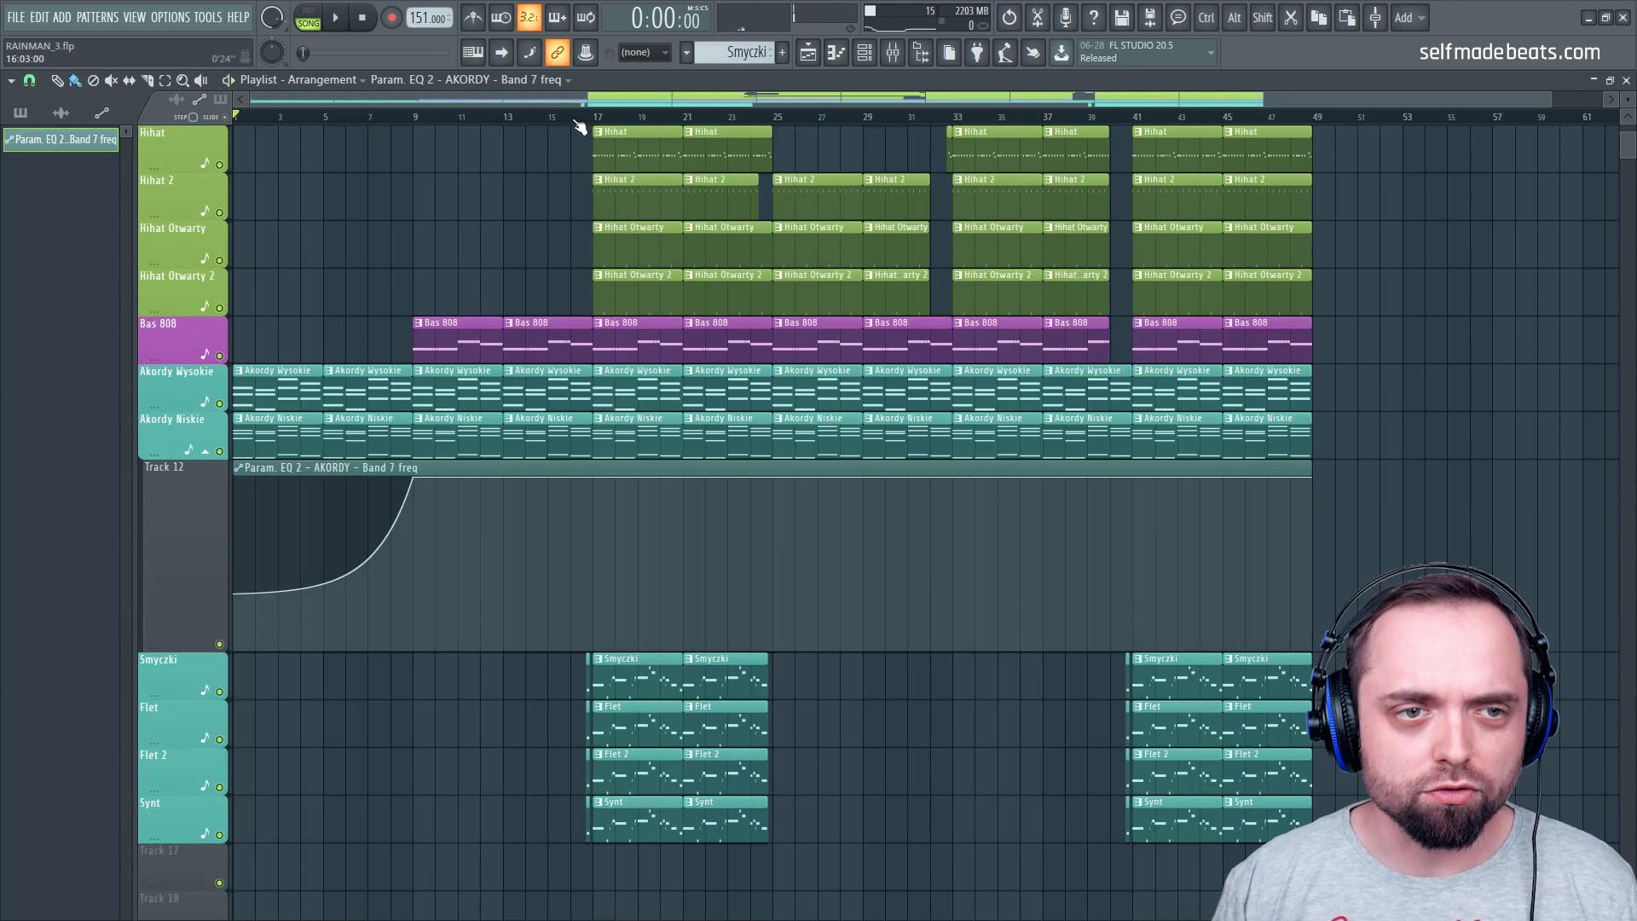
scroll(562, 119, "up", 3)
left_click(531, 118)
key("space")
scroll(578, 122, "up", 6)
scroll(733, 288, "up", 4)
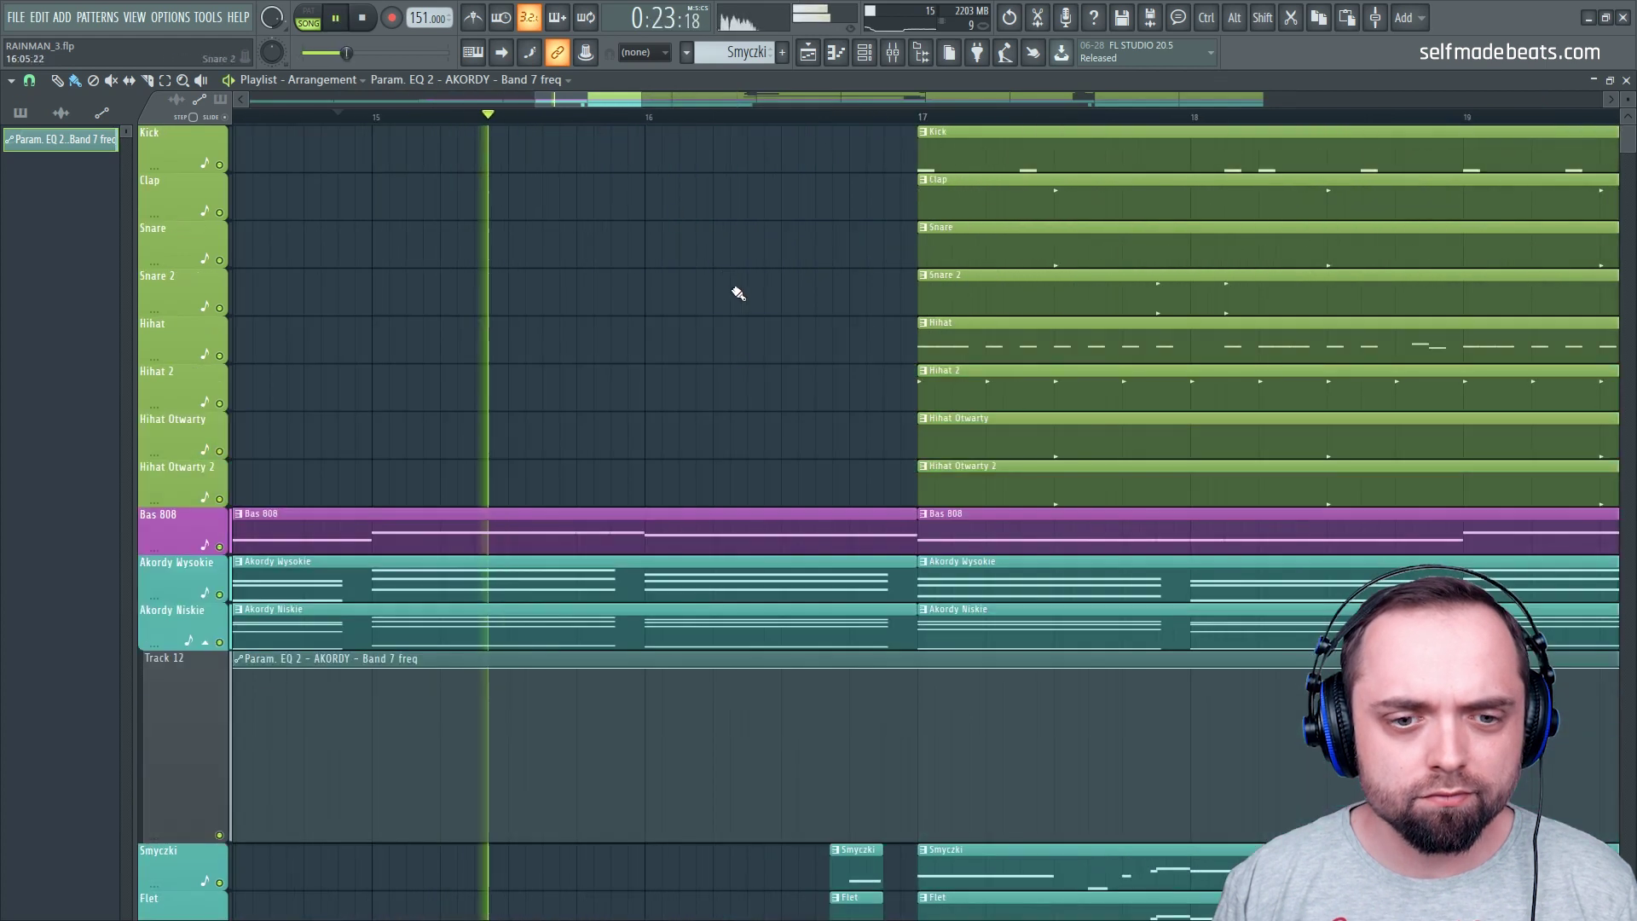
scroll(738, 293, "down", 7)
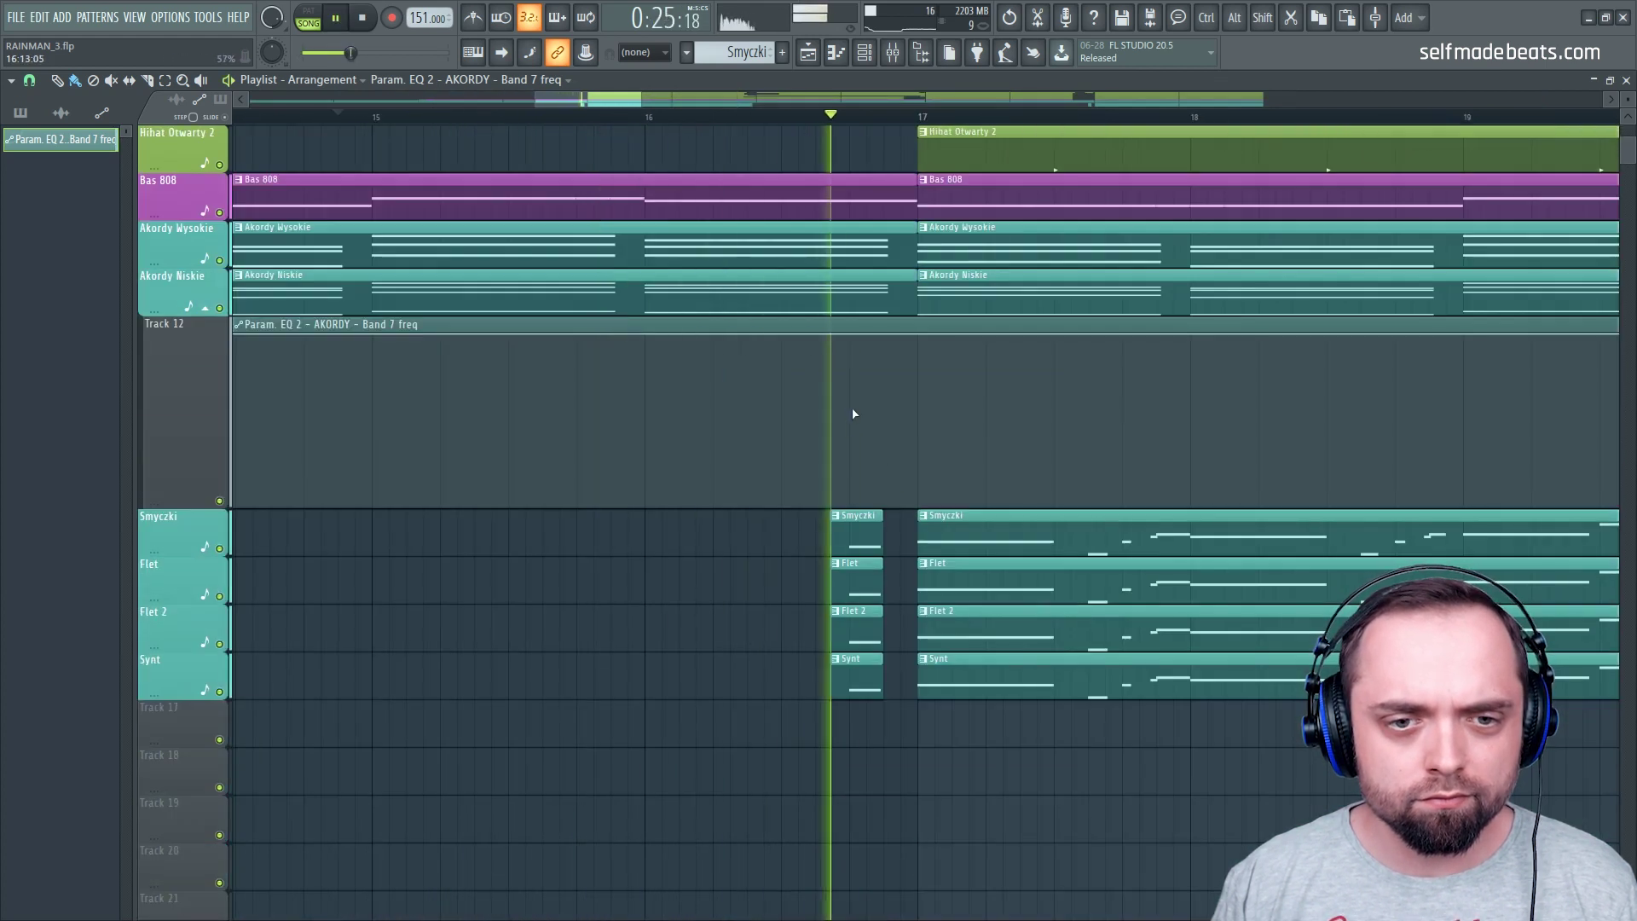
key("space")
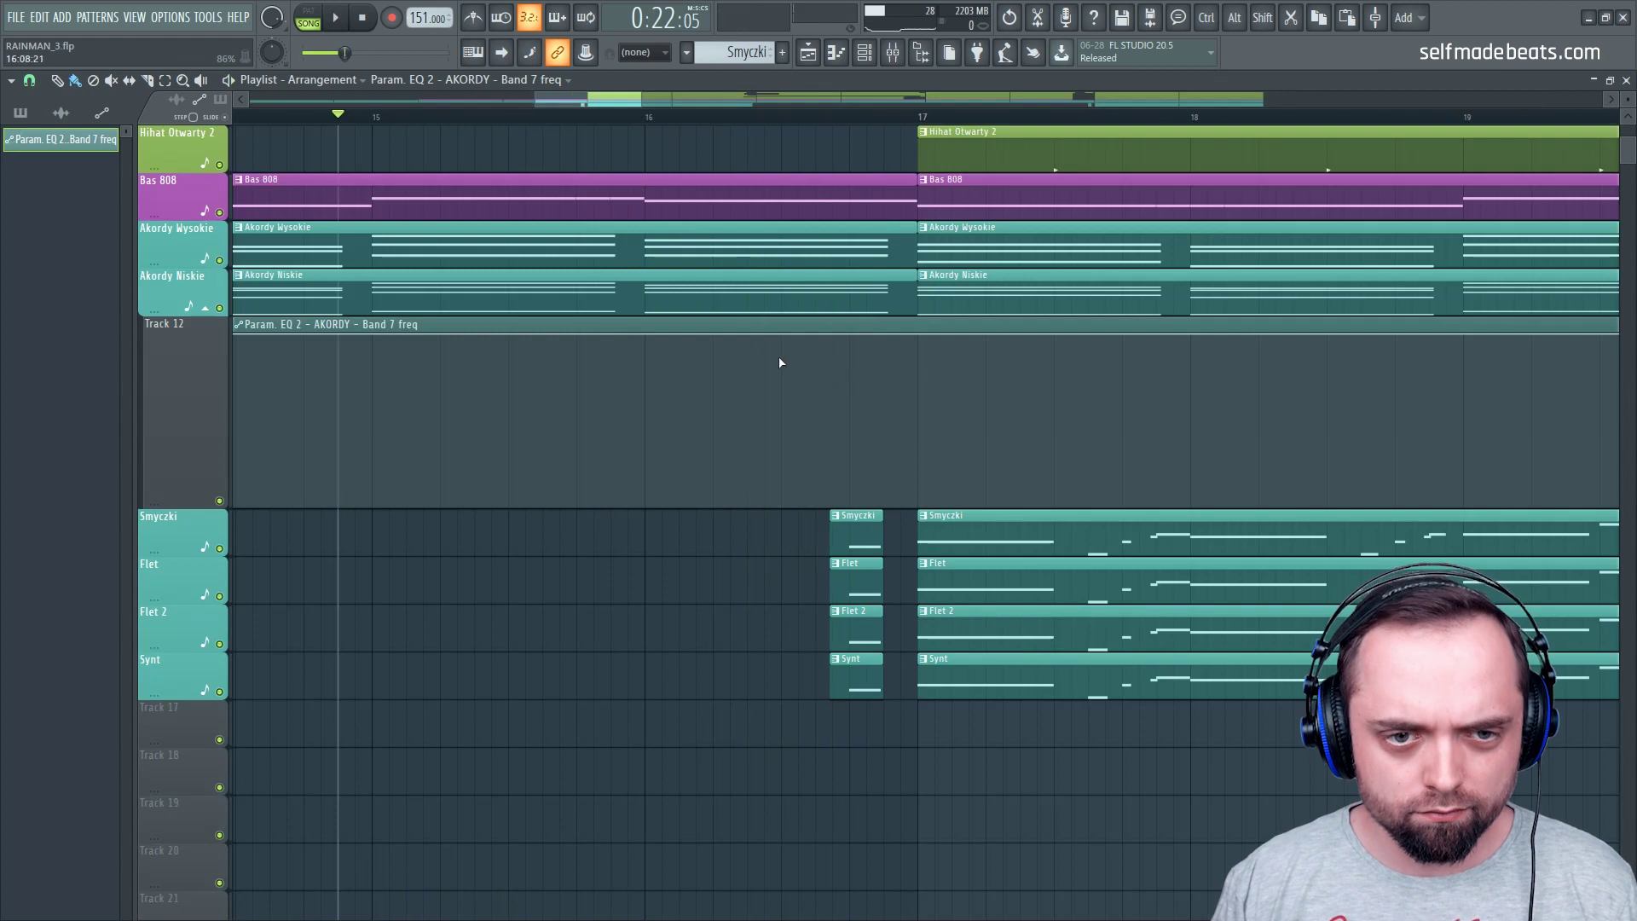
key("space")
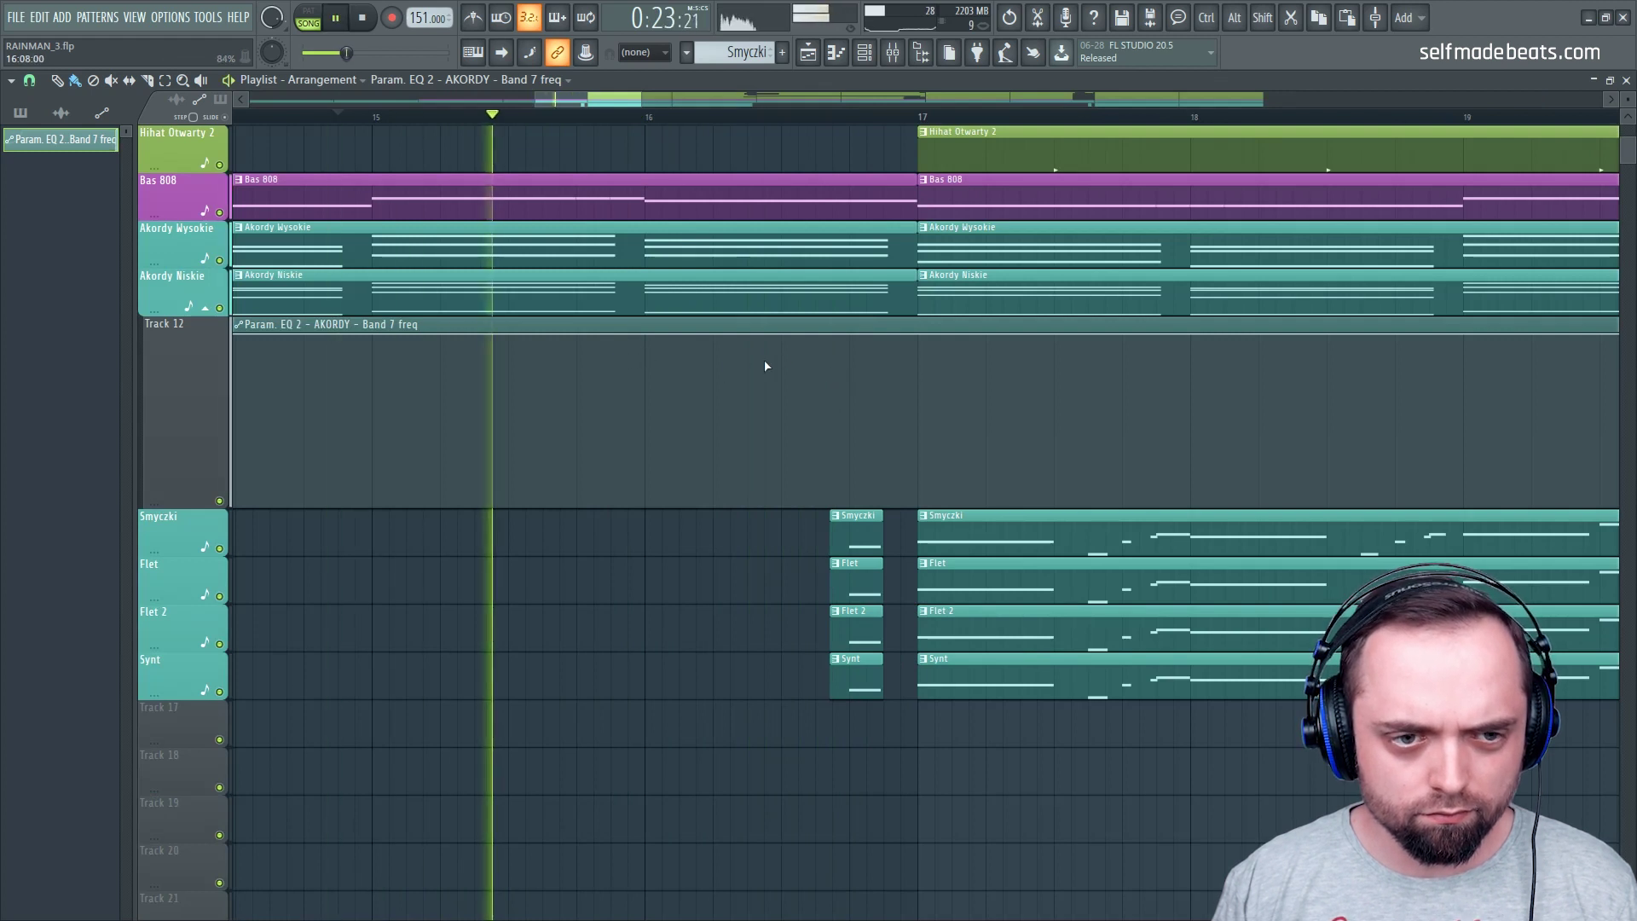
key("space")
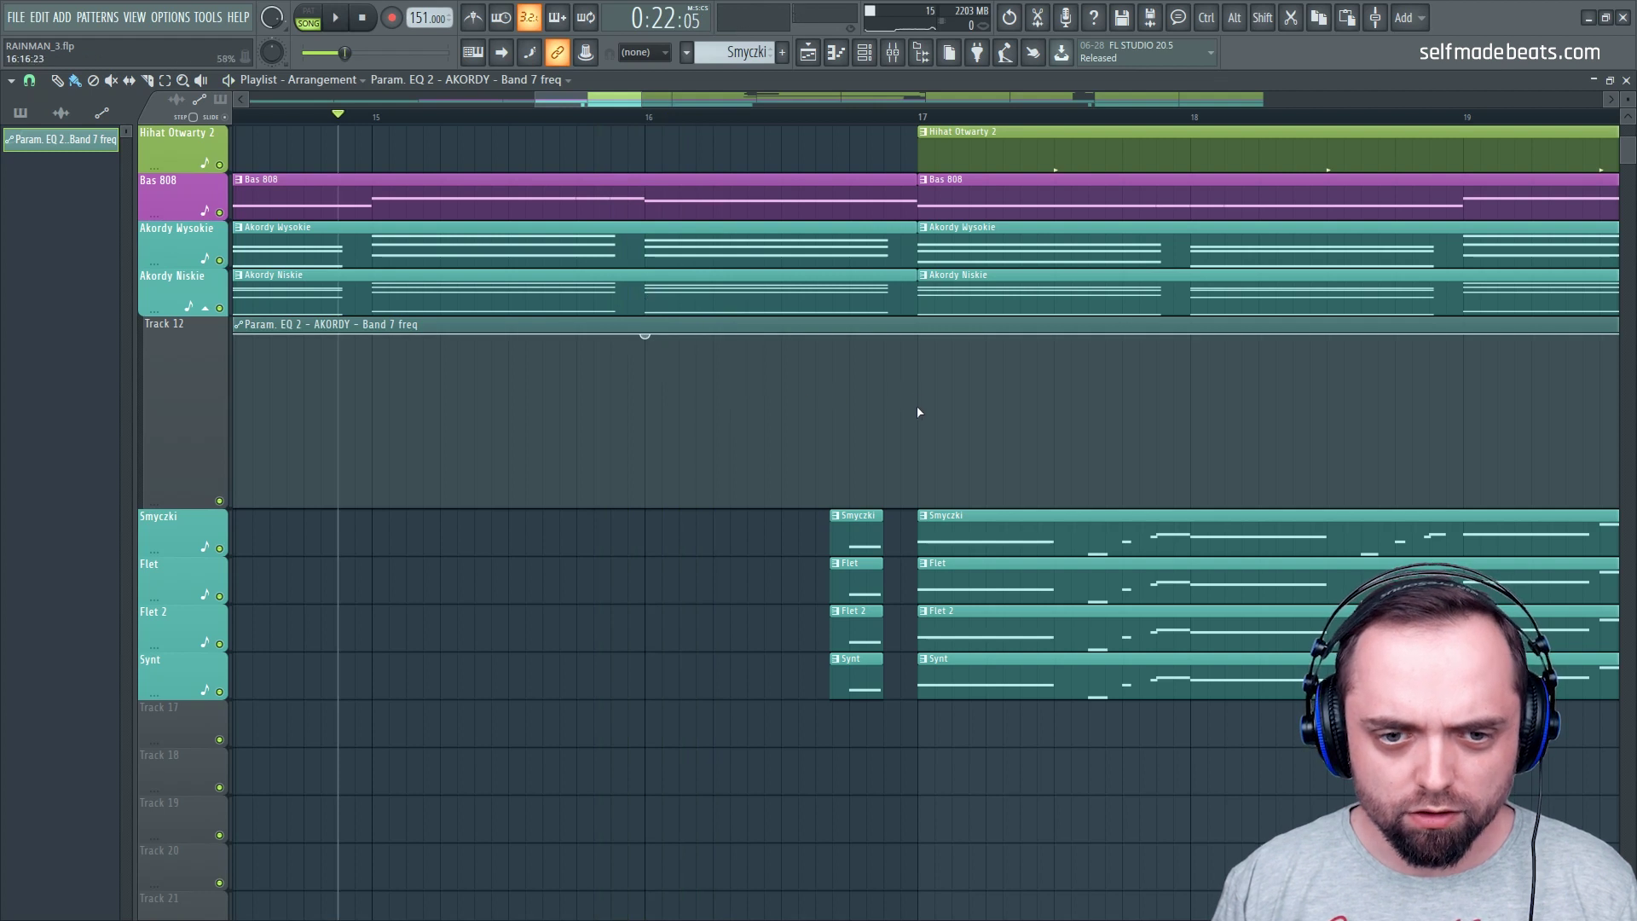
Shape a curved filter dip falling from bar 16 to minimum just before bar 17 and rising back to maximum at bar 17
left_click_drag(892, 483, 886, 509)
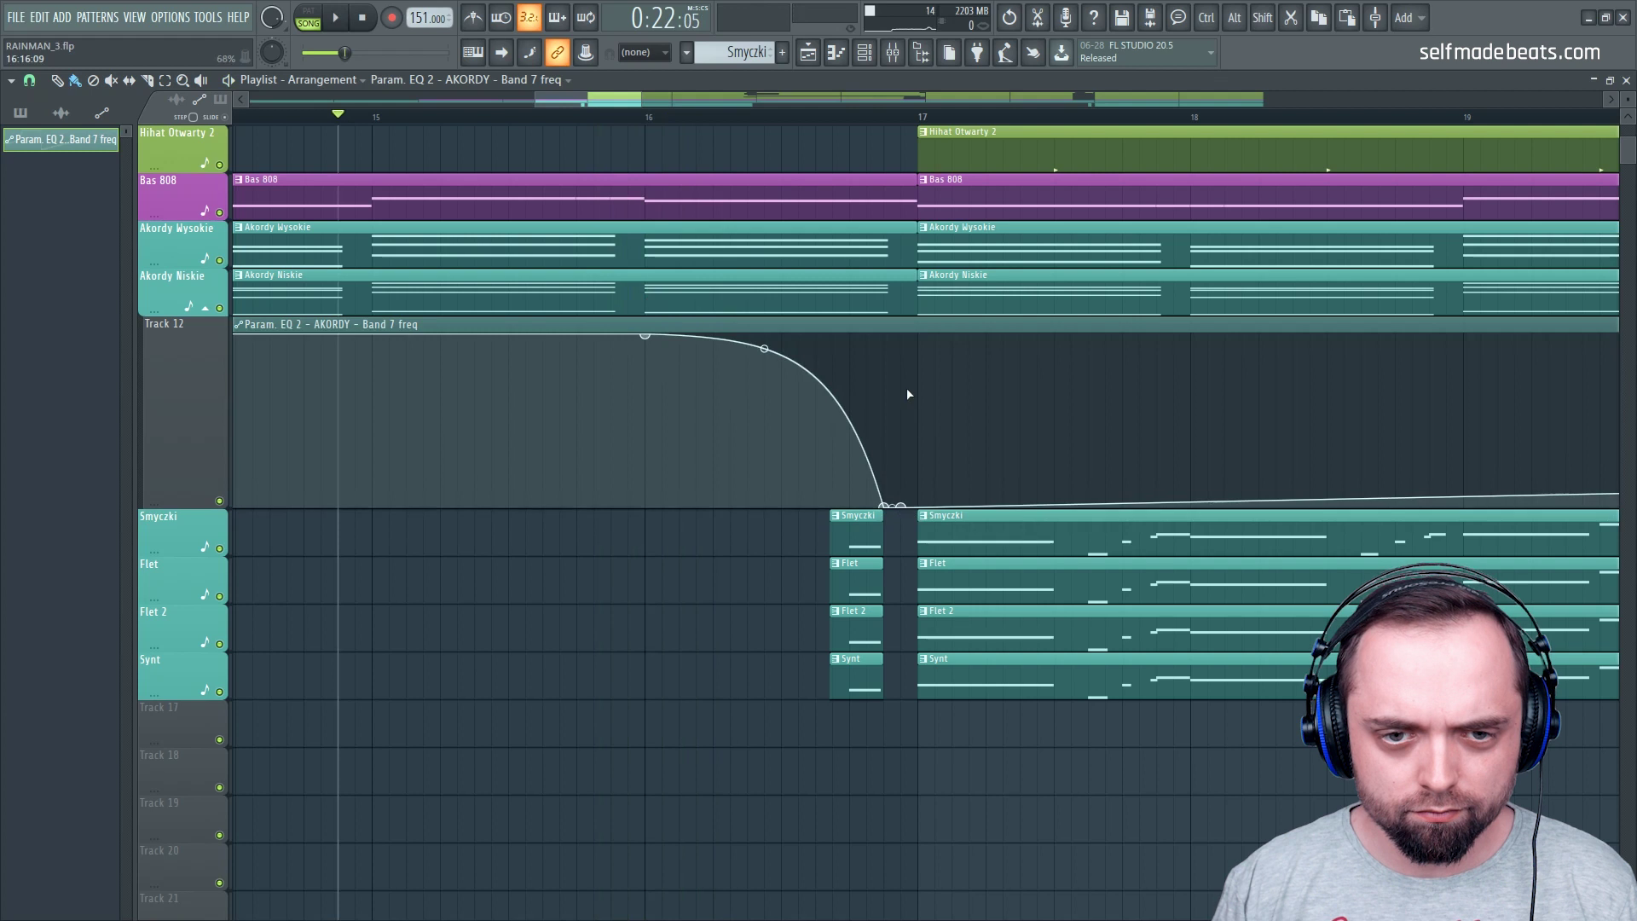
right_click(924, 507)
left_click(968, 530)
key("space")
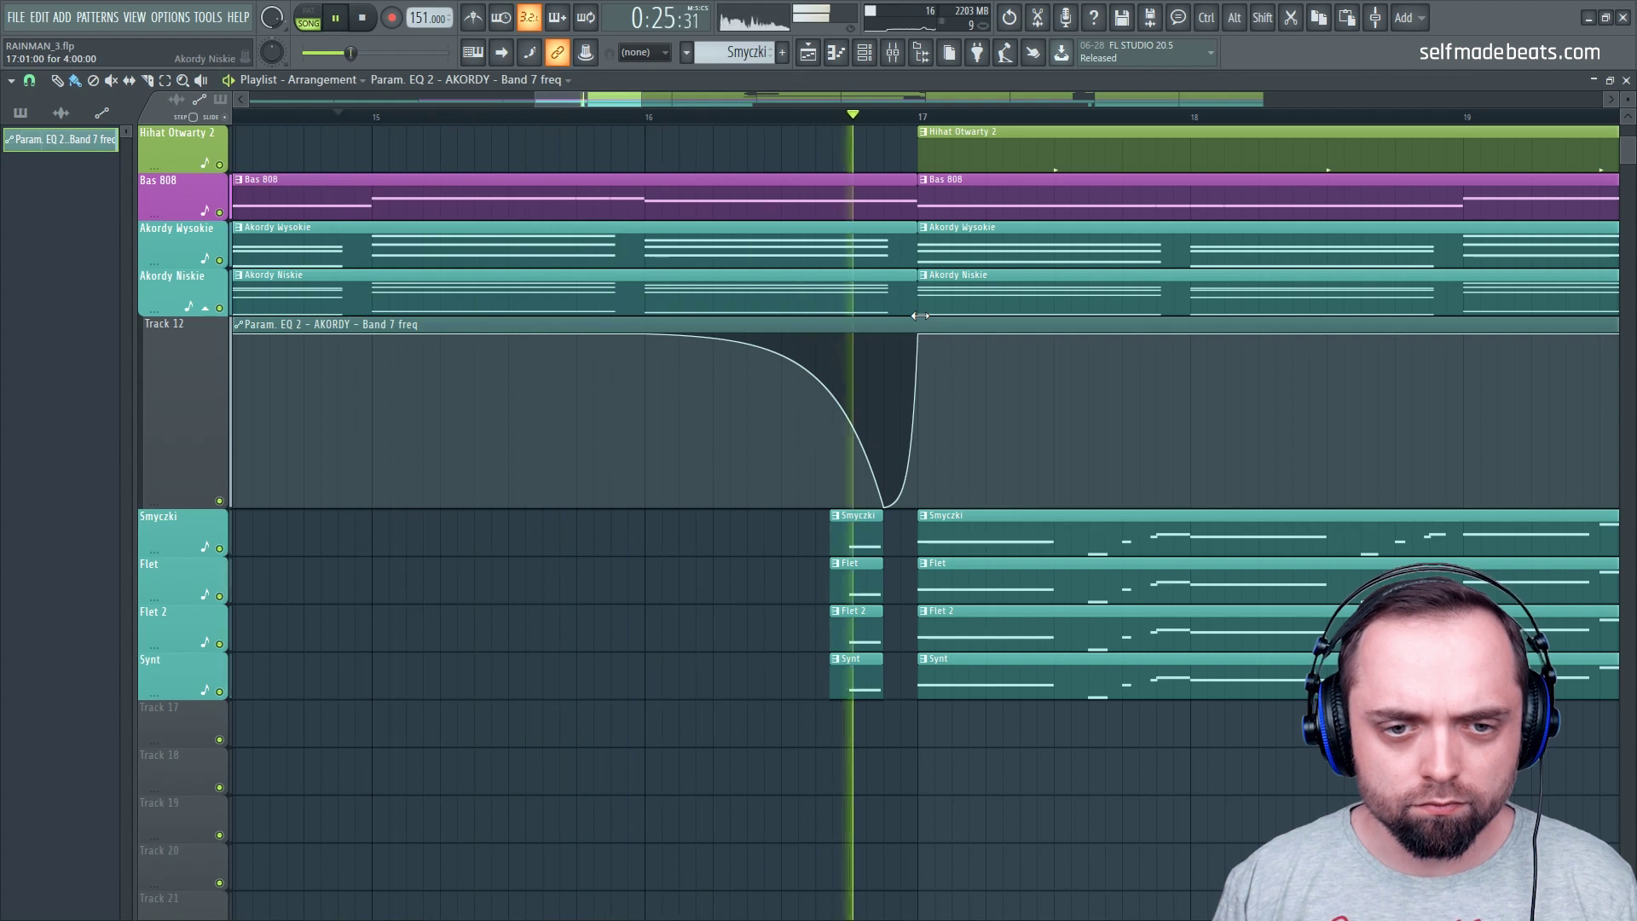
Move the dip's lowest point to 16:14:00 and its return point to 16:16:00, checking the timing by playback
key("space")
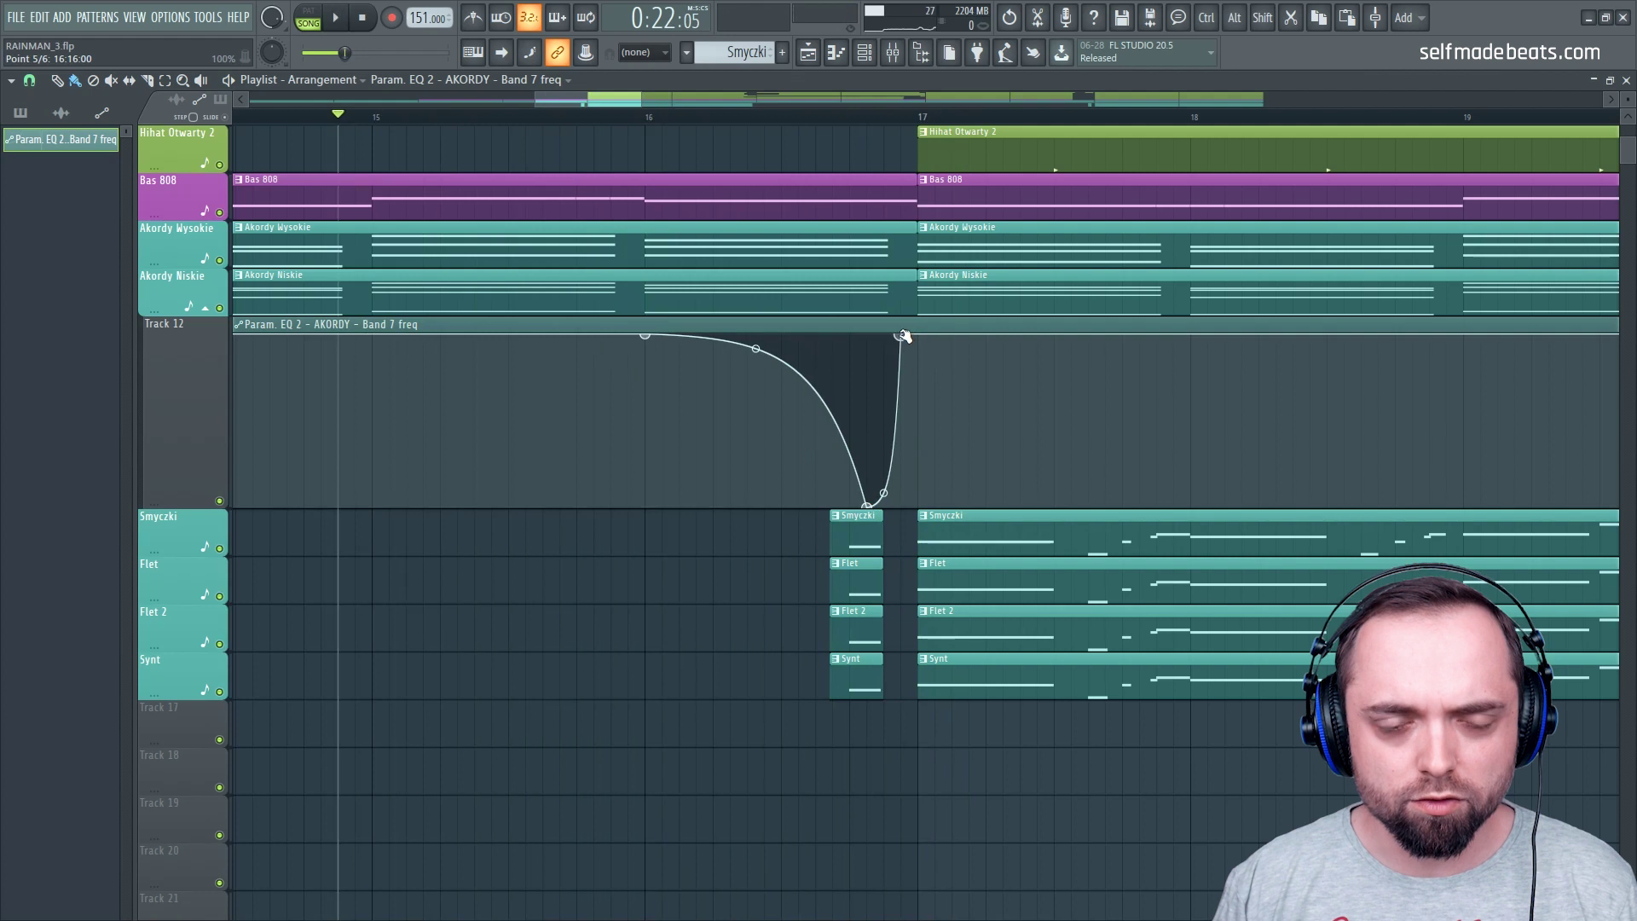
key("space")
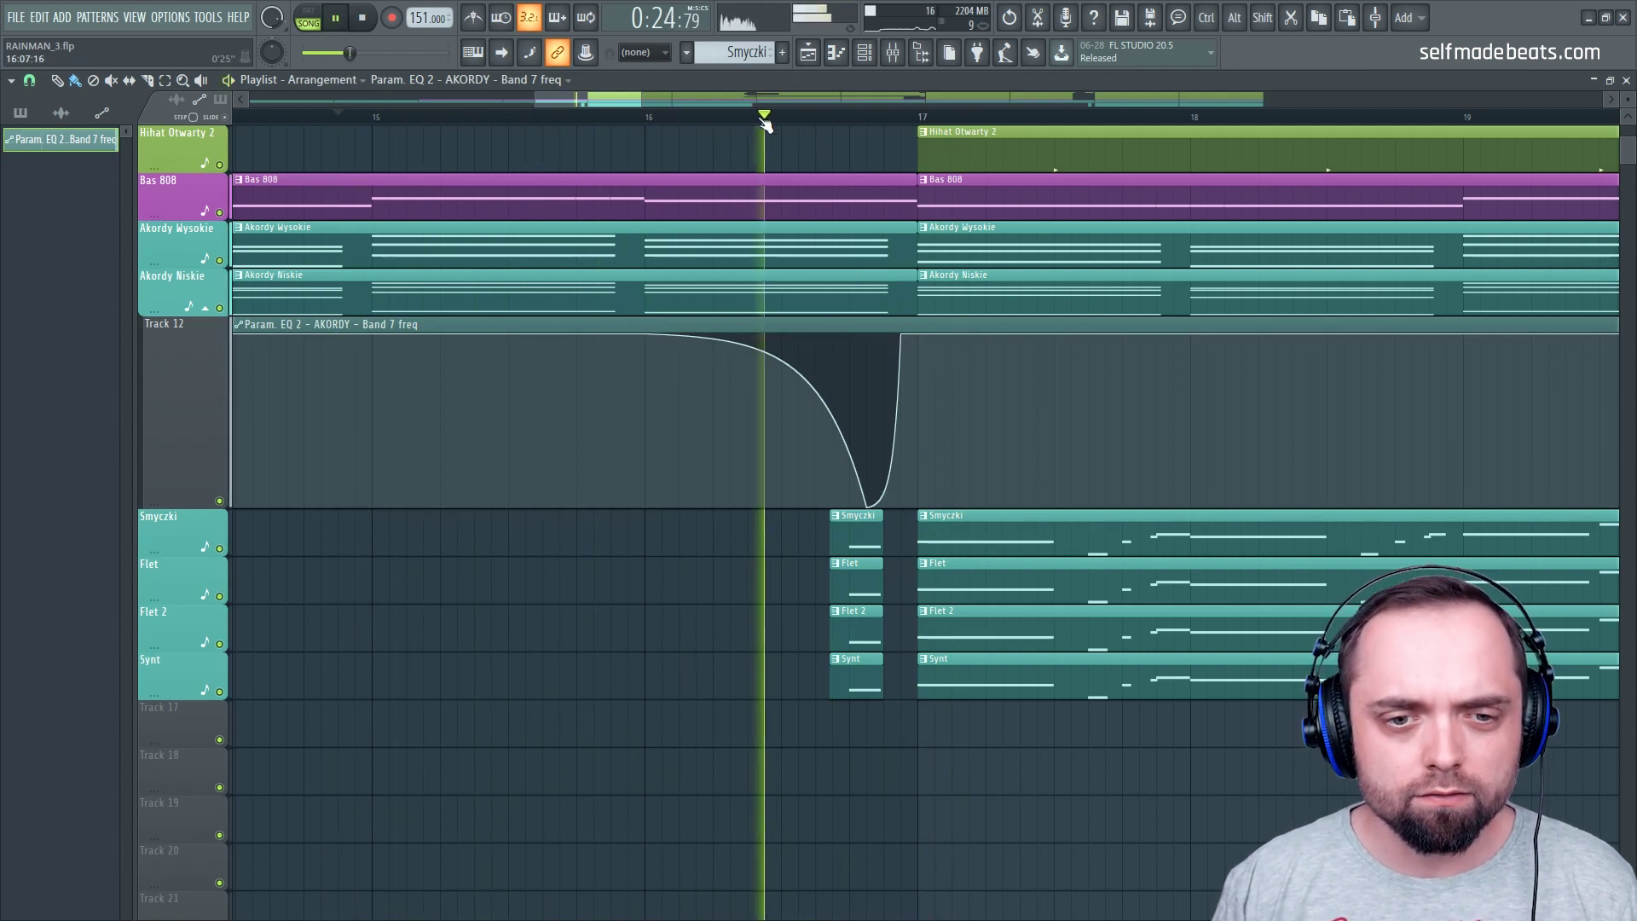
key("space")
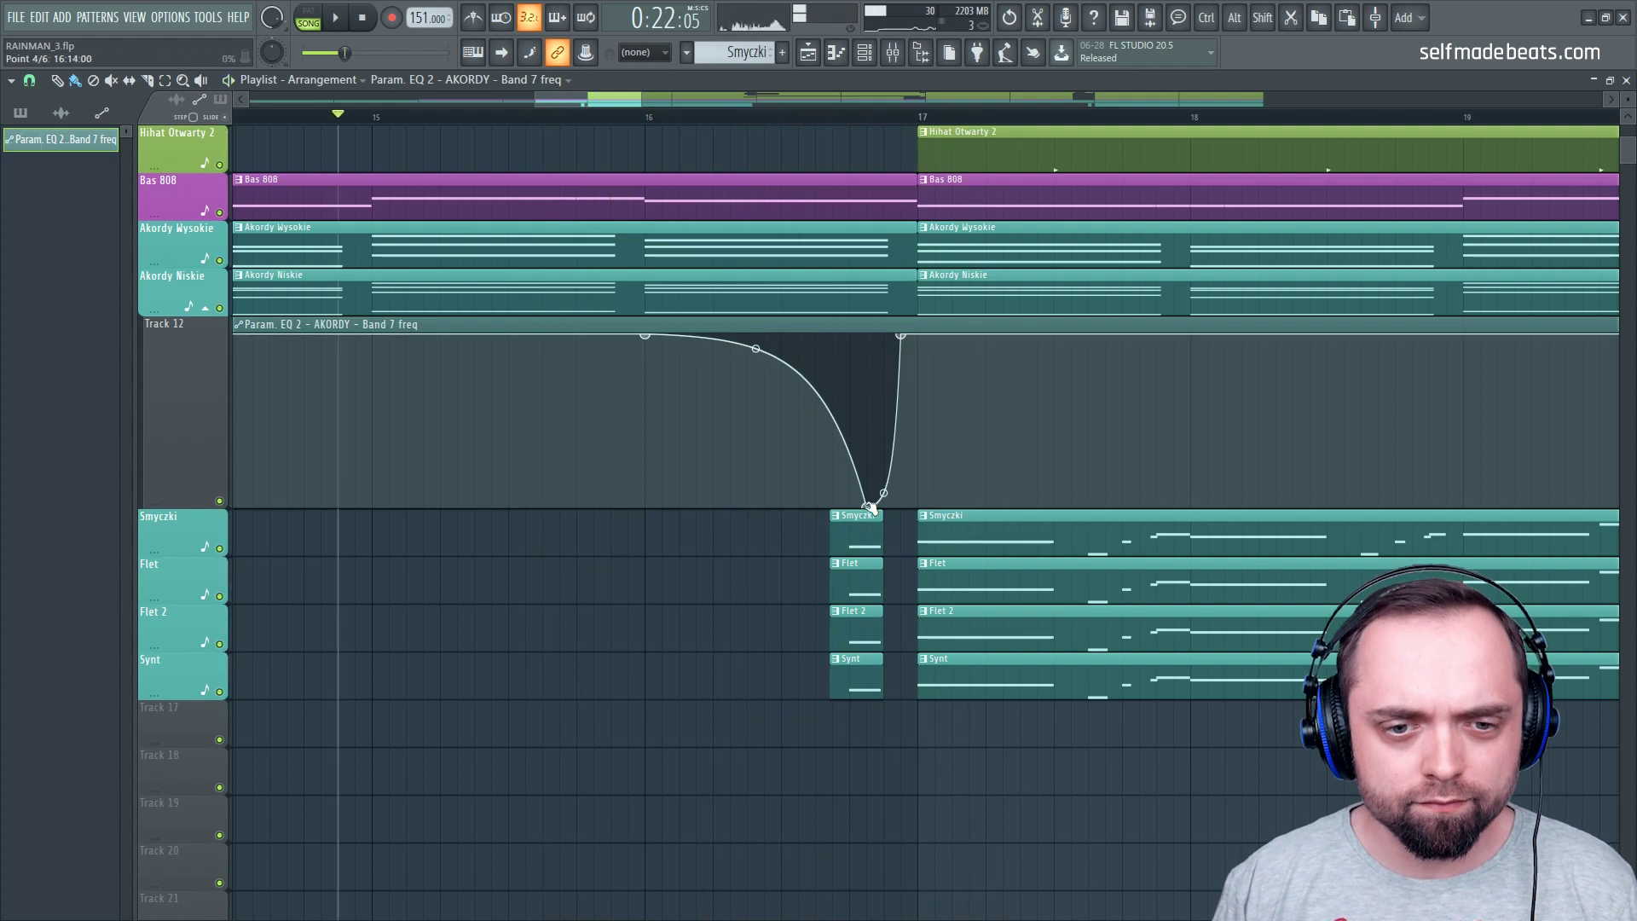
Listen to the filter dip before bar 17 and to the filter opening into bar 9
key("space")
scroll(866, 117, "down", 4)
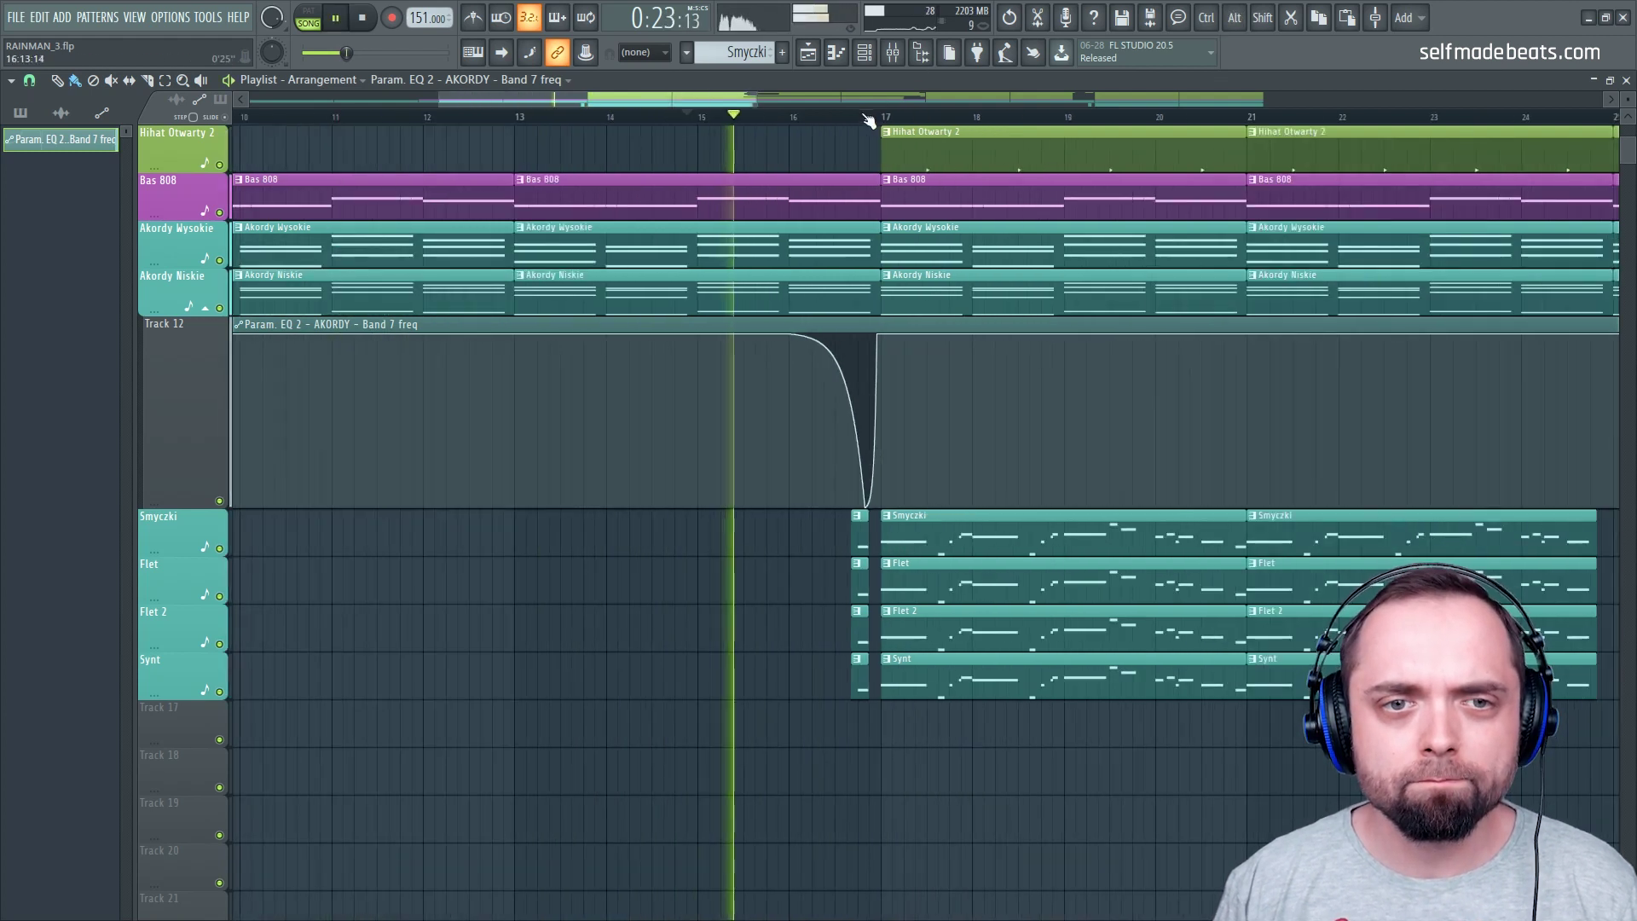
left_click_drag(708, 102, 642, 107)
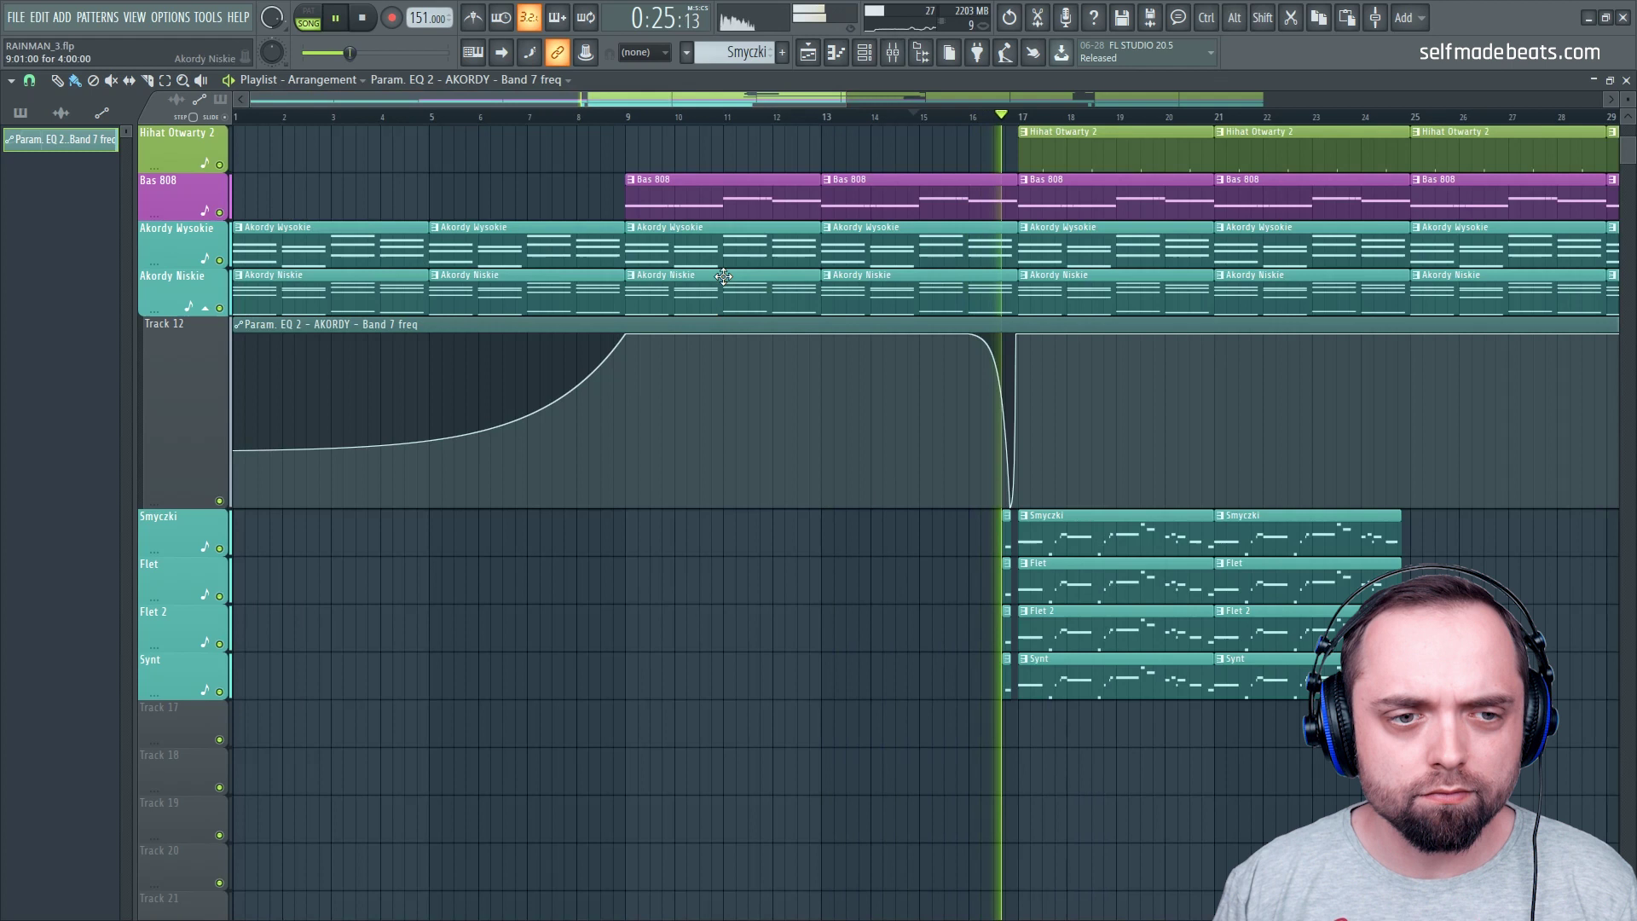
left_click(566, 116)
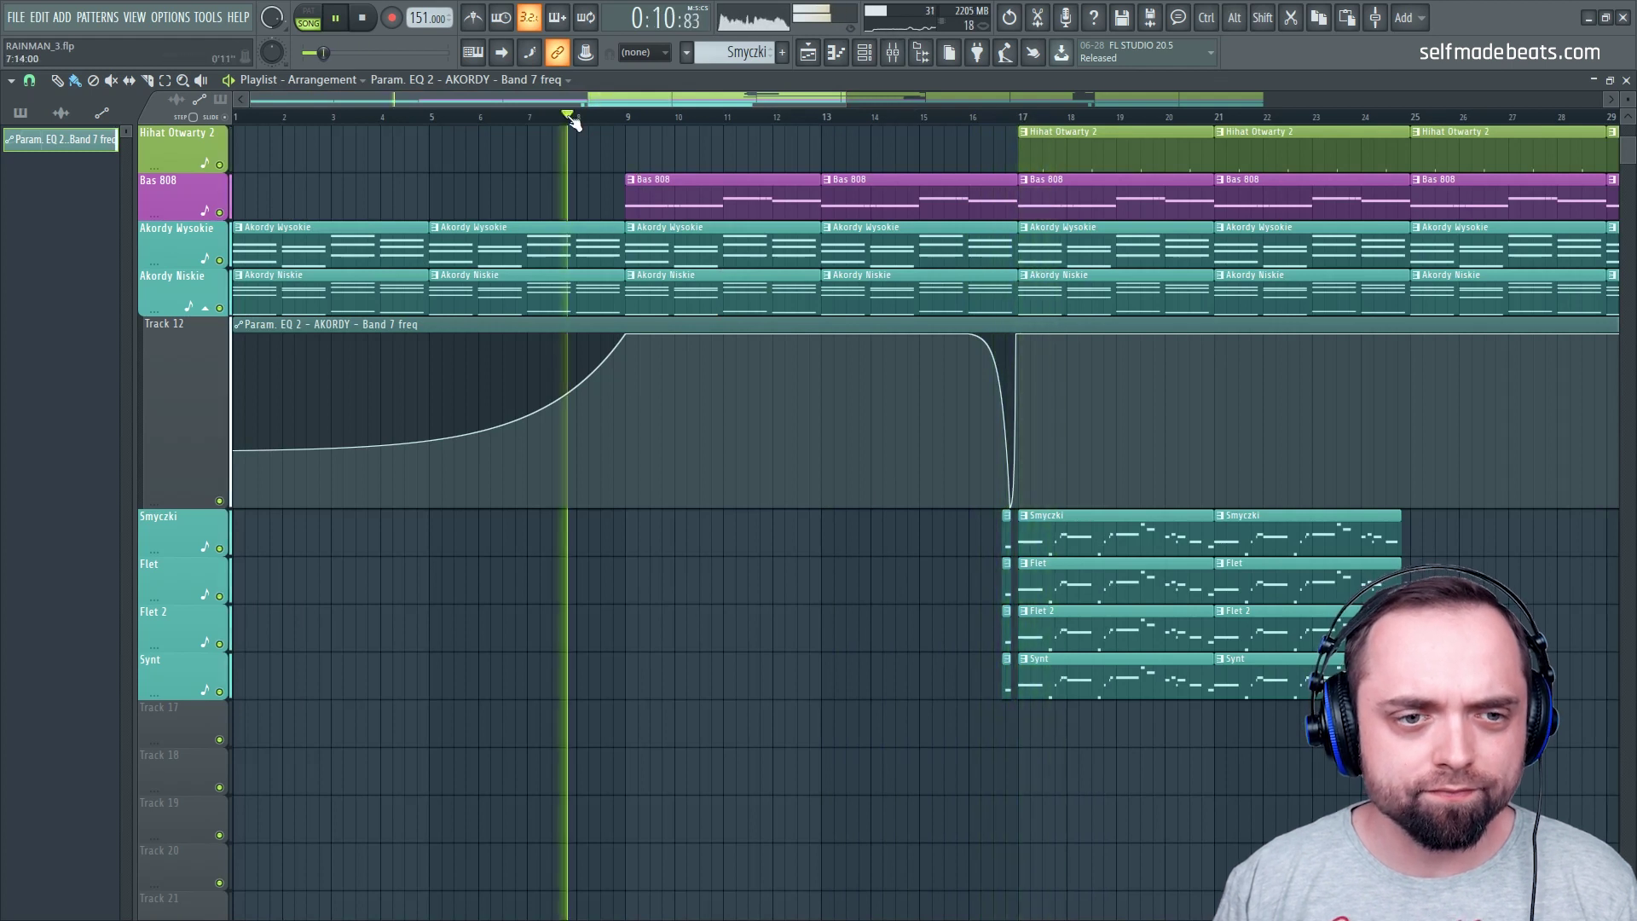
scroll(574, 122, "up", 6)
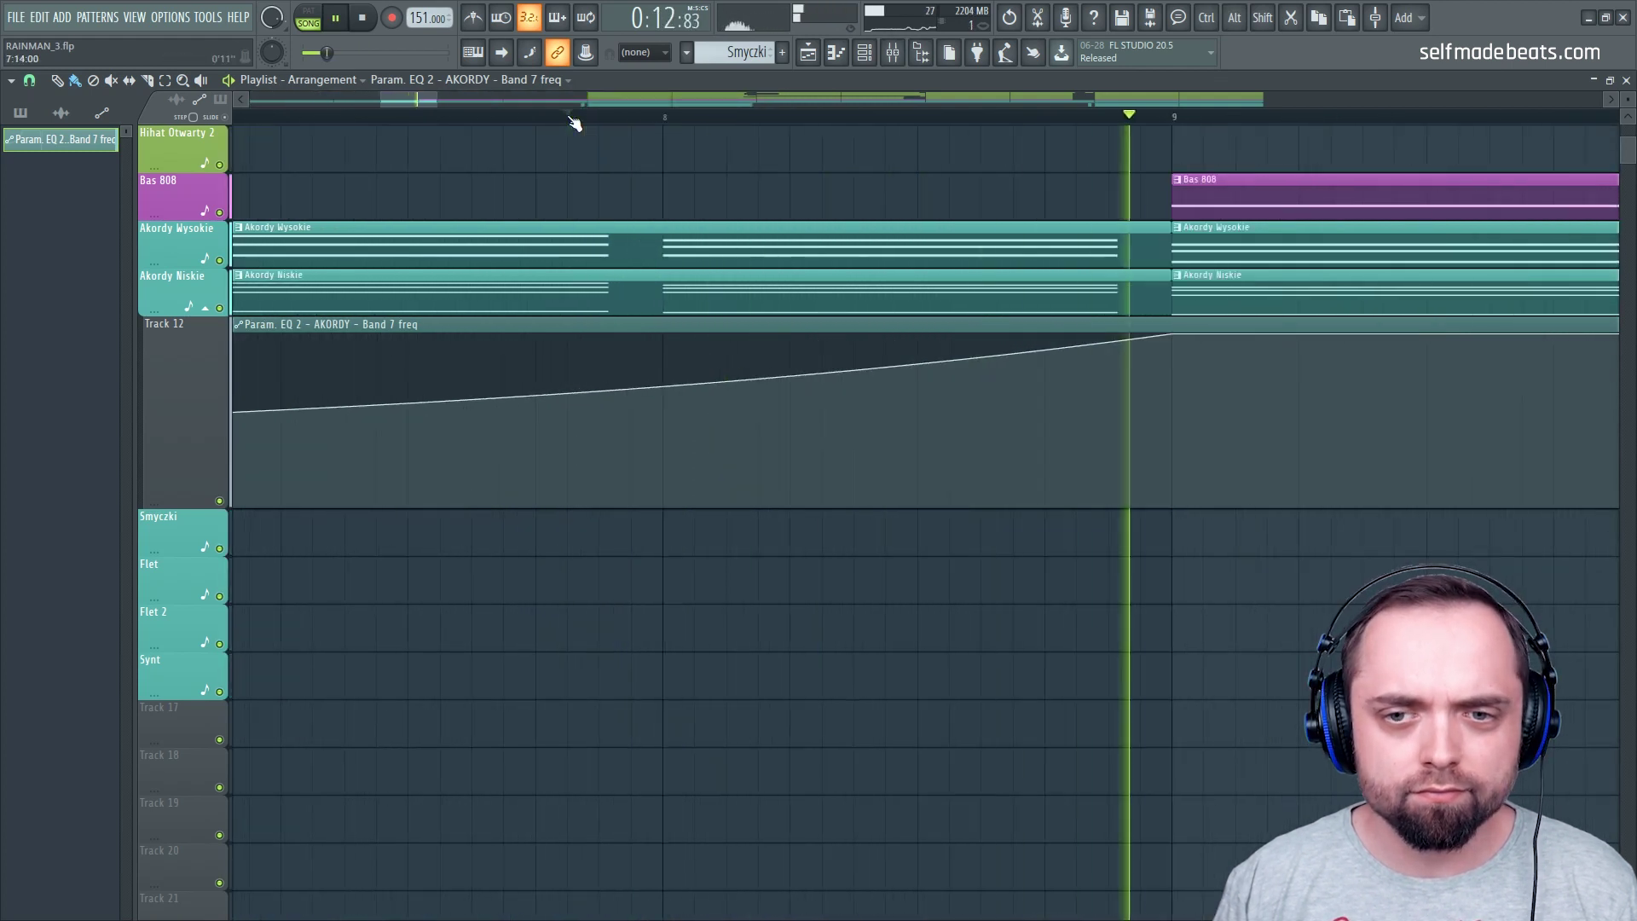
scroll(574, 122, "down", 3)
scroll(575, 122, "down", 8)
key("space")
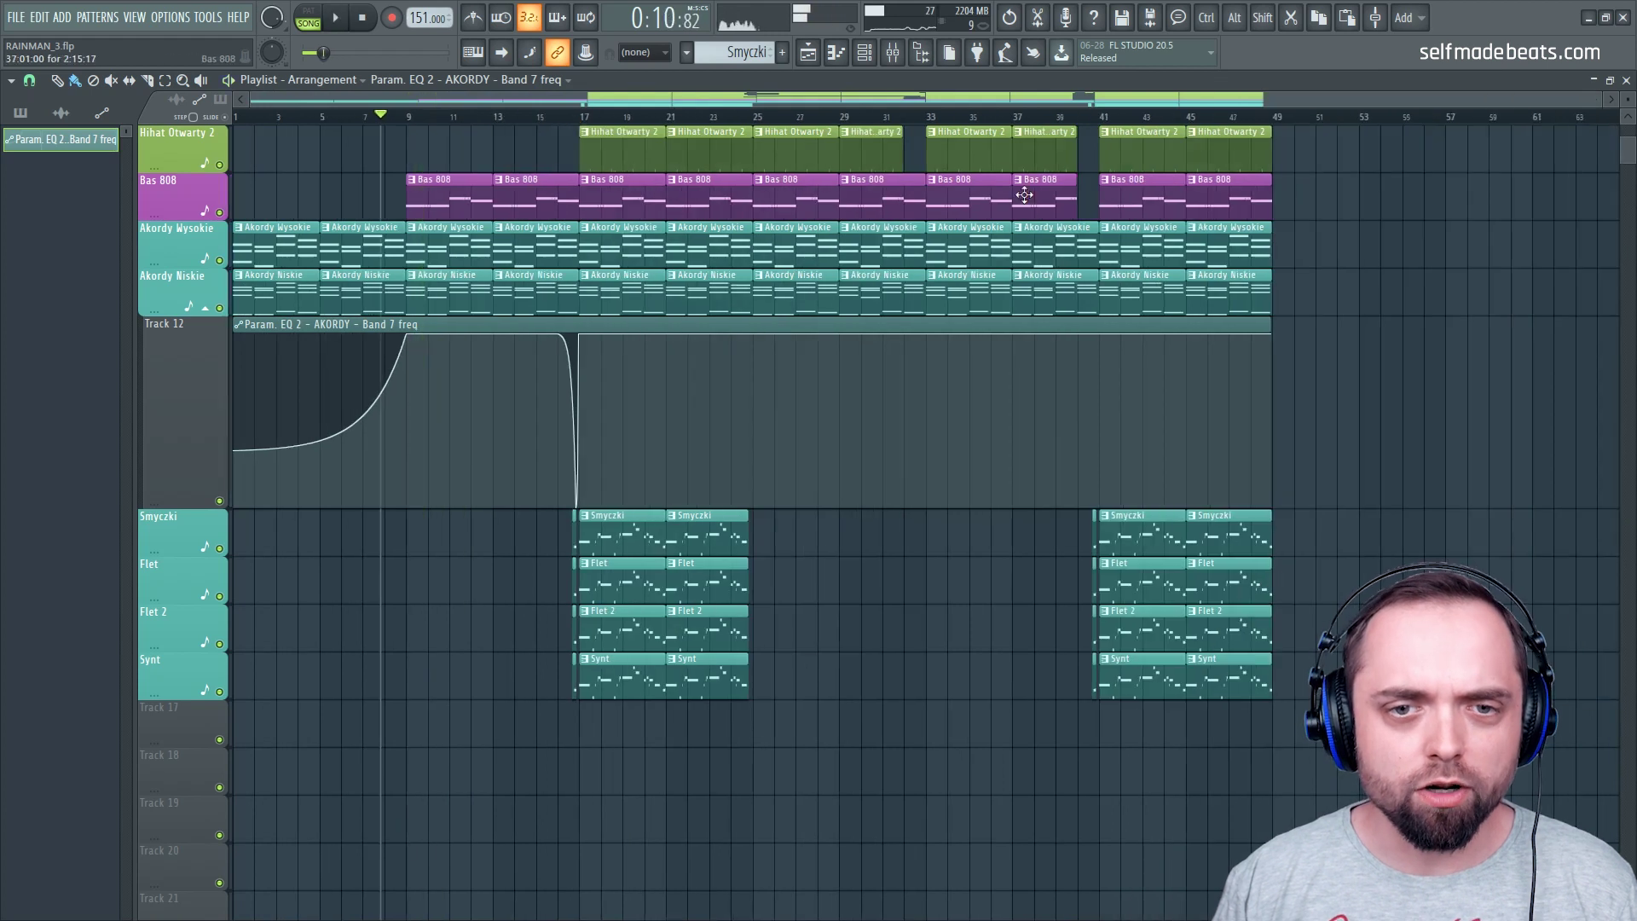
Play the section from around bar 37 to examine the transition towards bar 41
key("space")
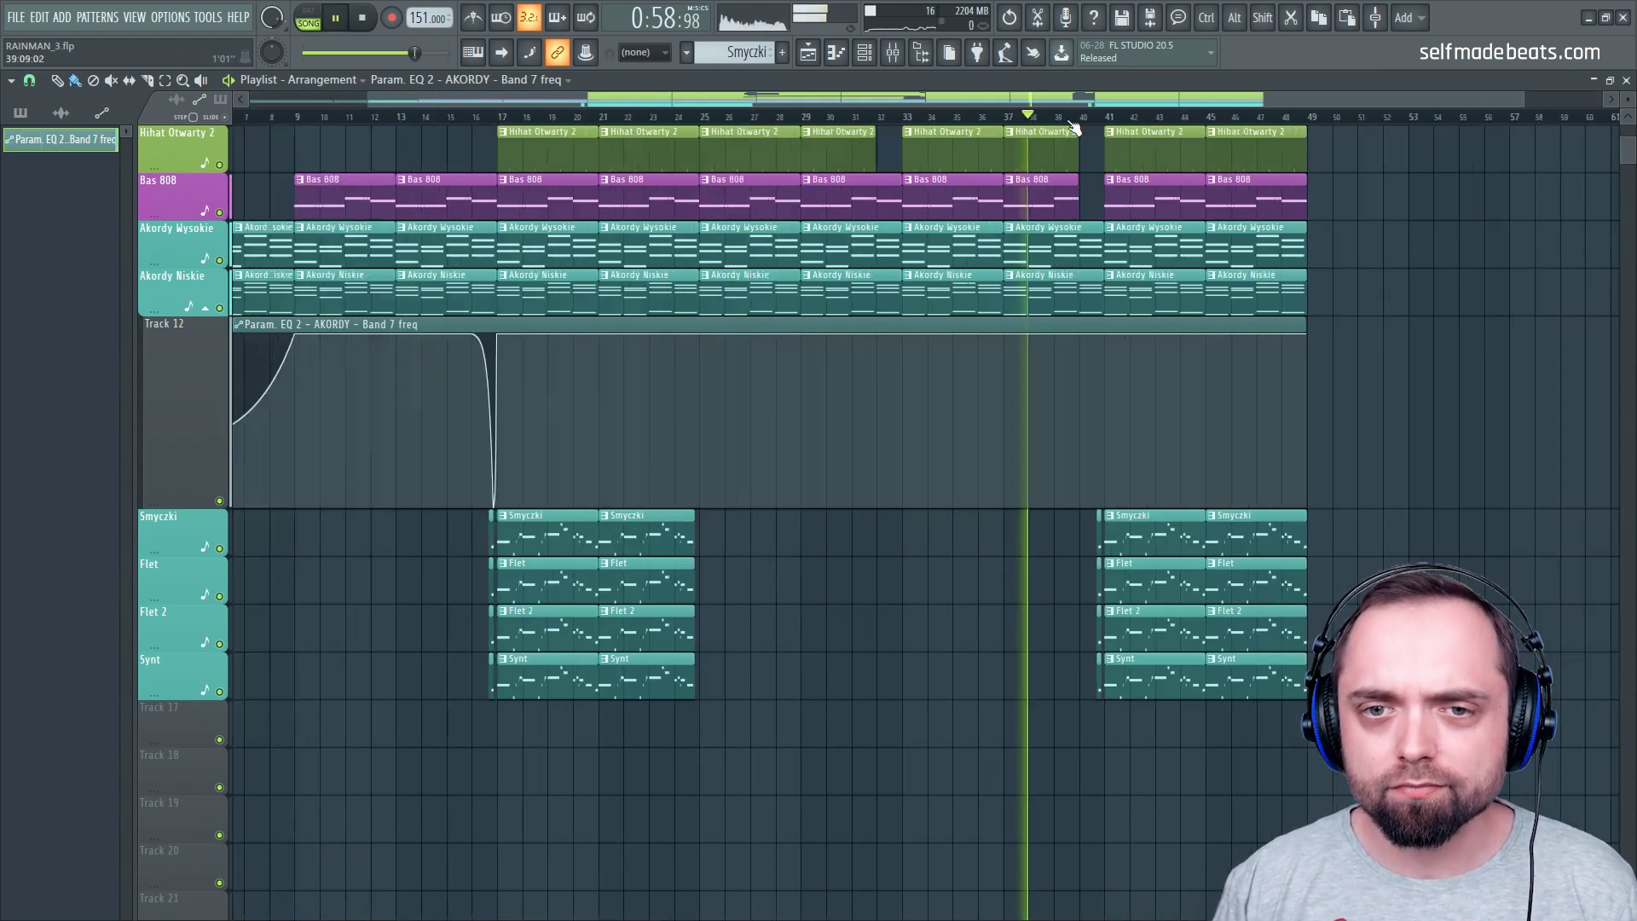
scroll(1108, 116, "up", 5)
scroll(1138, 122, "down", 5)
key("space")
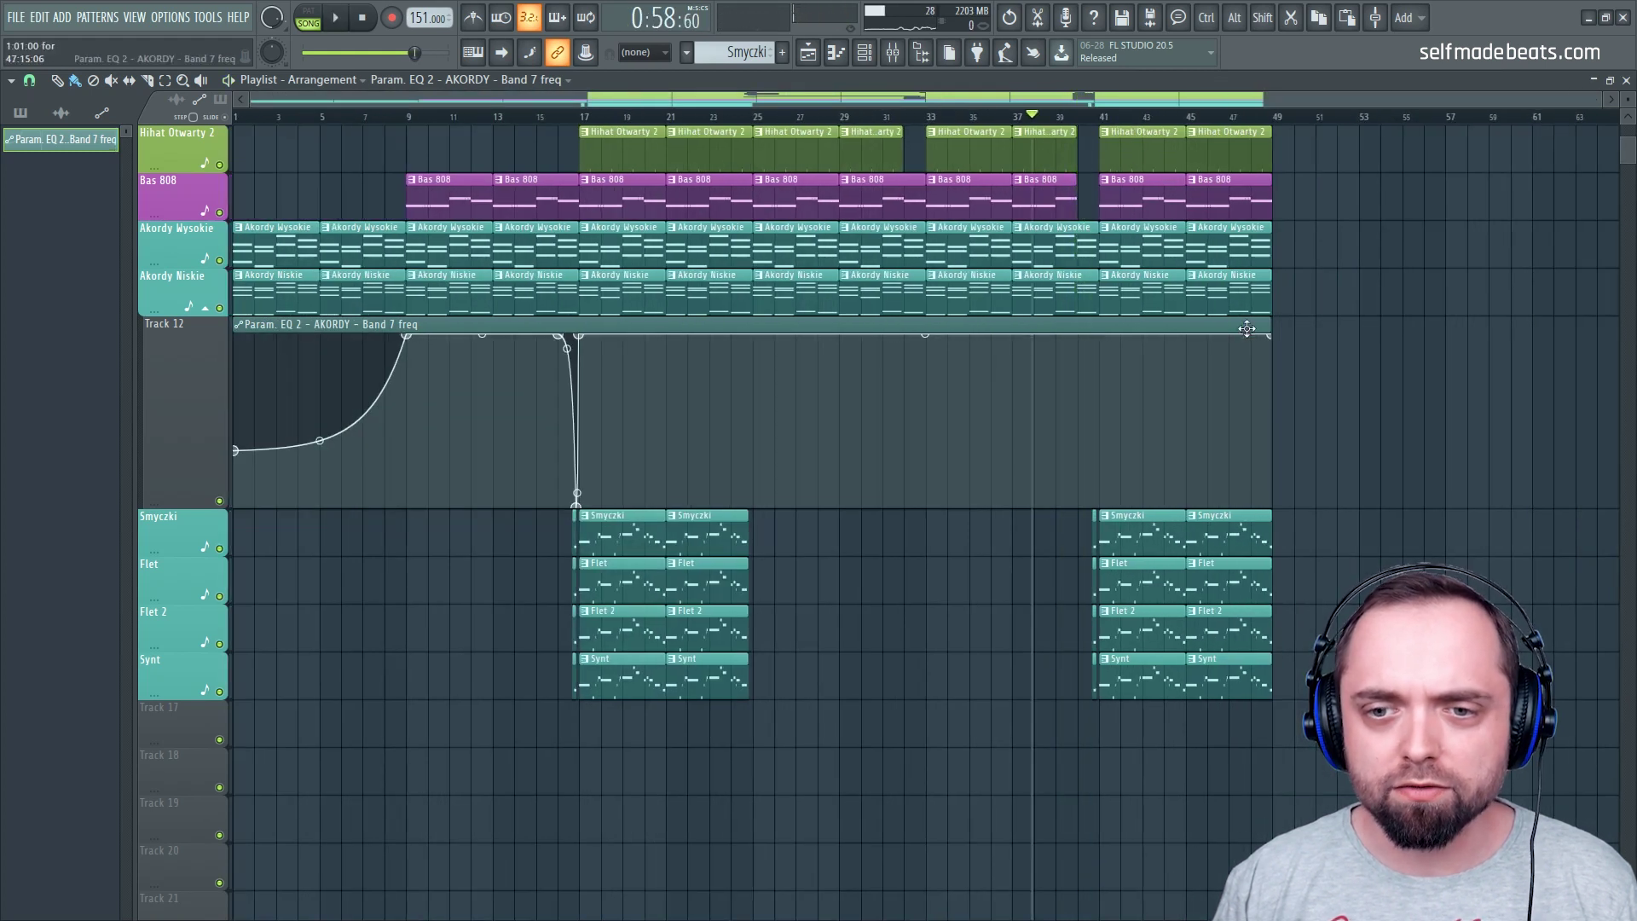
Shorten the Band 7 freq automation clip to end at bar 18 and split off its filter dip just before bar 16
left_click_drag(1266, 323, 607, 278)
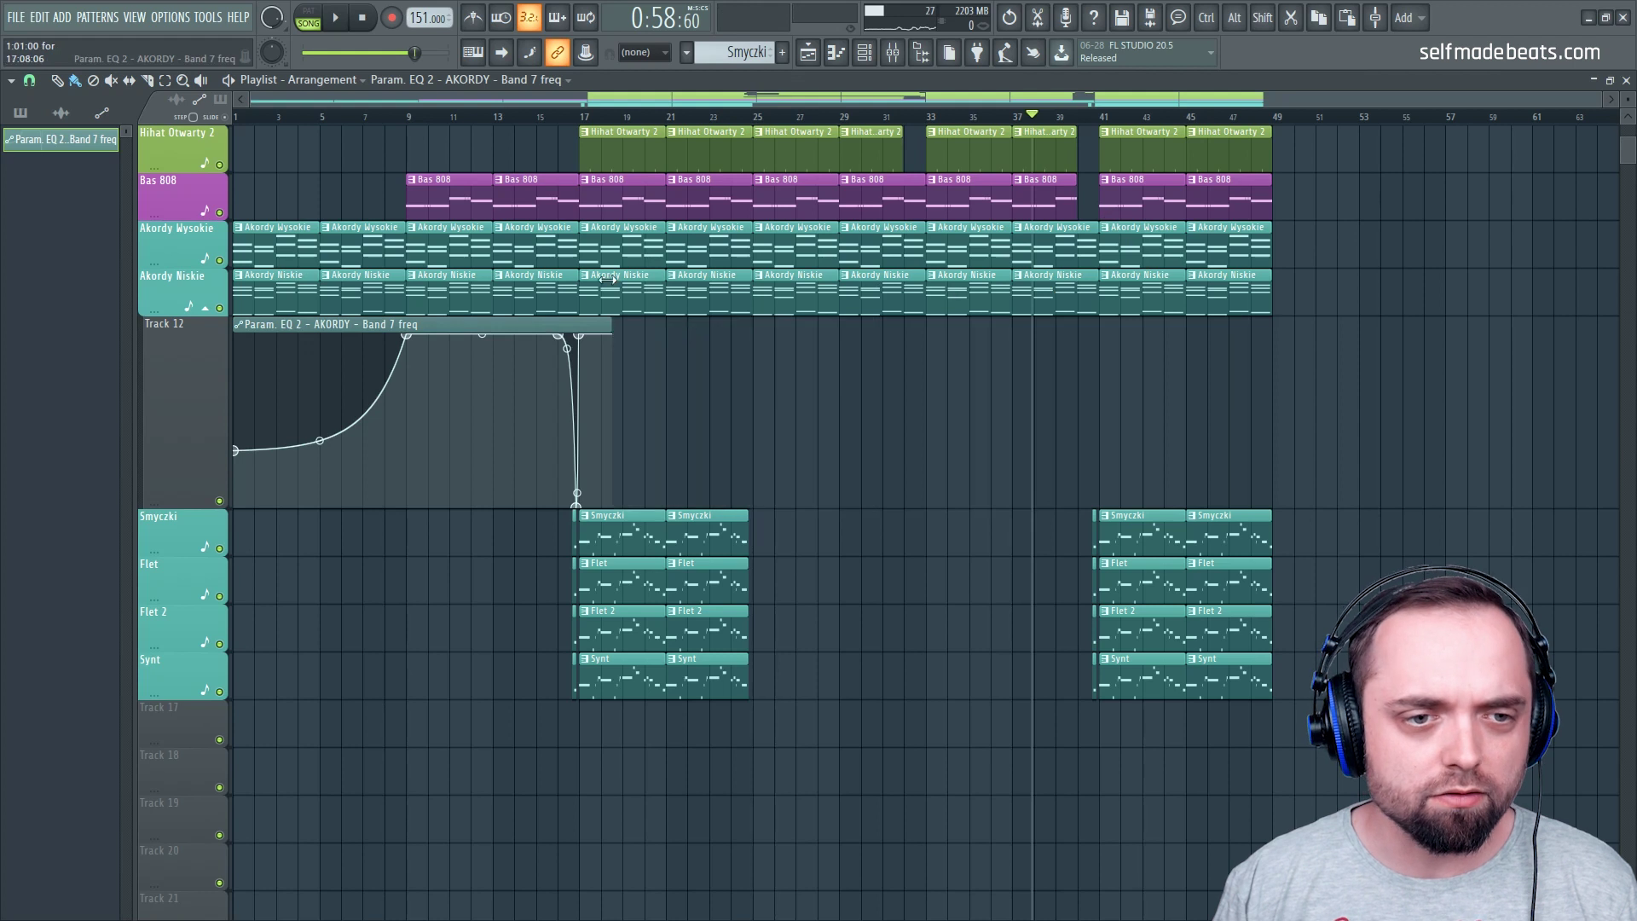
scroll(538, 124, "up", 6)
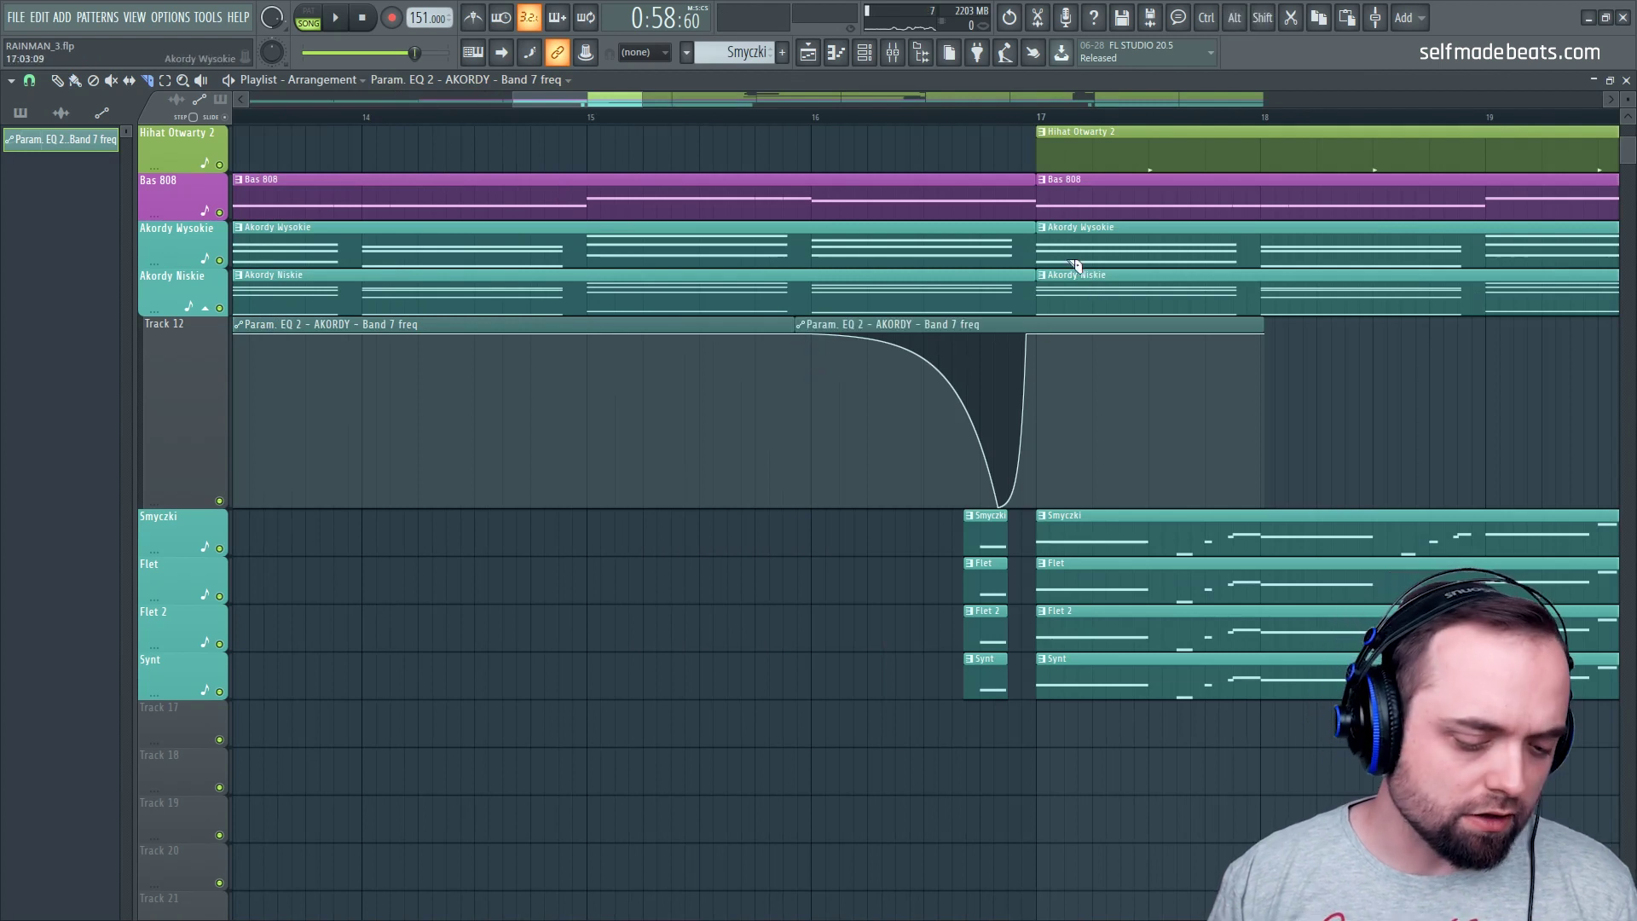
scroll(1034, 125, "down", 4)
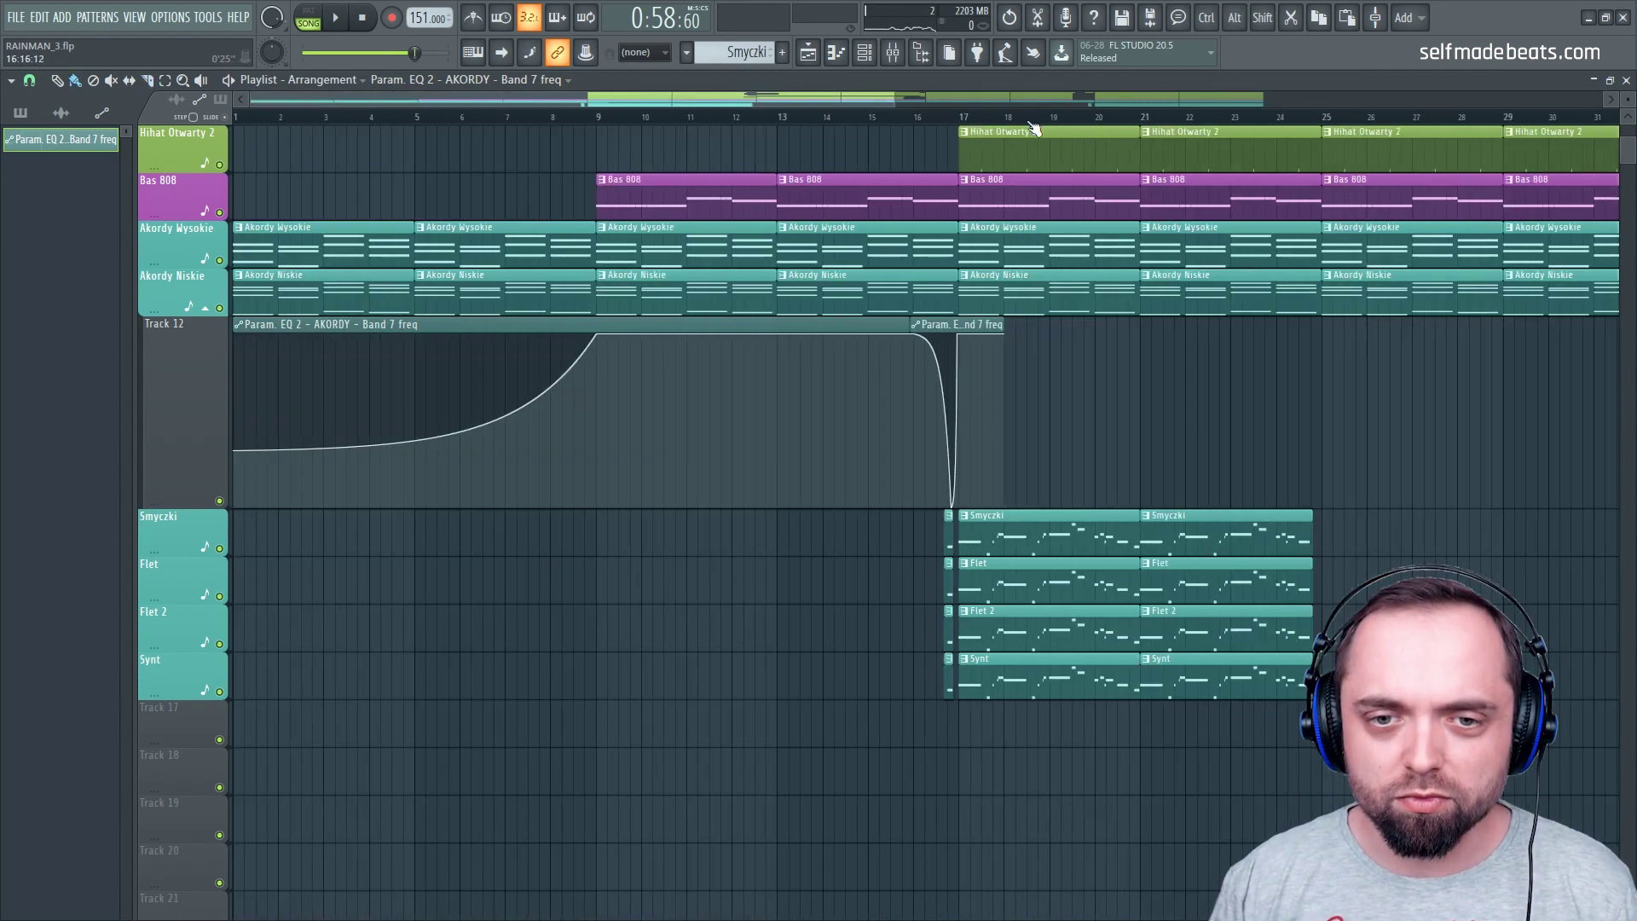
Copy the filter dip clip to the transition into bar 41, ending it at bar 42, and check its timing by playback
left_click_drag(956, 328, 1362, 328)
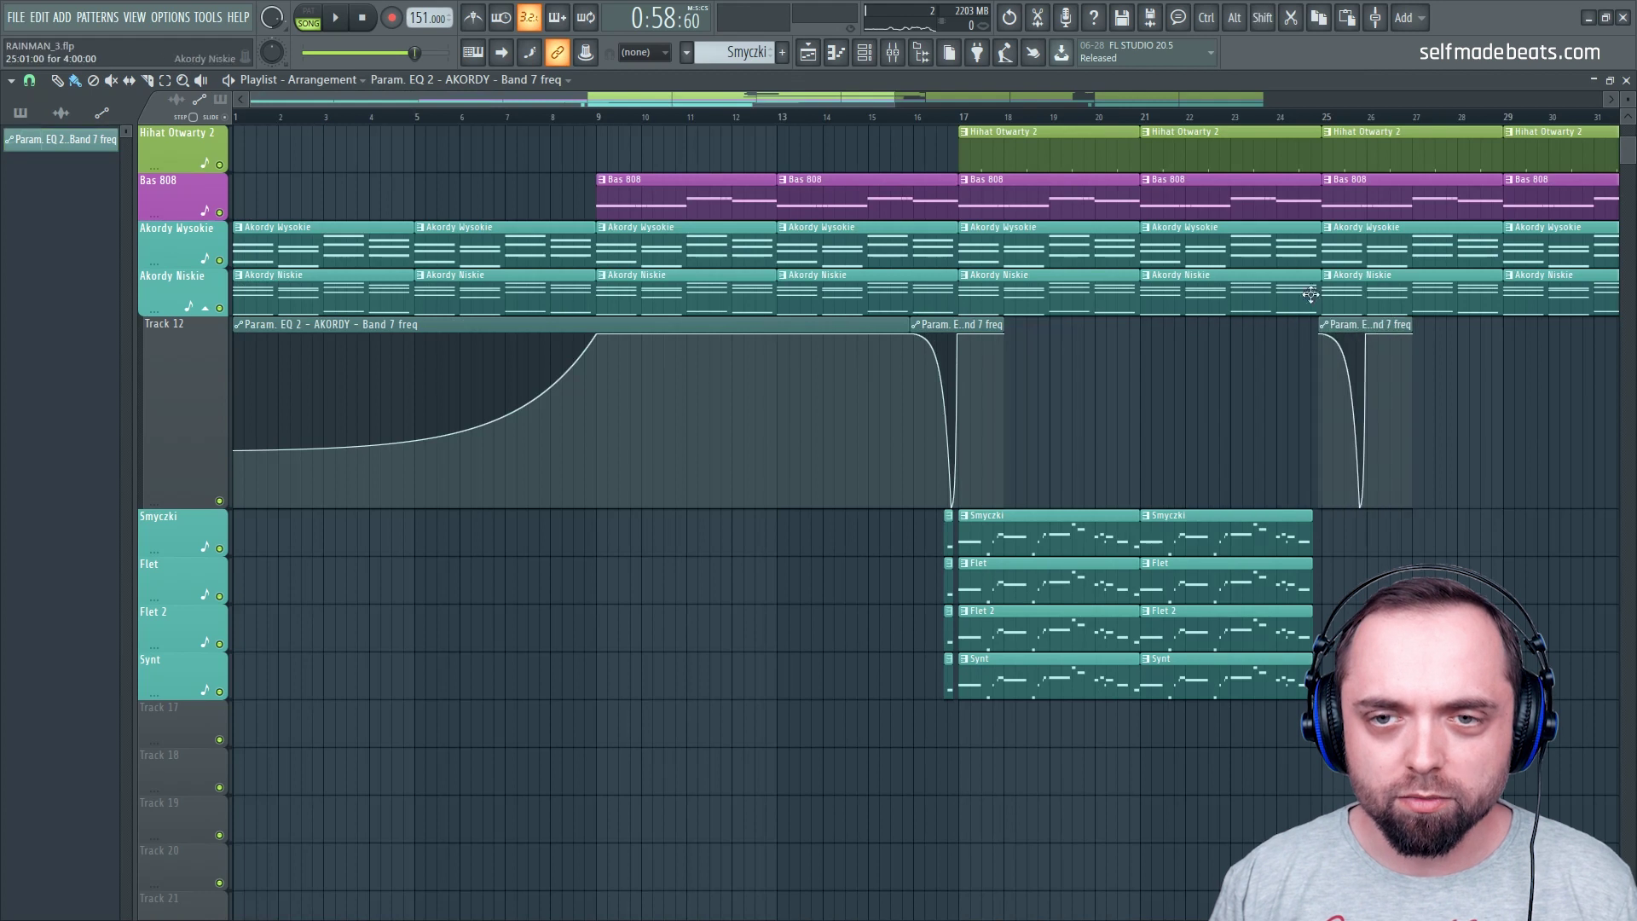
scroll(1221, 126, "down", 1)
left_click_drag(1036, 104, 1157, 105)
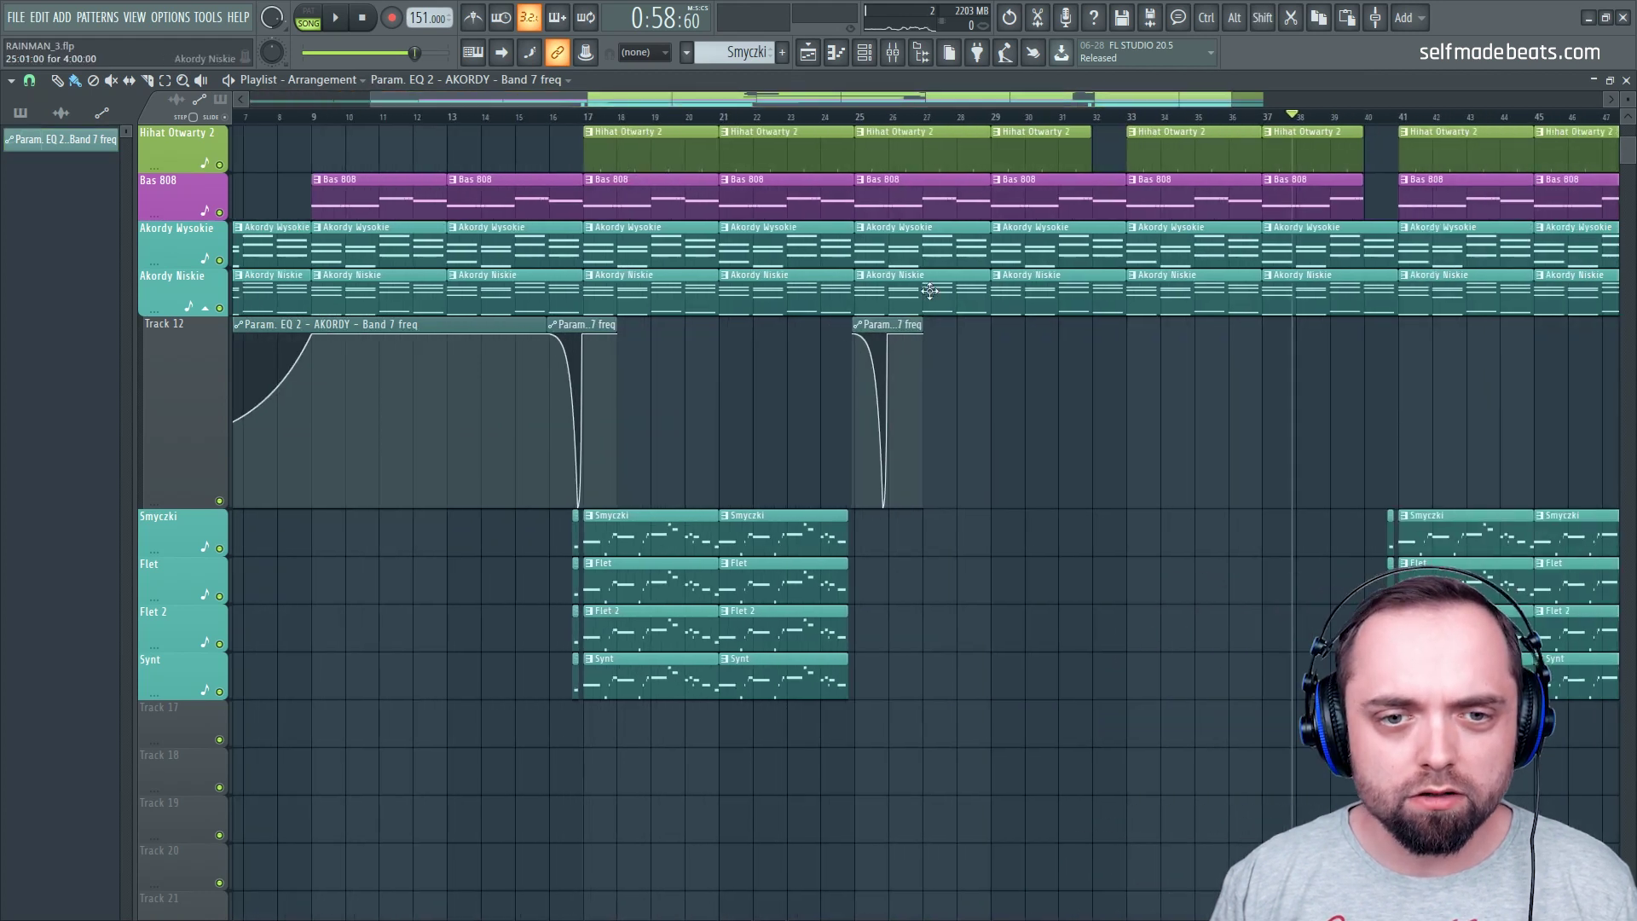
left_click_drag(884, 326, 1375, 333)
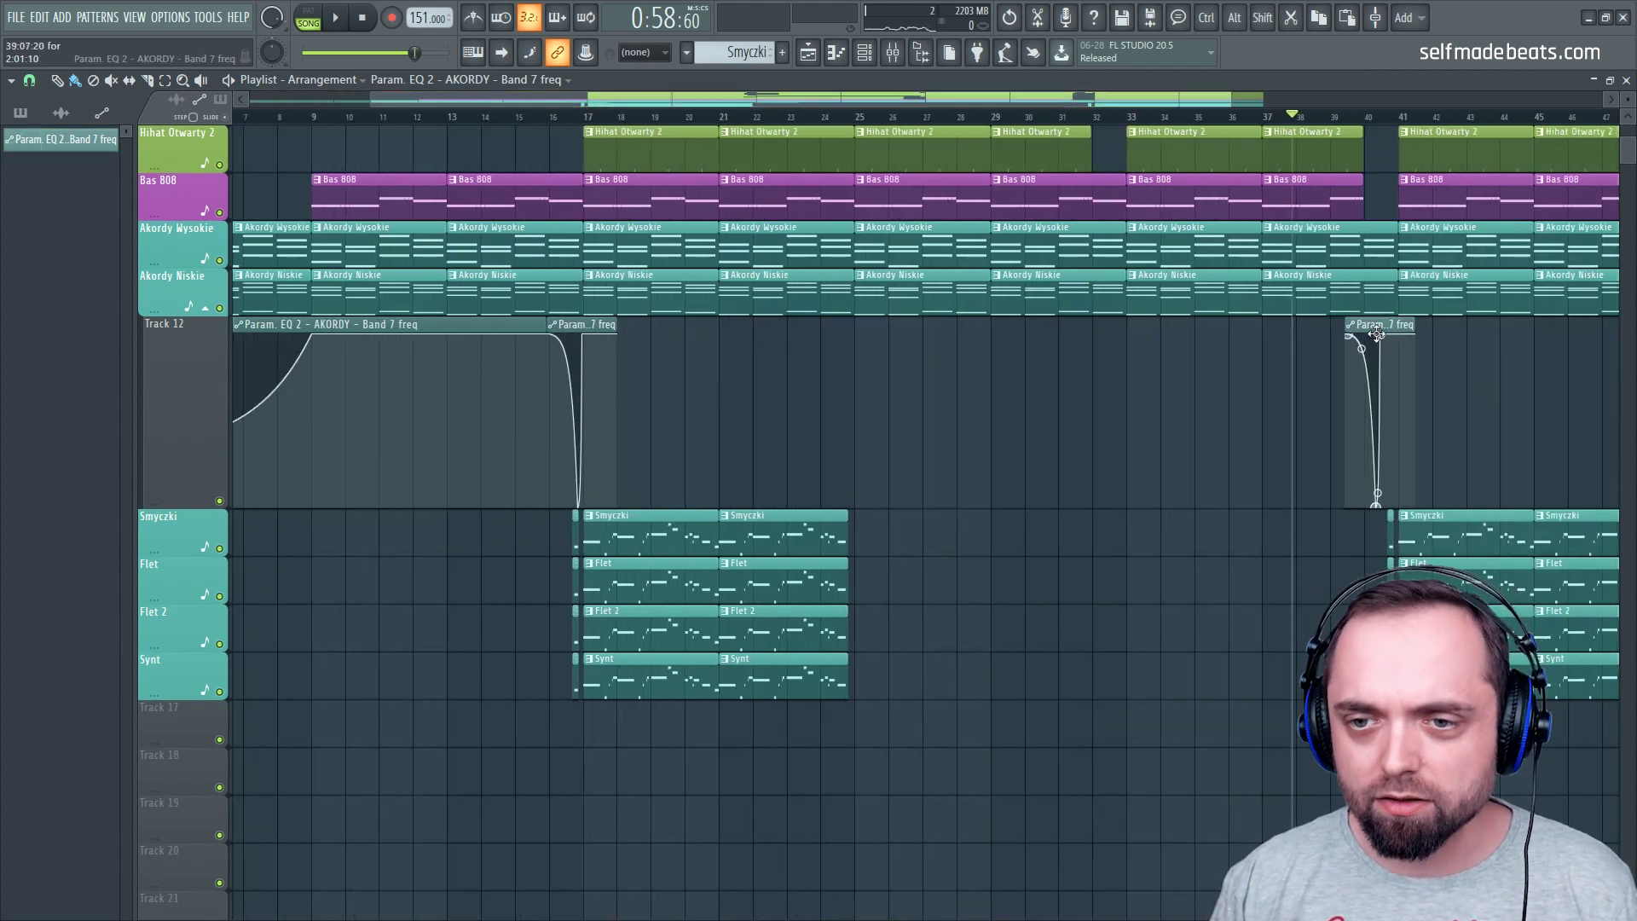
scroll(1437, 132, "up", 5)
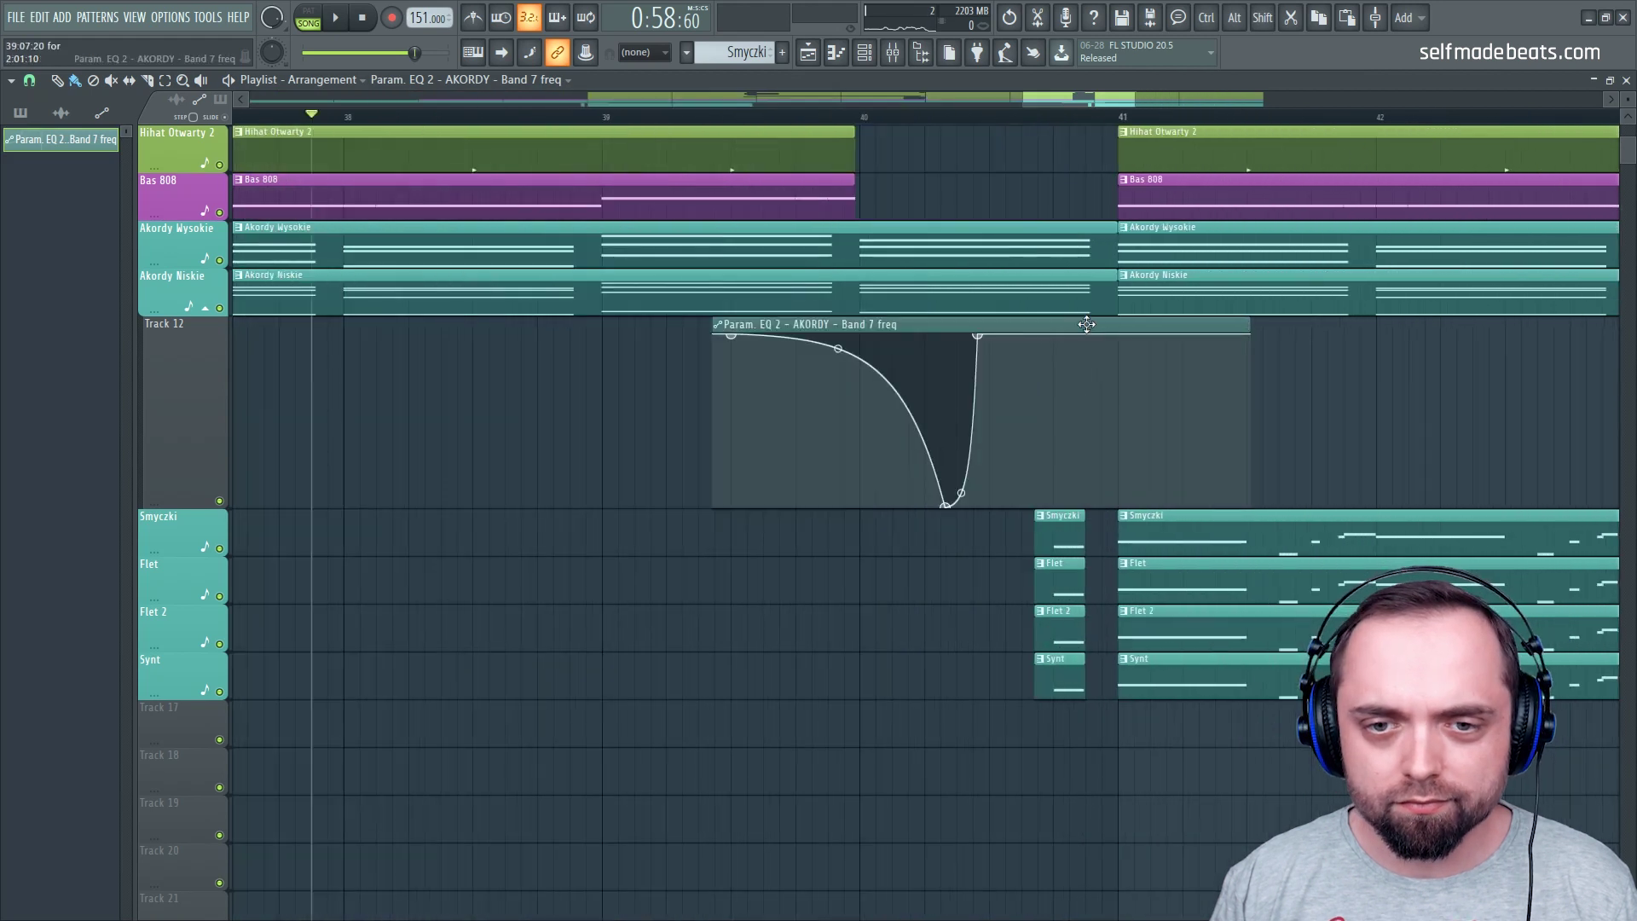
left_click_drag(1068, 331, 1191, 333)
key("space")
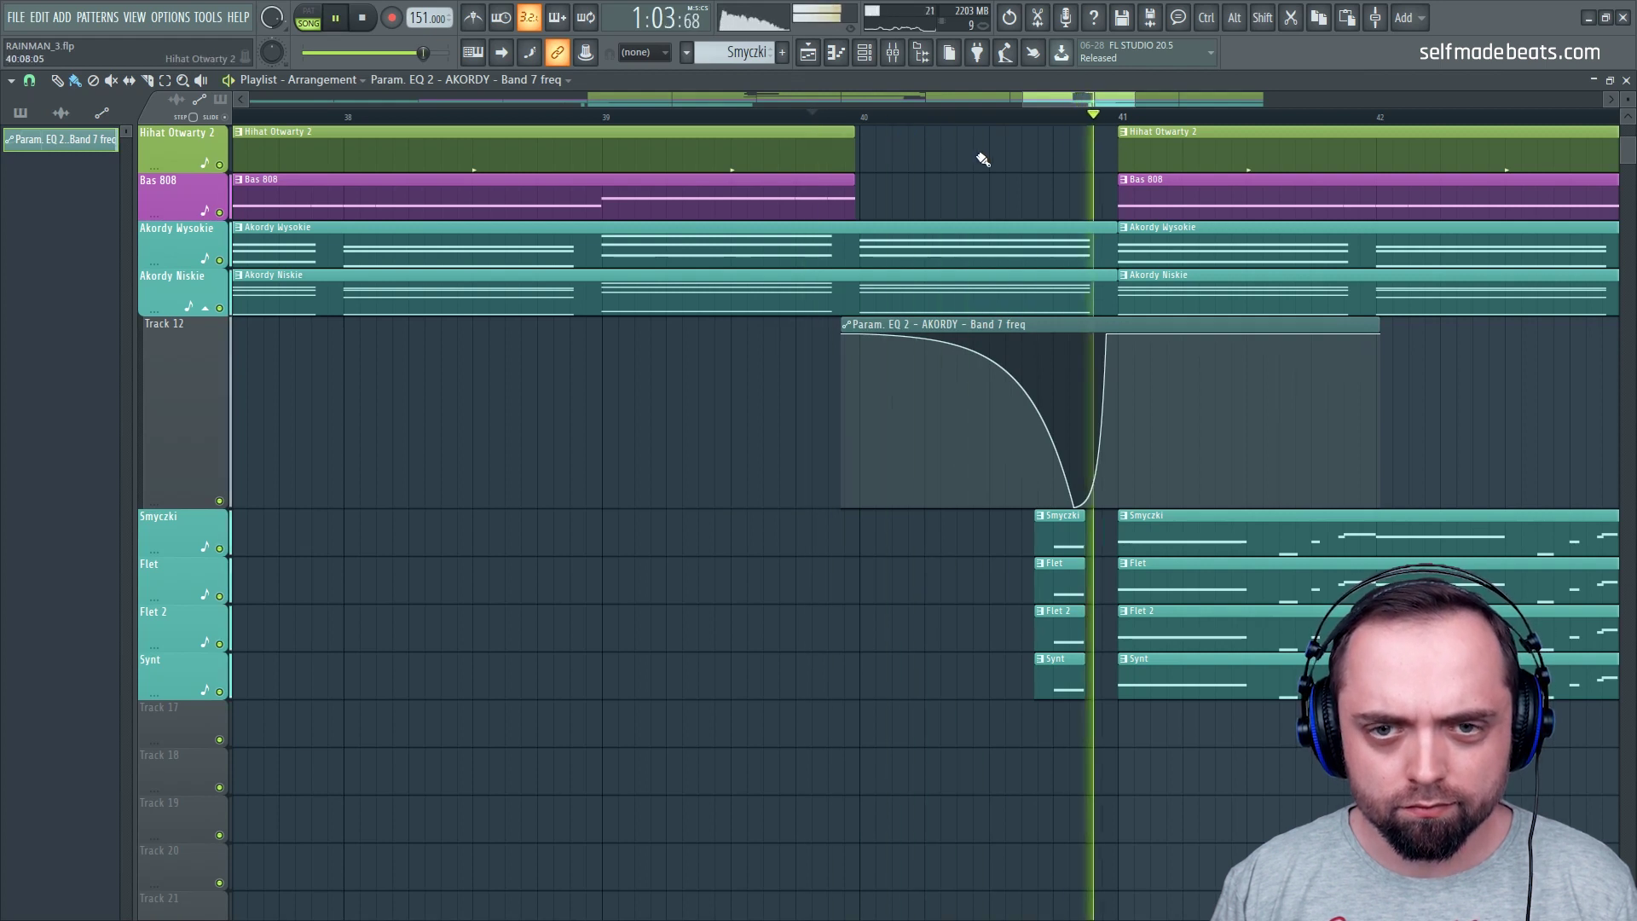
scroll(1049, 124, "down", 10)
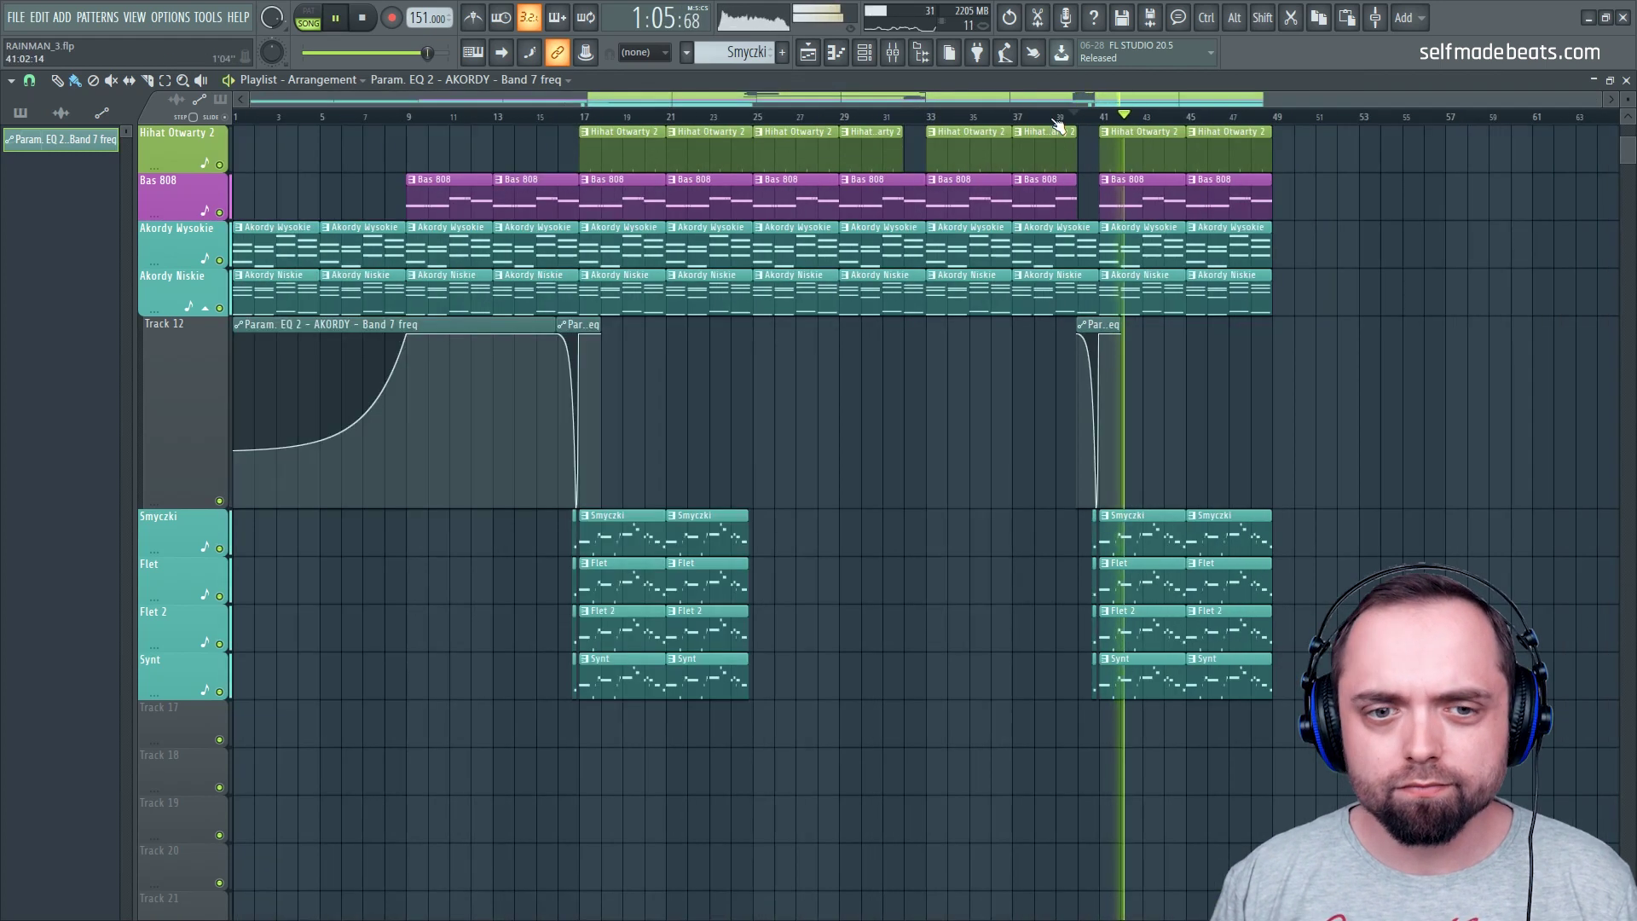
key("space")
Reduce the height of automation Track 12 and shrink all tracks slightly so the whole arrangement fits in the playlist
scroll(585, 508, "up", 7)
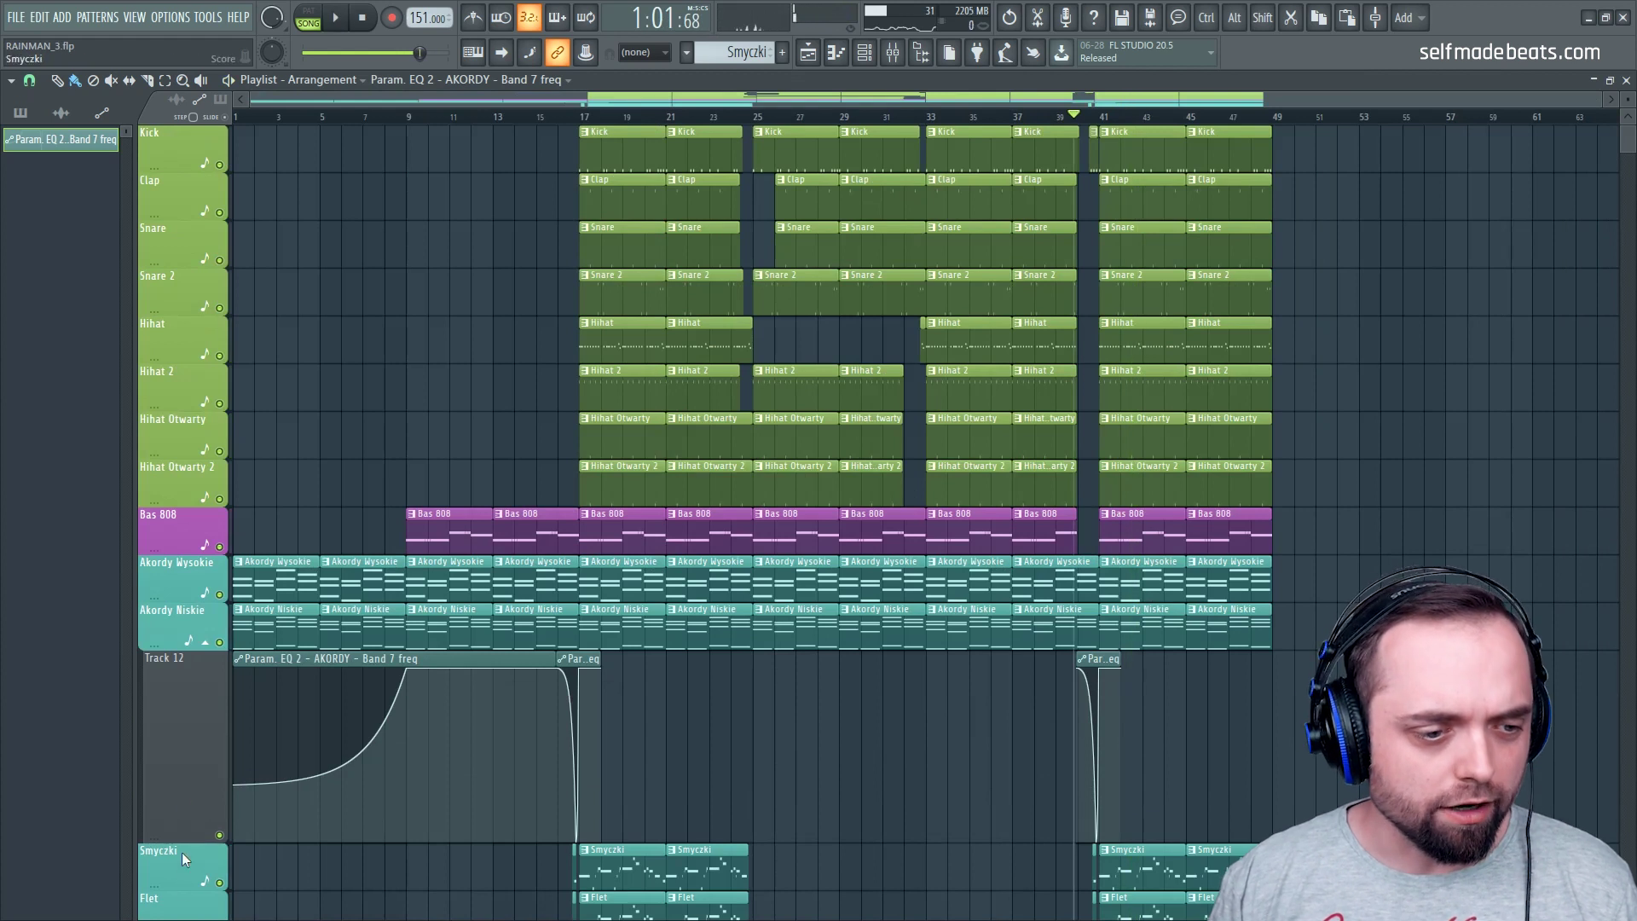
left_click_drag(182, 840, 161, 689)
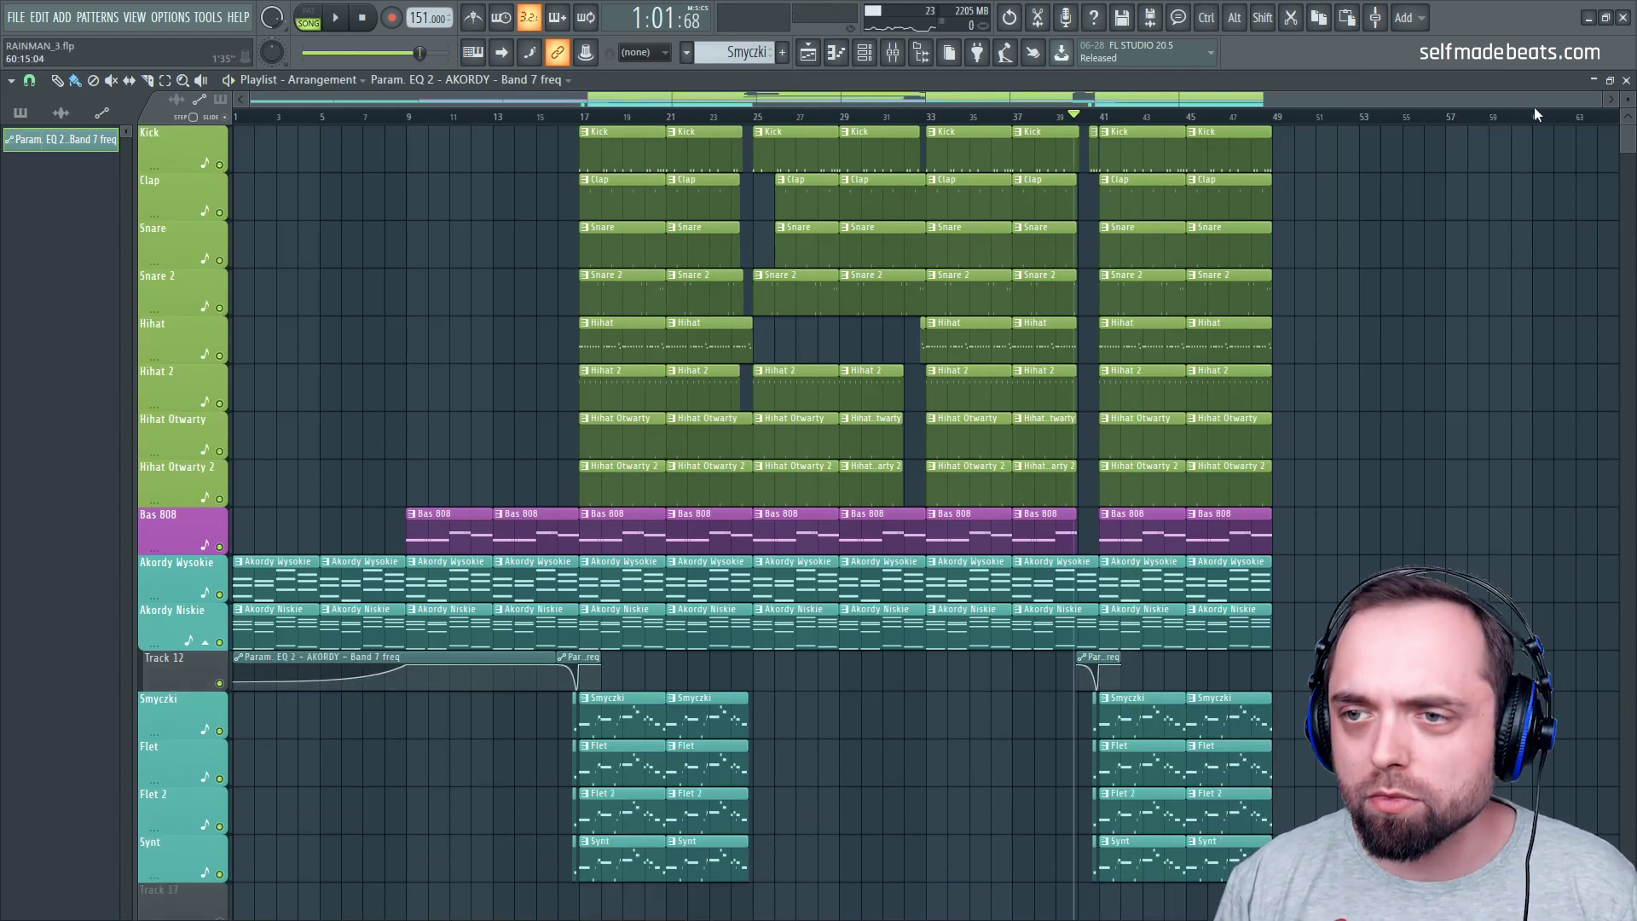
left_click_drag(1630, 100, 1630, 103)
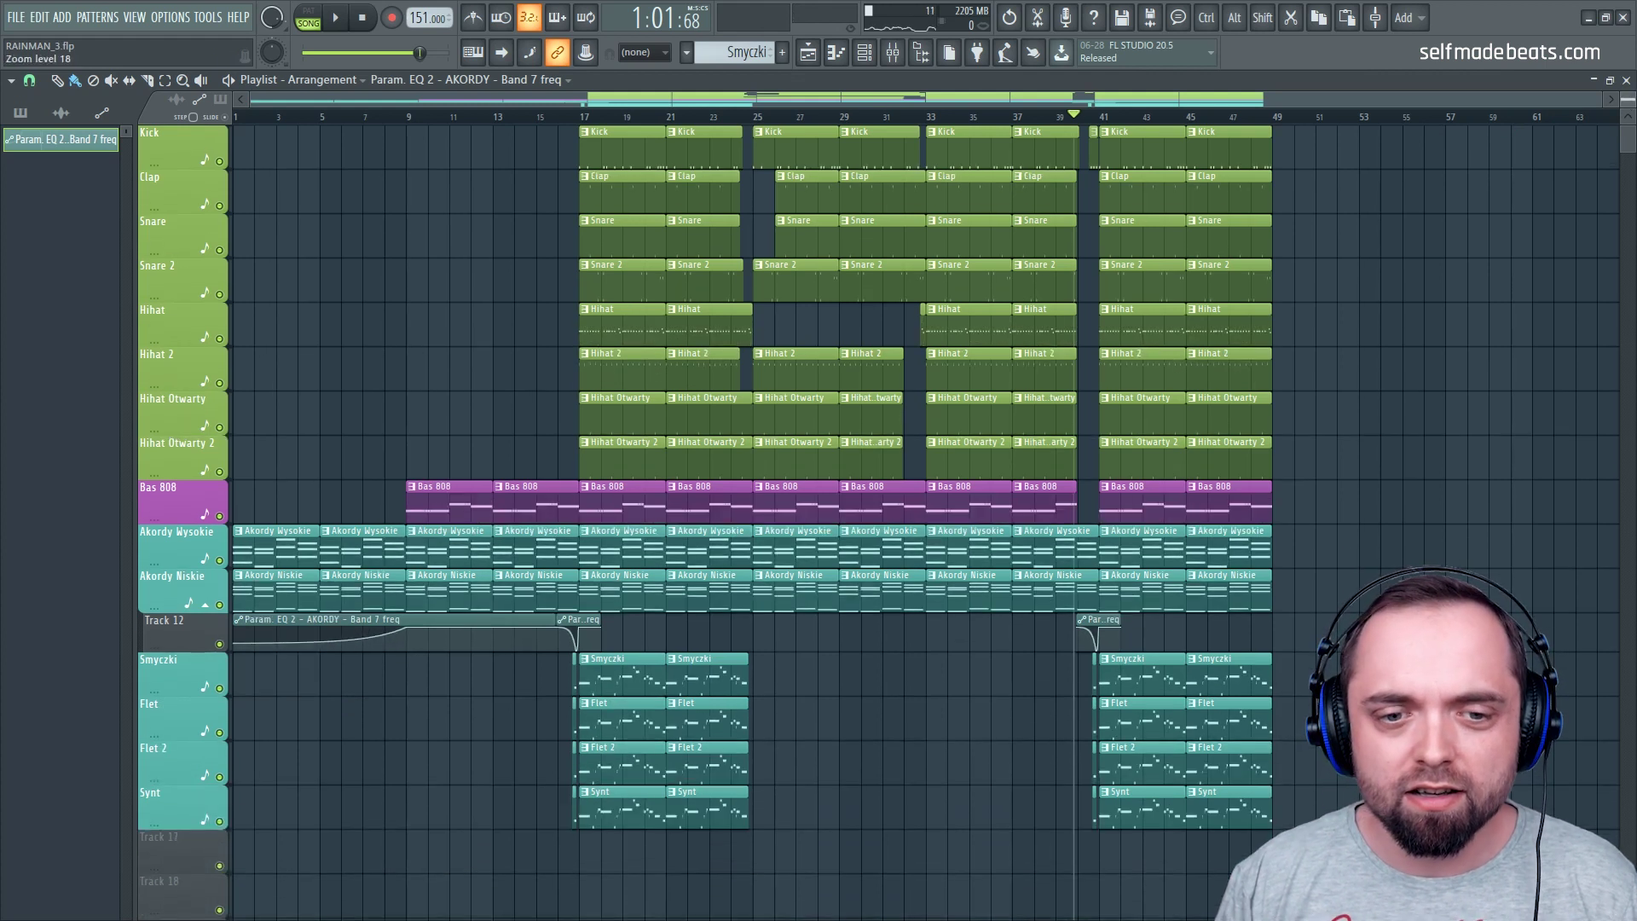